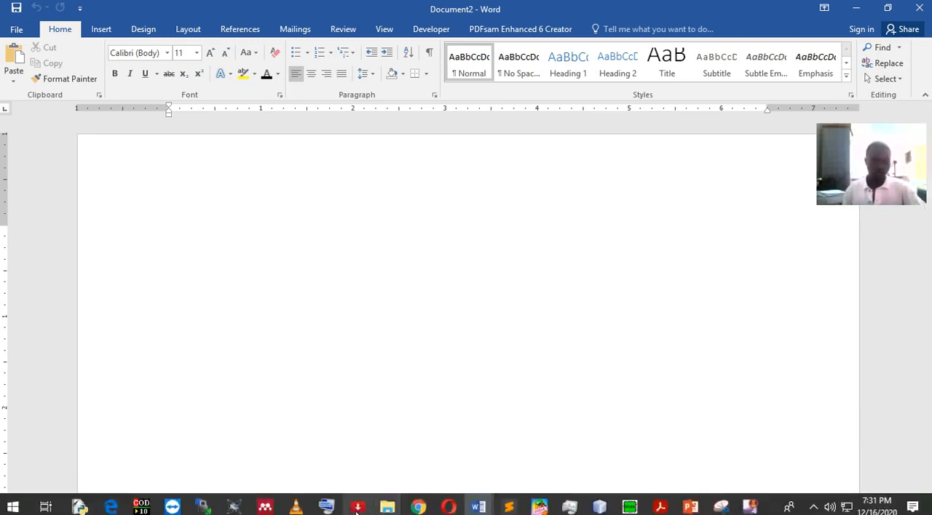
Open the On-Screen Keyboard over the blank document.
{"action": "left_click", "coordinate": [327, 510]}
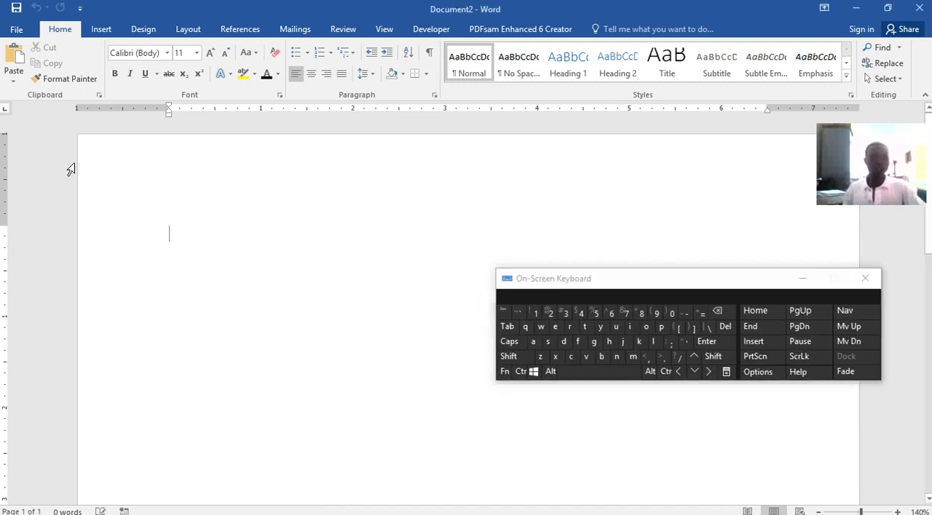
Try out the On-Screen Keyboard by inserting several spaces in the blank document and deleting them again.
{"action": "left_click", "coordinate": [590, 377]}
{"action": "left_click", "coordinate": [588, 377]}
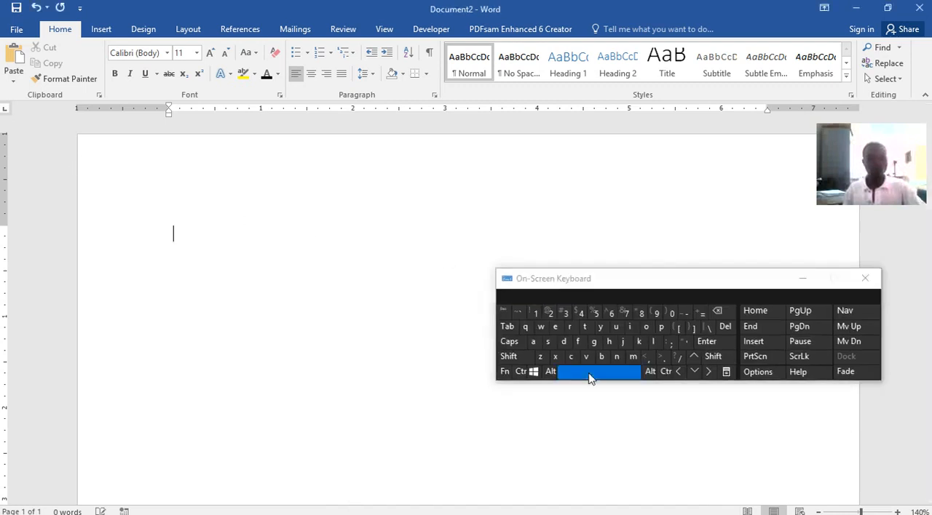
{"action": "left_click", "coordinate": [590, 379]}
{"action": "left_click", "coordinate": [590, 378]}
{"action": "left_click", "coordinate": [590, 378]}
{"action": "left_click", "coordinate": [590, 378]}
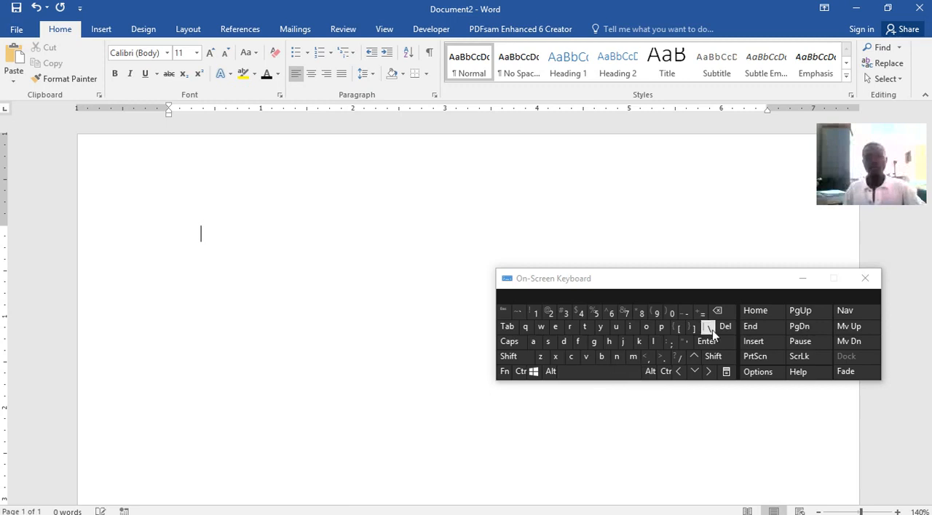
{"action": "left_click", "coordinate": [726, 318]}
{"action": "left_click", "coordinate": [725, 319]}
{"action": "left_click", "coordinate": [726, 318]}
{"action": "left_click", "coordinate": [720, 316]}
{"action": "left_click", "coordinate": [718, 317]}
{"action": "left_click", "coordinate": [717, 316]}
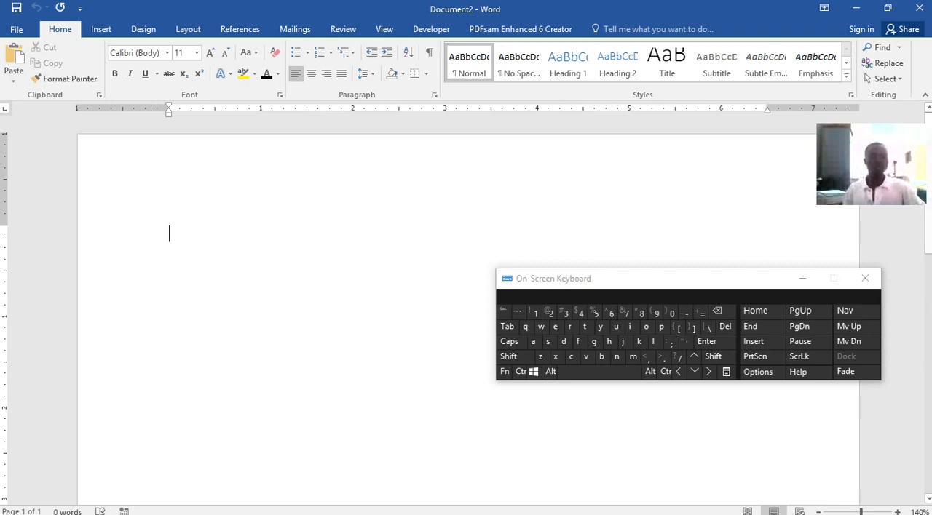
Enter "Chinhoyi University of Technology" as the first line of the blank document.
{"action": "mouse_move", "coordinate": [568, 504]}
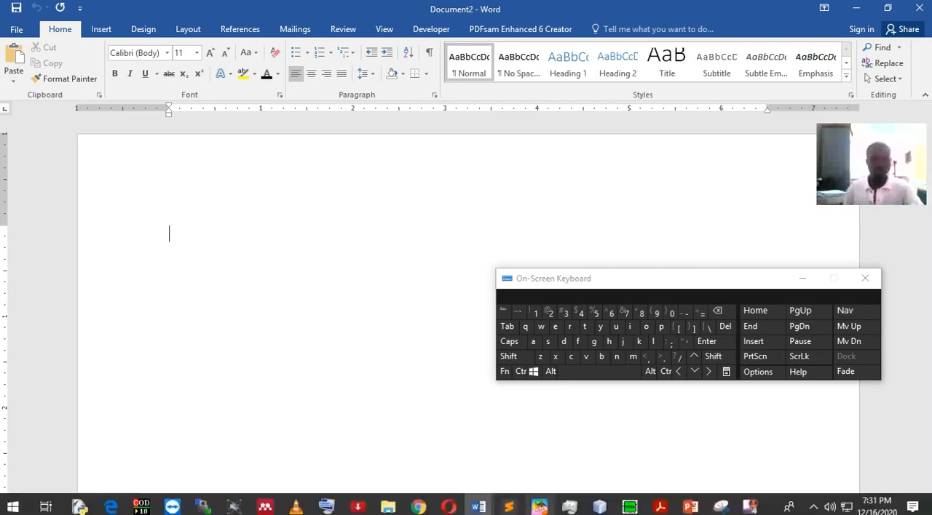
{"action": "mouse_move", "coordinate": [479, 510]}
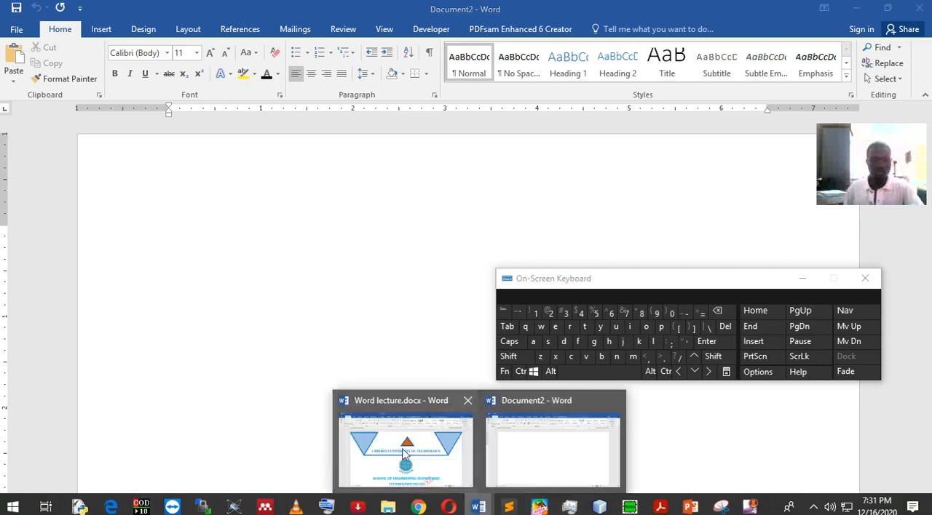
{"action": "mouse_move", "coordinate": [405, 453]}
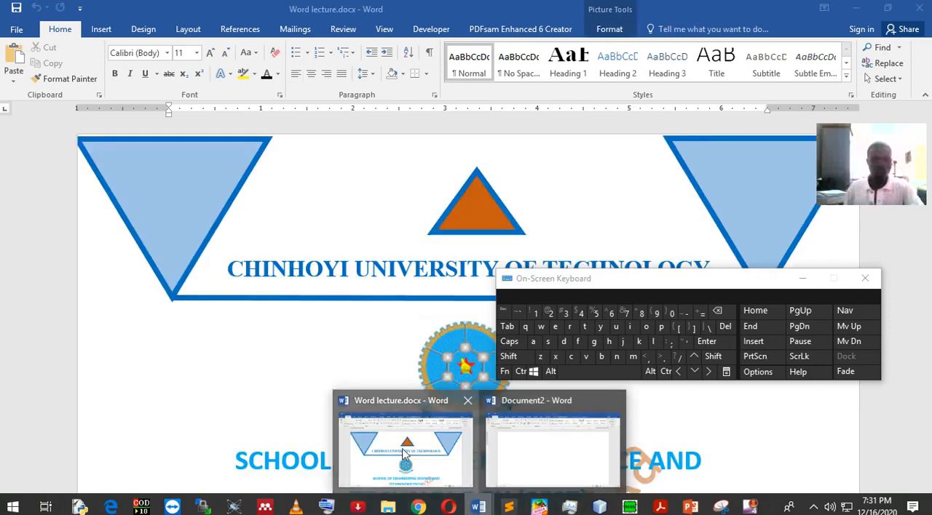
{"action": "type", "text": "Chi"}
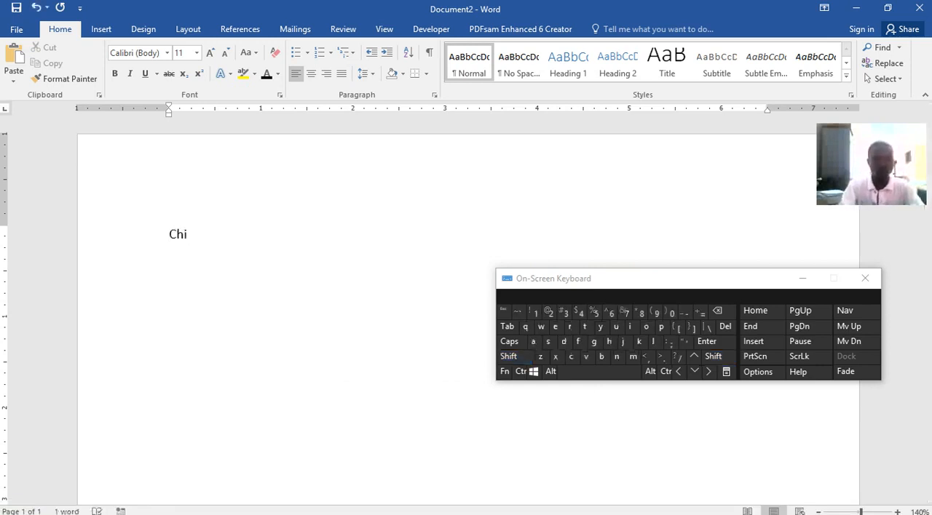
{"action": "type", "text": "nhoyi"}
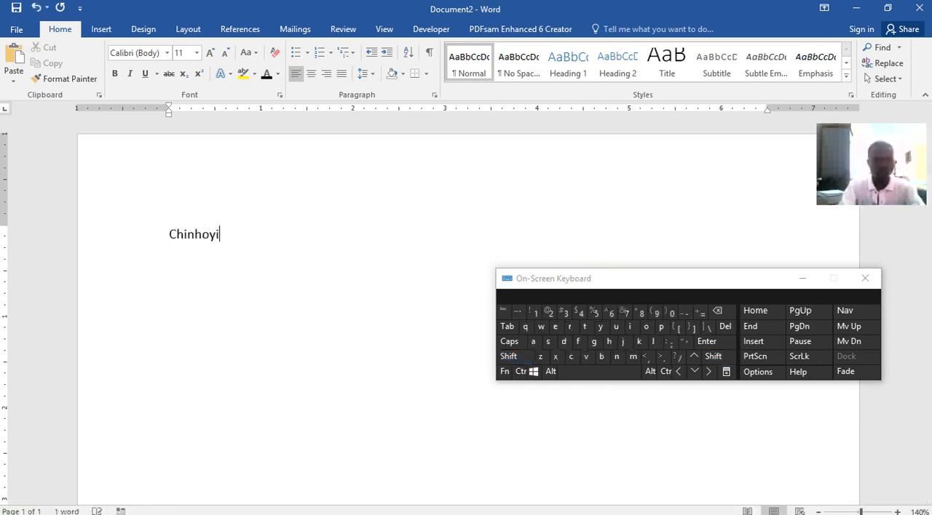
{"action": "type", "text": " Uni"}
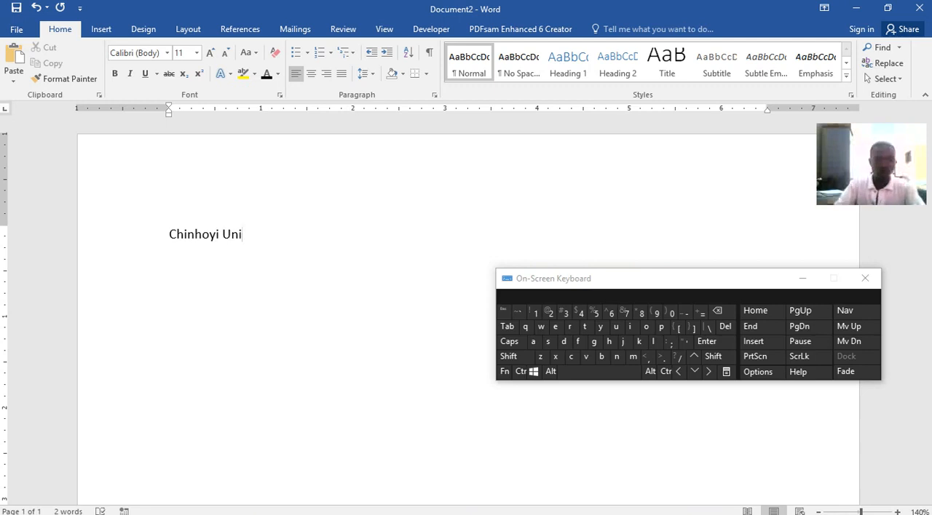
{"action": "type", "text": "versity of Technology"}
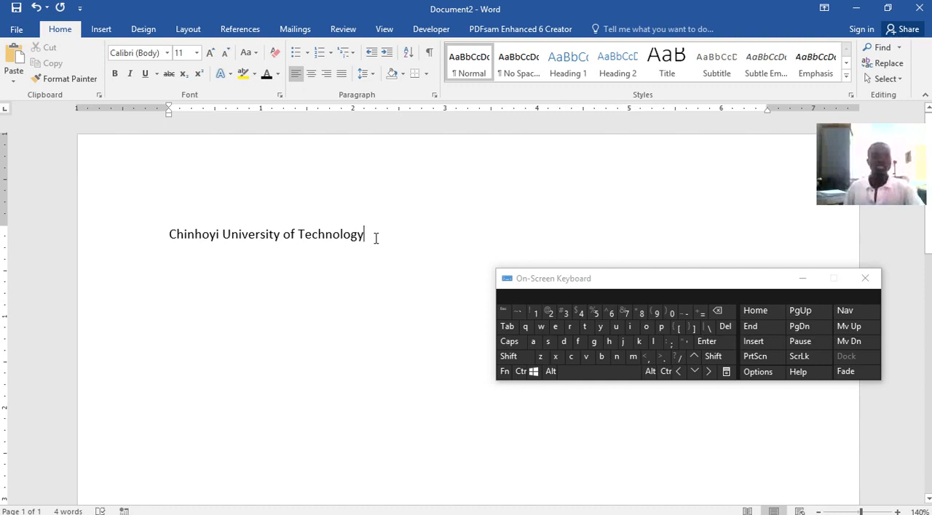
Select the whole "Chinhoyi University of Technology" line and set its font to Times New Roman.
{"action": "left_click_drag", "start_coordinate": [374, 238], "coordinate": [189, 243]}
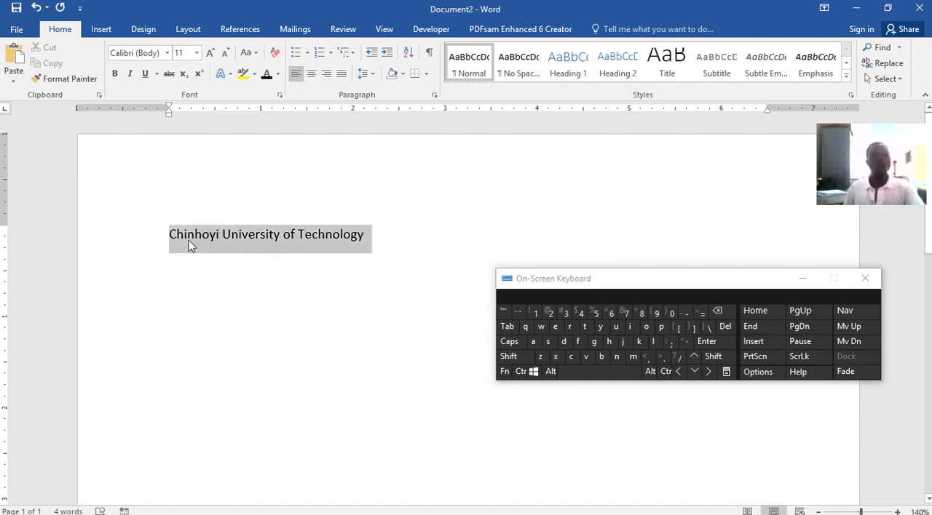
{"action": "left_click", "coordinate": [411, 236]}
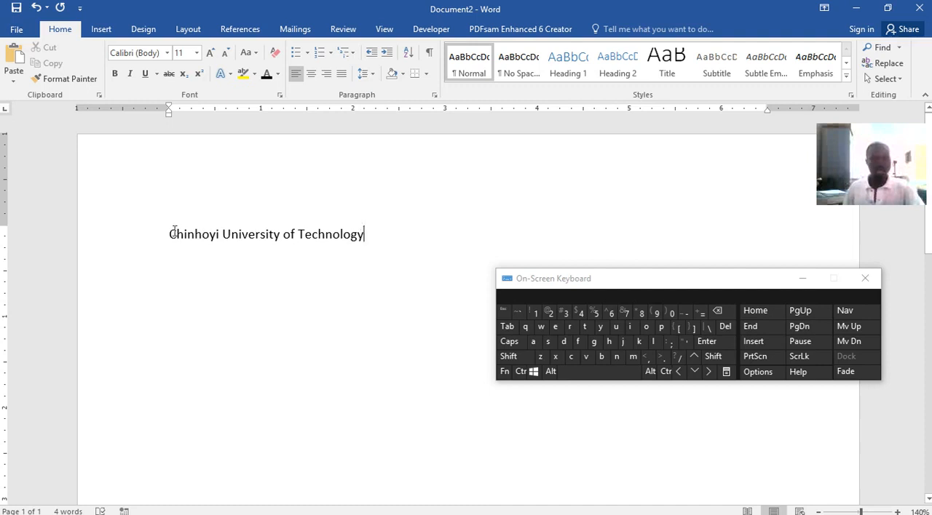
{"action": "left_click_drag", "start_coordinate": [169, 234], "coordinate": [384, 229]}
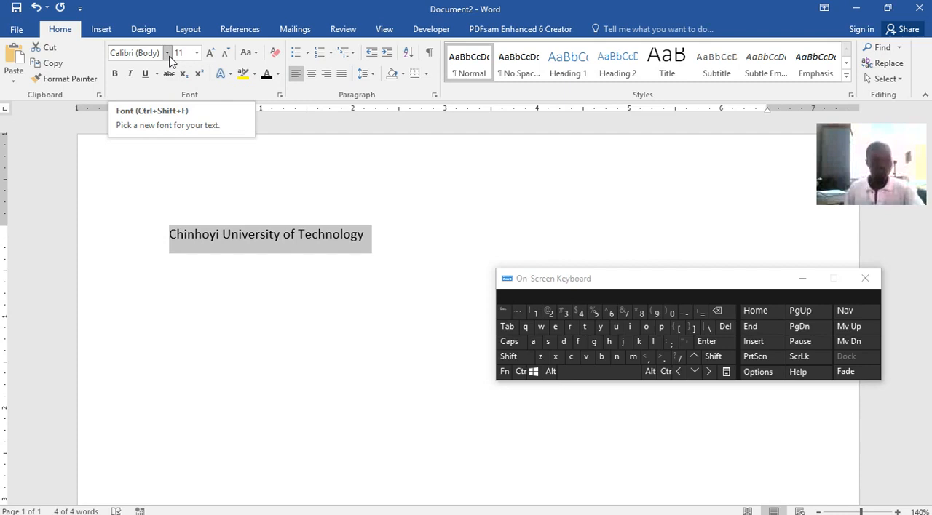
{"action": "left_click", "coordinate": [168, 54]}
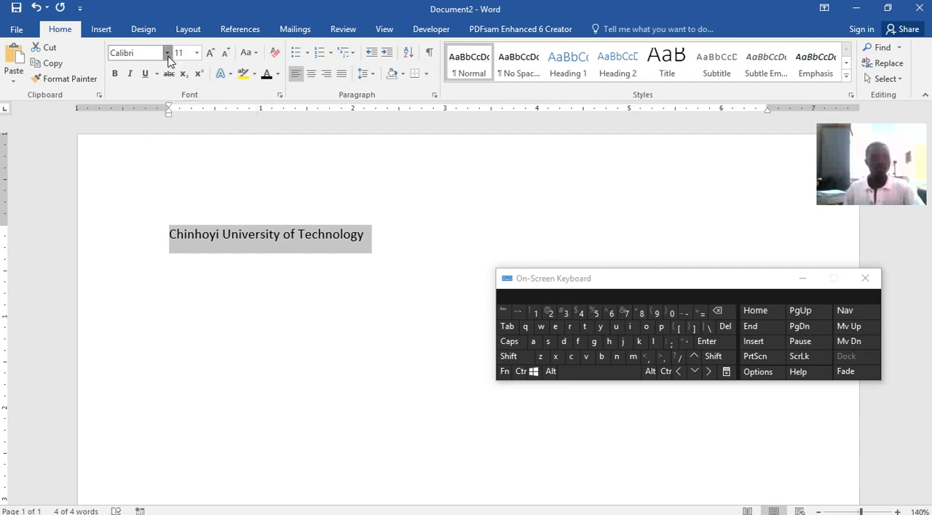
{"action": "left_click", "coordinate": [166, 134]}
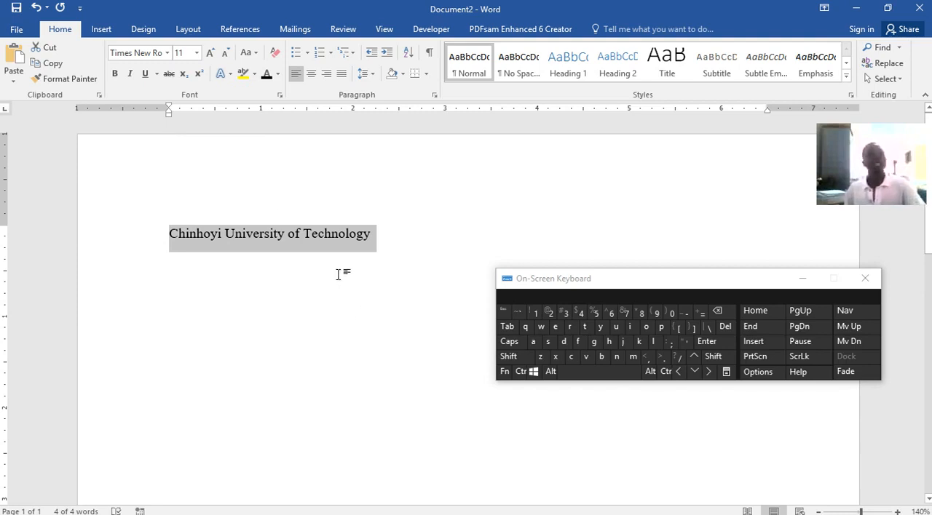
Try the university name in Algerian and Arial Rounded MT Bold, and return it to Times New Roman.
{"action": "left_click", "coordinate": [167, 53]}
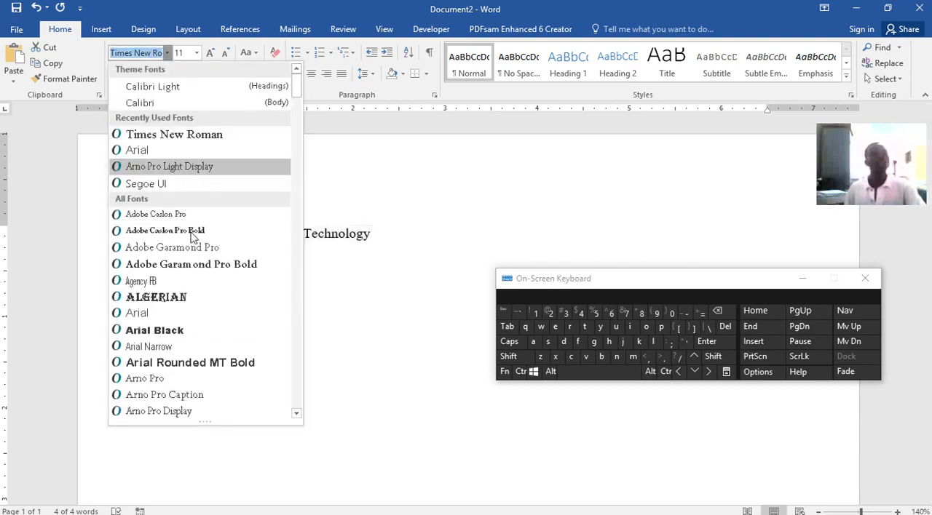
{"action": "left_click", "coordinate": [136, 294]}
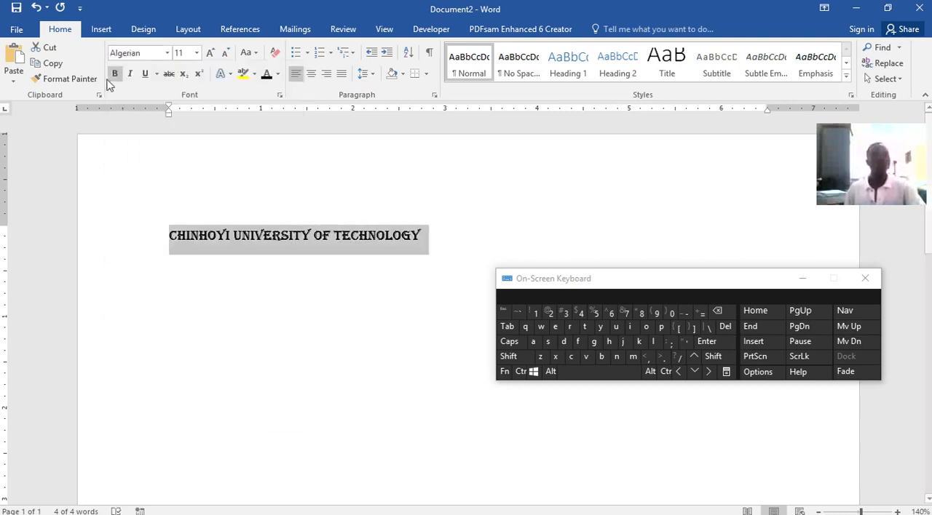
{"action": "left_click", "coordinate": [166, 53]}
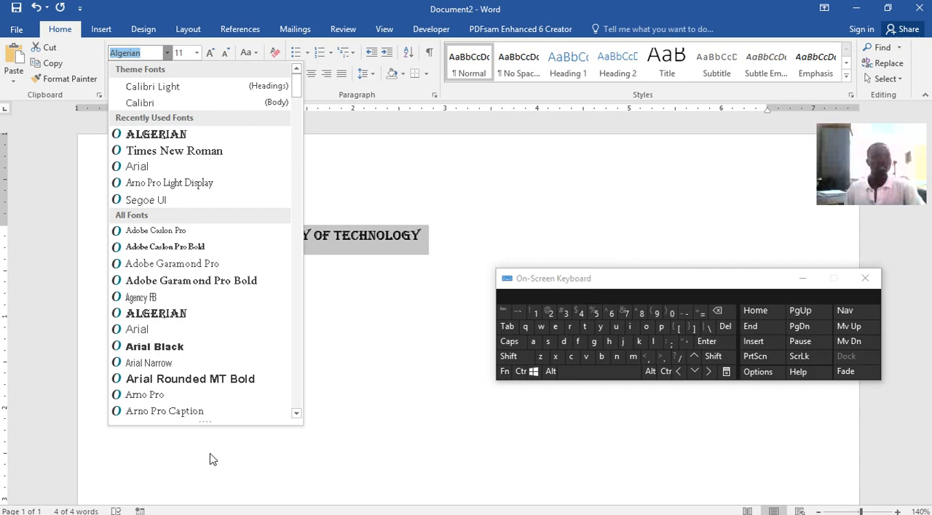
{"action": "left_click", "coordinate": [161, 380]}
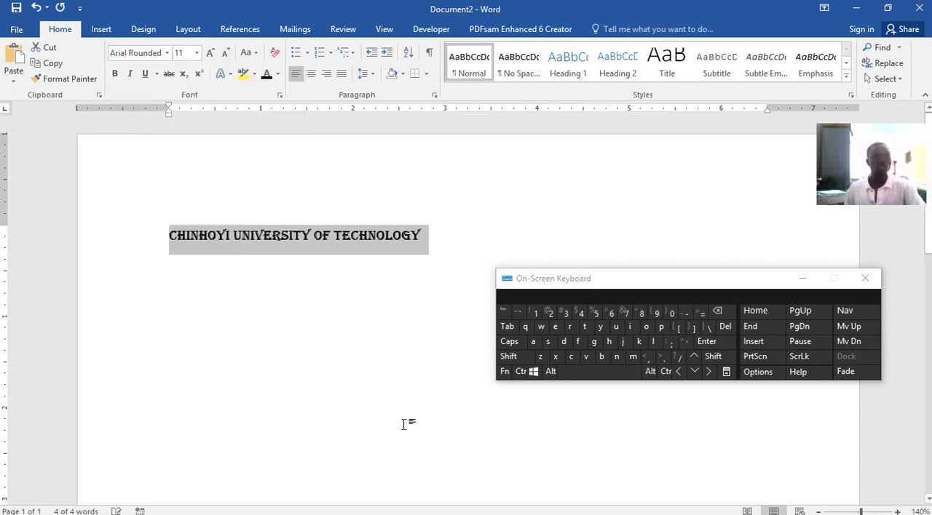
{"action": "left_click", "coordinate": [167, 53]}
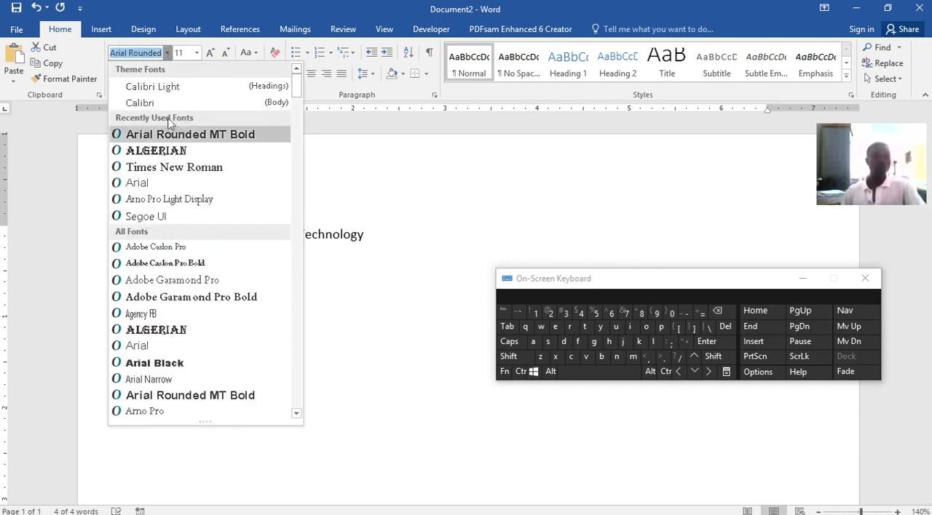
{"action": "left_click", "coordinate": [181, 171]}
Select all the text and try the gold text effect and the black text effect with a shadow on it.
{"action": "key", "text": "ctrl+a"}
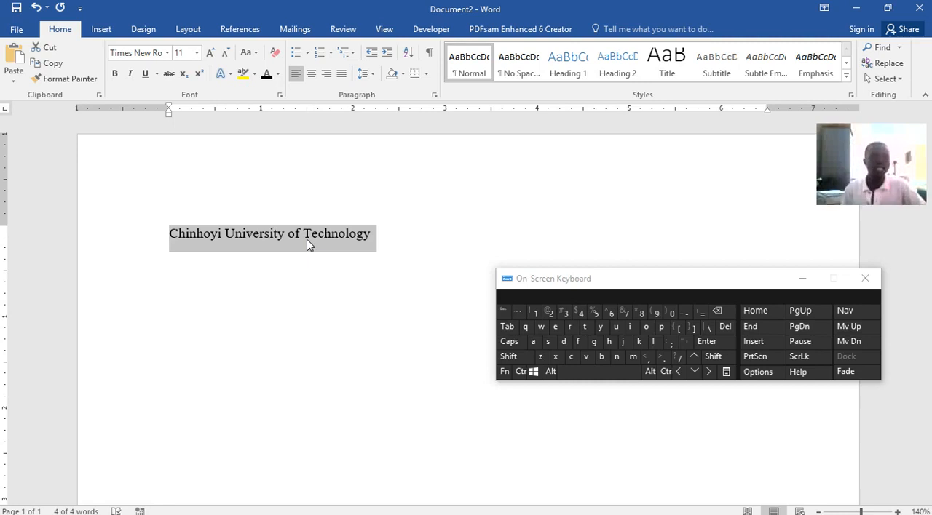
{"action": "left_click", "coordinate": [222, 78]}
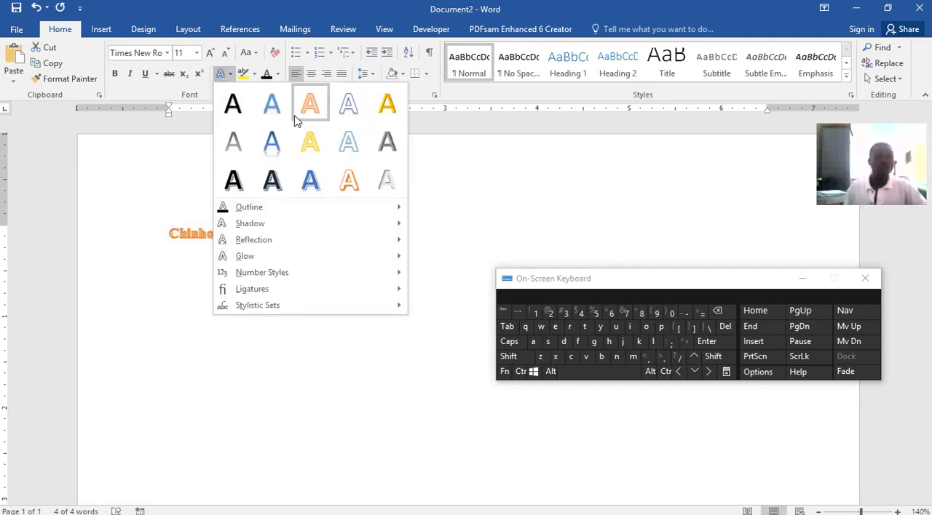
{"action": "left_click", "coordinate": [386, 103]}
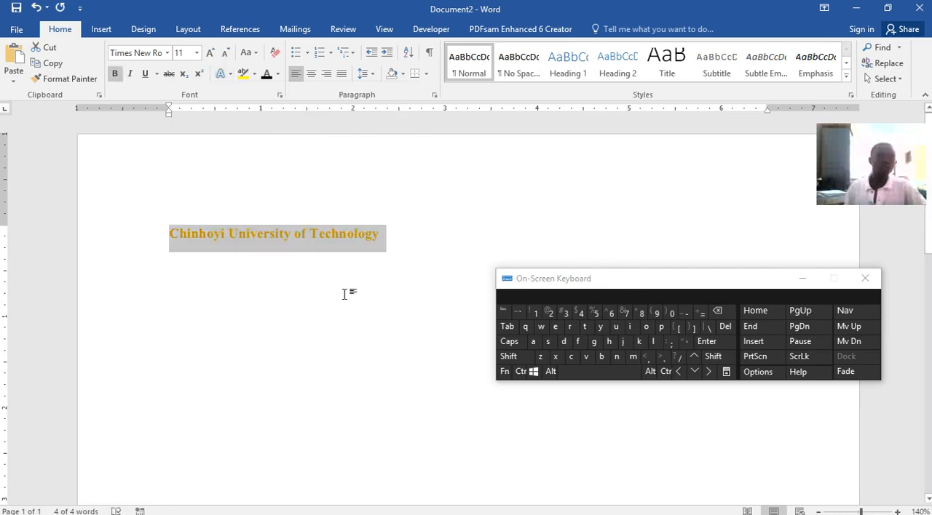
{"action": "left_click", "coordinate": [222, 73]}
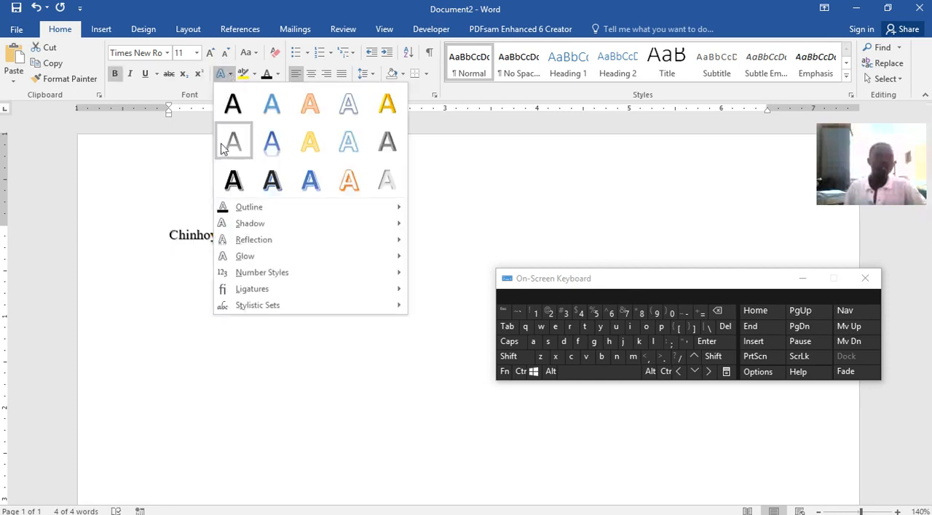
{"action": "left_click", "coordinate": [233, 180]}
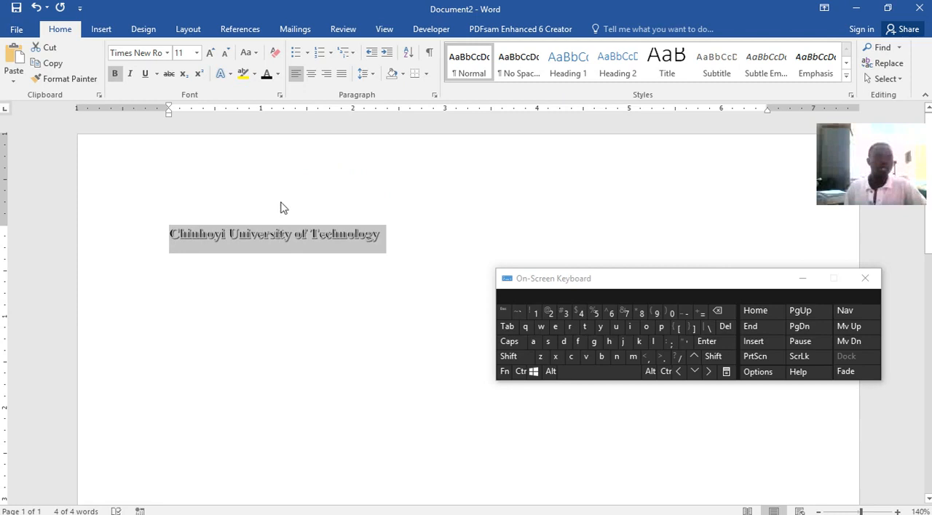
Try the university name at font size 72 and look over the enlarged text.
{"action": "left_click", "coordinate": [195, 53]}
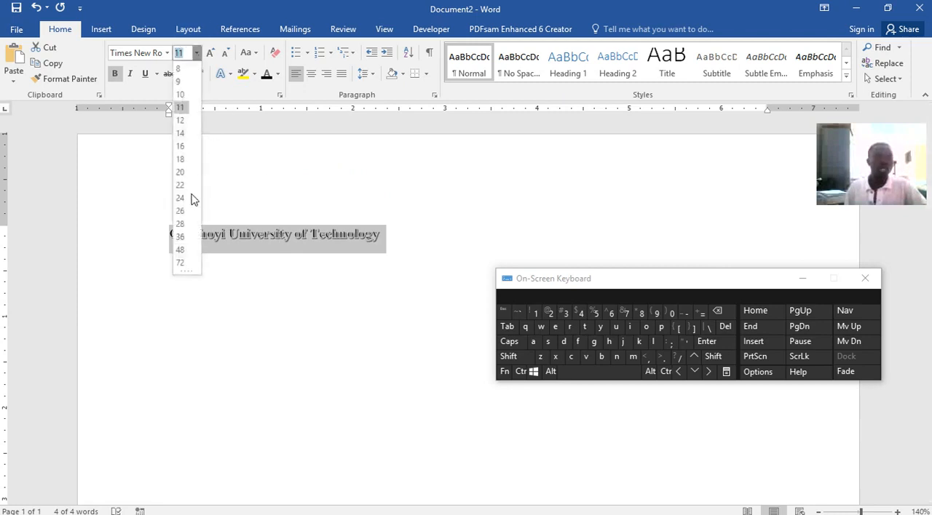
{"action": "left_click", "coordinate": [180, 262]}
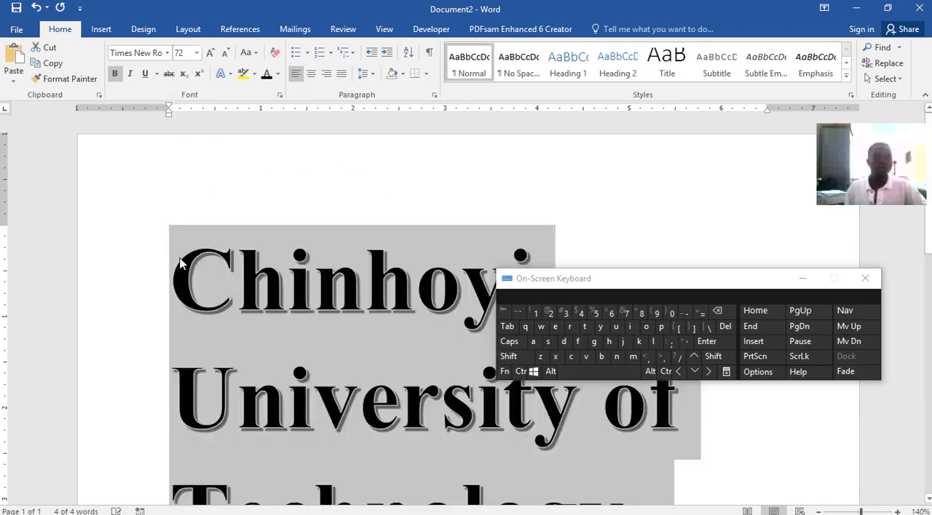
{"action": "scroll", "coordinate": [489, 220], "scroll_direction": "down", "scroll_amount": 4}
{"action": "scroll", "coordinate": [489, 220], "scroll_direction": "down", "scroll_amount": 2}
{"action": "scroll", "coordinate": [489, 220], "scroll_direction": "up", "scroll_amount": 6}
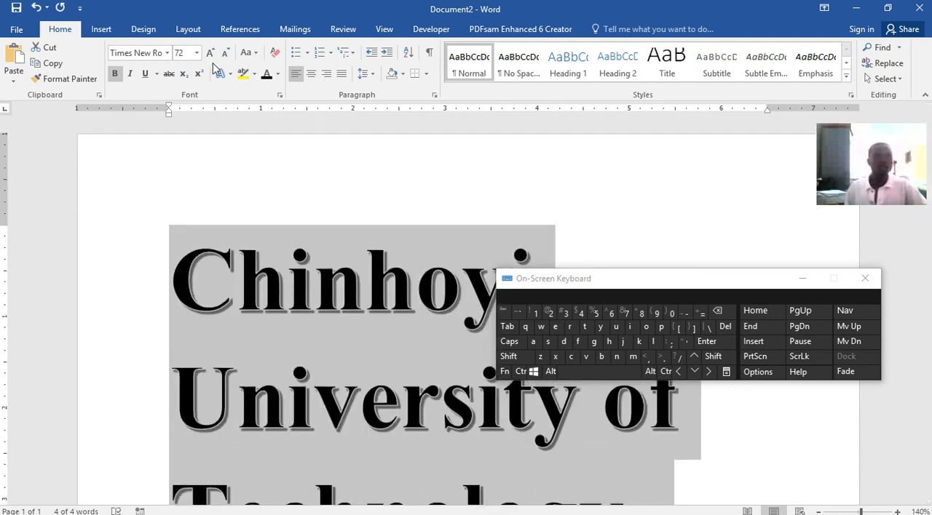
Set the university name's font size to 24 and apply the blue text effect with a reflection.
{"action": "left_click", "coordinate": [196, 53]}
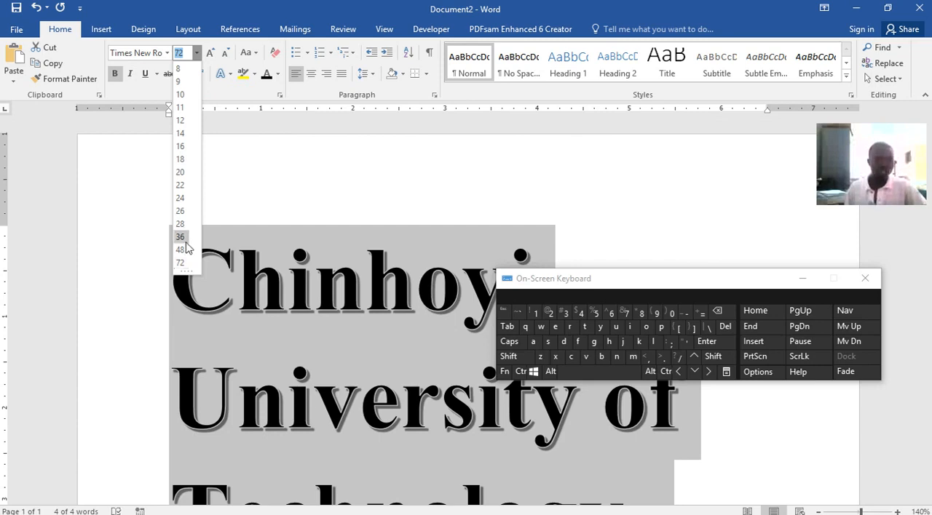
{"action": "left_click", "coordinate": [179, 199]}
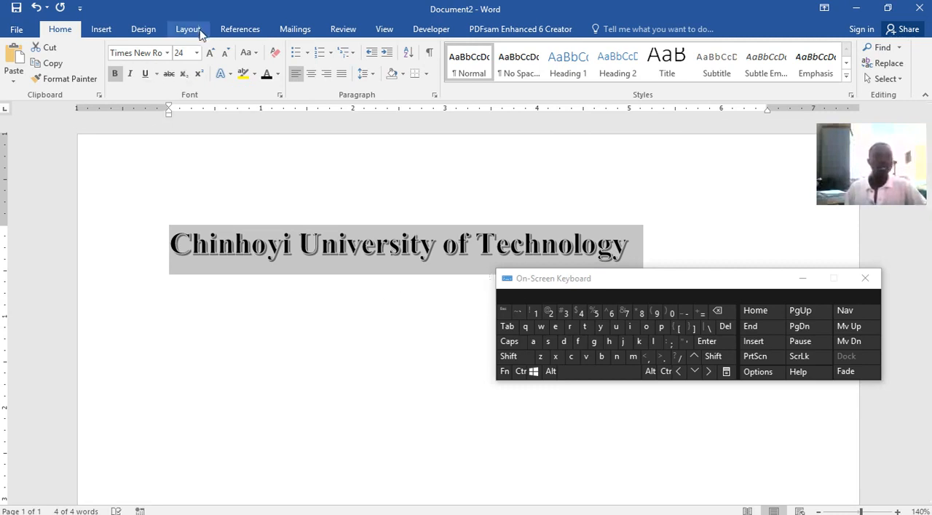
{"action": "left_click", "coordinate": [221, 75]}
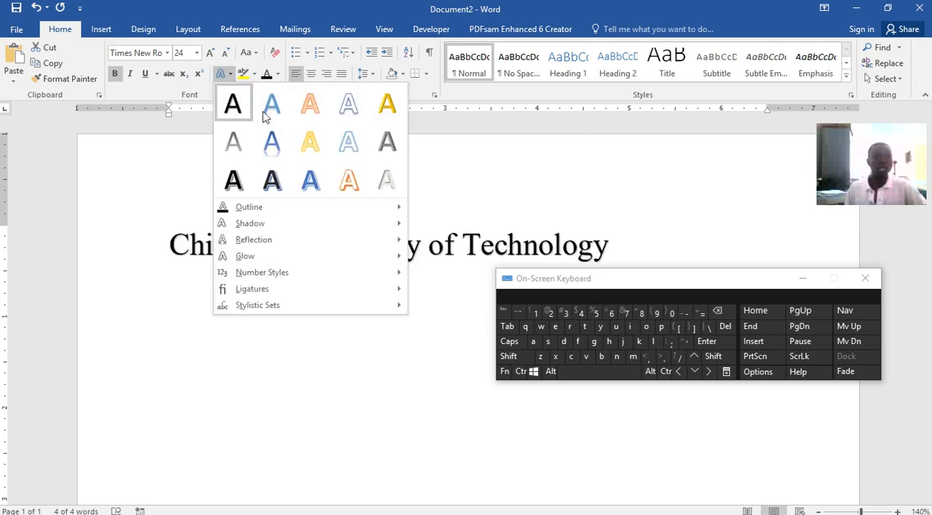
{"action": "left_click", "coordinate": [272, 142]}
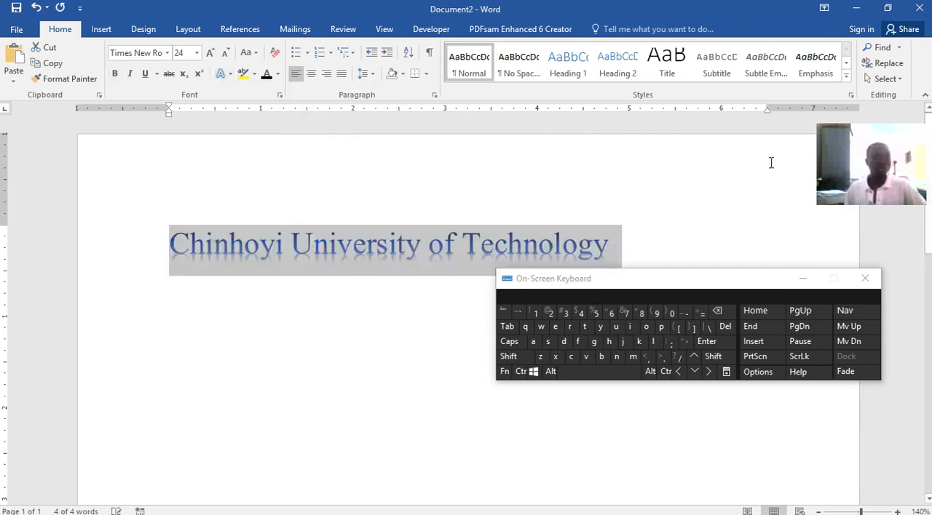
Make the whole "Chinhoyi University of Technology" line bold.
{"action": "left_click", "coordinate": [653, 166]}
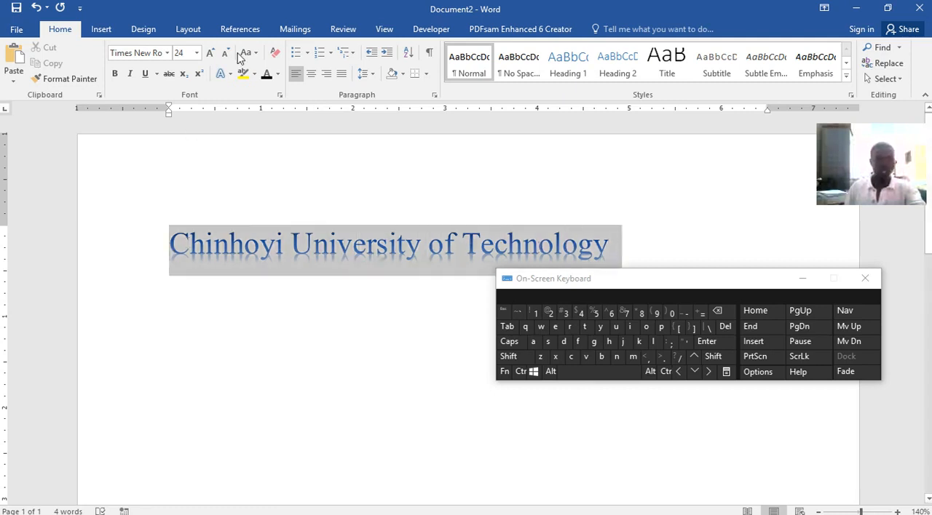
{"action": "left_click", "coordinate": [114, 72]}
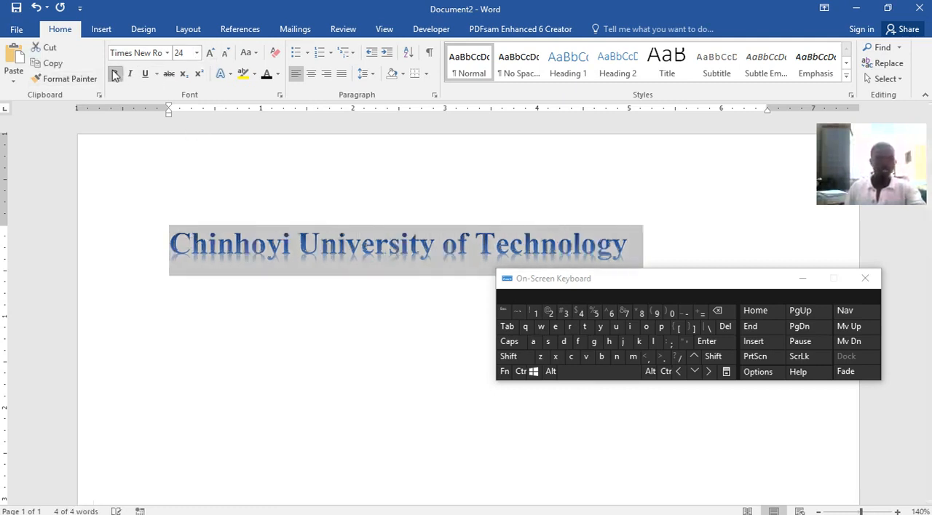
Italicize the university name and give it a double underline.
{"action": "left_click", "coordinate": [131, 74]}
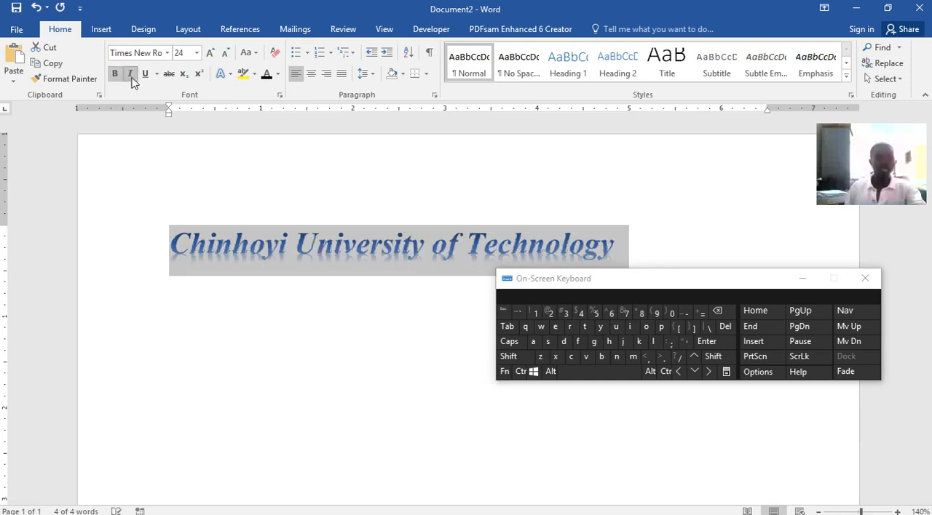
{"action": "left_click", "coordinate": [150, 75]}
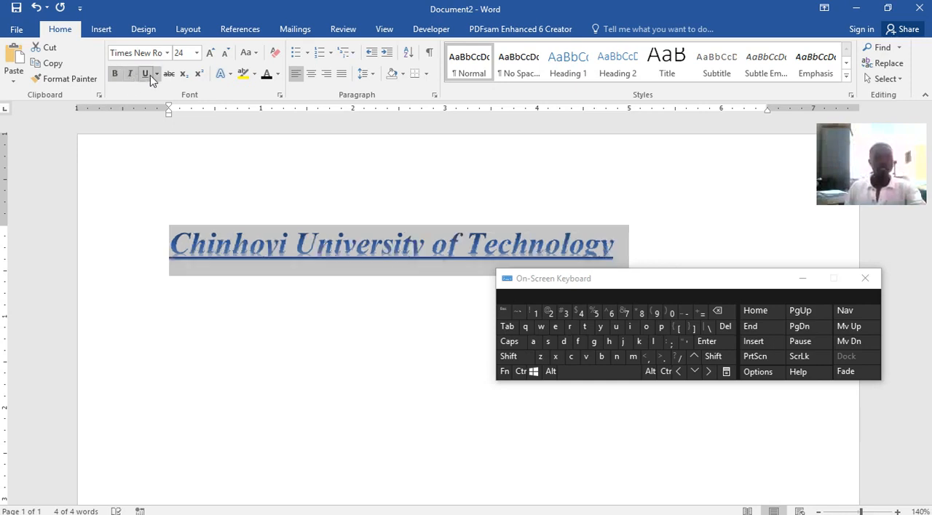
{"action": "left_click", "coordinate": [156, 74]}
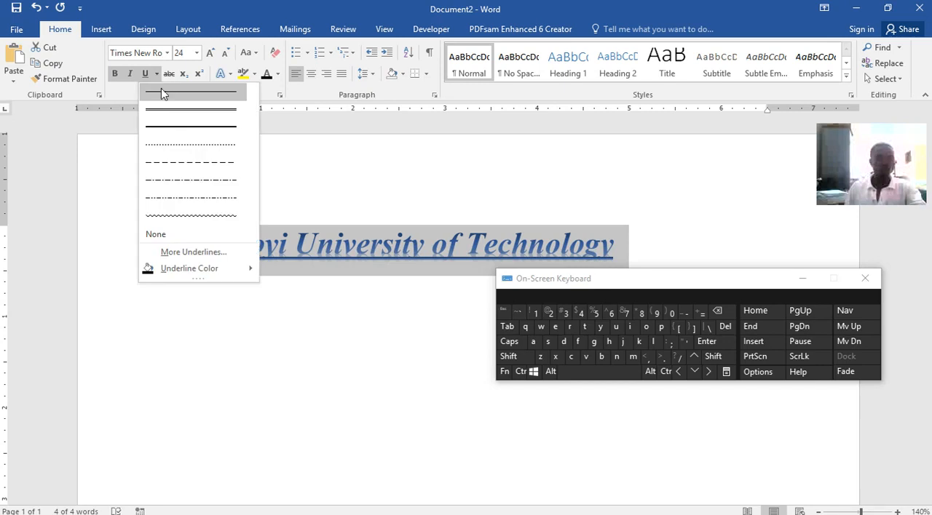
{"action": "left_click", "coordinate": [173, 111]}
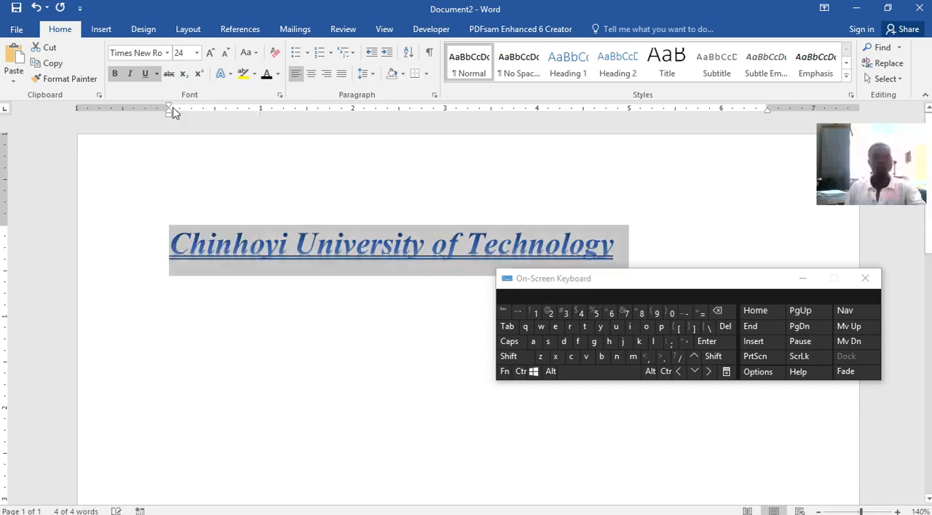
Remove the university name's double underline and try strikethrough and subscript on the text.
{"action": "left_click", "coordinate": [168, 74]}
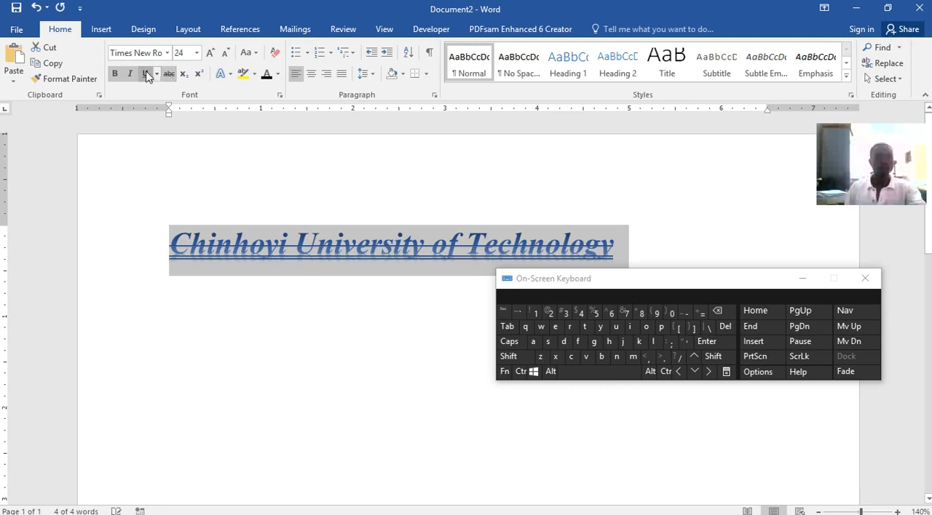
{"action": "left_click", "coordinate": [146, 74]}
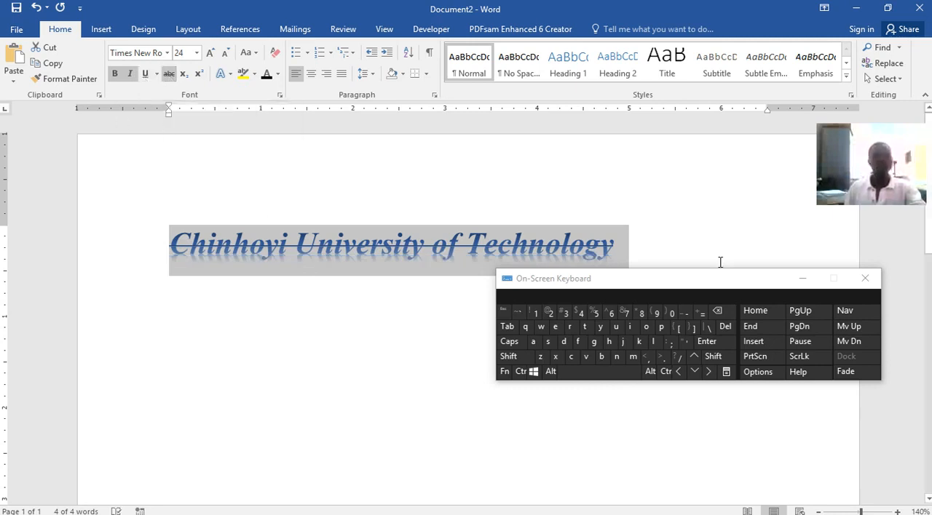
{"action": "left_click", "coordinate": [185, 74]}
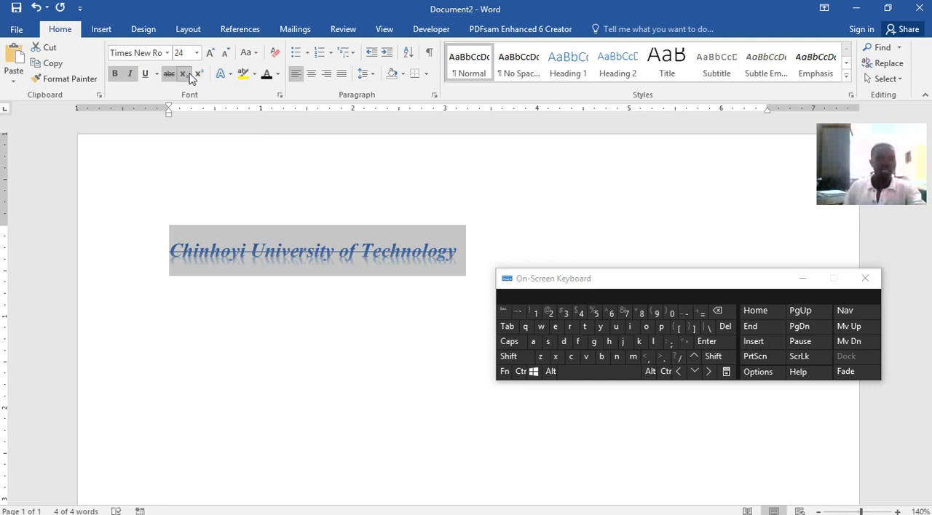
{"action": "left_click", "coordinate": [190, 79]}
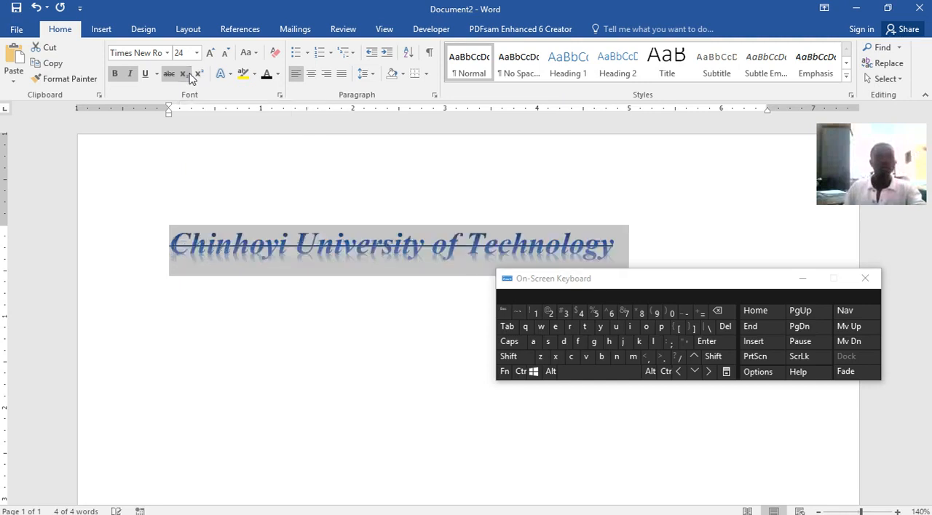
Reselect the whole university name and remove its strikethrough.
{"action": "left_click", "coordinate": [413, 241]}
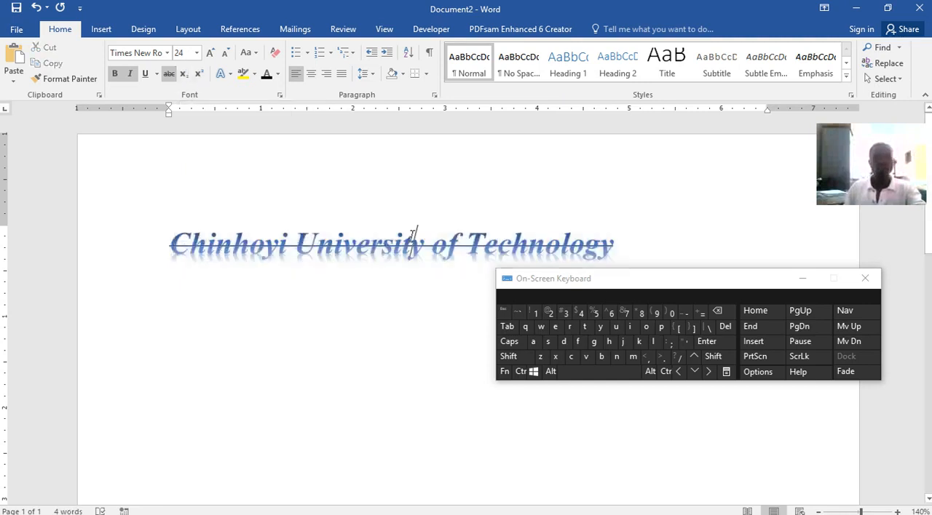
{"action": "left_click", "coordinate": [624, 245]}
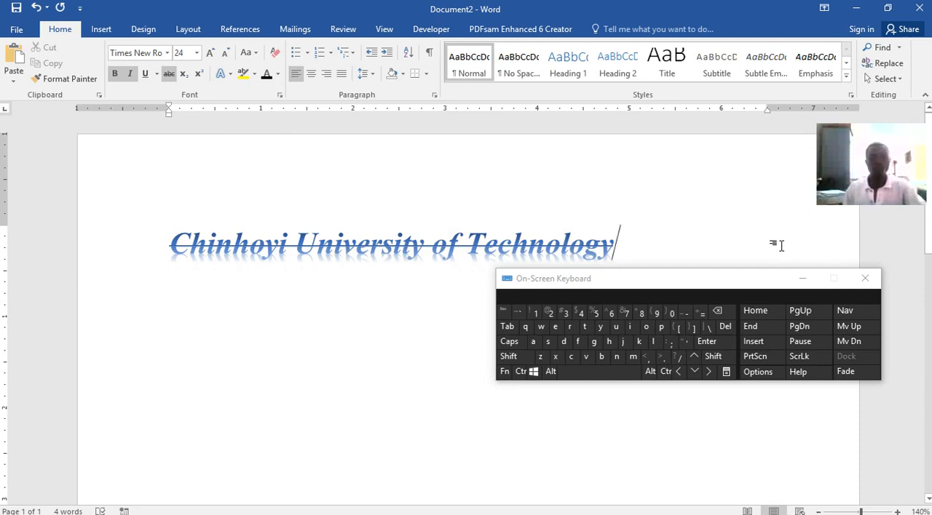
{"action": "left_click_drag", "start_coordinate": [623, 248], "coordinate": [258, 241]}
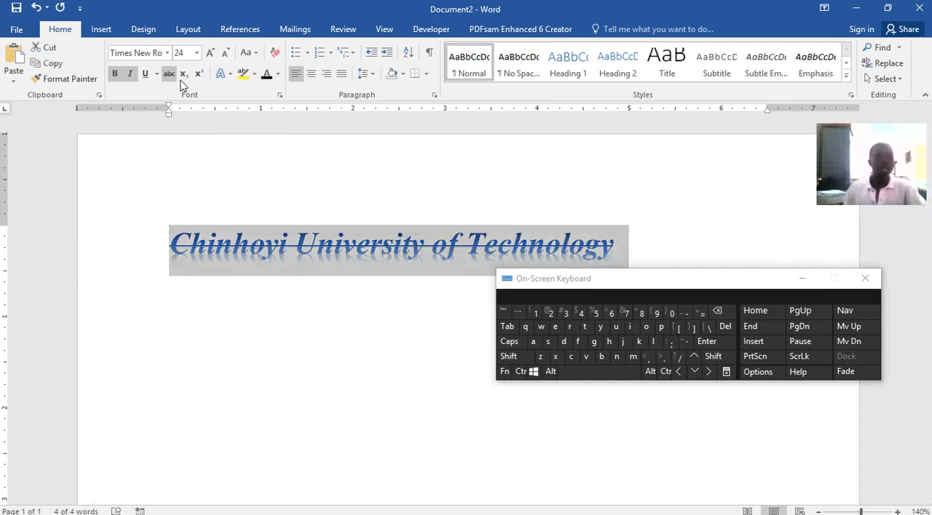
{"action": "left_click", "coordinate": [171, 76]}
{"action": "left_click", "coordinate": [660, 248]}
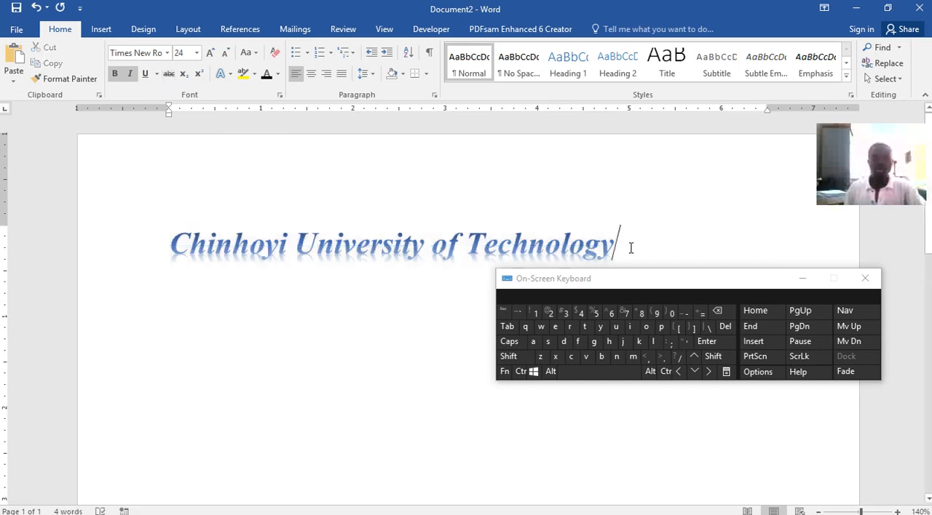
Start a new paragraph two lines below the university name, enter "X2" as sample text and delete it.
{"action": "key", "text": "Return"}
{"action": "key", "text": "Return"}
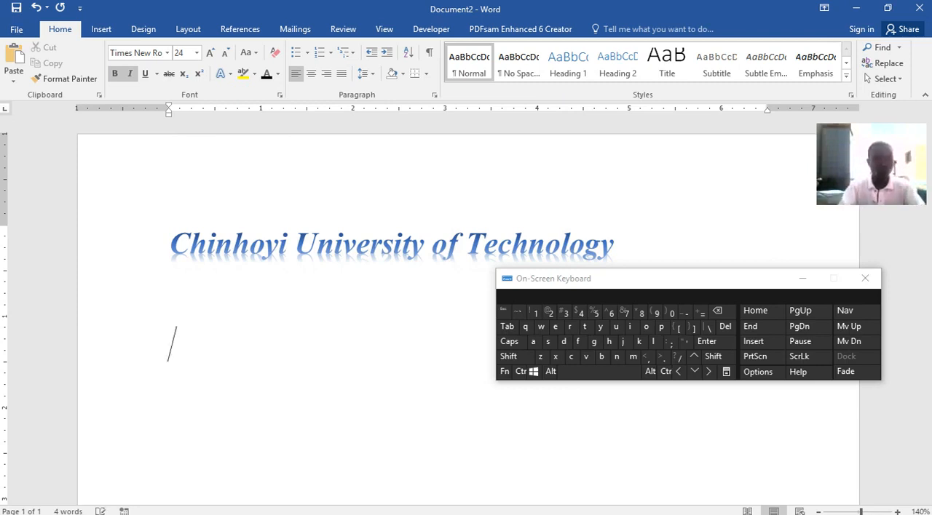
{"action": "type", "text": "X"}
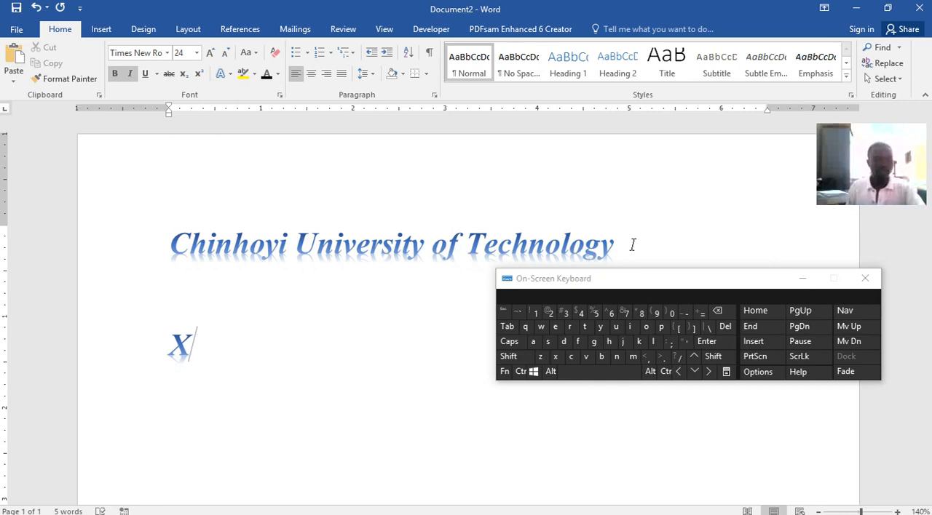
{"action": "type", "text": "2"}
{"action": "key", "text": "shift+Left"}
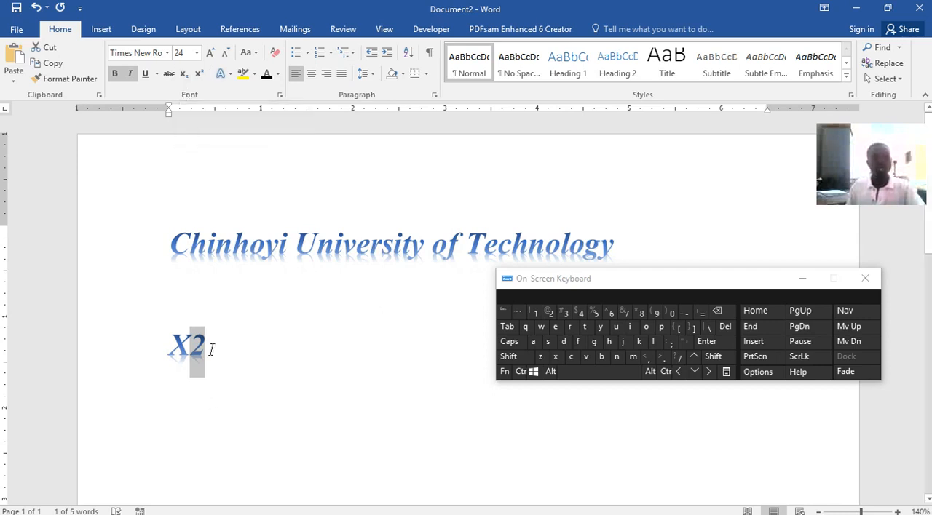
{"action": "left_click_drag", "start_coordinate": [210, 346], "coordinate": [156, 337]}
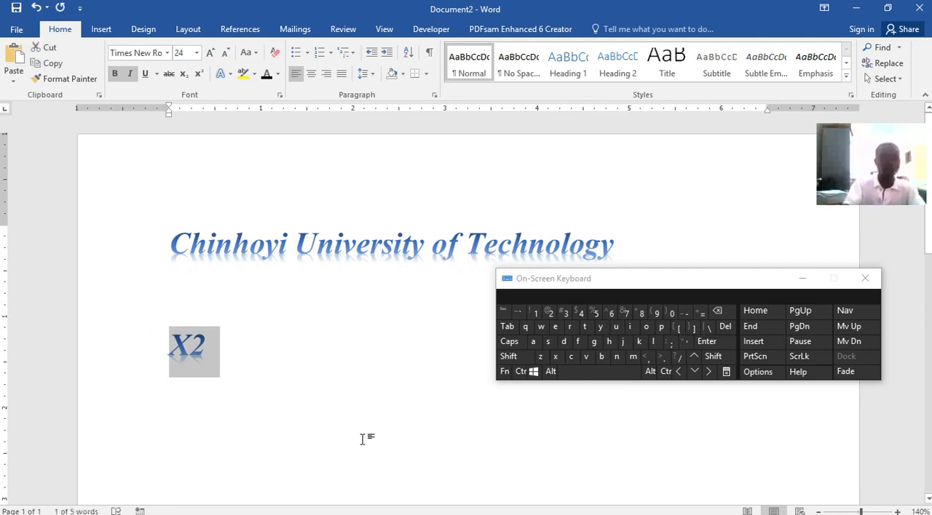
{"action": "key", "text": "Delete"}
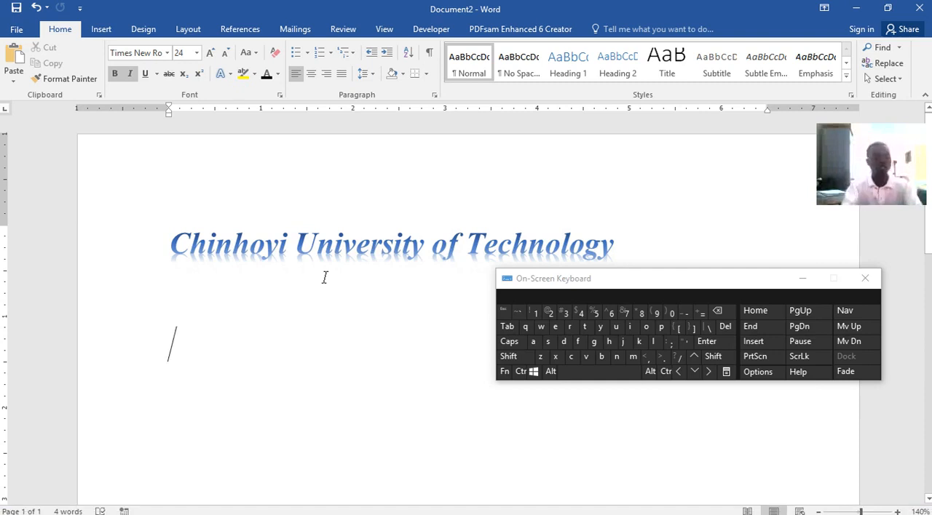
Try "H2" with the 2 as a subscript below the university name, and clear the sample.
{"action": "key", "text": "shift"}
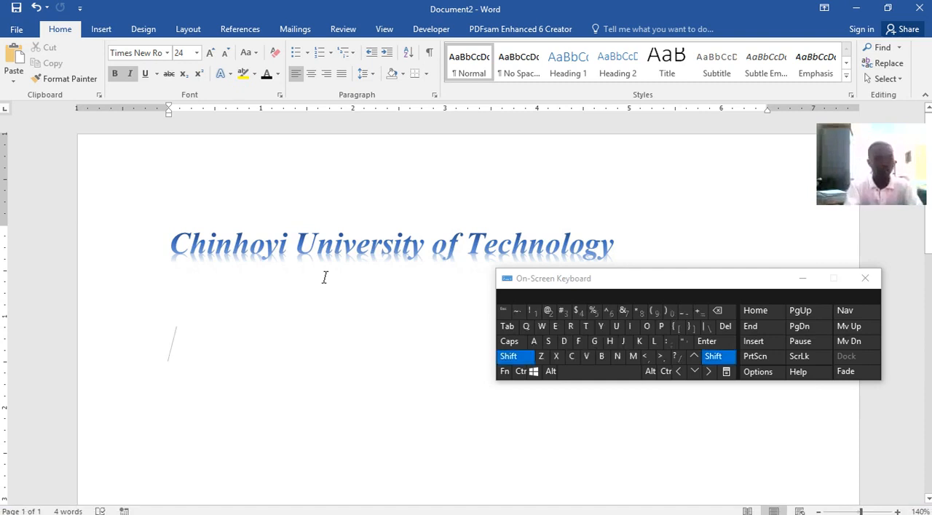
{"action": "type", "text": "H2"}
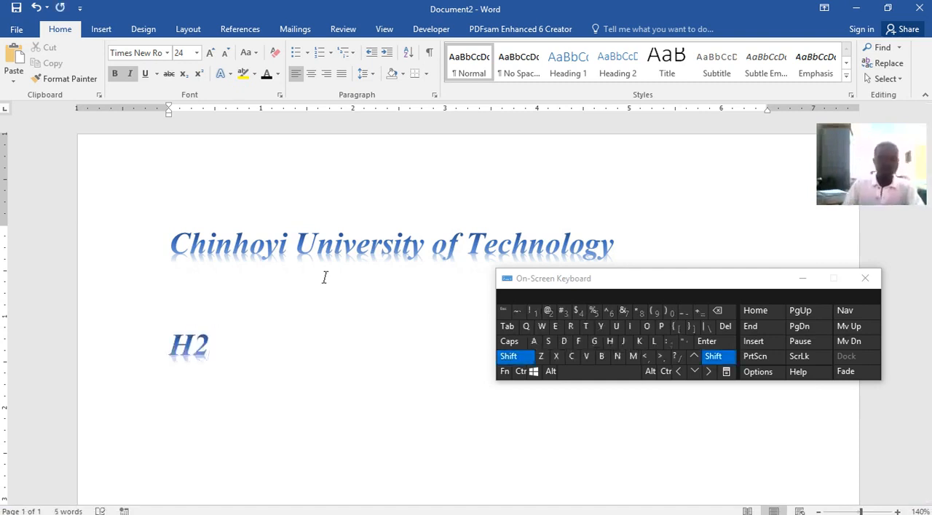
{"action": "key", "text": "shift+Left"}
{"action": "left_click", "coordinate": [182, 74]}
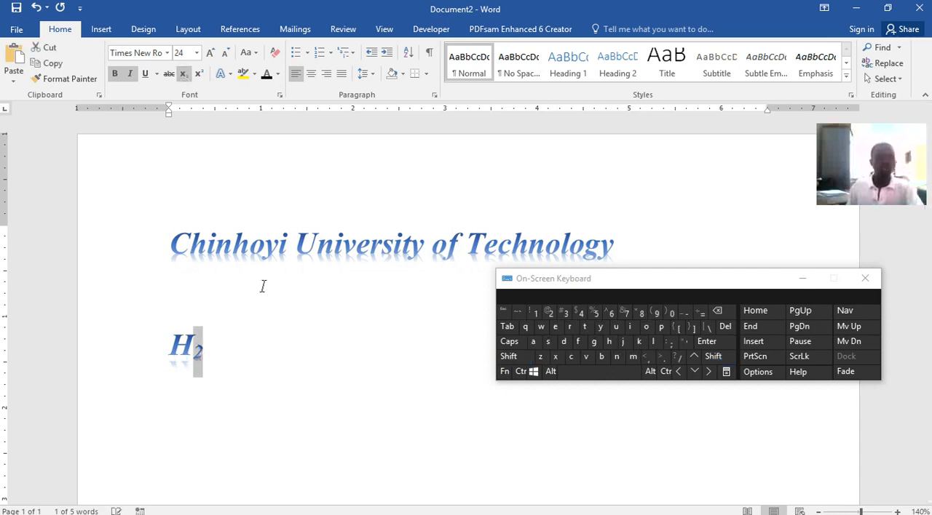
{"action": "left_click_drag", "start_coordinate": [235, 362], "coordinate": [125, 337]}
{"action": "left_click", "coordinate": [210, 355]}
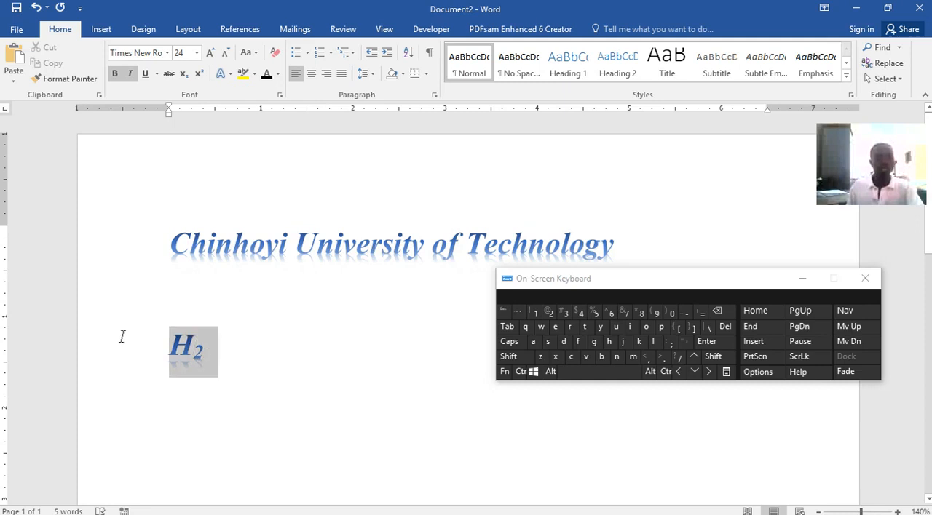
{"action": "type", "text": "x"}
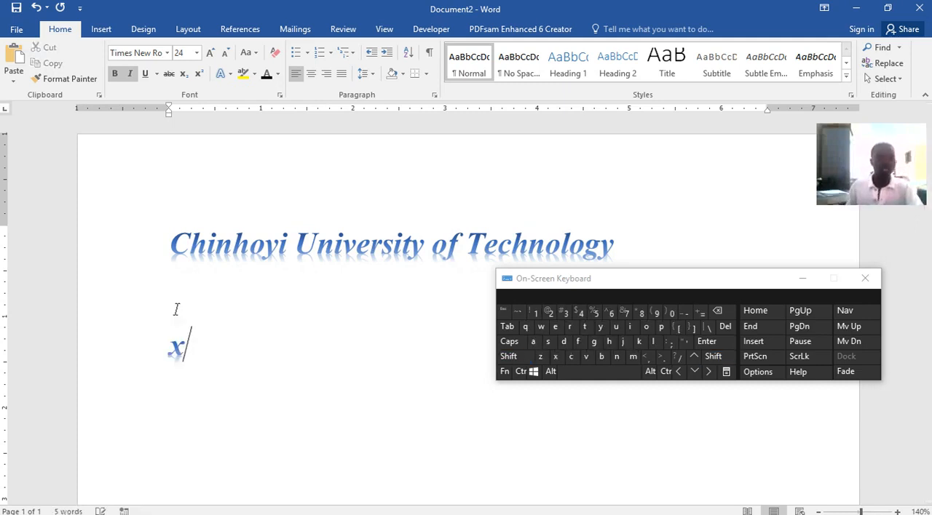
{"action": "key", "text": "BackSpace"}
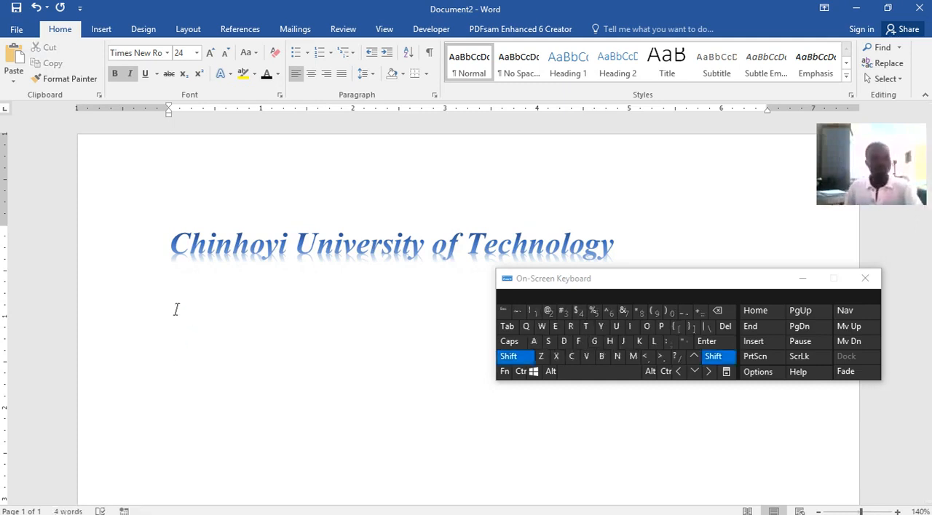
Try "X2" with the 2 as a superscript below the university name, and delete the sample.
{"action": "type", "text": "X"}
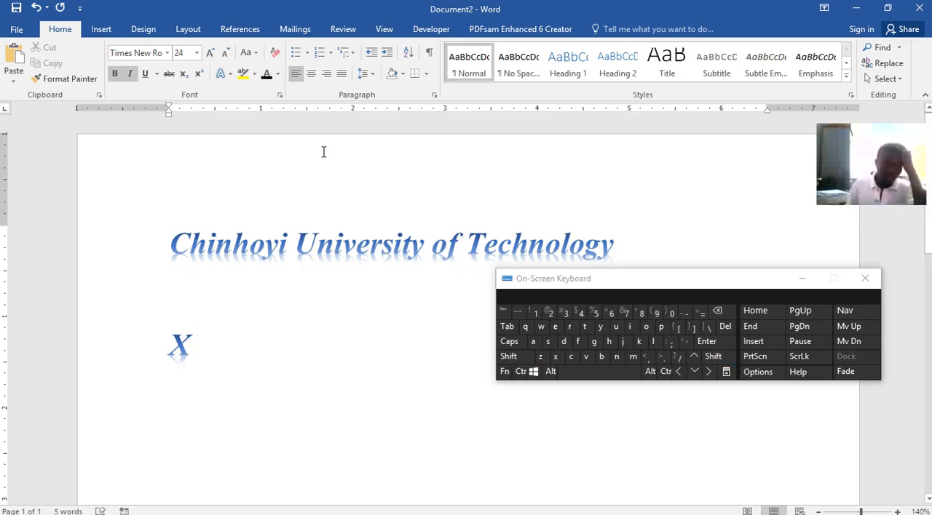
{"action": "left_click", "coordinate": [197, 73]}
{"action": "type", "text": "2"}
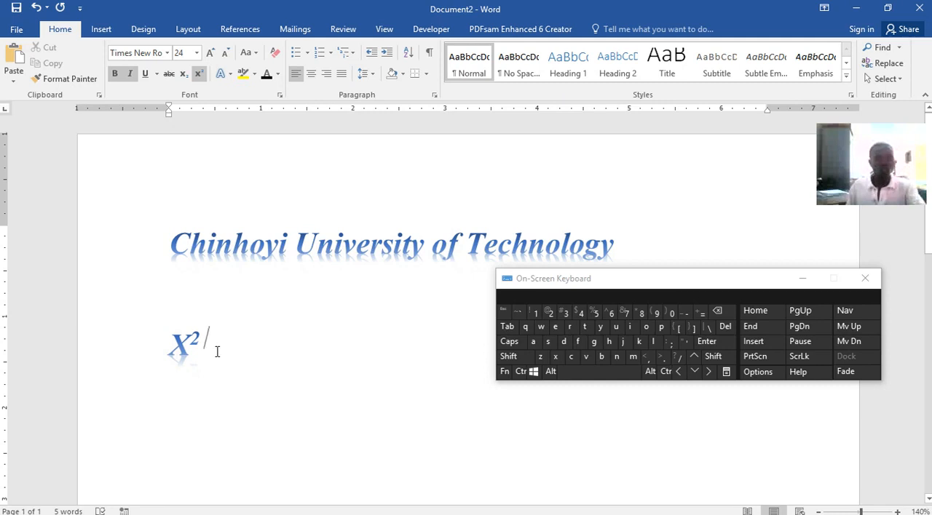
{"action": "left_click_drag", "start_coordinate": [219, 342], "coordinate": [154, 341]}
{"action": "key", "text": "BackSpace"}
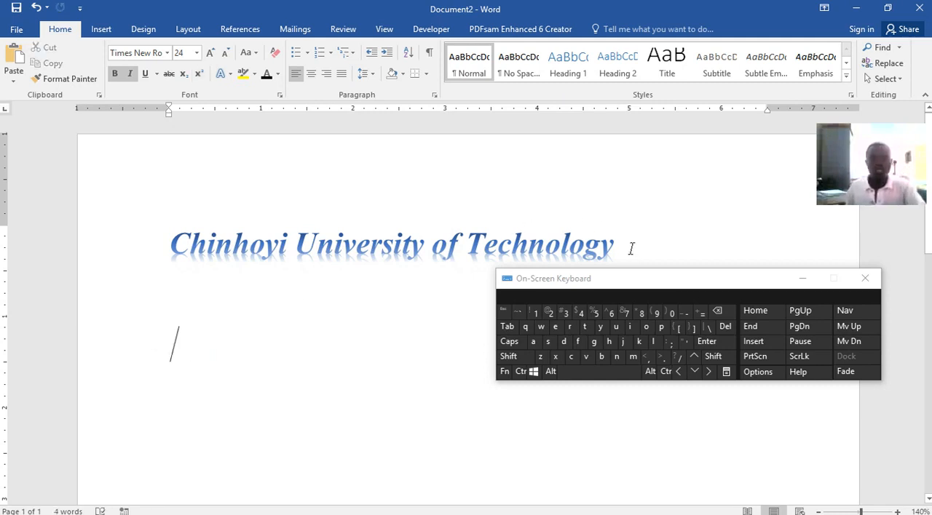
Select the university name and try enlarging its font step by step to 140 points and beyond.
{"action": "left_click_drag", "start_coordinate": [630, 248], "coordinate": [172, 248]}
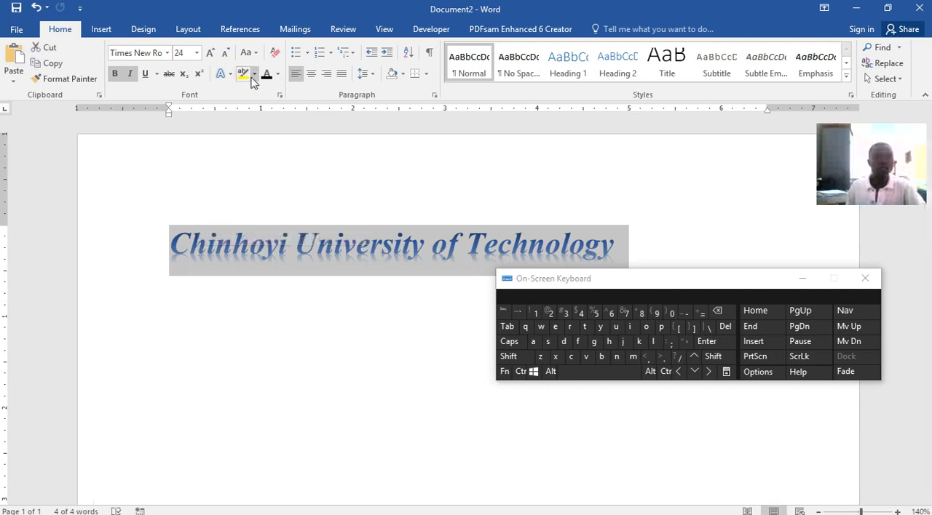
{"action": "left_click", "coordinate": [210, 53]}
{"action": "left_click", "coordinate": [210, 53]}
{"action": "left_click", "coordinate": [211, 53]}
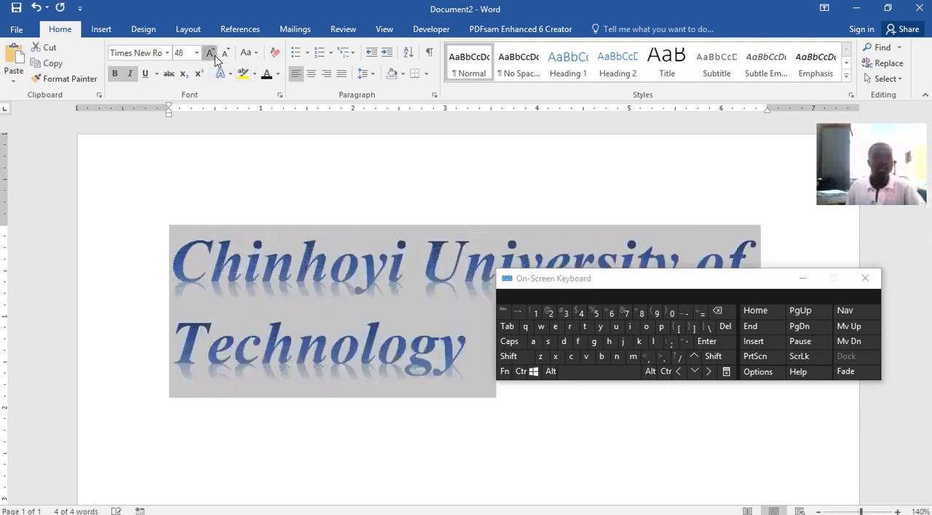
{"action": "left_click", "coordinate": [211, 53]}
{"action": "left_click", "coordinate": [210, 53]}
{"action": "left_click", "coordinate": [210, 53]}
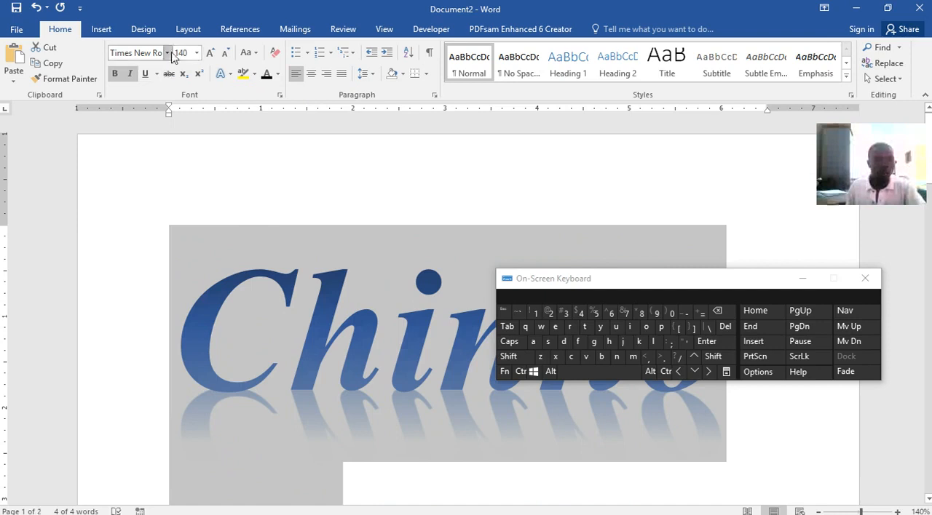
{"action": "left_click", "coordinate": [213, 57]}
{"action": "left_click", "coordinate": [213, 56]}
{"action": "left_click", "coordinate": [213, 56]}
{"action": "left_click", "coordinate": [214, 56]}
Shrink the university name's font step by step and settle on size 28.
{"action": "left_click", "coordinate": [228, 55]}
{"action": "left_click", "coordinate": [227, 55]}
{"action": "left_click", "coordinate": [227, 55]}
{"action": "left_click", "coordinate": [228, 54]}
{"action": "left_click", "coordinate": [227, 55]}
{"action": "left_click", "coordinate": [228, 55]}
{"action": "left_click", "coordinate": [228, 55]}
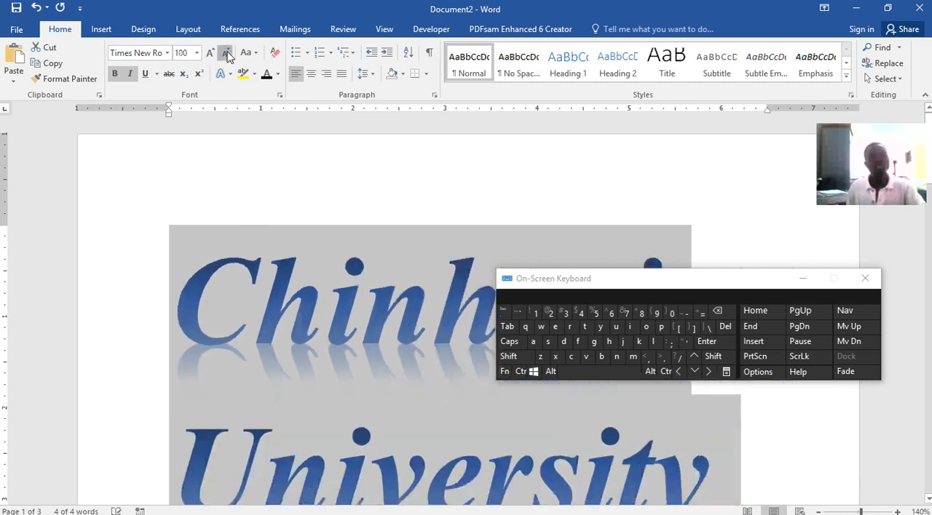
{"action": "left_click", "coordinate": [228, 54]}
{"action": "left_click", "coordinate": [228, 54]}
{"action": "left_click", "coordinate": [228, 54]}
{"action": "left_click", "coordinate": [227, 55]}
{"action": "left_click", "coordinate": [228, 55]}
{"action": "left_click", "coordinate": [228, 54]}
{"action": "left_click", "coordinate": [228, 55]}
{"action": "left_click", "coordinate": [228, 55]}
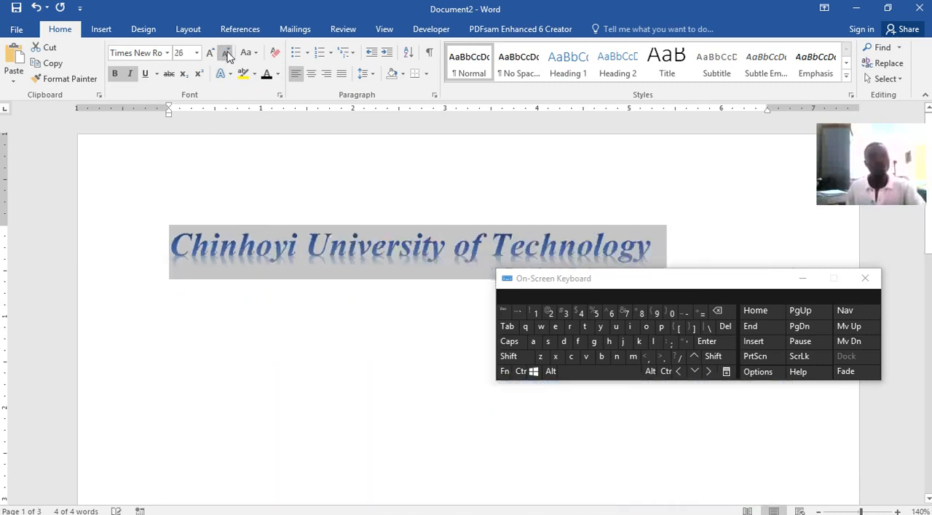
{"action": "left_click", "coordinate": [210, 54]}
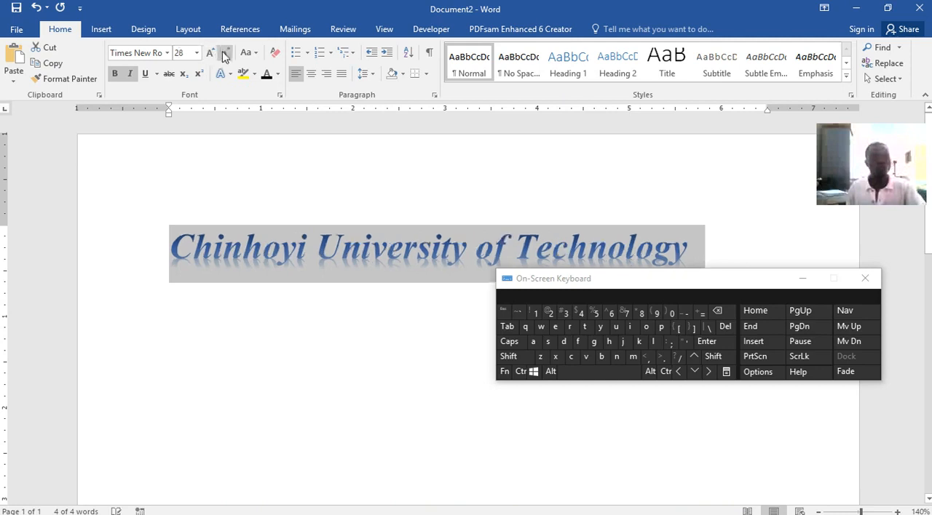
{"action": "left_click", "coordinate": [211, 54]}
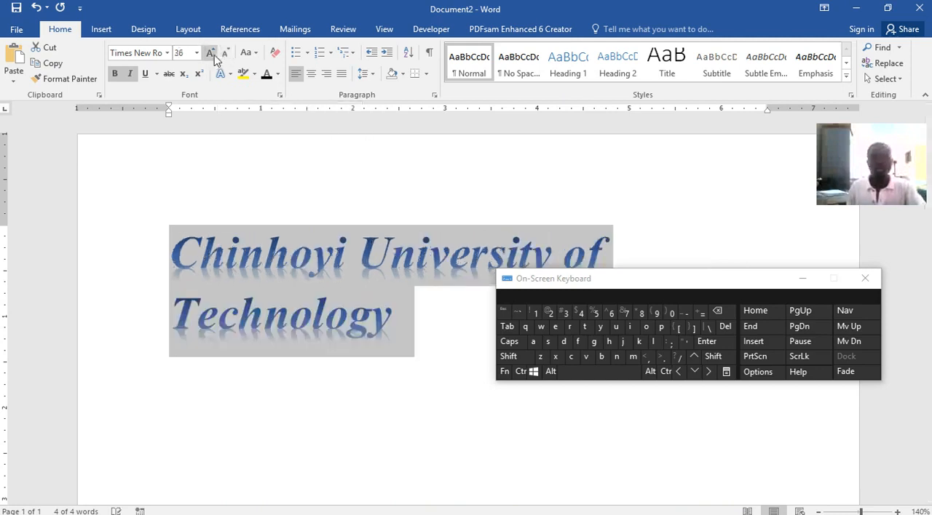
{"action": "left_click", "coordinate": [226, 53]}
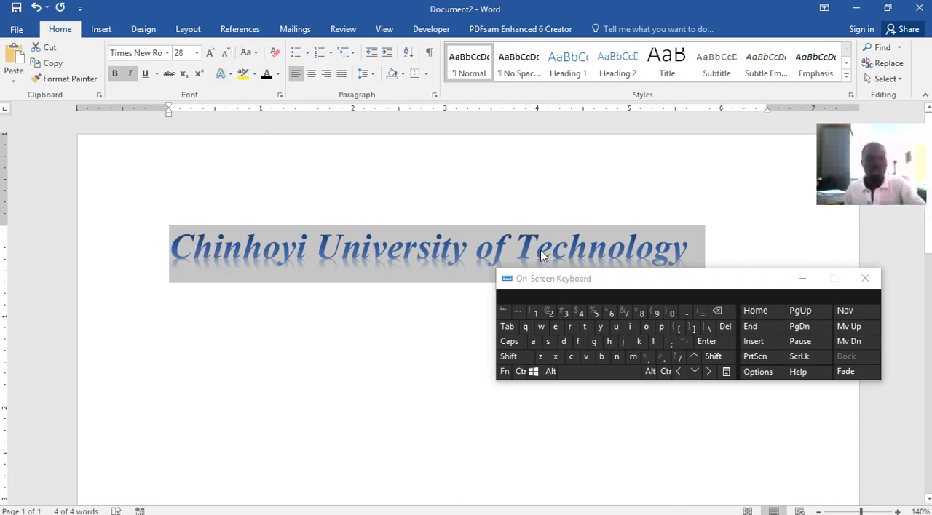
Try the selected university name in UPPERCASE, and change it to lowercase.
{"action": "left_click", "coordinate": [248, 53]}
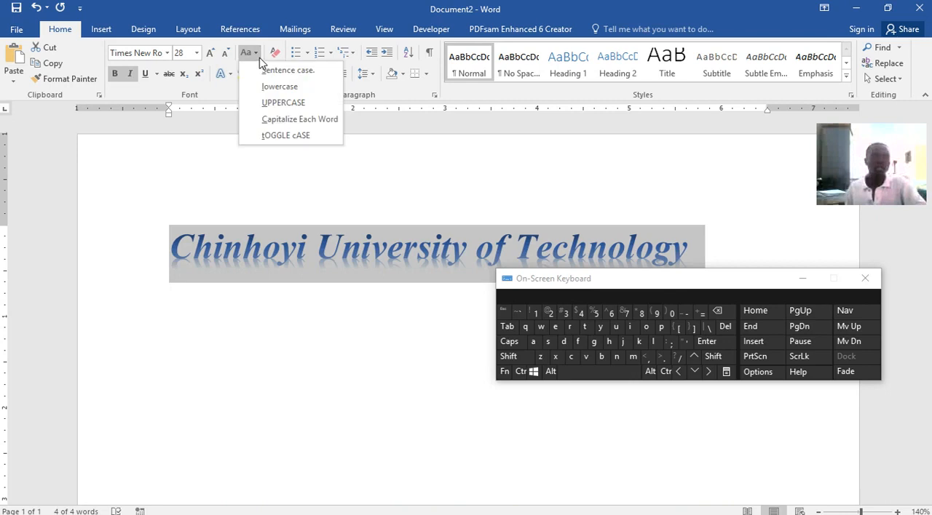
{"action": "left_click", "coordinate": [283, 104]}
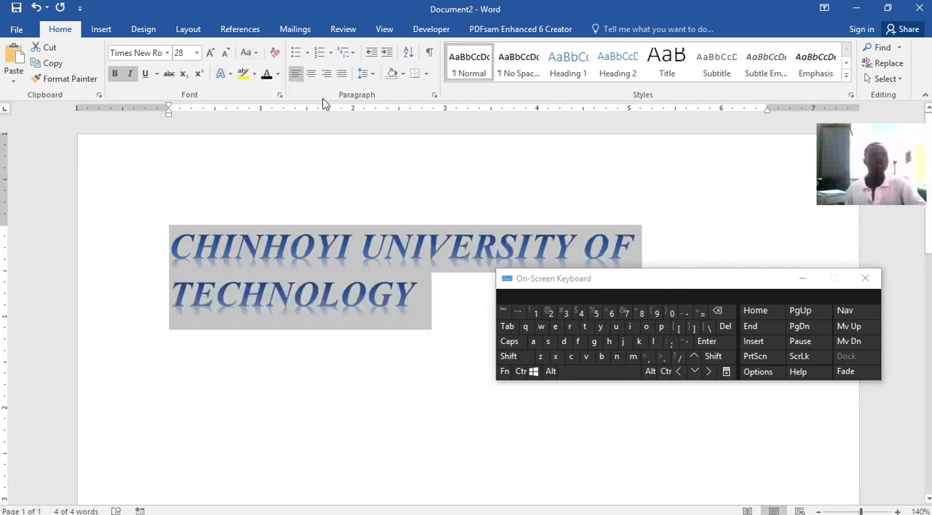
{"action": "left_click", "coordinate": [256, 54]}
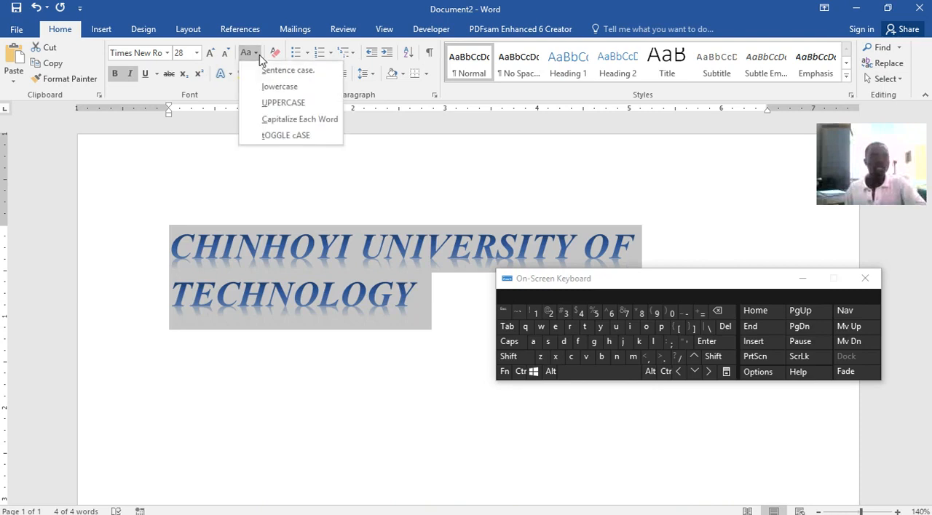
{"action": "left_click", "coordinate": [277, 87]}
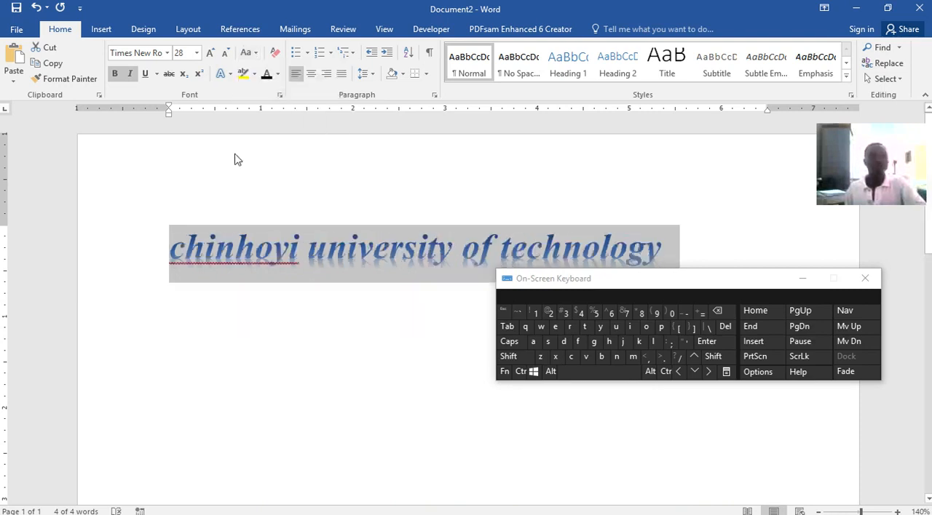
Try red as the university name's font colour, and settle on a darker shade of the theme blue.
{"action": "left_click", "coordinate": [279, 78]}
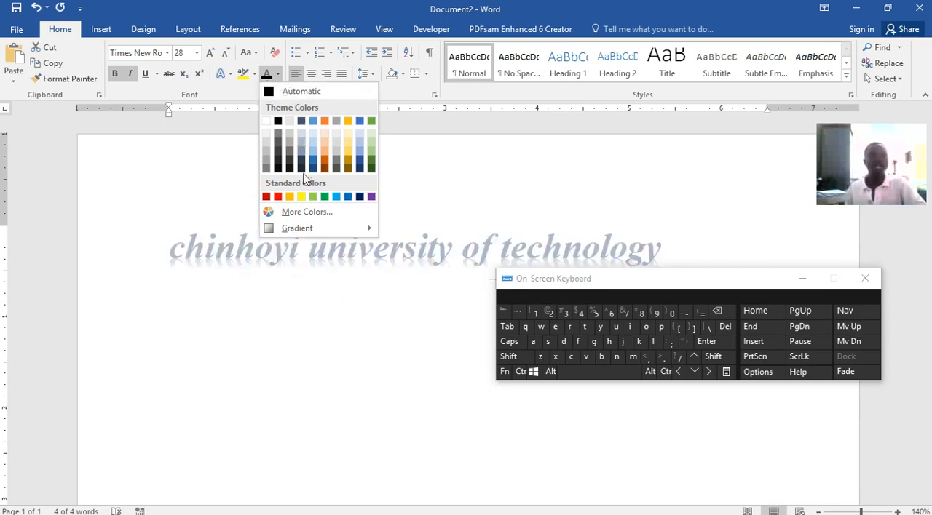
{"action": "left_click", "coordinate": [277, 196]}
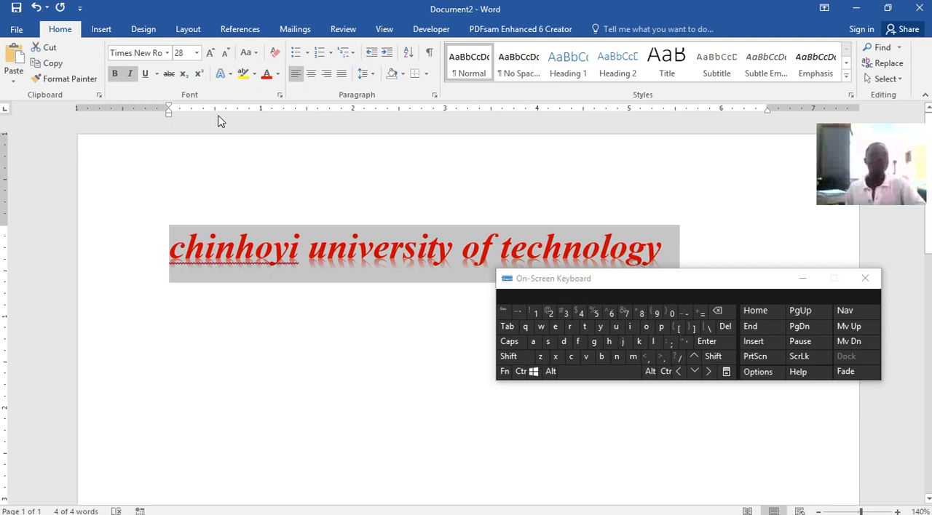
{"action": "left_click", "coordinate": [277, 75]}
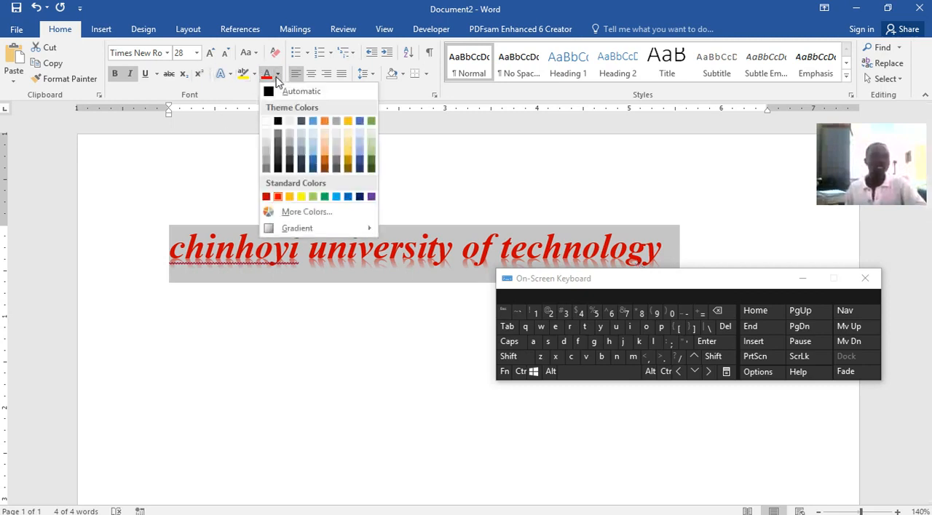
{"action": "left_click", "coordinate": [314, 162]}
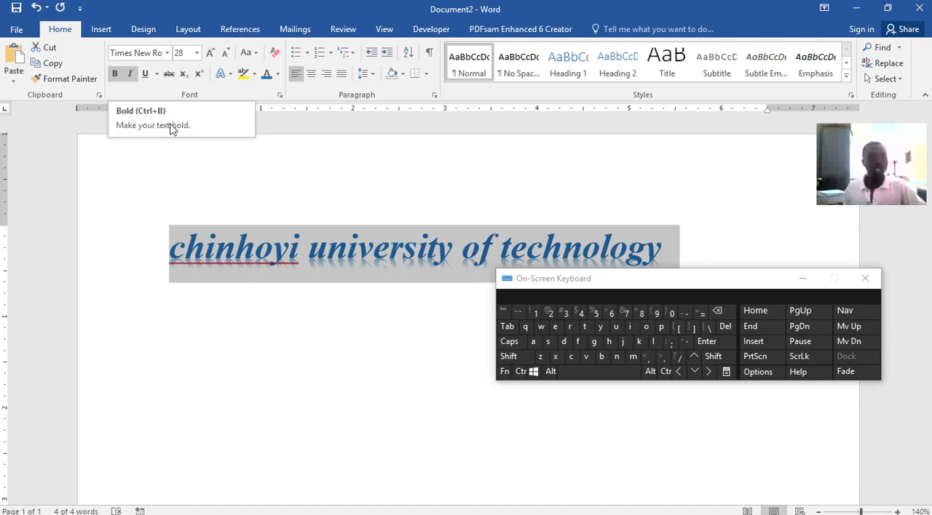
Turn bold off and back on for the university name using the on-screen keyboard.
{"action": "left_click", "coordinate": [519, 371]}
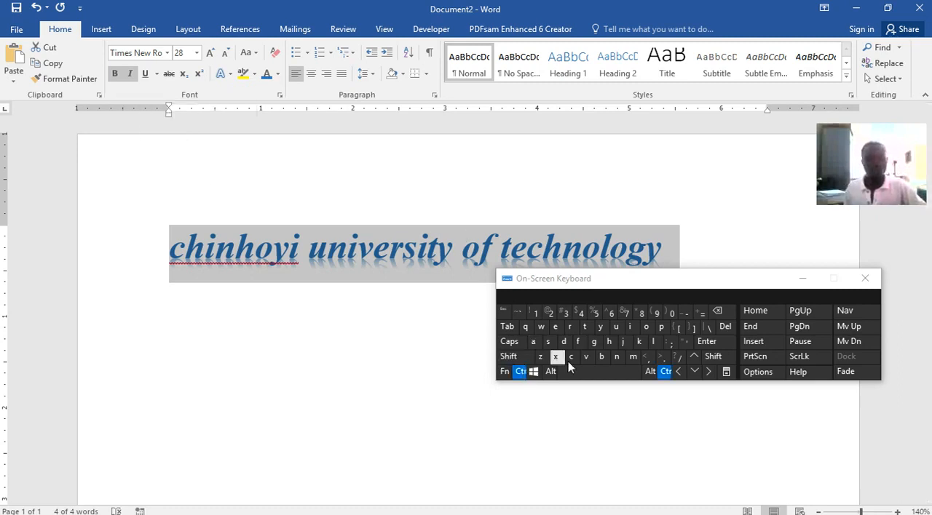
{"action": "left_click", "coordinate": [602, 357]}
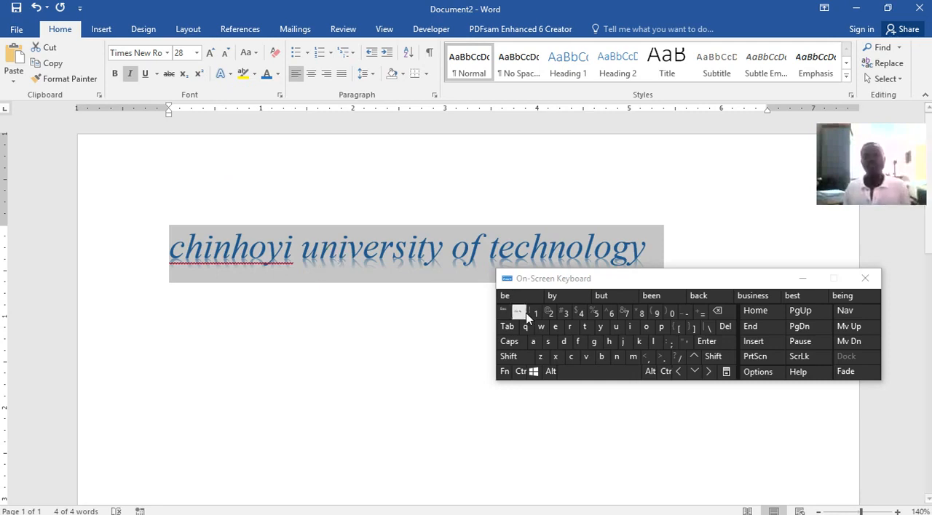
{"action": "left_click", "coordinate": [522, 371]}
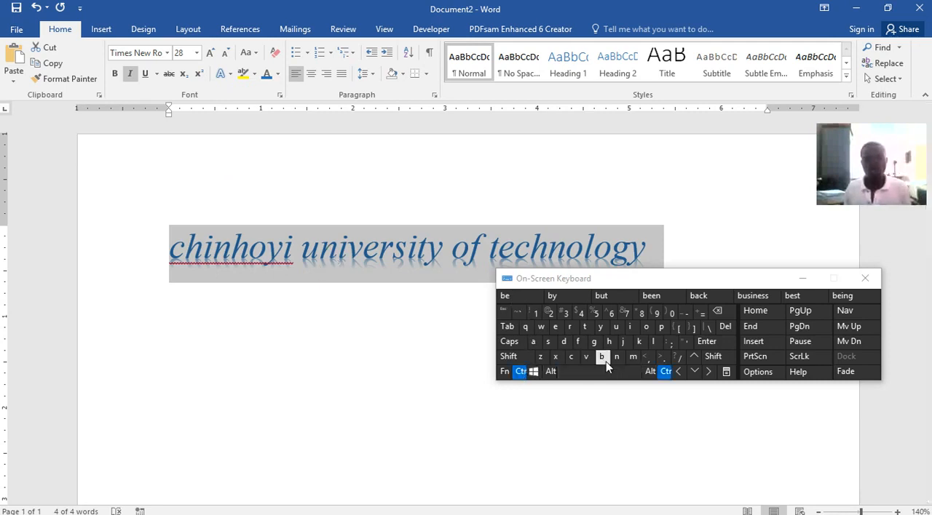
{"action": "left_click", "coordinate": [602, 357]}
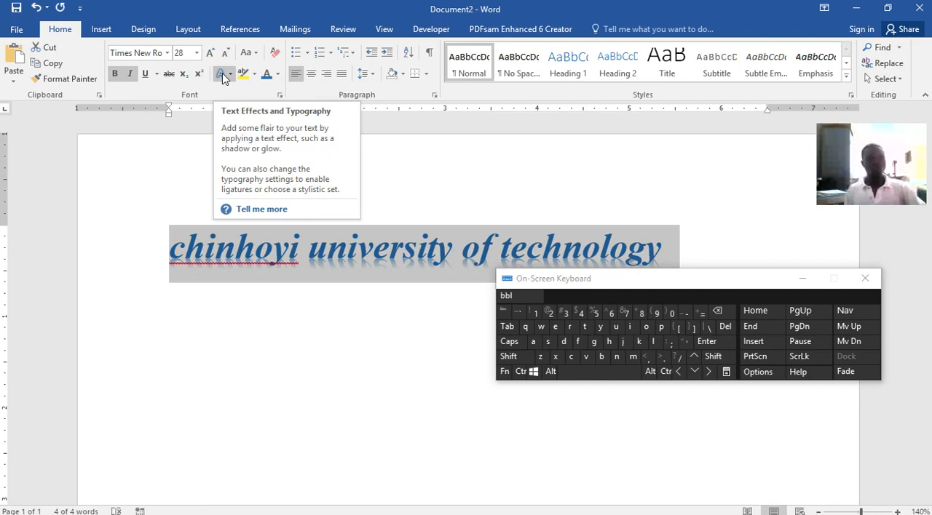
Try highlighting the university name in yellow, and highlight it in red.
{"action": "left_click", "coordinate": [243, 74]}
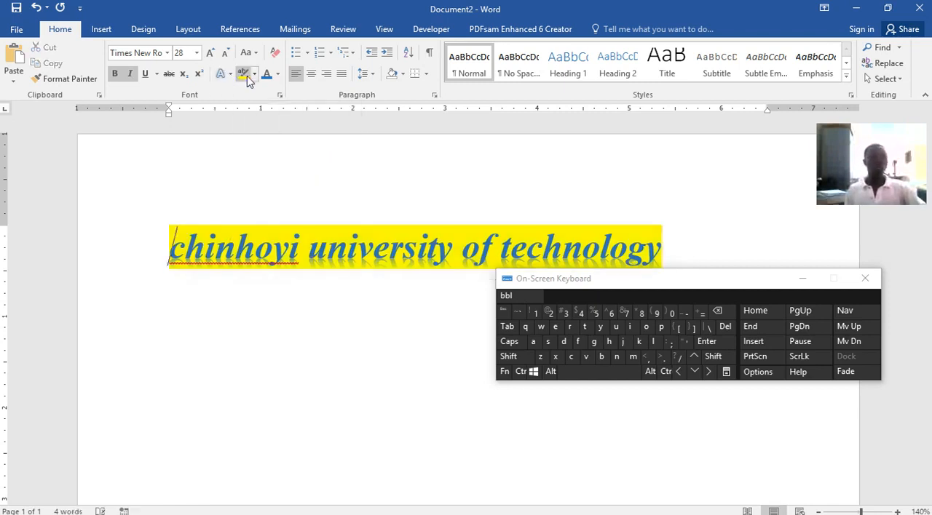
{"action": "left_click", "coordinate": [255, 74]}
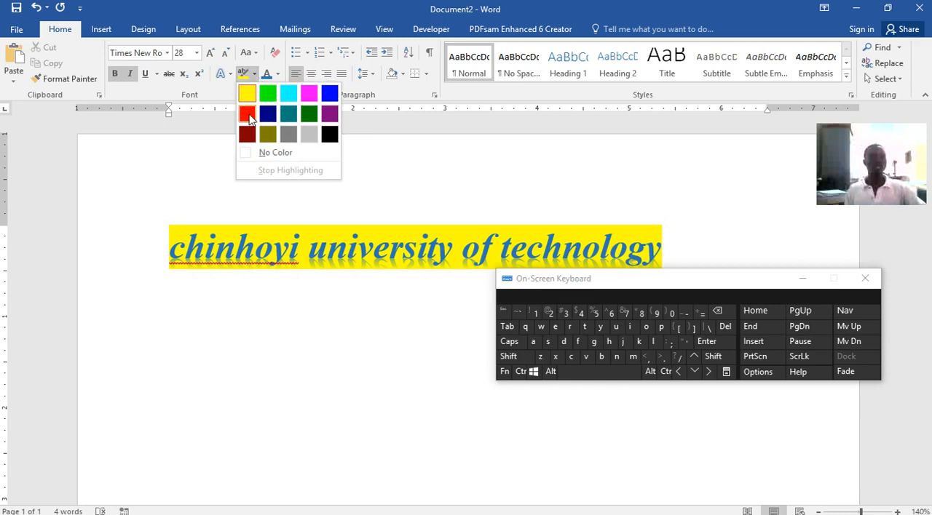
{"action": "left_click", "coordinate": [246, 115]}
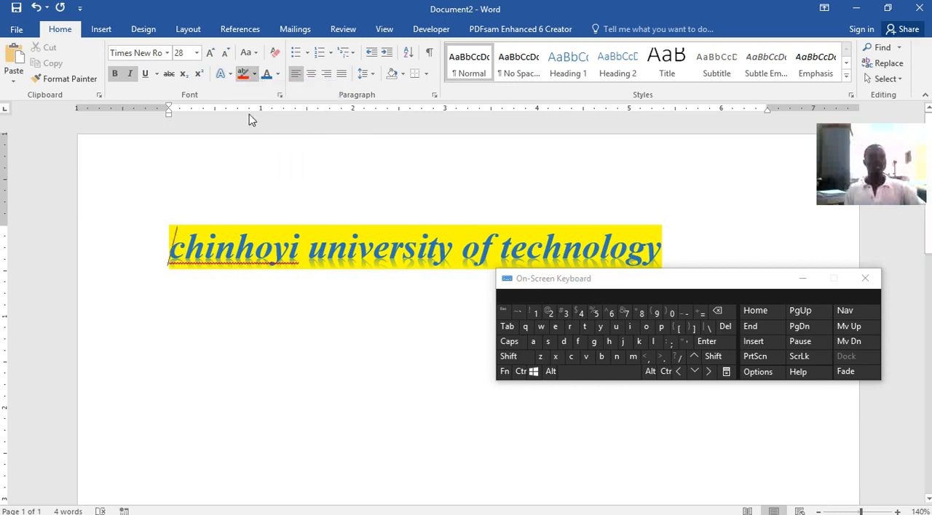
{"action": "left_click", "coordinate": [254, 74]}
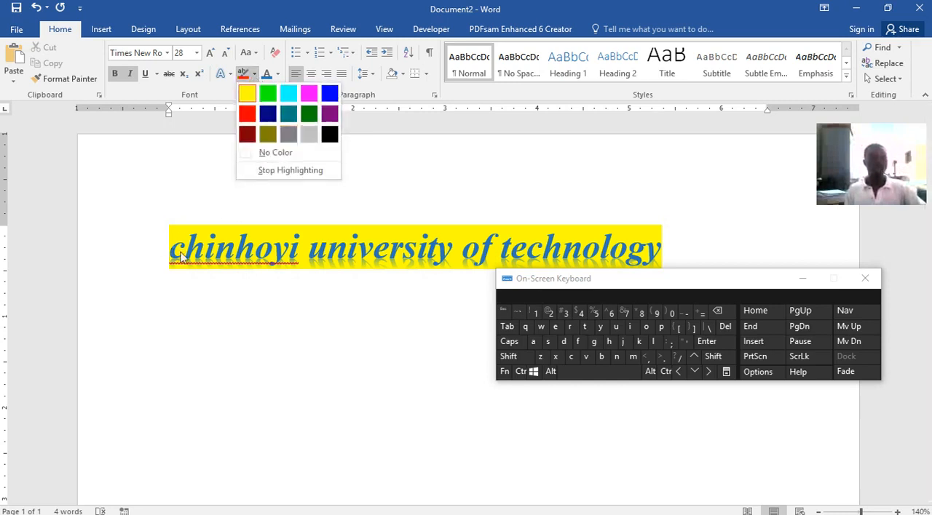
{"action": "left_click", "coordinate": [174, 249]}
{"action": "mouse_move", "coordinate": [185, 246]}
{"action": "left_mouse_down"}
{"action": "mouse_move", "coordinate": [668, 246]}
{"action": "mouse_move", "coordinate": [645, 251]}
{"action": "left_mouse_up"}
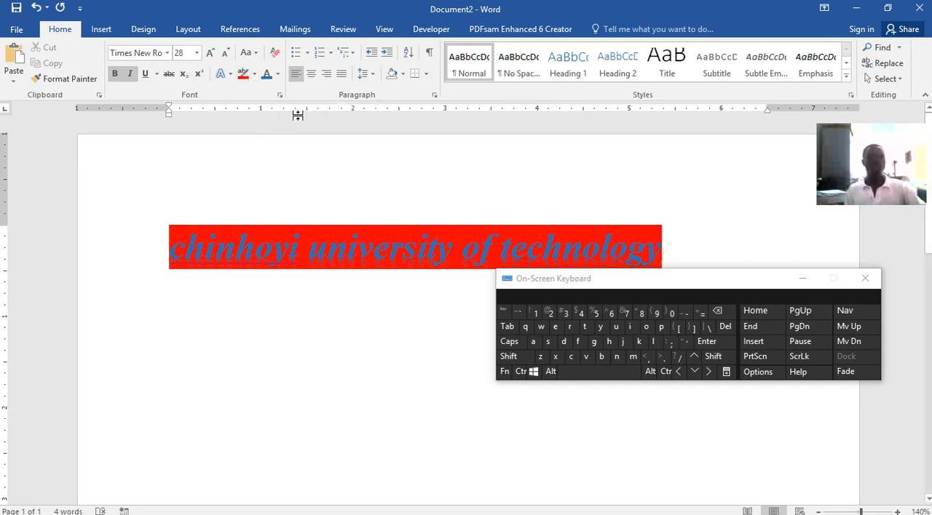
Remove the text highlight from the whole university name using No Color.
{"action": "left_click", "coordinate": [254, 80]}
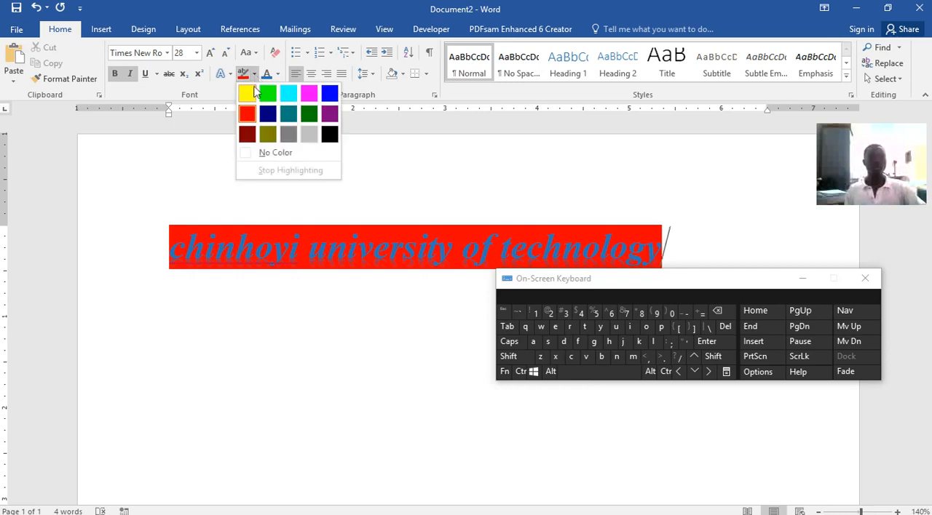
{"action": "left_click", "coordinate": [248, 94]}
{"action": "left_click", "coordinate": [254, 73]}
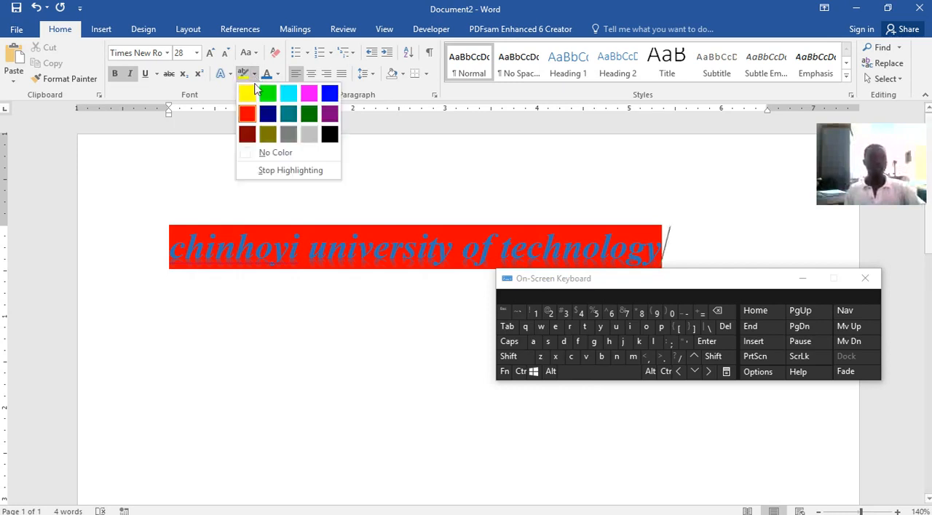
{"action": "left_click", "coordinate": [281, 153]}
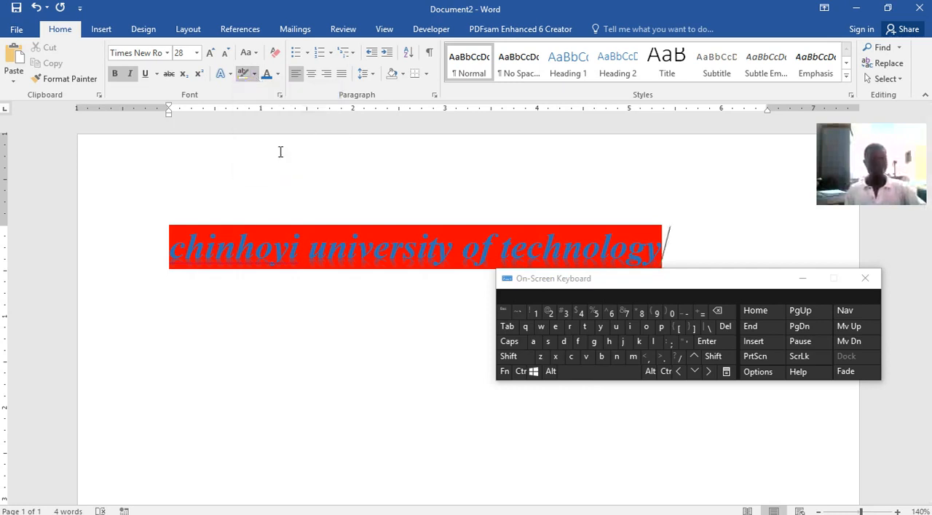
{"action": "mouse_move", "coordinate": [172, 246]}
{"action": "left_mouse_down"}
{"action": "mouse_move", "coordinate": [553, 232]}
{"action": "mouse_move", "coordinate": [677, 248]}
{"action": "left_mouse_up"}
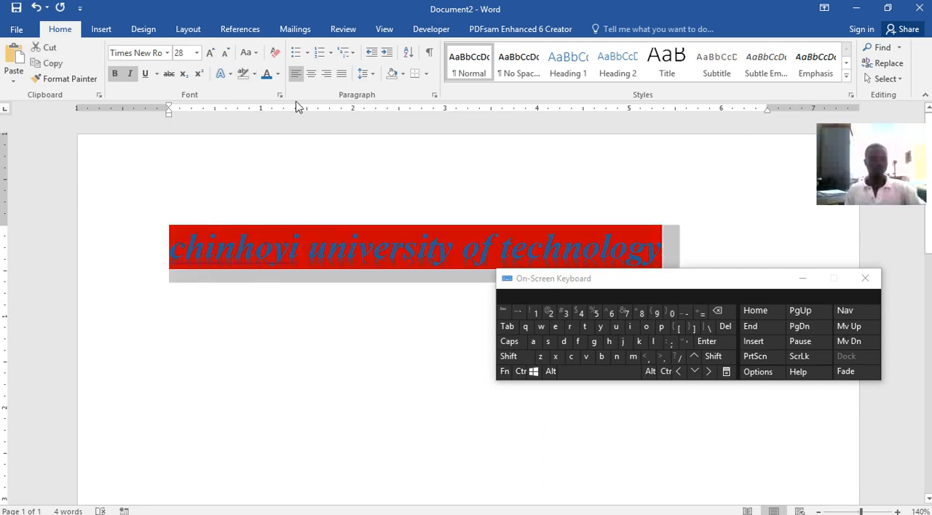
{"action": "left_click", "coordinate": [243, 77]}
{"action": "left_click", "coordinate": [329, 217]}
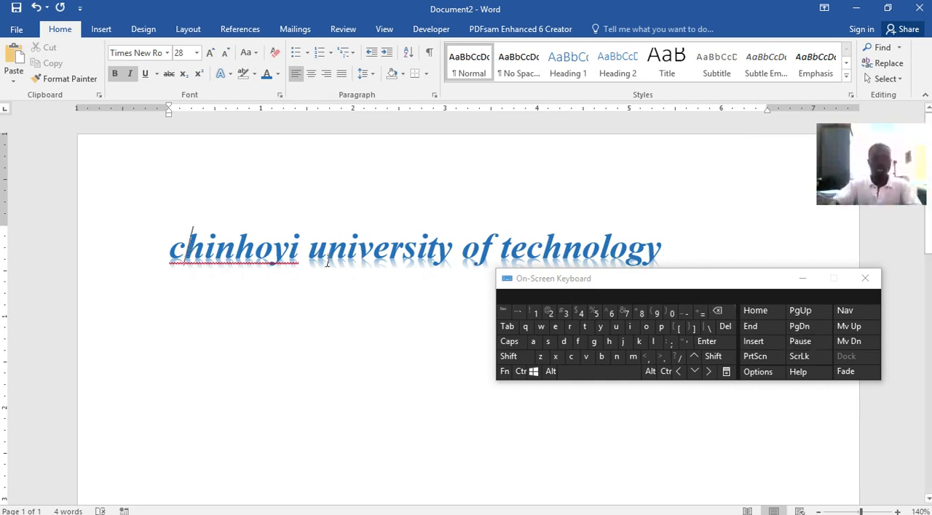
Replace the lowercase initials of "chinhoyi", "university" and "technology" with capitals C, U and T.
{"action": "key", "text": "BackSpace"}
{"action": "key", "text": "shift"}
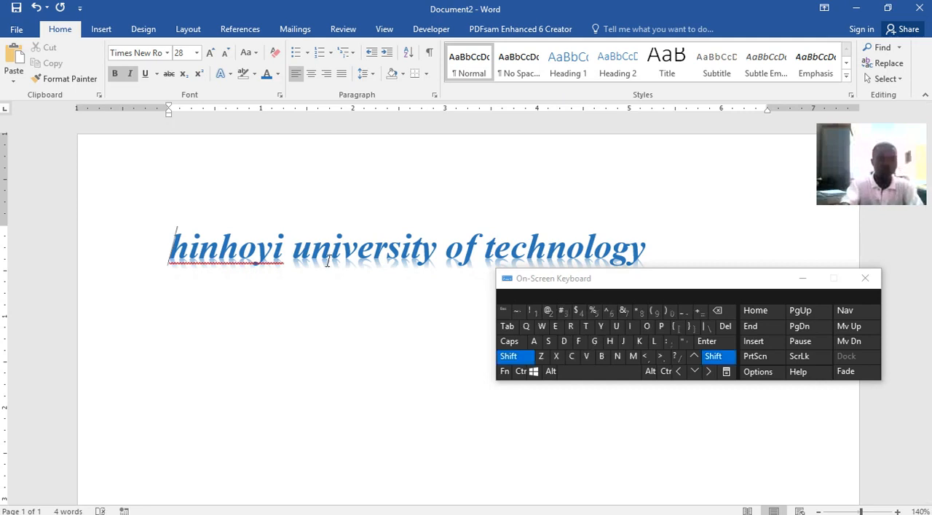
{"action": "type", "text": "C"}
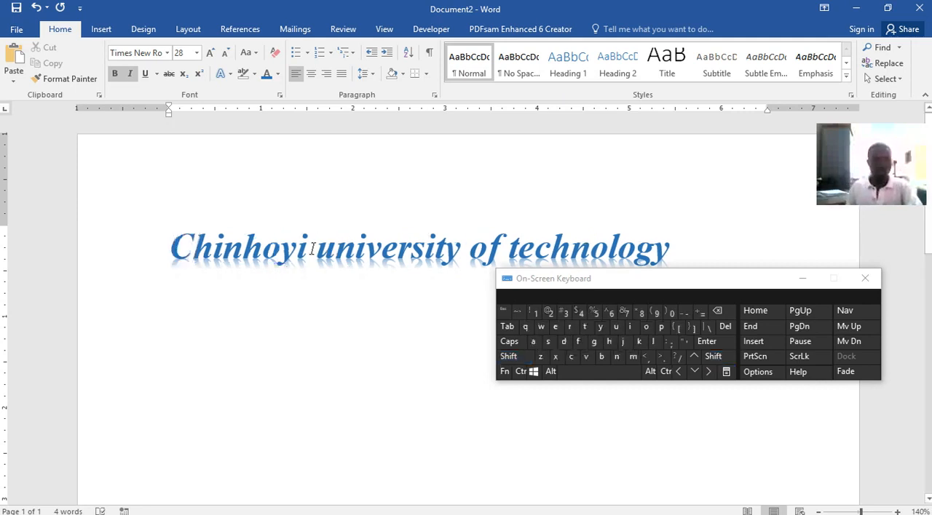
{"action": "left_click", "coordinate": [334, 249]}
{"action": "key", "text": "BackSpace"}
{"action": "key", "text": "shift"}
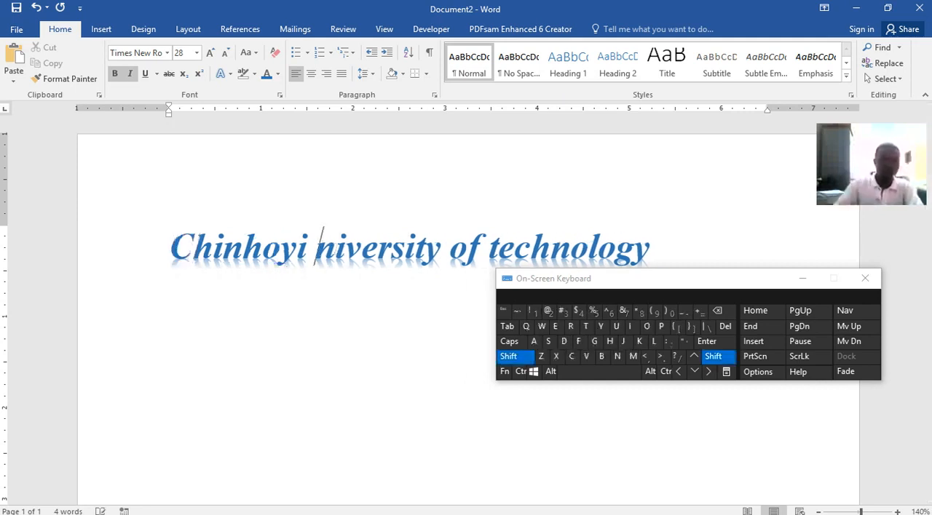
{"action": "type", "text": "U"}
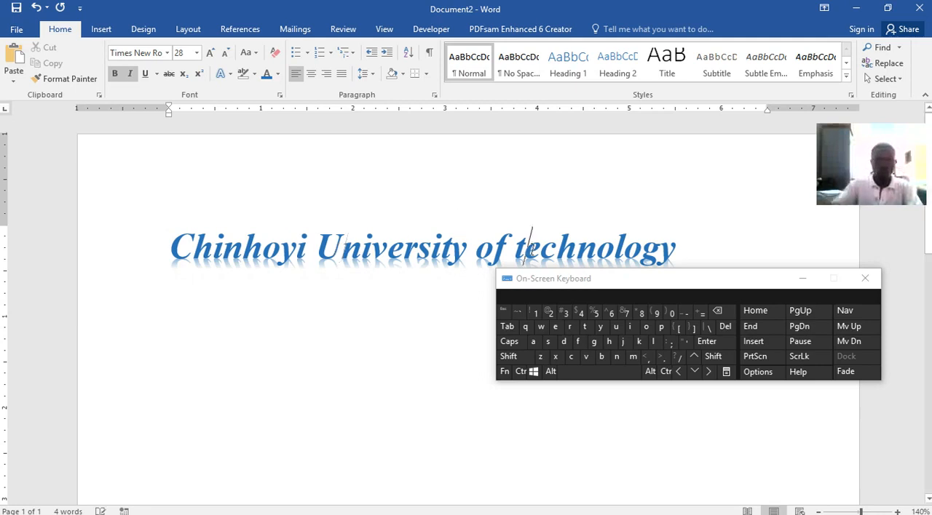
{"action": "left_click", "coordinate": [531, 246]}
{"action": "key", "text": "BackSpace"}
{"action": "type", "text": "T"}
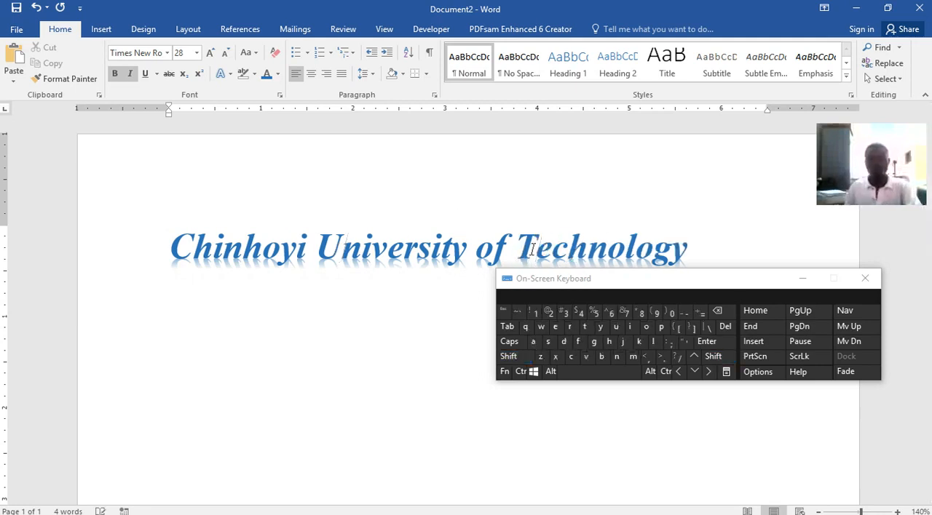
Append "(CUT)" after the university name and shrink the whole title to font size 26.
{"action": "left_click", "coordinate": [718, 254]}
{"action": "key", "text": "shift"}
{"action": "type", "text": "(U"}
{"action": "key", "text": "BackSpace"}
{"action": "type", "text": "CUT"}
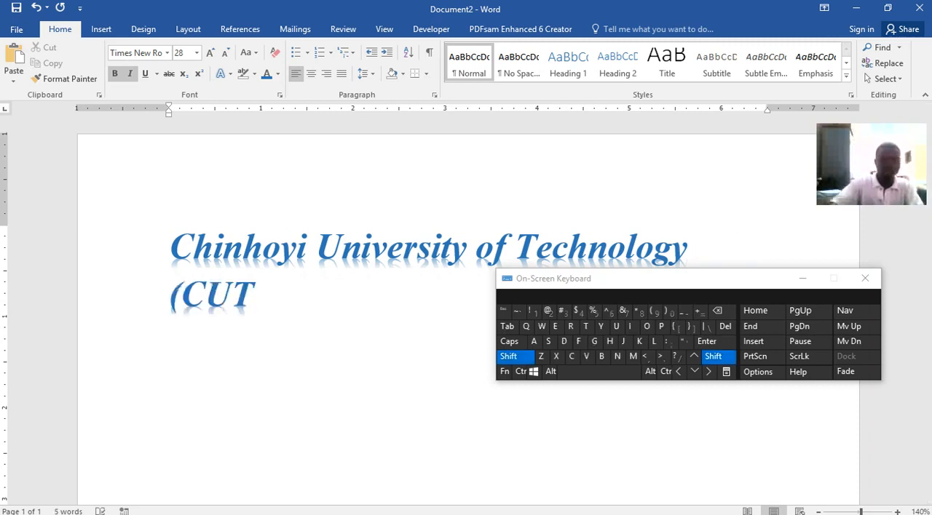
{"action": "type", "text": ")"}
{"action": "left_click_drag", "start_coordinate": [274, 307], "coordinate": [169, 244]}
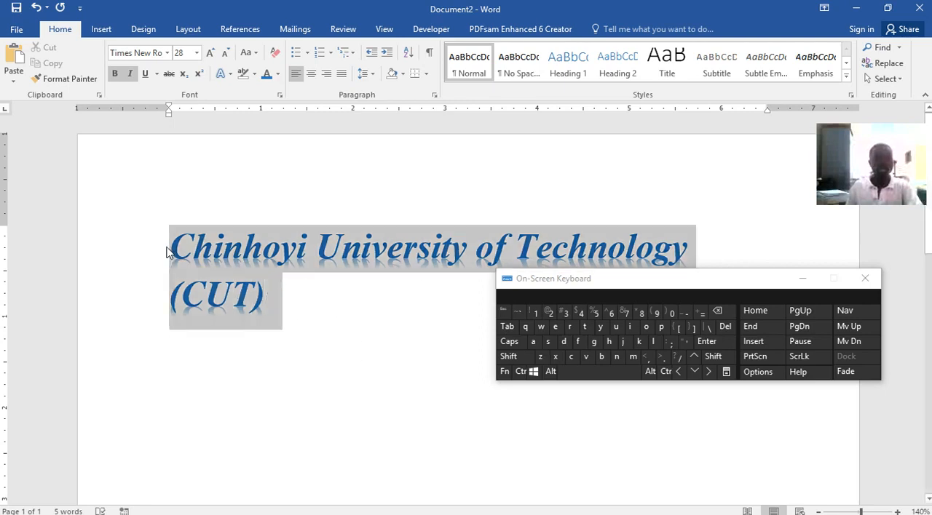
{"action": "left_click", "coordinate": [225, 55]}
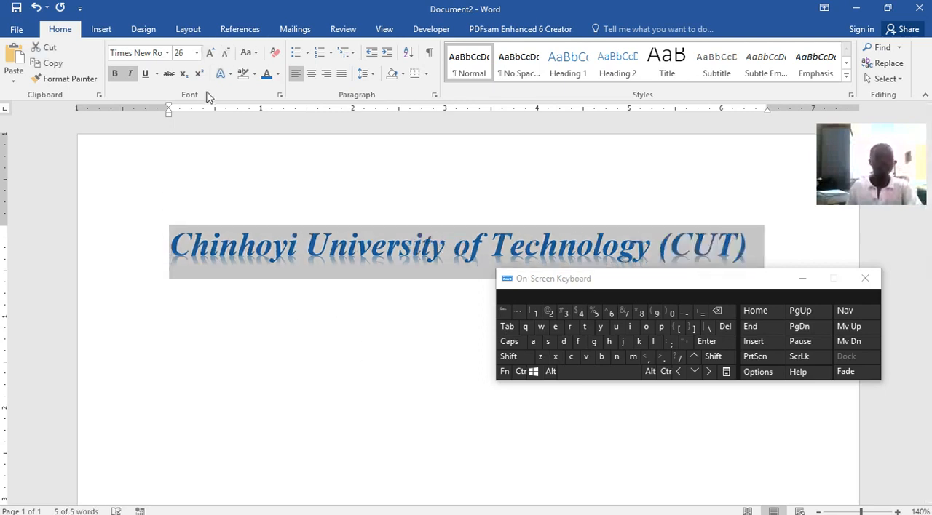
Save the document as a Word Document (*.docx) named Word lecture1.docx in the CUIT112 folder, and deselect the title.
{"action": "left_click", "coordinate": [16, 9]}
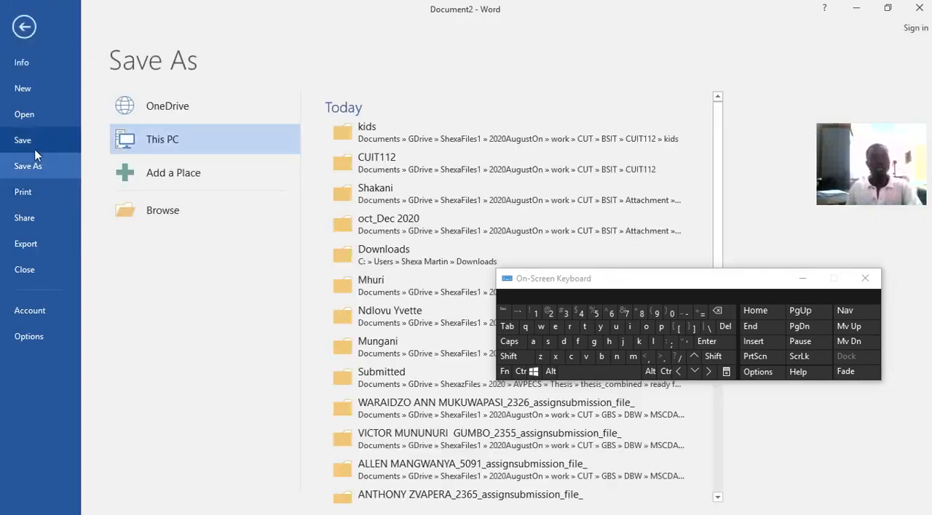
{"action": "left_click", "coordinate": [389, 165]}
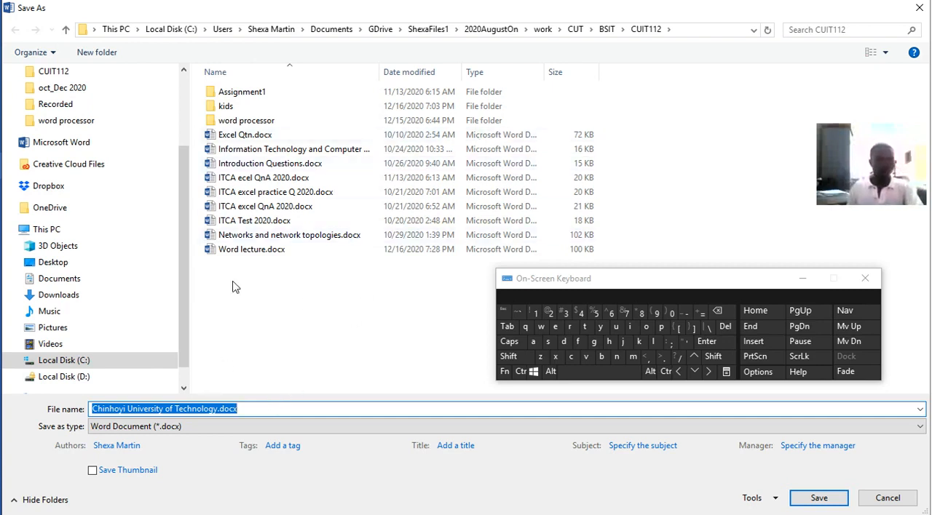
{"action": "left_click", "coordinate": [233, 249]}
{"action": "left_click", "coordinate": [209, 410]}
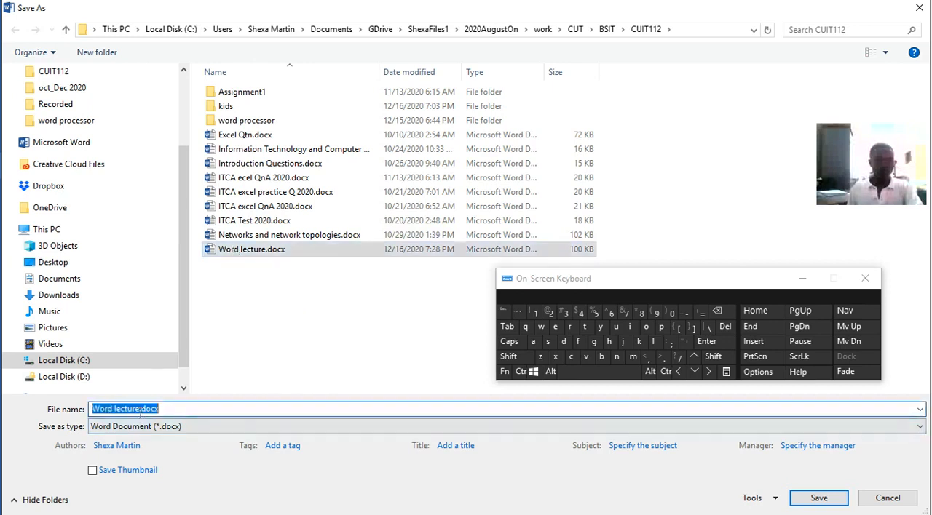
{"action": "left_click", "coordinate": [138, 410]}
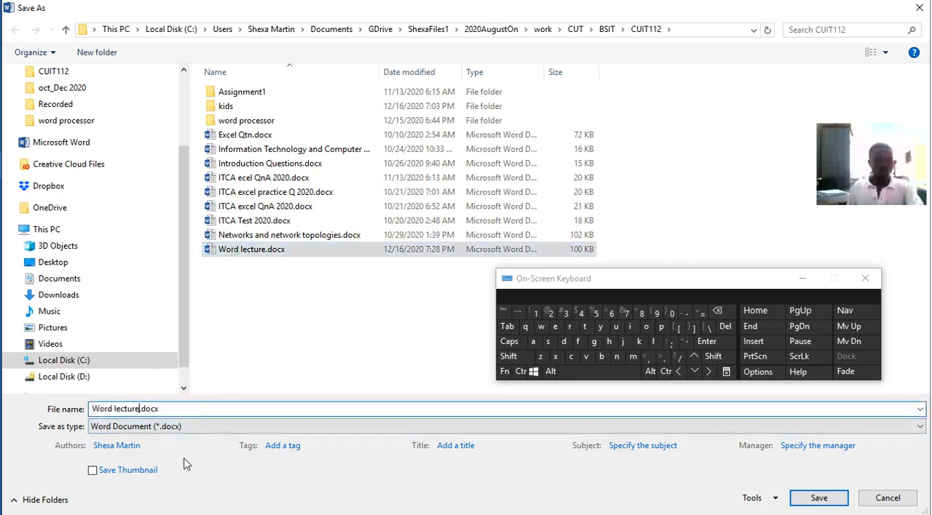
{"action": "type", "text": "1"}
{"action": "left_click", "coordinate": [174, 429]}
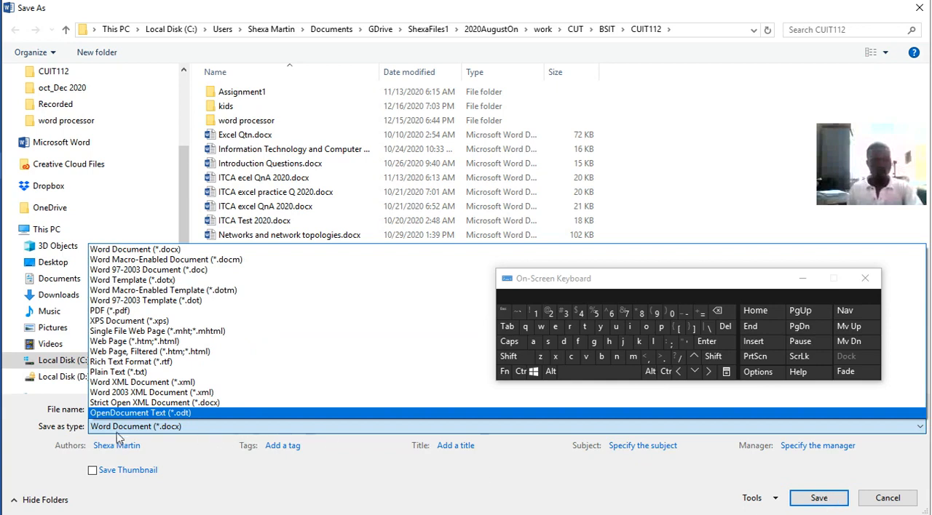
{"action": "left_click", "coordinate": [136, 249]}
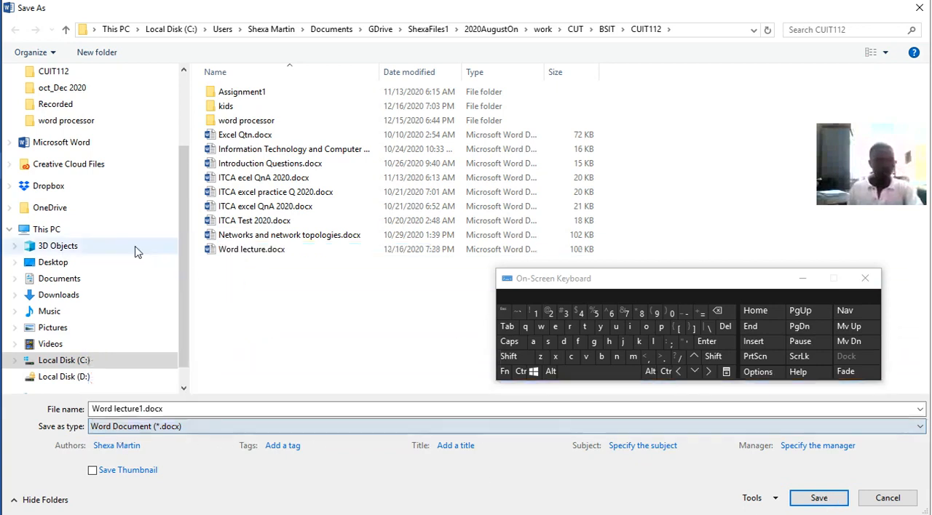
{"action": "left_click", "coordinate": [812, 501]}
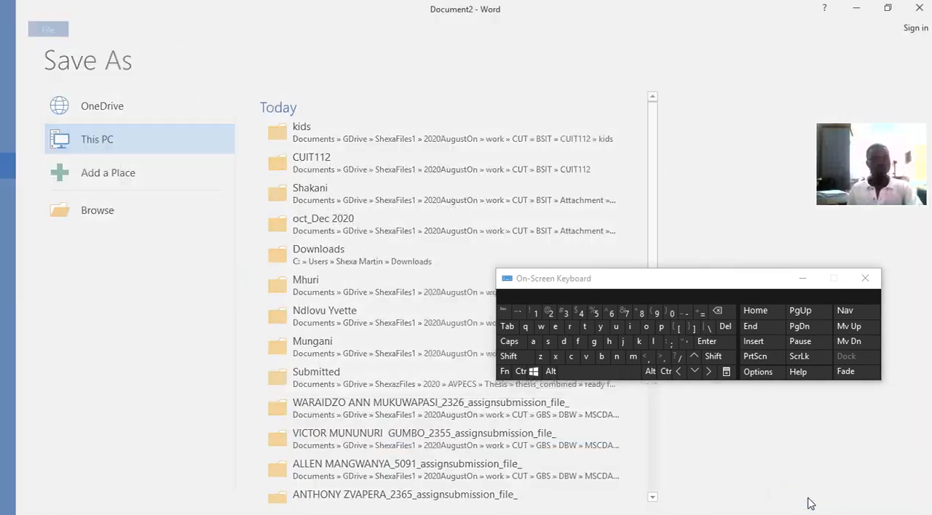
{"action": "left_click", "coordinate": [371, 157]}
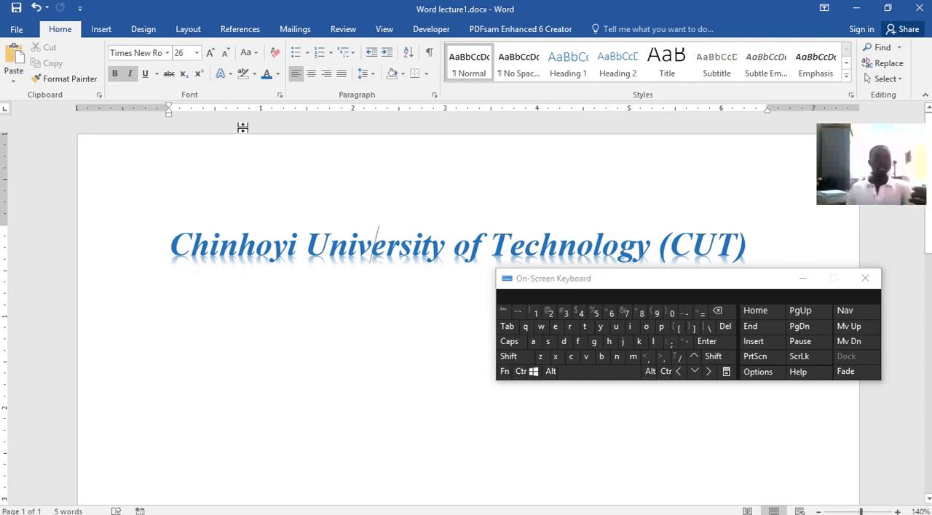
Examine the Font dialog's typeface, style, size, effects and preview options for the title, and close it without changes.
{"action": "left_click", "coordinate": [279, 95]}
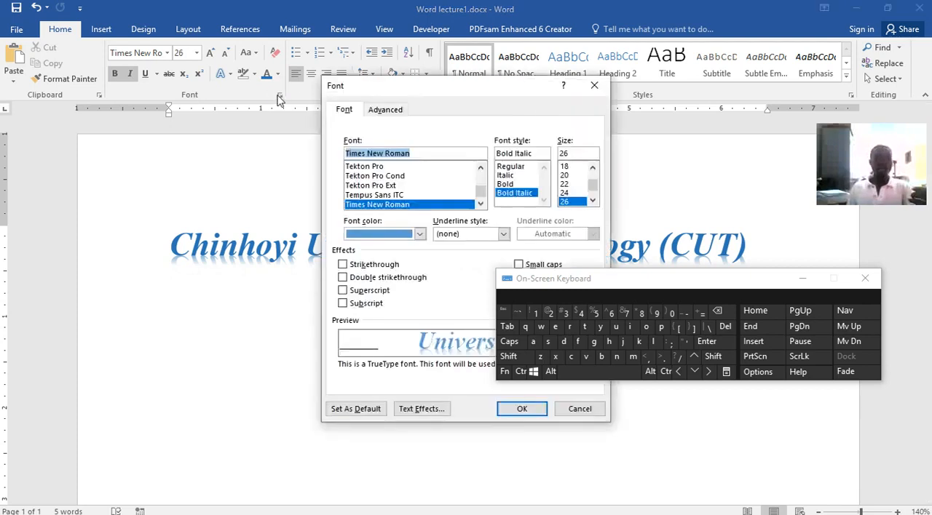
{"action": "left_click_drag", "start_coordinate": [426, 88], "coordinate": [161, 126]}
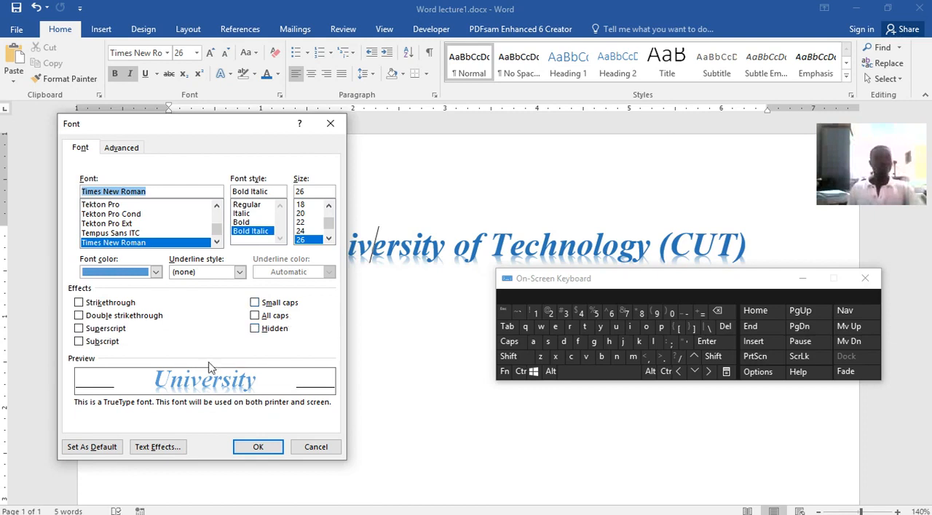
{"action": "scroll", "coordinate": [223, 328], "scroll_direction": "down", "scroll_amount": 8}
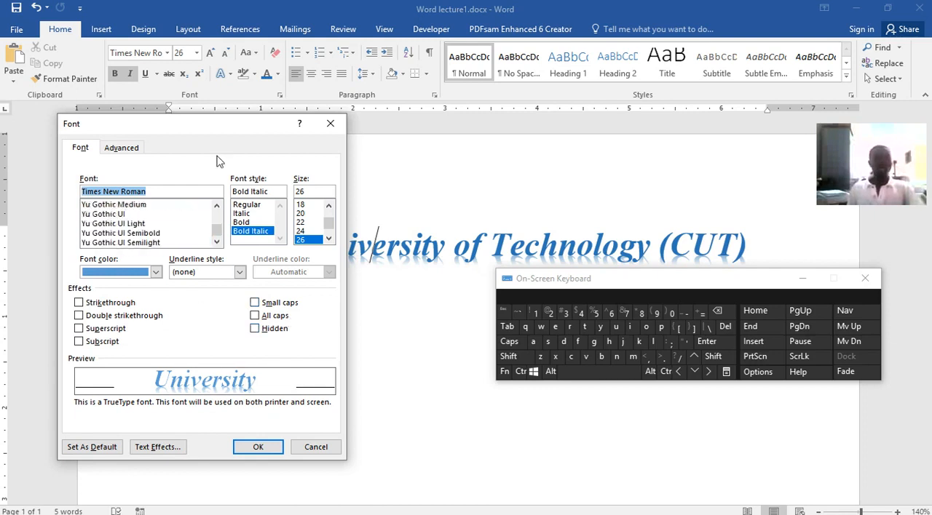
{"action": "left_click", "coordinate": [329, 125]}
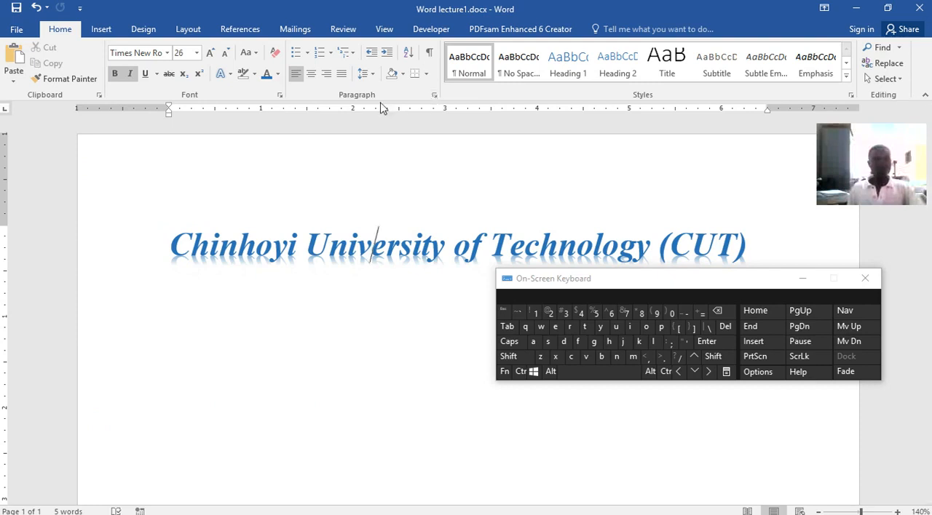
Look at the Paragraph dialog and the Styles pane, and close both without changes.
{"action": "left_click", "coordinate": [433, 96]}
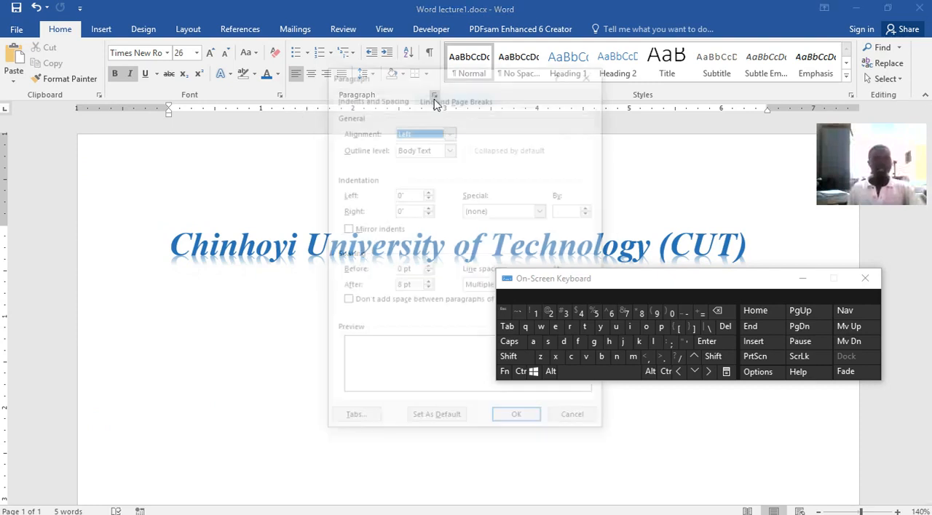
{"action": "left_click", "coordinate": [591, 73]}
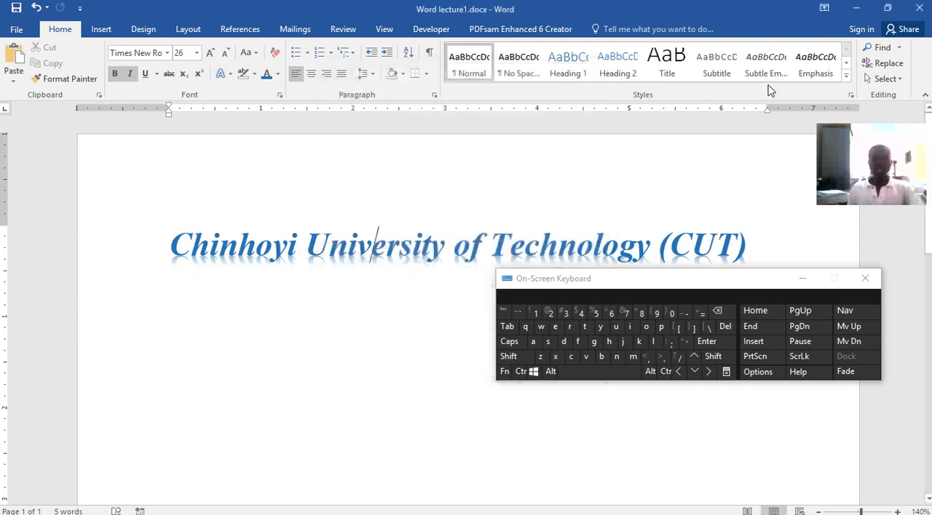
{"action": "left_click", "coordinate": [845, 97]}
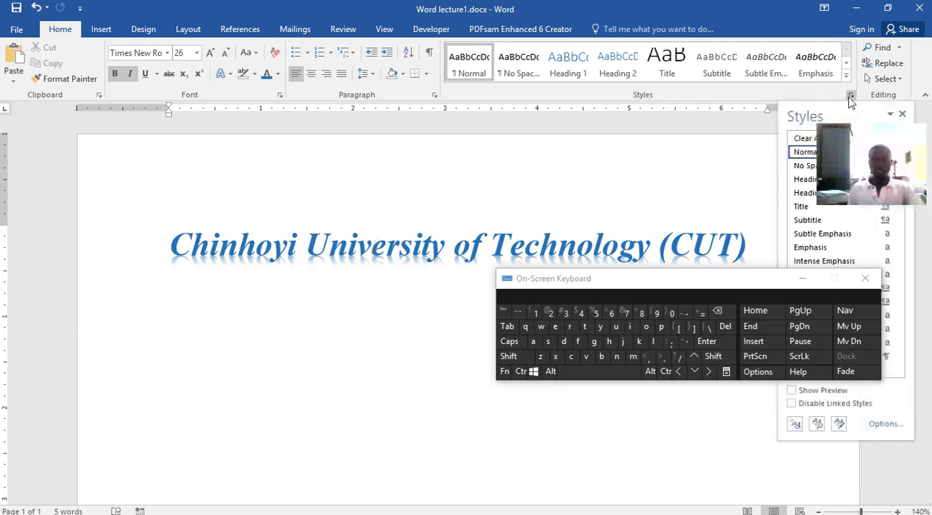
{"action": "left_click", "coordinate": [850, 99]}
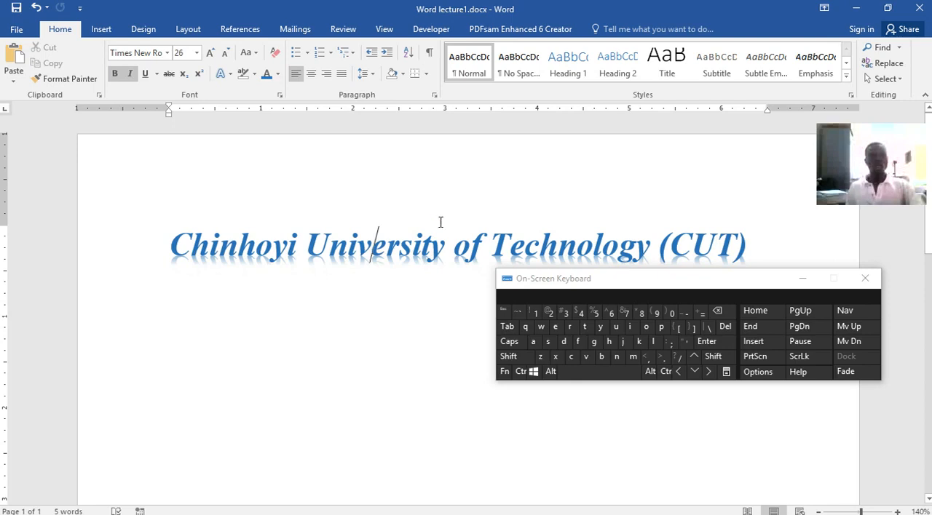
Insert three new lines after the university title and save the document.
{"action": "left_click", "coordinate": [745, 323]}
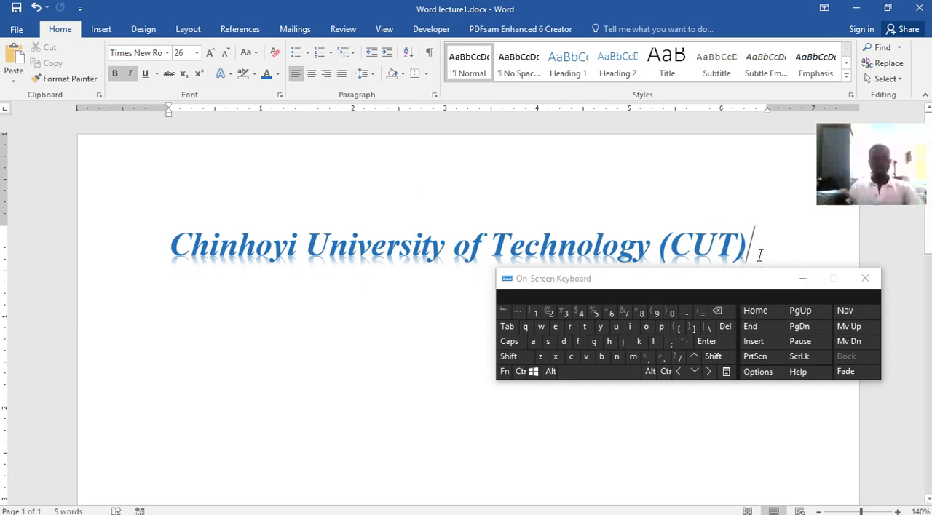
{"action": "key", "text": "Return"}
{"action": "key", "text": "Return"}
{"action": "key", "text": "Return"}
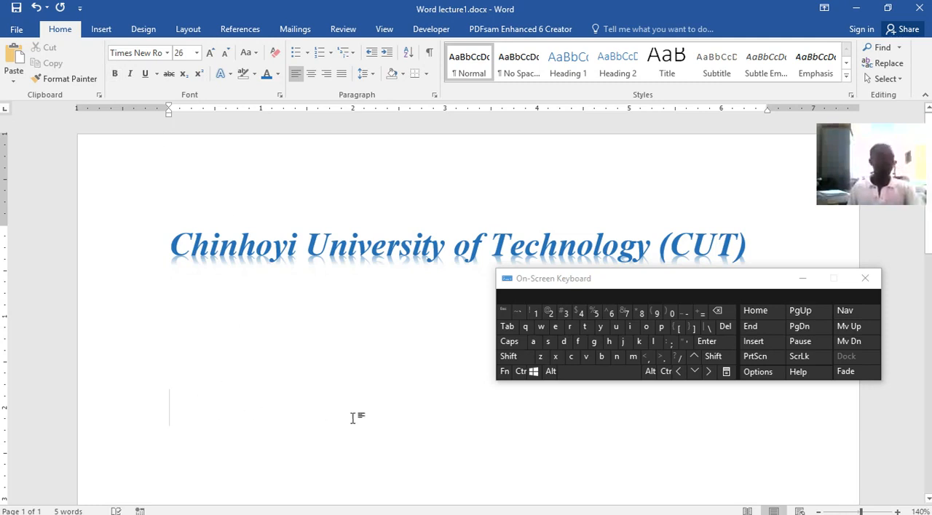
{"action": "key", "text": "ctrl+s"}
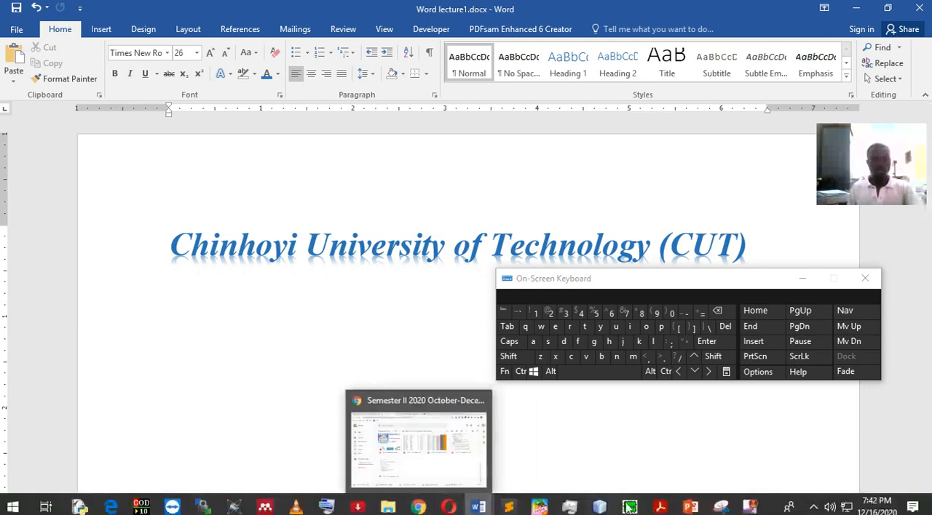
Switch to the Word lecture.docx document and go to its Abstract page.
{"action": "mouse_move", "coordinate": [660, 507]}
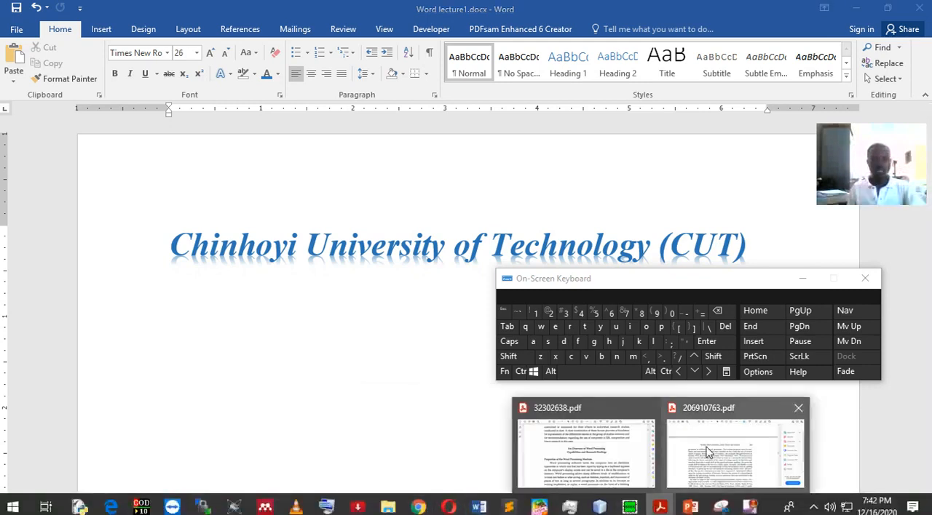
{"action": "mouse_move", "coordinate": [706, 452]}
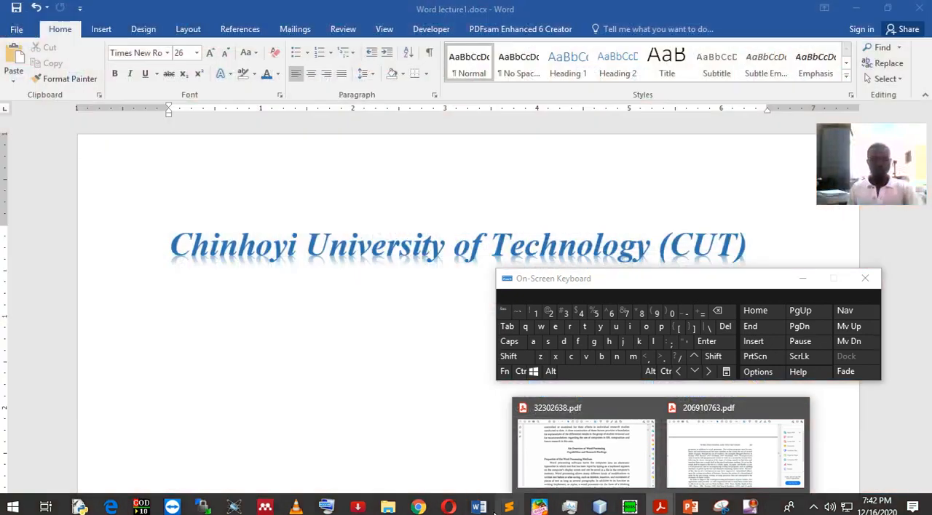
{"action": "mouse_move", "coordinate": [483, 507]}
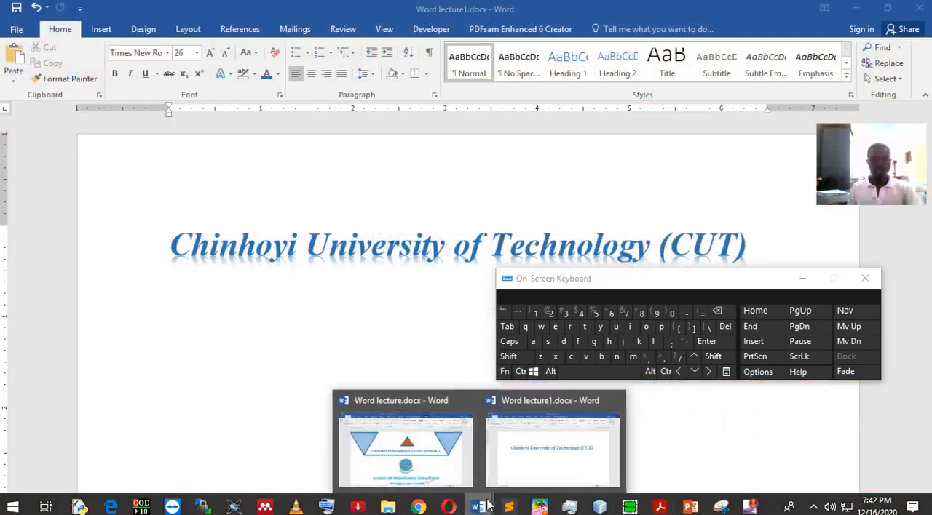
{"action": "left_click", "coordinate": [424, 463]}
{"action": "scroll", "coordinate": [396, 337], "scroll_direction": "down", "scroll_amount": 15}
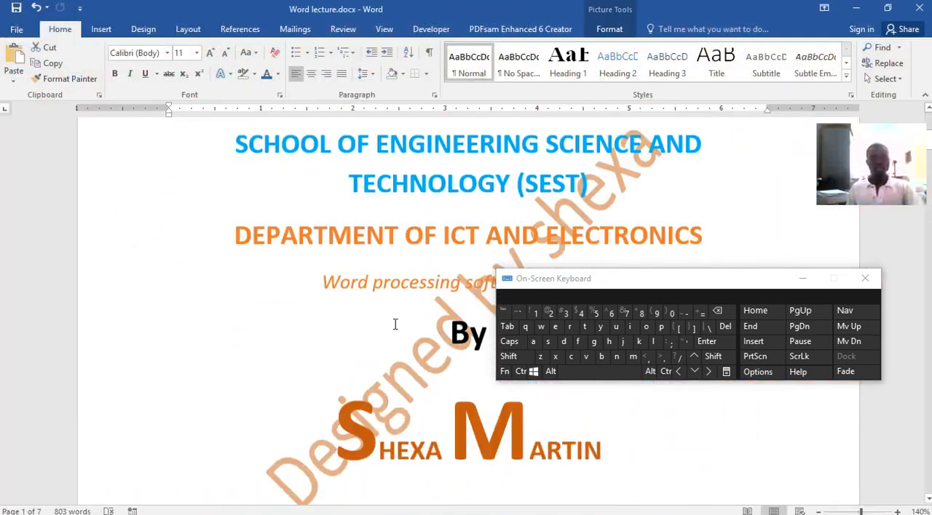
{"action": "scroll", "coordinate": [413, 288], "scroll_direction": "down", "scroll_amount": 12}
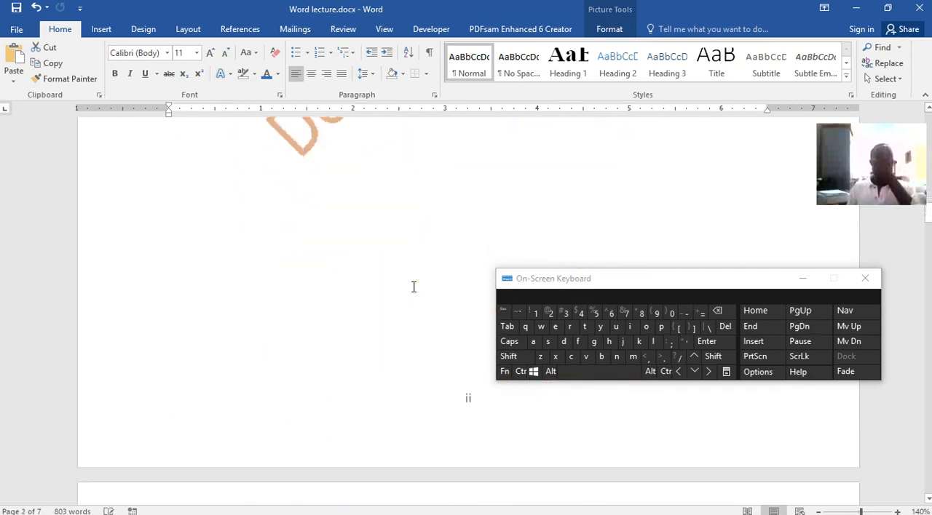
Select the Abstract paragraph, move the on-screen keyboard off its text, and clear the selection.
{"action": "left_click_drag", "start_coordinate": [323, 249], "coordinate": [181, 297]}
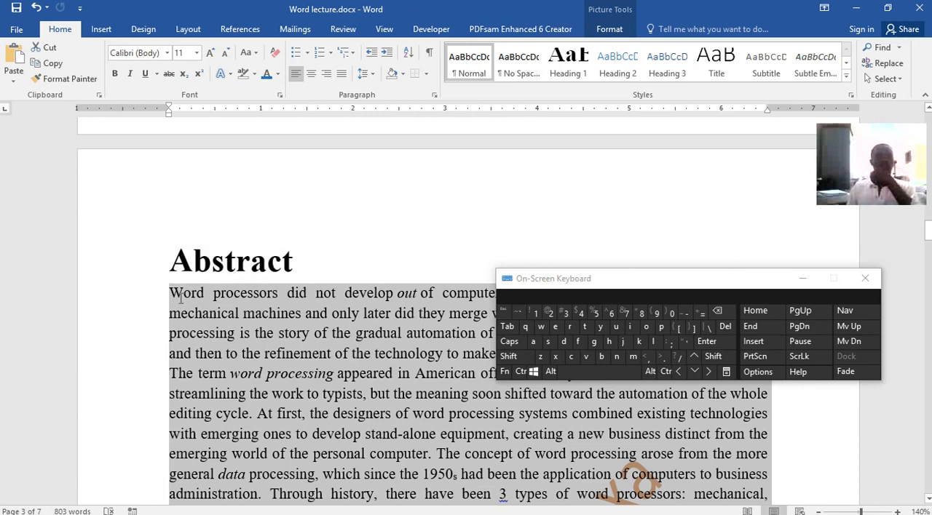
{"action": "right_click", "coordinate": [237, 288]}
{"action": "key", "text": "Escape"}
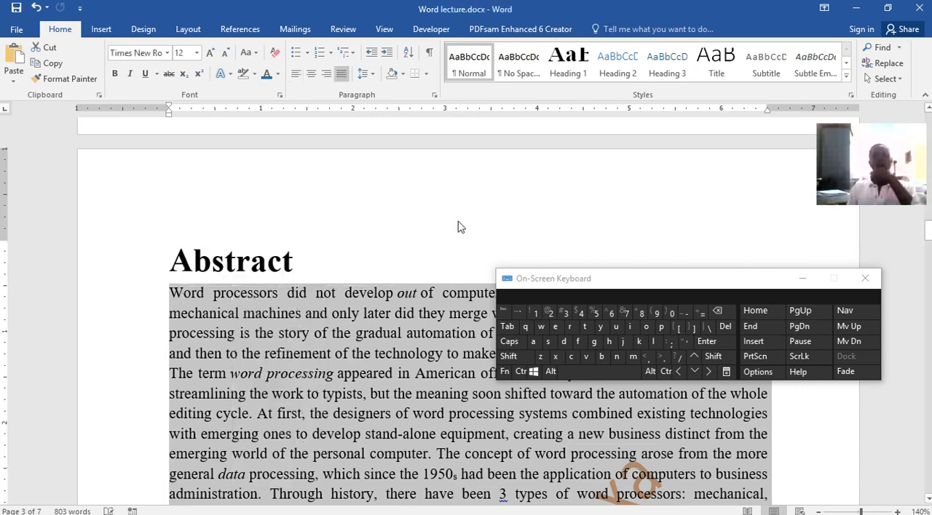
{"action": "left_click_drag", "start_coordinate": [767, 281], "coordinate": [805, 157]}
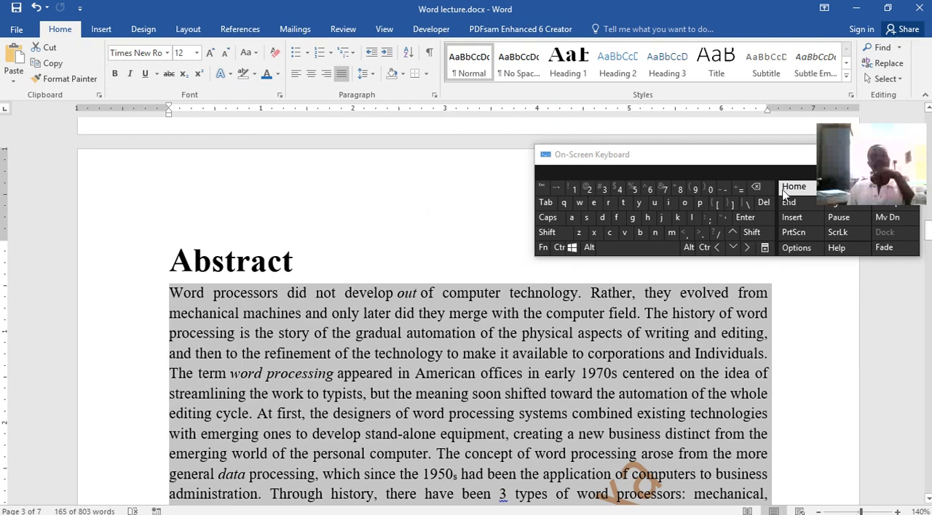
{"action": "left_click", "coordinate": [397, 270]}
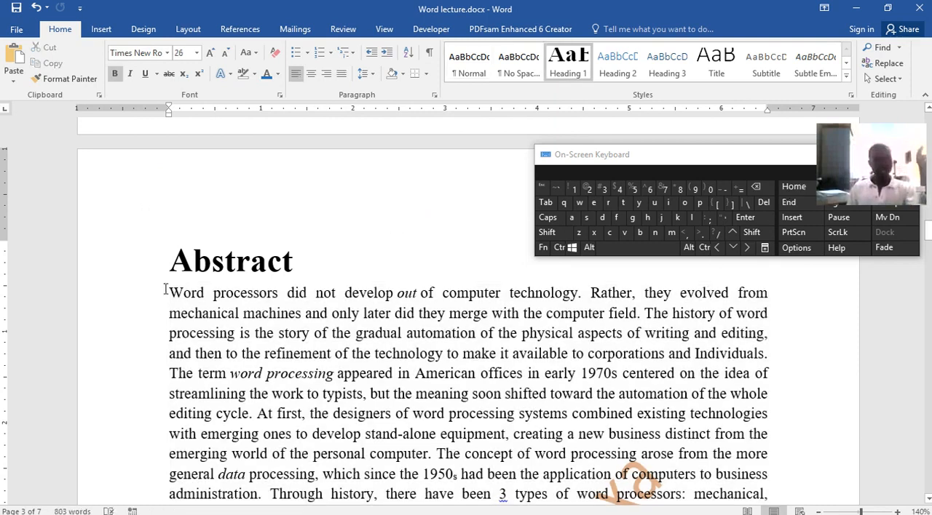
Copy the whole Abstract paragraph, from "Word processors did not develop" to "electronic and software.".
{"action": "left_click_drag", "start_coordinate": [166, 290], "coordinate": [315, 408]}
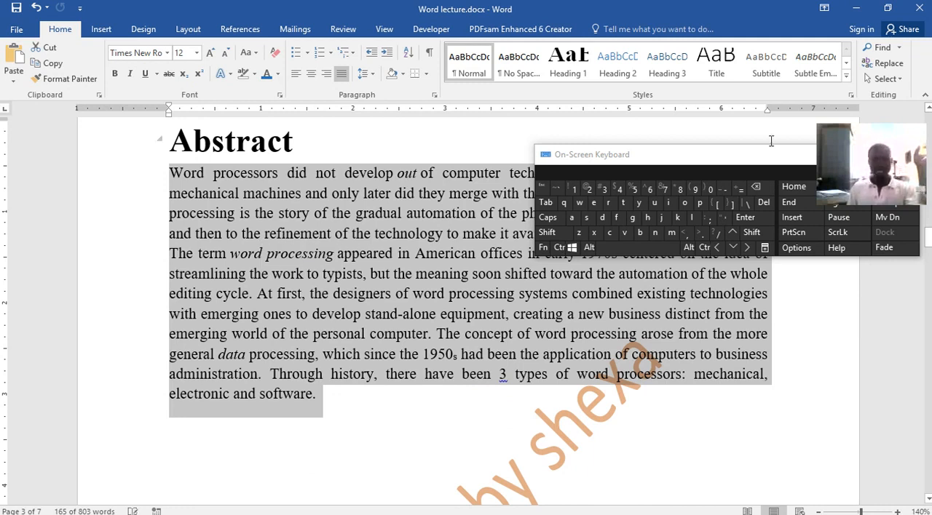
{"action": "right_click", "coordinate": [407, 252]}
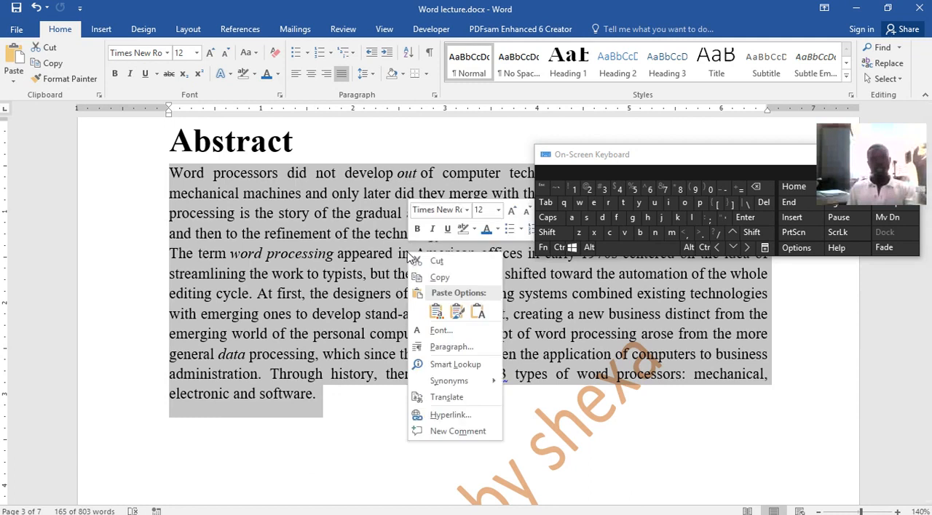
{"action": "left_click", "coordinate": [435, 278]}
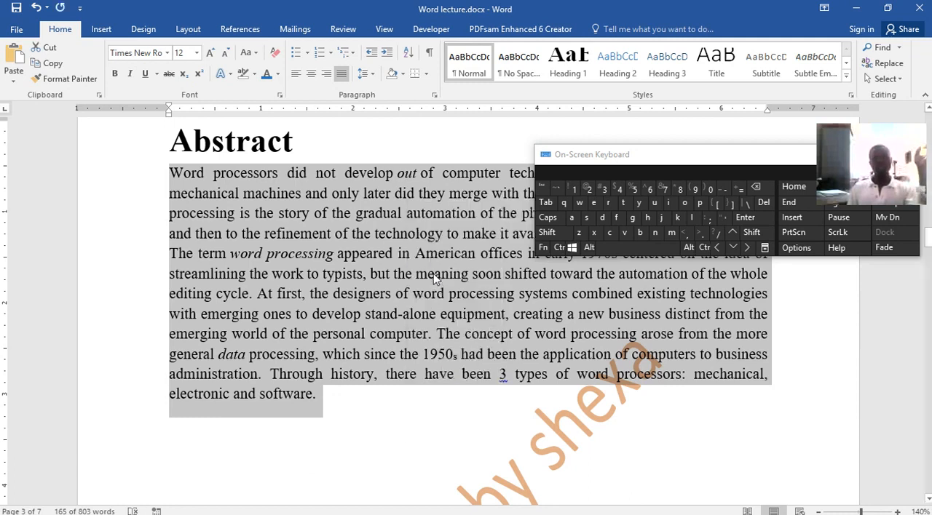
Return to Word lecture1.docx and paste the copied Abstract paragraph below the title using Keep Source Formatting.
{"action": "left_click", "coordinate": [857, 10]}
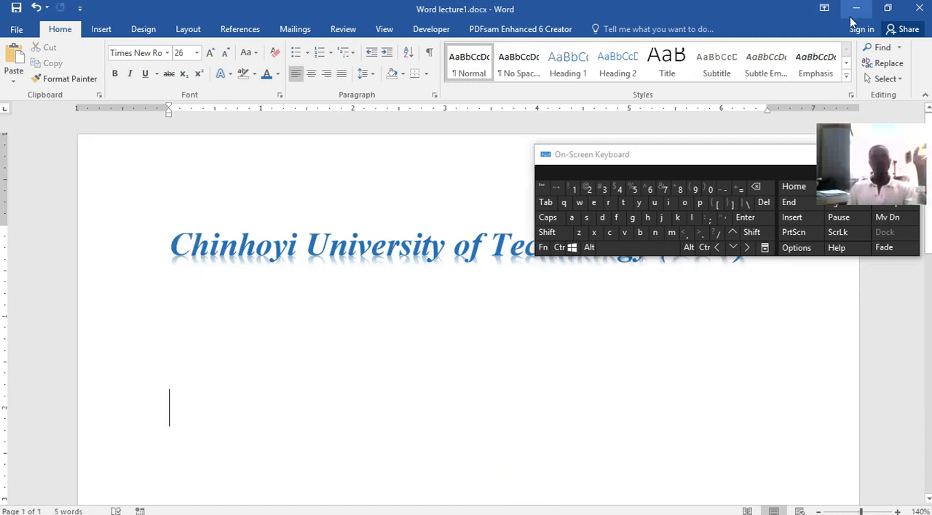
{"action": "right_click", "coordinate": [180, 409]}
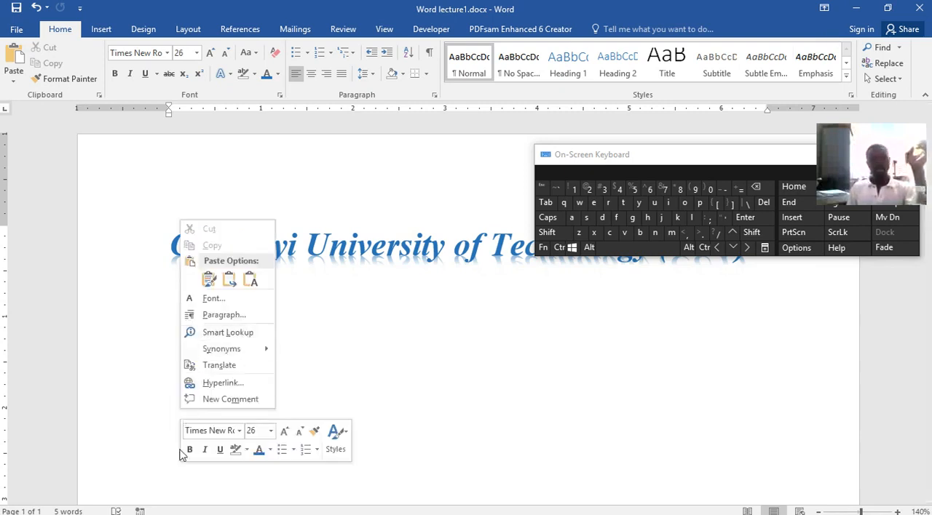
{"action": "left_click", "coordinate": [232, 281]}
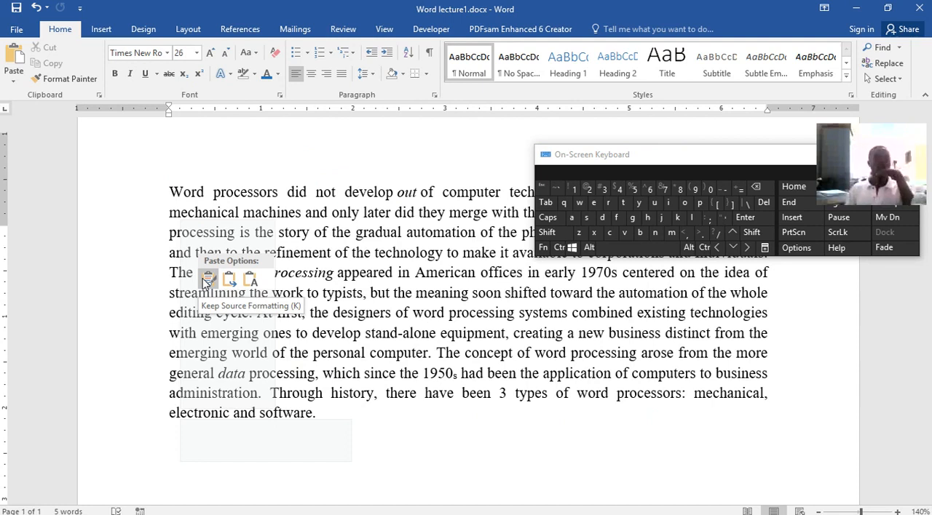
{"action": "left_click", "coordinate": [208, 280]}
{"action": "scroll", "coordinate": [492, 371], "scroll_direction": "up", "scroll_amount": 2}
{"action": "scroll", "coordinate": [492, 371], "scroll_direction": "up", "scroll_amount": 2}
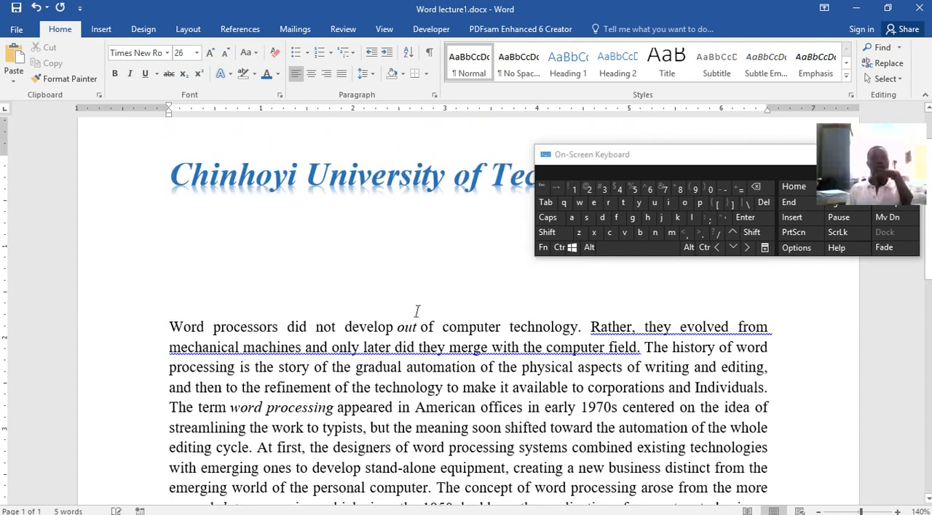
Change the pasted Abstract paragraph's paste option to Merge Formatting and check the whole paragraph across the pages.
{"action": "scroll", "coordinate": [310, 415], "scroll_direction": "down", "scroll_amount": 3}
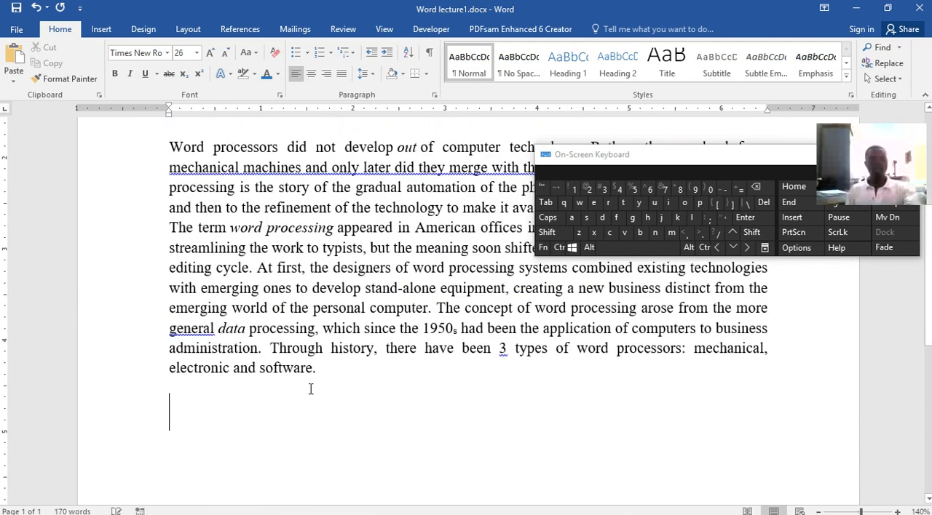
{"action": "left_click", "coordinate": [356, 388]}
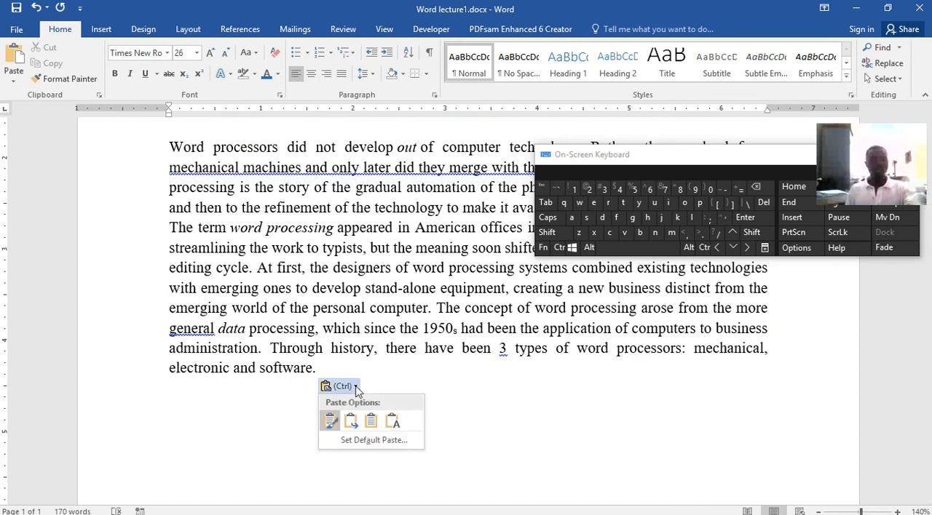
{"action": "left_click", "coordinate": [351, 422]}
{"action": "scroll", "coordinate": [611, 380], "scroll_direction": "up", "scroll_amount": 8}
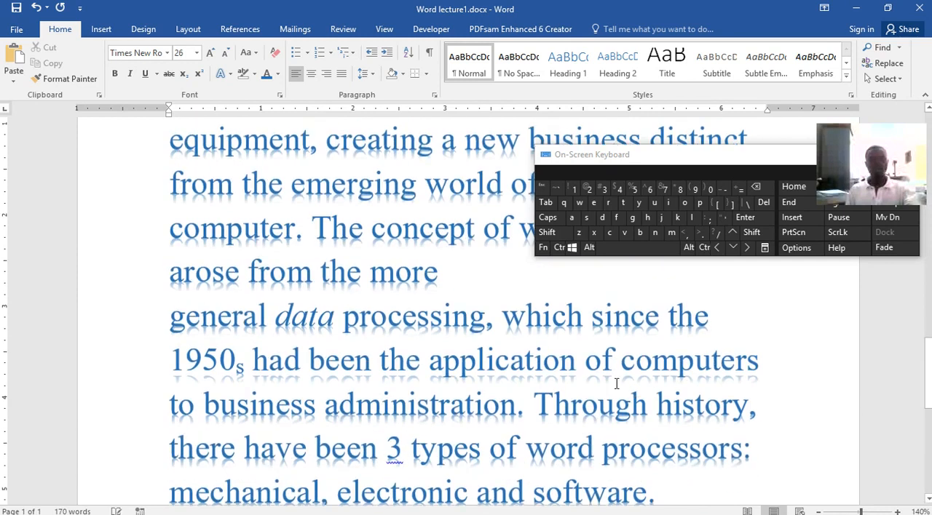
{"action": "scroll", "coordinate": [611, 379], "scroll_direction": "up", "scroll_amount": 15}
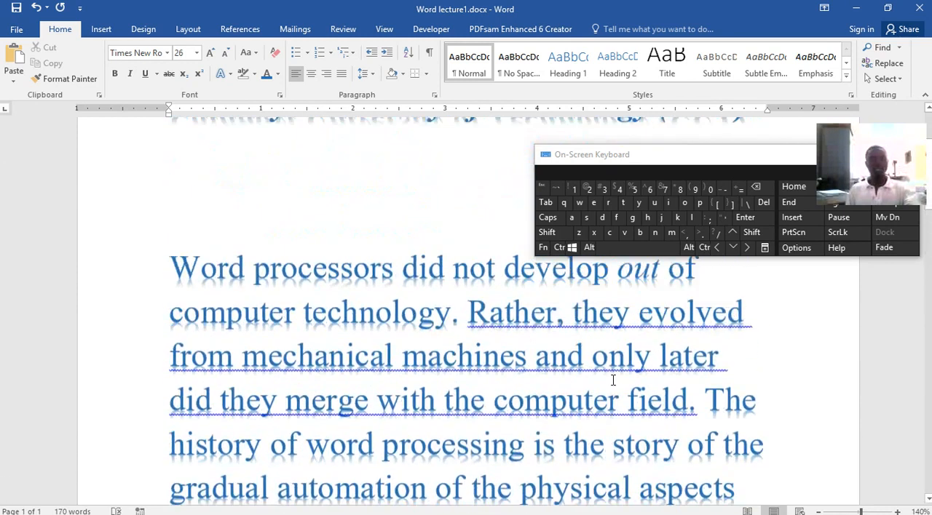
{"action": "scroll", "coordinate": [611, 380], "scroll_direction": "down", "scroll_amount": 20}
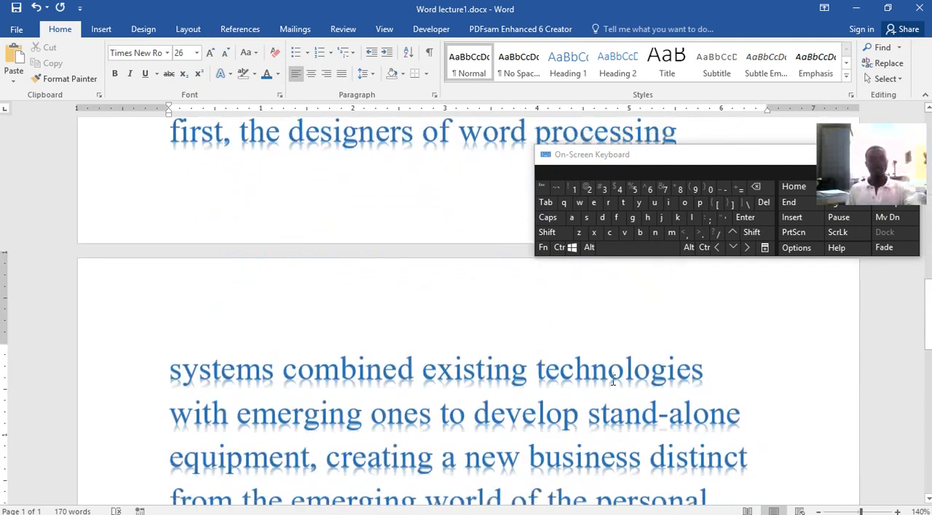
{"action": "scroll", "coordinate": [613, 380], "scroll_direction": "down", "scroll_amount": 3}
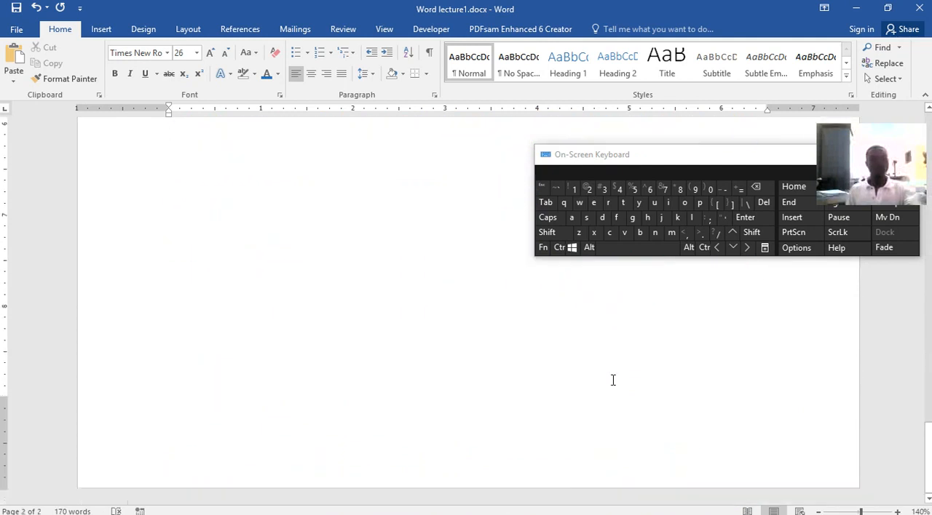
{"action": "scroll", "coordinate": [613, 380], "scroll_direction": "up", "scroll_amount": 1}
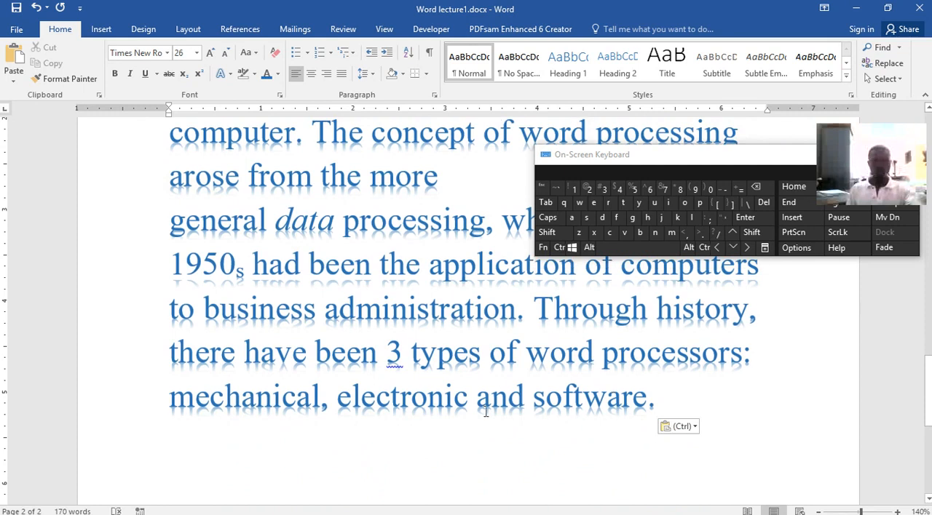
Set the whole pasted Abstract paragraph's font colour to Automatic and its font size to 12.
{"action": "left_click_drag", "start_coordinate": [655, 396], "coordinate": [172, 418]}
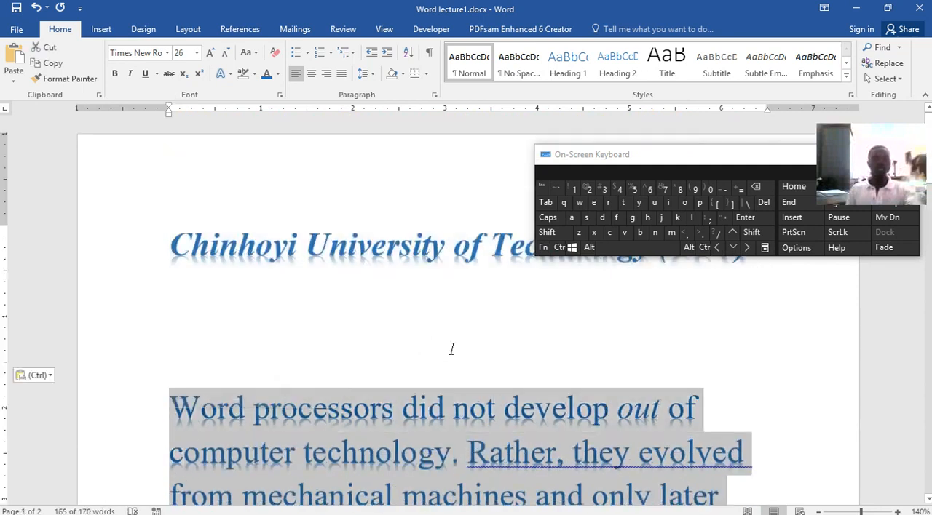
{"action": "left_click", "coordinate": [279, 74]}
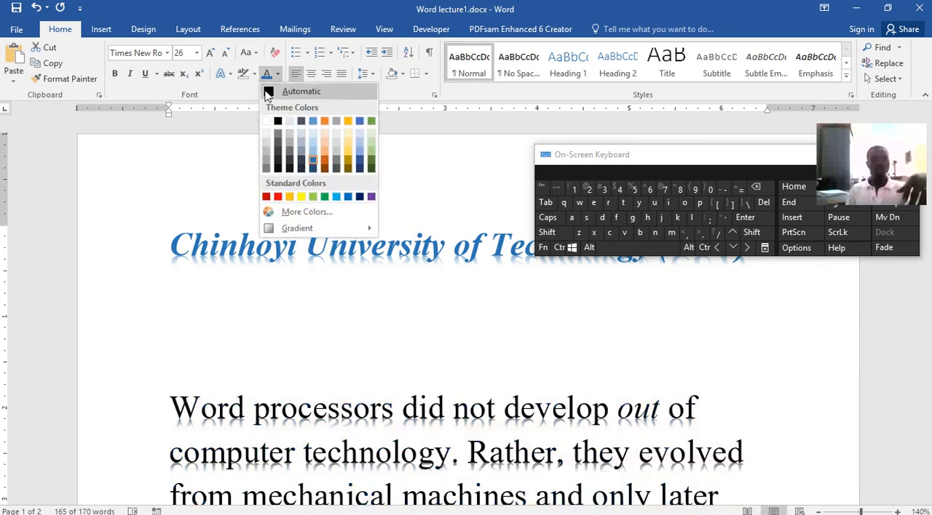
{"action": "key", "text": "Escape"}
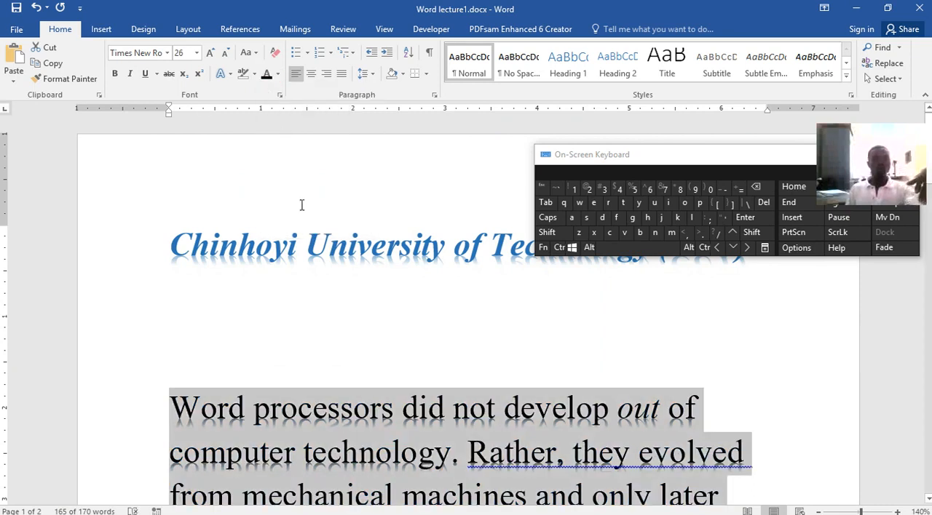
{"action": "left_click", "coordinate": [196, 52]}
{"action": "left_click", "coordinate": [185, 121]}
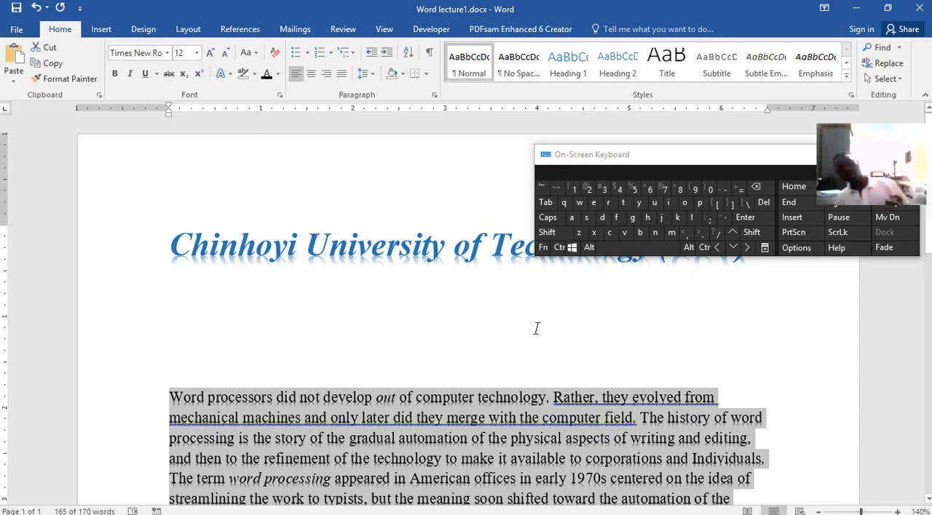
{"action": "scroll", "coordinate": [520, 334], "scroll_direction": "down", "scroll_amount": 4}
{"action": "scroll", "coordinate": [522, 337], "scroll_direction": "up", "scroll_amount": 2}
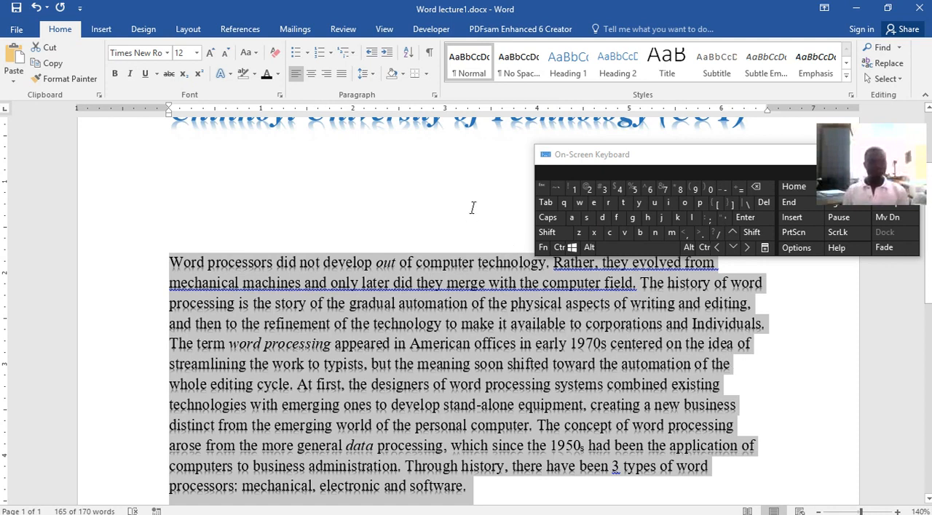
Try centre and right alignment on the Abstract paragraph, and finish with it justified.
{"action": "left_click", "coordinate": [311, 74]}
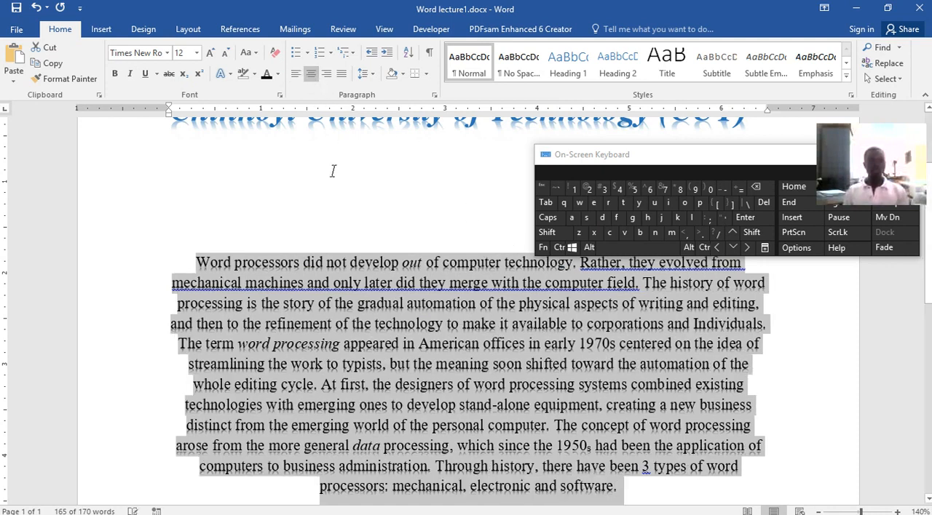
{"action": "left_click", "coordinate": [326, 73]}
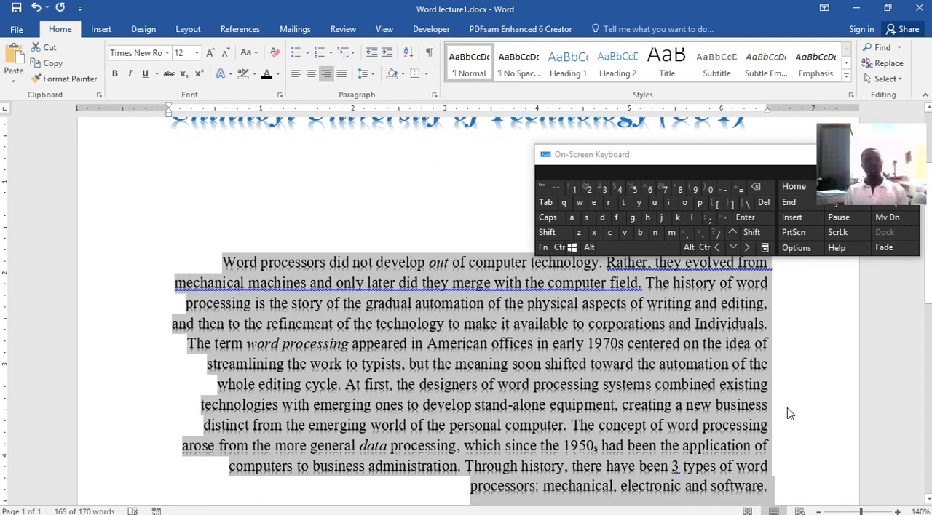
{"action": "left_click", "coordinate": [341, 73]}
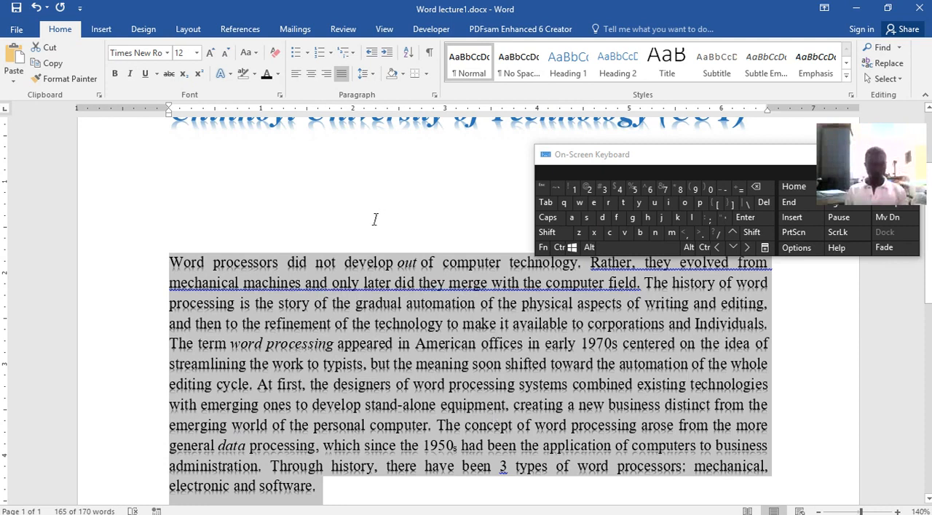
{"action": "left_click", "coordinate": [423, 283]}
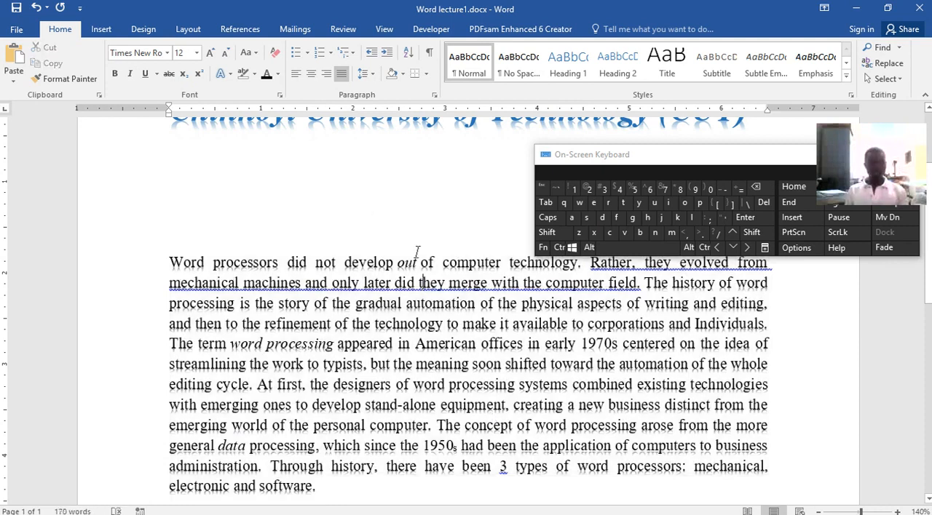
Apply Light Green shading from the standard colours to the whole Abstract paragraph.
{"action": "left_click", "coordinate": [402, 73]}
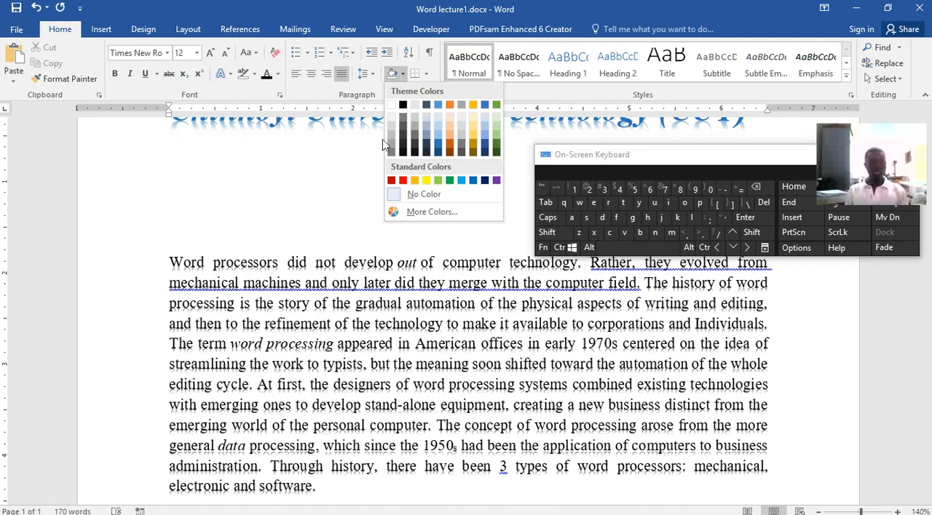
{"action": "left_click", "coordinate": [157, 273]}
{"action": "mouse_move", "coordinate": [171, 261]}
{"action": "left_mouse_down"}
{"action": "mouse_move", "coordinate": [457, 469]}
{"action": "mouse_move", "coordinate": [447, 489]}
{"action": "left_mouse_up"}
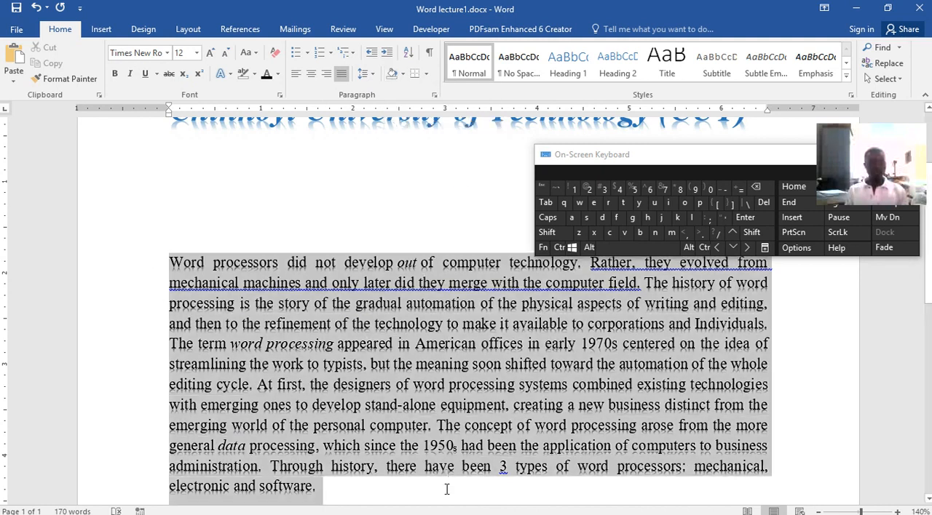
{"action": "left_click", "coordinate": [403, 74]}
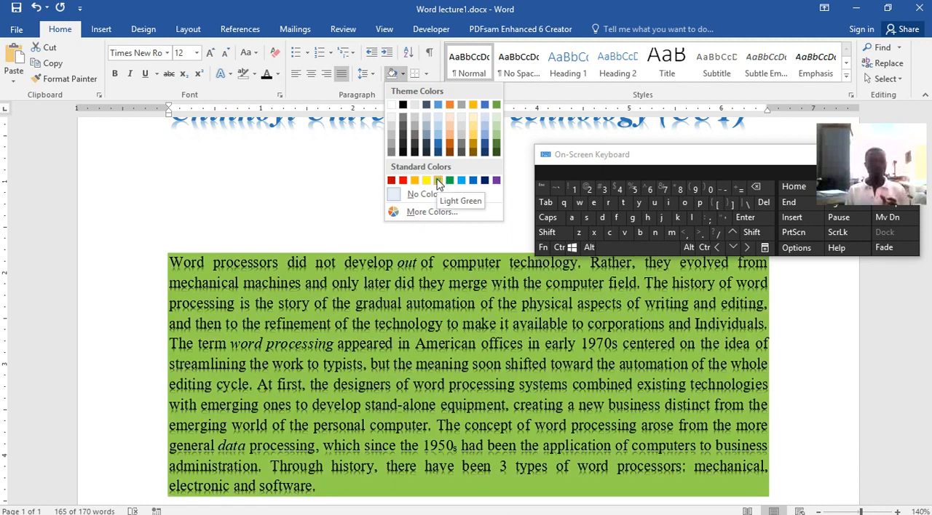
{"action": "left_click", "coordinate": [438, 182]}
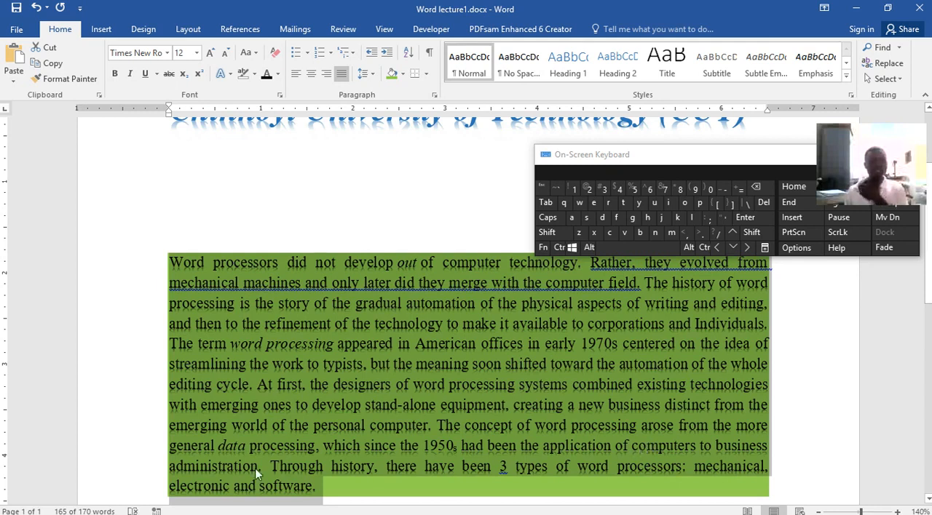
Apply the first text effect, the solid black style, to the Abstract paragraph in place of its reflection effect.
{"action": "left_click", "coordinate": [227, 74]}
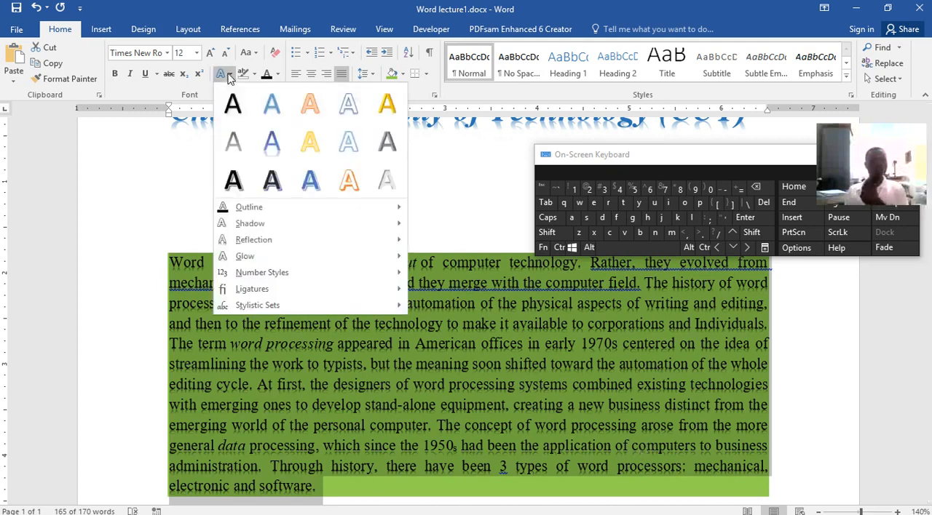
{"action": "left_click", "coordinate": [232, 105]}
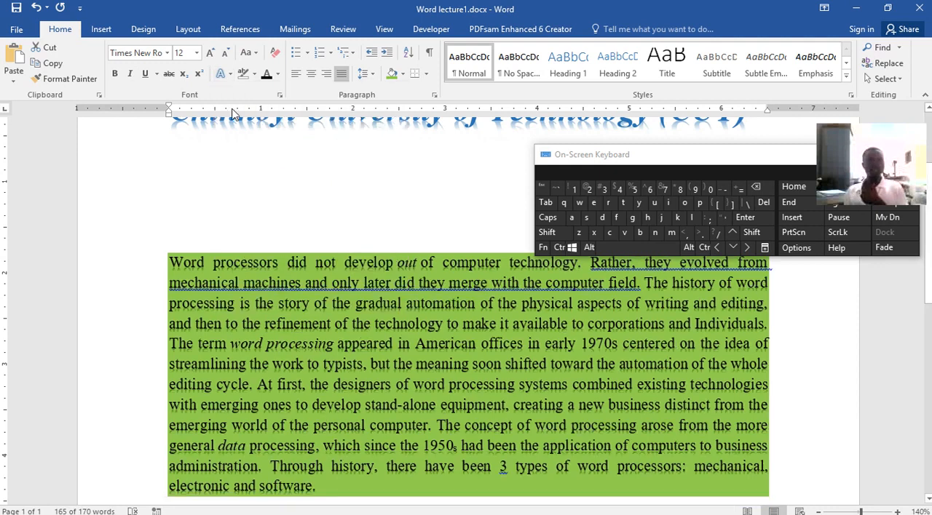
{"action": "left_click", "coordinate": [523, 348]}
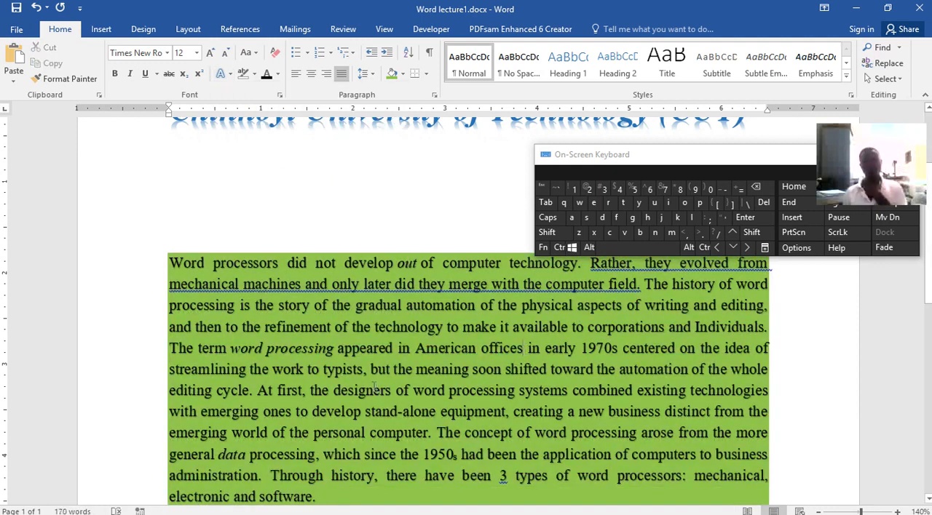
Put All Borders around the shaded Abstract paragraph and review the other border options.
{"action": "left_click", "coordinate": [427, 76]}
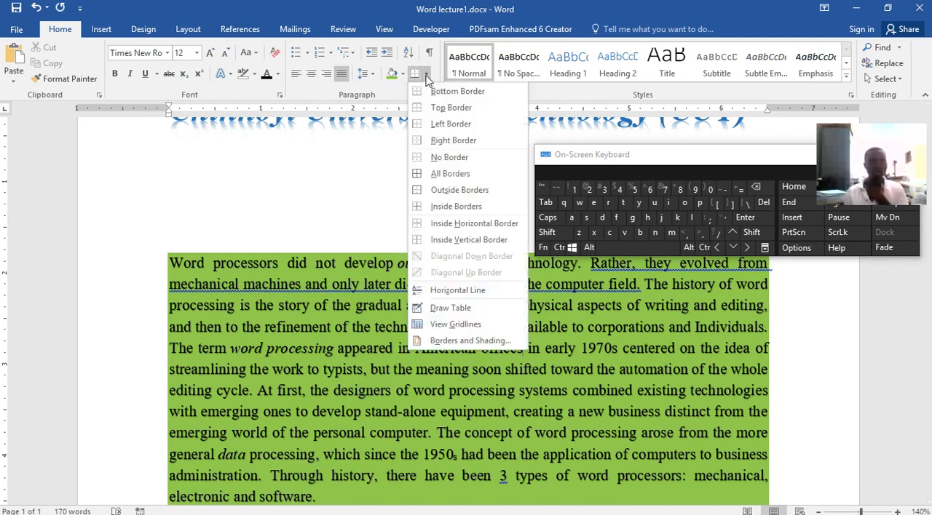
{"action": "left_click", "coordinate": [450, 173]}
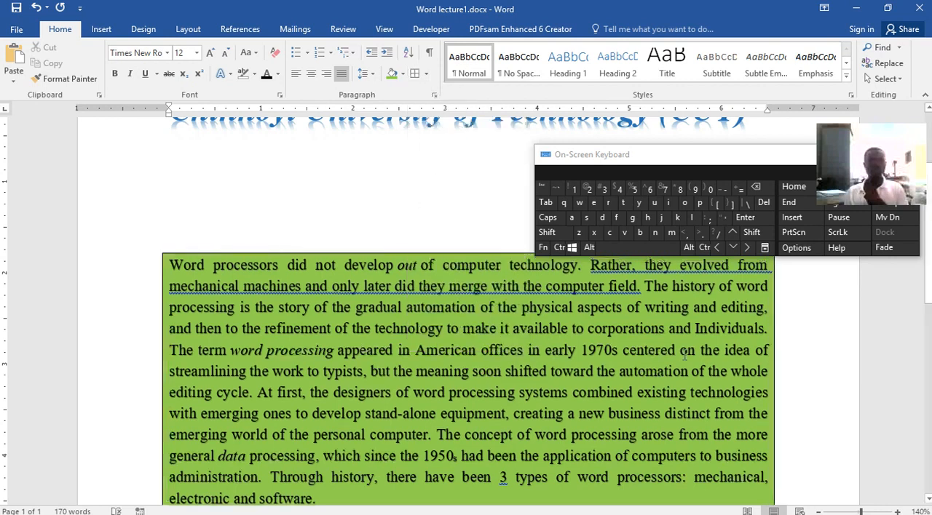
{"action": "left_click", "coordinate": [425, 76]}
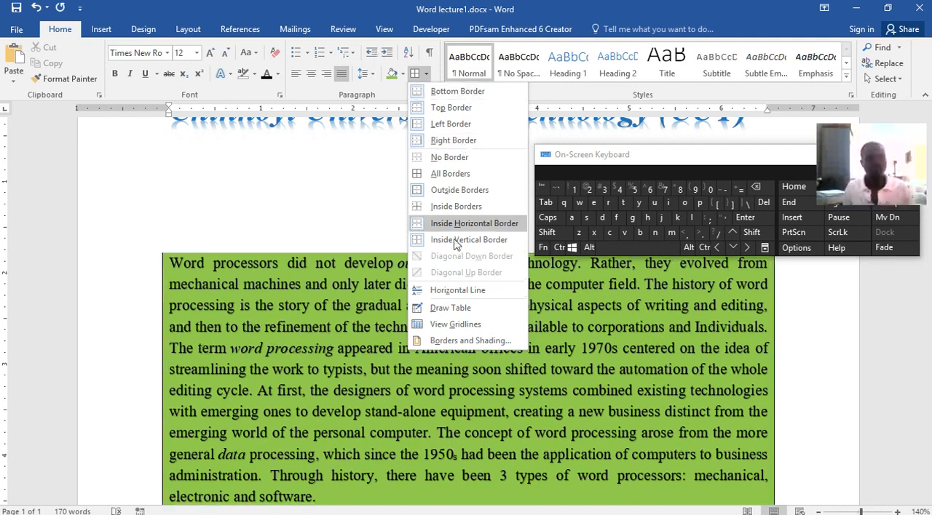
{"action": "left_click", "coordinate": [368, 230]}
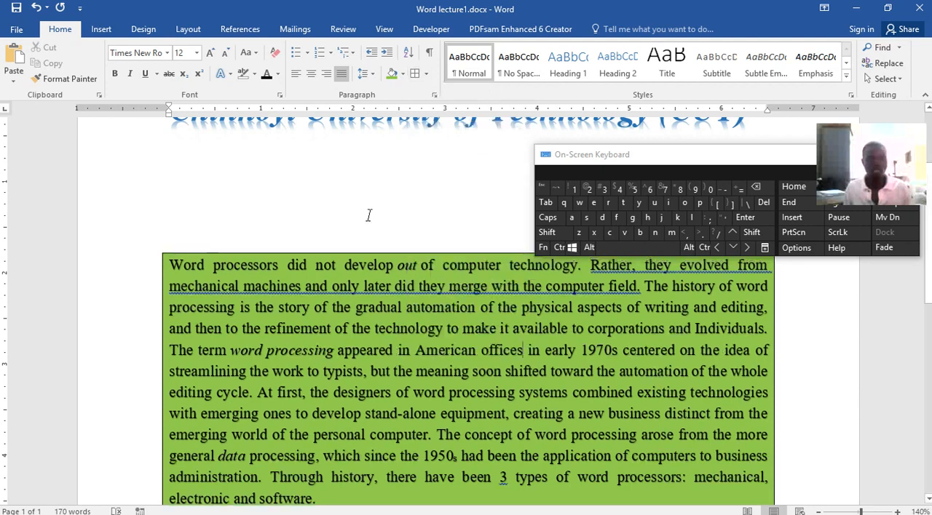
Set the Abstract paragraph's line spacing to 1.15.
{"action": "left_click", "coordinate": [373, 76]}
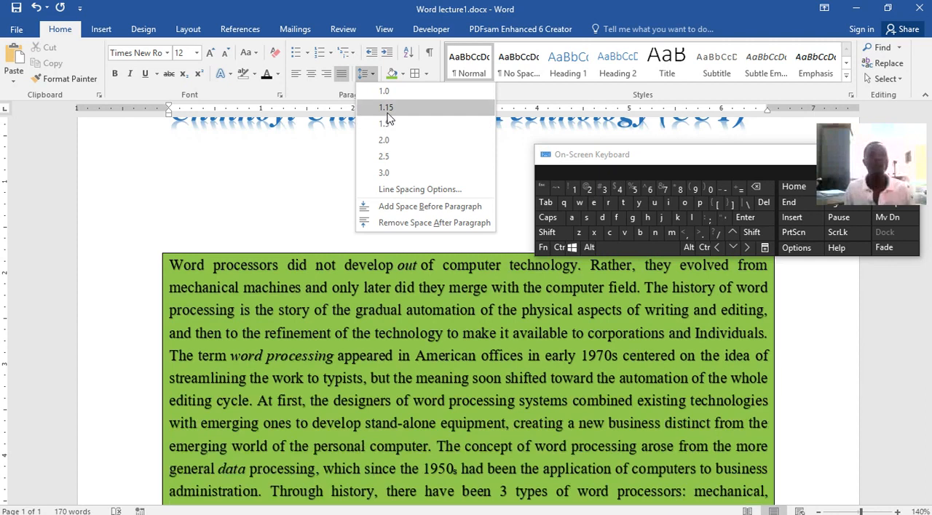
{"action": "left_click", "coordinate": [387, 110]}
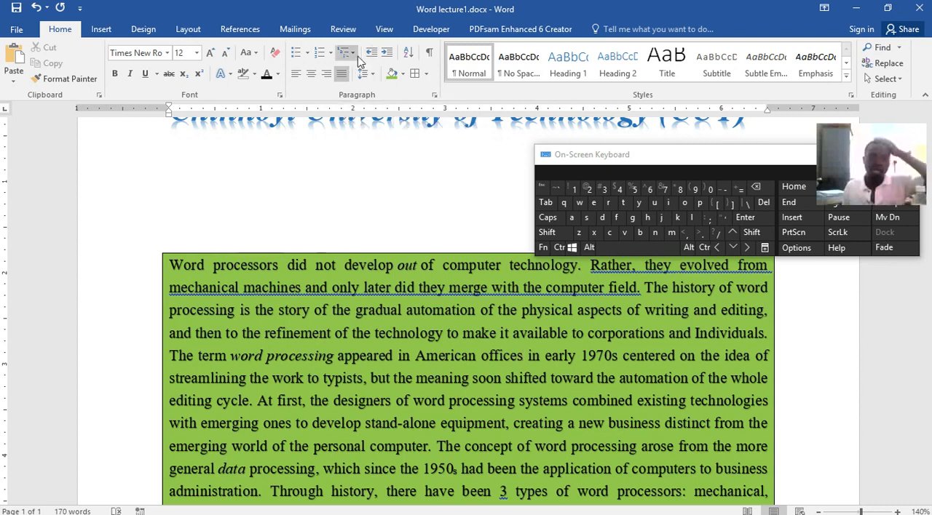
{"action": "left_click", "coordinate": [328, 223]}
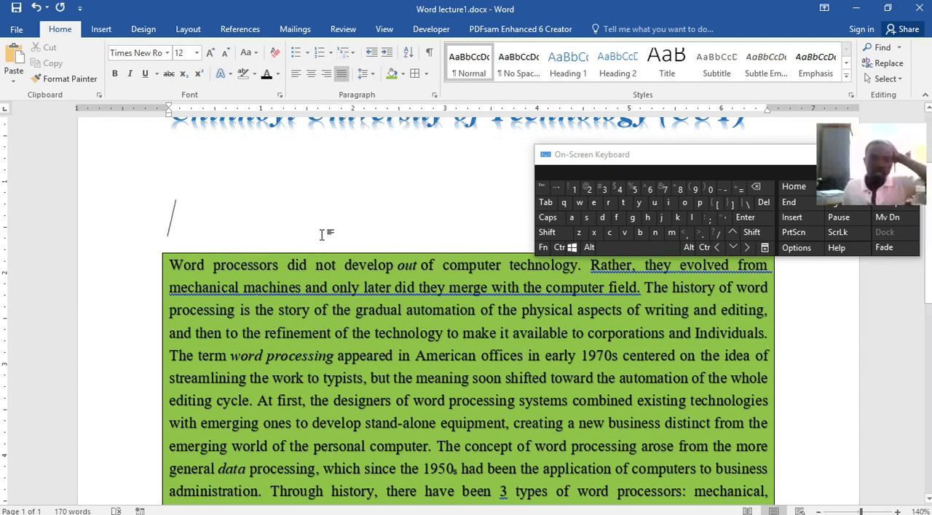
Try to decrease the Abstract paragraph's indent with its first four lines selected.
{"action": "key", "text": "Down"}
{"action": "left_click_drag", "start_coordinate": [169, 266], "coordinate": [767, 333]}
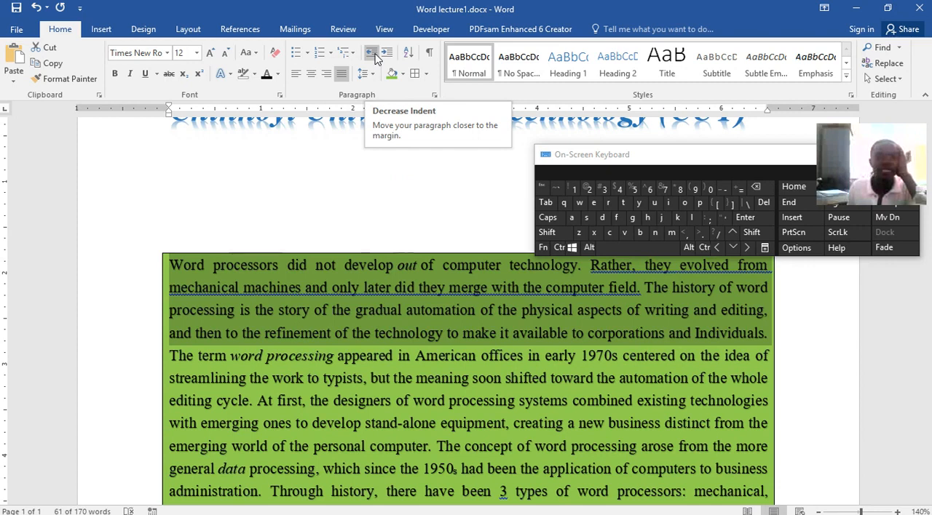
{"action": "left_click", "coordinate": [377, 60]}
{"action": "left_click", "coordinate": [377, 60]}
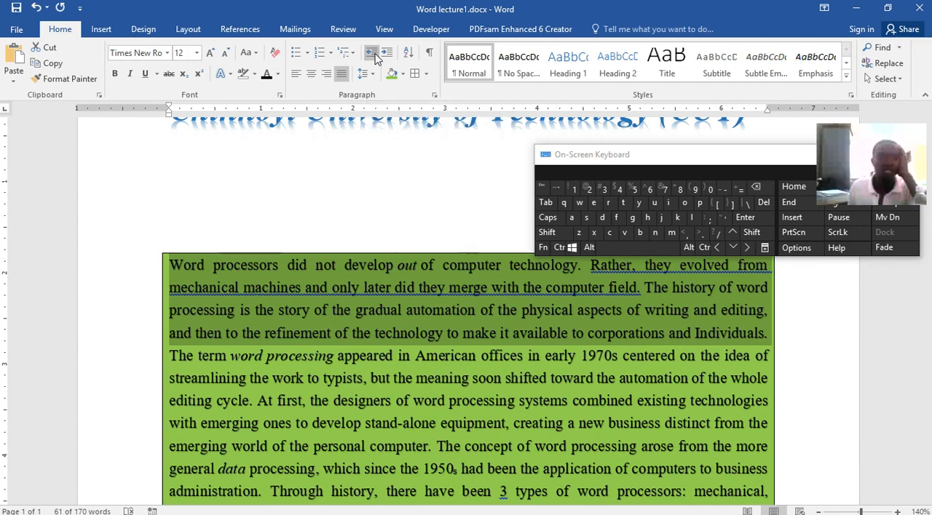
{"action": "left_click", "coordinate": [377, 60]}
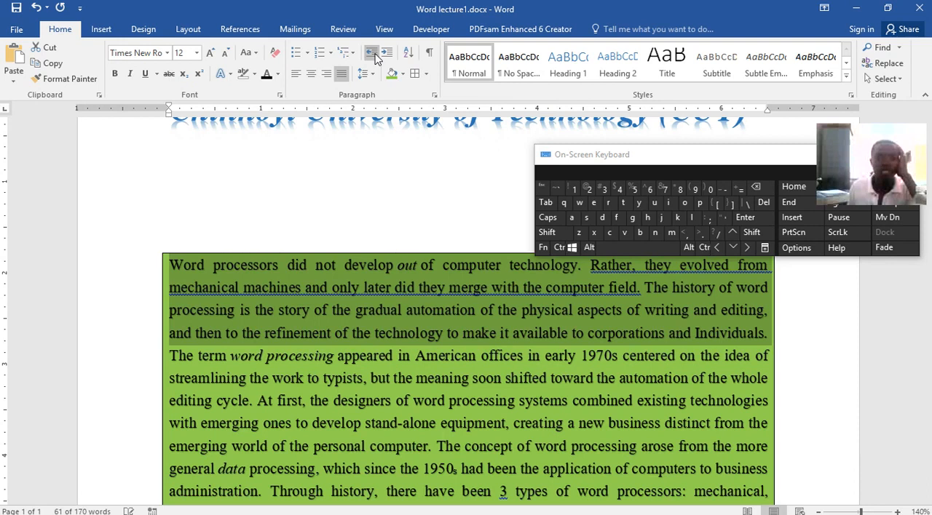
Select the whole Abstract paragraph and increase its indent by one level.
{"action": "left_click", "coordinate": [148, 271]}
{"action": "left_click", "coordinate": [170, 267]}
{"action": "left_click_drag", "start_coordinate": [170, 266], "coordinate": [418, 384]}
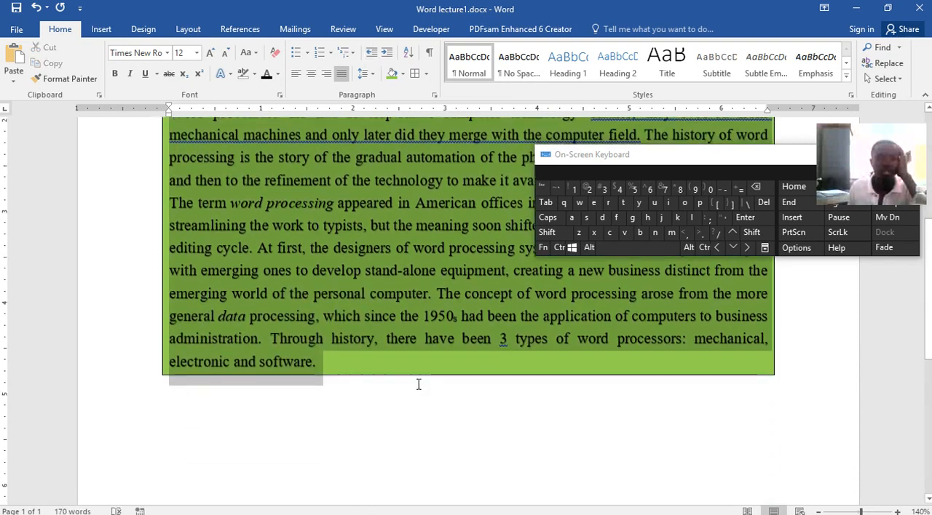
{"action": "left_click", "coordinate": [387, 54]}
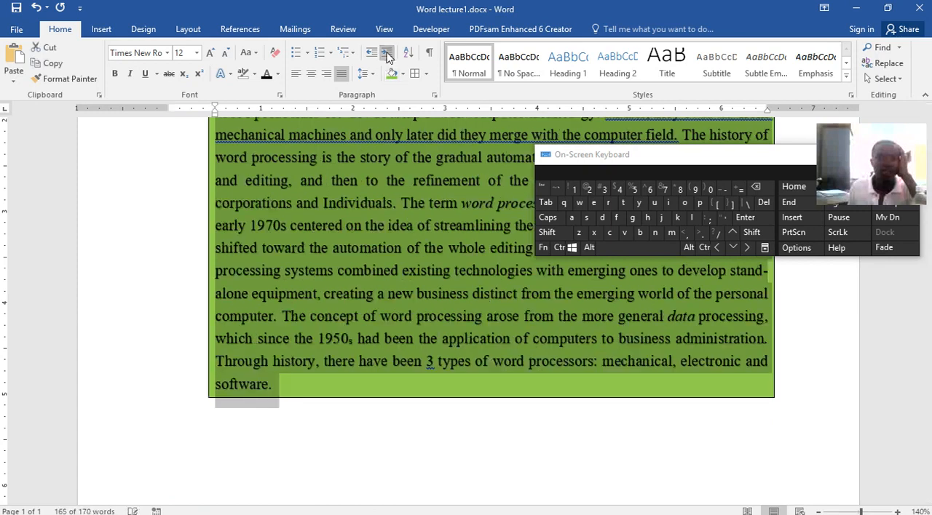
Increase the whole Abstract paragraph's left indent one level at a time until it reaches 4 inches.
{"action": "left_click", "coordinate": [386, 53]}
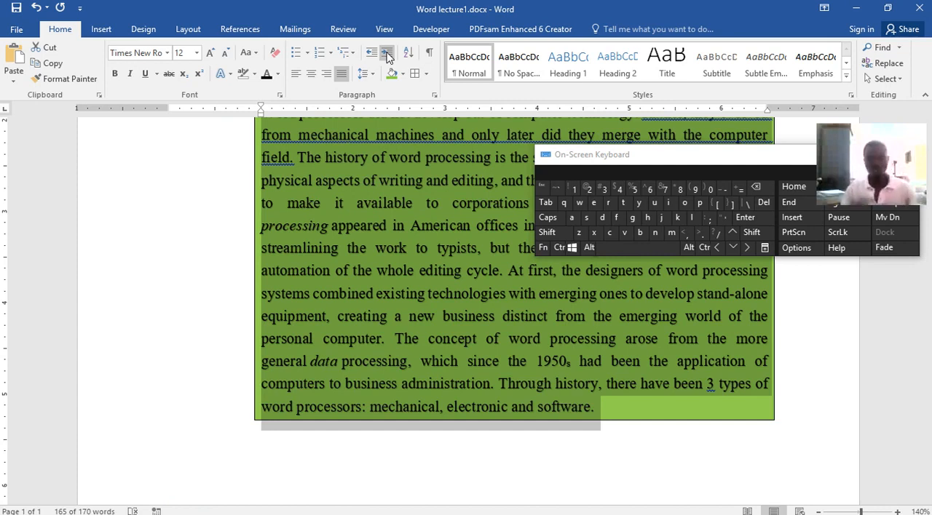
{"action": "left_click", "coordinate": [387, 54]}
{"action": "left_click", "coordinate": [387, 54]}
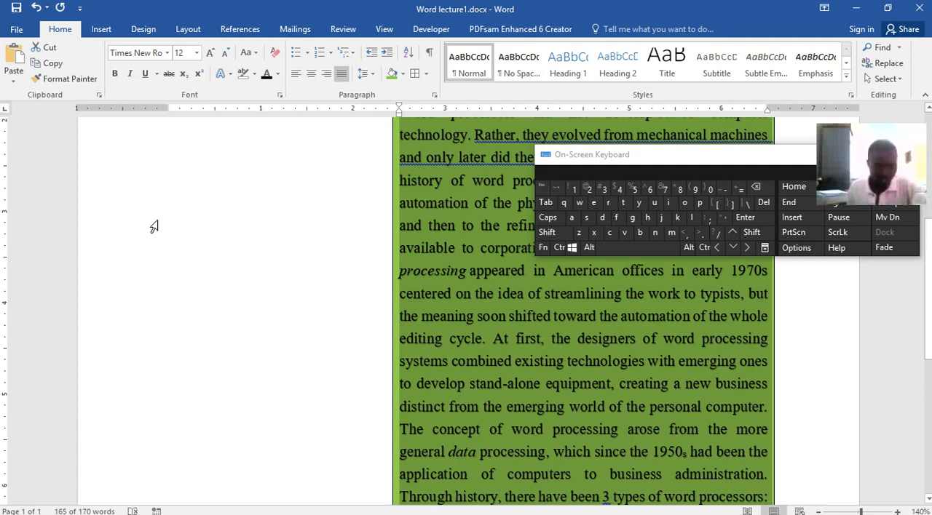
{"action": "left_click", "coordinate": [388, 53]}
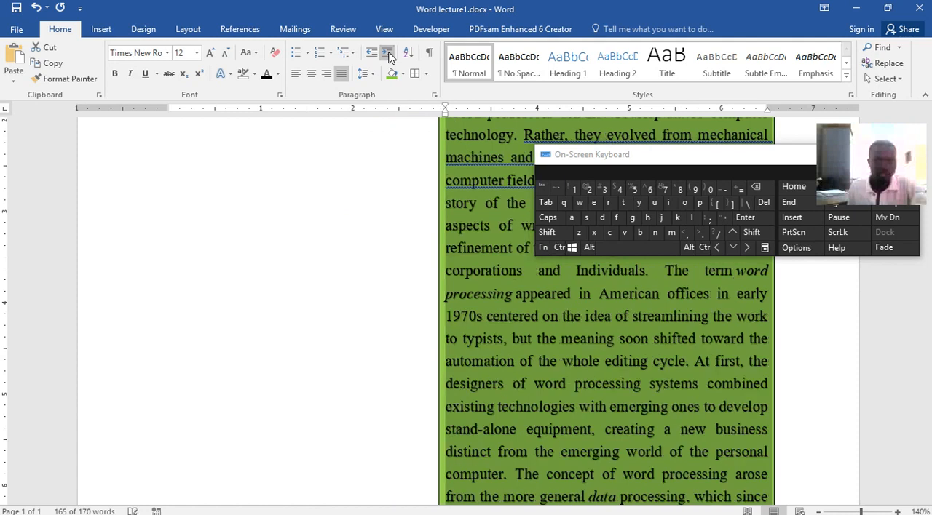
{"action": "left_click", "coordinate": [388, 53]}
{"action": "scroll", "coordinate": [506, 296], "scroll_direction": "down", "scroll_amount": 3}
{"action": "scroll", "coordinate": [506, 296], "scroll_direction": "down", "scroll_amount": 3}
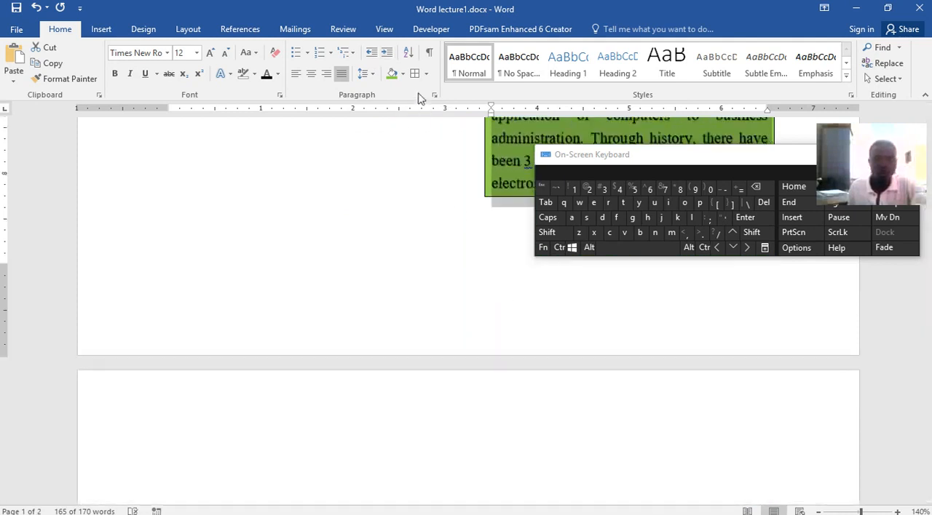
{"action": "left_click", "coordinate": [388, 53]}
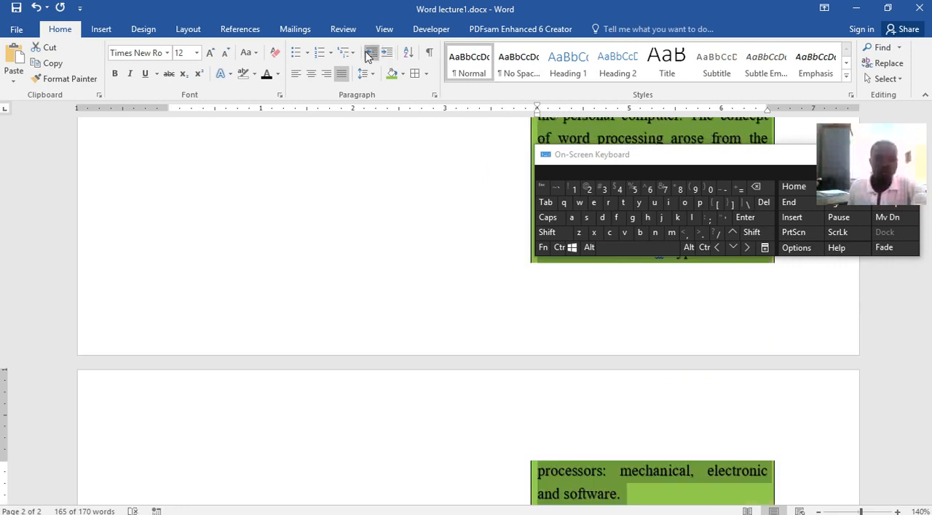
Decrease the Abstract paragraph's indent level by level until it is back at the left page margin.
{"action": "left_click", "coordinate": [369, 54]}
{"action": "left_click", "coordinate": [369, 54]}
{"action": "left_click", "coordinate": [369, 54]}
{"action": "left_click", "coordinate": [369, 54]}
{"action": "left_click", "coordinate": [369, 54]}
{"action": "left_click", "coordinate": [369, 53]}
{"action": "left_click", "coordinate": [369, 53]}
{"action": "left_click", "coordinate": [369, 54]}
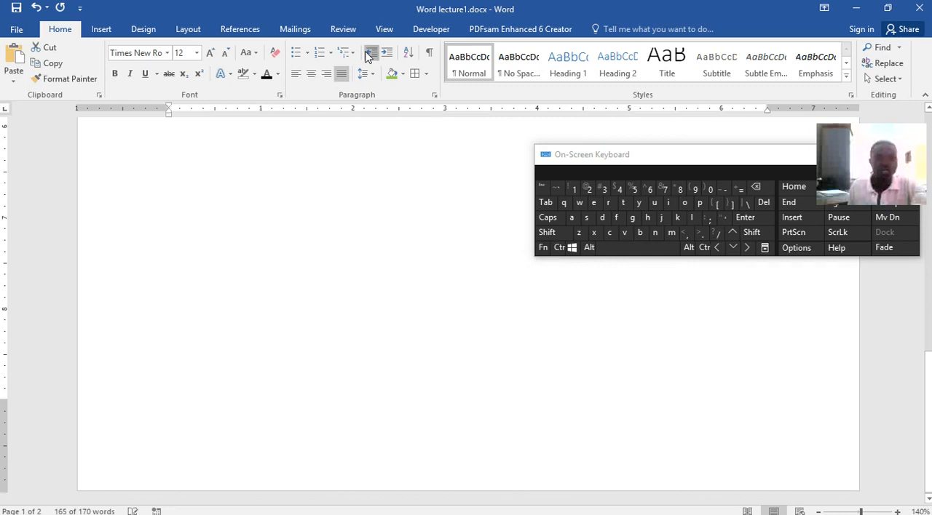
{"action": "scroll", "coordinate": [345, 241], "scroll_direction": "up", "scroll_amount": 5}
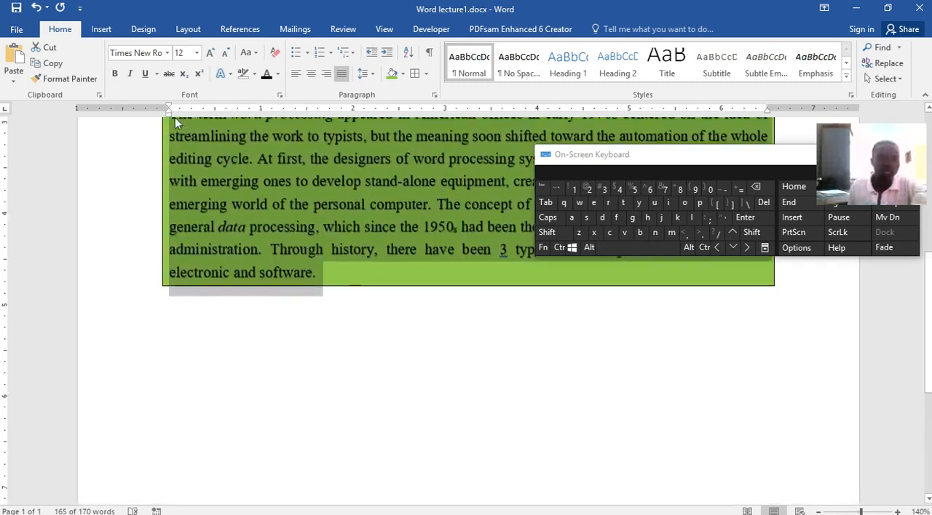
{"action": "mouse_move", "coordinate": [173, 112]}
{"action": "left_mouse_down"}
{"action": "mouse_move", "coordinate": [88, 119]}
{"action": "mouse_move", "coordinate": [197, 125]}
{"action": "mouse_move", "coordinate": [169, 125]}
{"action": "left_mouse_up"}
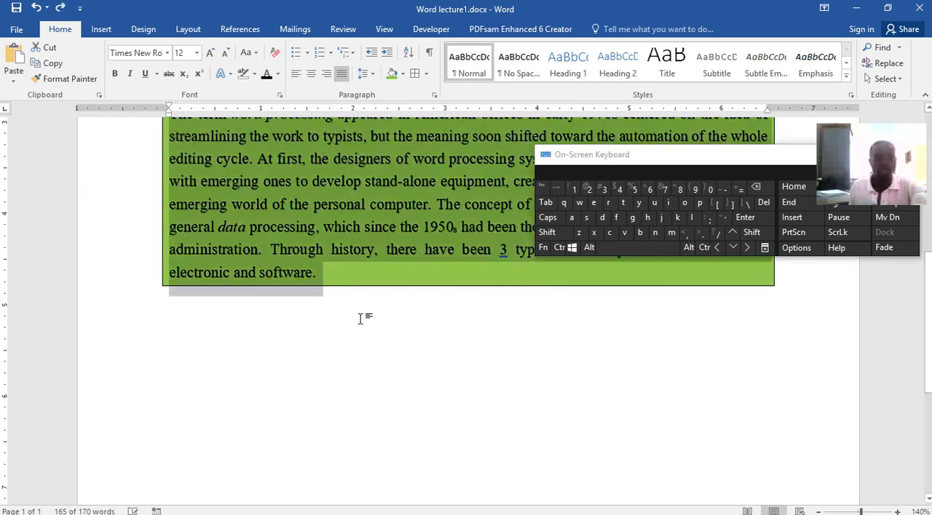
{"action": "scroll", "coordinate": [399, 382], "scroll_direction": "up", "scroll_amount": 8}
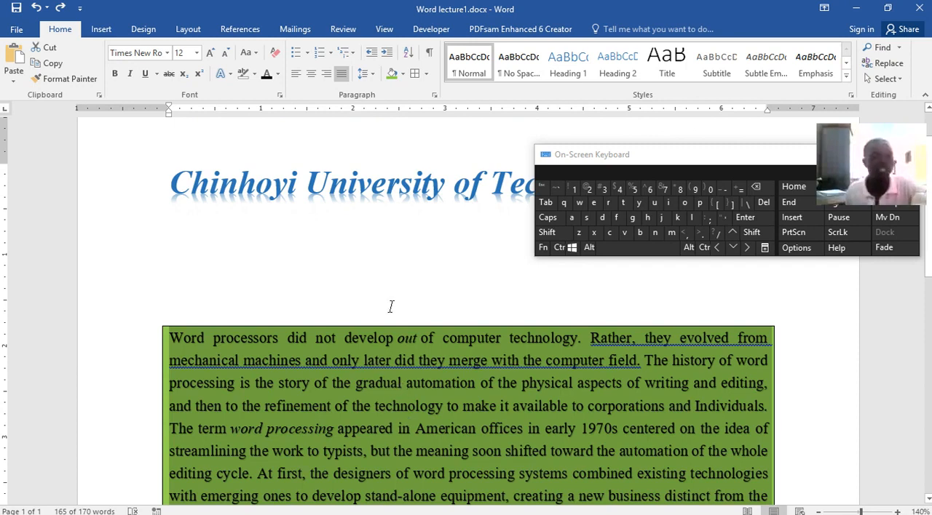
Add the heading line "Fruit" below the bordered Abstract paragraph and start a new line under it.
{"action": "scroll", "coordinate": [399, 297], "scroll_direction": "down", "scroll_amount": 11}
{"action": "left_click", "coordinate": [400, 295]}
{"action": "left_click", "coordinate": [193, 183]}
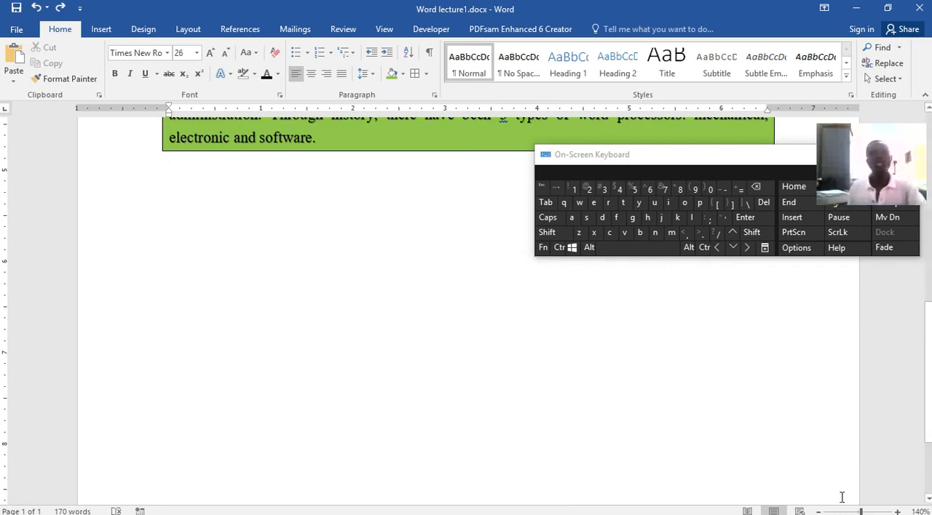
{"action": "type", "text": "Fruit"}
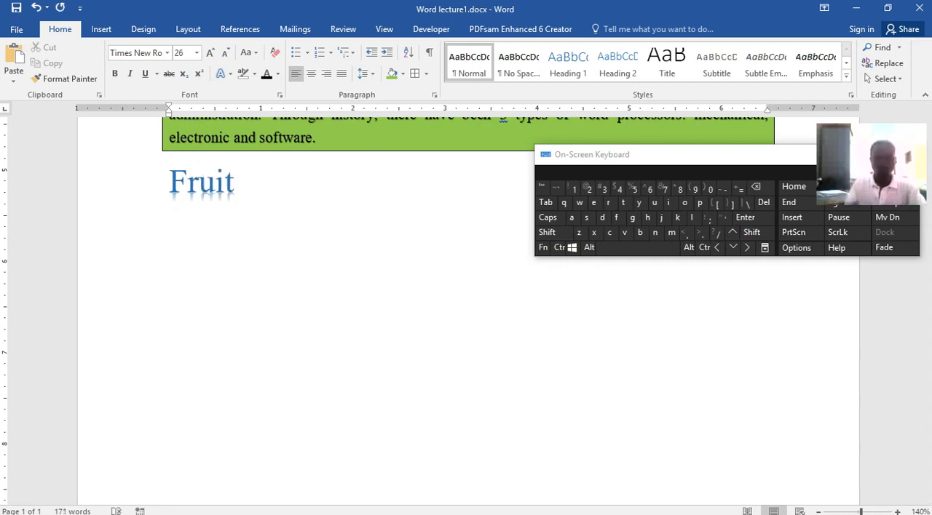
{"action": "key", "text": "Return"}
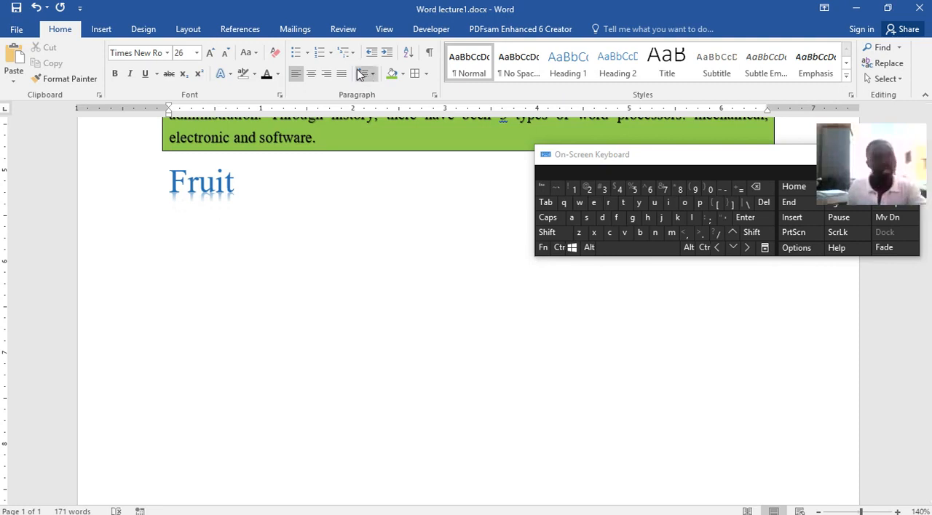
Start a bulleted list with the four-diamond bullet under Fruit and enter the items Apple and Banana.
{"action": "left_click", "coordinate": [308, 56]}
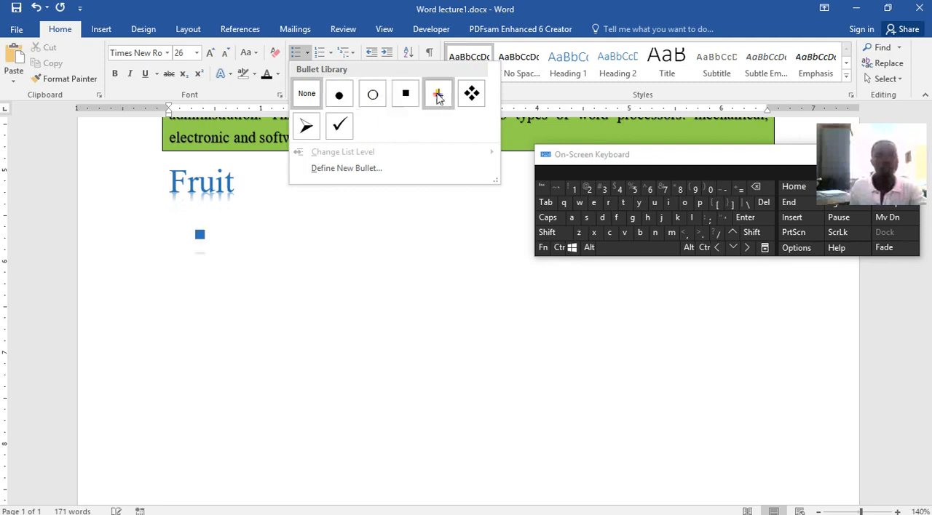
{"action": "left_click", "coordinate": [472, 96]}
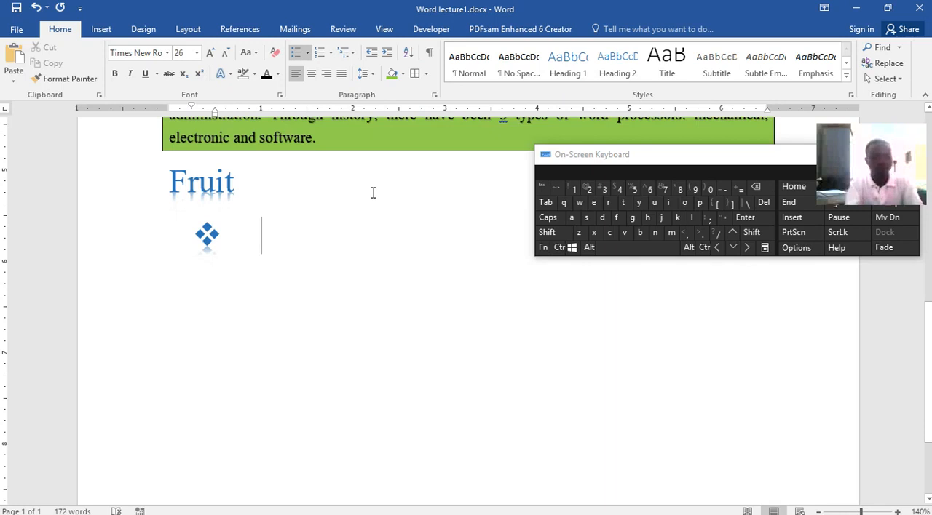
{"action": "type", "text": "Apple"}
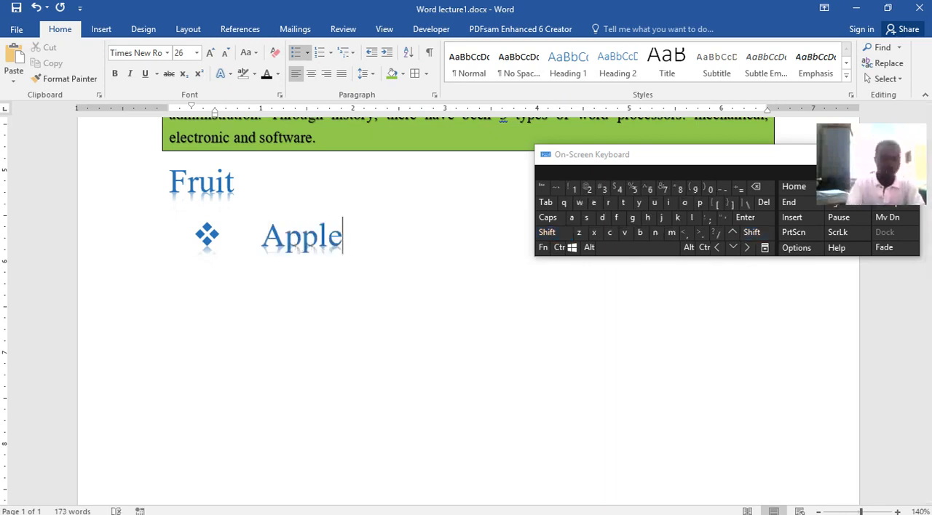
{"action": "key", "text": "Return"}
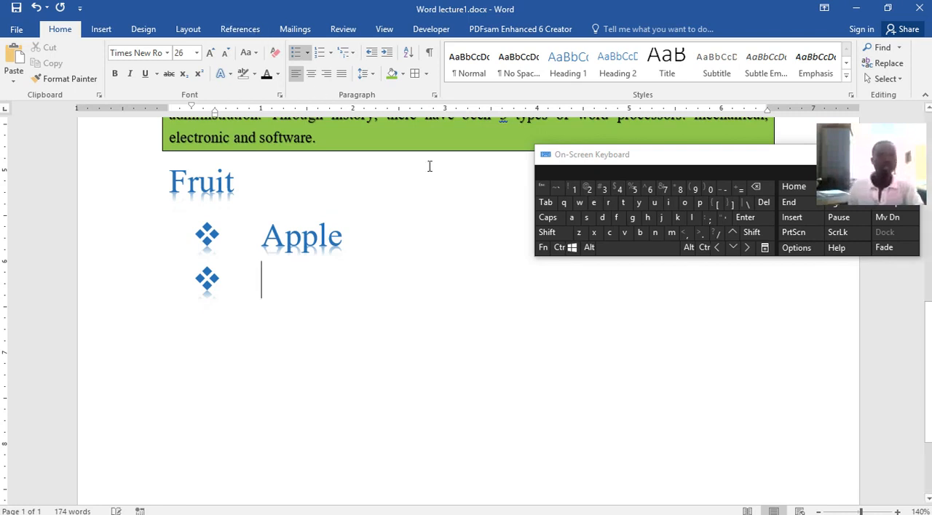
{"action": "key", "text": "shift"}
{"action": "type", "text": "Banana"}
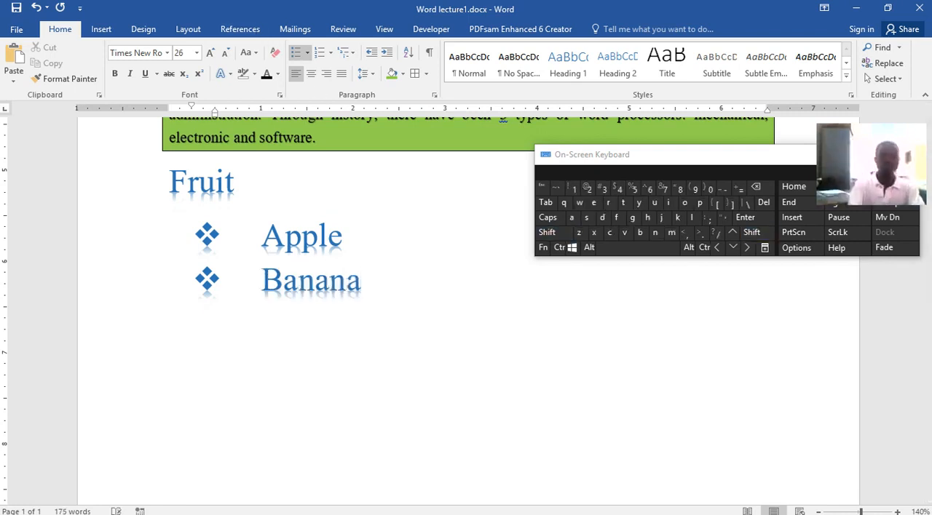
{"action": "key", "text": "Return"}
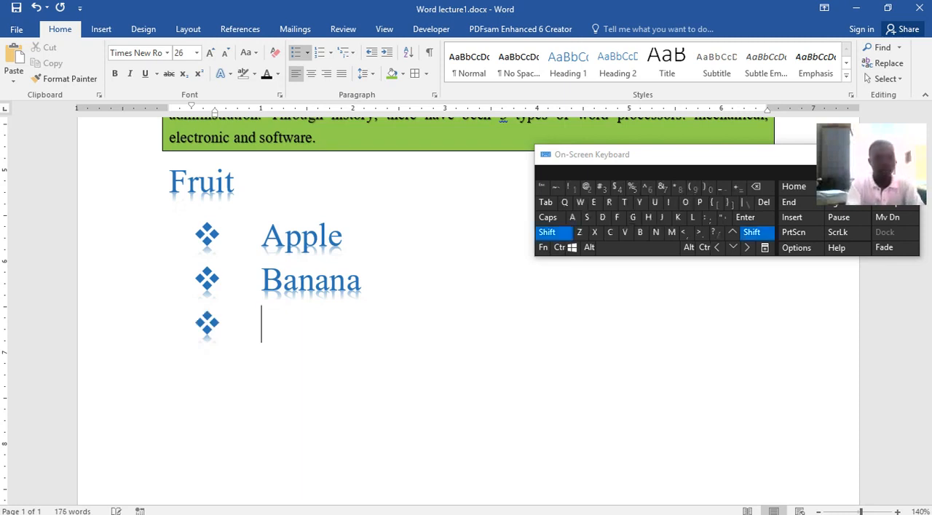
Add Mango and Orange as the next bulleted items and save the document.
{"action": "type", "text": "Mango"}
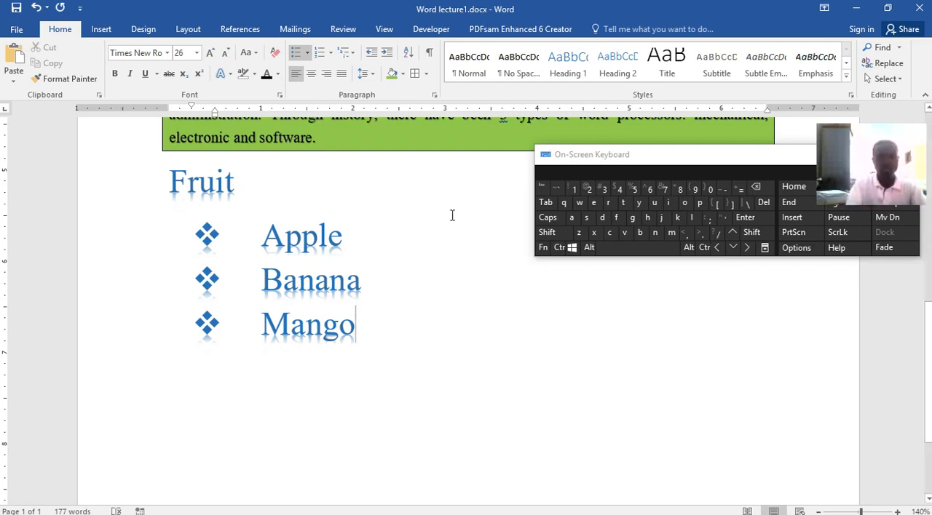
{"action": "key", "text": "Return"}
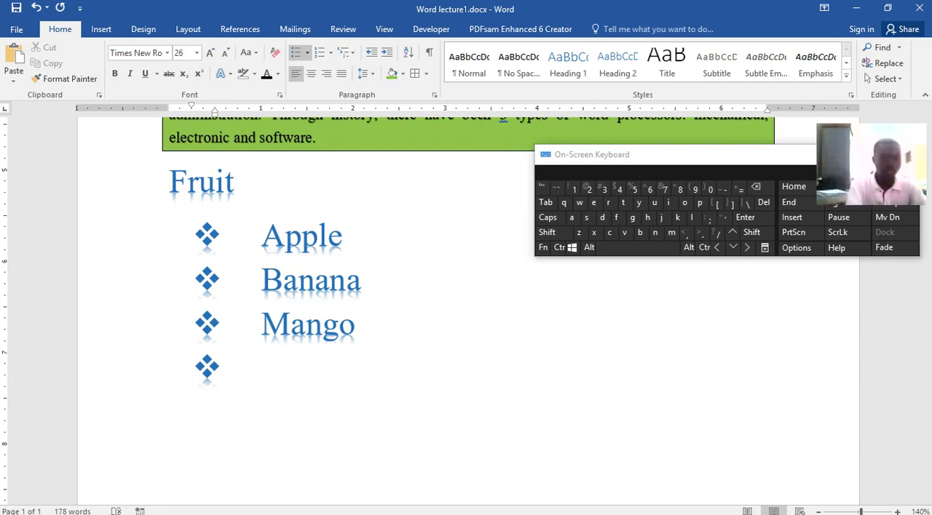
{"action": "type", "text": "Oran"}
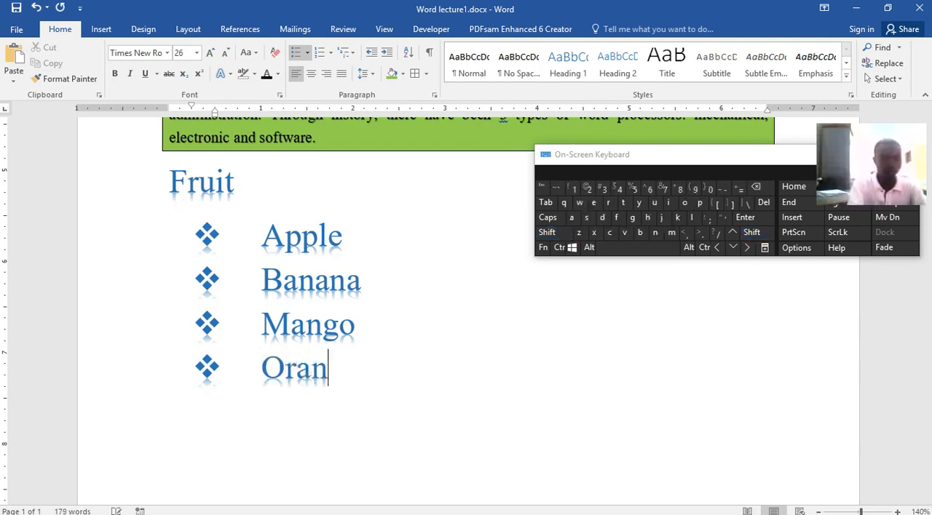
{"action": "type", "text": "ge"}
{"action": "key", "text": "ctrl+s"}
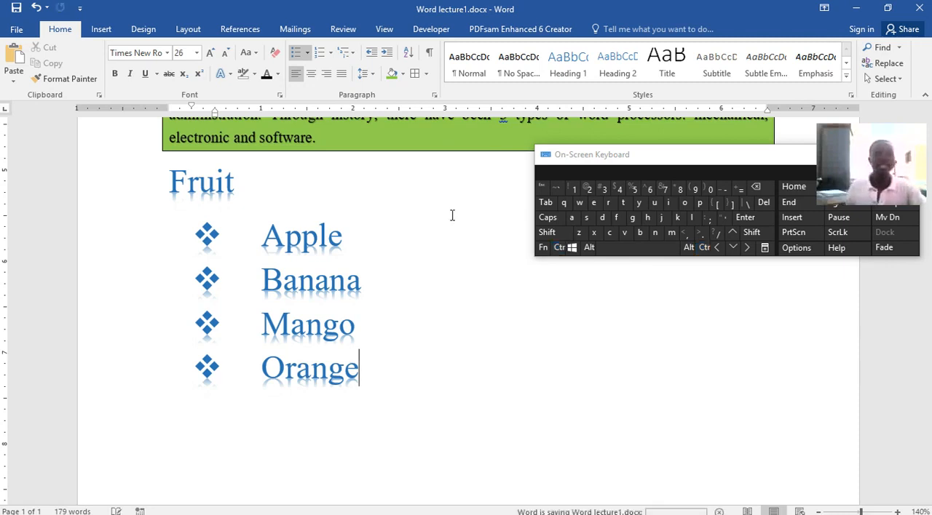
Select the four fruit items and replace their bullets with 1. 2. 3. numbering.
{"action": "left_click_drag", "start_coordinate": [366, 371], "coordinate": [248, 253]}
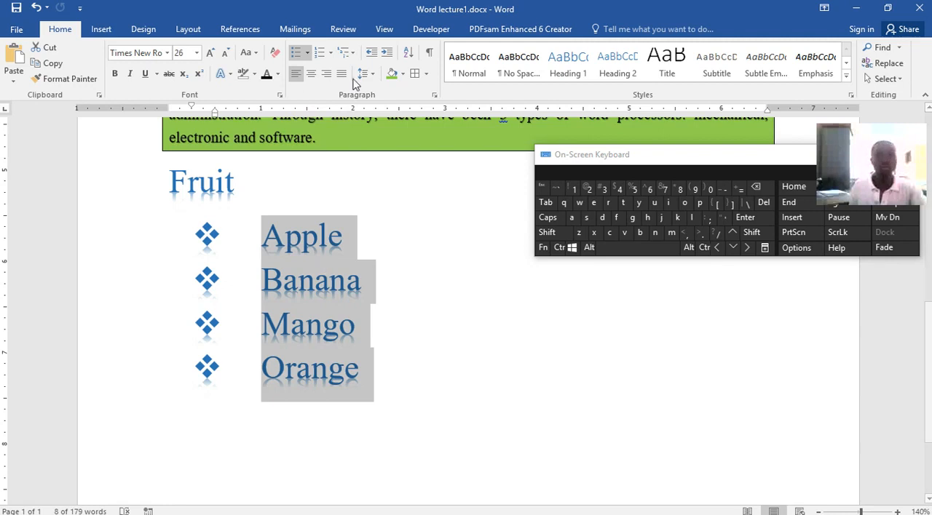
{"action": "left_click", "coordinate": [396, 403]}
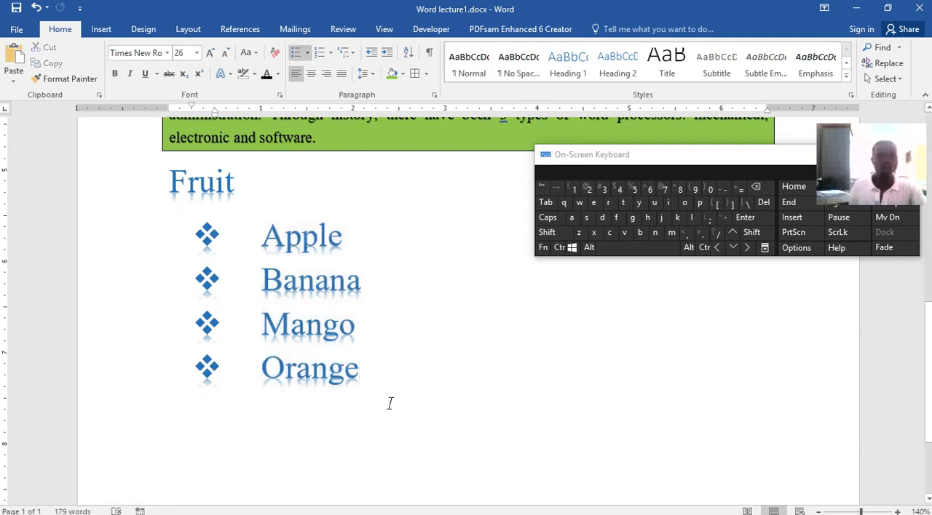
{"action": "left_click_drag", "start_coordinate": [358, 374], "coordinate": [218, 216]}
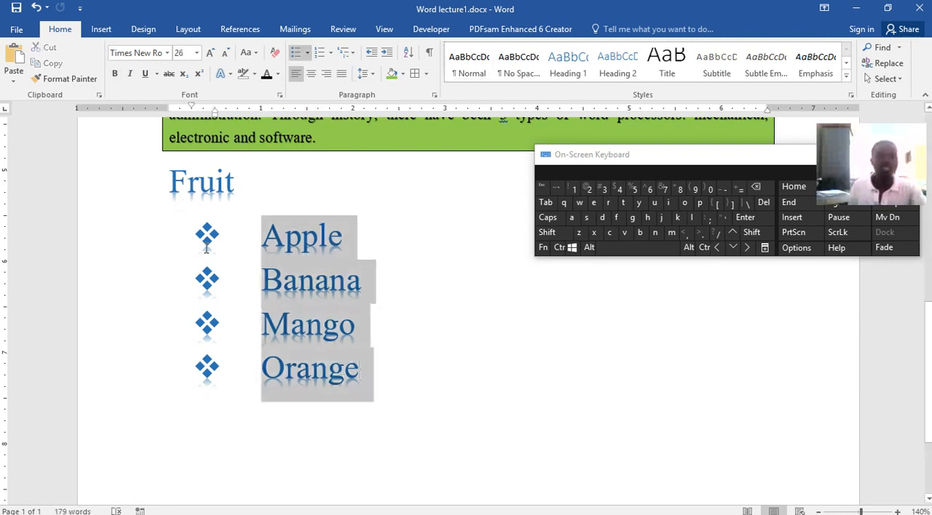
{"action": "left_click", "coordinate": [331, 53]}
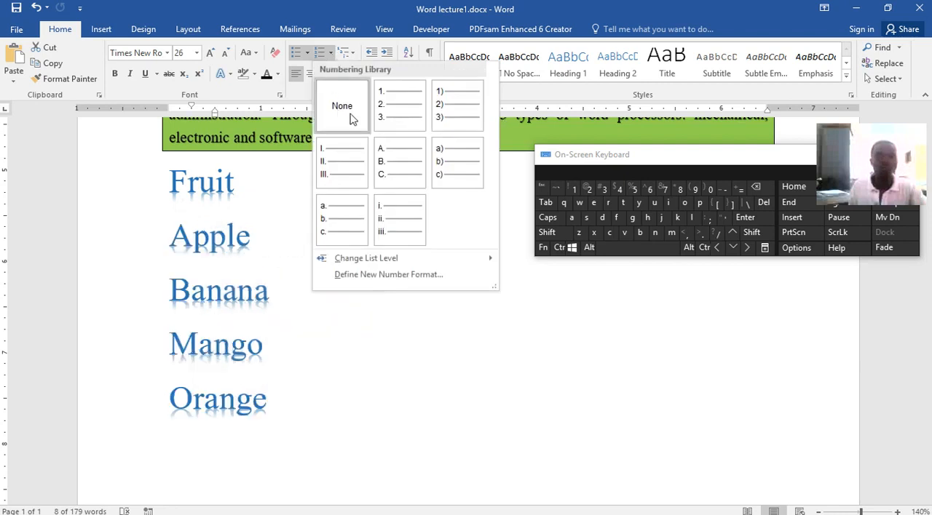
{"action": "left_click", "coordinate": [385, 120]}
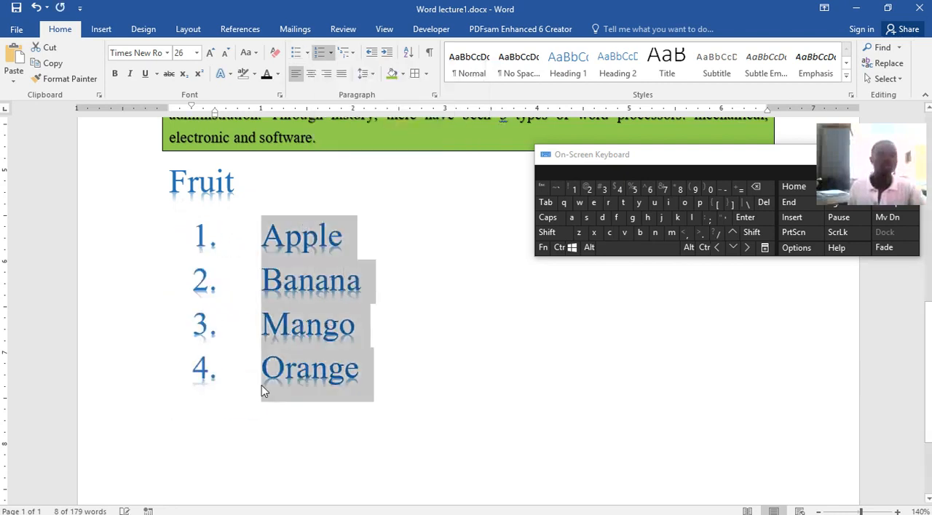
Try the I. II. III. and a. b. c. number formats on the fruit list and settle on I. II. III.
{"action": "left_click", "coordinate": [331, 53]}
{"action": "left_click", "coordinate": [331, 251]}
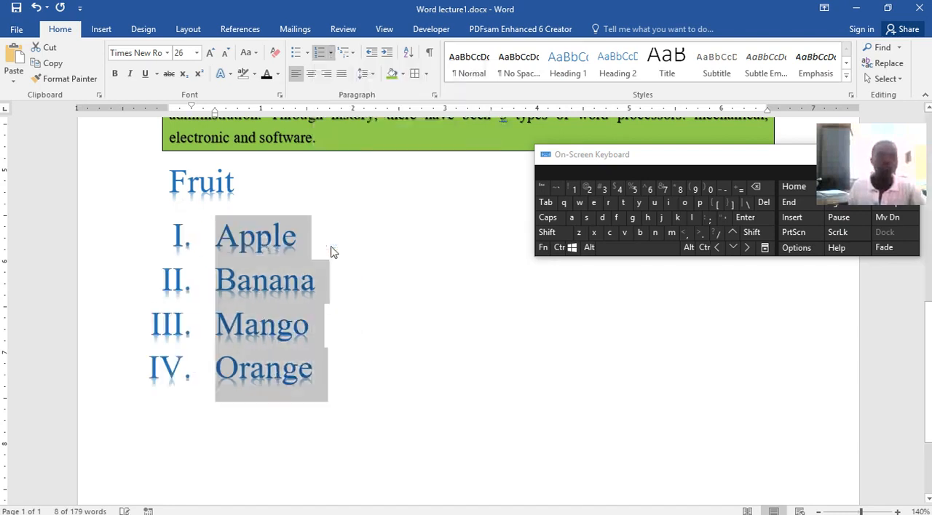
{"action": "left_click", "coordinate": [331, 53]}
{"action": "left_click", "coordinate": [349, 297]}
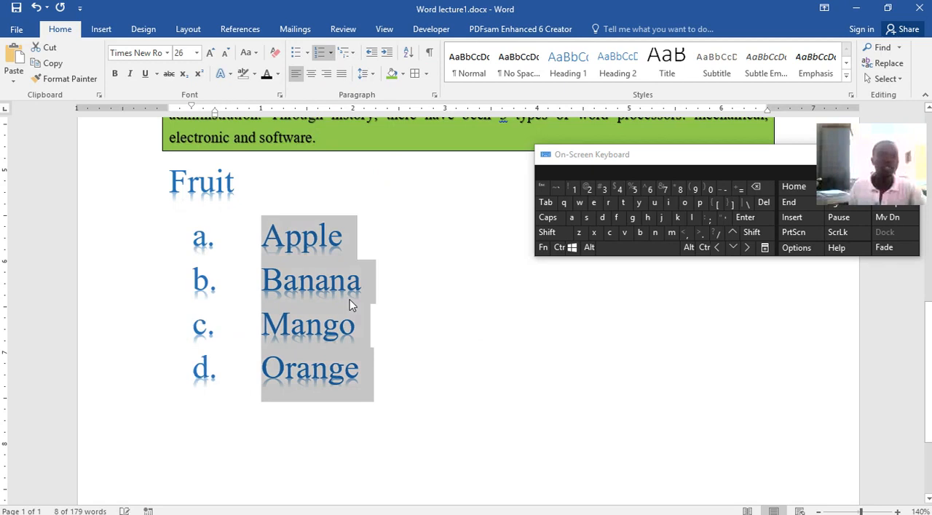
{"action": "left_click", "coordinate": [330, 55]}
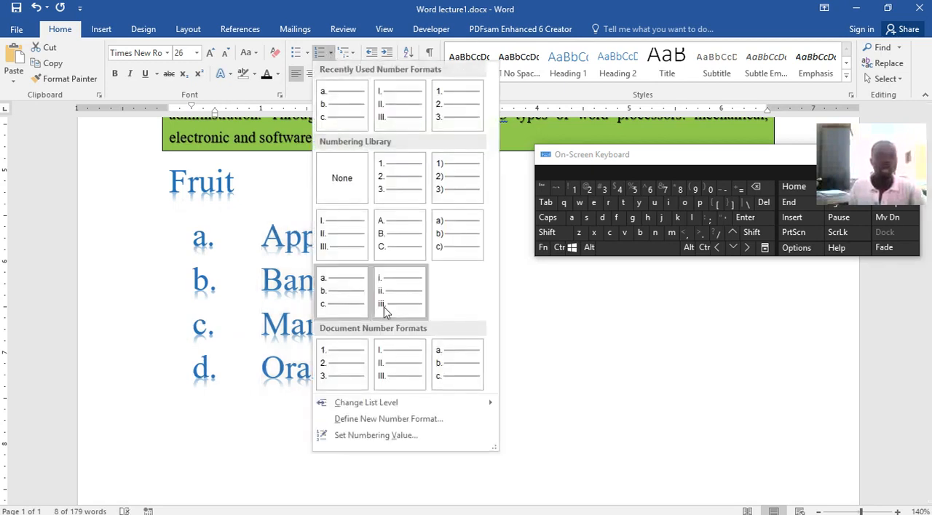
{"action": "left_click", "coordinate": [404, 361]}
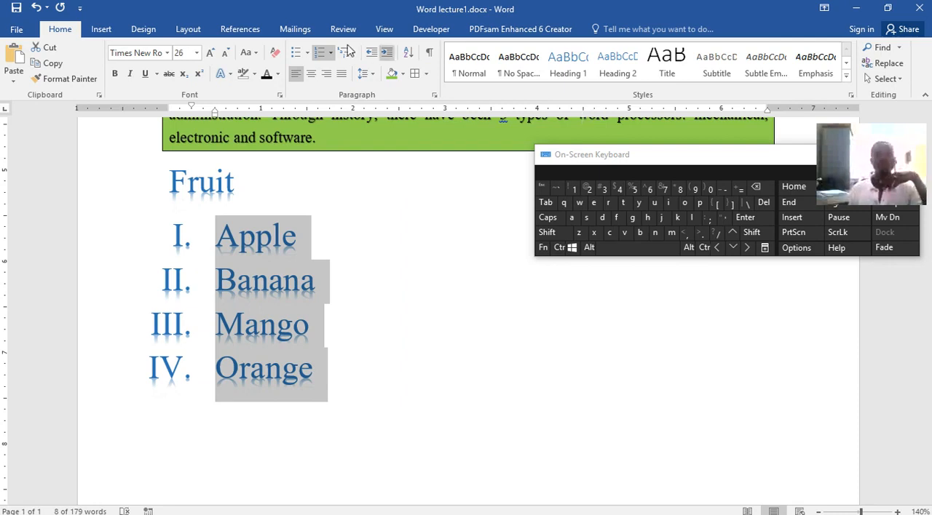
Review the fruit list's indents and spacing in the Paragraph settings and close them without changes.
{"action": "left_click", "coordinate": [434, 94]}
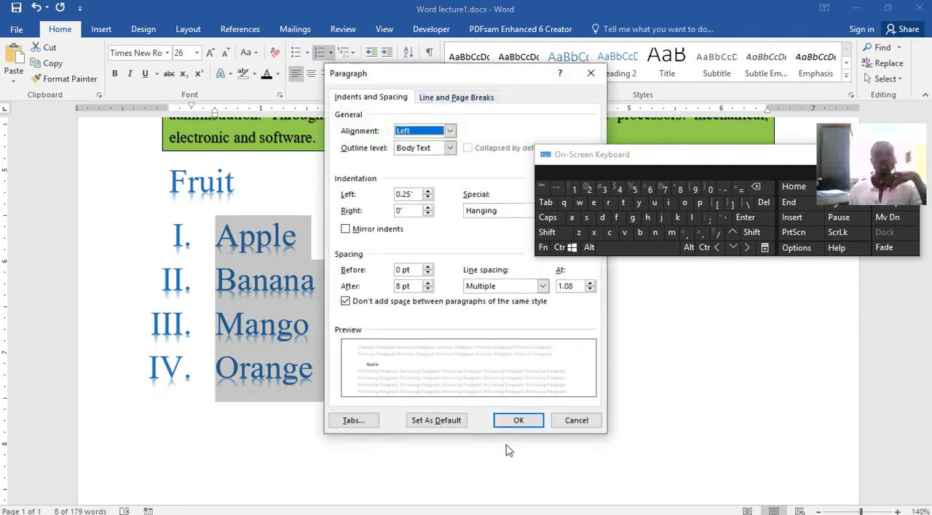
{"action": "left_click", "coordinate": [573, 421]}
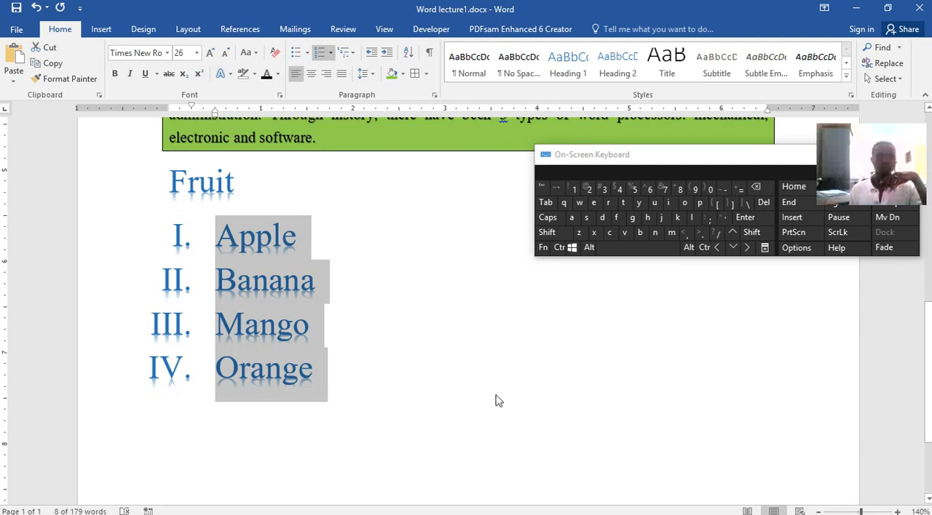
Try the Heading 1 style on the Orange line and switch it to the Normal style.
{"action": "left_click", "coordinate": [376, 375]}
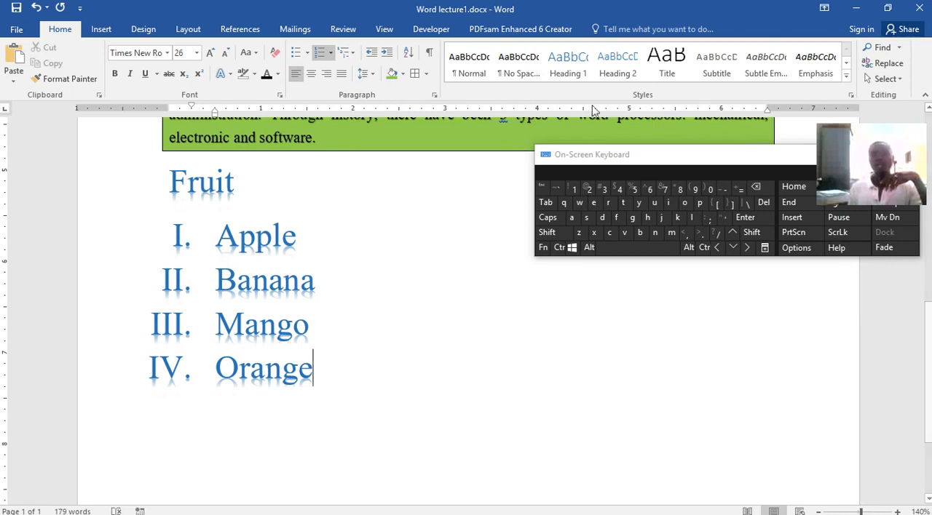
{"action": "left_click", "coordinate": [567, 64]}
{"action": "left_click", "coordinate": [465, 65]}
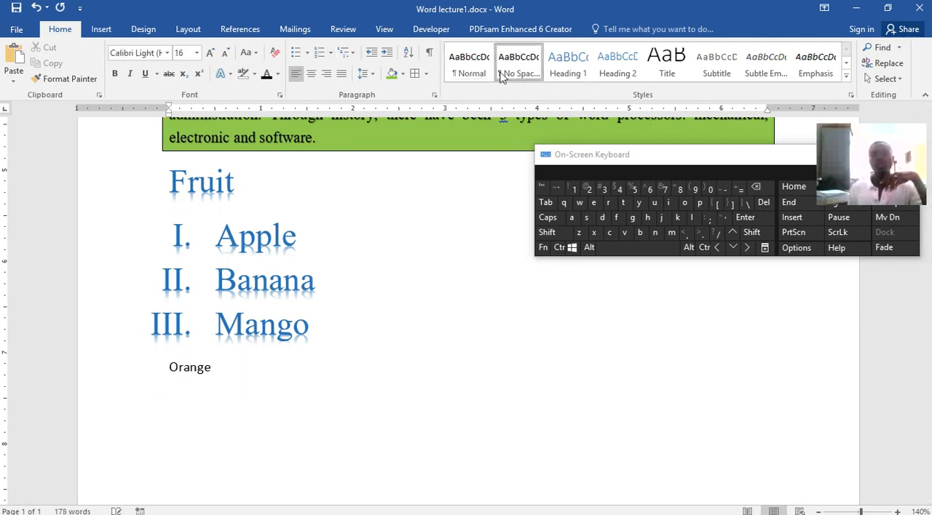
Try the Title and Subtitle styles on the Orange line and settle on Subtle Emphasis.
{"action": "left_click", "coordinate": [681, 65]}
{"action": "left_click", "coordinate": [766, 72]}
{"action": "left_click", "coordinate": [815, 64]}
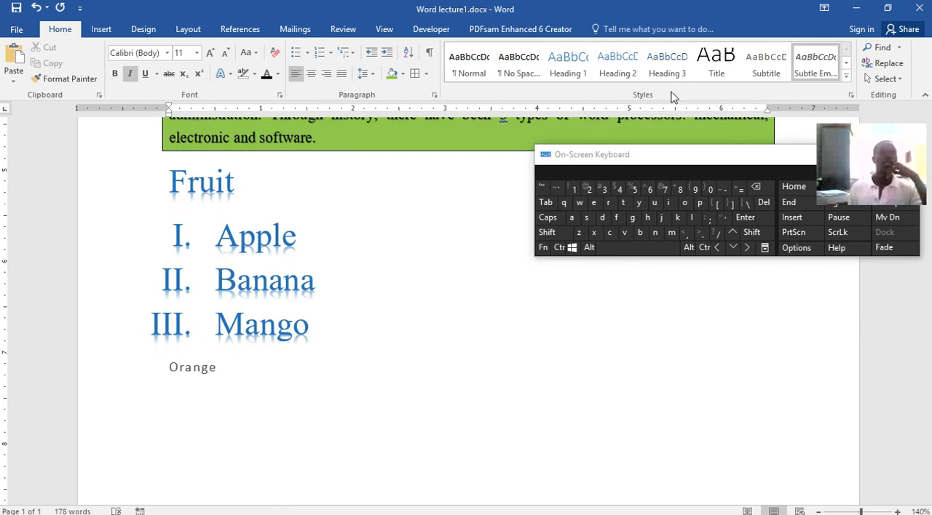
Look through the built-in cover page designs and the additional ones from Office.com without inserting any.
{"action": "left_click", "coordinate": [102, 32]}
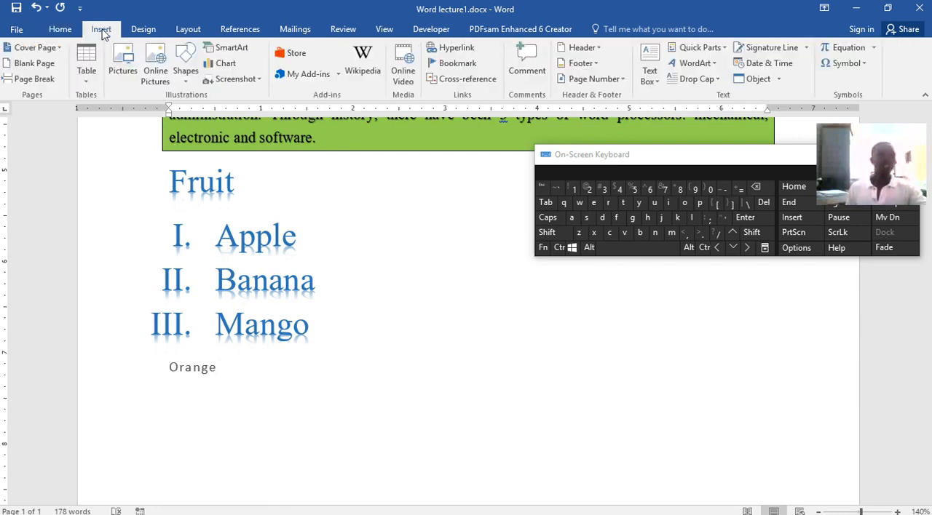
{"action": "left_click", "coordinate": [60, 48]}
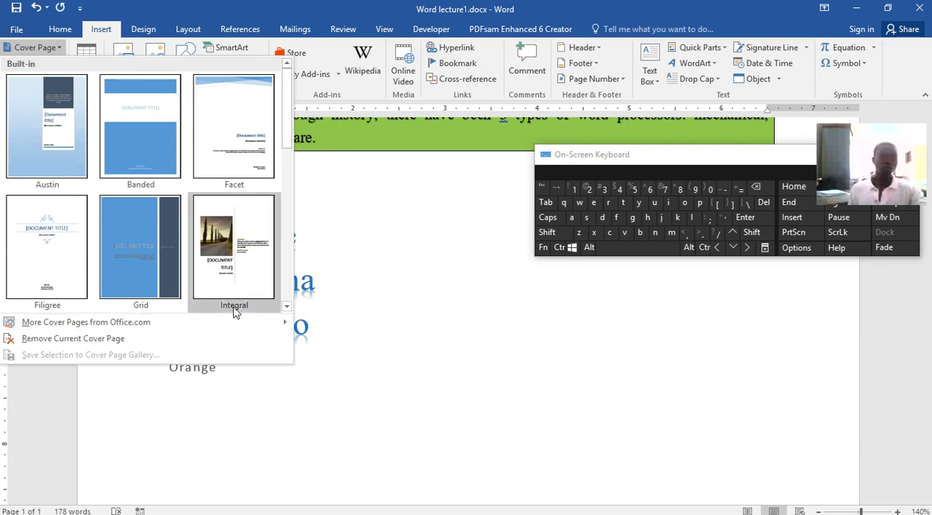
{"action": "mouse_move", "coordinate": [94, 322]}
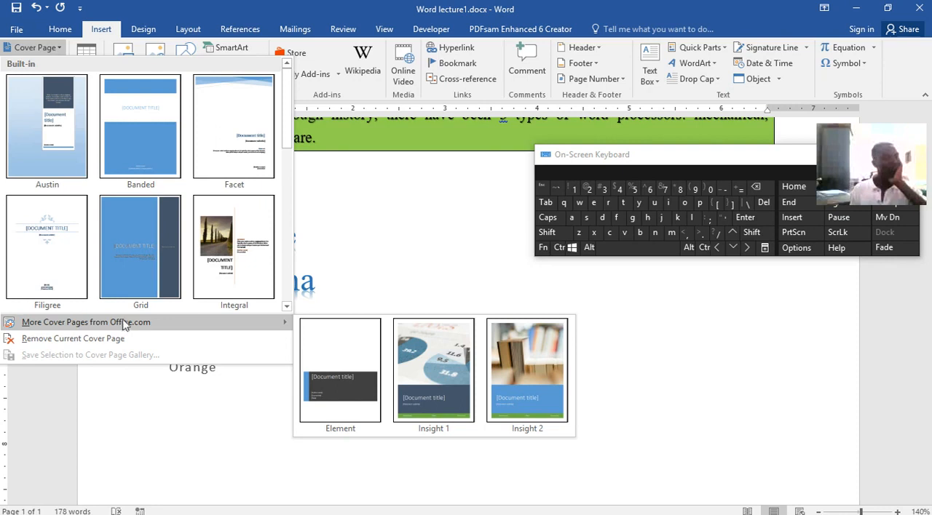
{"action": "left_click", "coordinate": [97, 34]}
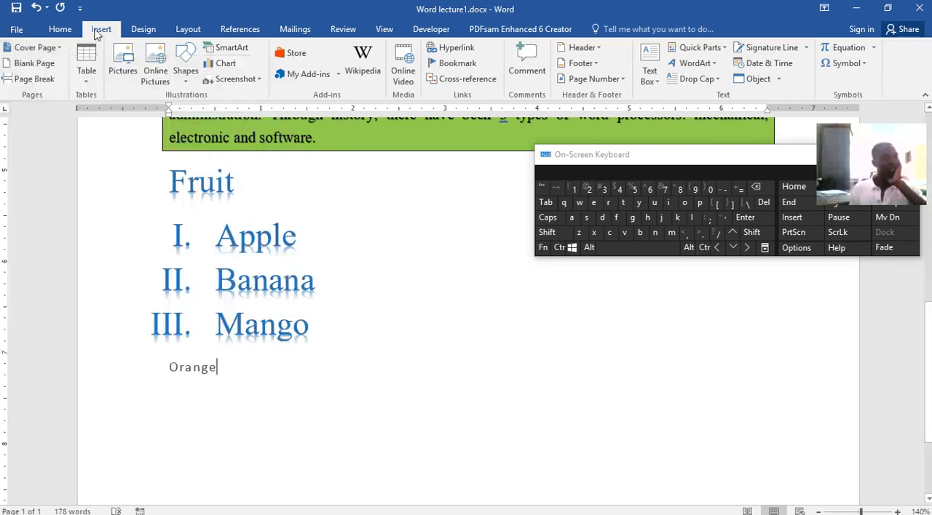
Insert a blank page after the Orange line and undo the insertion.
{"action": "left_click", "coordinate": [38, 63]}
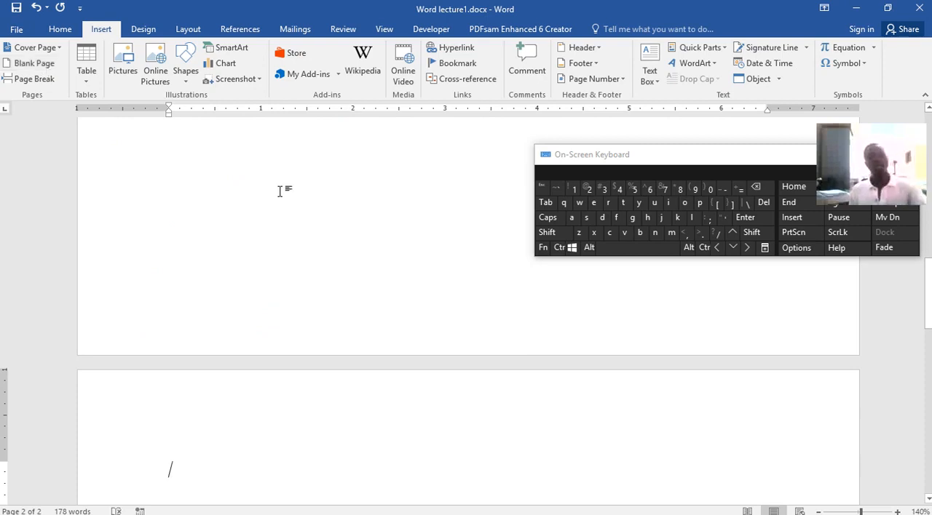
{"action": "left_click", "coordinate": [558, 248]}
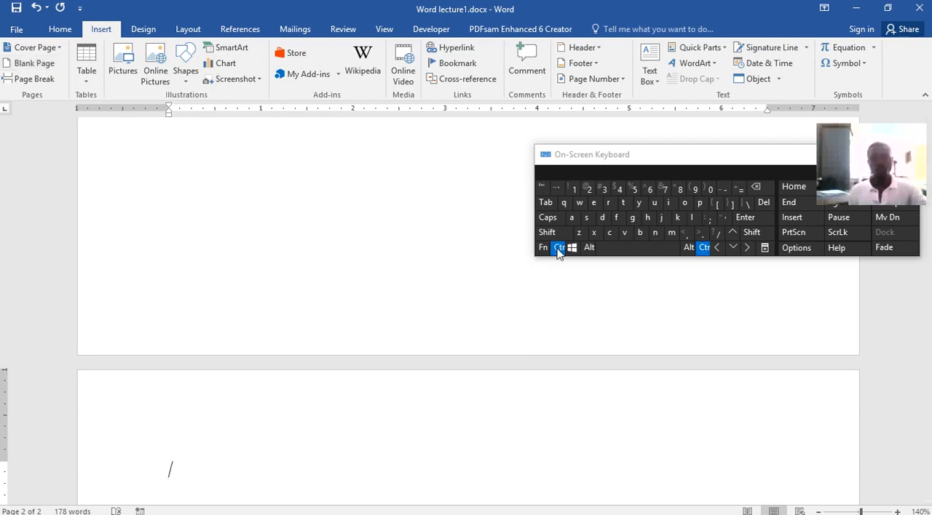
{"action": "left_click", "coordinate": [576, 233]}
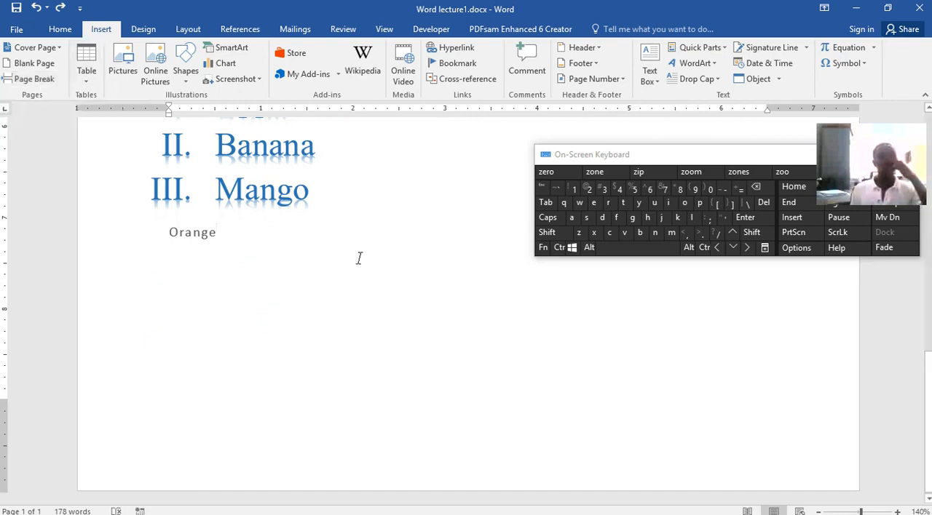
Start a new line below Orange and insert a table with five columns and four rows there.
{"action": "key", "text": "Return"}
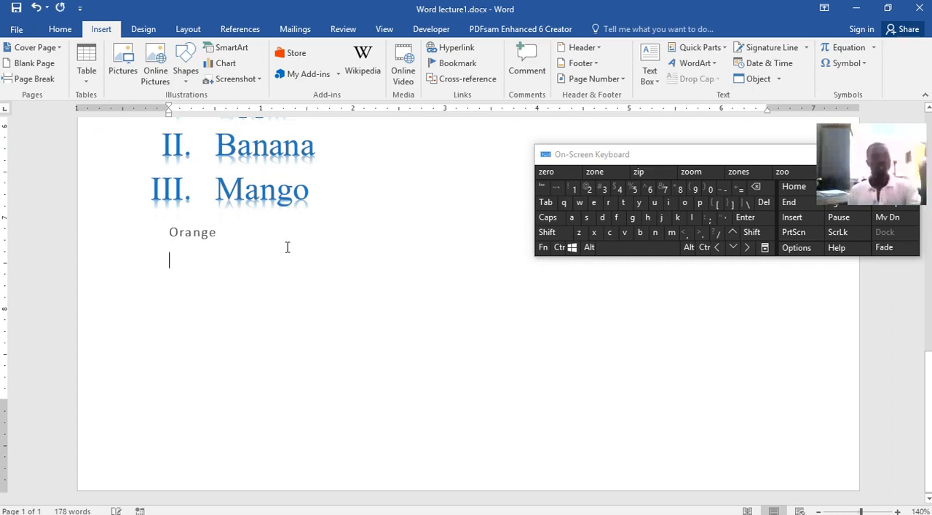
{"action": "left_click", "coordinate": [91, 86]}
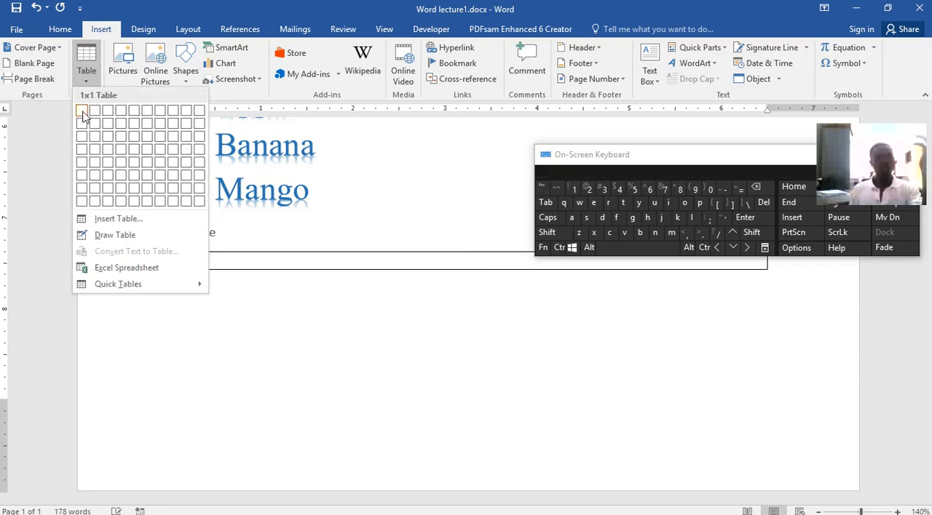
{"action": "left_click_drag", "start_coordinate": [779, 156], "coordinate": [758, 27]}
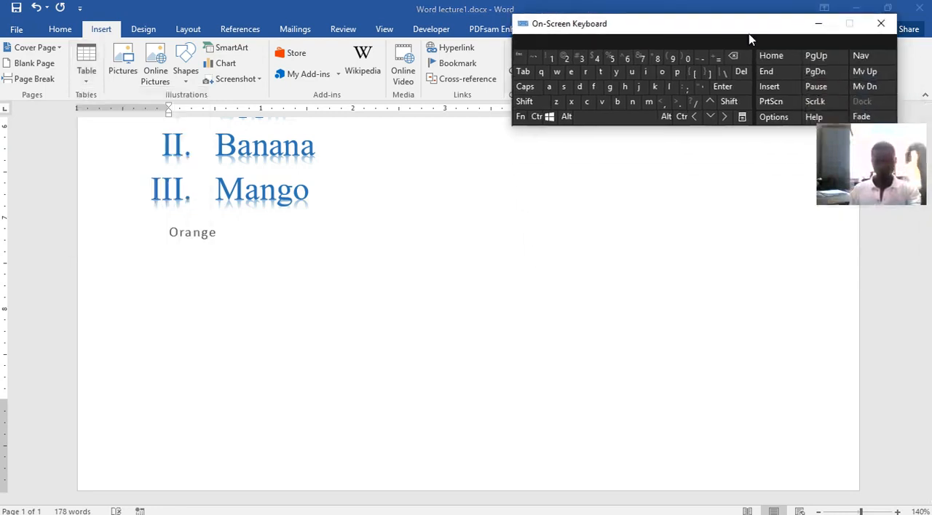
{"action": "left_click", "coordinate": [84, 87]}
{"action": "left_click", "coordinate": [84, 87]}
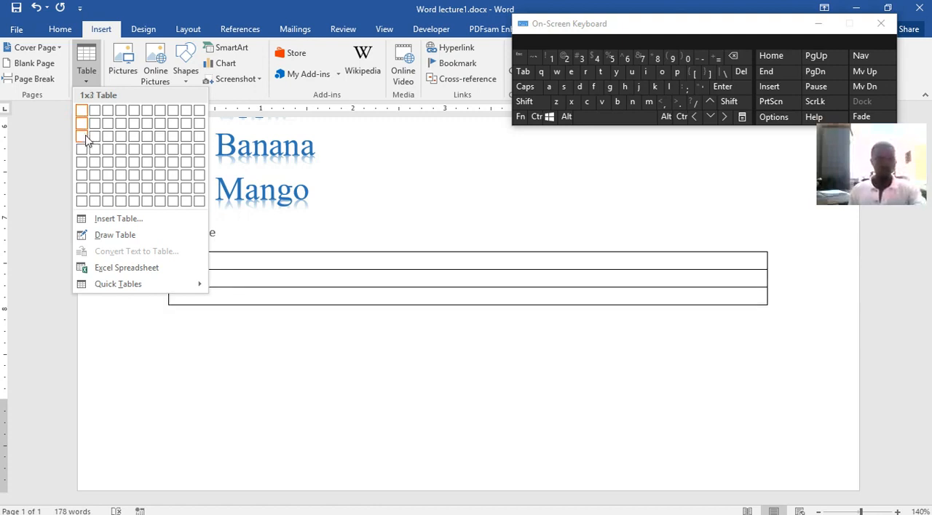
{"action": "left_click", "coordinate": [134, 154]}
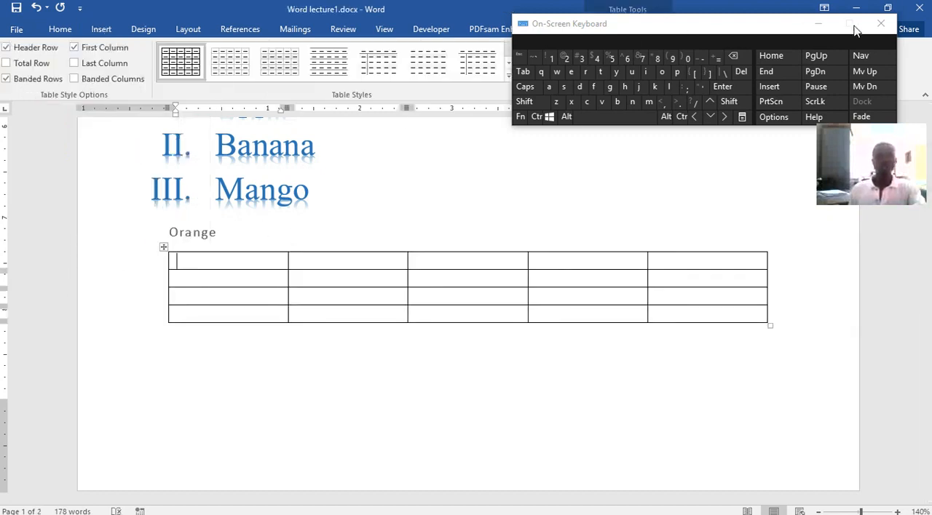
Apply the green dark grid table style with filled header row and first column, keeping the on-screen keyboard clear of the table.
{"action": "left_click_drag", "start_coordinate": [767, 24], "coordinate": [826, 217]}
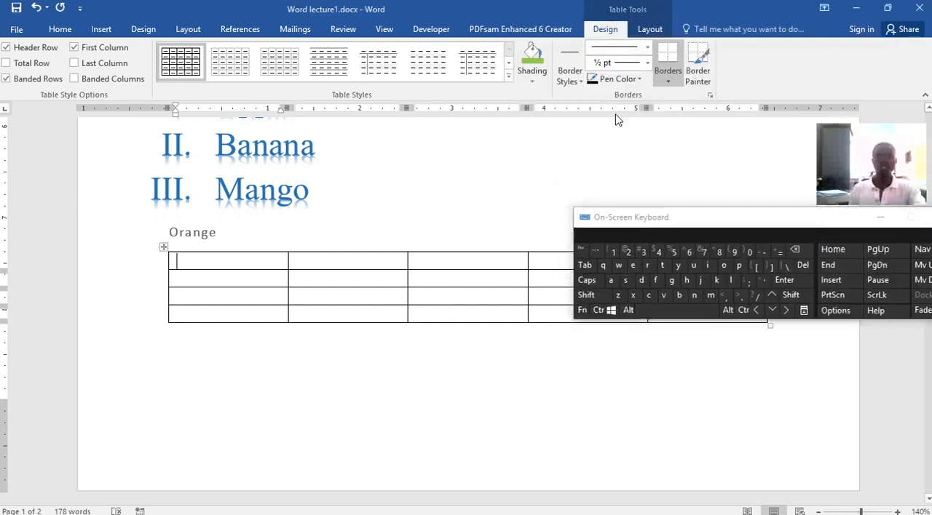
{"action": "left_click", "coordinate": [508, 77]}
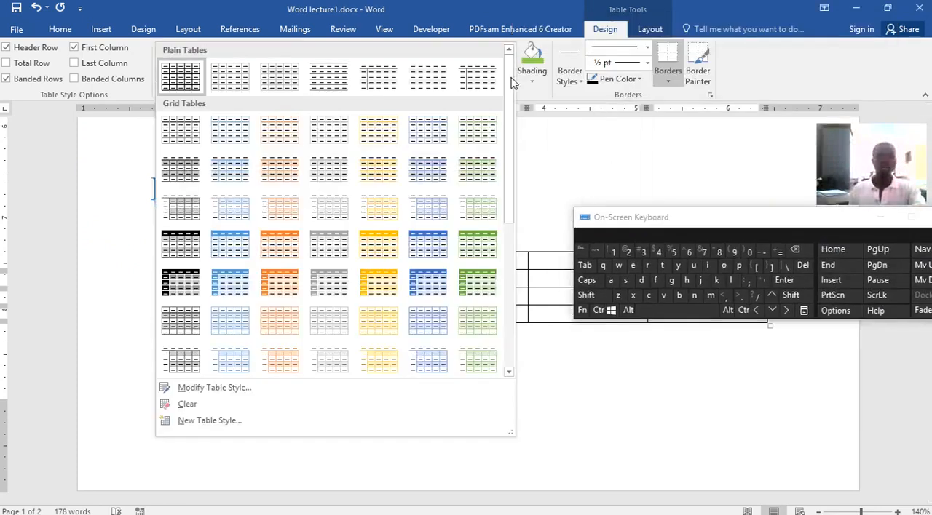
{"action": "left_click", "coordinate": [468, 286]}
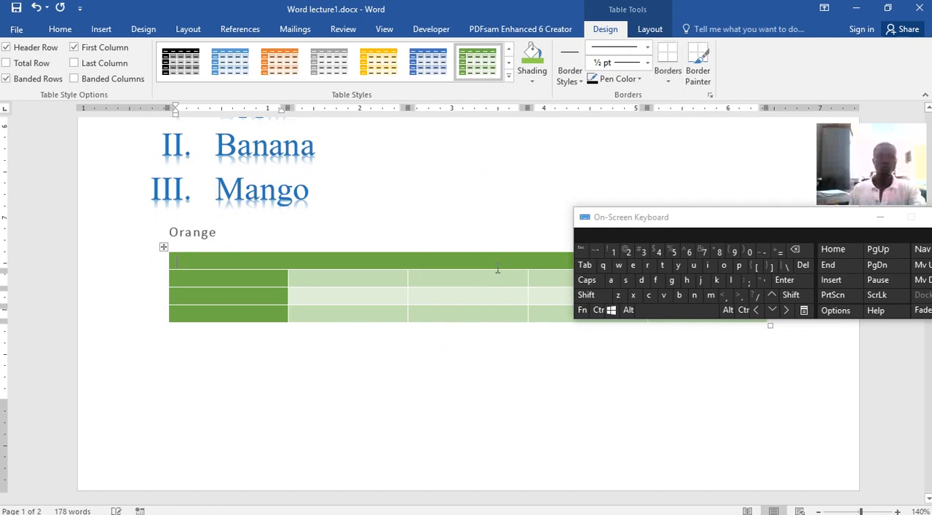
{"action": "left_click_drag", "start_coordinate": [693, 217], "coordinate": [682, 298]}
{"action": "left_click_drag", "start_coordinate": [679, 358], "coordinate": [676, 373]}
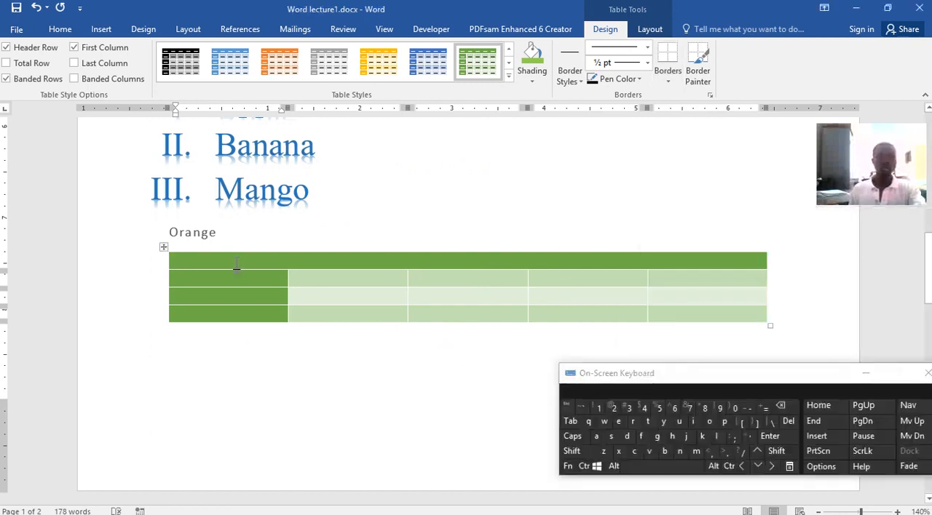
Fill the table's header row with Heading, Heading 2, Heading 3, Heading 4 and Heading 5.
{"action": "type", "text": "He"}
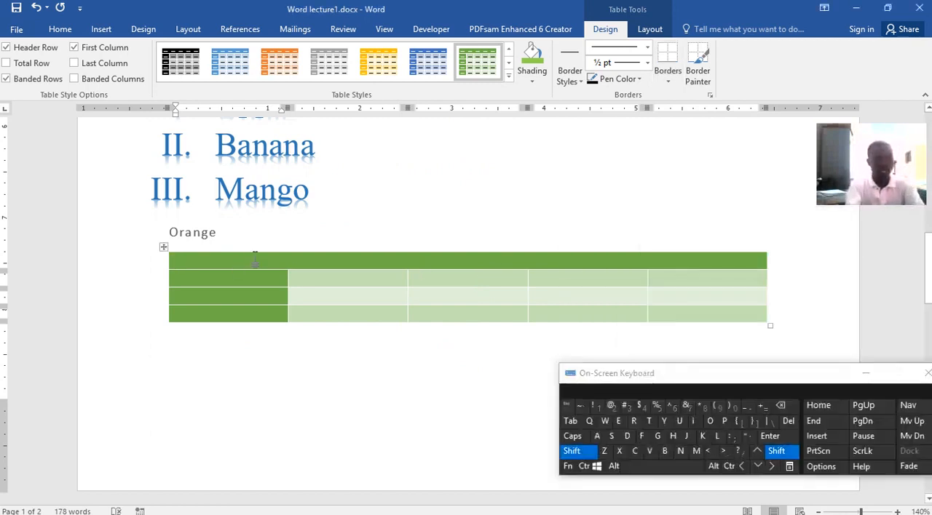
{"action": "type", "text": "ading"}
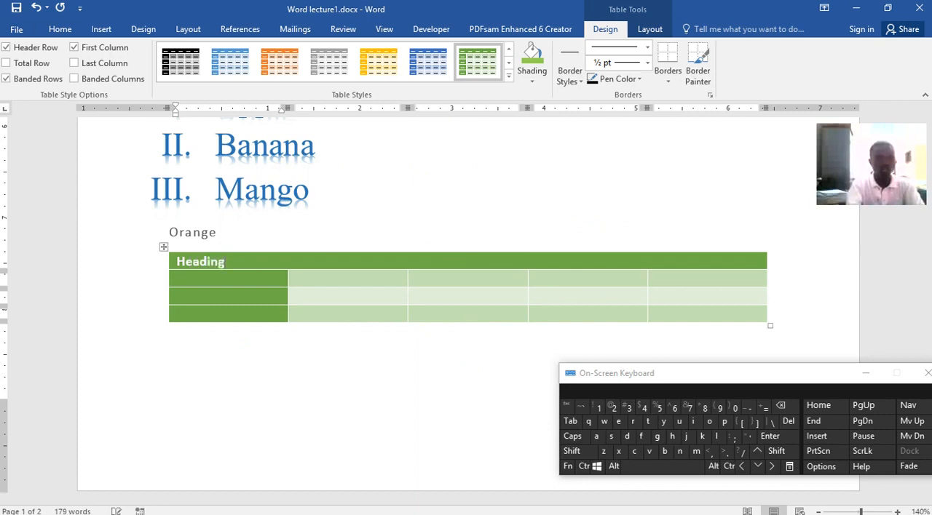
{"action": "key", "text": "Tab"}
{"action": "type", "text": "Headin"}
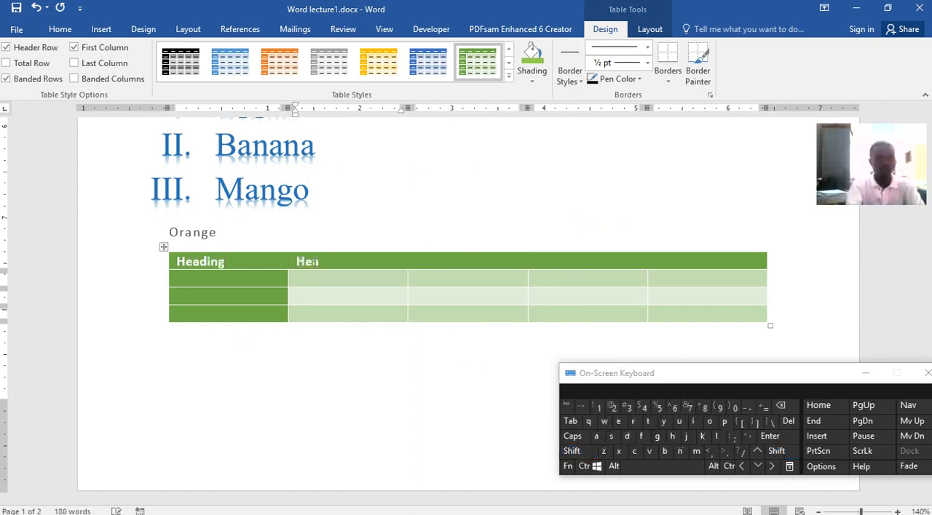
{"action": "type", "text": "g 2"}
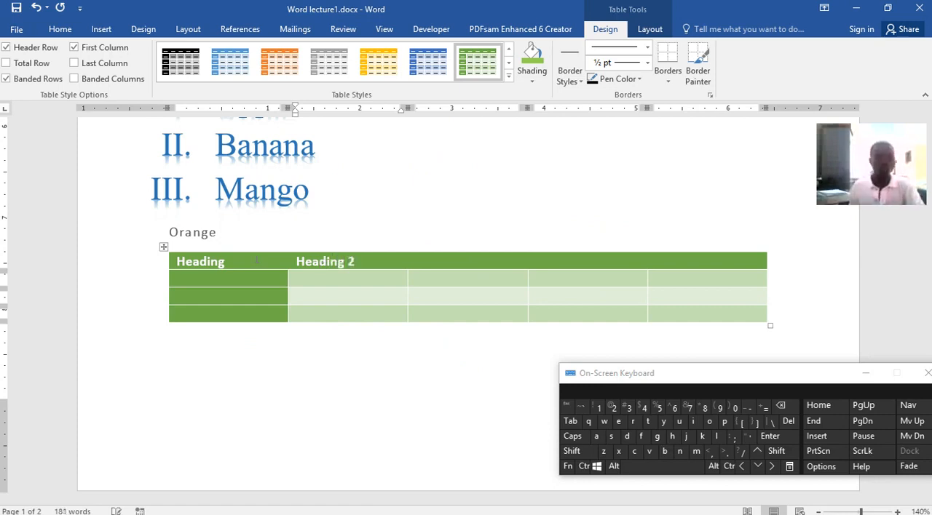
{"action": "key", "text": "Tab"}
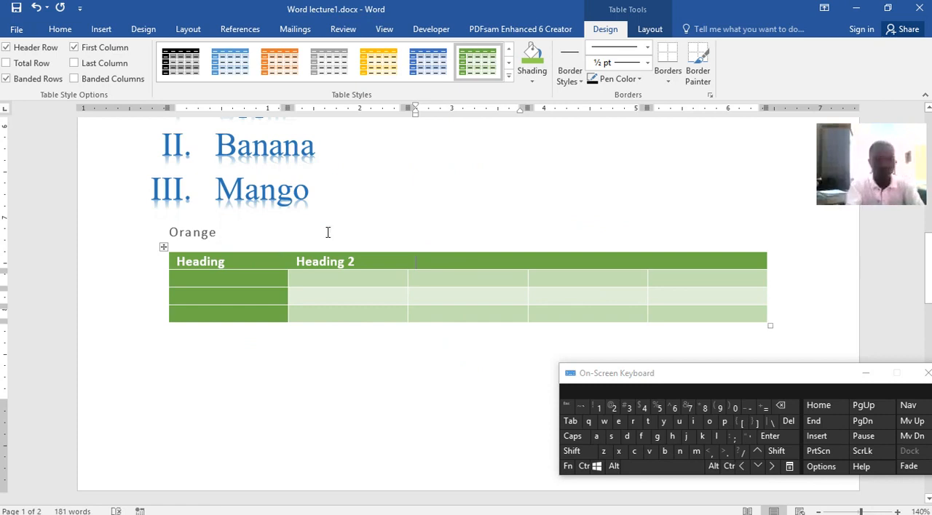
{"action": "type", "text": "He"}
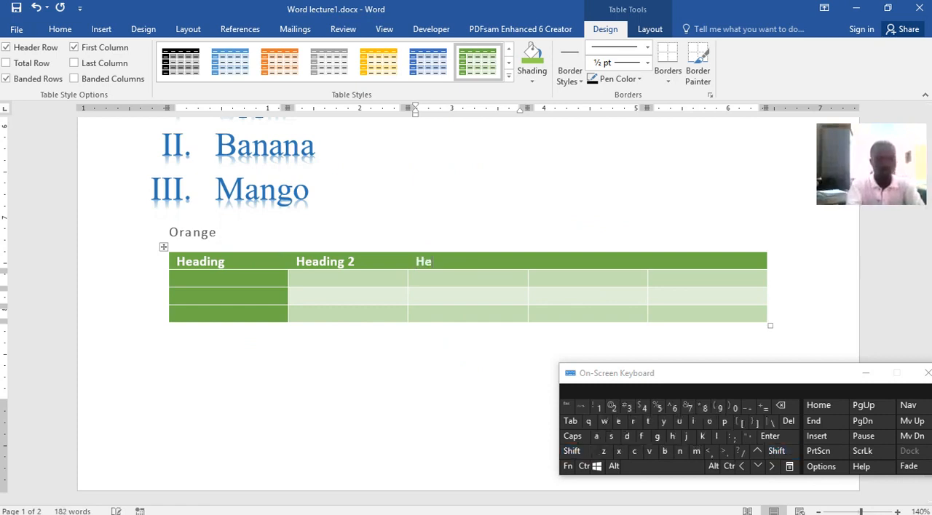
{"action": "type", "text": "ading 3"}
{"action": "key", "text": "Tab"}
{"action": "type", "text": "He"}
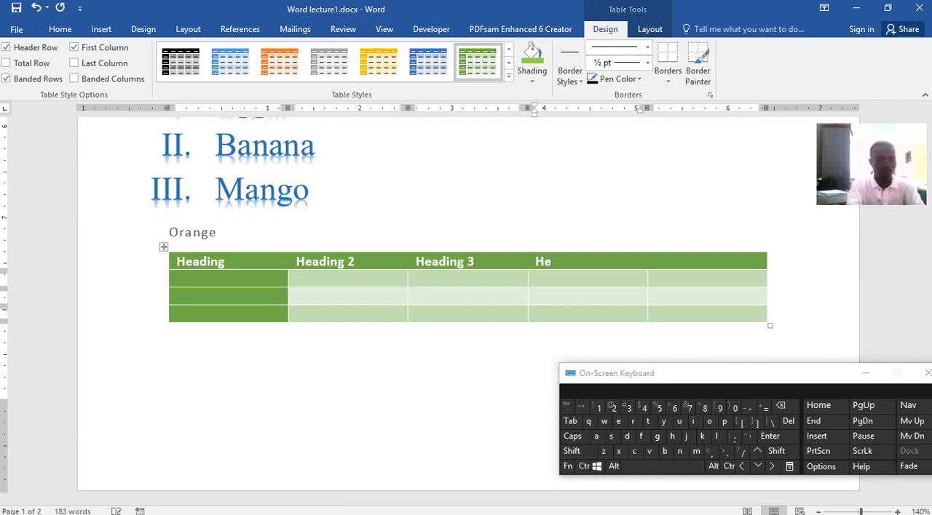
{"action": "type", "text": "ading 4"}
{"action": "key", "text": "Tab"}
{"action": "type", "text": "Heading 5"}
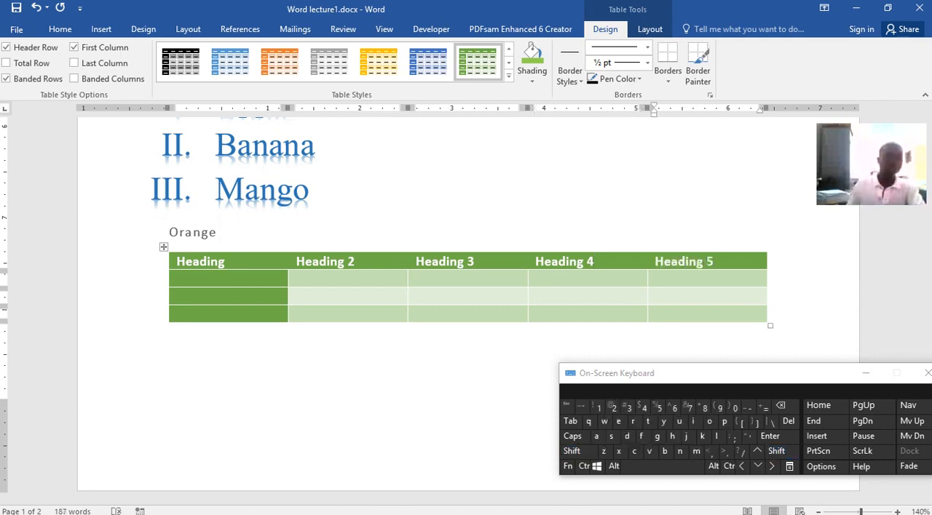
Enter Data, Data2 and Data3 in the first three cells of the table's second row.
{"action": "left_click", "coordinate": [228, 284]}
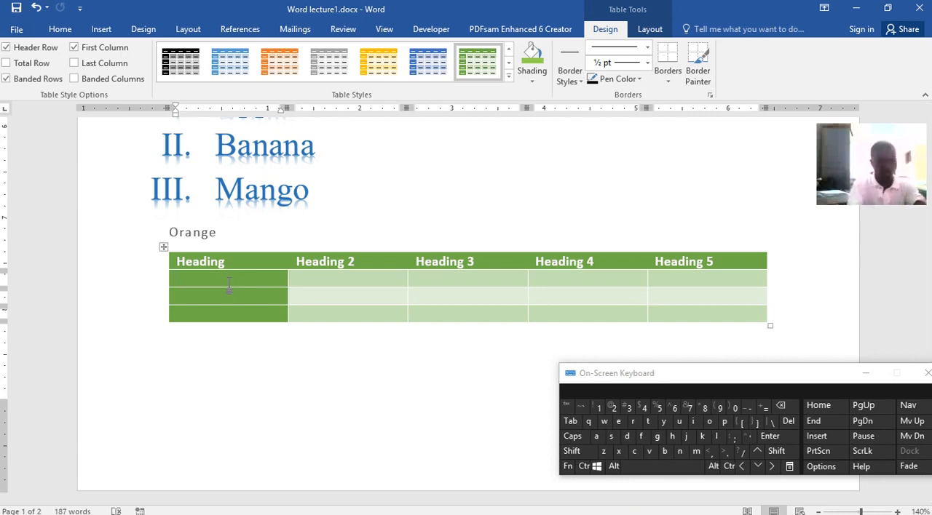
{"action": "type", "text": "Data"}
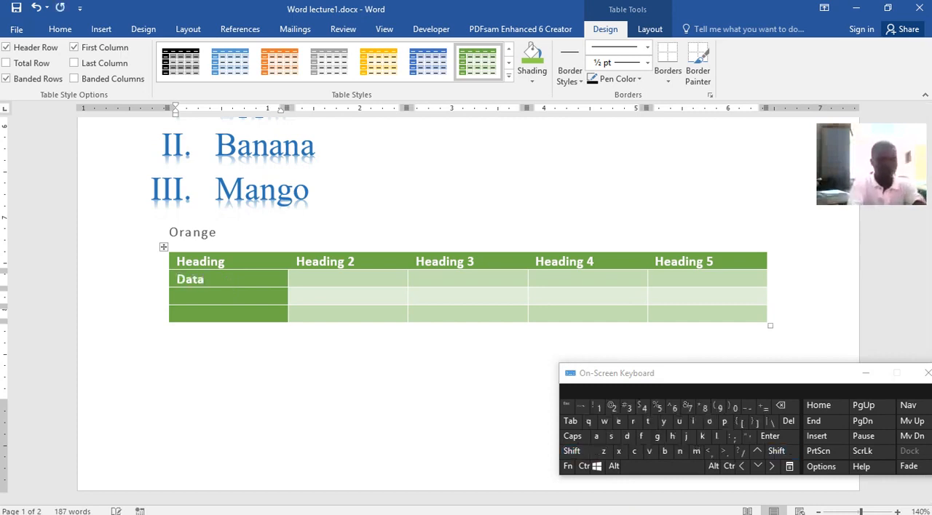
{"action": "type", "text": "1"}
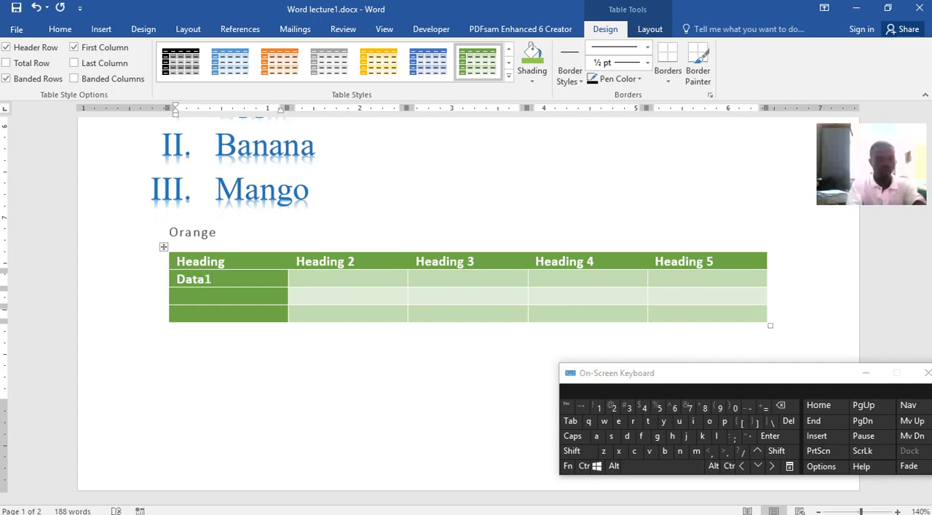
{"action": "key", "text": "Tab"}
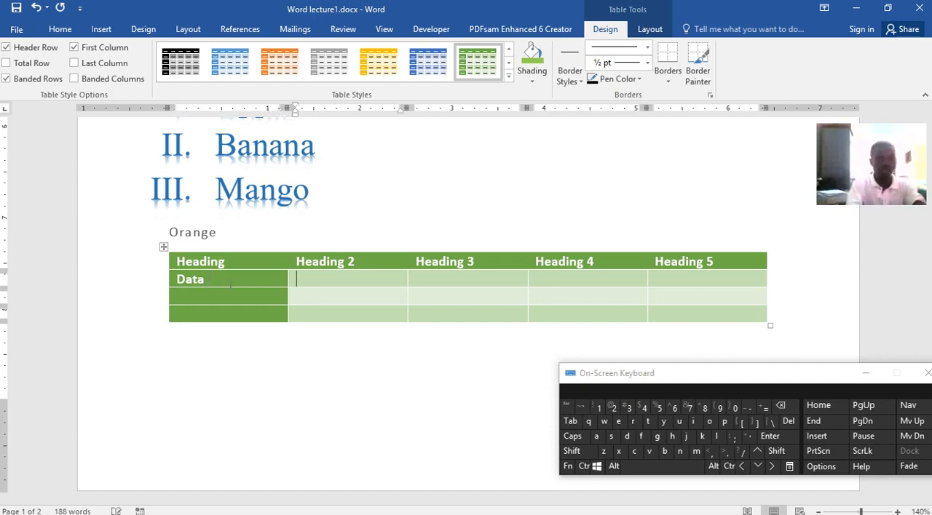
{"action": "type", "text": "Data"}
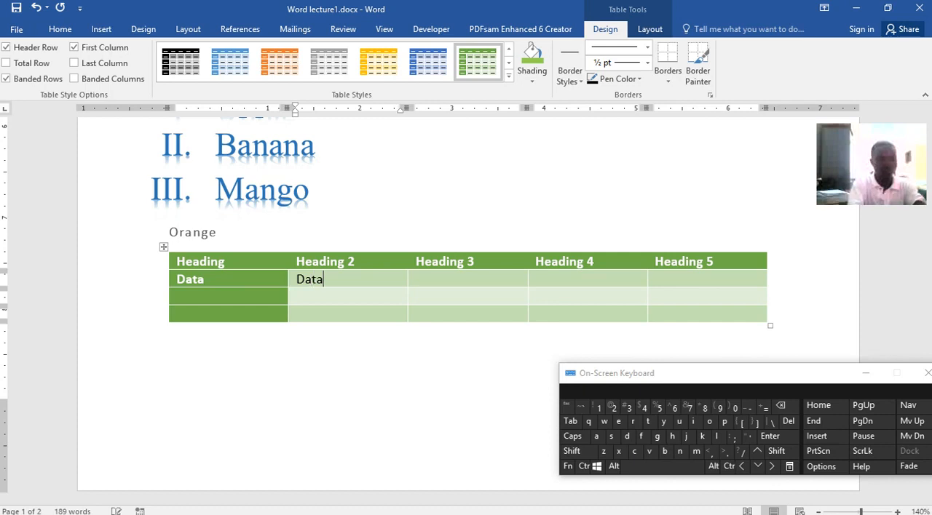
{"action": "type", "text": "2"}
{"action": "key", "text": "Tab"}
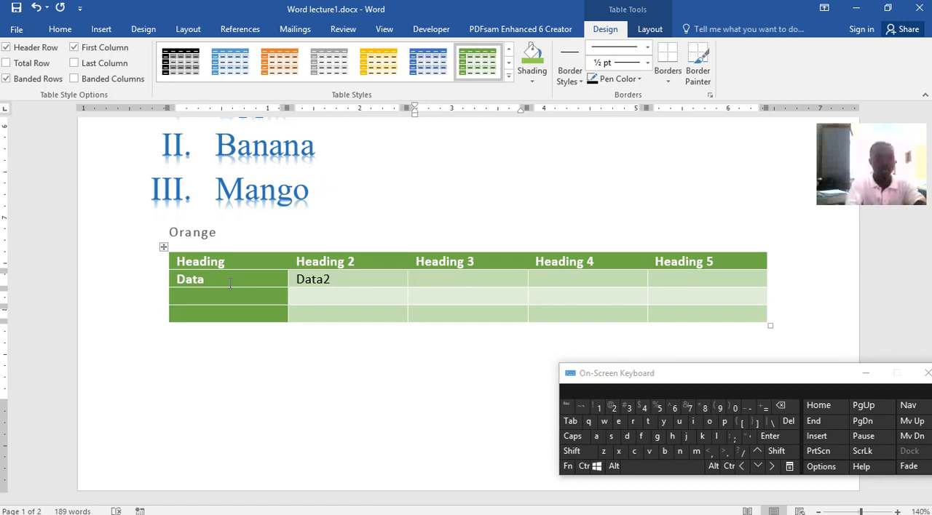
{"action": "type", "text": "Dat2"}
{"action": "key", "text": "BackSpace"}
{"action": "type", "text": "a3"}
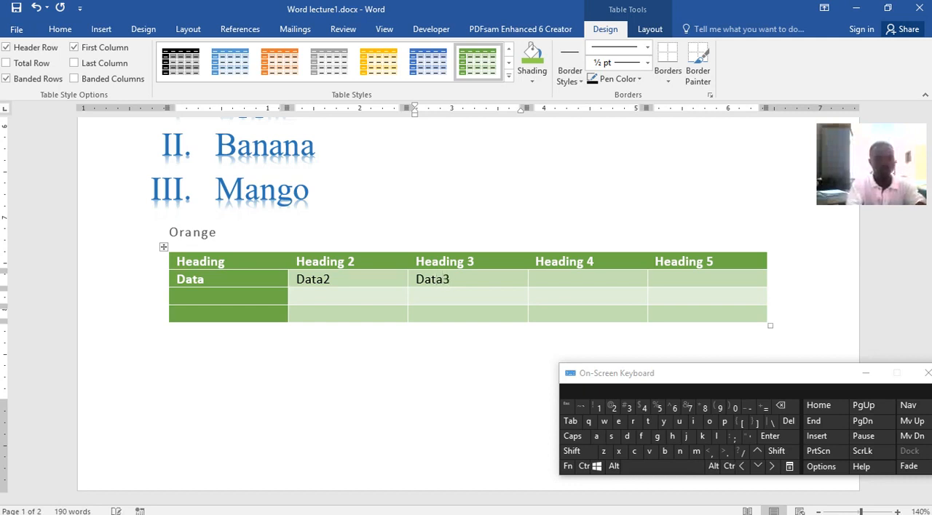
Enter Data4 and Data5 in the last two cells of the table's second row.
{"action": "key", "text": "Tab"}
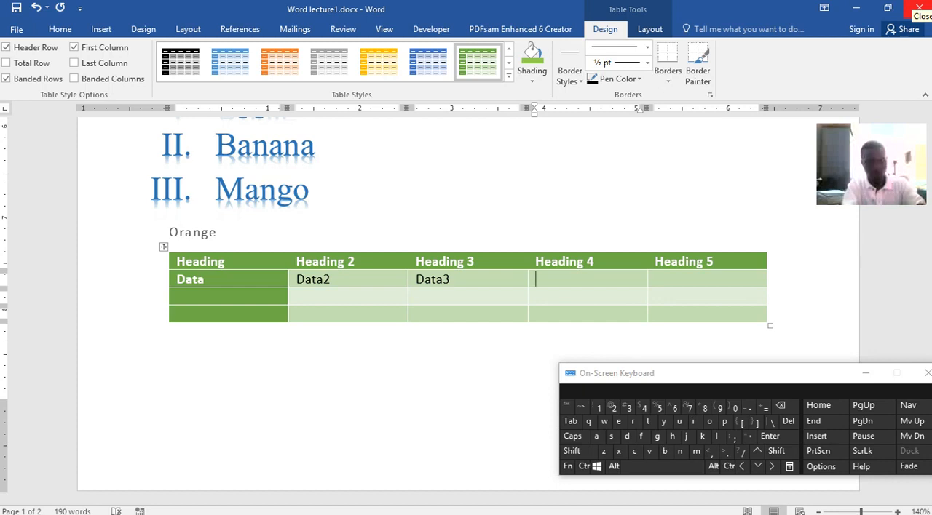
{"action": "type", "text": "Data4"}
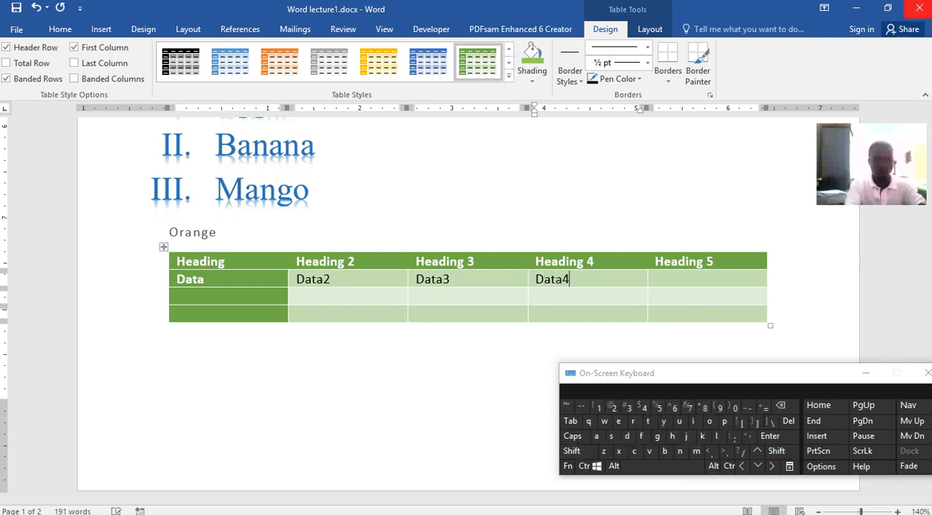
{"action": "key", "text": "Tab"}
{"action": "type", "text": "D"}
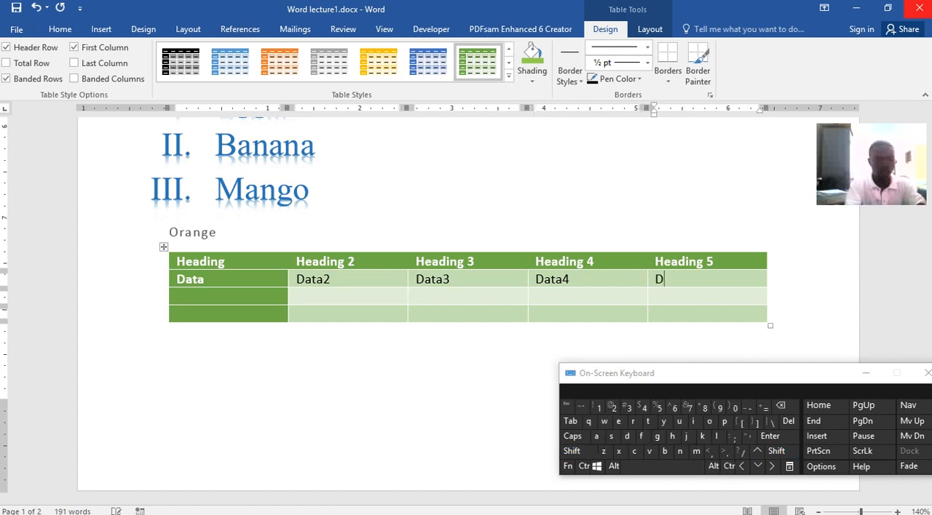
{"action": "type", "text": "ata5"}
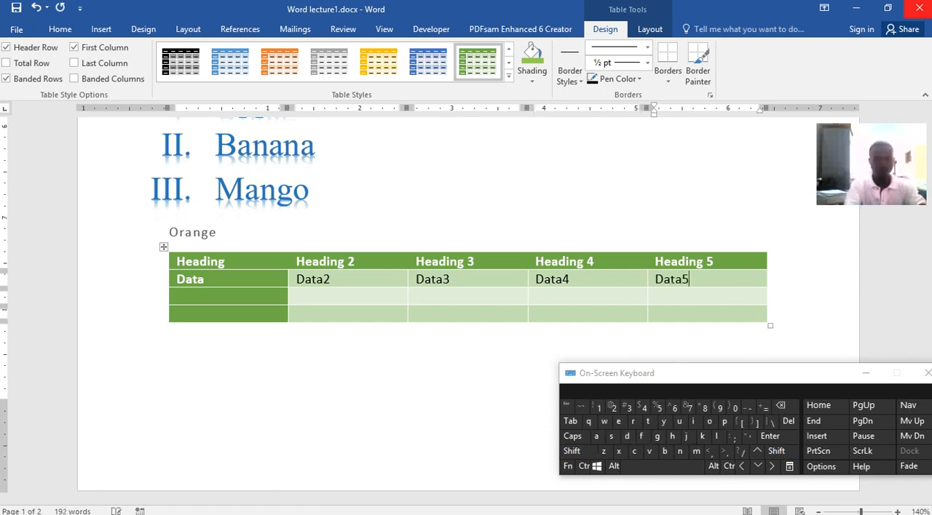
Enter Row and Row2 in the first two cells of the table's third row.
{"action": "left_click", "coordinate": [275, 297]}
{"action": "type", "text": "Row"}
{"action": "left_click", "coordinate": [302, 297]}
{"action": "type", "text": "Row"}
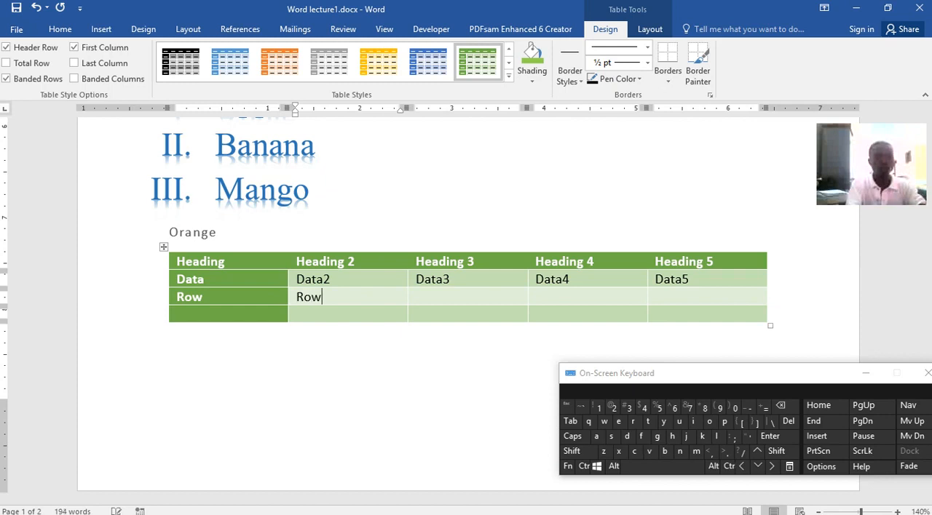
{"action": "type", "text": "1"}
{"action": "type", "text": "2"}
Enter Row3, Row4 and Row5 in the remaining cells of the table's third row.
{"action": "key", "text": "Tab"}
{"action": "type", "text": "R"}
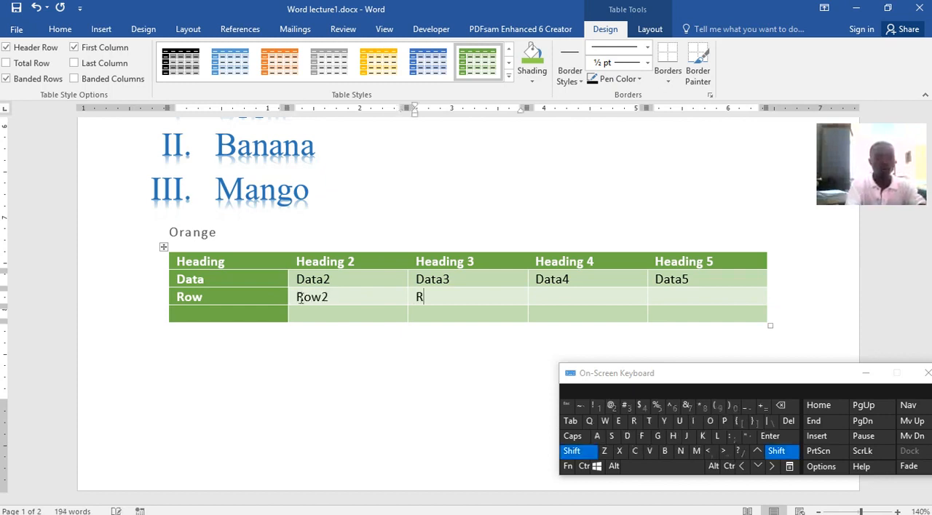
{"action": "type", "text": "ow3"}
{"action": "key", "text": "Tab"}
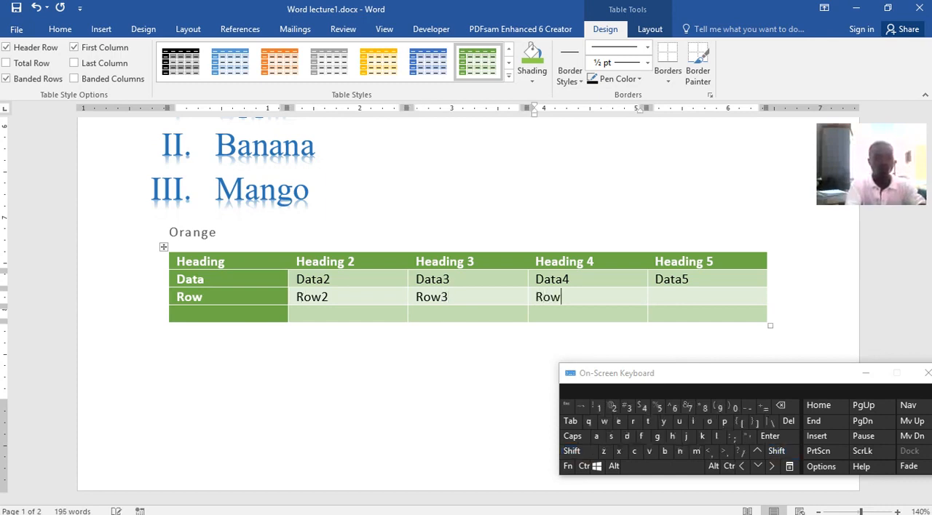
{"action": "key", "text": "Tab"}
{"action": "type", "text": "T"}
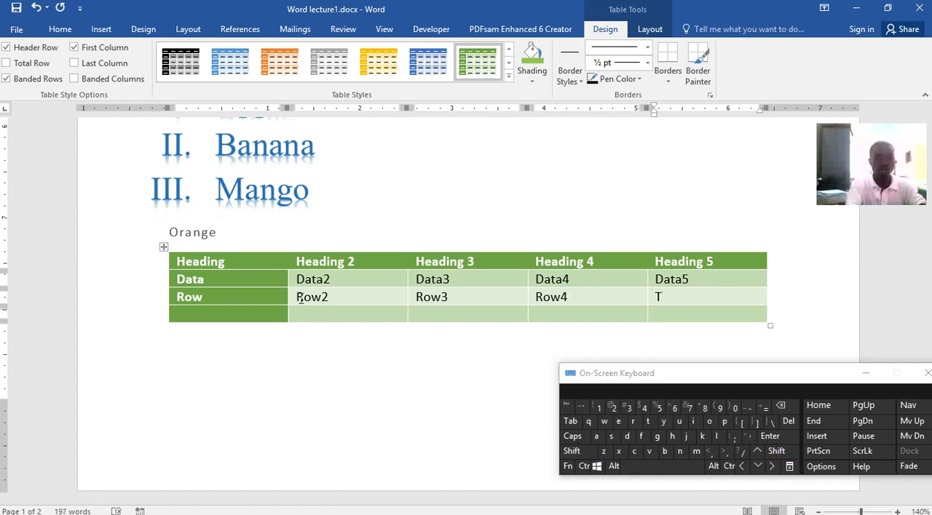
{"action": "type", "text": "o"}
{"action": "key", "text": "BackSpace"}
{"action": "key", "text": "BackSpace"}
{"action": "type", "text": "Row5"}
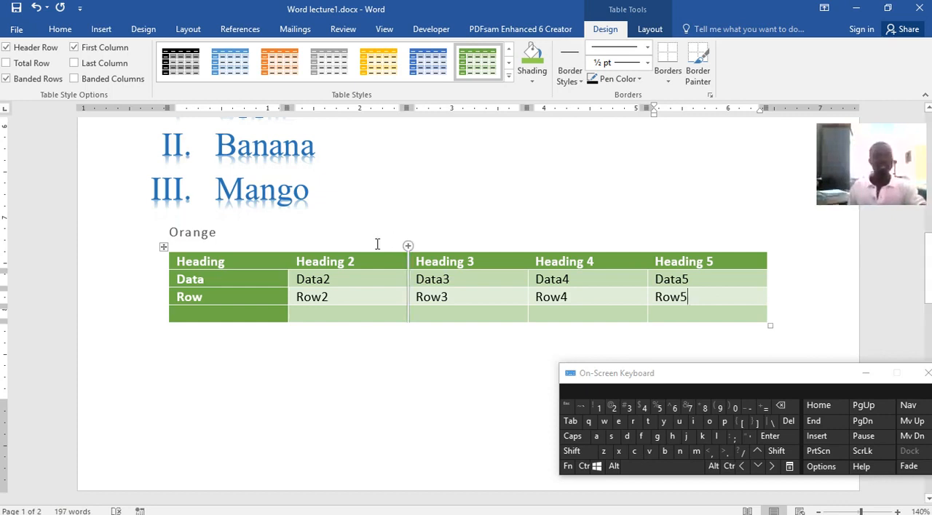
Insert an empty column after the table's first column and an empty row directly below the header row.
{"action": "left_click", "coordinate": [273, 266]}
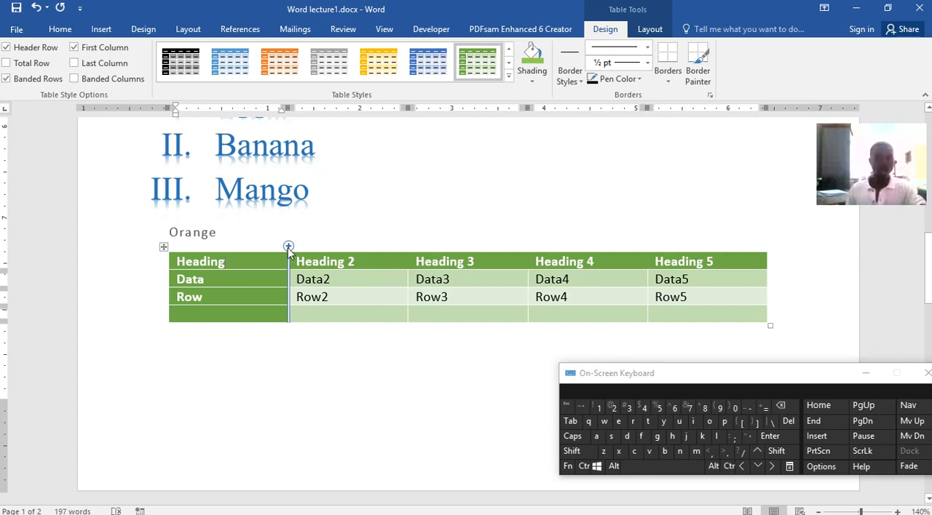
{"action": "left_click", "coordinate": [288, 248]}
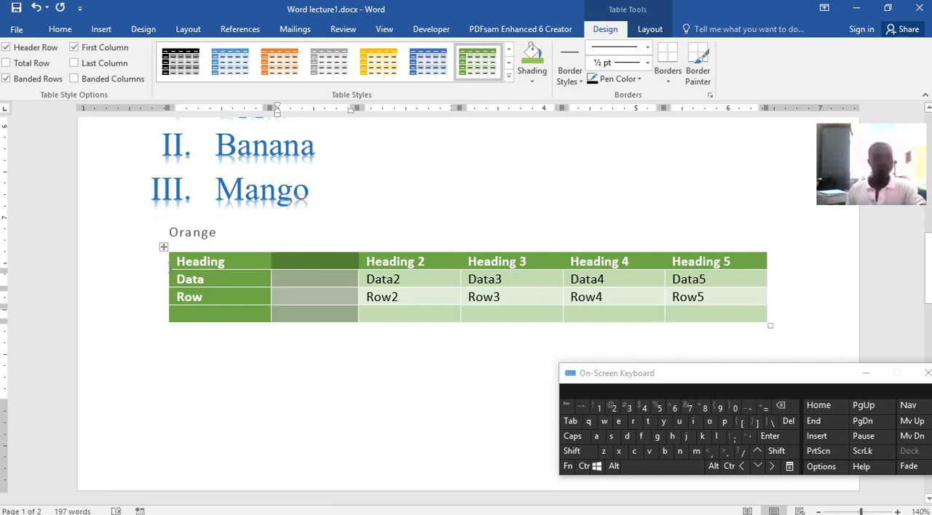
{"action": "left_click", "coordinate": [166, 263]}
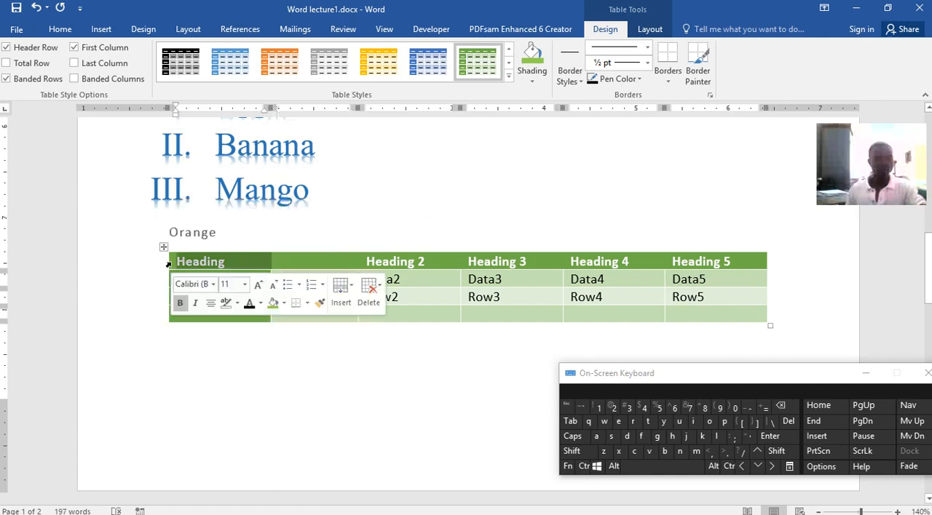
{"action": "mouse_move", "coordinate": [166, 278]}
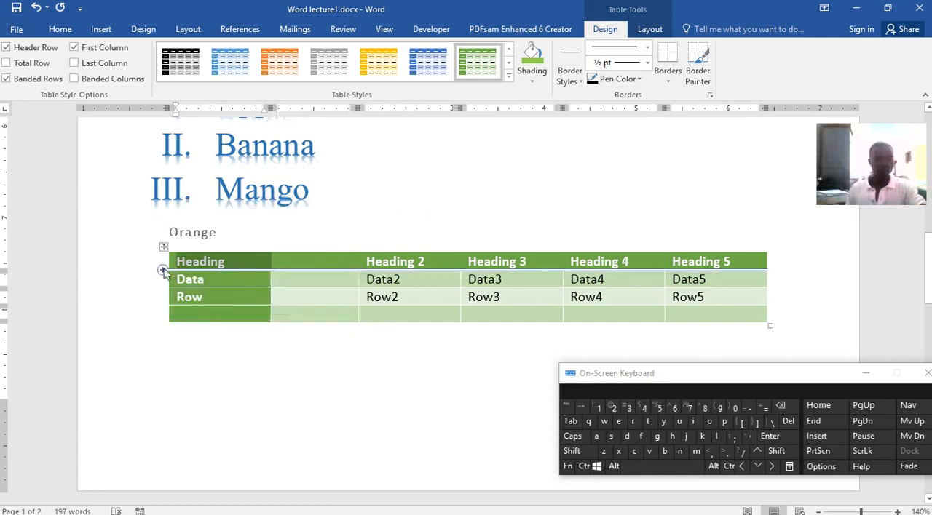
{"action": "left_click", "coordinate": [164, 271]}
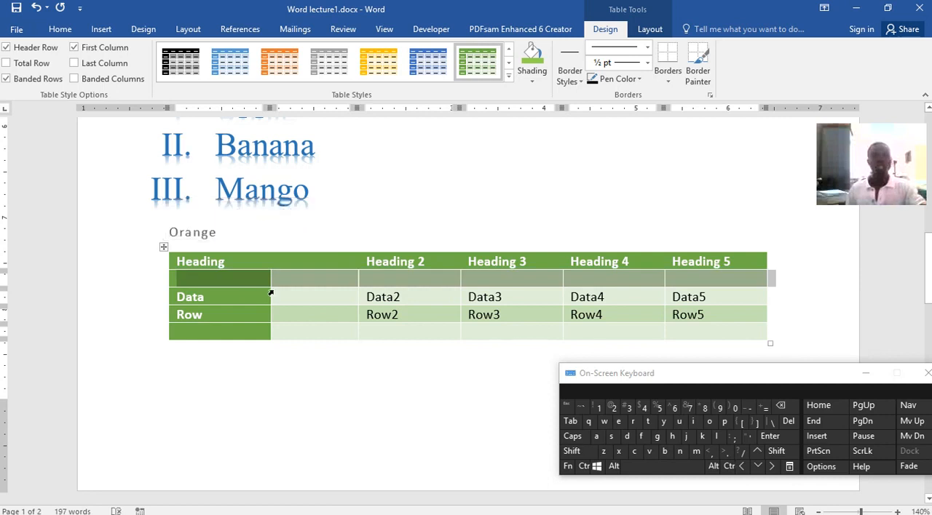
Apply the gold grid table style with a filled header row and banded rows to the whole table.
{"action": "scroll", "coordinate": [560, 327], "scroll_direction": "down", "scroll_amount": 3}
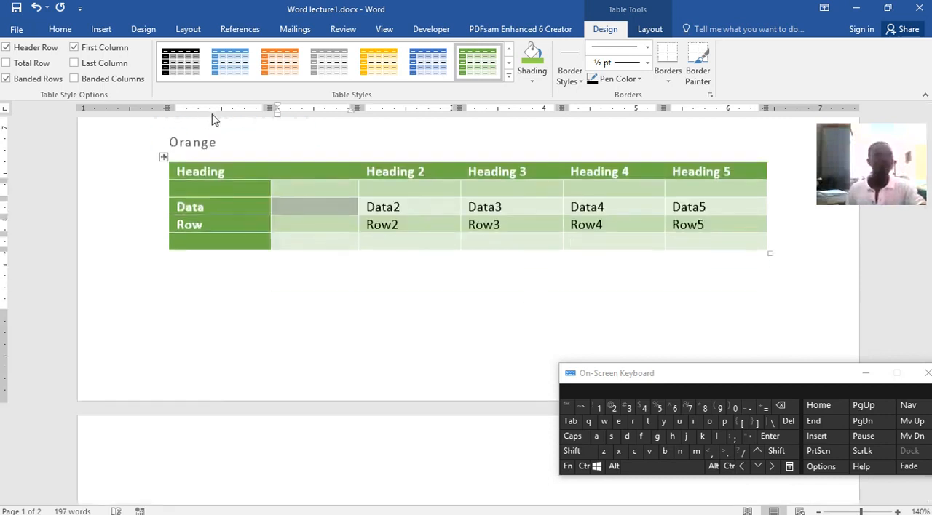
{"action": "left_click", "coordinate": [98, 32]}
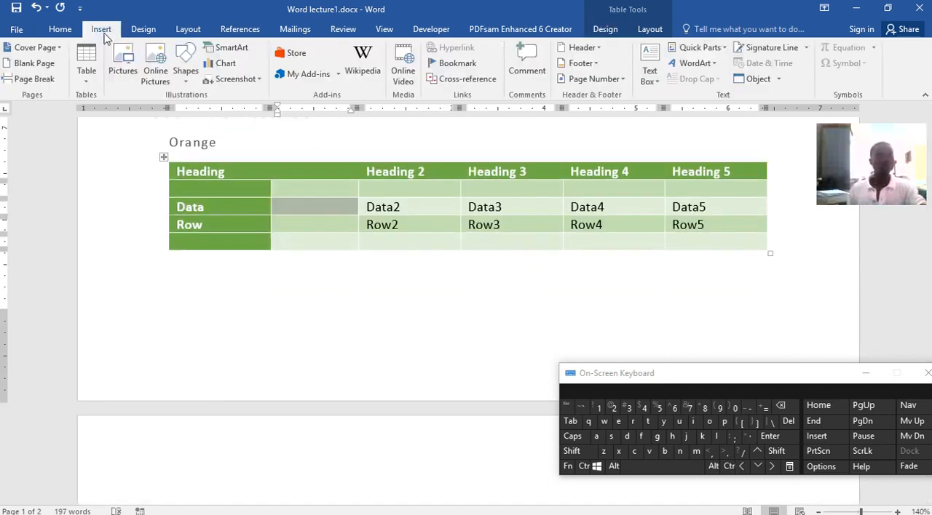
{"action": "left_click", "coordinate": [453, 208]}
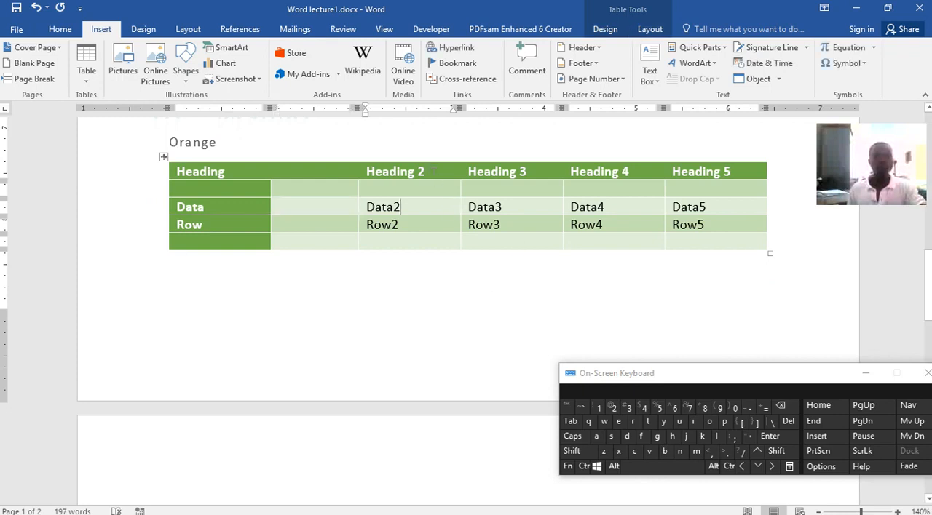
{"action": "left_click", "coordinate": [434, 160]}
{"action": "left_click", "coordinate": [265, 155]}
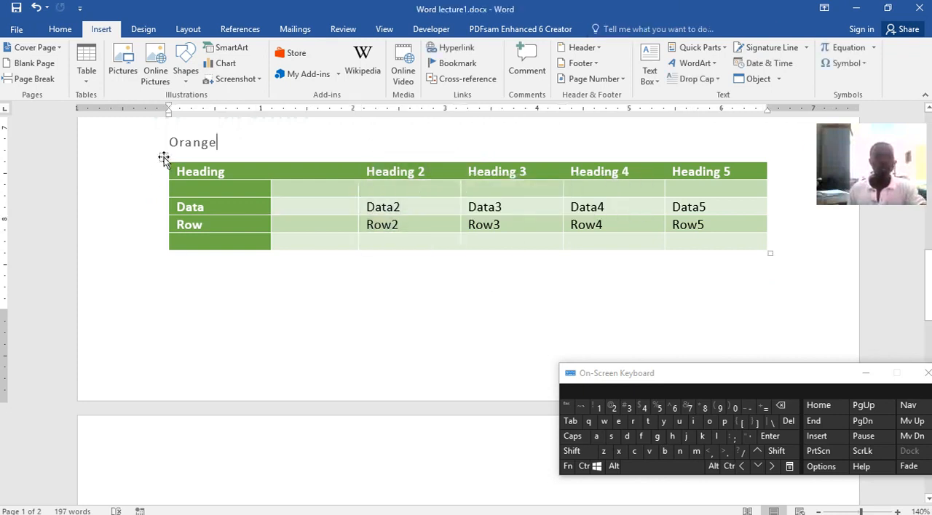
{"action": "left_click", "coordinate": [164, 157]}
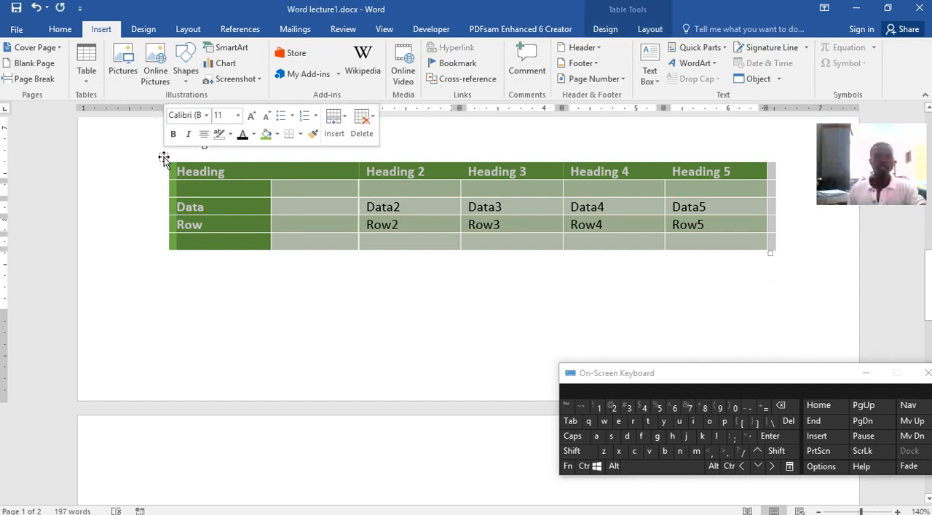
{"action": "left_click", "coordinate": [640, 36]}
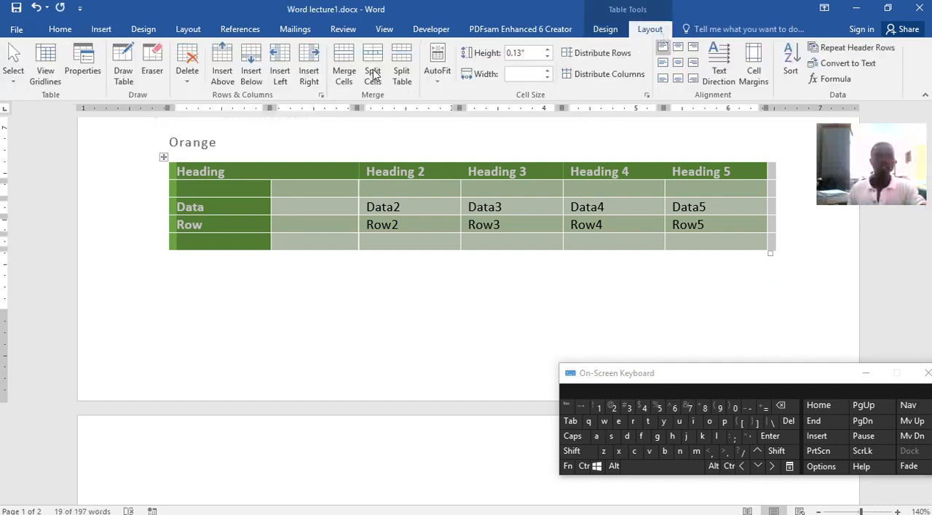
{"action": "left_click", "coordinate": [609, 31]}
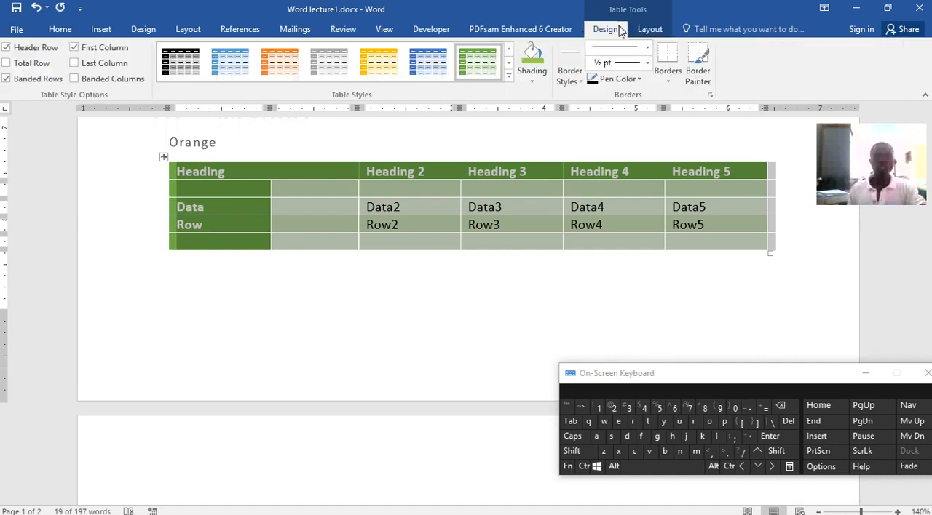
{"action": "left_click", "coordinate": [509, 77]}
{"action": "left_click", "coordinate": [383, 251]}
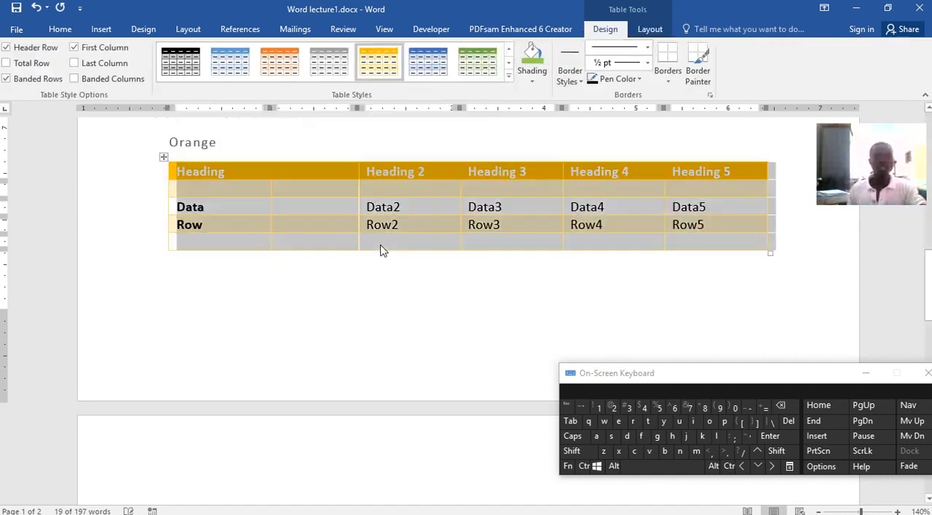
{"action": "left_click", "coordinate": [558, 315]}
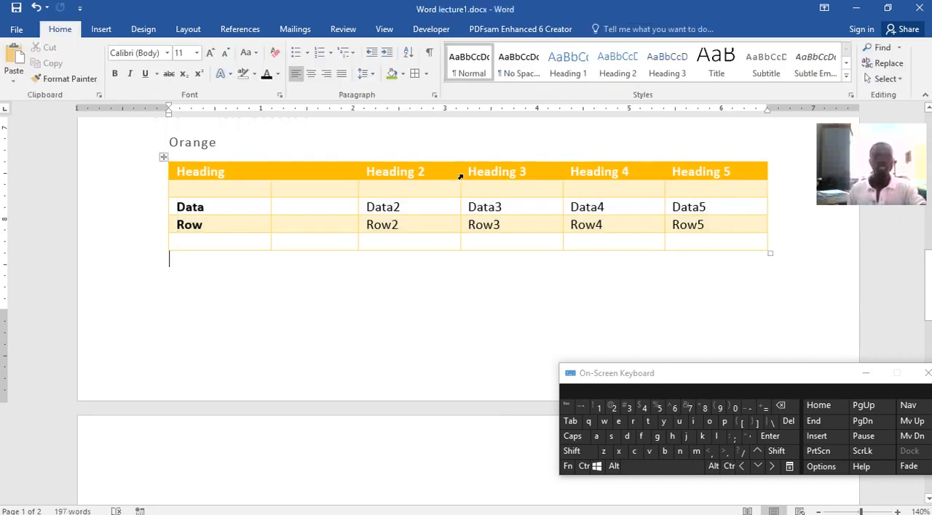
Shade the whole table dark grey and switch its shading to white.
{"action": "left_click", "coordinate": [457, 167]}
{"action": "left_click", "coordinate": [163, 157]}
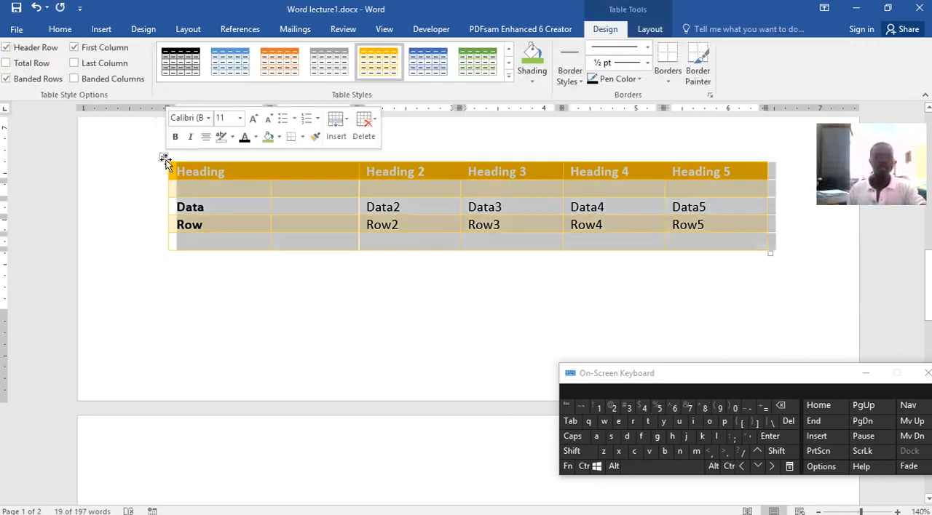
{"action": "left_click", "coordinate": [507, 79]}
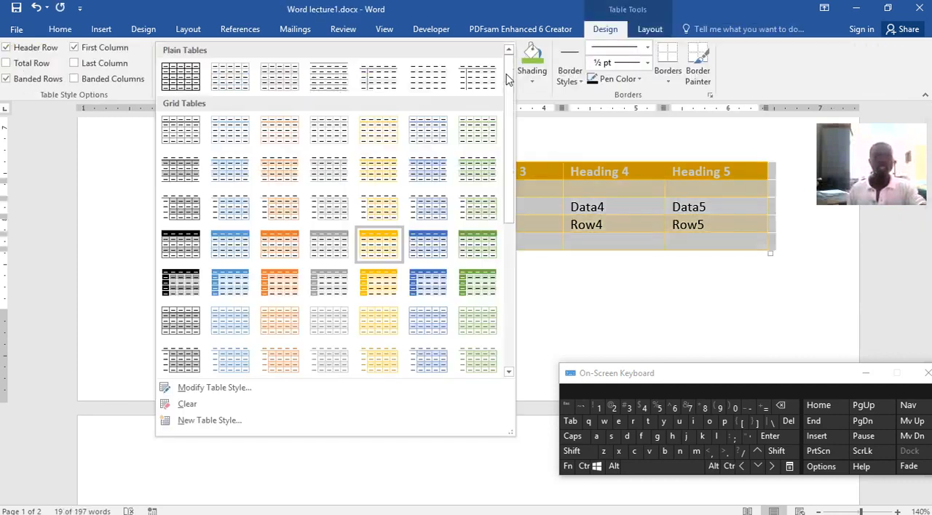
{"action": "left_click", "coordinate": [534, 81]}
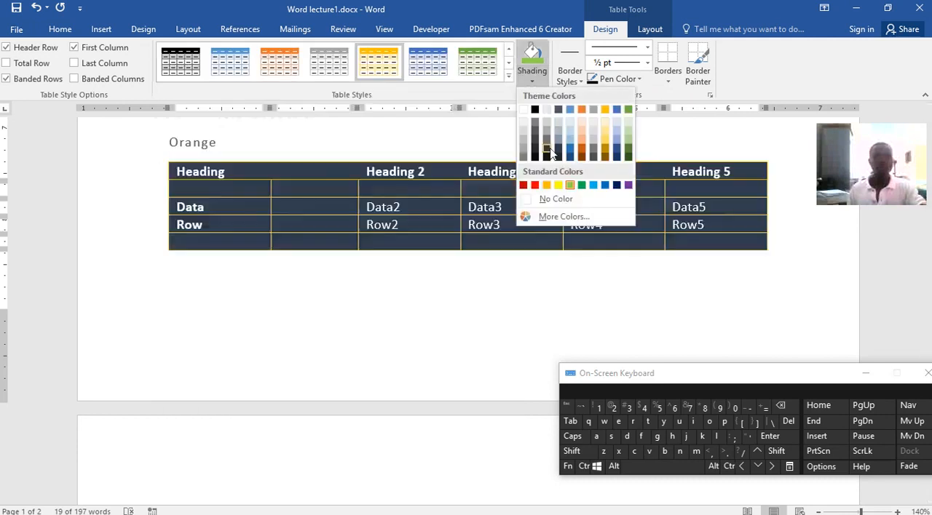
{"action": "left_click", "coordinate": [550, 150]}
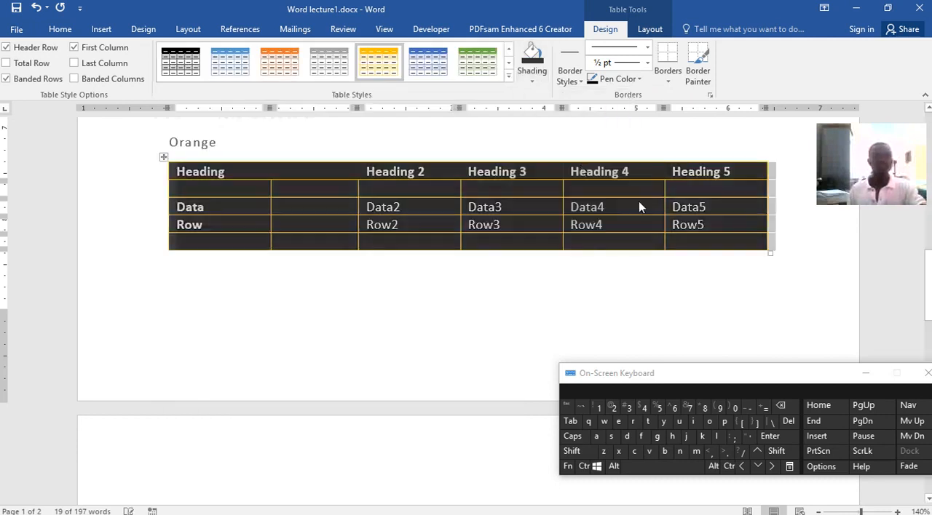
{"action": "left_click", "coordinate": [532, 80]}
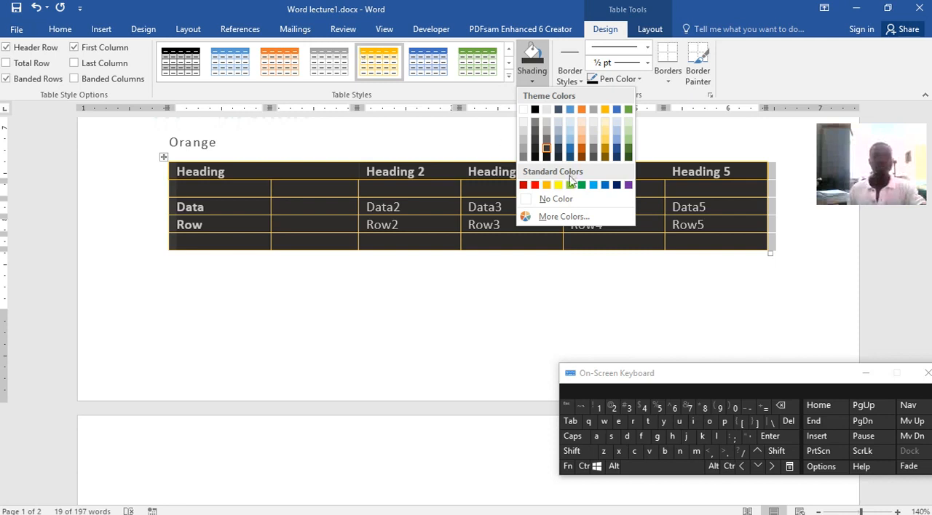
{"action": "left_click", "coordinate": [524, 110]}
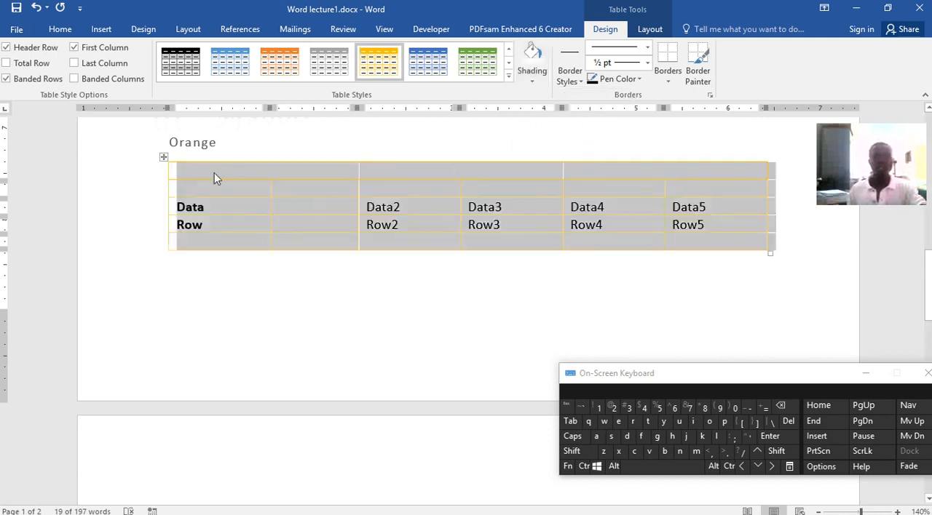
{"action": "left_click", "coordinate": [535, 82]}
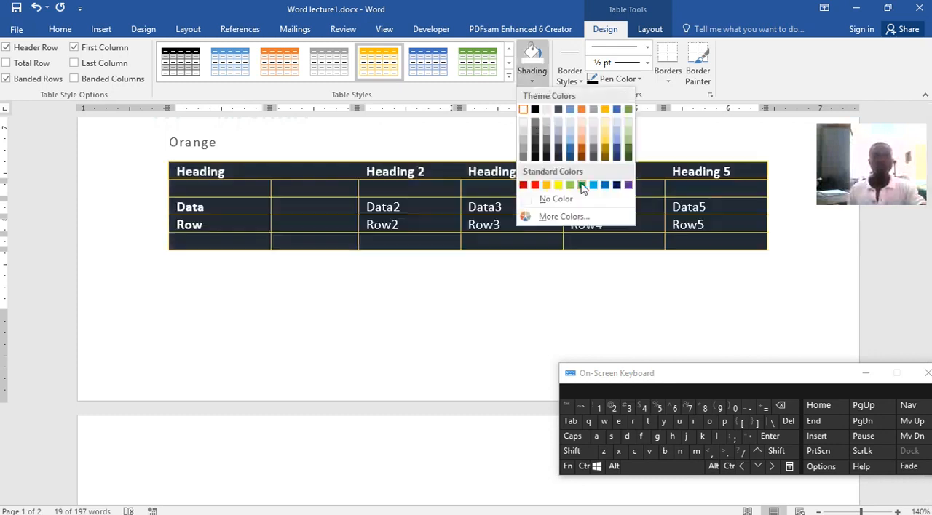
Try the green grid style on the table, and replace it with the blue dark grid style with filled header row and first column.
{"action": "left_click", "coordinate": [475, 63]}
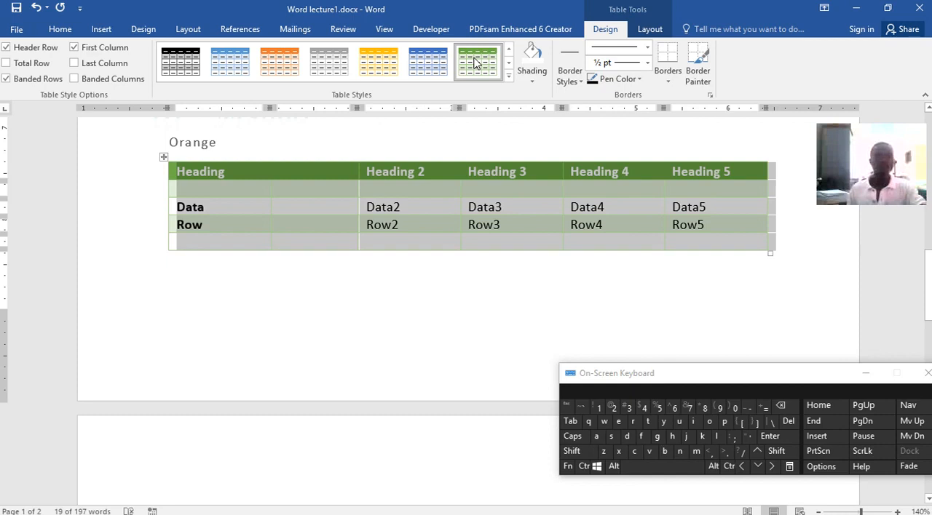
{"action": "left_click", "coordinate": [508, 75]}
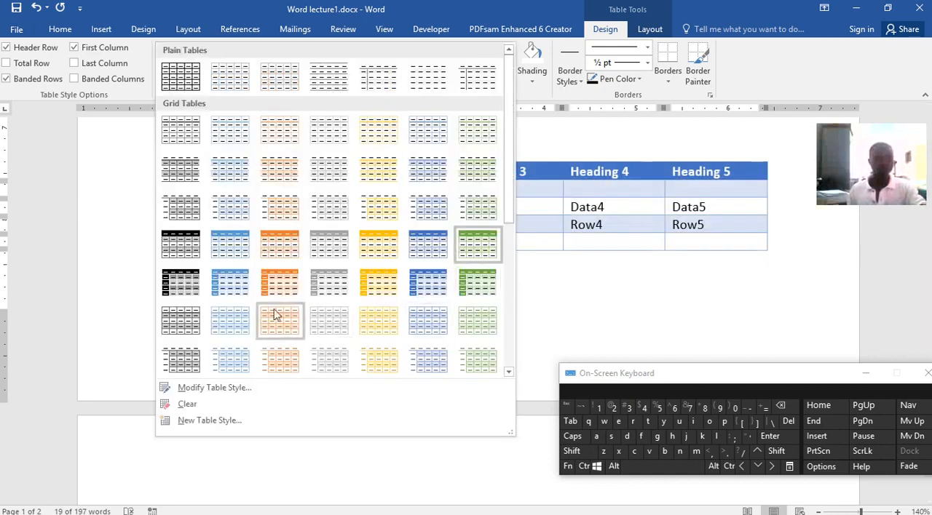
{"action": "left_click", "coordinate": [233, 286]}
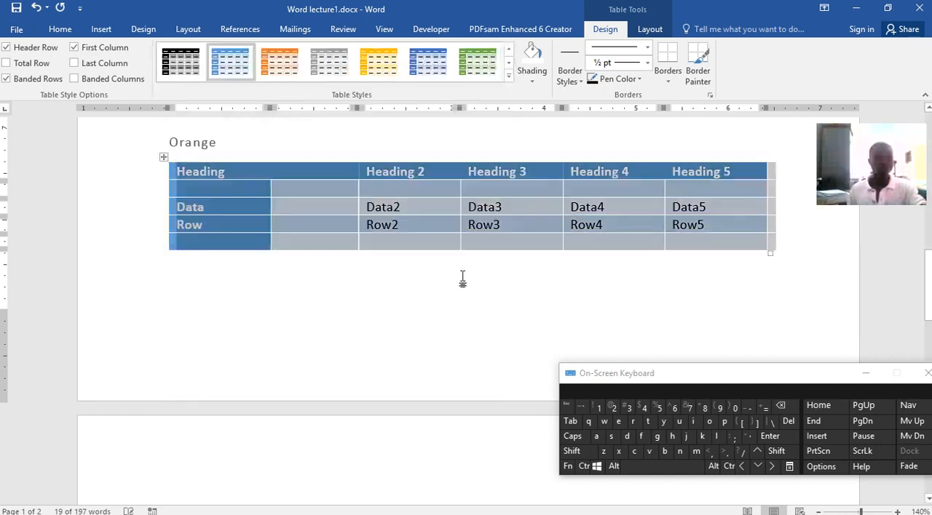
{"action": "left_click", "coordinate": [398, 229]}
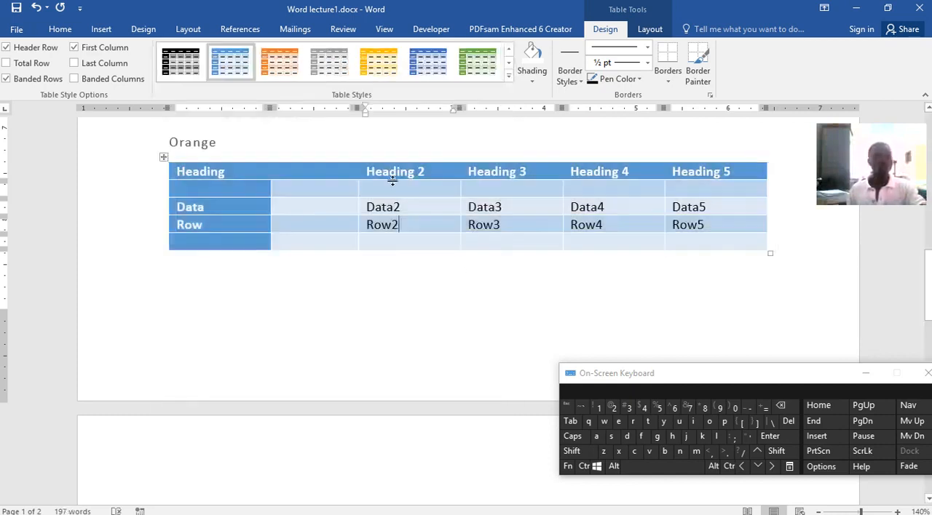
{"action": "left_click", "coordinate": [102, 31]}
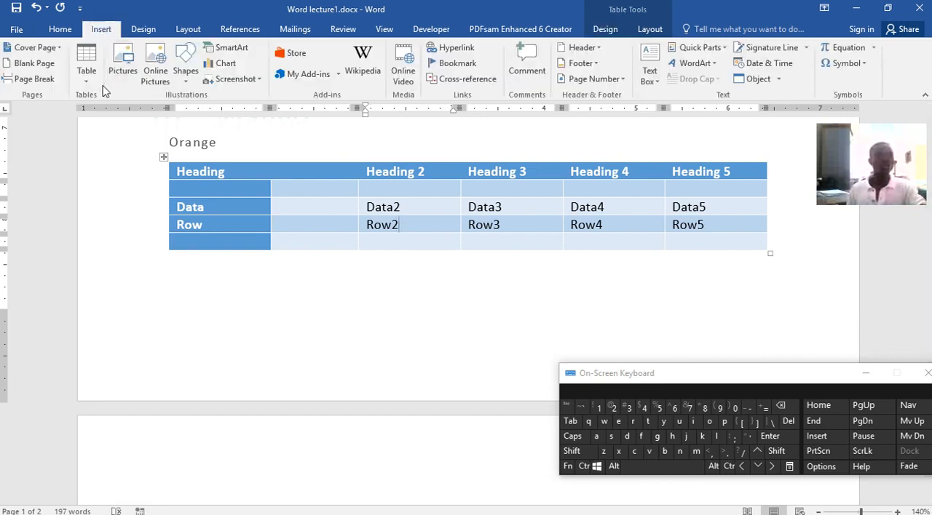
{"action": "left_click", "coordinate": [122, 62]}
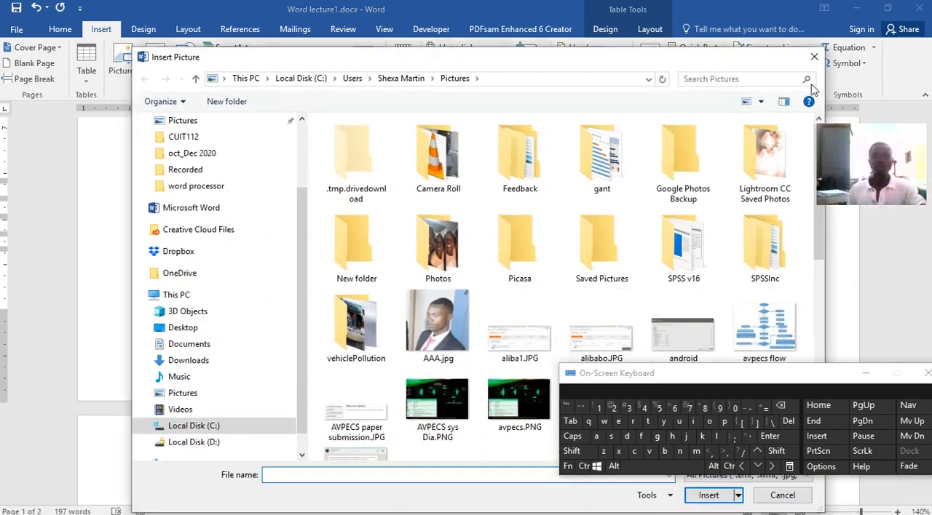
{"action": "left_click", "coordinate": [812, 59]}
Add blank lines below the blue table so the insertion point moves to the second page.
{"action": "left_click", "coordinate": [300, 290]}
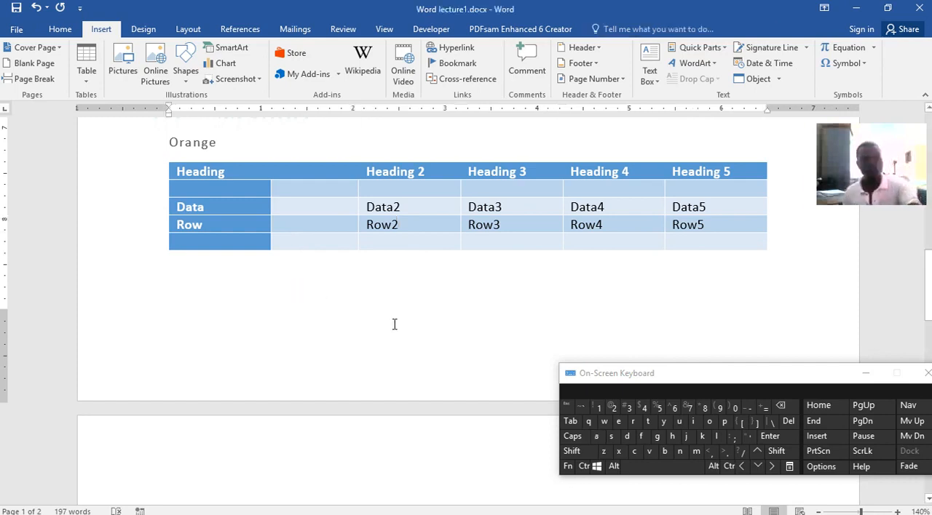
{"action": "key", "text": "Return"}
{"action": "key", "text": "Return"}
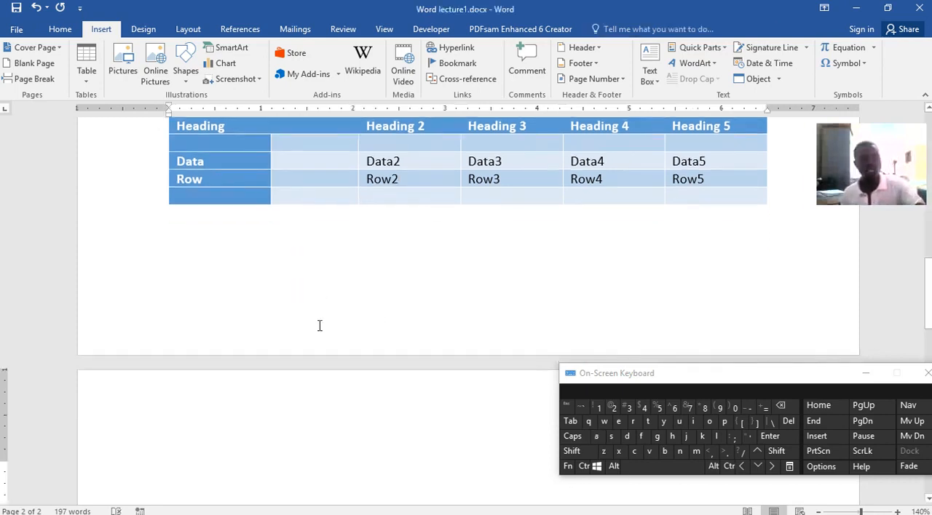
{"action": "scroll", "coordinate": [304, 321], "scroll_direction": "down", "scroll_amount": 2}
{"action": "scroll", "coordinate": [303, 321], "scroll_direction": "down", "scroll_amount": 2}
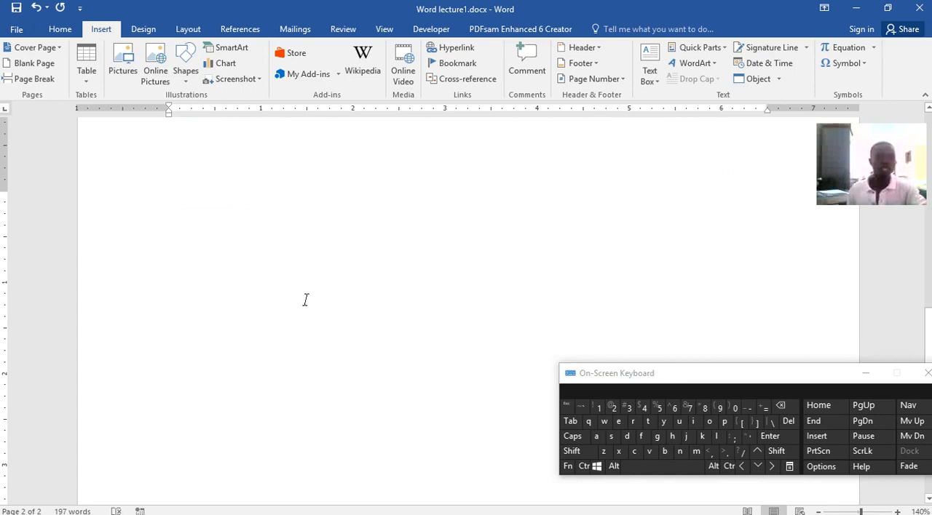
{"action": "scroll", "coordinate": [252, 377], "scroll_direction": "up", "scroll_amount": 1}
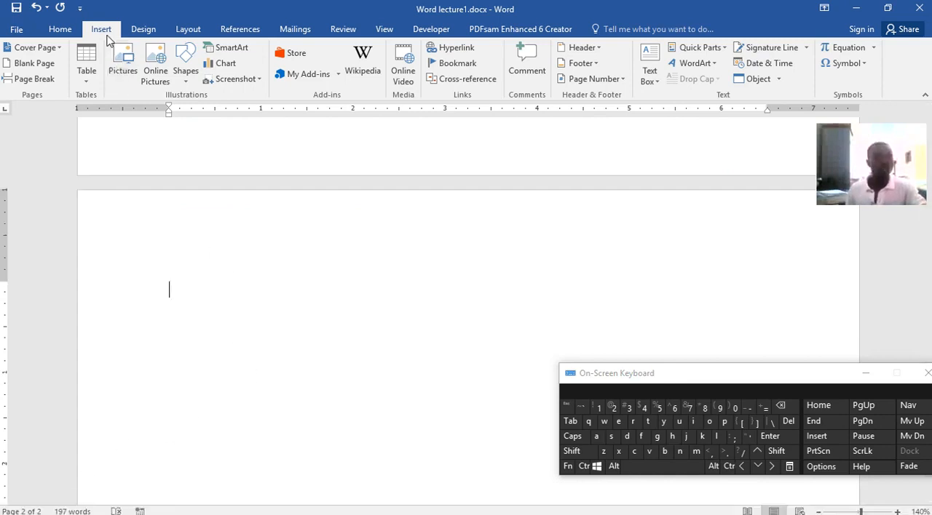
Insert the picture iconplayer.png from the Pictures folder on the second page.
{"action": "left_click", "coordinate": [121, 67]}
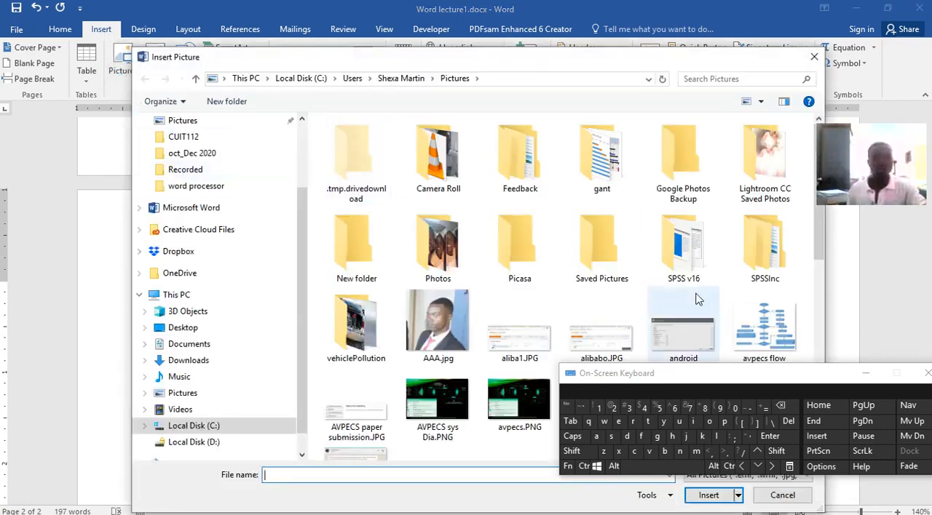
{"action": "scroll", "coordinate": [664, 291], "scroll_direction": "down", "scroll_amount": 3}
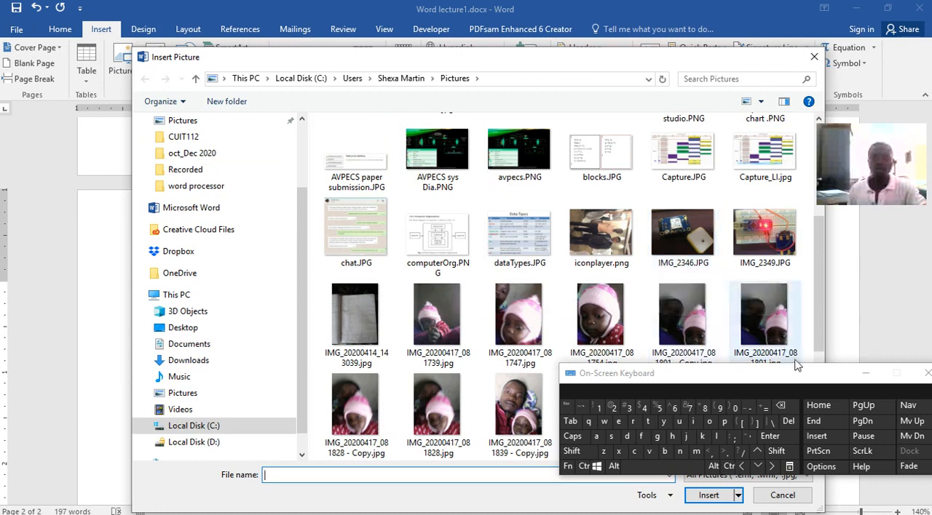
{"action": "left_click", "coordinate": [865, 375]}
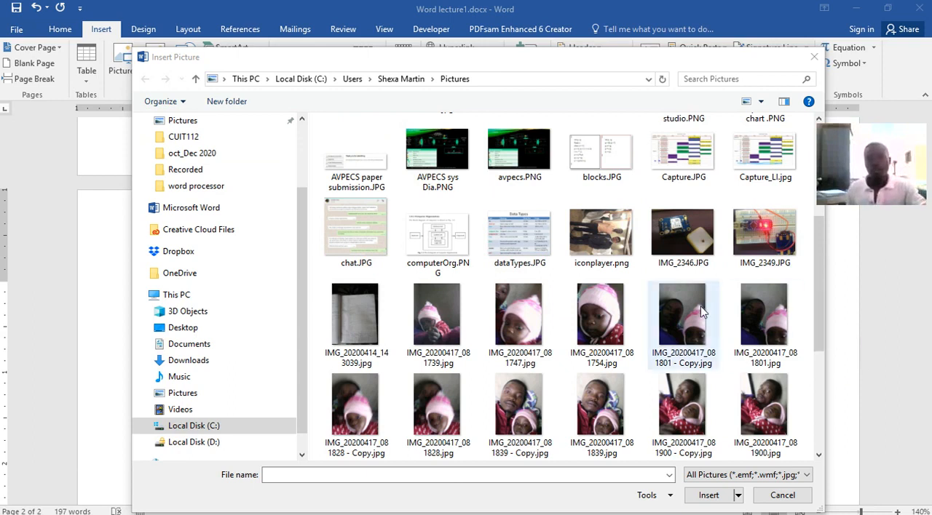
{"action": "left_click", "coordinate": [598, 245]}
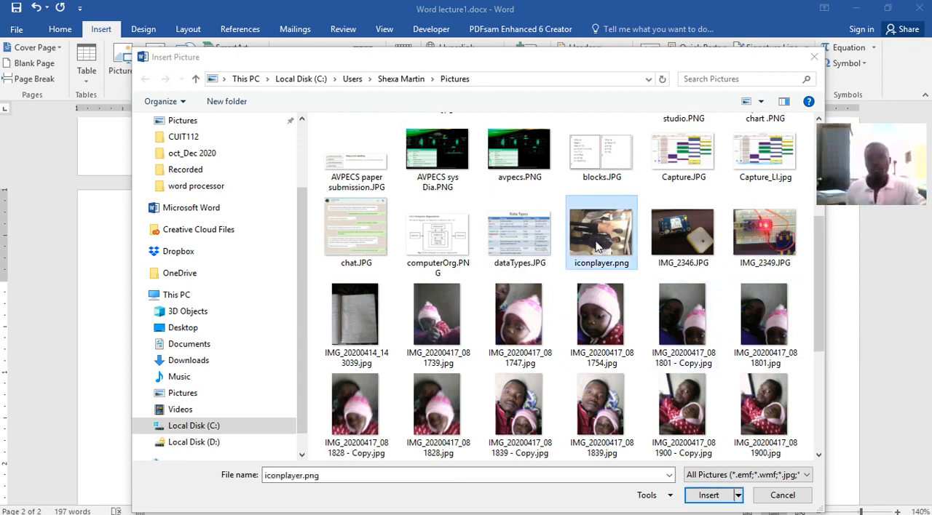
{"action": "left_click", "coordinate": [704, 495]}
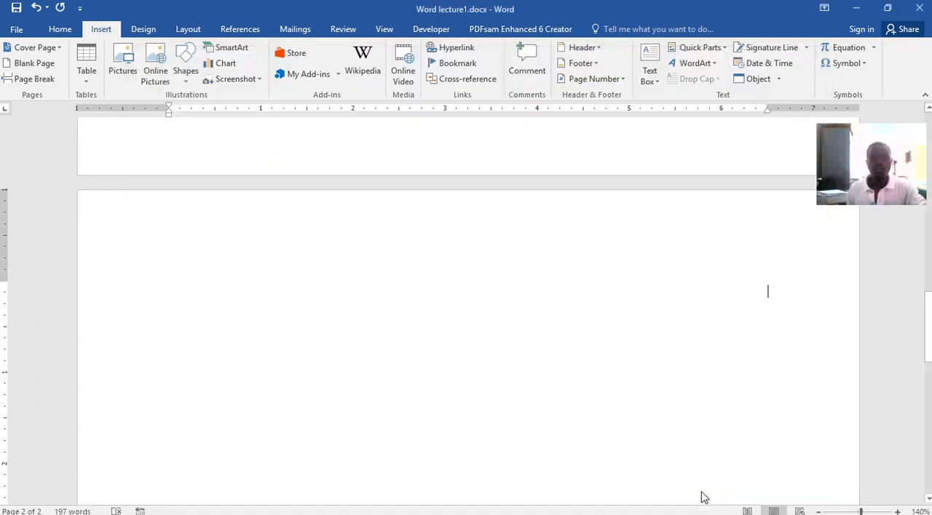
Rotate the inserted picture 90° counter-clockwise so the two people stand upright.
{"action": "scroll", "coordinate": [591, 326], "scroll_direction": "down", "scroll_amount": 5}
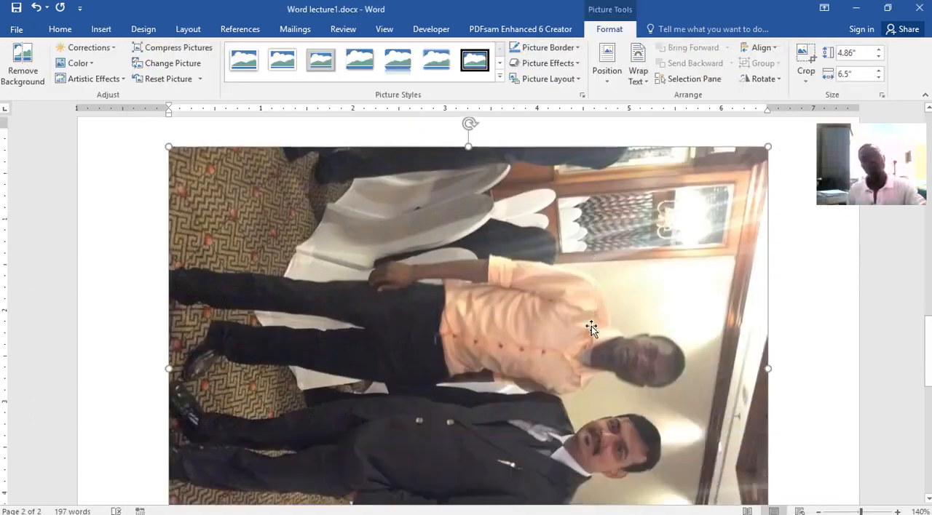
{"action": "scroll", "coordinate": [591, 326], "scroll_direction": "down", "scroll_amount": 1}
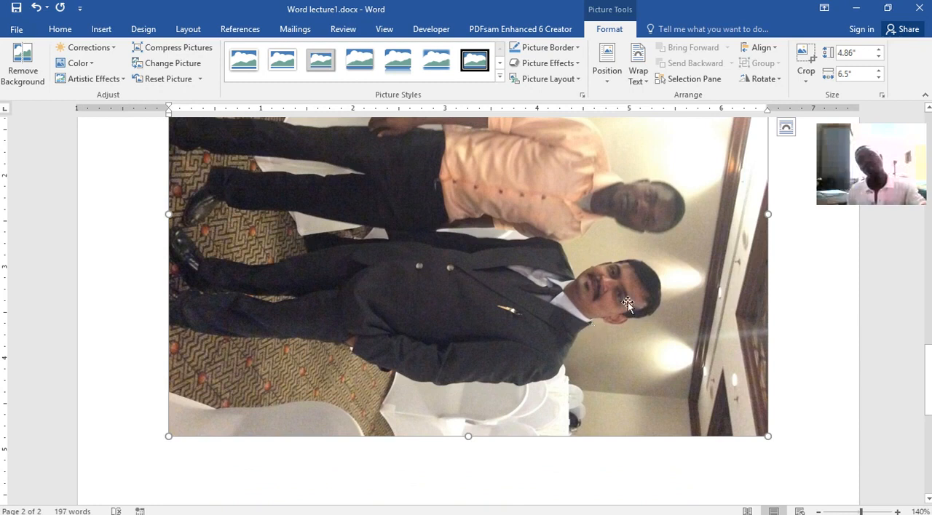
{"action": "scroll", "coordinate": [675, 337], "scroll_direction": "up", "scroll_amount": 5}
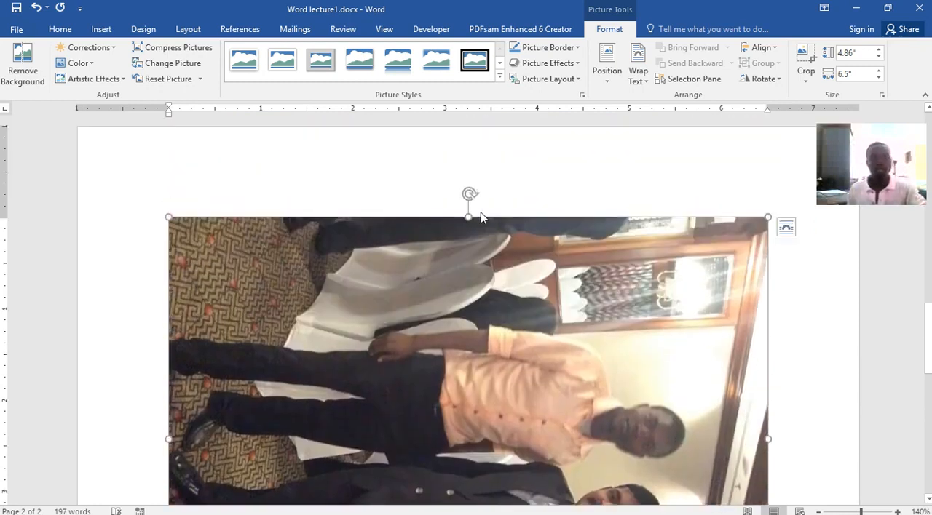
{"action": "left_click_drag", "start_coordinate": [469, 193], "coordinate": [414, 443]}
{"action": "scroll", "coordinate": [441, 307], "scroll_direction": "down", "scroll_amount": 2}
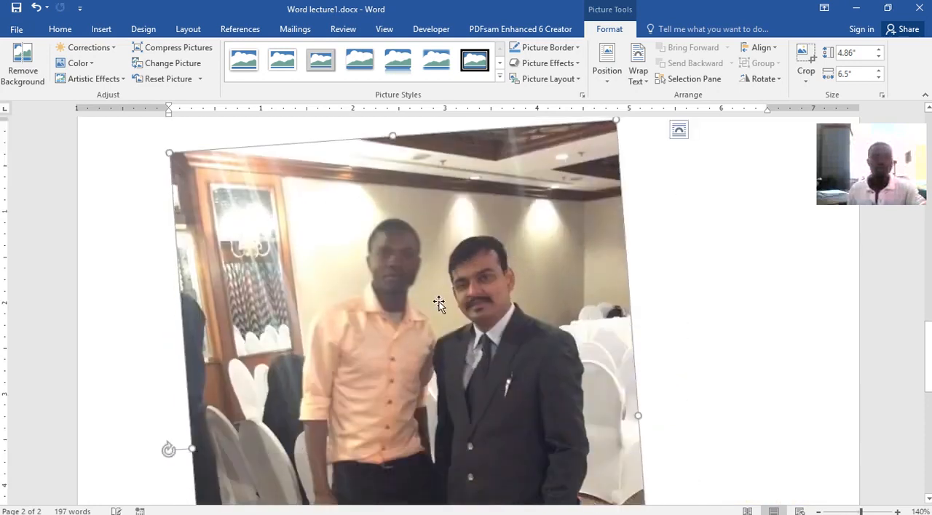
{"action": "left_click_drag", "start_coordinate": [163, 448], "coordinate": [161, 431]}
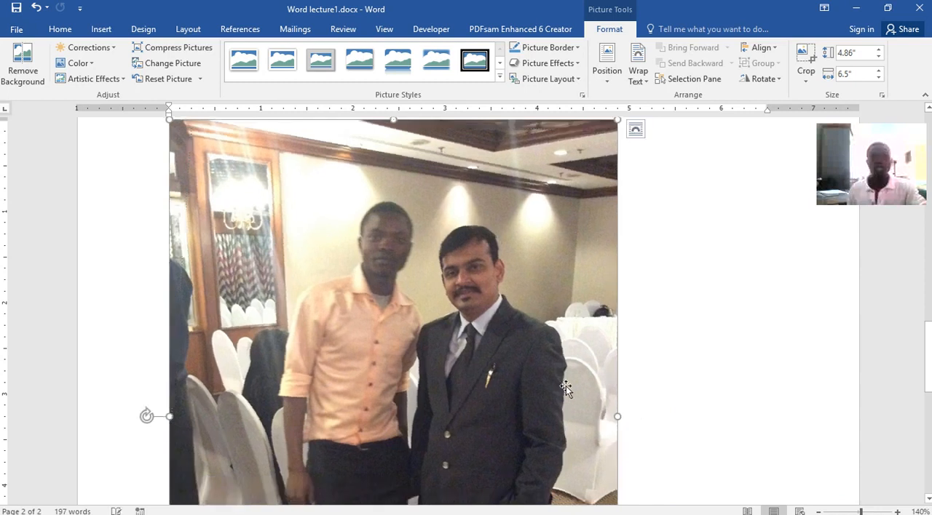
Shrink the rotated picture proportionally to a size of about 2.24" height and 3" width.
{"action": "scroll", "coordinate": [565, 385], "scroll_direction": "up", "scroll_amount": 2}
{"action": "scroll", "coordinate": [566, 385], "scroll_direction": "up", "scroll_amount": 2}
{"action": "scroll", "coordinate": [565, 385], "scroll_direction": "down", "scroll_amount": 7}
{"action": "scroll", "coordinate": [566, 385], "scroll_direction": "down", "scroll_amount": 2}
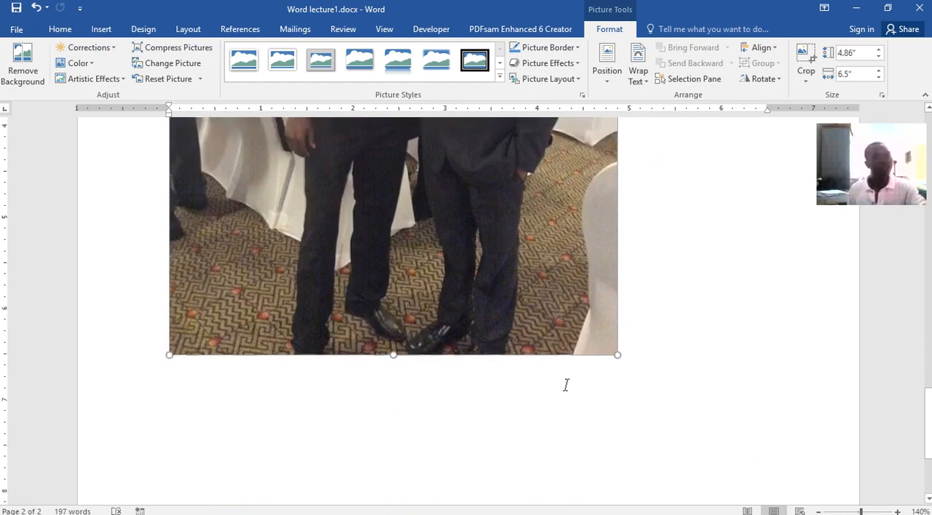
{"action": "scroll", "coordinate": [566, 385], "scroll_direction": "up", "scroll_amount": 6}
{"action": "scroll", "coordinate": [566, 385], "scroll_direction": "up", "scroll_amount": 2}
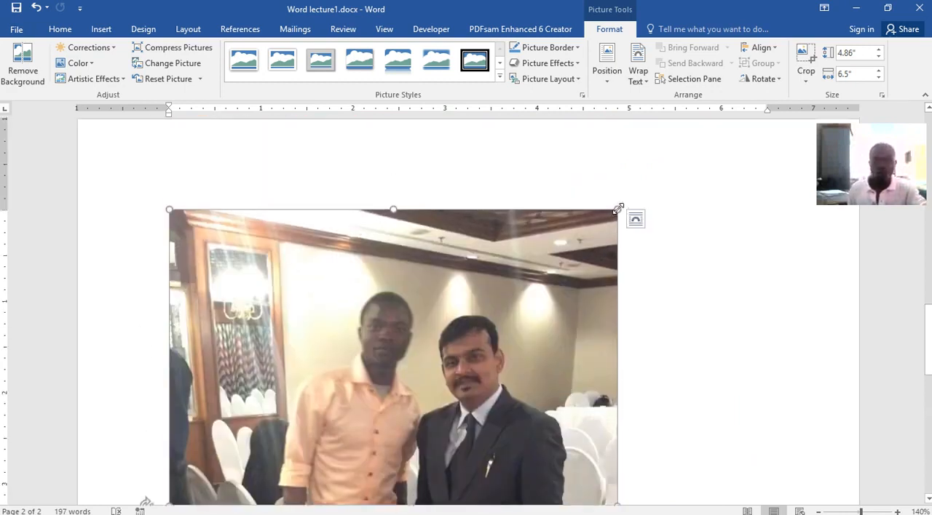
{"action": "left_click_drag", "start_coordinate": [618, 209], "coordinate": [429, 458]}
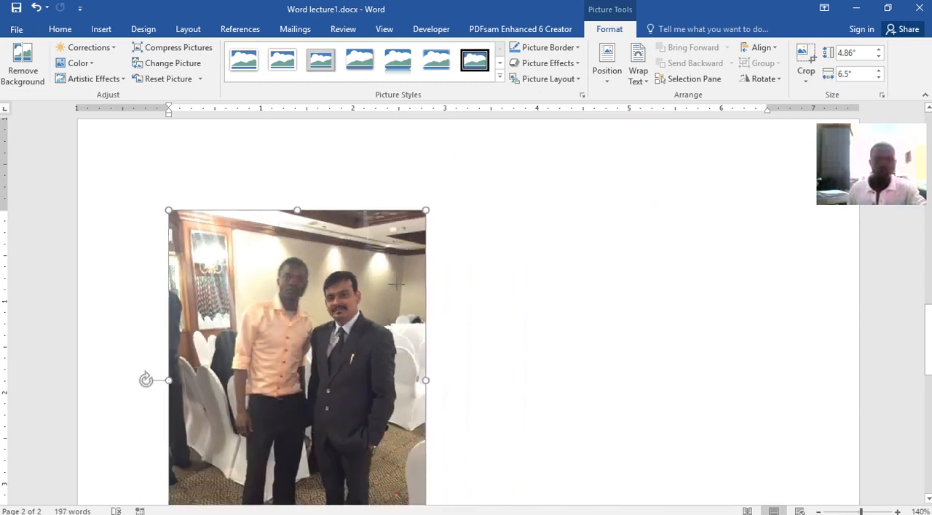
{"action": "left_click_drag", "start_coordinate": [325, 314], "coordinate": [367, 264]}
{"action": "left_click_drag", "start_coordinate": [313, 330], "coordinate": [325, 279]}
{"action": "left_click_drag", "start_coordinate": [426, 210], "coordinate": [268, 341]}
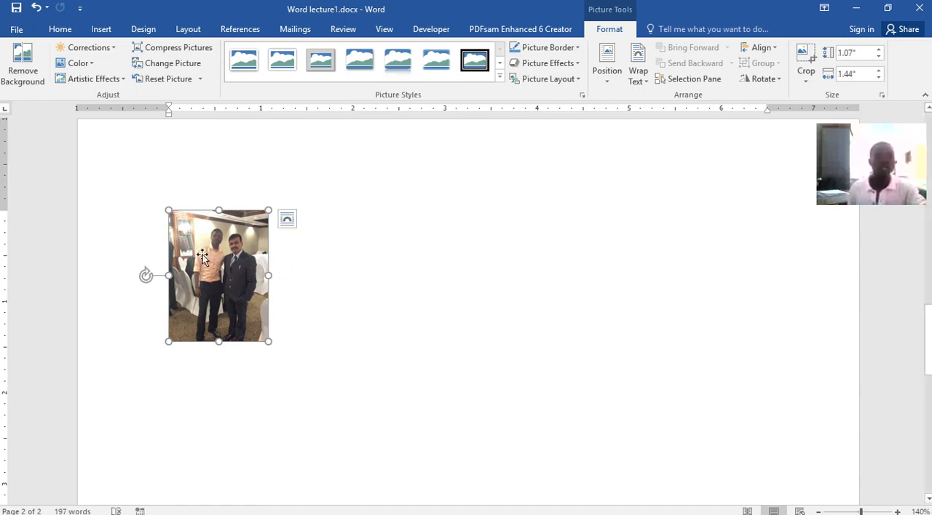
{"action": "left_click_drag", "start_coordinate": [268, 210], "coordinate": [374, 194]}
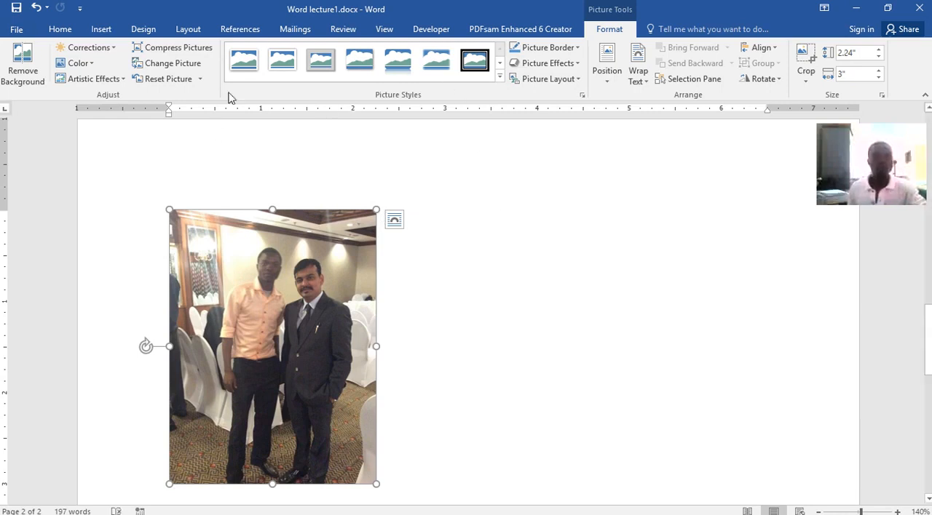
Try the white-framed and soft-edged picture styles, and apply the black-framed oval style with a shadow.
{"action": "left_click", "coordinate": [243, 60]}
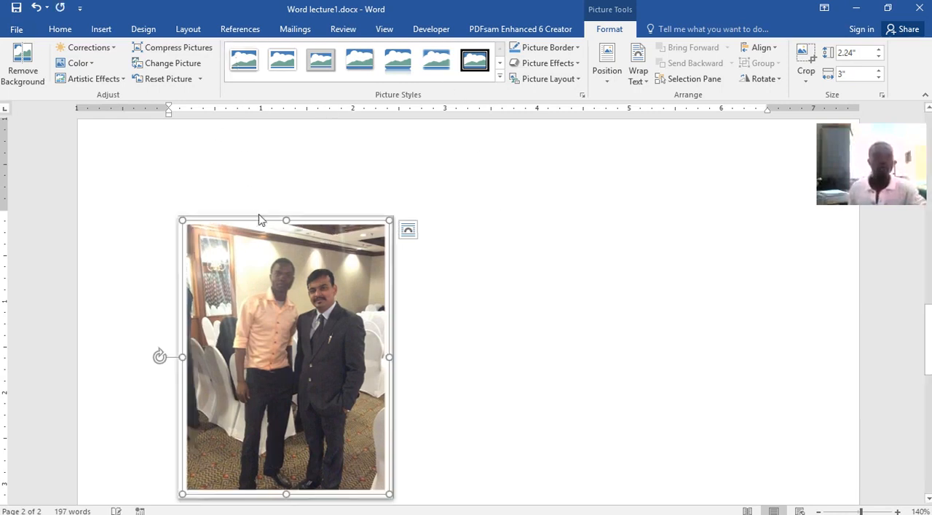
{"action": "left_click", "coordinate": [321, 64]}
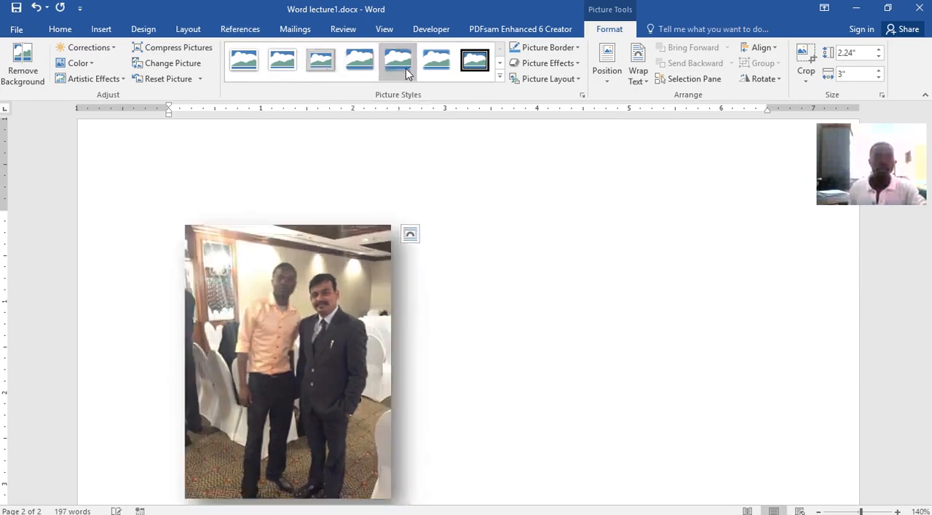
{"action": "left_click", "coordinate": [405, 68]}
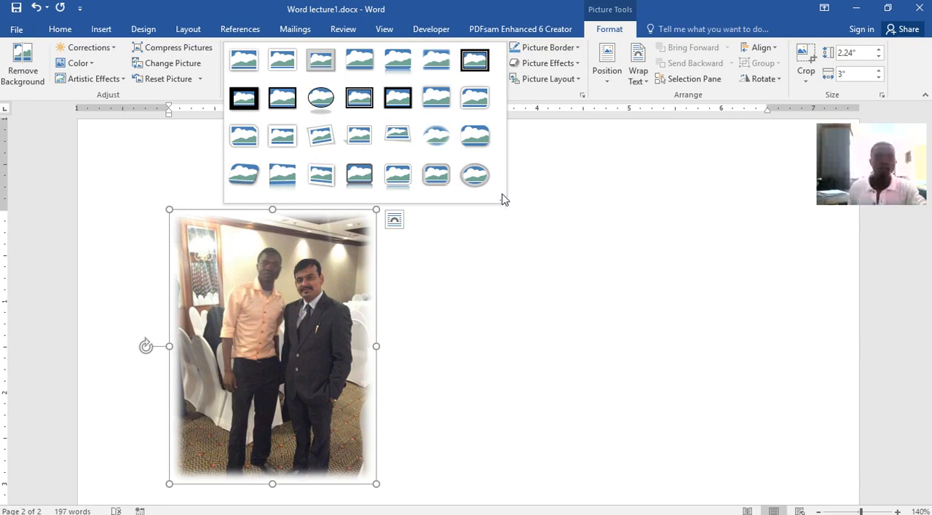
{"action": "left_click", "coordinate": [331, 106]}
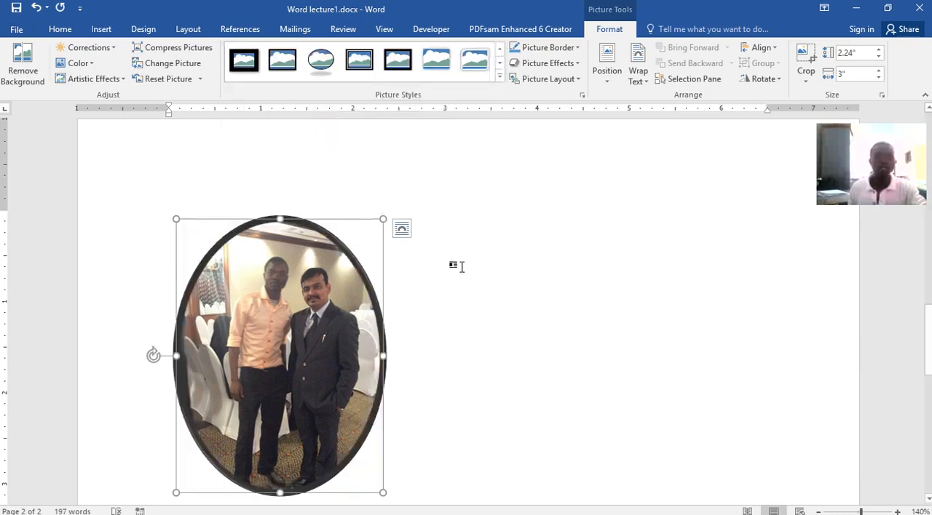
Try squashing the oval picture vertically to about 1.78", and undo the resize.
{"action": "left_click_drag", "start_coordinate": [277, 219], "coordinate": [286, 328]}
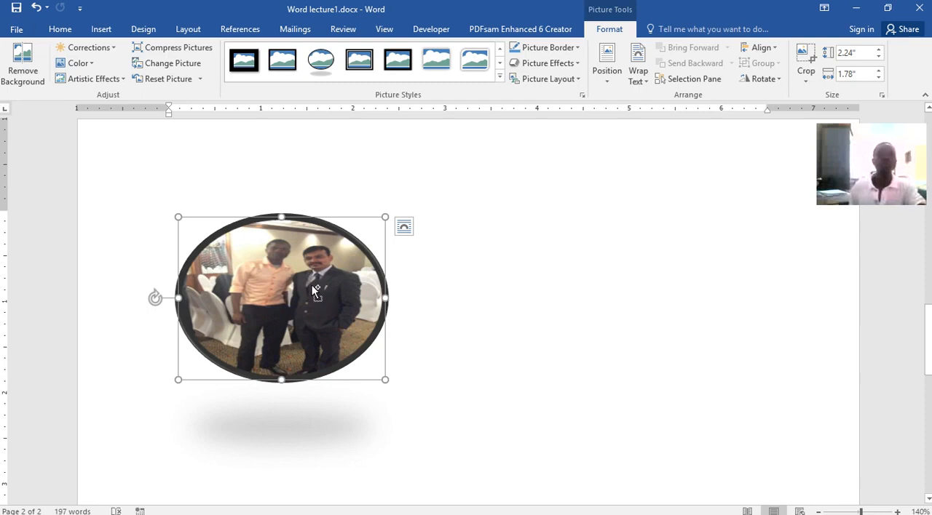
{"action": "key", "text": "ctrl+z"}
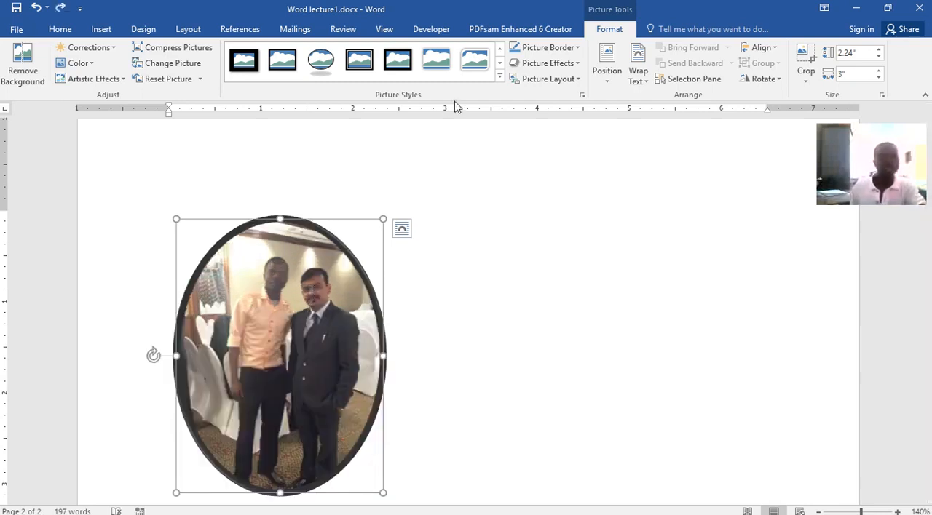
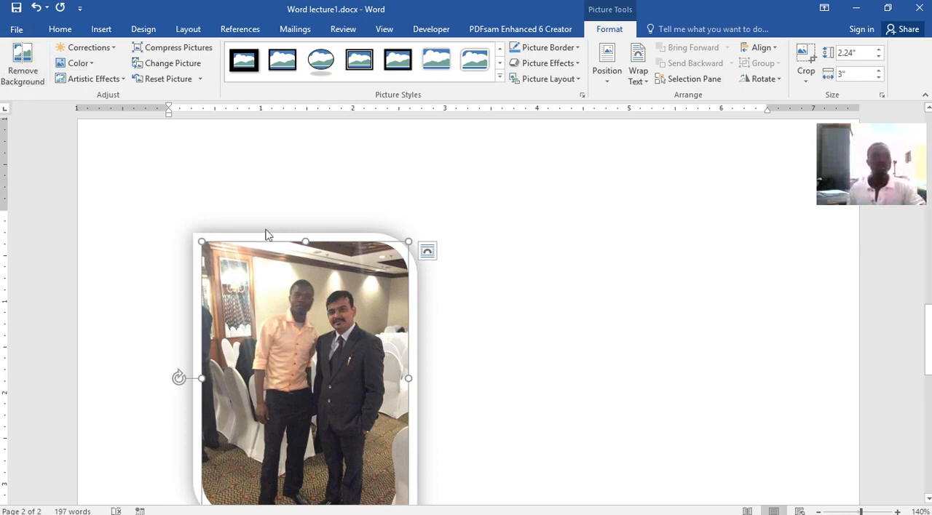
Try removing the background of the picture of the two people, and undo it.
{"action": "left_click", "coordinate": [23, 64]}
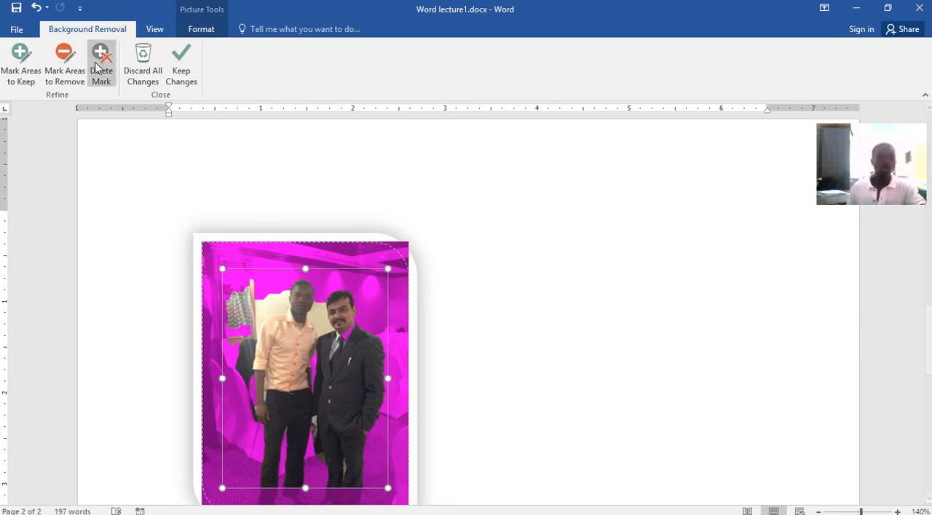
{"action": "left_click", "coordinate": [19, 29]}
{"action": "left_click", "coordinate": [20, 31]}
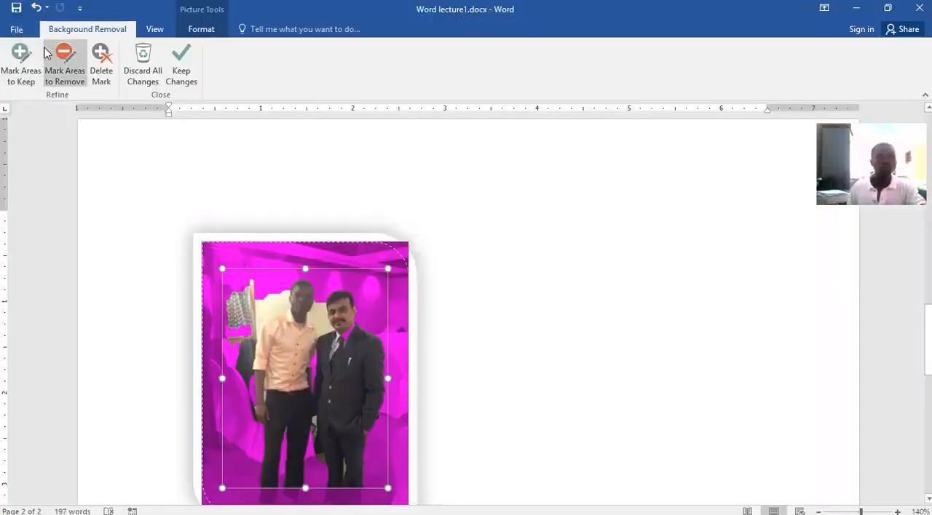
{"action": "left_click", "coordinate": [33, 11]}
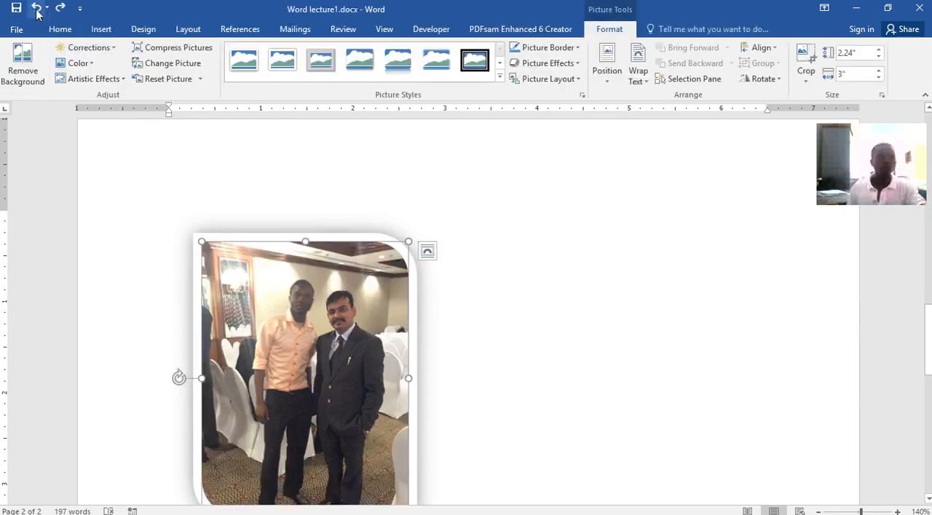
Draw a rounded rectangle about 2.25" high and 2.87" wide in the blank area beside the picture.
{"action": "left_click", "coordinate": [517, 316]}
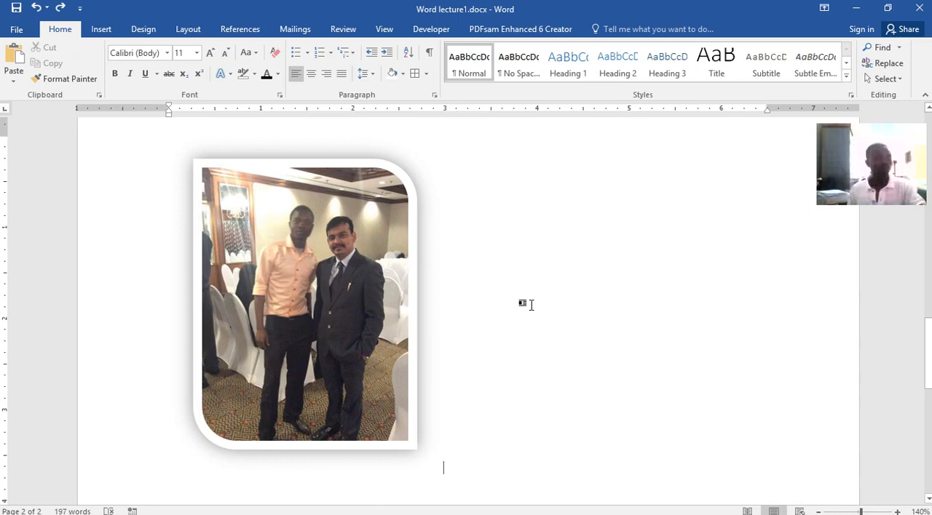
{"action": "scroll", "coordinate": [436, 312], "scroll_direction": "down", "scroll_amount": 3}
{"action": "scroll", "coordinate": [437, 312], "scroll_direction": "up", "scroll_amount": 3}
{"action": "scroll", "coordinate": [437, 312], "scroll_direction": "down", "scroll_amount": 3}
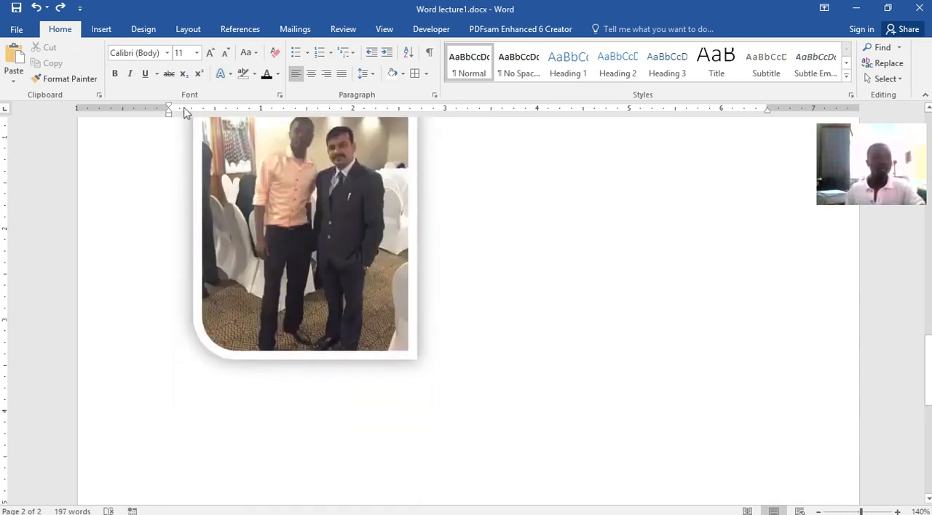
{"action": "left_click", "coordinate": [100, 29]}
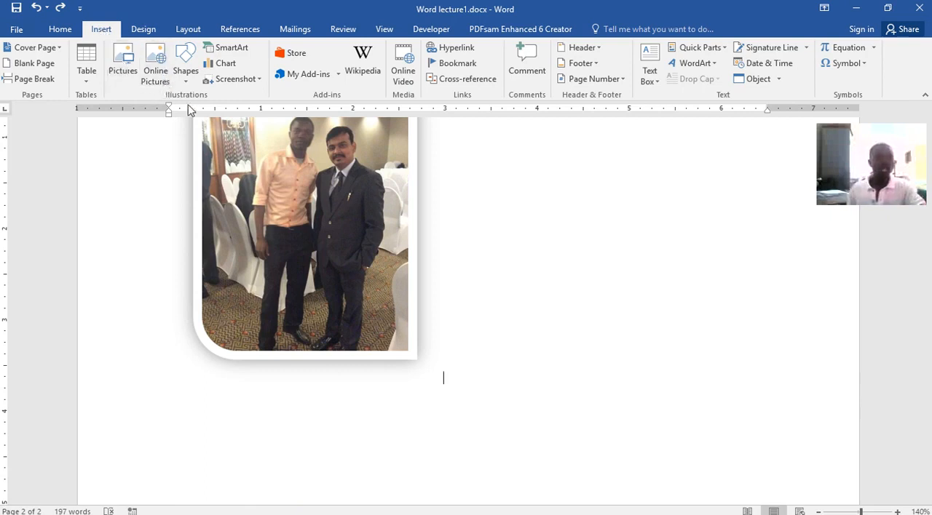
{"action": "left_click", "coordinate": [187, 80]}
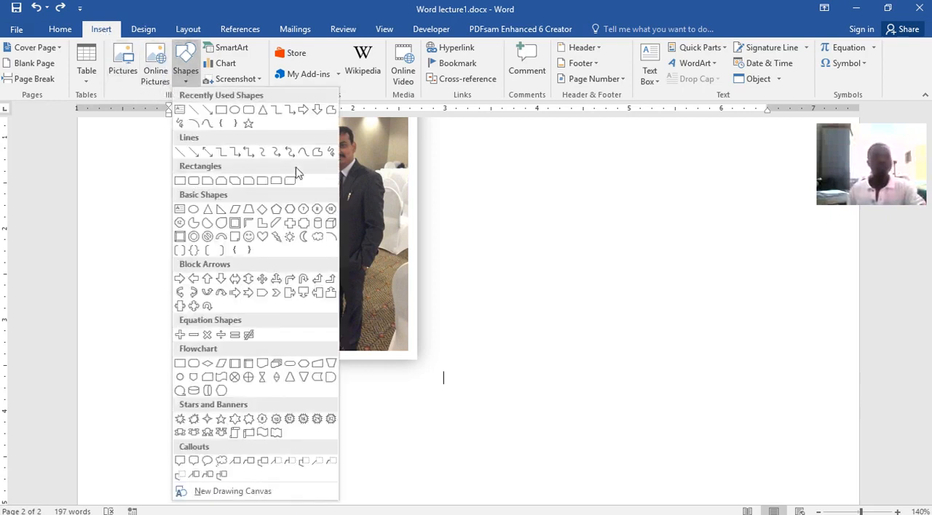
{"action": "left_click", "coordinate": [194, 180]}
{"action": "left_click_drag", "start_coordinate": [508, 193], "coordinate": [773, 399]}
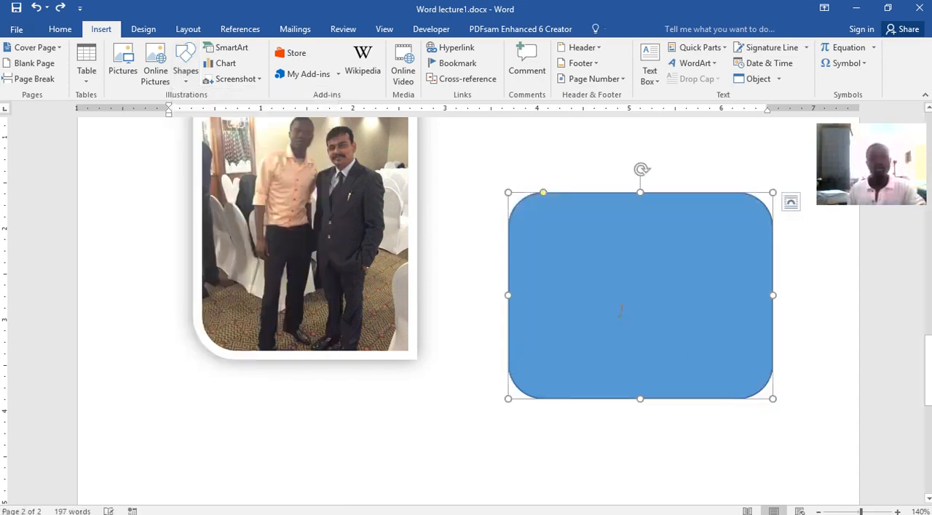
Move the blue rounded rectangle over the picture, and undo a further upward move.
{"action": "left_click_drag", "start_coordinate": [554, 257], "coordinate": [178, 227]}
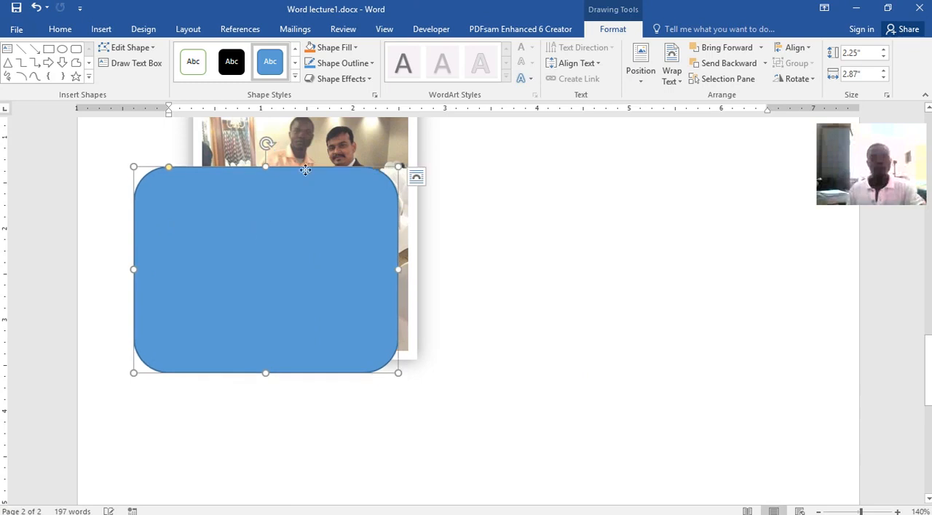
{"action": "left_click_drag", "start_coordinate": [262, 225], "coordinate": [371, 130]}
{"action": "left_click_drag", "start_coordinate": [403, 68], "coordinate": [299, 213]}
{"action": "scroll", "coordinate": [589, 371], "scroll_direction": "up", "scroll_amount": 5}
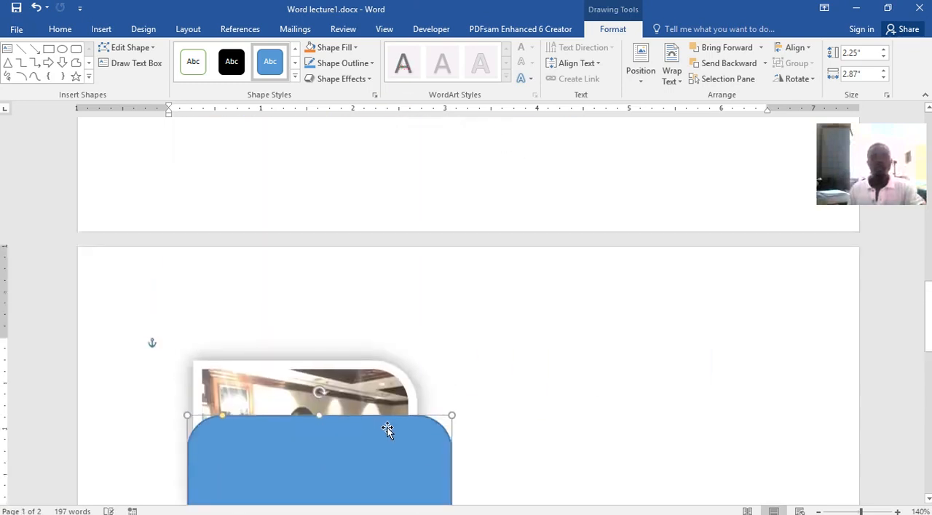
{"action": "left_click_drag", "start_coordinate": [387, 425], "coordinate": [388, 79]}
{"action": "key", "text": "ctrl+z"}
{"action": "scroll", "coordinate": [536, 389], "scroll_direction": "up", "scroll_amount": 5}
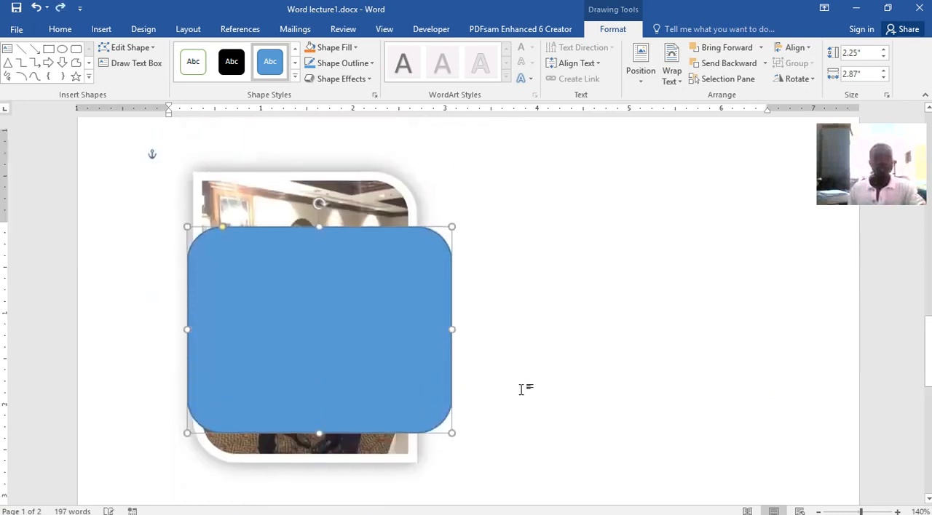
Move the rounded rectangle up past the table and fruit list onto the green-shaded paragraph on page 1.
{"action": "scroll", "coordinate": [395, 502], "scroll_direction": "up", "scroll_amount": 1}
{"action": "scroll", "coordinate": [437, 502], "scroll_direction": "down", "scroll_amount": 3}
{"action": "left_click_drag", "start_coordinate": [366, 436], "coordinate": [374, 183]}
{"action": "scroll", "coordinate": [499, 327], "scroll_direction": "up", "scroll_amount": 5}
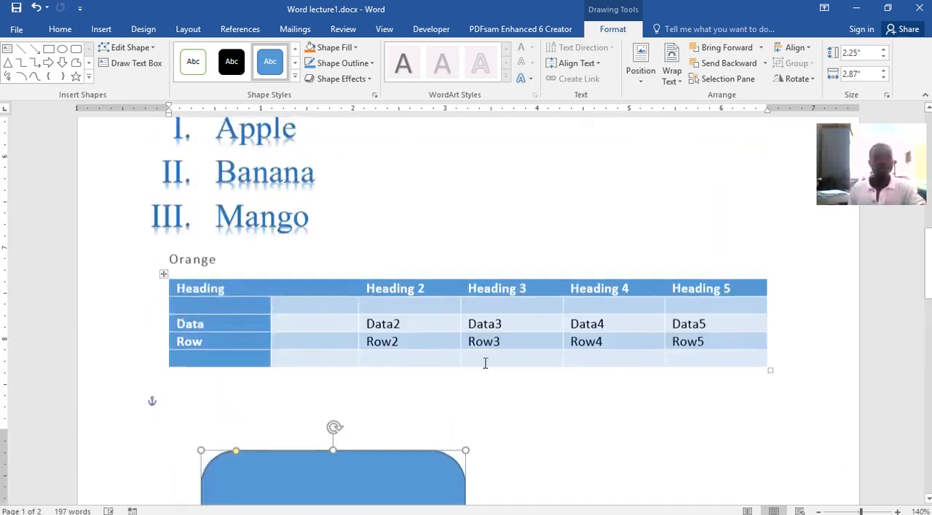
{"action": "left_click_drag", "start_coordinate": [401, 460], "coordinate": [258, 94]}
{"action": "scroll", "coordinate": [462, 367], "scroll_direction": "up", "scroll_amount": 4}
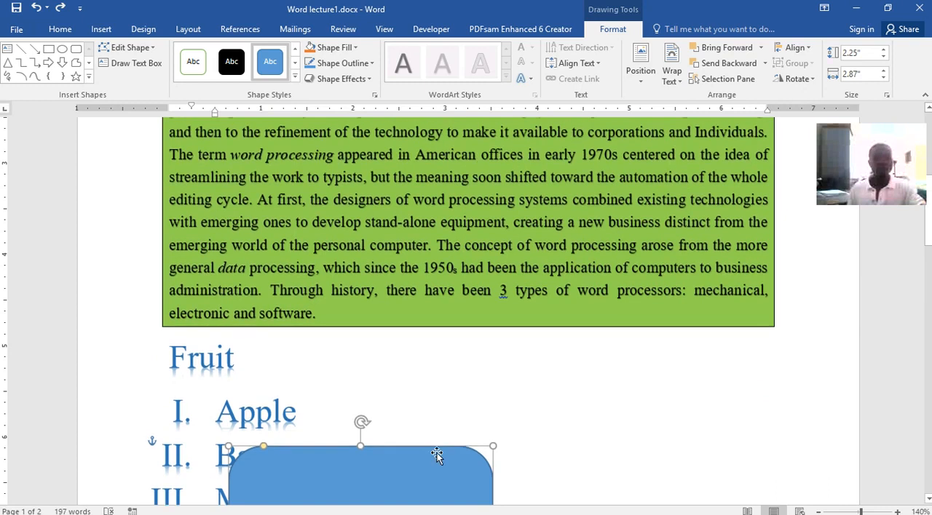
{"action": "left_click_drag", "start_coordinate": [424, 448], "coordinate": [514, 167]}
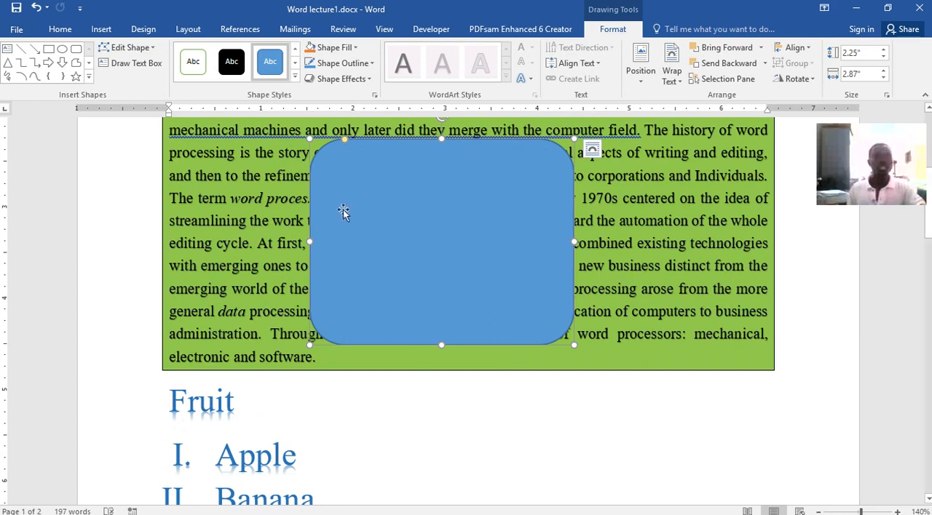
Apply the white shape style with a green outline to the rounded rectangle, and fill the shape with light orange.
{"action": "left_click", "coordinate": [192, 62]}
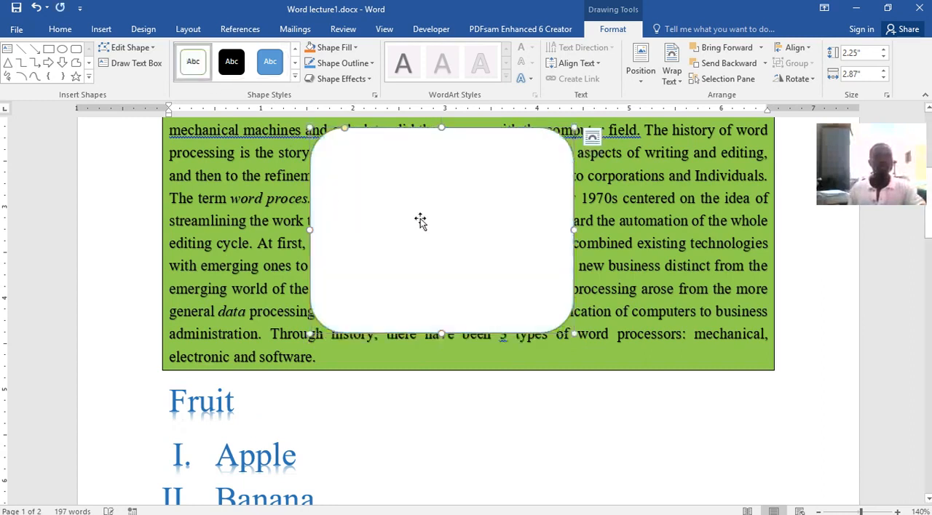
{"action": "left_click", "coordinate": [356, 48]}
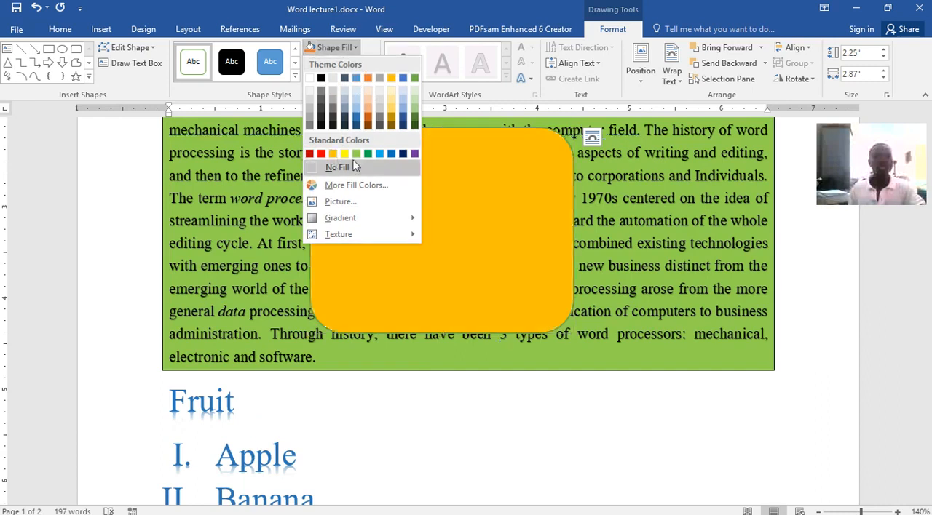
{"action": "left_click", "coordinate": [370, 108]}
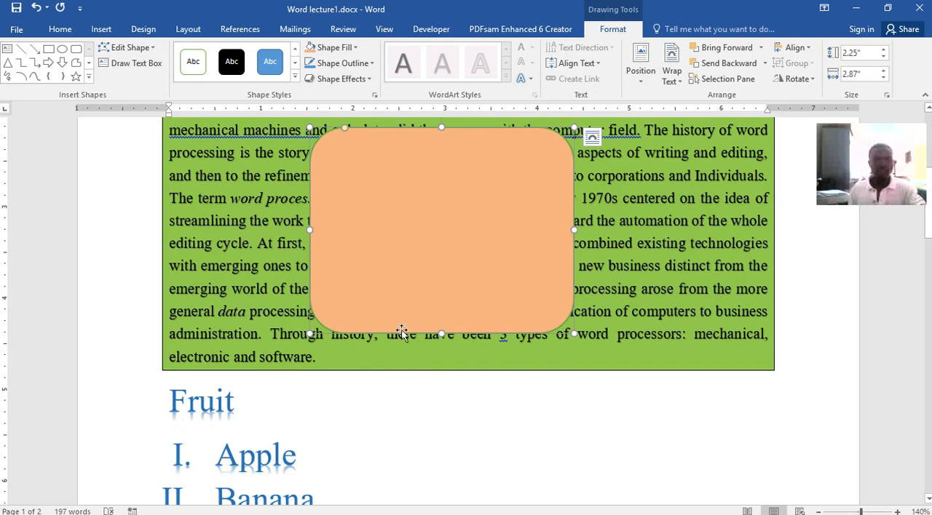
Move the orange rounded rectangle back to page 2, into the blank area beside the picture.
{"action": "left_click_drag", "start_coordinate": [505, 206], "coordinate": [525, 307]}
{"action": "left_click_drag", "start_coordinate": [514, 263], "coordinate": [548, 434]}
{"action": "mouse_move", "coordinate": [537, 392]}
{"action": "left_mouse_down"}
{"action": "mouse_move", "coordinate": [549, 461]}
{"action": "mouse_move", "coordinate": [536, 374]}
{"action": "left_mouse_up"}
{"action": "left_click_drag", "start_coordinate": [509, 223], "coordinate": [563, 443]}
{"action": "scroll", "coordinate": [610, 373], "scroll_direction": "down", "scroll_amount": 5}
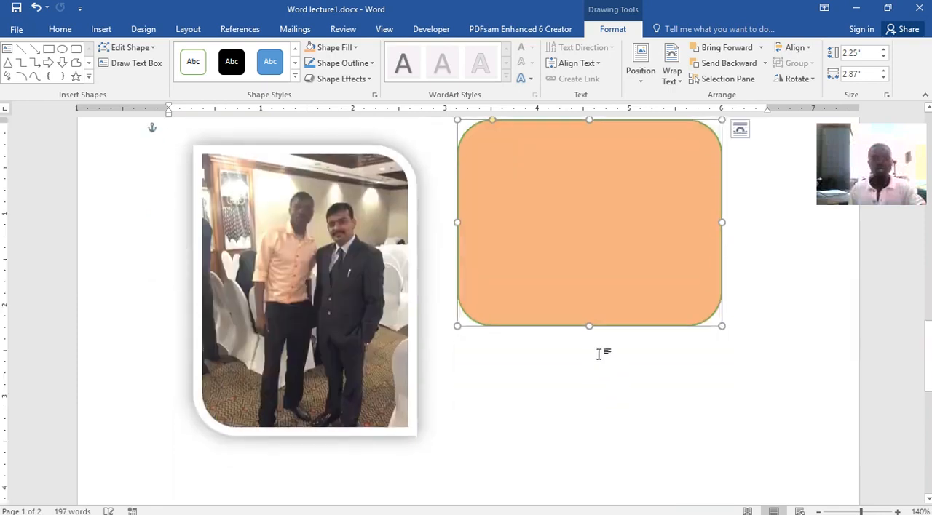
{"action": "left_click_drag", "start_coordinate": [573, 254], "coordinate": [574, 367]}
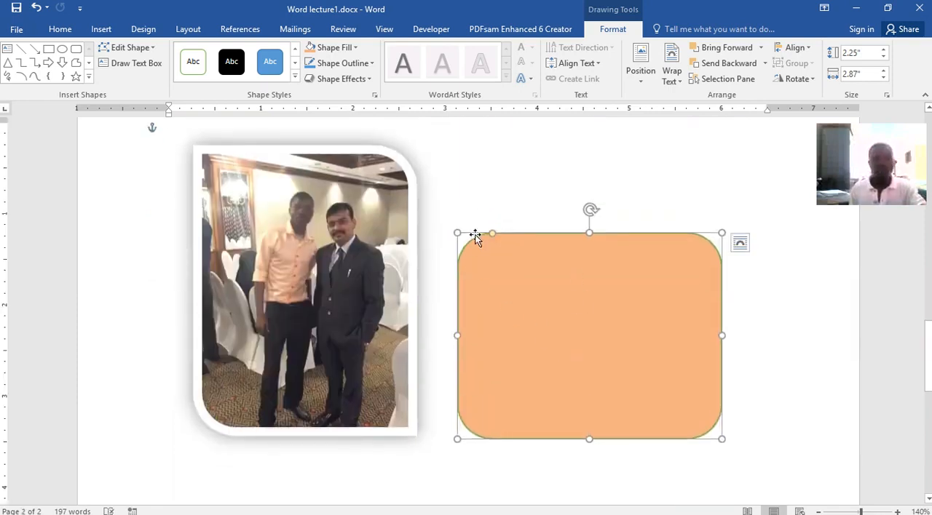
Set the rounded rectangle's outline to a 6 pt weight and the standard red colour.
{"action": "left_click", "coordinate": [372, 64]}
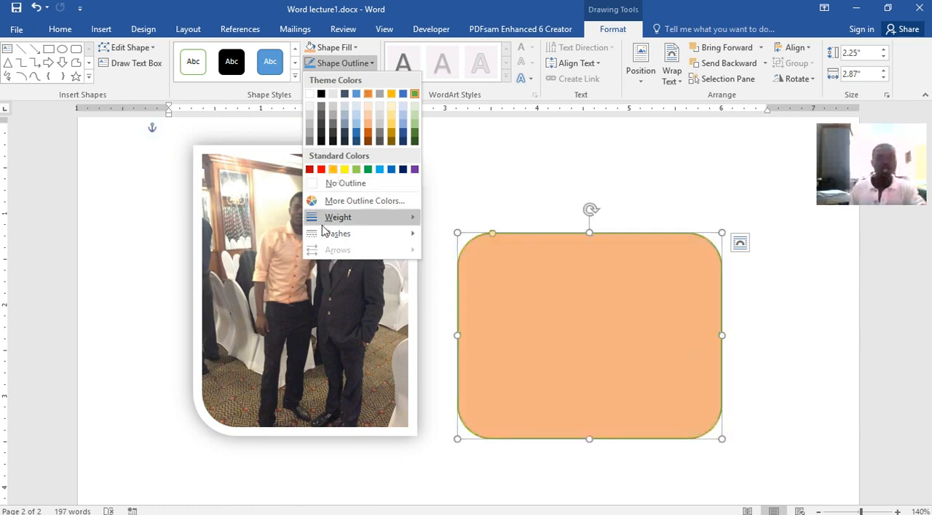
{"action": "mouse_move", "coordinate": [364, 217]}
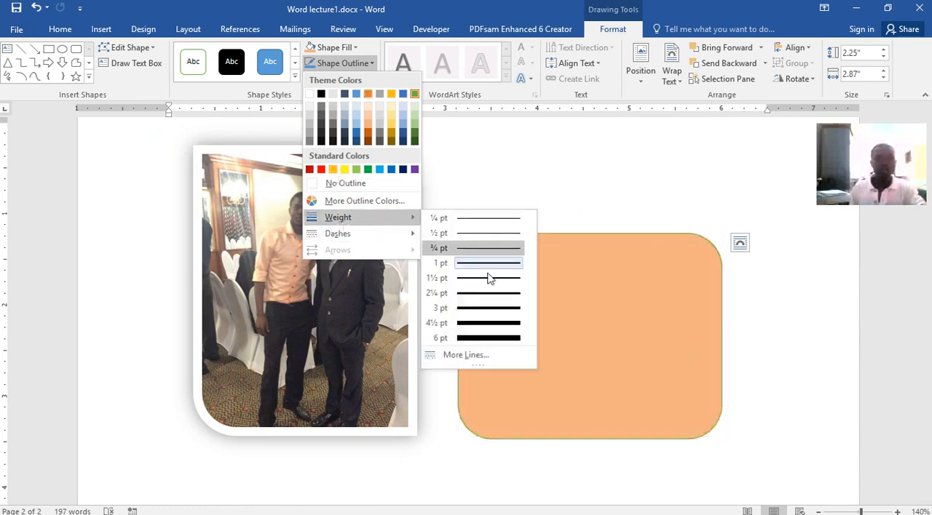
{"action": "left_click", "coordinate": [486, 337]}
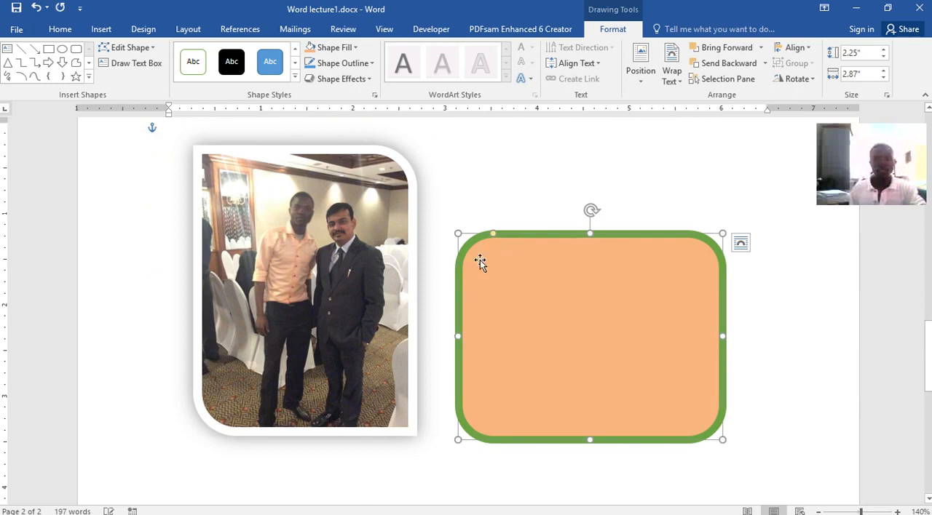
{"action": "left_click", "coordinate": [369, 66]}
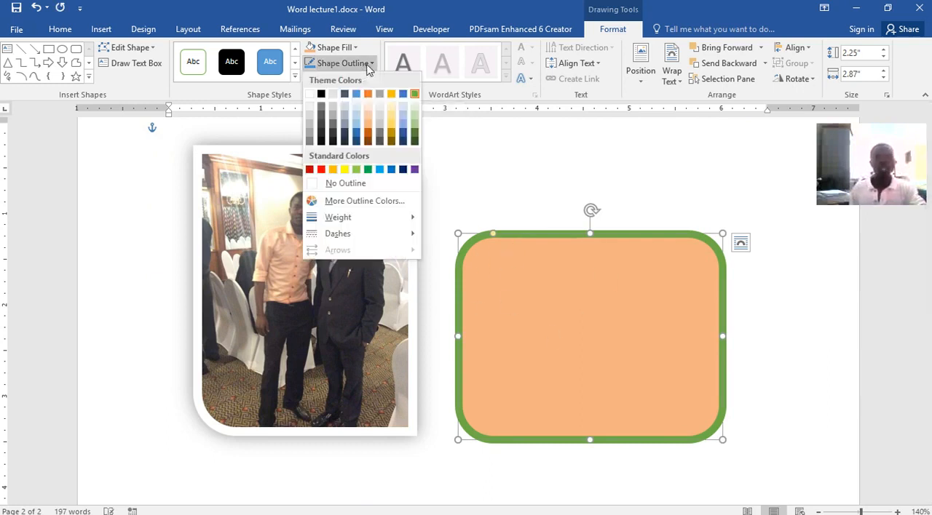
{"action": "left_click", "coordinate": [320, 169]}
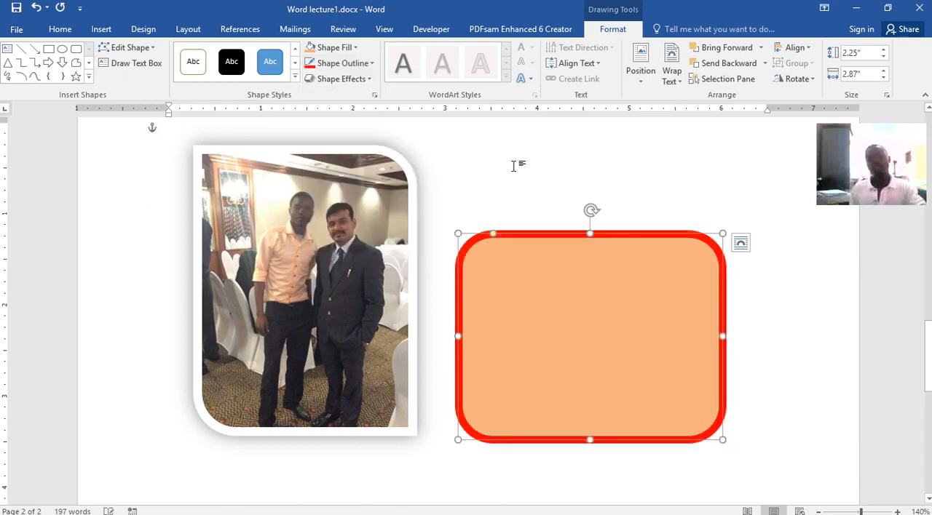
{"action": "left_click", "coordinate": [741, 267]}
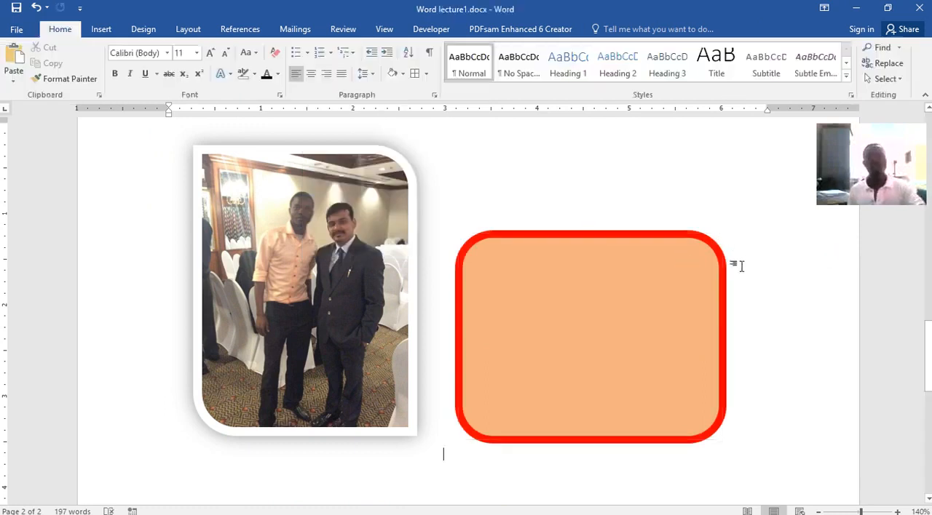
Add the text "Here is my shape" inside the rounded rectangle.
{"action": "left_click", "coordinate": [575, 302]}
{"action": "right_click", "coordinate": [575, 302]}
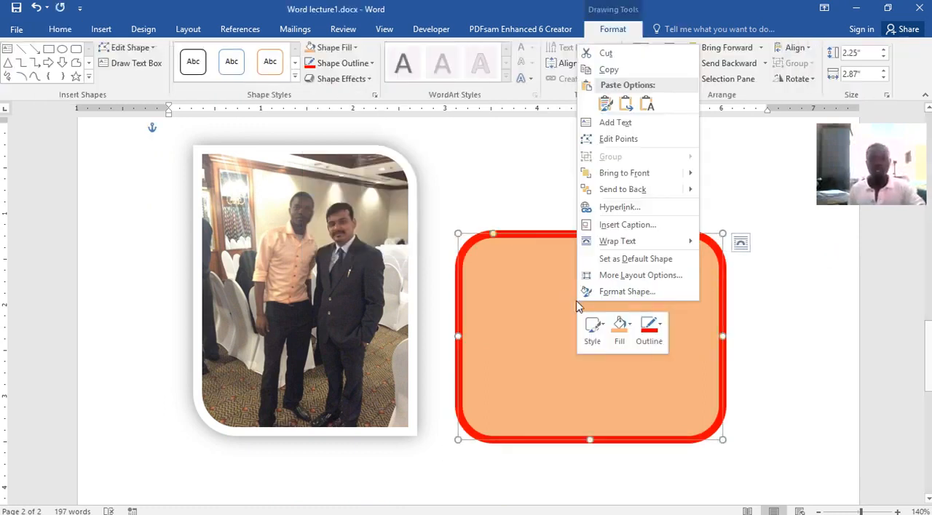
{"action": "left_click", "coordinate": [624, 123]}
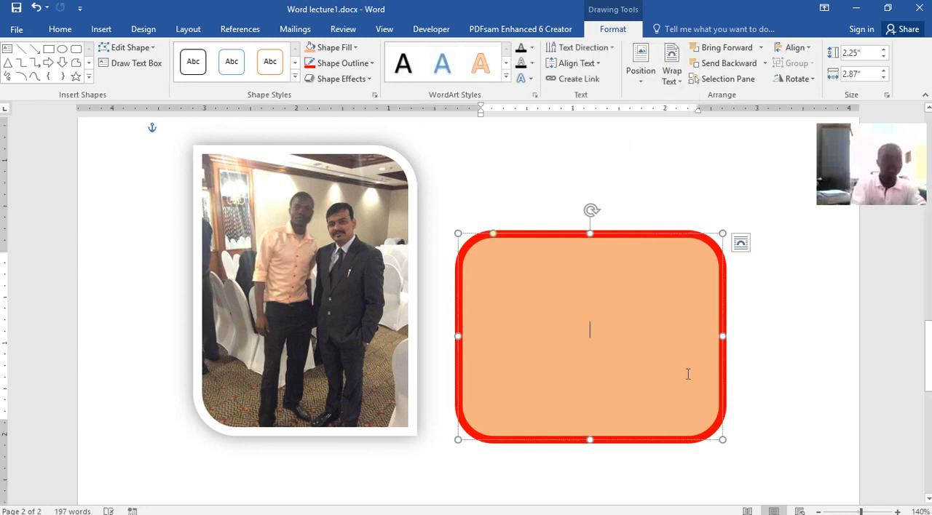
{"action": "type", "text": "Her"}
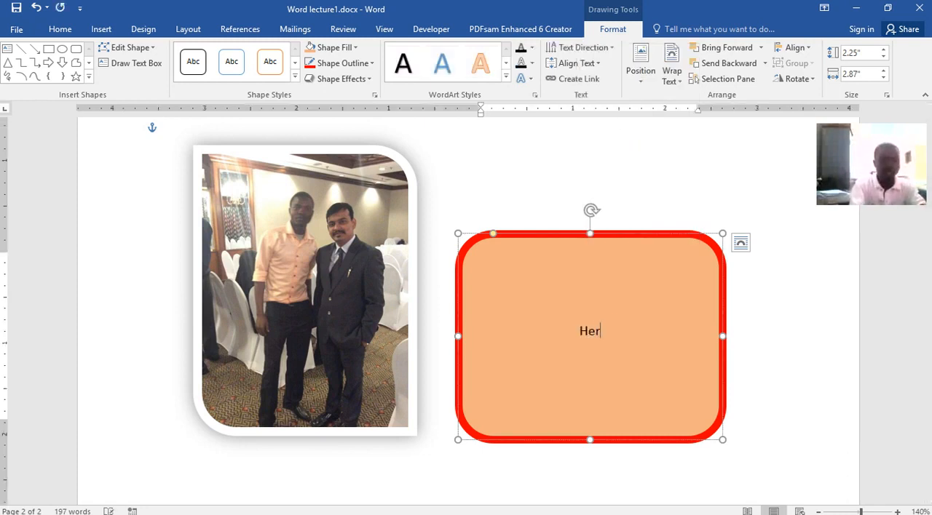
{"action": "type", "text": "e is my"}
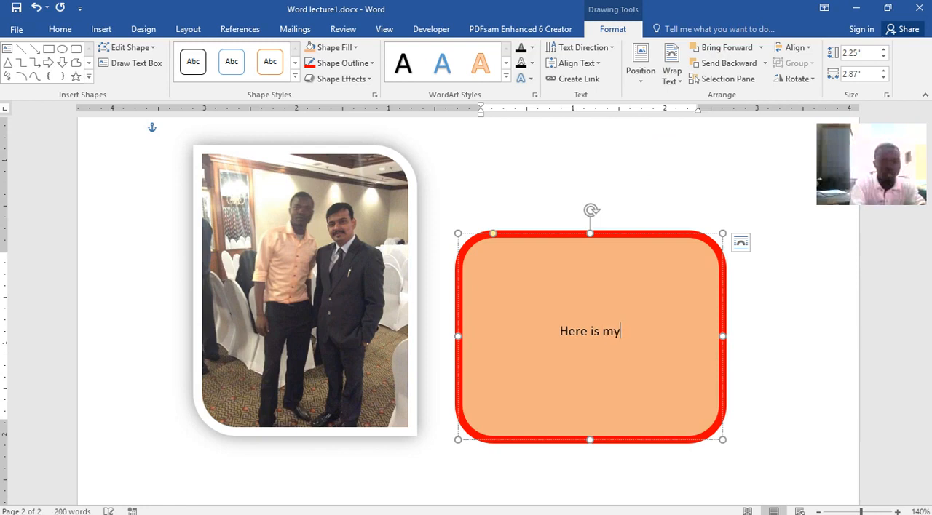
{"action": "type", "text": " shape"}
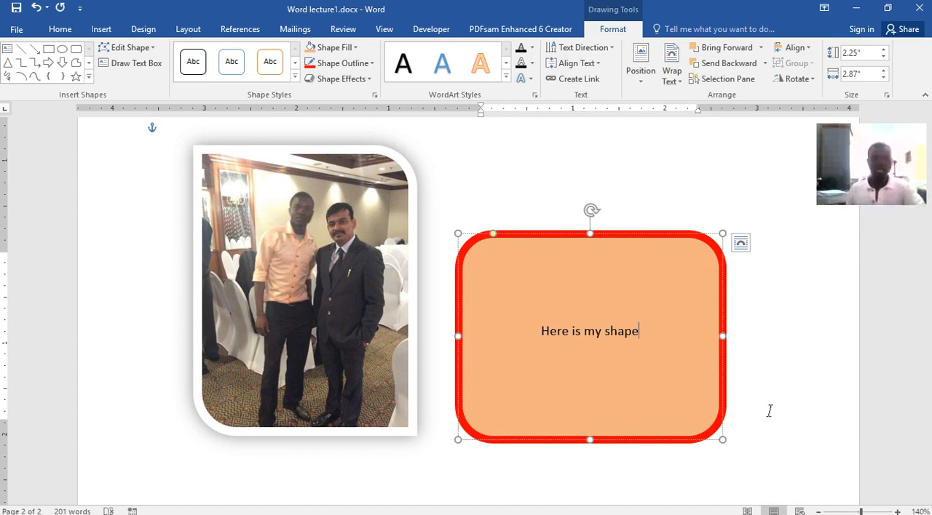
Enlarge all the text in the shape to 26 pt and apply the gray gradient text effect to it.
{"action": "key", "text": "ctrl+a"}
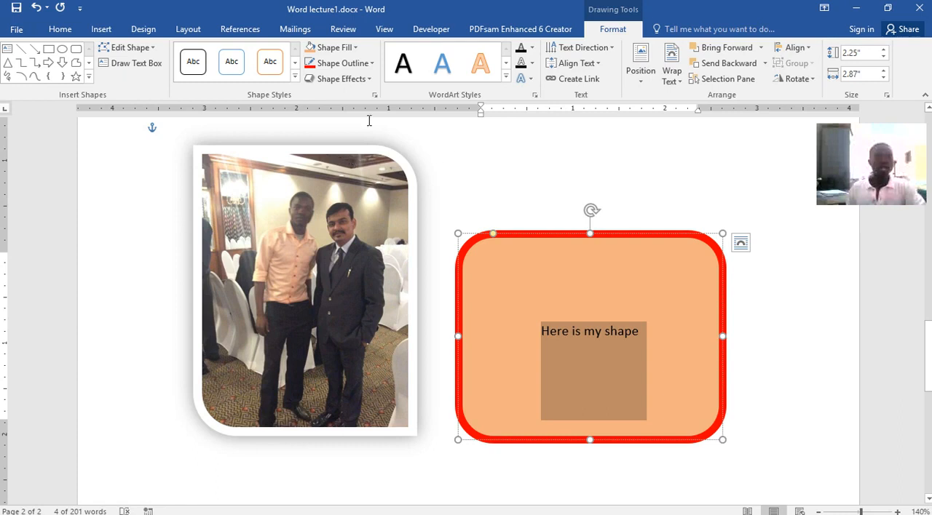
{"action": "left_click", "coordinate": [62, 32]}
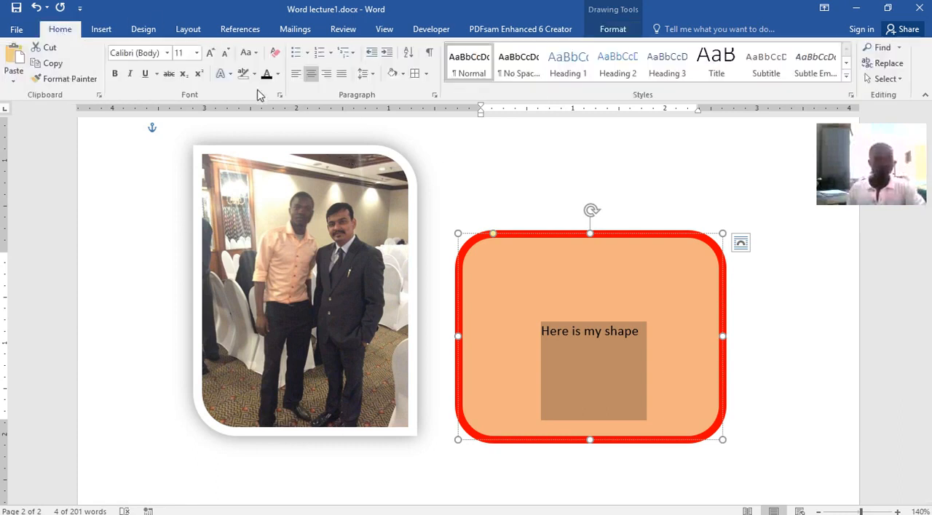
{"action": "left_click", "coordinate": [196, 53]}
{"action": "left_click", "coordinate": [210, 52]}
{"action": "left_click", "coordinate": [210, 53]}
{"action": "left_click", "coordinate": [210, 52]}
{"action": "left_click", "coordinate": [211, 52]}
{"action": "left_click", "coordinate": [210, 52]}
{"action": "left_click", "coordinate": [211, 52]}
{"action": "left_click", "coordinate": [211, 52]}
{"action": "left_click", "coordinate": [211, 53]}
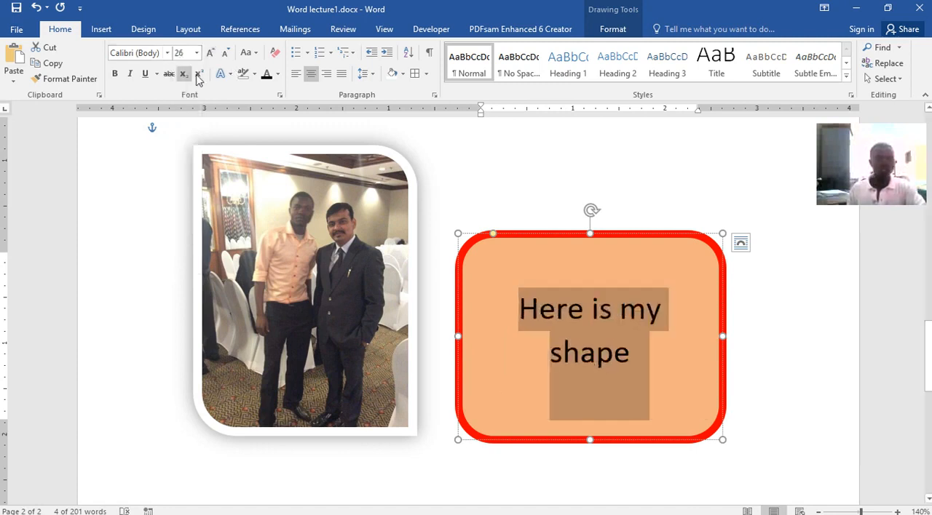
{"action": "left_click", "coordinate": [227, 75]}
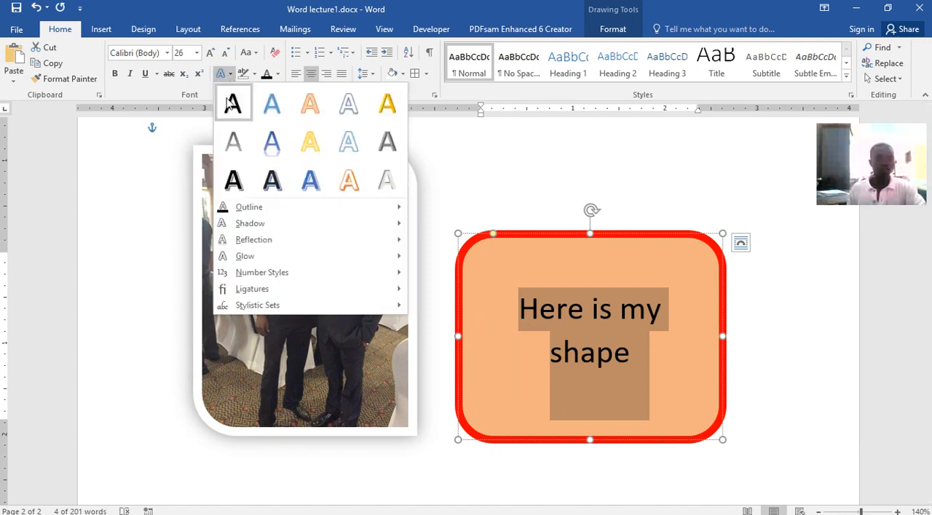
{"action": "left_click", "coordinate": [233, 145]}
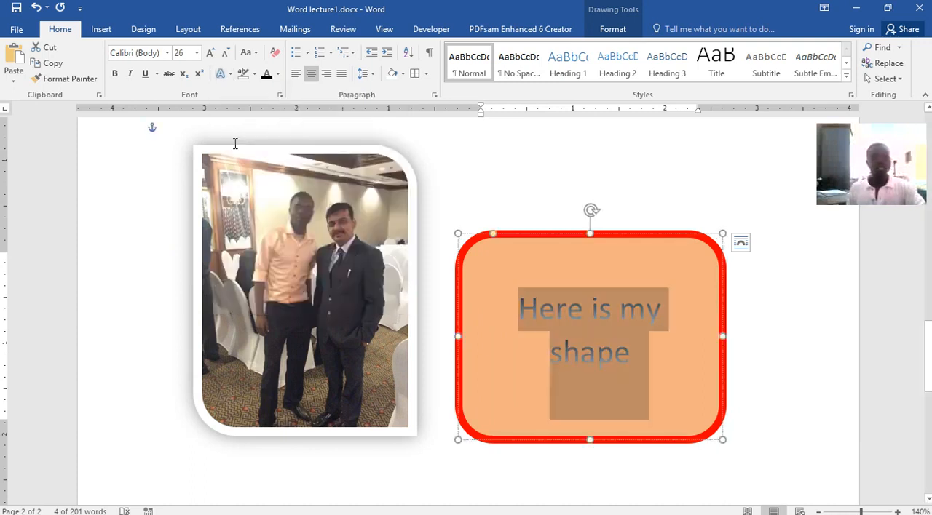
Make the shape's text bold at 36 pt, and move the rounded rectangle slightly up and closer to the picture.
{"action": "left_click", "coordinate": [116, 75]}
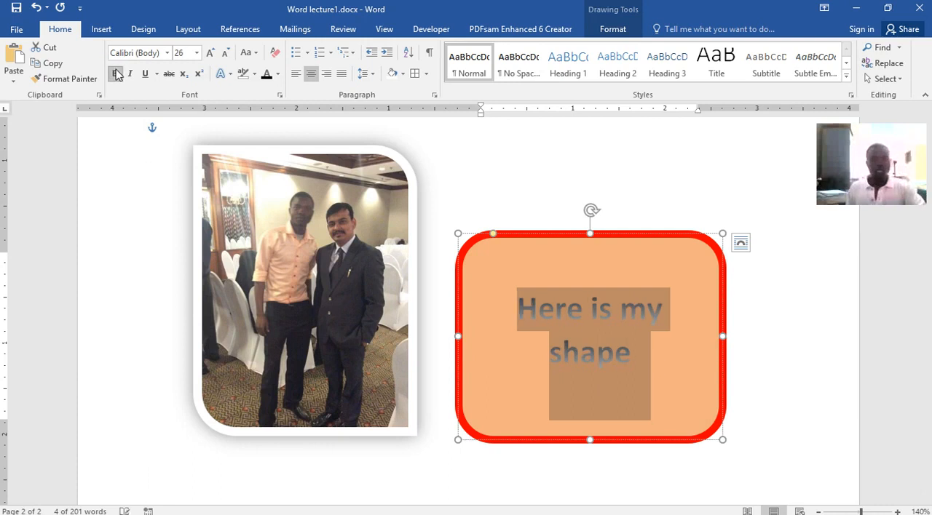
{"action": "left_click", "coordinate": [209, 53]}
{"action": "left_click", "coordinate": [209, 53]}
{"action": "left_click", "coordinate": [210, 53]}
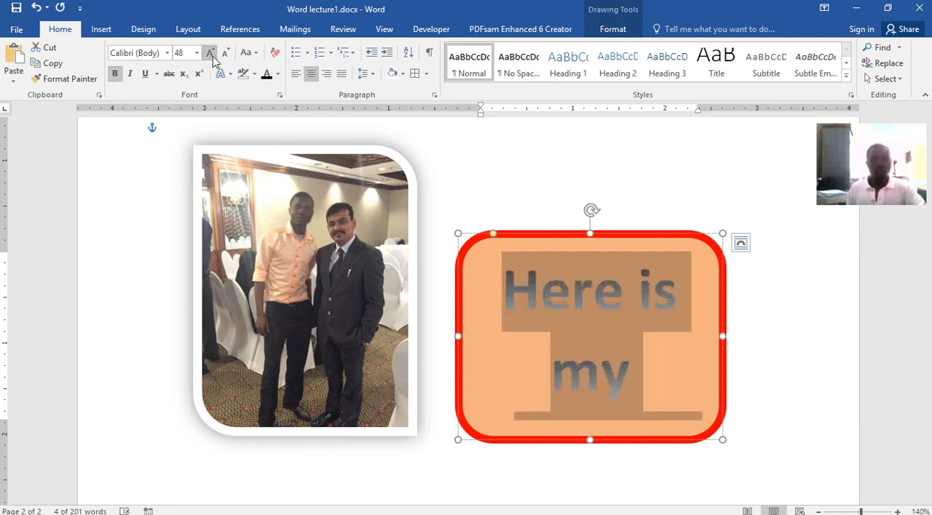
{"action": "left_click", "coordinate": [225, 53]}
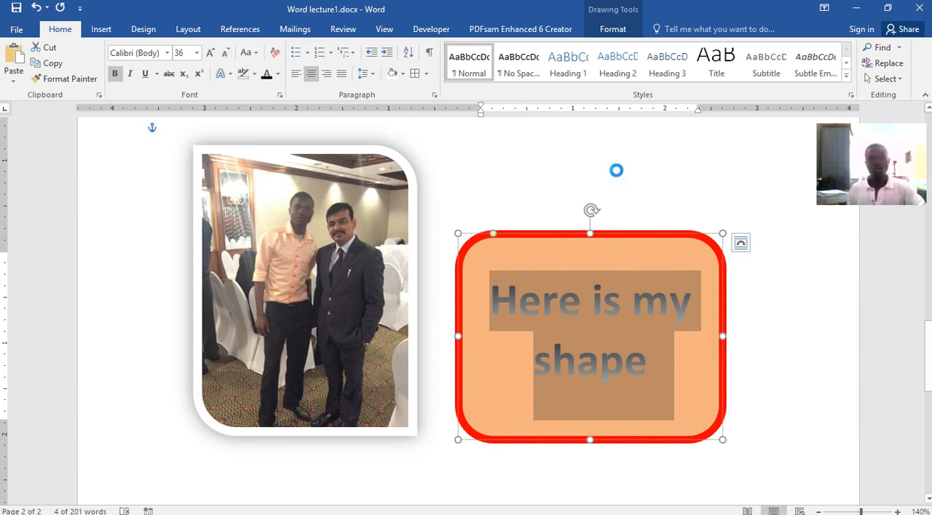
{"action": "left_click", "coordinate": [617, 170]}
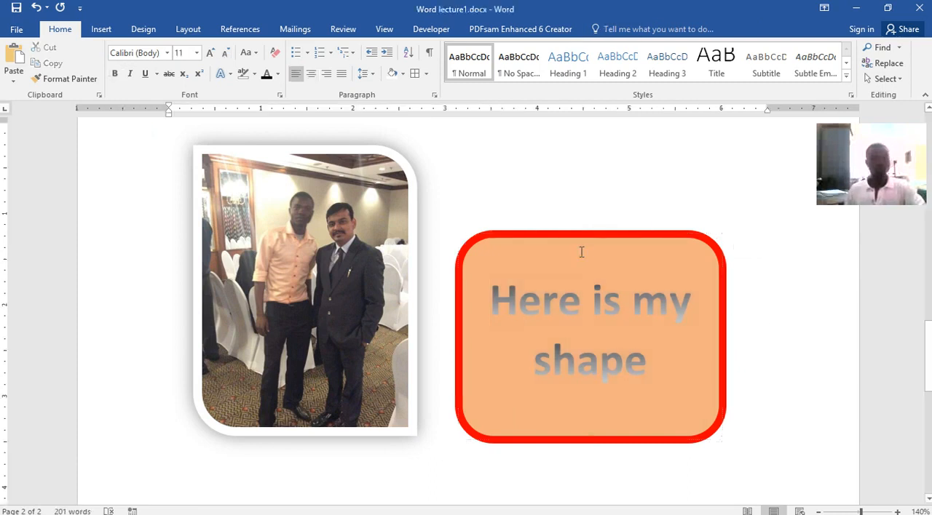
{"action": "mouse_move", "coordinate": [525, 231]}
{"action": "left_mouse_down"}
{"action": "mouse_move", "coordinate": [514, 203]}
{"action": "mouse_move", "coordinate": [580, 146]}
{"action": "mouse_move", "coordinate": [503, 174]}
{"action": "left_mouse_up"}
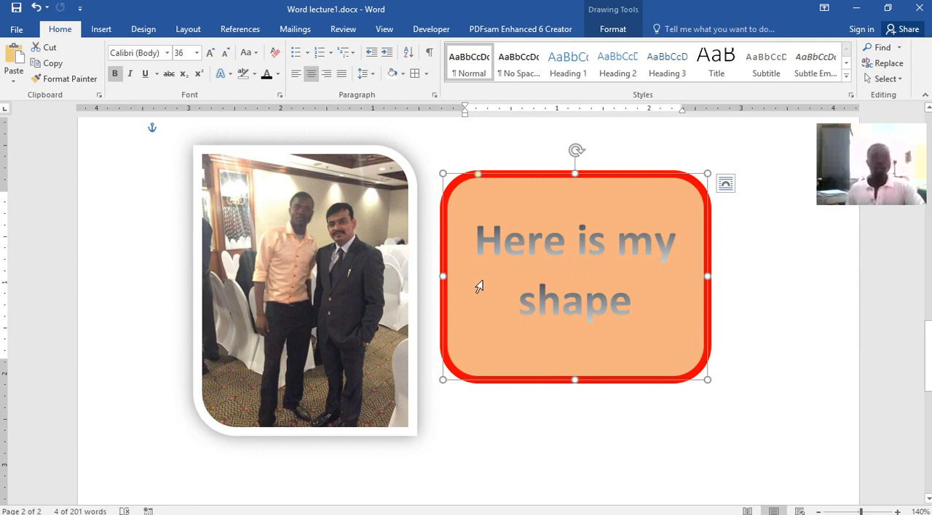
Insert a Clustered Column chart with its default sample data on page 2, close its data sheet and delete the chart.
{"action": "left_click", "coordinate": [100, 30]}
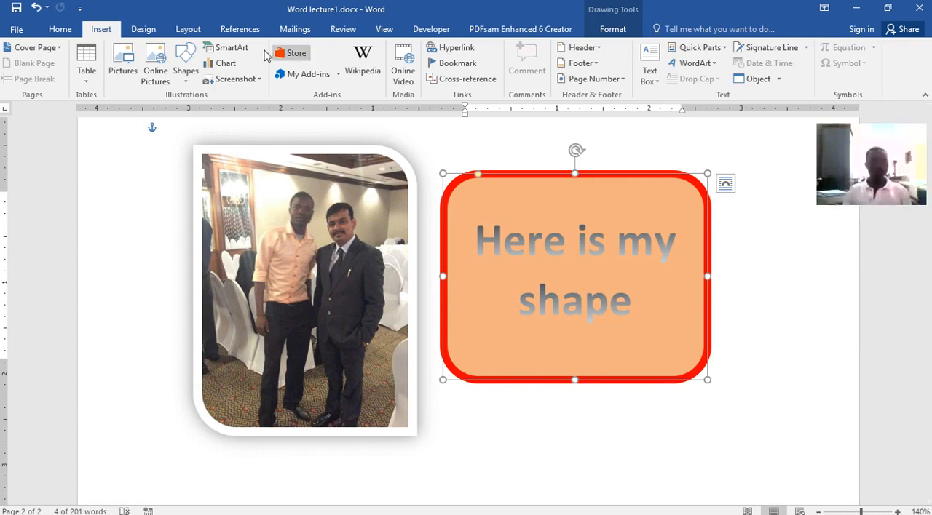
{"action": "left_click", "coordinate": [228, 63]}
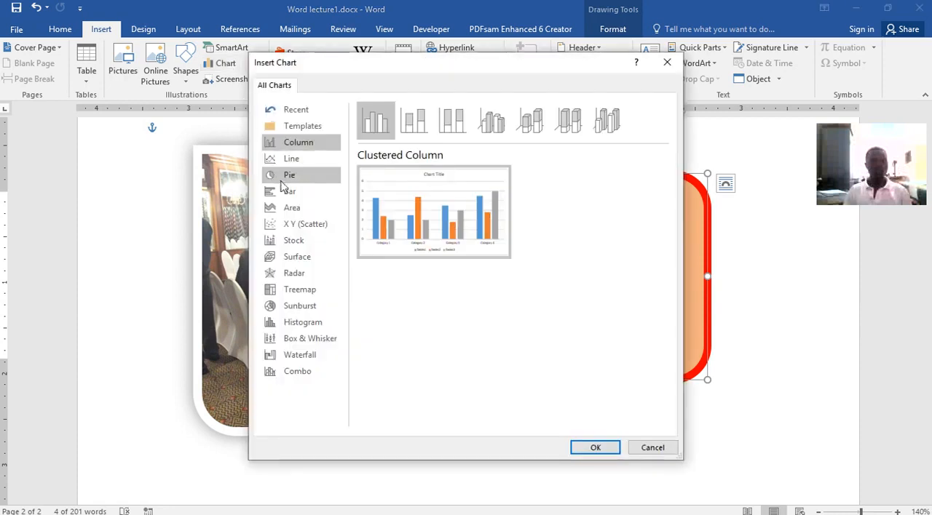
{"action": "mouse_move", "coordinate": [408, 190]}
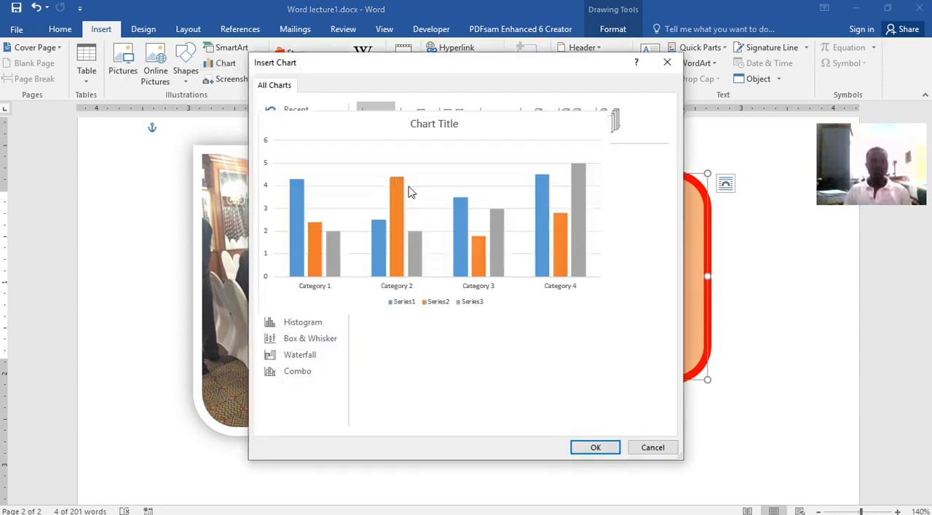
{"action": "left_click", "coordinate": [609, 448]}
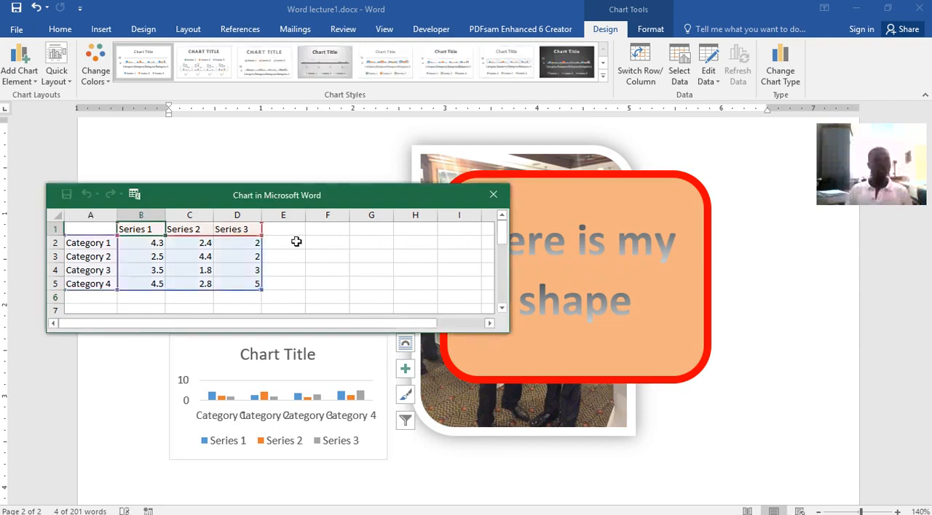
{"action": "left_click", "coordinate": [492, 197]}
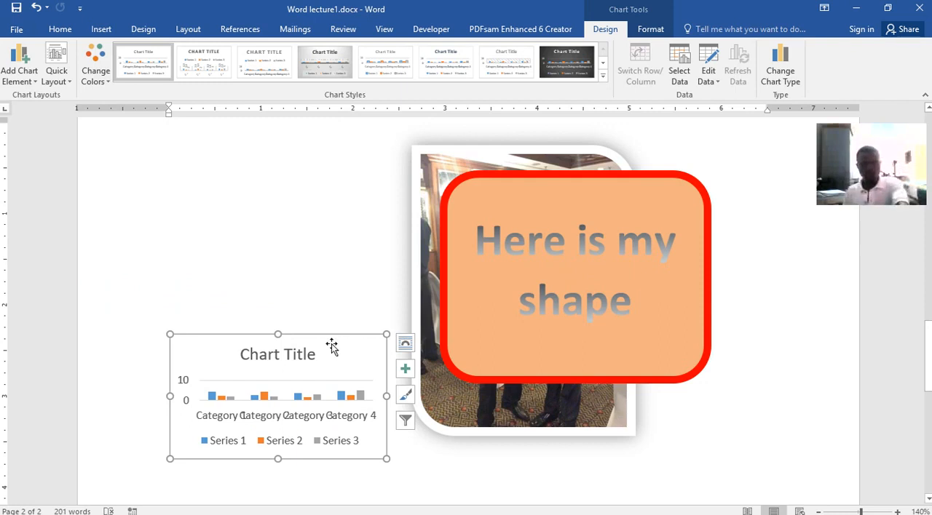
{"action": "key", "text": "Delete"}
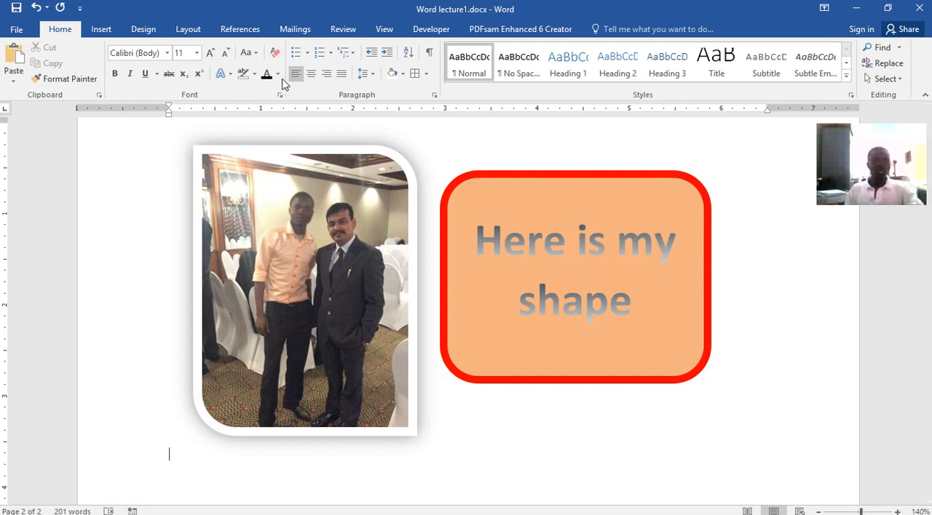
Select "American offices in early 1970s" in the green paragraph on page 1 and start inserting a hyperlink on it.
{"action": "left_click", "coordinate": [114, 29]}
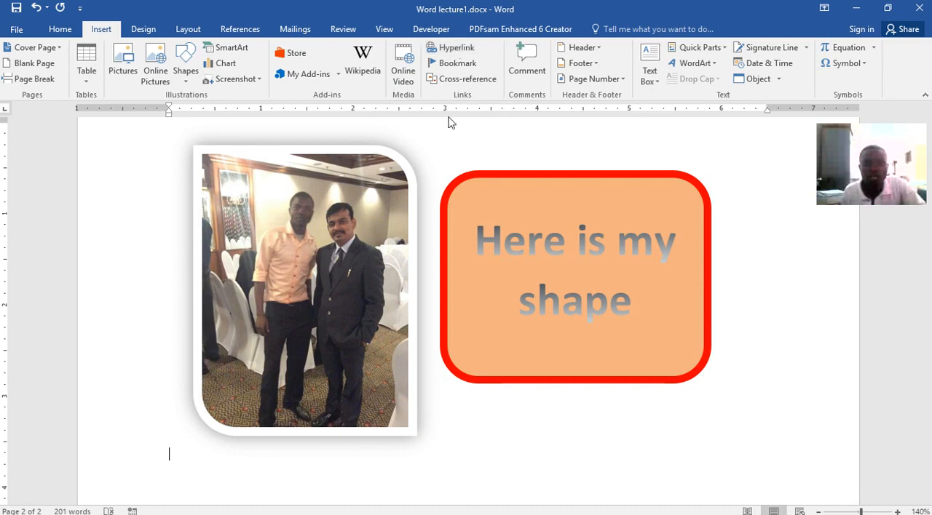
{"action": "scroll", "coordinate": [485, 183], "scroll_direction": "up", "scroll_amount": 3}
{"action": "scroll", "coordinate": [475, 163], "scroll_direction": "up", "scroll_amount": 10}
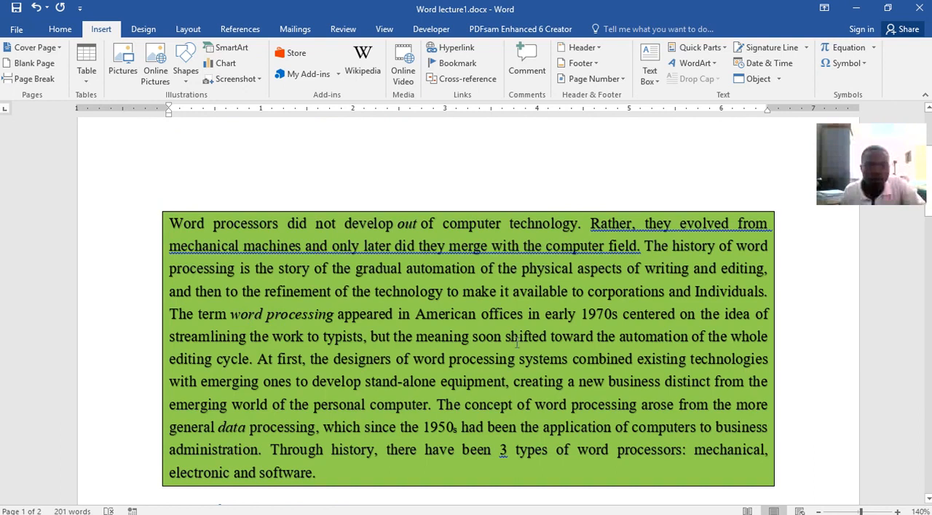
{"action": "left_click_drag", "start_coordinate": [417, 315], "coordinate": [620, 315]}
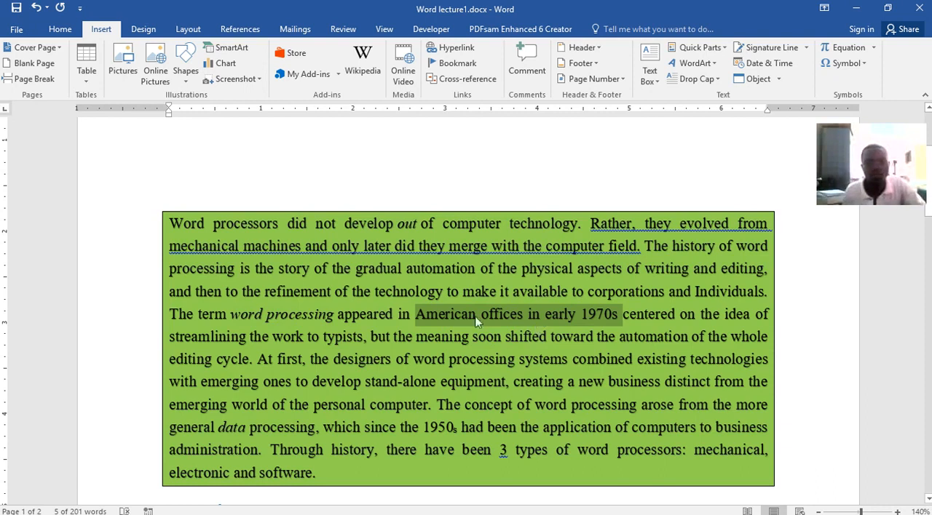
{"action": "left_click", "coordinate": [452, 48]}
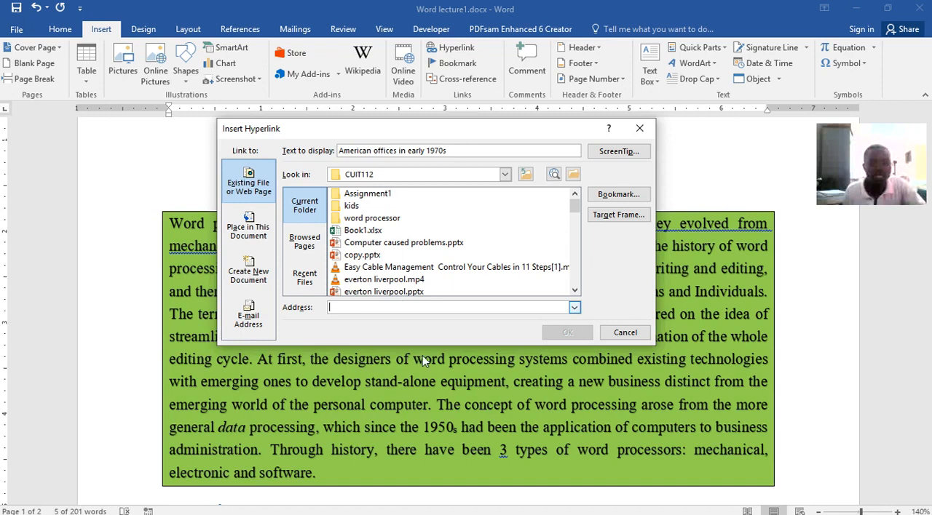
Switch to the Opera browser and try to open YouTube from Speed Dial.
{"action": "left_click", "coordinate": [451, 507]}
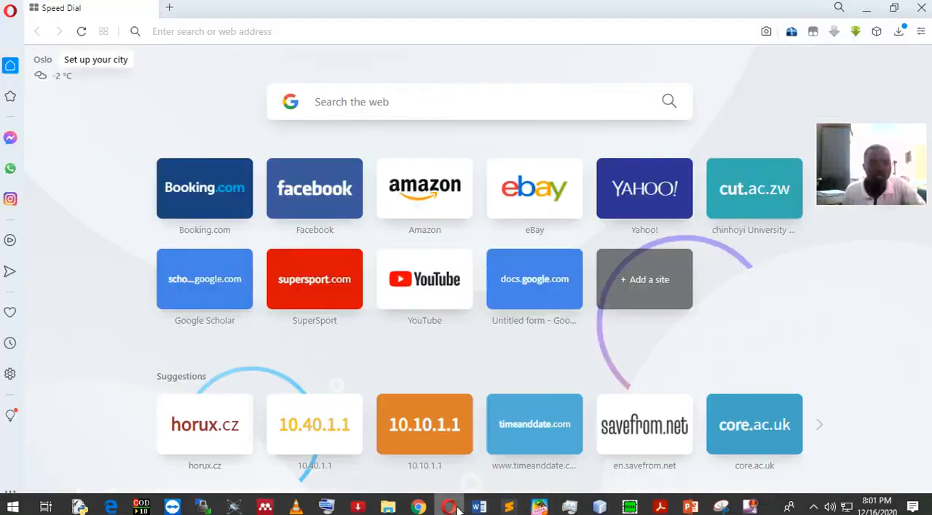
{"action": "left_click", "coordinate": [439, 283]}
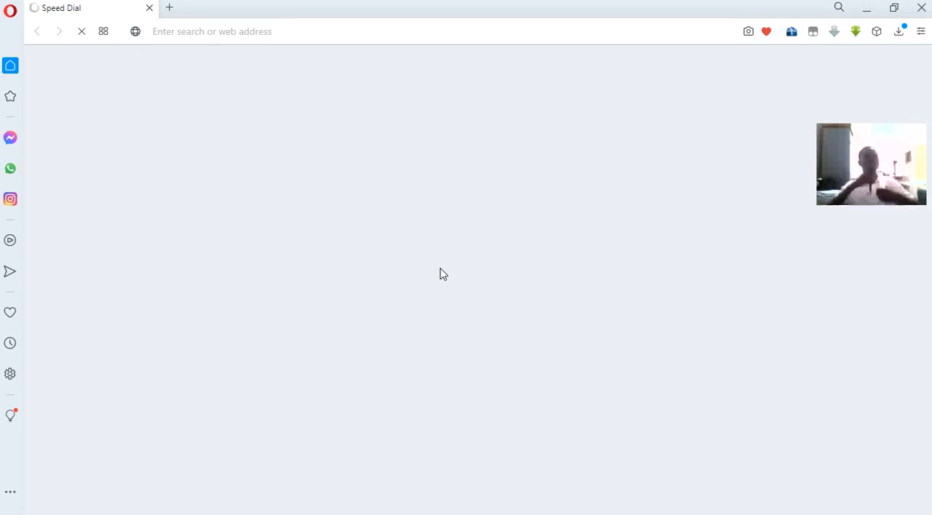
{"action": "mouse_move", "coordinate": [568, 512]}
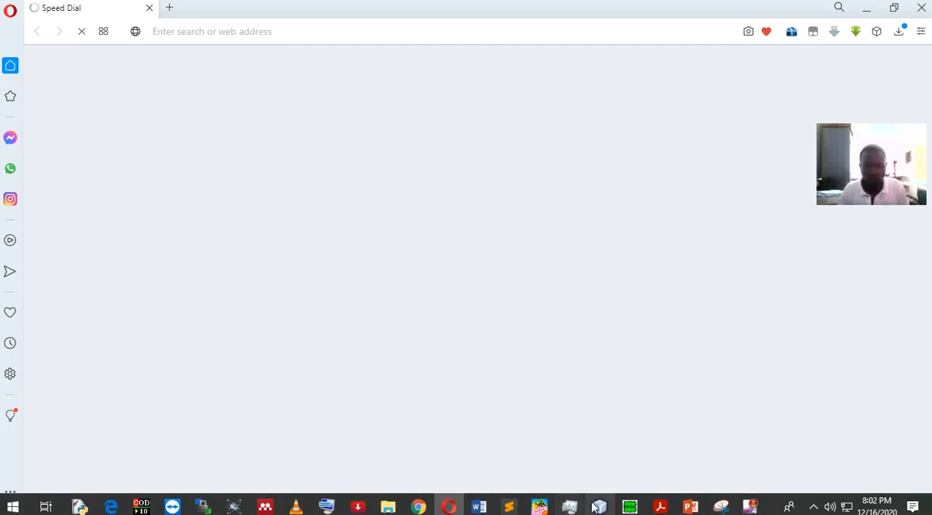
Switch to Chrome, look through the open pages for one to link to and bring up the GetSearchConverter page.
{"action": "left_click", "coordinate": [428, 509]}
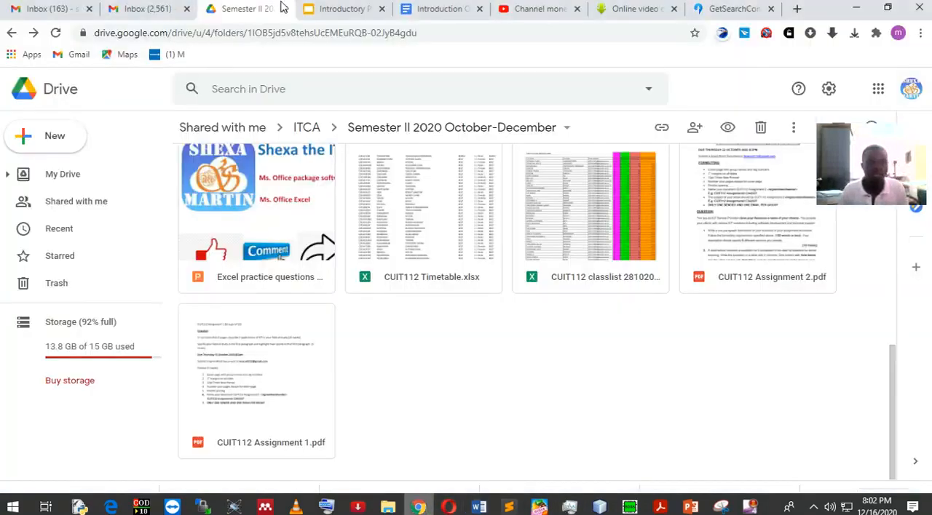
{"action": "left_click", "coordinate": [535, 9]}
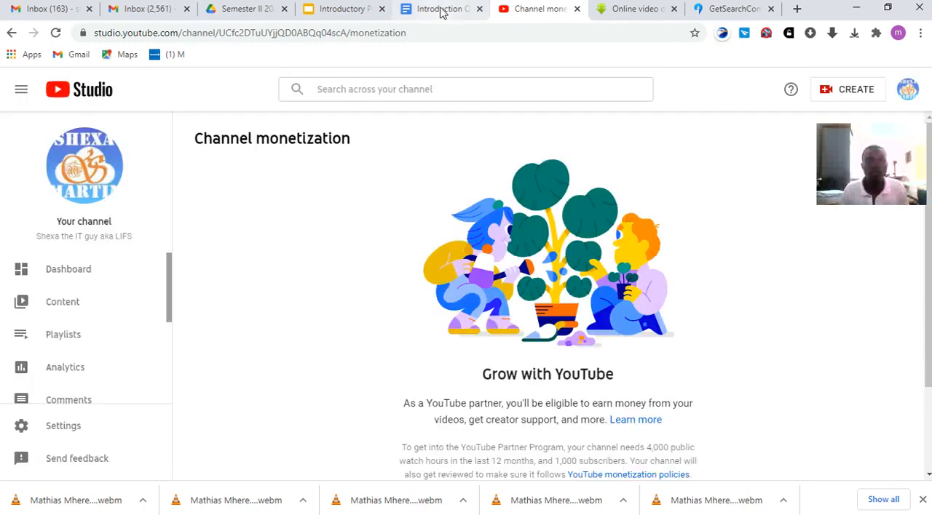
{"action": "left_click", "coordinate": [441, 10]}
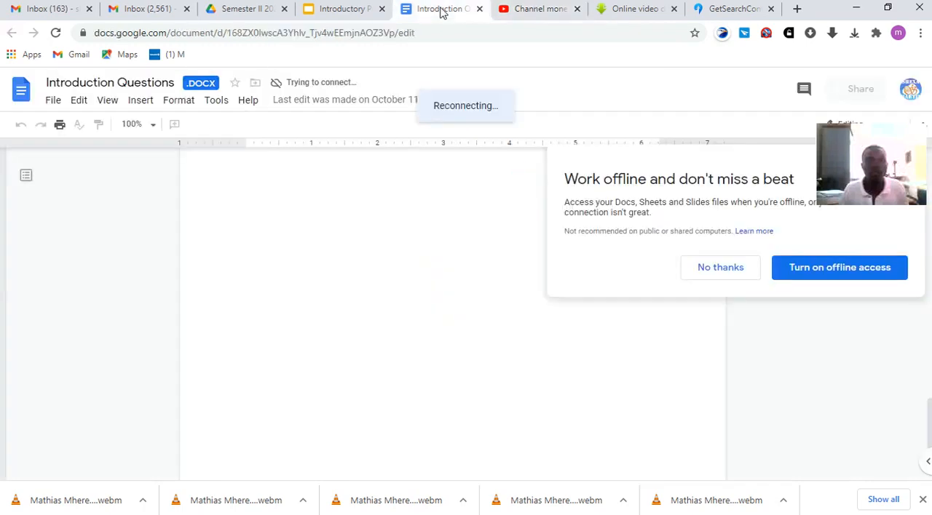
{"action": "left_click", "coordinate": [726, 10]}
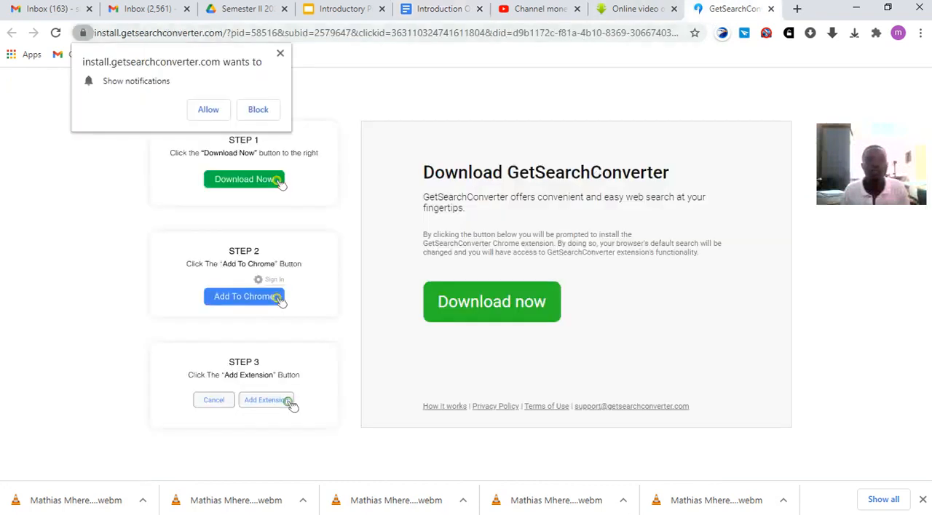
{"action": "left_click", "coordinate": [449, 507]}
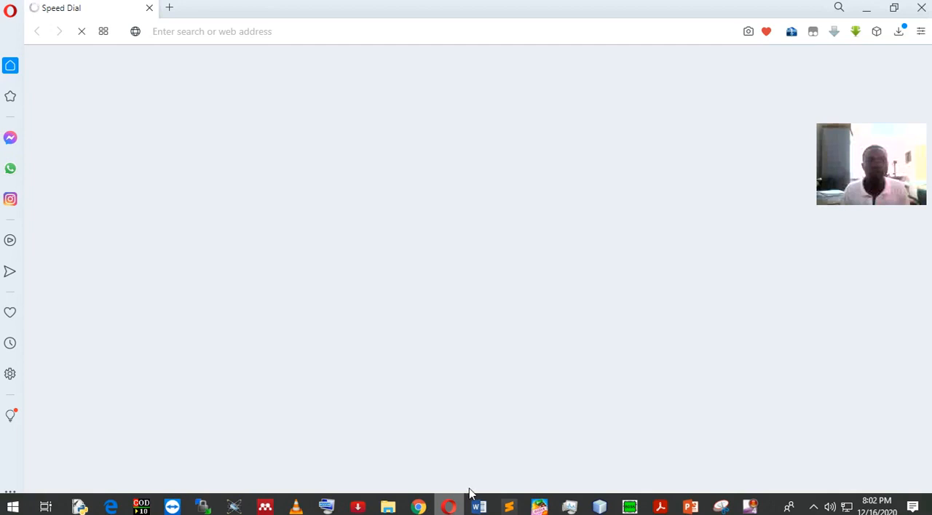
{"action": "left_click", "coordinate": [419, 507]}
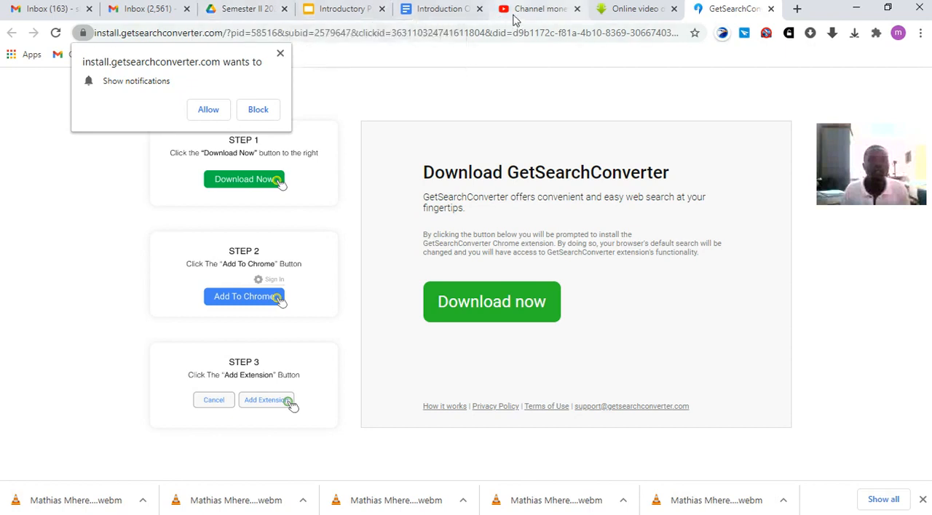
Copy the full web address of the GetSearchConverter page.
{"action": "left_click", "coordinate": [635, 36]}
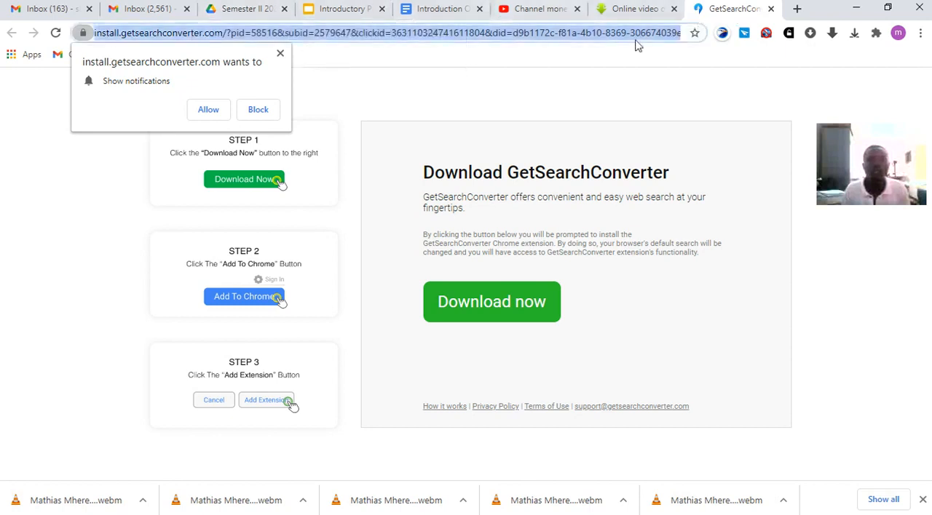
{"action": "right_click", "coordinate": [638, 40]}
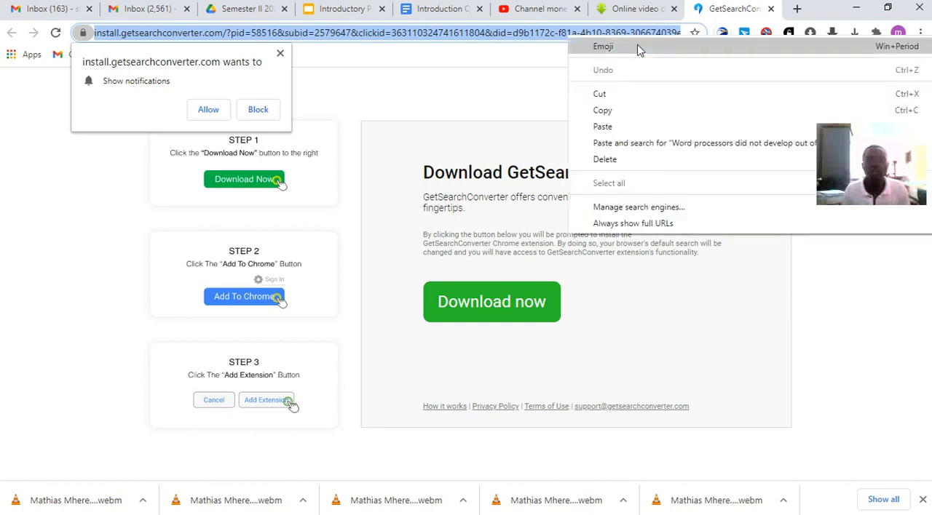
{"action": "left_click", "coordinate": [605, 110]}
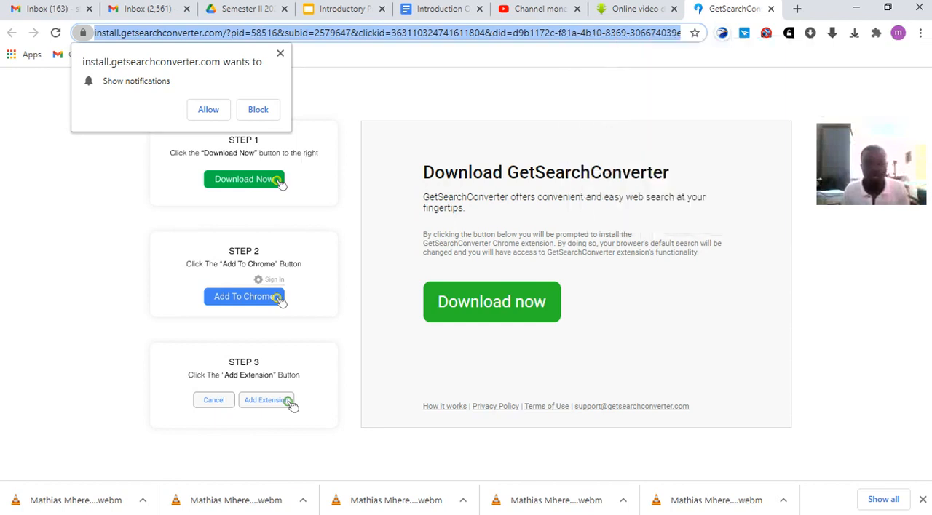
Return to Word lecture1.docx in Word, paste the copied web address as the hyperlink's address and insert the link.
{"action": "mouse_move", "coordinate": [492, 510]}
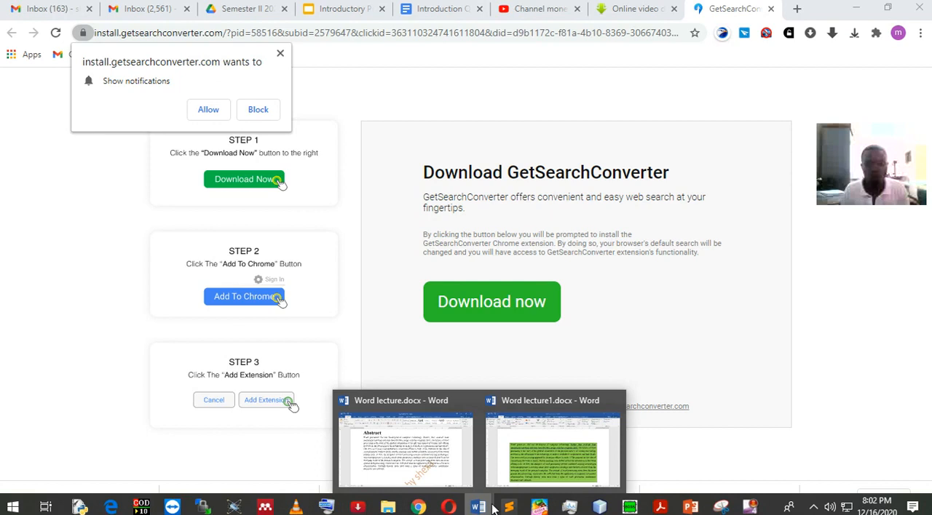
{"action": "left_click", "coordinate": [551, 471]}
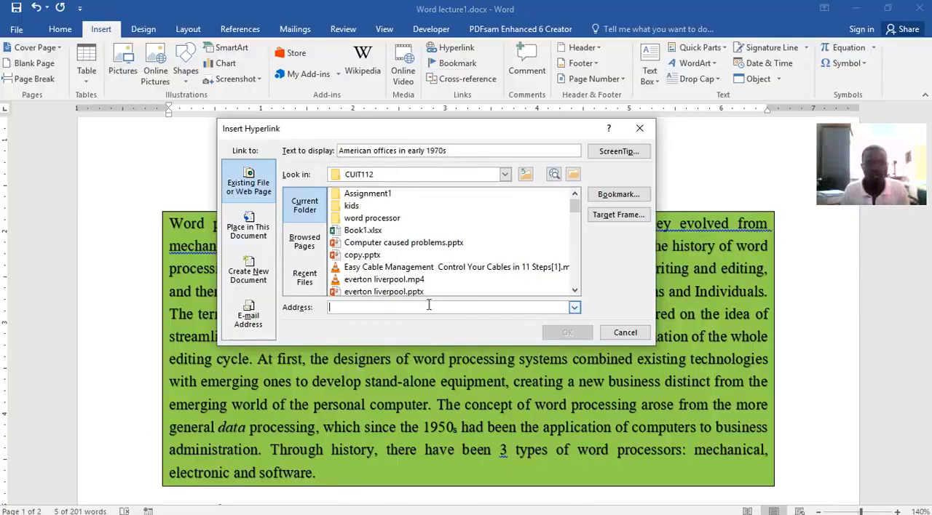
{"action": "right_click", "coordinate": [429, 305]}
{"action": "left_click", "coordinate": [455, 345]}
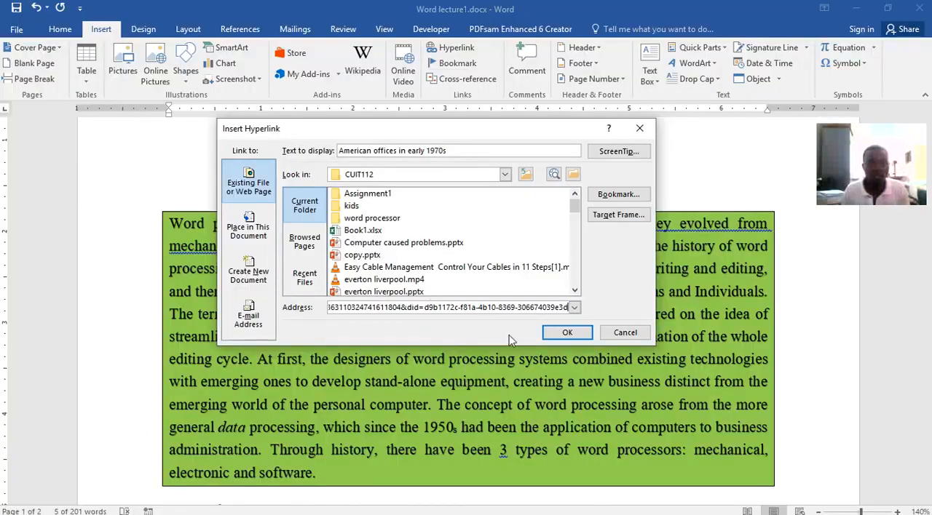
{"action": "left_click", "coordinate": [565, 334]}
{"action": "left_click", "coordinate": [432, 355]}
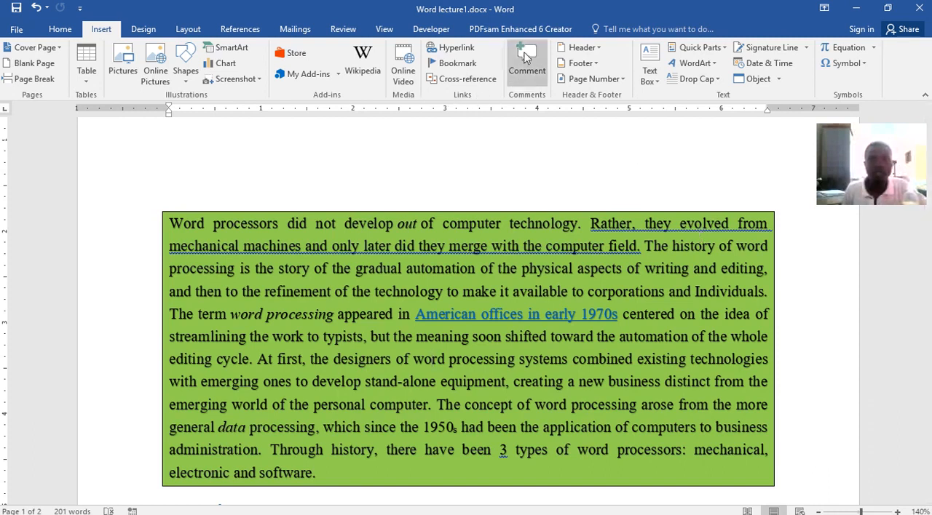
Add a comment reading "nbcjhhdcj" to the words "Rather, they evolved" in the green paragraph.
{"action": "left_click_drag", "start_coordinate": [591, 223], "coordinate": [737, 223]}
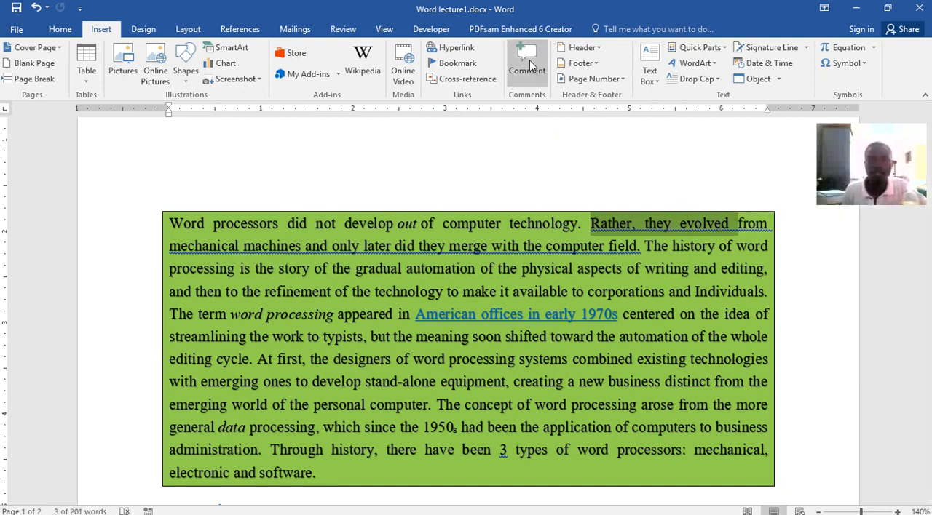
{"action": "left_click", "coordinate": [529, 60]}
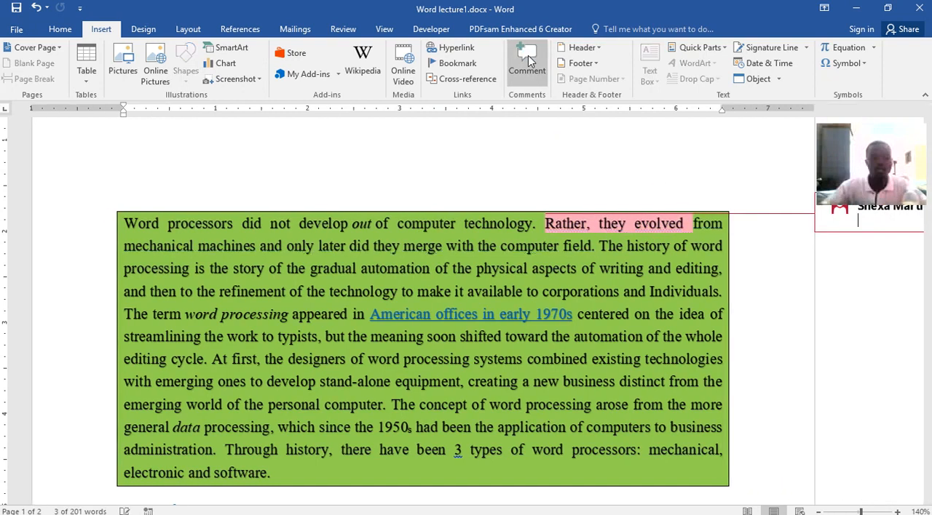
{"action": "type", "text": "nbcjhhdcj"}
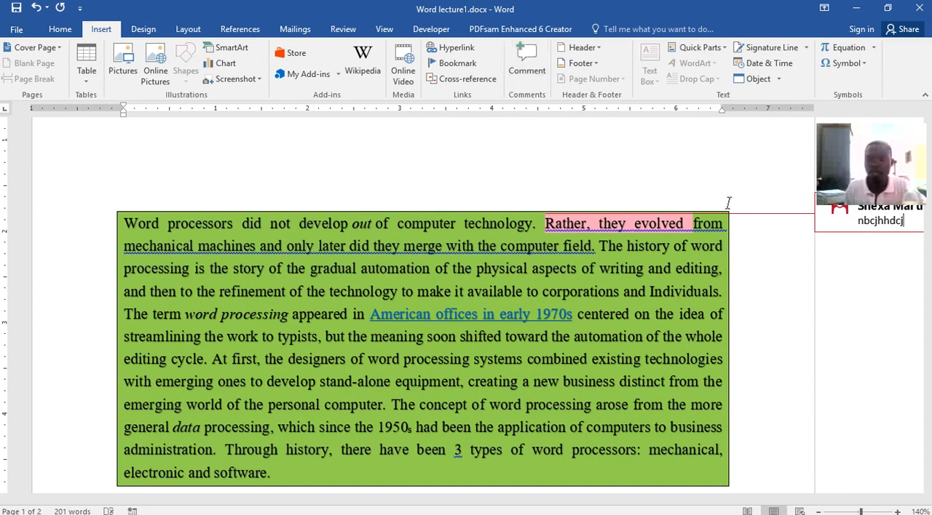
{"action": "left_click_drag", "start_coordinate": [733, 500], "coordinate": [830, 499]}
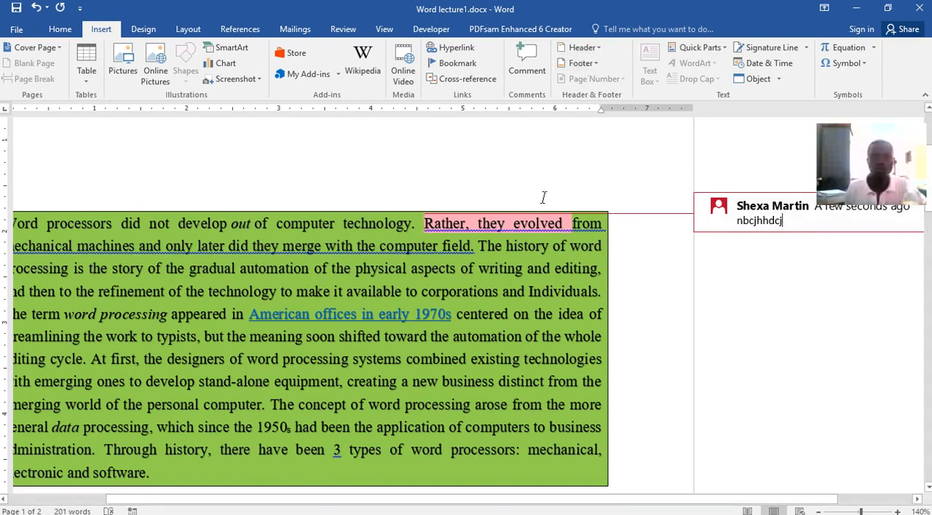
Delete the comment attached to "Rather, they evolved" in the green paragraph.
{"action": "double_click", "coordinate": [812, 217]}
{"action": "right_click", "coordinate": [809, 211]}
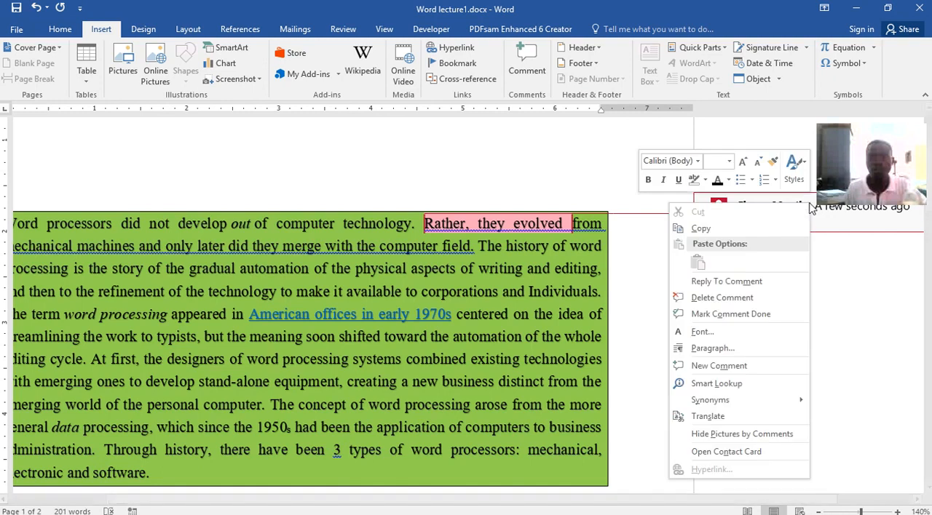
{"action": "left_click", "coordinate": [735, 298]}
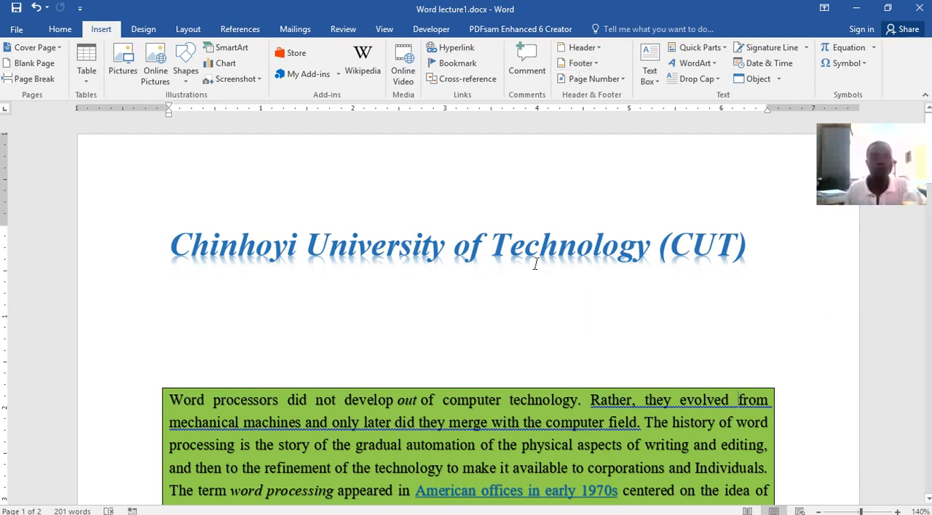
Insert the built-in Banded header into the document and dismiss the run-time error dialog.
{"action": "scroll", "coordinate": [560, 314], "scroll_direction": "down", "scroll_amount": 3}
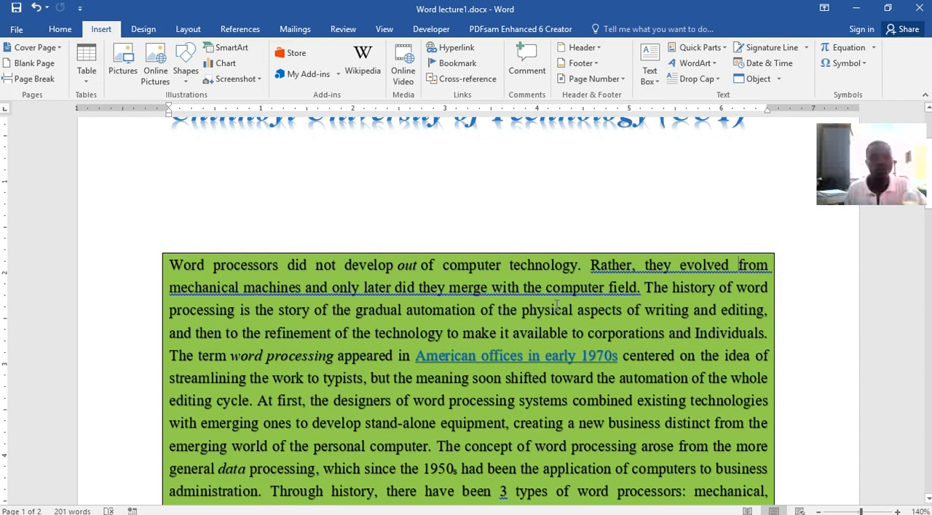
{"action": "scroll", "coordinate": [557, 305], "scroll_direction": "down", "scroll_amount": 6}
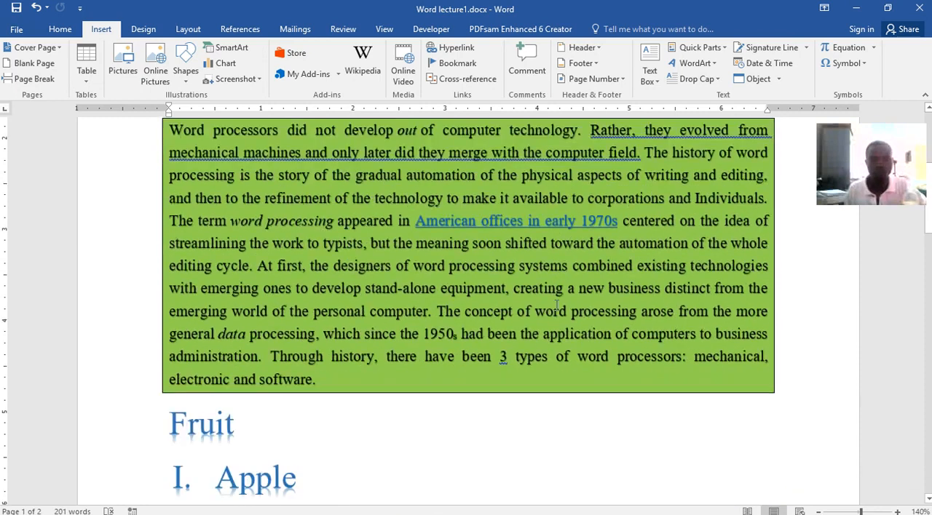
{"action": "scroll", "coordinate": [553, 299], "scroll_direction": "up", "scroll_amount": 8}
{"action": "scroll", "coordinate": [551, 226], "scroll_direction": "up", "scroll_amount": 1}
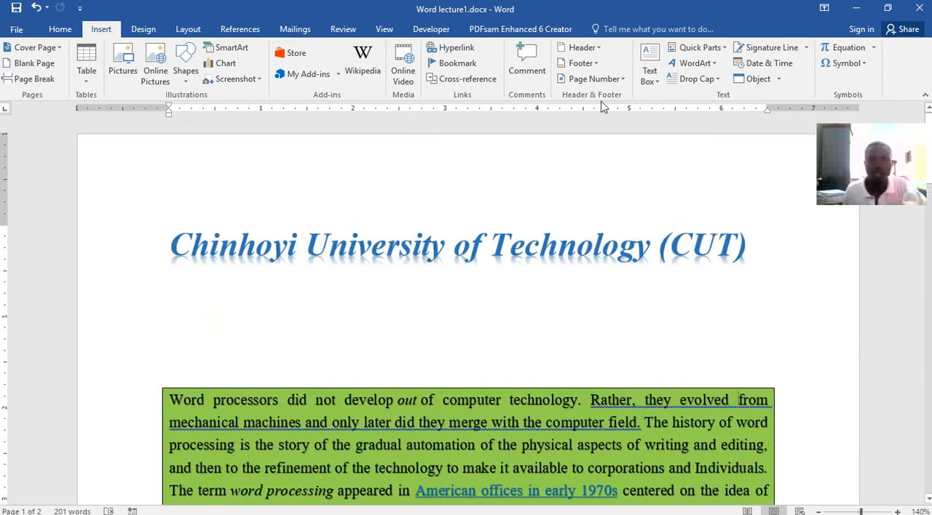
{"action": "left_click", "coordinate": [583, 48]}
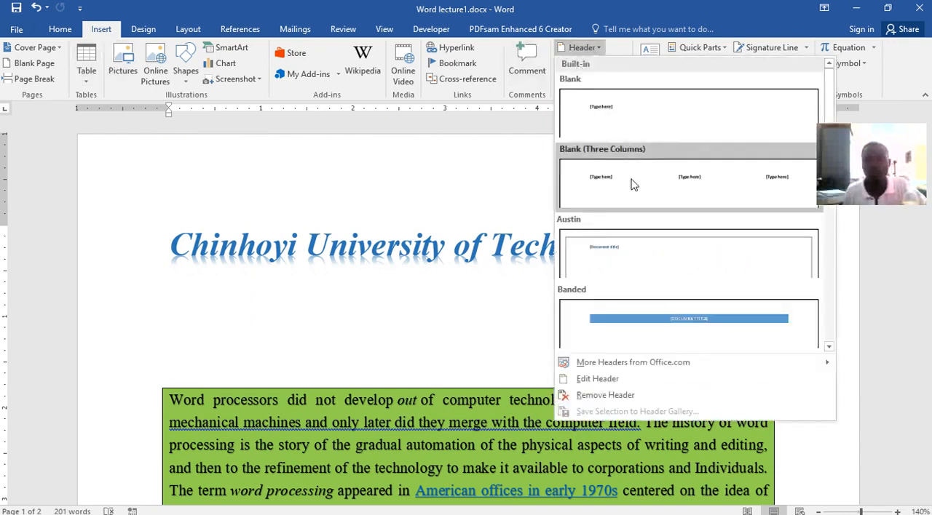
{"action": "left_click", "coordinate": [706, 329]}
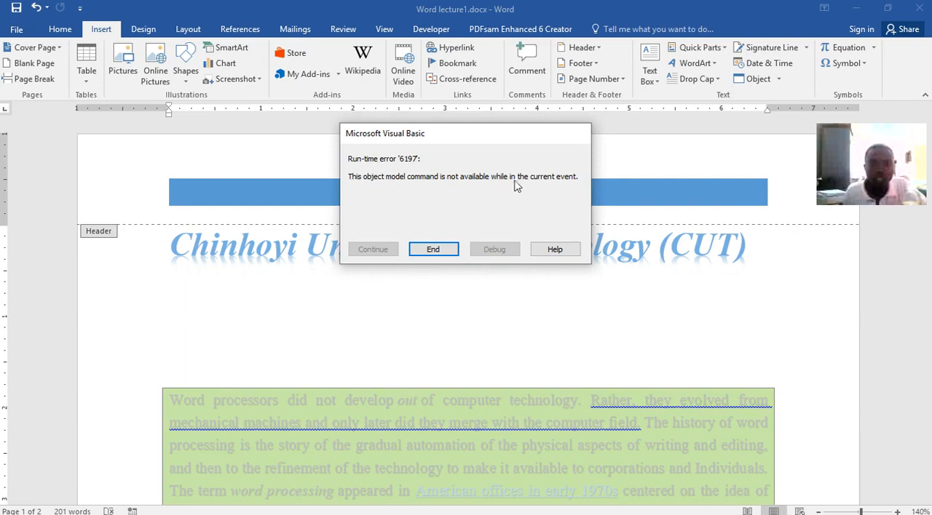
{"action": "left_click", "coordinate": [435, 250]}
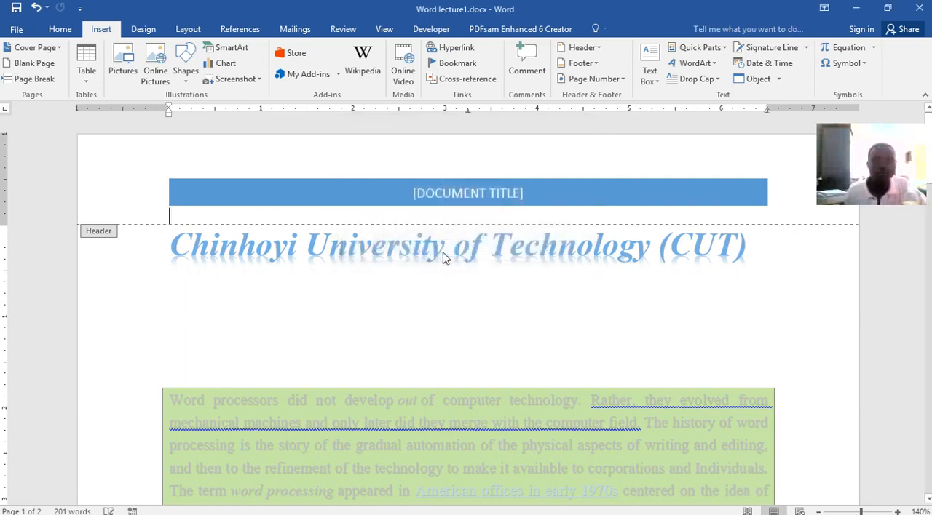
Replace the header's document title placeholder with "ASSIGNMENT 1" and save the document.
{"action": "left_click", "coordinate": [434, 198]}
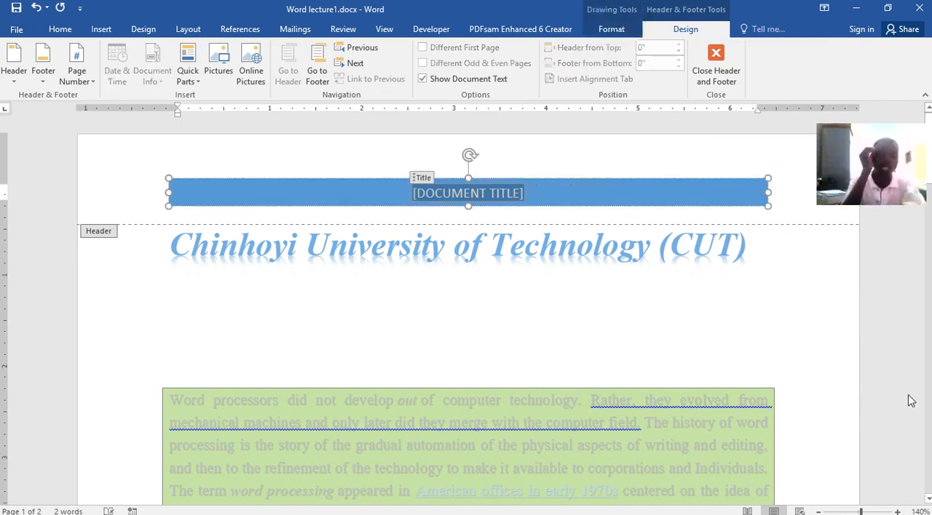
{"action": "type", "text": "ASSI"}
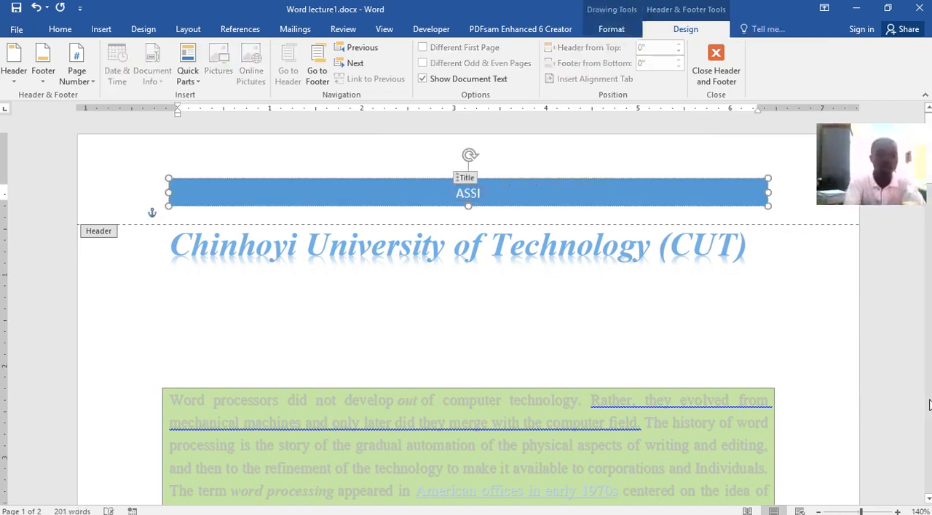
{"action": "type", "text": "GNMENT"}
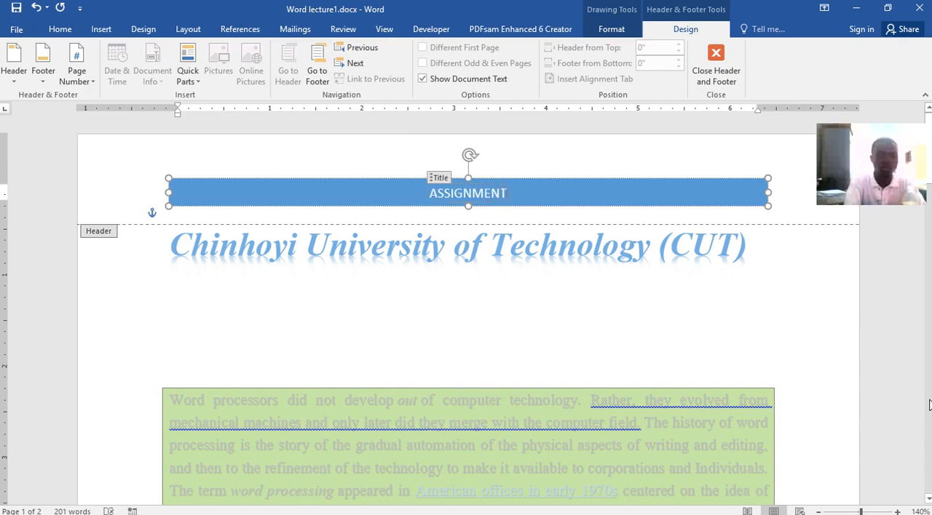
{"action": "type", "text": " 1"}
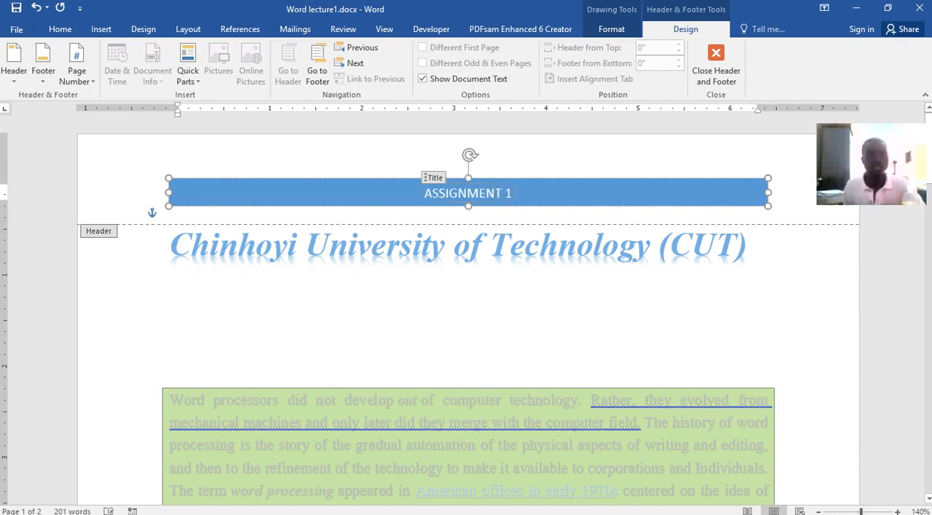
{"action": "left_click", "coordinate": [16, 7]}
Examine how the ASSIGNMENT 1 header repeats across the pages of the document.
{"action": "scroll", "coordinate": [517, 318], "scroll_direction": "down", "scroll_amount": 10}
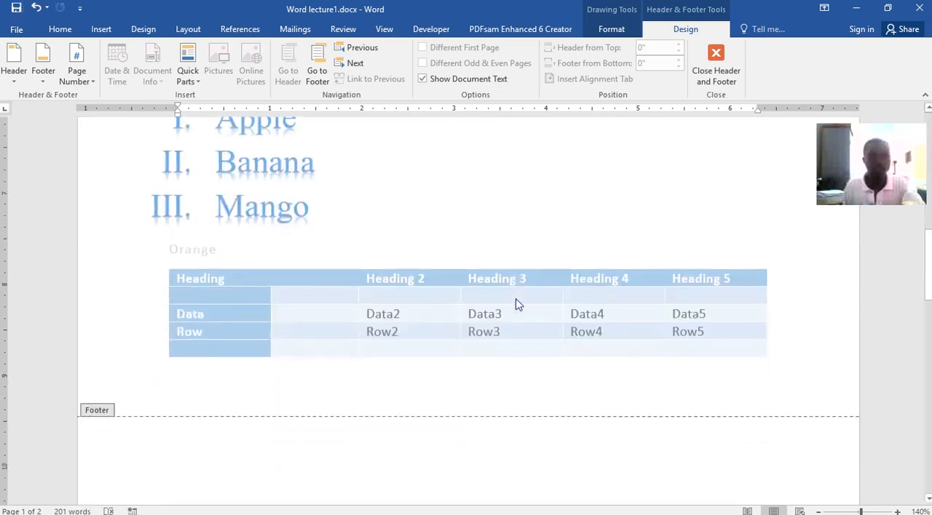
{"action": "scroll", "coordinate": [516, 306], "scroll_direction": "down", "scroll_amount": 5}
{"action": "scroll", "coordinate": [521, 279], "scroll_direction": "up", "scroll_amount": 4}
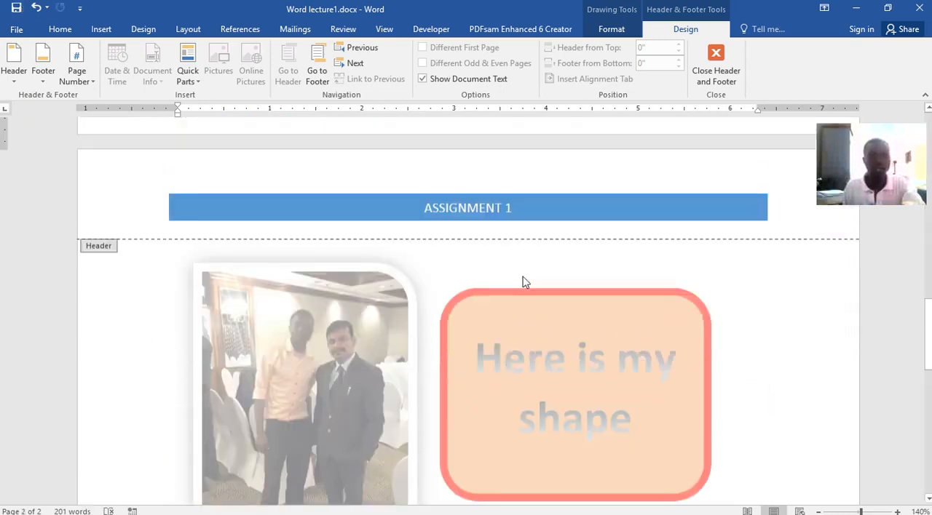
{"action": "scroll", "coordinate": [550, 332], "scroll_direction": "down", "scroll_amount": 3}
{"action": "scroll", "coordinate": [551, 333], "scroll_direction": "up", "scroll_amount": 7}
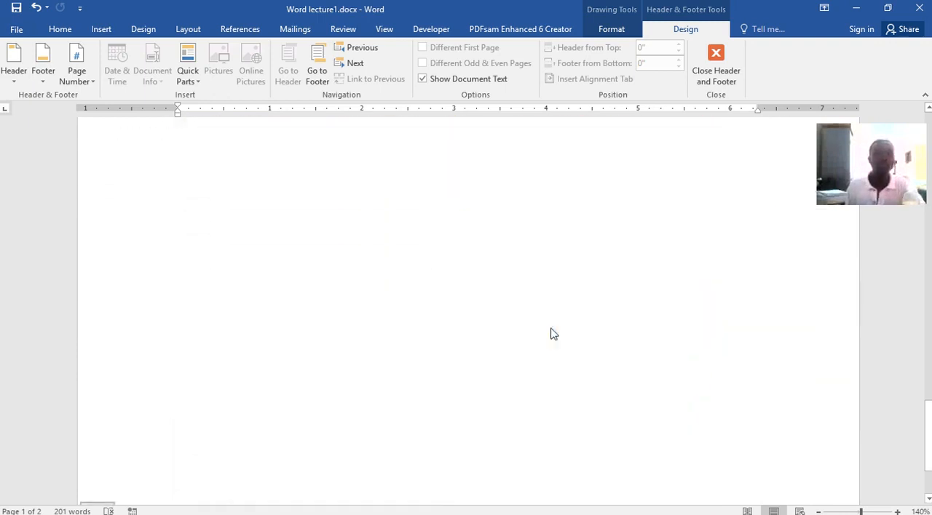
{"action": "scroll", "coordinate": [551, 333], "scroll_direction": "down", "scroll_amount": 5}
{"action": "scroll", "coordinate": [545, 335], "scroll_direction": "up", "scroll_amount": 3}
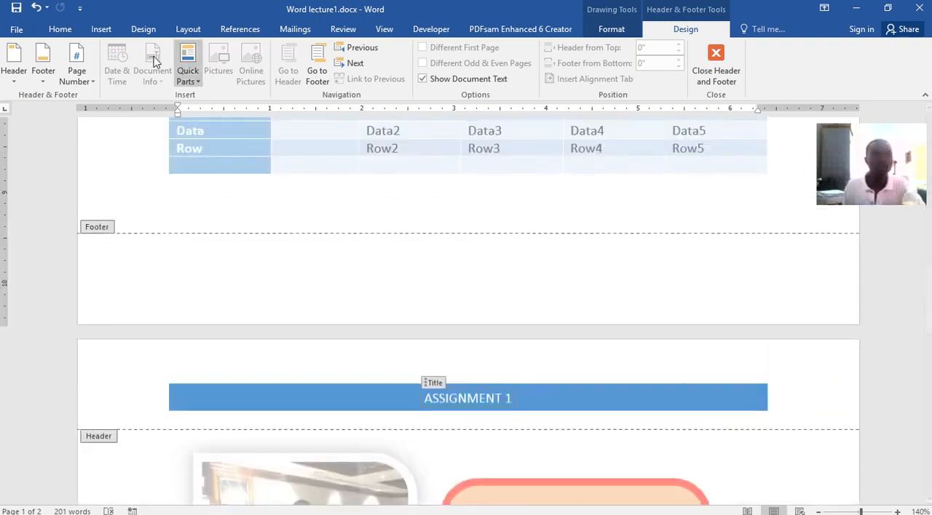
Insert the built-in Blank (Three Columns) footer into the document.
{"action": "left_click", "coordinate": [101, 29]}
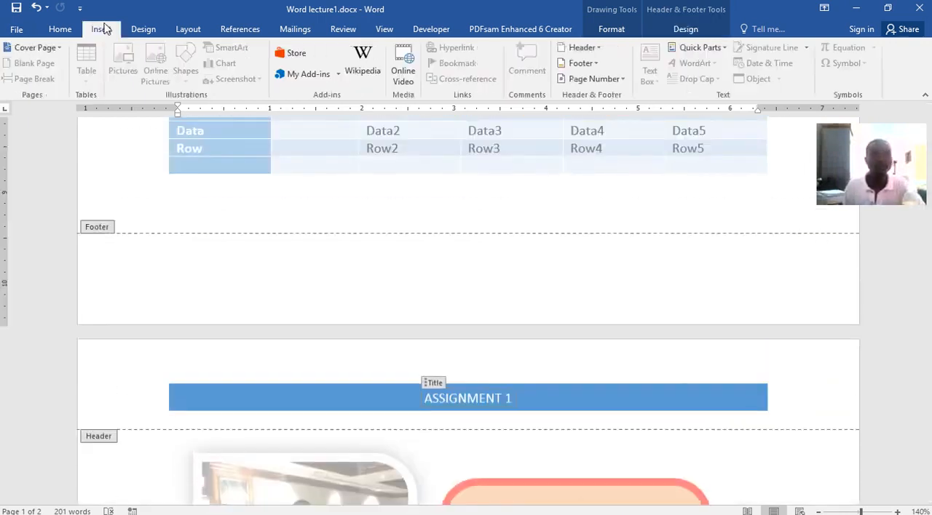
{"action": "left_click", "coordinate": [580, 63]}
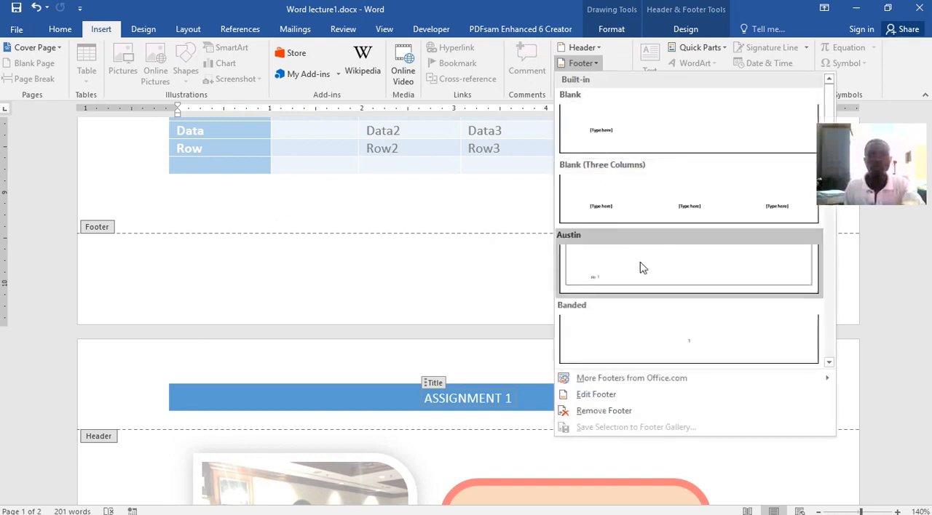
{"action": "left_click", "coordinate": [596, 206]}
{"action": "scroll", "coordinate": [594, 220], "scroll_direction": "down", "scroll_amount": 3}
{"action": "scroll", "coordinate": [593, 220], "scroll_direction": "down", "scroll_amount": 4}
{"action": "scroll", "coordinate": [593, 218], "scroll_direction": "up", "scroll_amount": 1}
{"action": "left_click", "coordinate": [429, 388]}
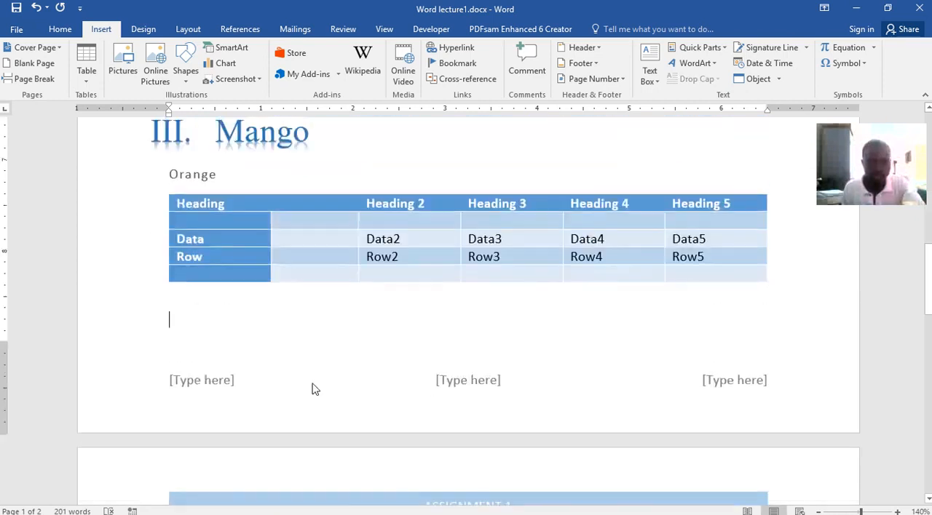
{"action": "double_click", "coordinate": [244, 394]}
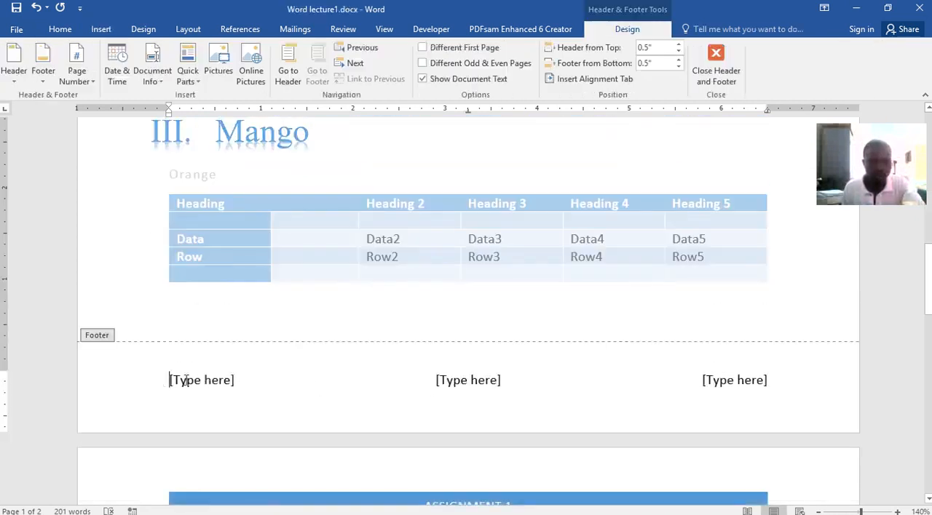
{"action": "left_click_drag", "start_coordinate": [176, 379], "coordinate": [241, 378]}
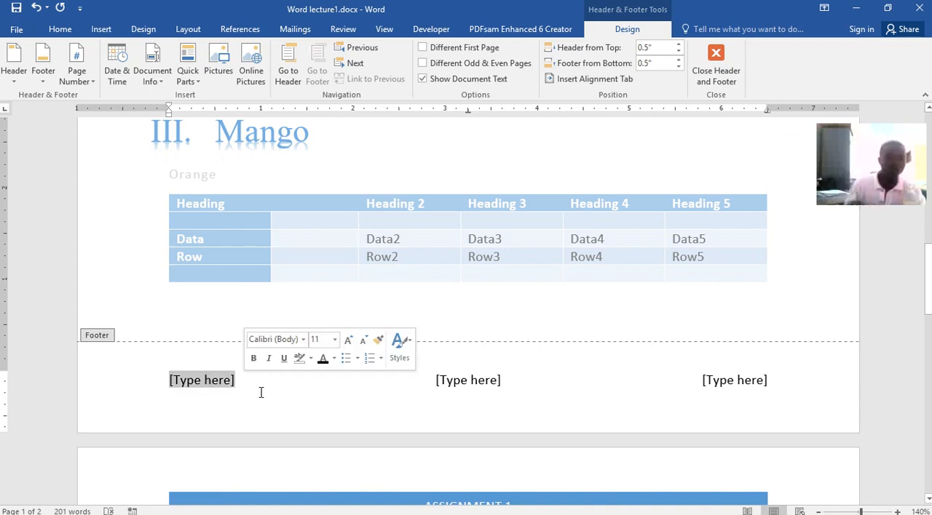
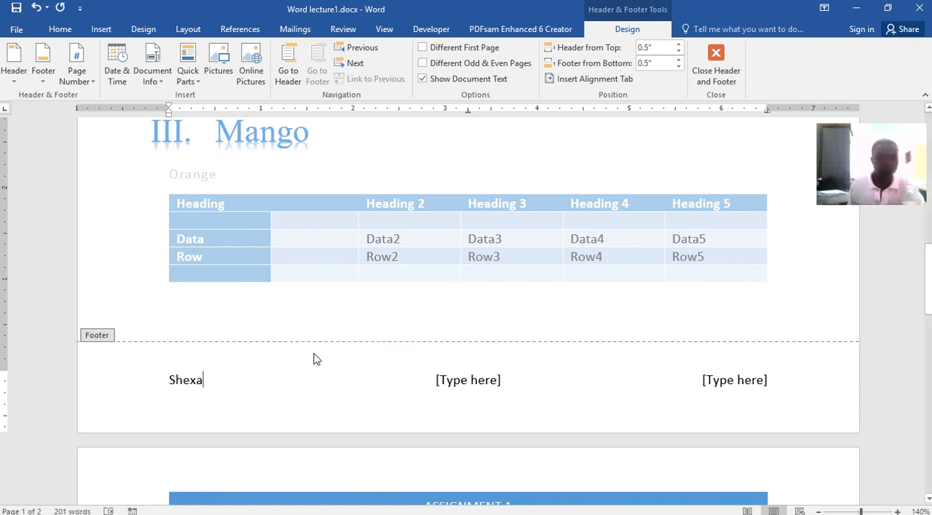
{"action": "left_click", "coordinate": [480, 388]}
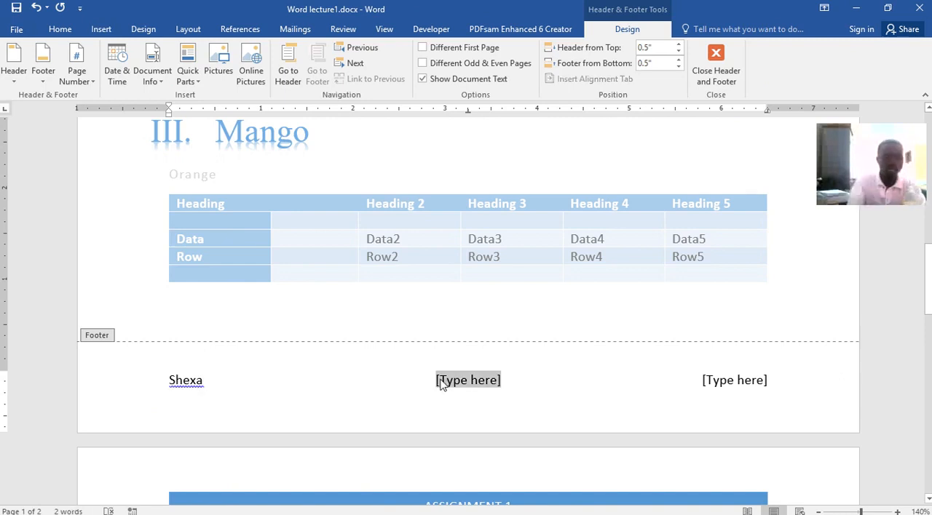
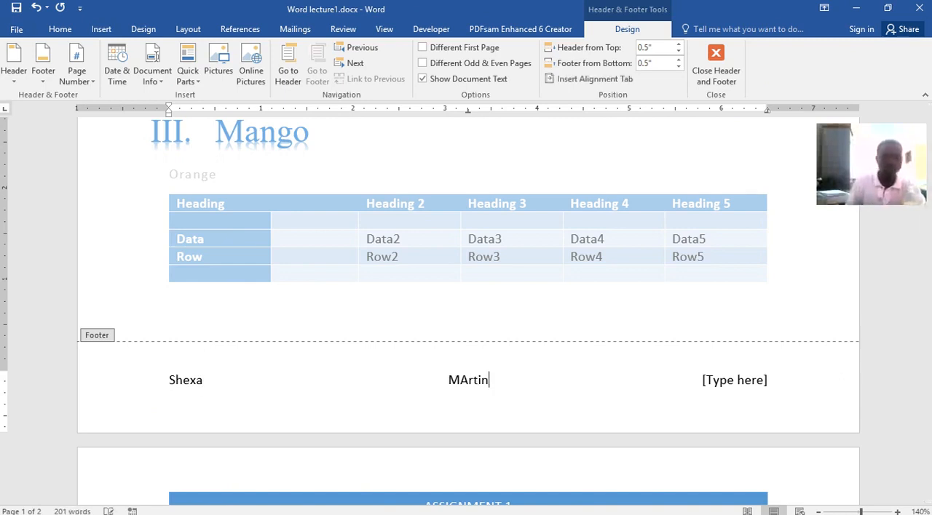
{"action": "left_click", "coordinate": [703, 382]}
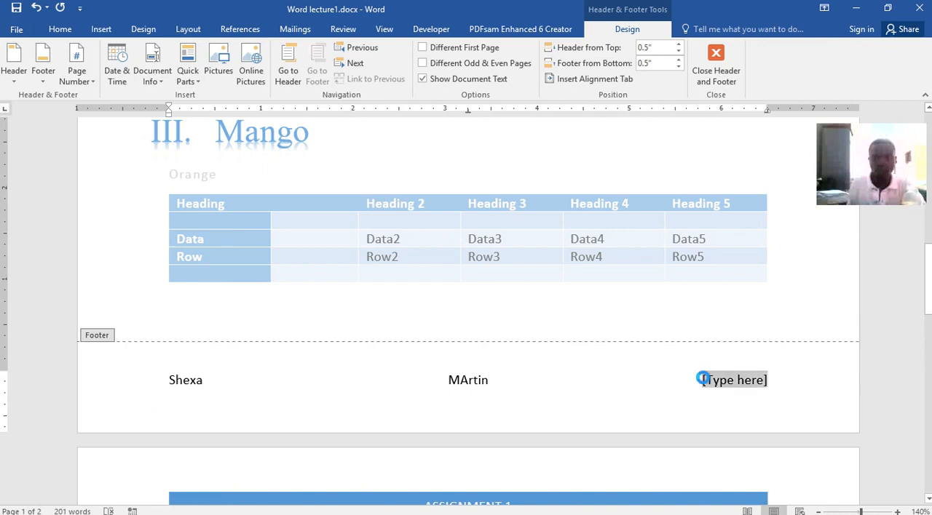
{"action": "type", "text": "@CUT"}
{"action": "key", "text": "ctrl+s"}
{"action": "double_click", "coordinate": [800, 256]}
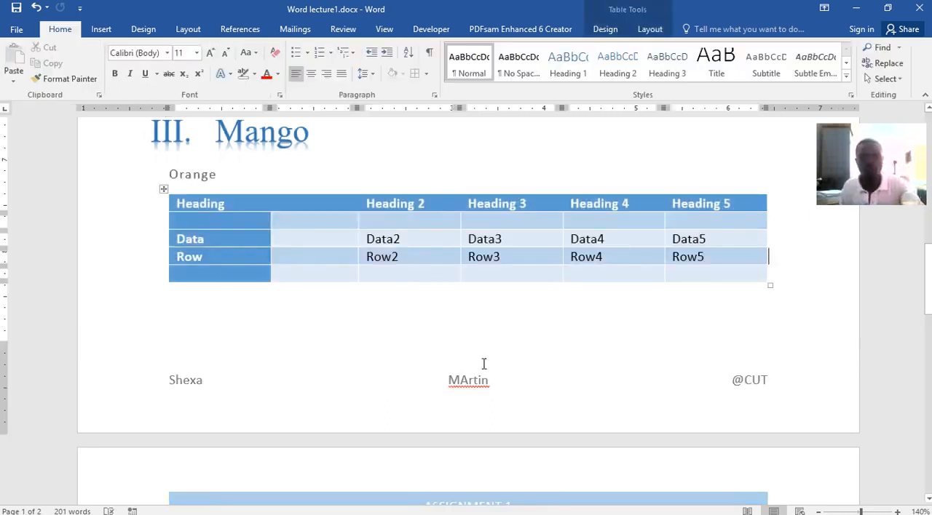
Examine the three-column footer across both pages and the available page number placement options.
{"action": "scroll", "coordinate": [752, 353], "scroll_direction": "down", "scroll_amount": 15}
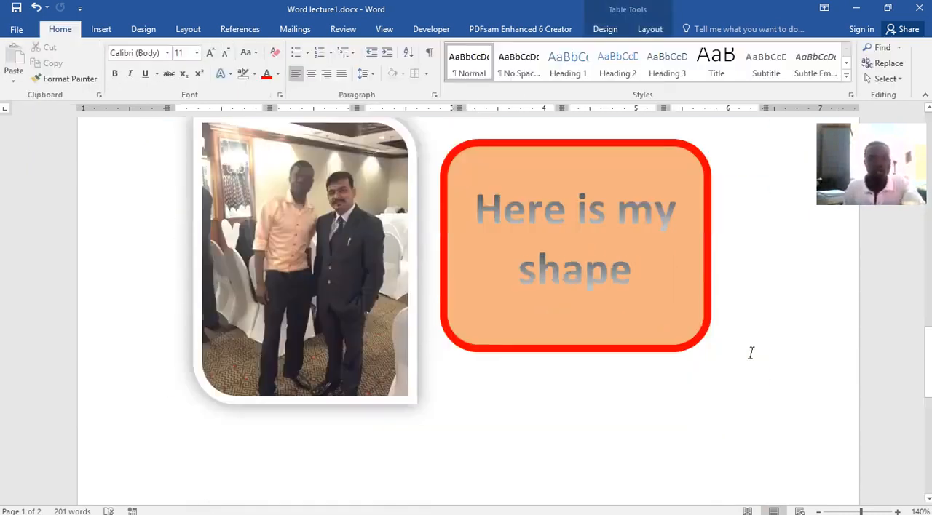
{"action": "scroll", "coordinate": [517, 457], "scroll_direction": "up", "scroll_amount": 10}
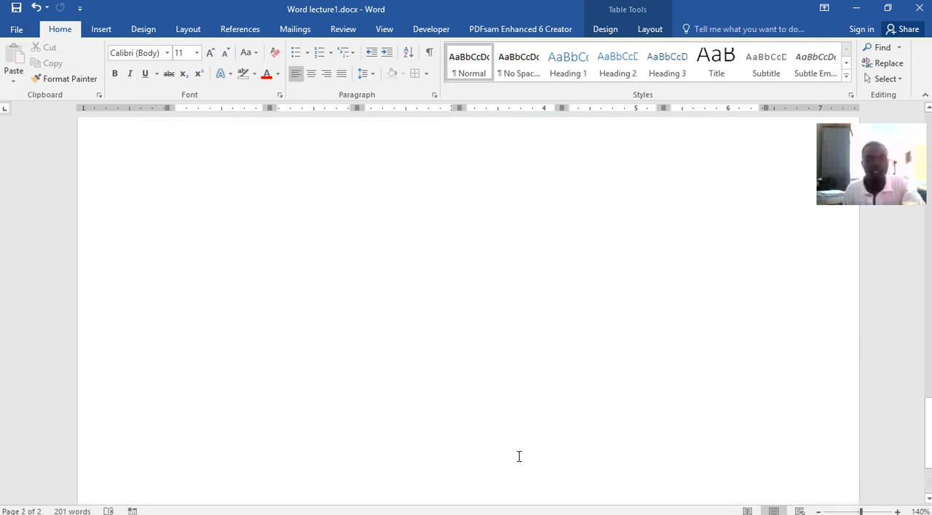
{"action": "scroll", "coordinate": [522, 460], "scroll_direction": "up", "scroll_amount": 1}
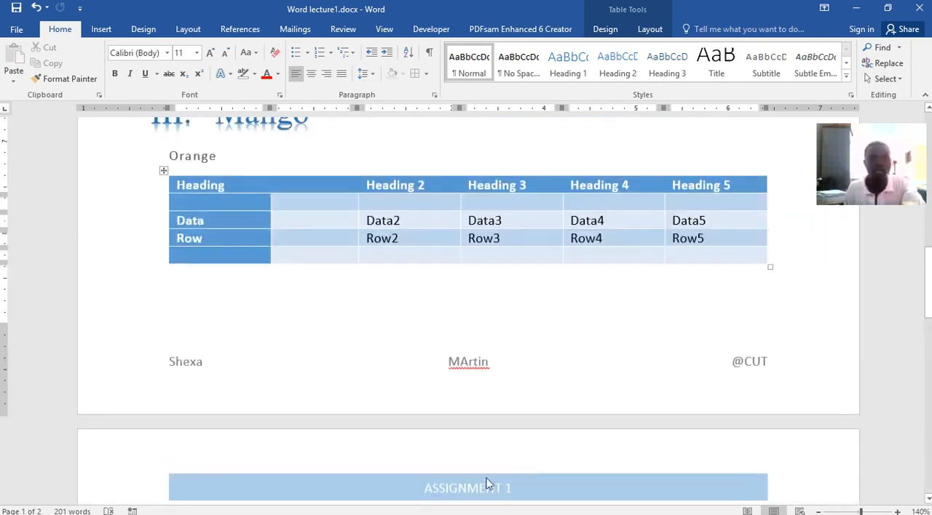
{"action": "scroll", "coordinate": [493, 489], "scroll_direction": "down", "scroll_amount": 2}
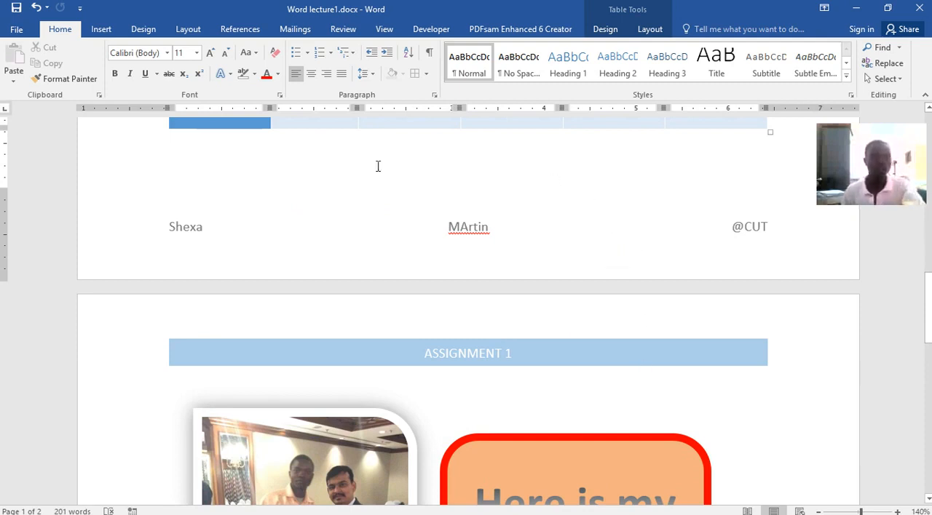
{"action": "left_click", "coordinate": [109, 31]}
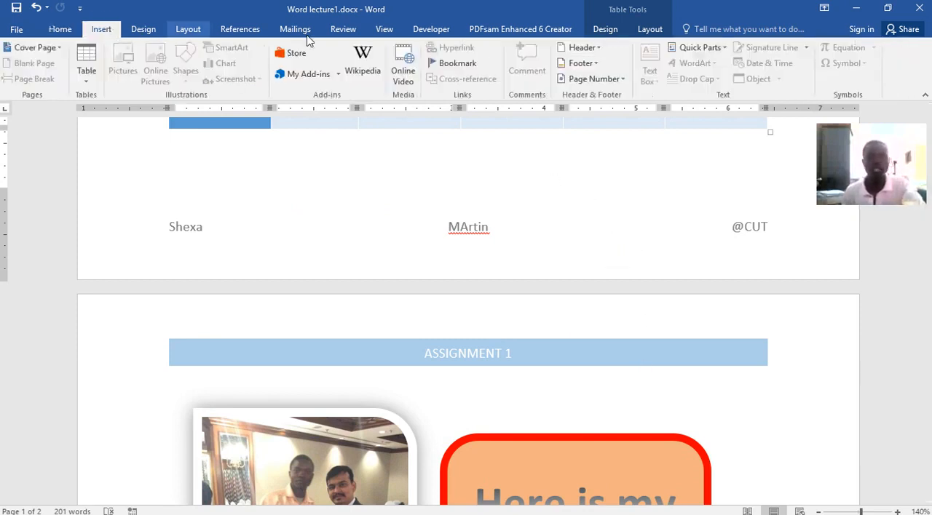
{"action": "left_click", "coordinate": [620, 80]}
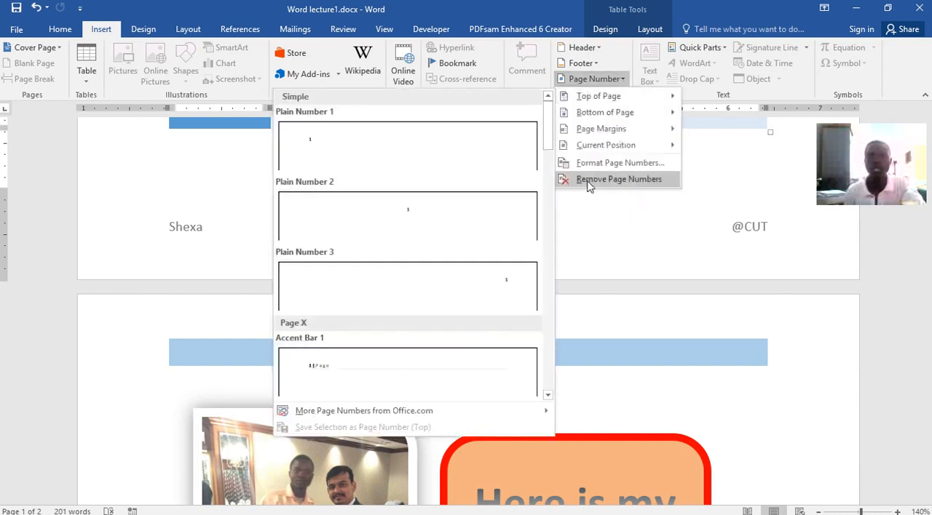
{"action": "left_click", "coordinate": [769, 175]}
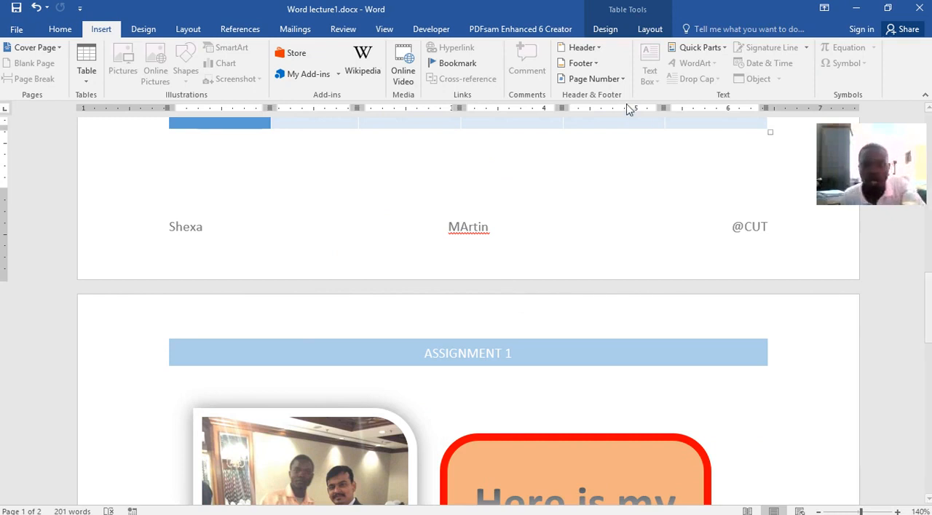
Insert the Plain Number 2 page number at the bottom of the pages, return to the body text and check it on page 2.
{"action": "left_click", "coordinate": [621, 81]}
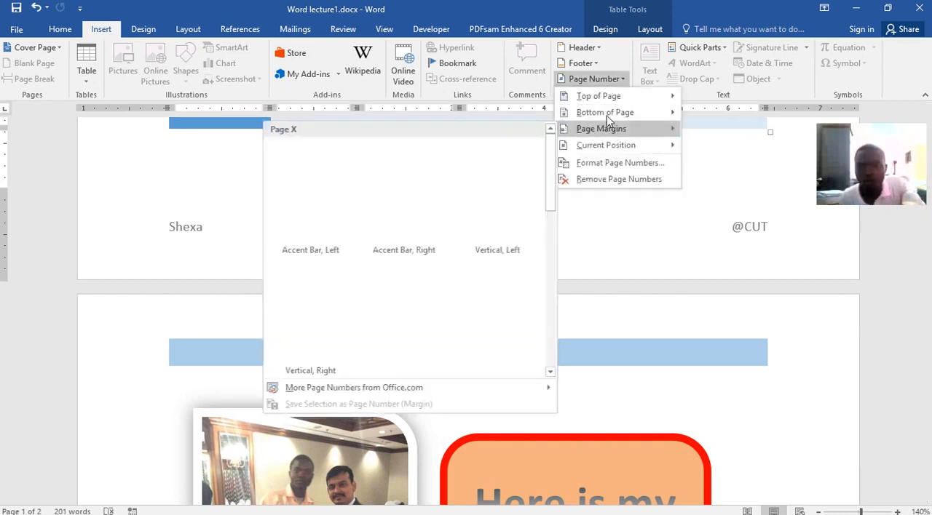
{"action": "mouse_move", "coordinate": [591, 100]}
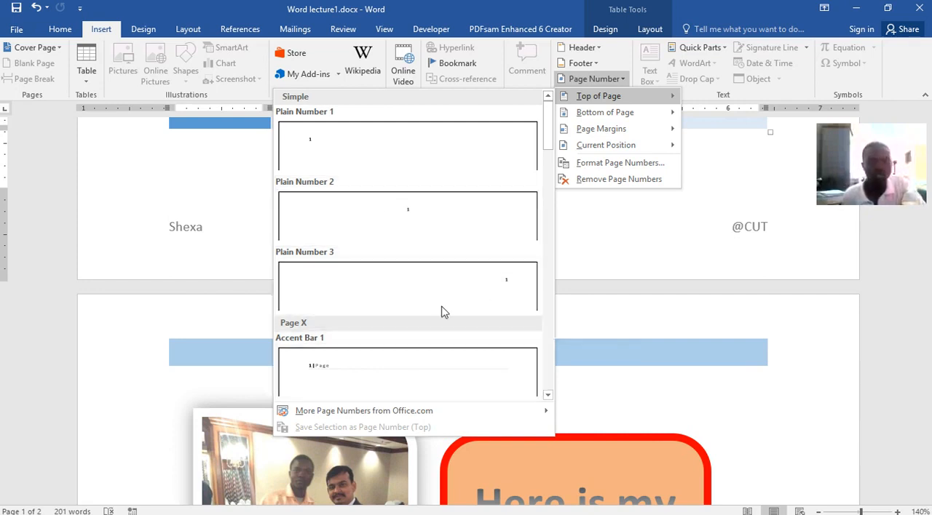
{"action": "scroll", "coordinate": [470, 216], "scroll_direction": "down", "scroll_amount": 10}
{"action": "scroll", "coordinate": [470, 204], "scroll_direction": "down", "scroll_amount": 3}
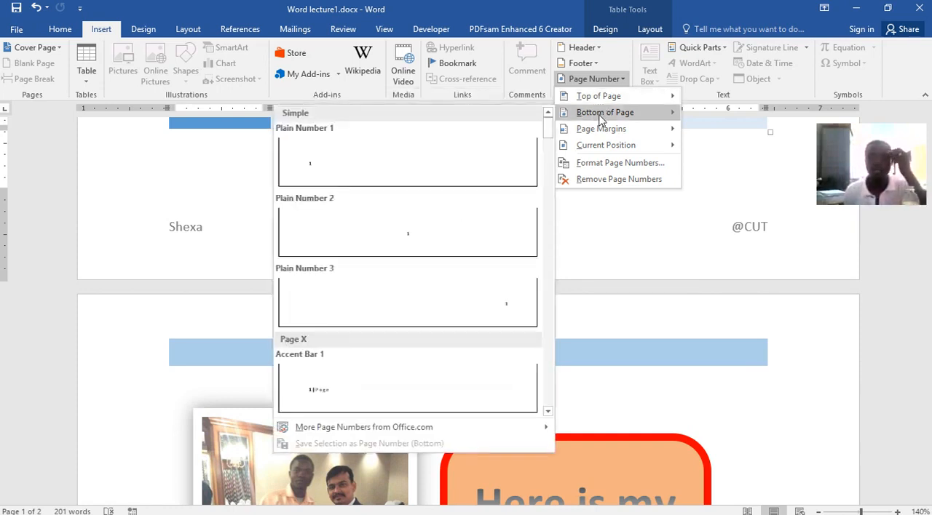
{"action": "left_click", "coordinate": [415, 235]}
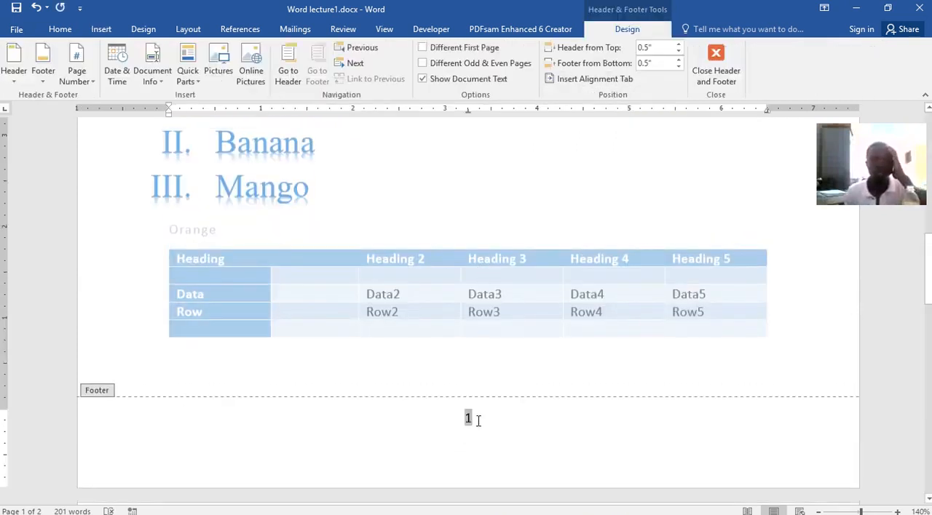
{"action": "double_click", "coordinate": [446, 220]}
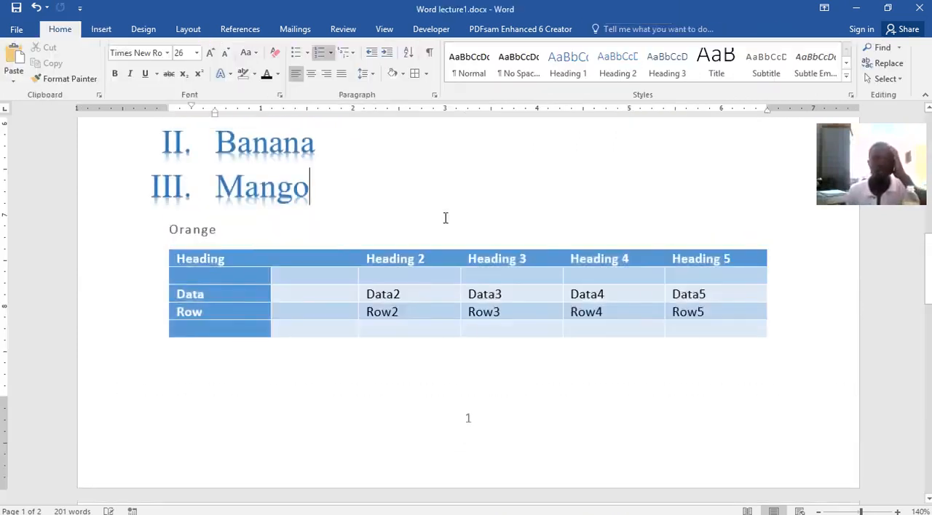
{"action": "left_click", "coordinate": [469, 404]}
{"action": "scroll", "coordinate": [488, 335], "scroll_direction": "down", "scroll_amount": 10}
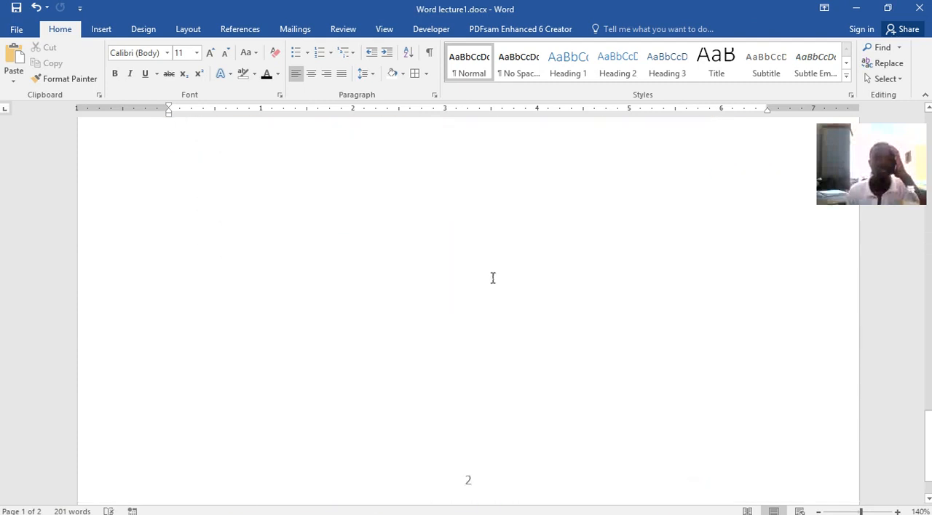
{"action": "scroll", "coordinate": [492, 278], "scroll_direction": "down", "scroll_amount": 2}
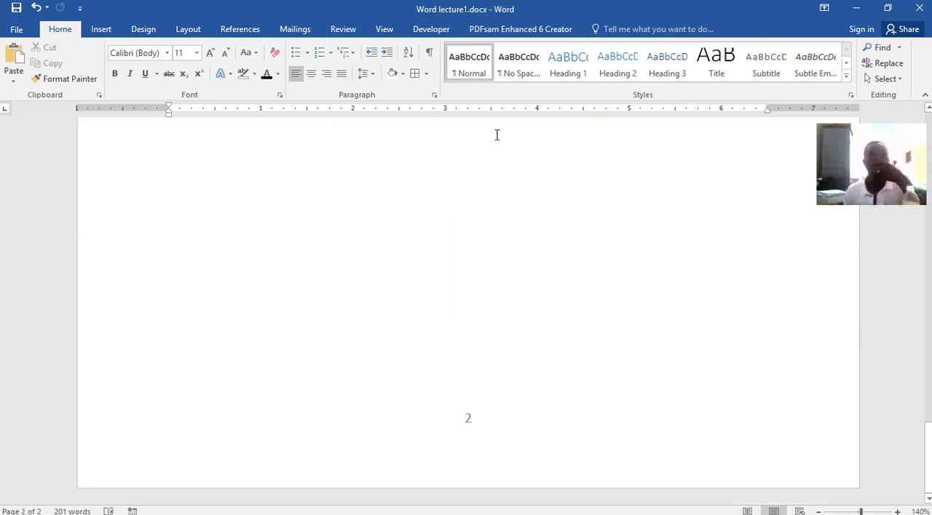
Insert the built-in Simple Text Box with the cursor in the blank line below the table.
{"action": "left_click", "coordinate": [101, 29]}
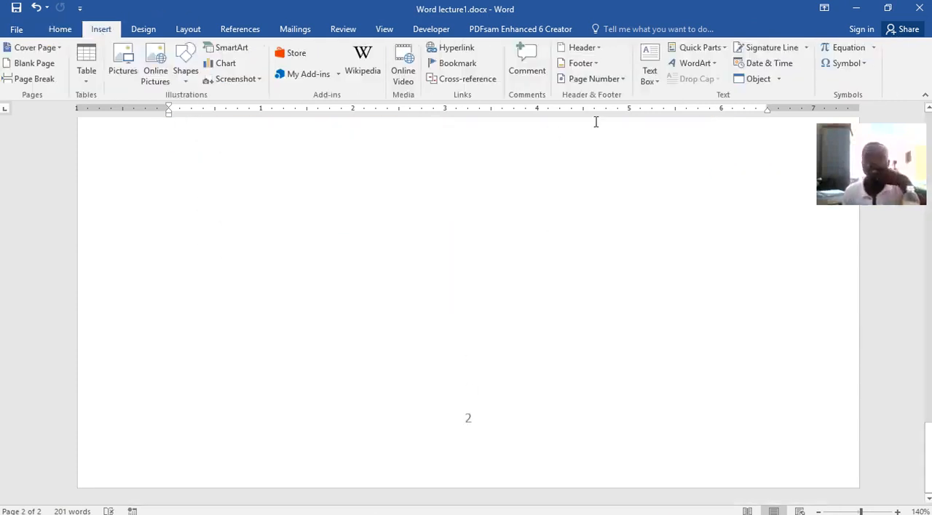
{"action": "left_click", "coordinate": [650, 76]}
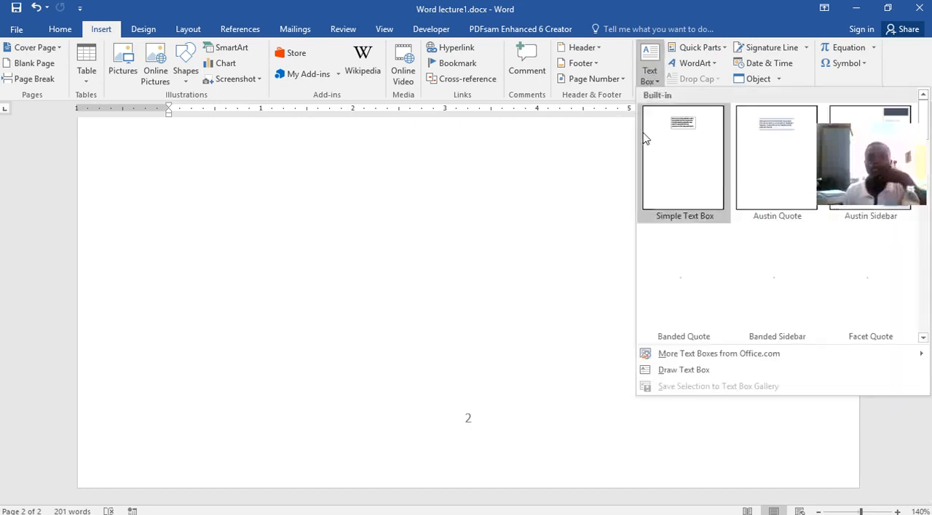
{"action": "left_click", "coordinate": [651, 58]}
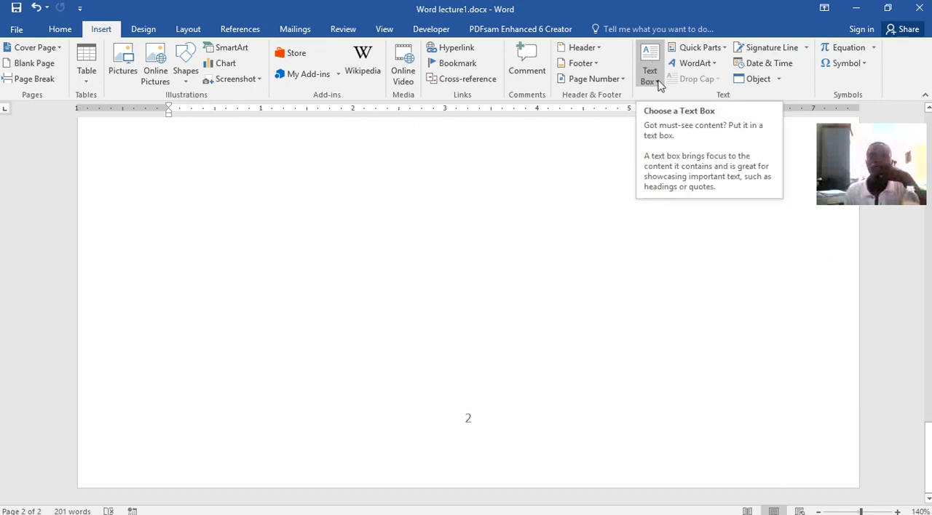
{"action": "scroll", "coordinate": [519, 260], "scroll_direction": "up", "scroll_amount": 3}
{"action": "scroll", "coordinate": [582, 232], "scroll_direction": "up", "scroll_amount": 1}
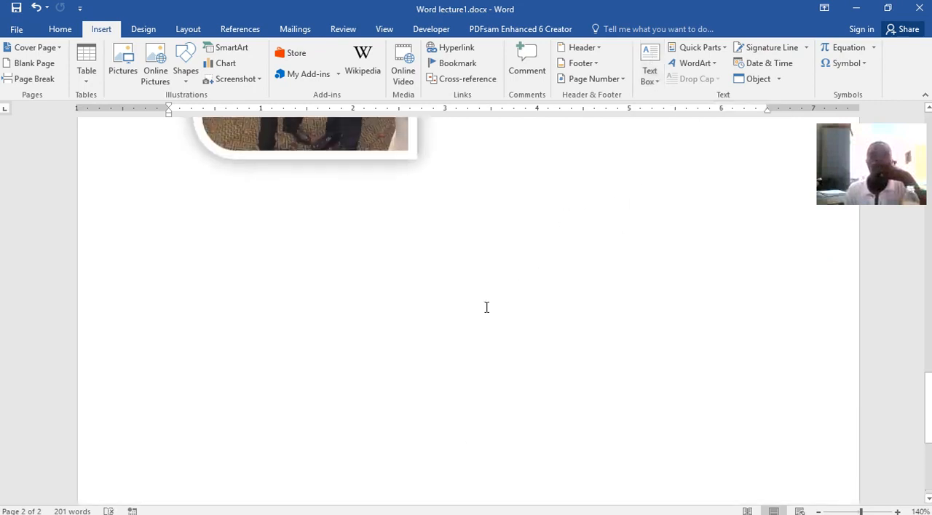
{"action": "left_click", "coordinate": [338, 222]}
{"action": "scroll", "coordinate": [601, 275], "scroll_direction": "up", "scroll_amount": 10}
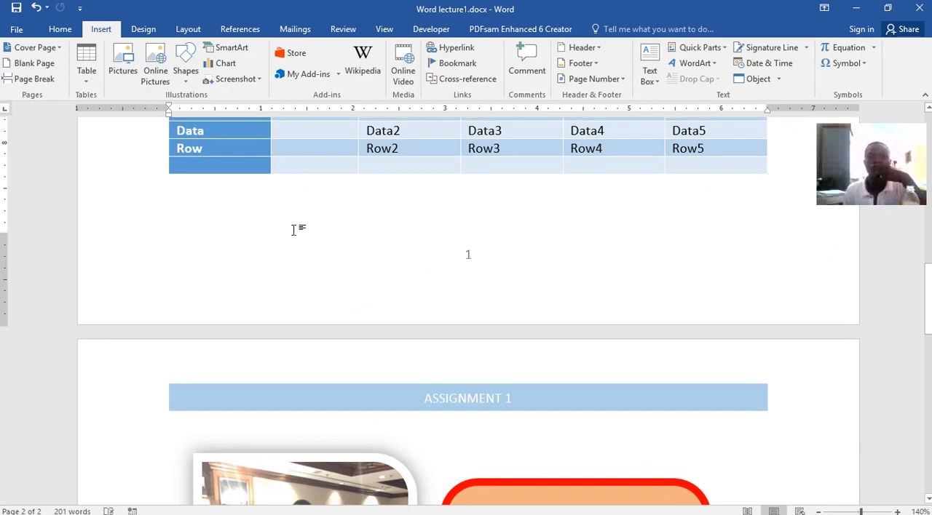
{"action": "left_click", "coordinate": [650, 58]}
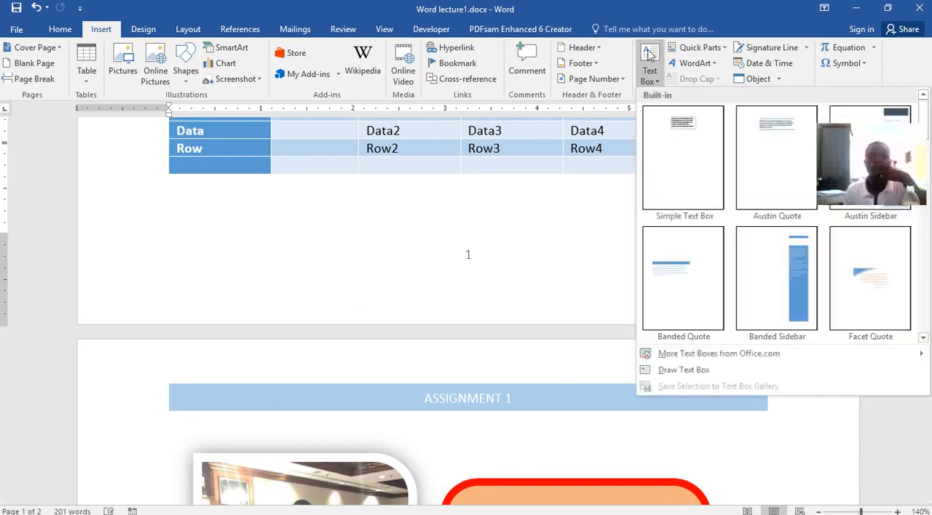
{"action": "left_click", "coordinate": [687, 142]}
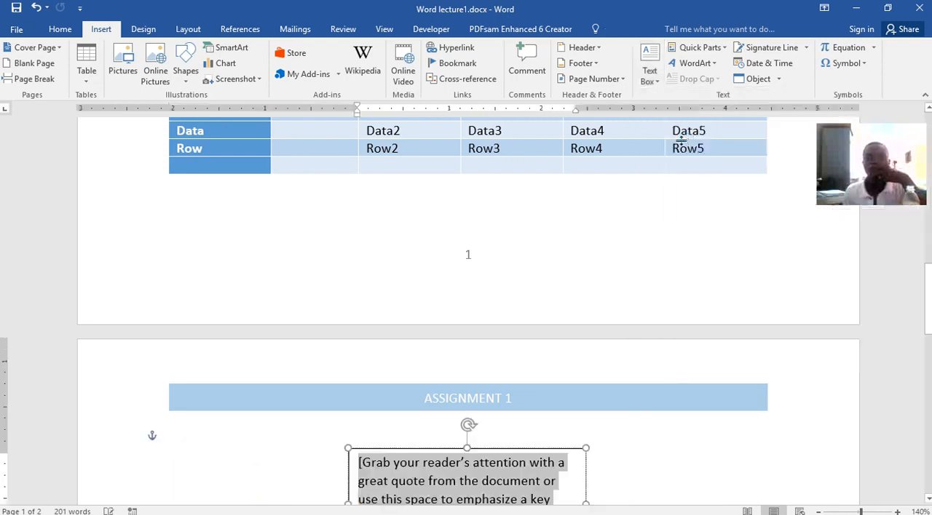
Move the text box up and to the left above the picture, and undo both the move and the text box insertion.
{"action": "scroll", "coordinate": [543, 384], "scroll_direction": "down", "scroll_amount": 5}
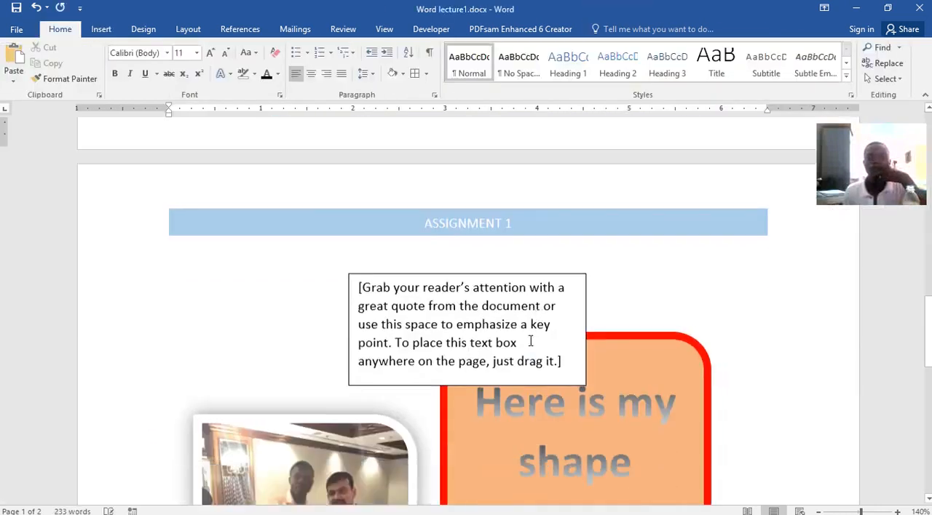
{"action": "left_click_drag", "start_coordinate": [484, 181], "coordinate": [391, 135]}
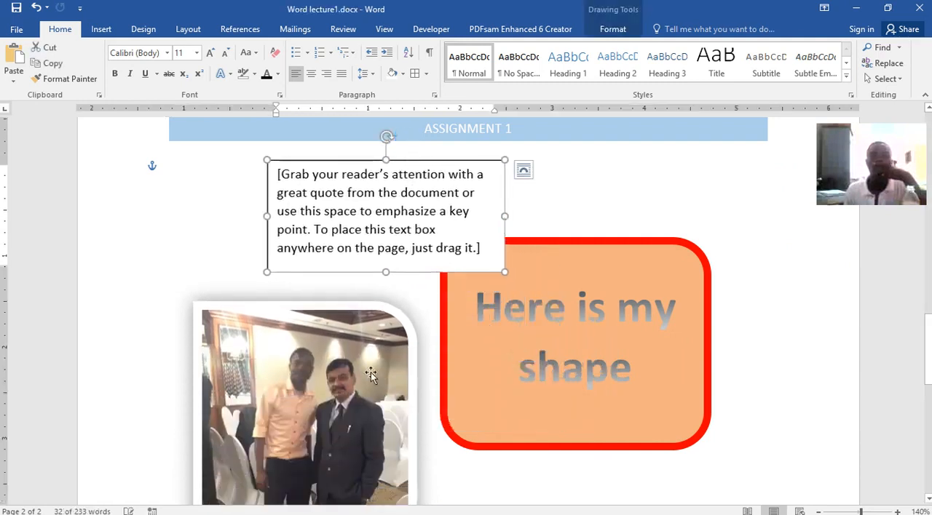
{"action": "left_click", "coordinate": [385, 328]}
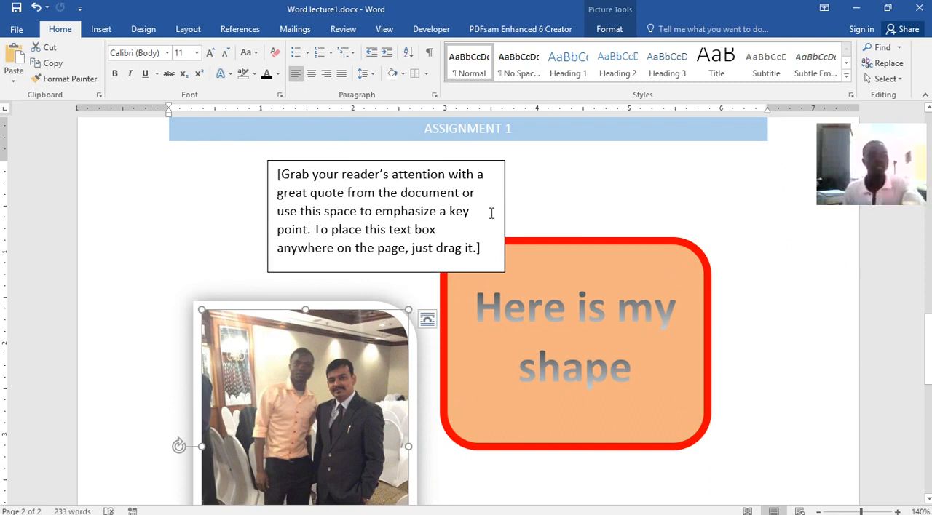
{"action": "key", "text": "ctrl+z"}
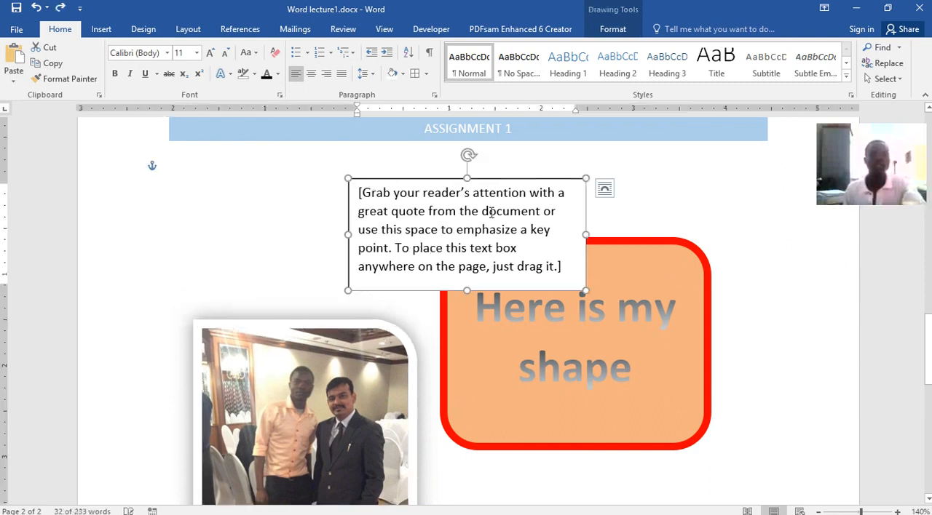
{"action": "key", "text": "ctrl+z"}
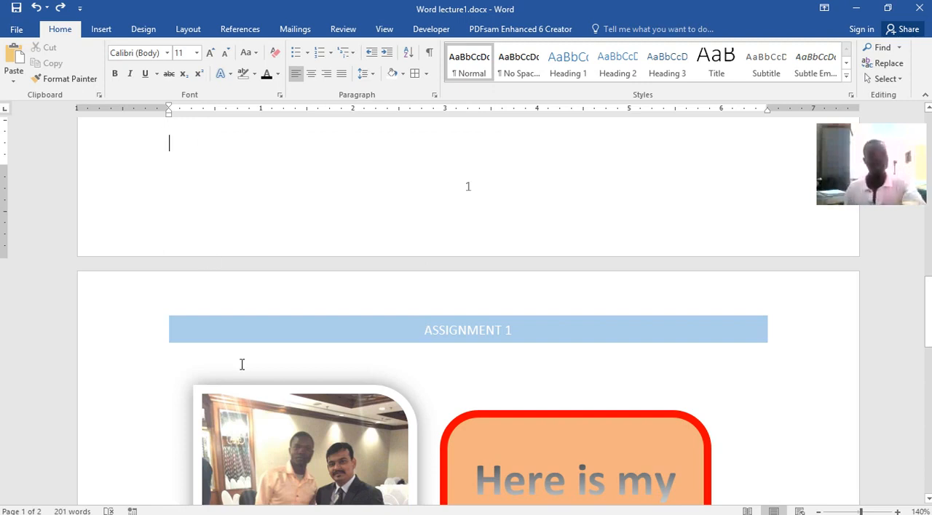
Move the "Here is my shape" rounded rectangle down and to the left so it overlaps the picture's lower right part.
{"action": "left_click", "coordinate": [300, 436]}
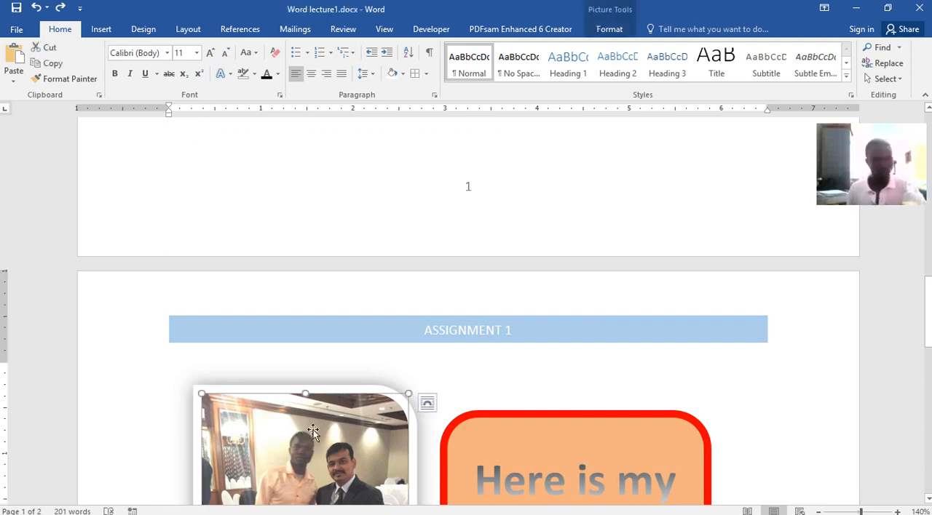
{"action": "left_click", "coordinate": [208, 158]}
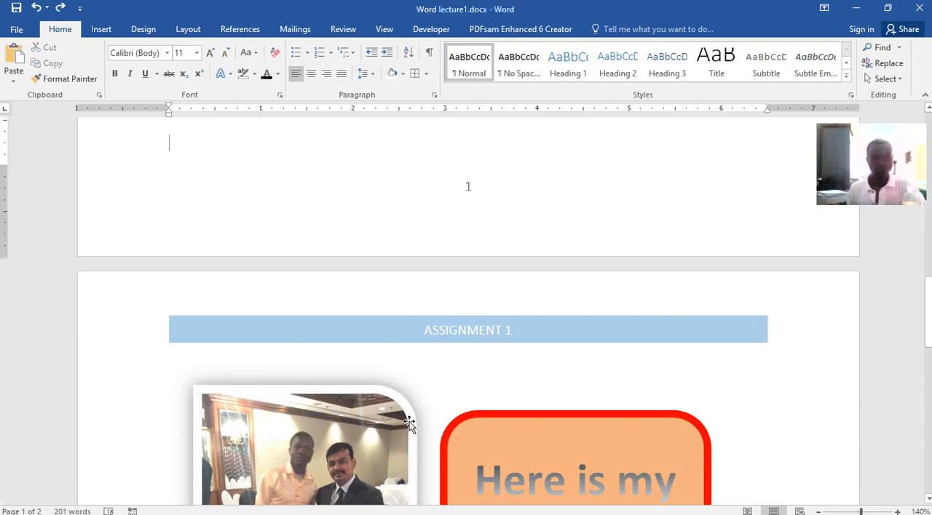
{"action": "left_click", "coordinate": [432, 448]}
{"action": "mouse_move", "coordinate": [535, 421]}
{"action": "left_mouse_down"}
{"action": "mouse_move", "coordinate": [250, 277]}
{"action": "mouse_move", "coordinate": [478, 306]}
{"action": "mouse_move", "coordinate": [372, 166]}
{"action": "mouse_move", "coordinate": [487, 350]}
{"action": "mouse_move", "coordinate": [314, 168]}
{"action": "mouse_move", "coordinate": [410, 98]}
{"action": "mouse_move", "coordinate": [441, 214]}
{"action": "mouse_move", "coordinate": [438, 479]}
{"action": "left_mouse_up"}
{"action": "scroll", "coordinate": [422, 430], "scroll_direction": "down", "scroll_amount": 5}
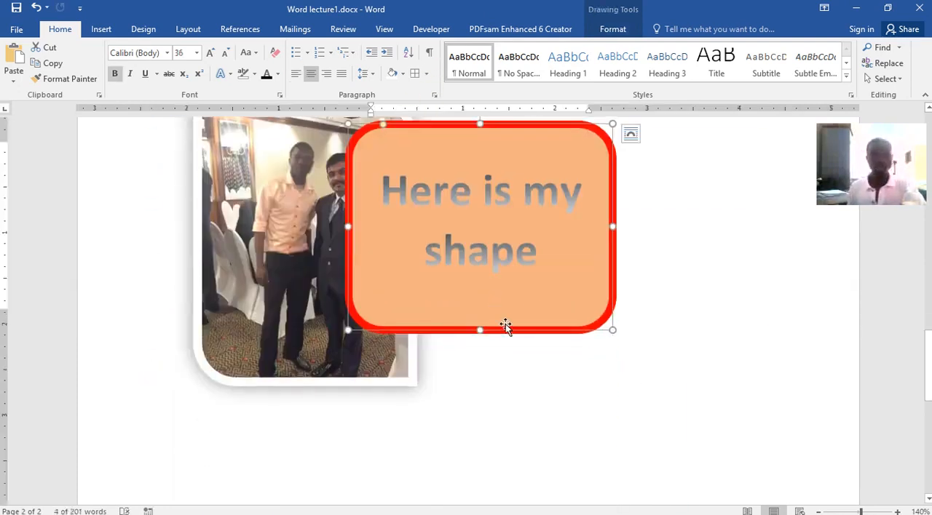
{"action": "left_click_drag", "start_coordinate": [505, 330], "coordinate": [539, 414]}
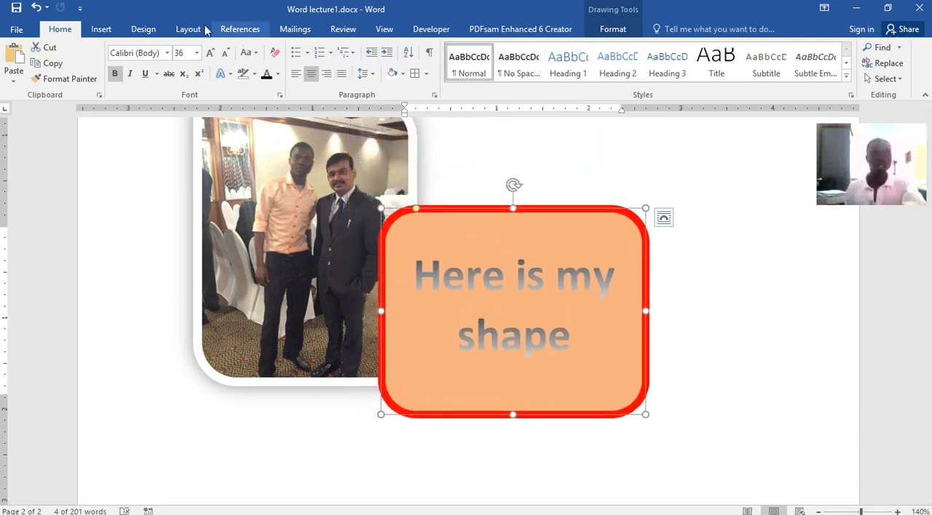
Select the green-shaded paragraph on page 1 and try several document formatting style sets on it.
{"action": "left_click", "coordinate": [101, 29]}
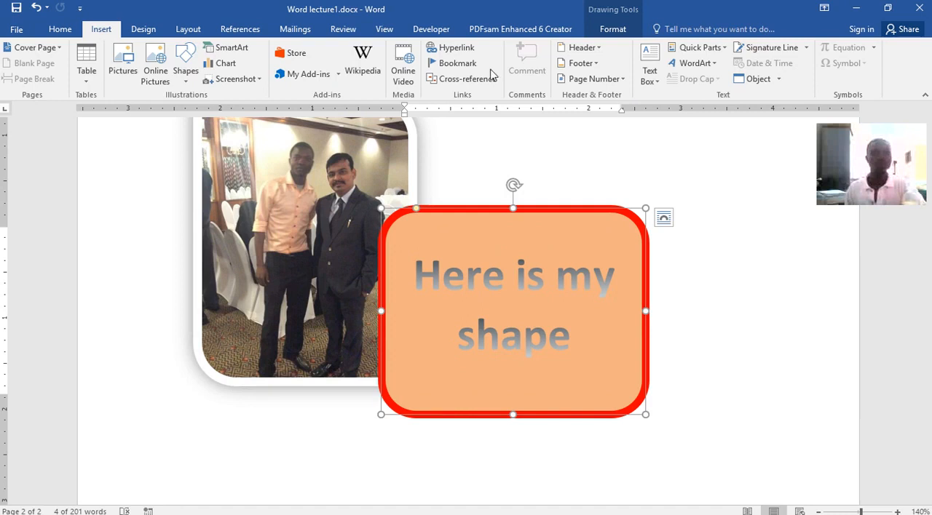
{"action": "left_click", "coordinate": [144, 30]}
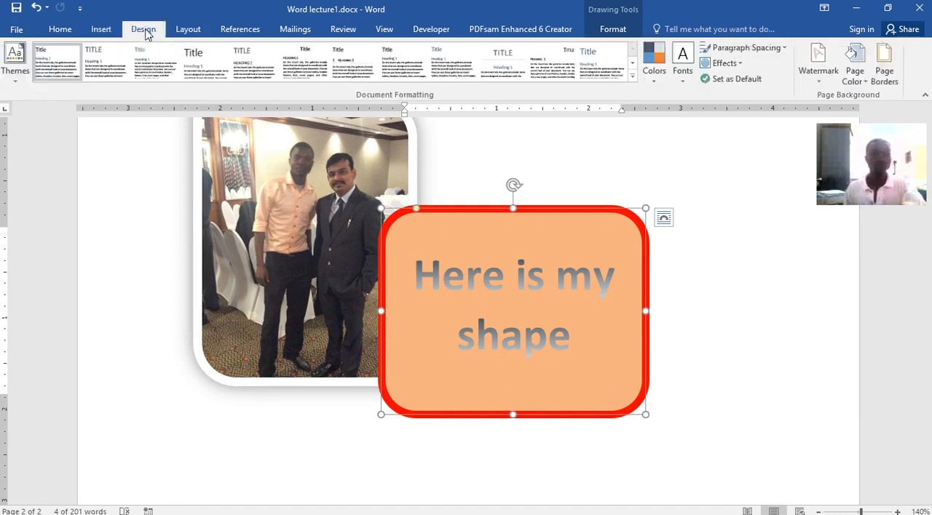
{"action": "scroll", "coordinate": [567, 218], "scroll_direction": "up", "scroll_amount": 10}
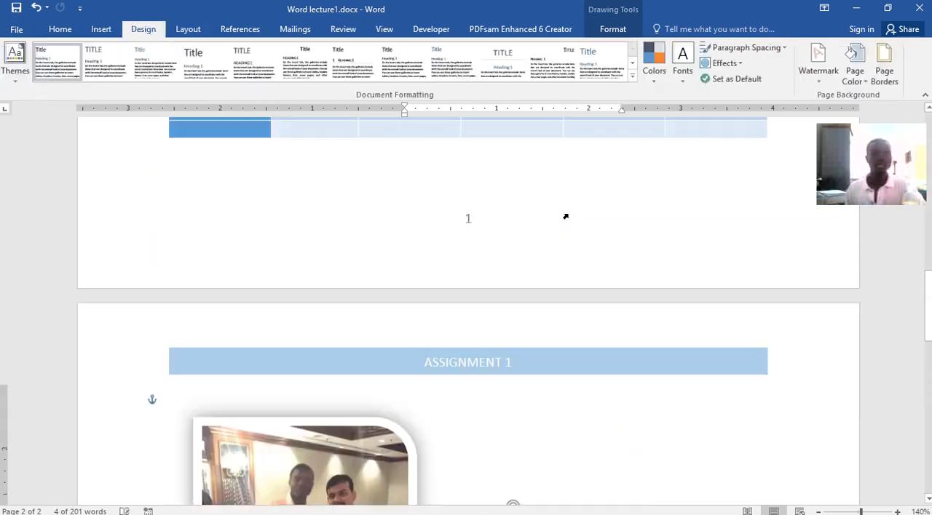
{"action": "scroll", "coordinate": [568, 216], "scroll_direction": "up", "scroll_amount": 10}
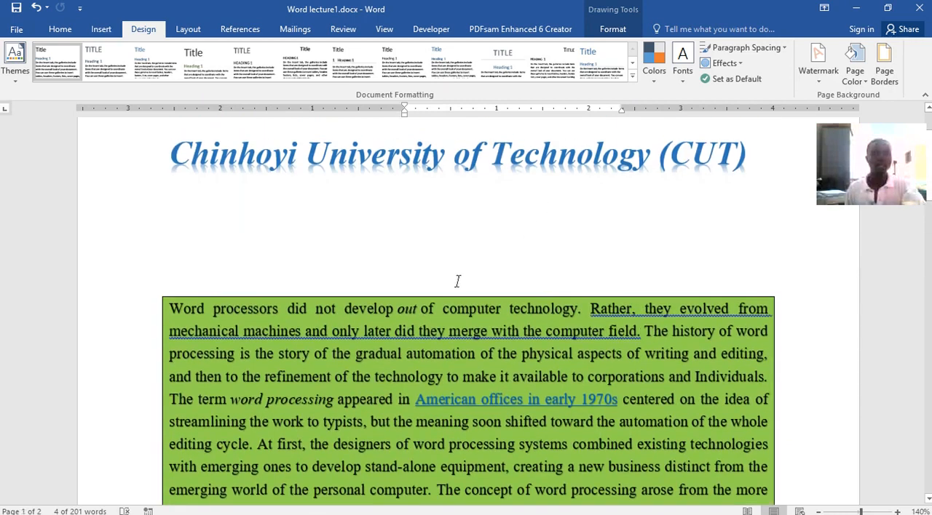
{"action": "left_click", "coordinate": [248, 354]}
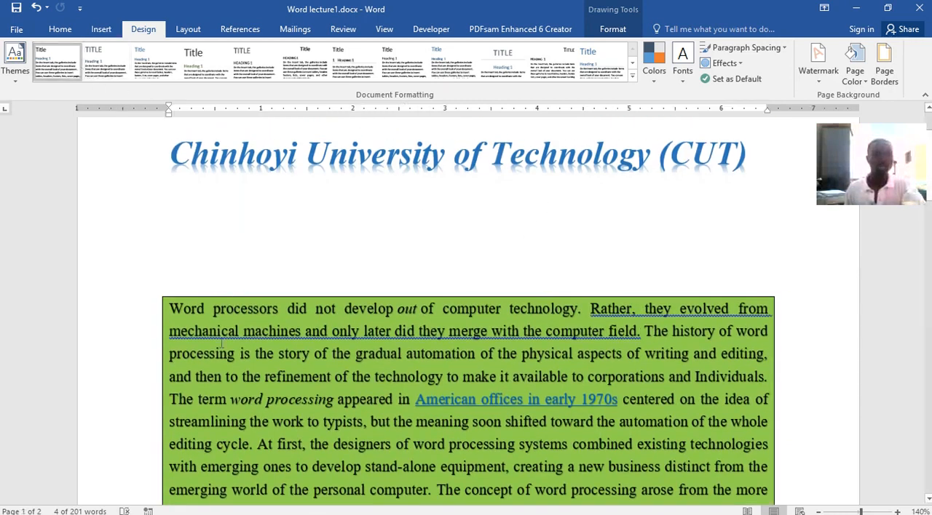
{"action": "left_click_drag", "start_coordinate": [171, 306], "coordinate": [657, 432]}
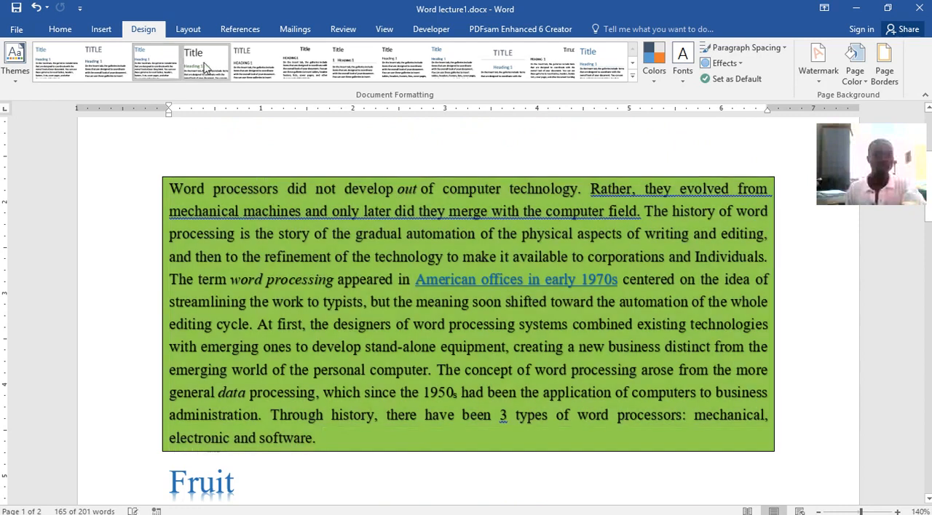
{"action": "left_click", "coordinate": [190, 65]}
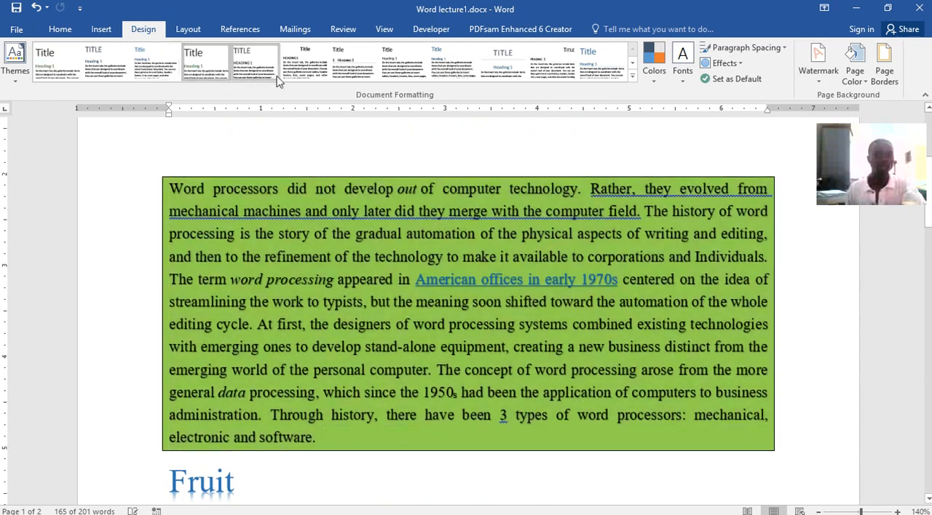
{"action": "left_click", "coordinate": [296, 69]}
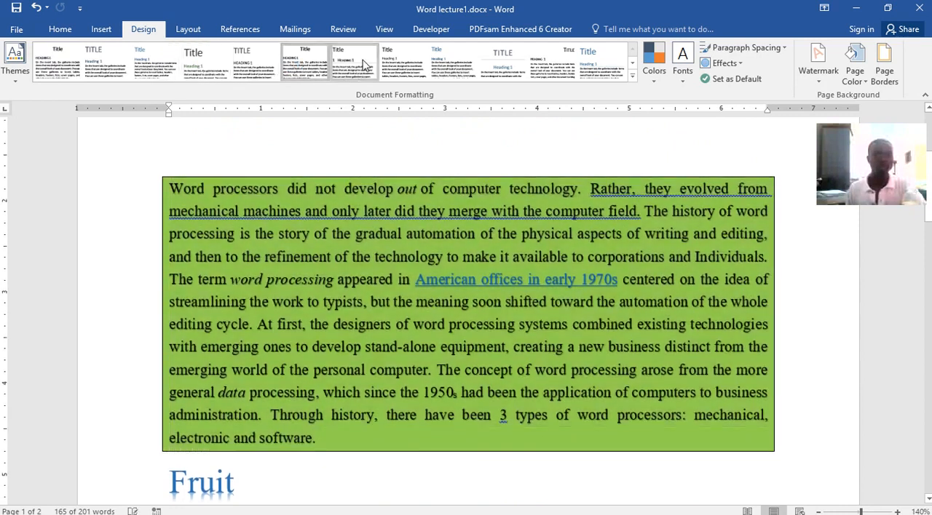
{"action": "left_click", "coordinate": [364, 65]}
{"action": "left_click", "coordinate": [437, 67]}
{"action": "left_click", "coordinate": [441, 69]}
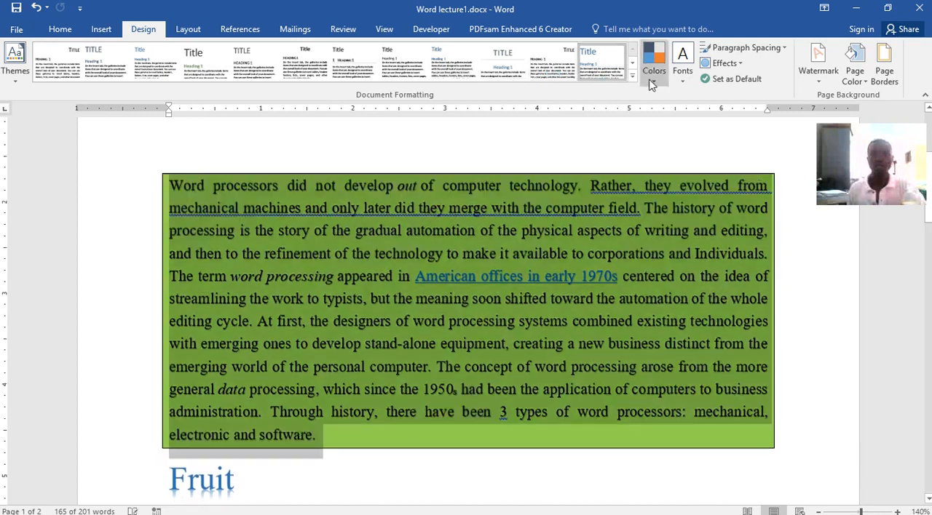
Browse the theme colors and theme fonts without changing them, and apply the Inset theme effect.
{"action": "left_click", "coordinate": [654, 79]}
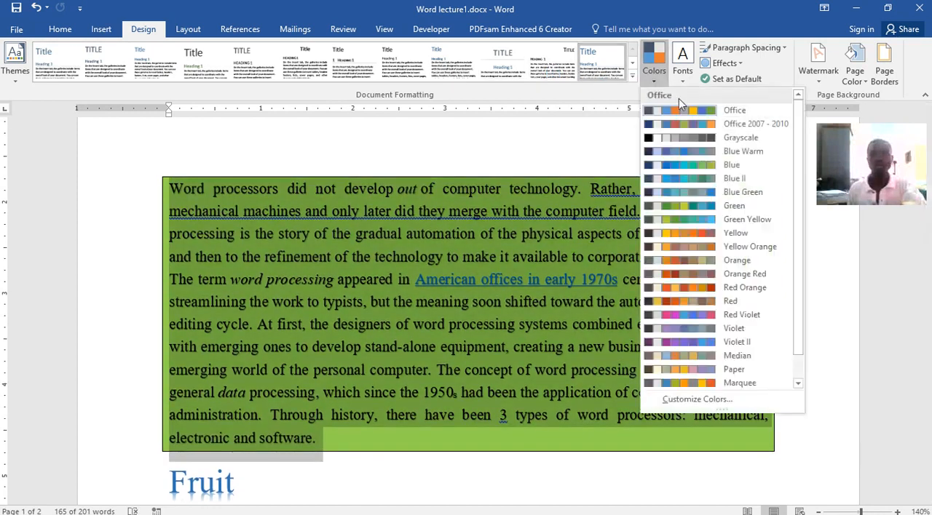
{"action": "left_click", "coordinate": [690, 85]}
{"action": "left_click", "coordinate": [690, 84]}
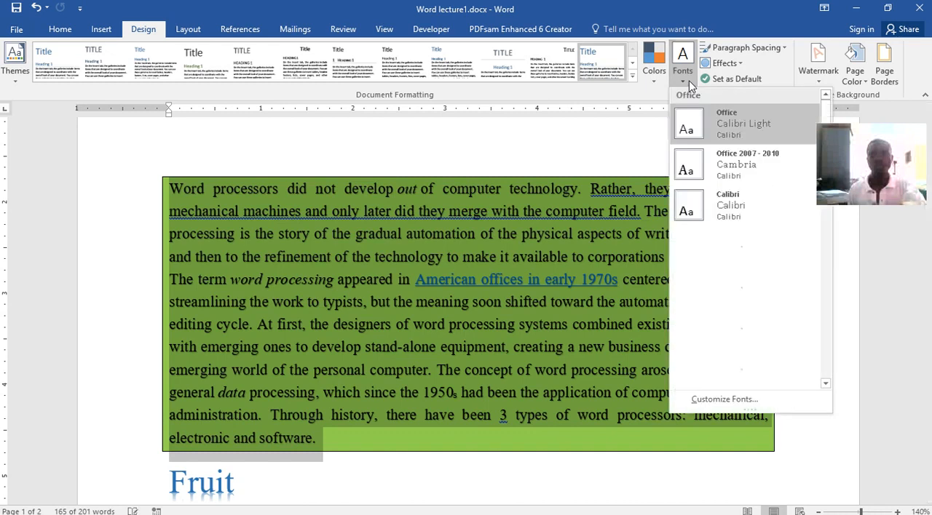
{"action": "scroll", "coordinate": [780, 251], "scroll_direction": "down", "scroll_amount": 10}
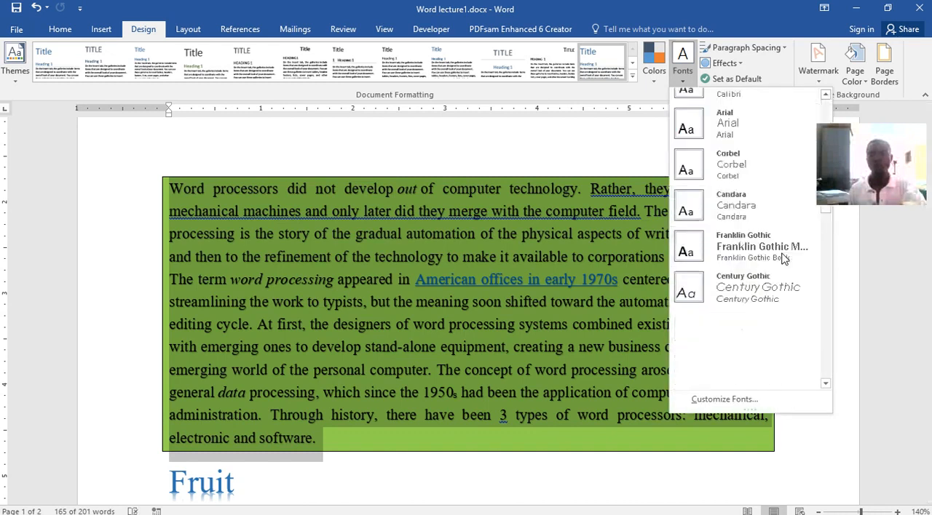
{"action": "left_click", "coordinate": [736, 65]}
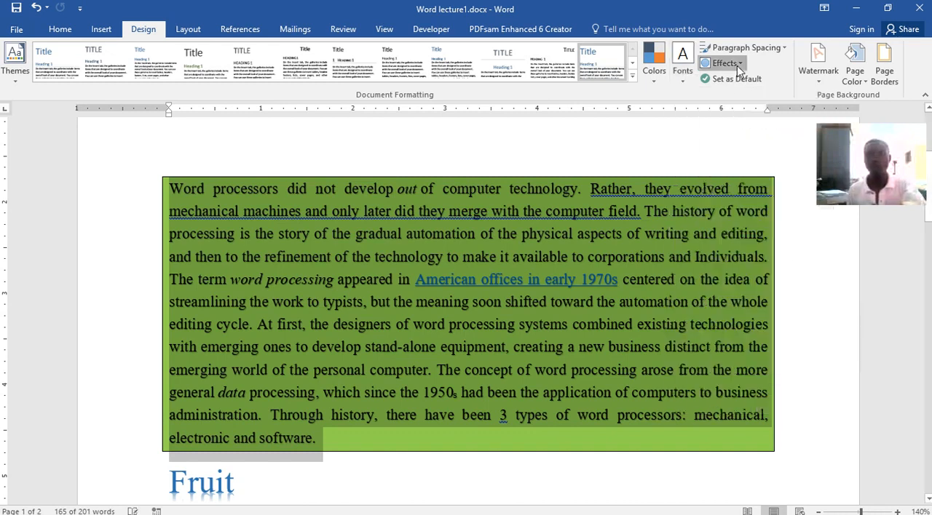
{"action": "left_click", "coordinate": [736, 66]}
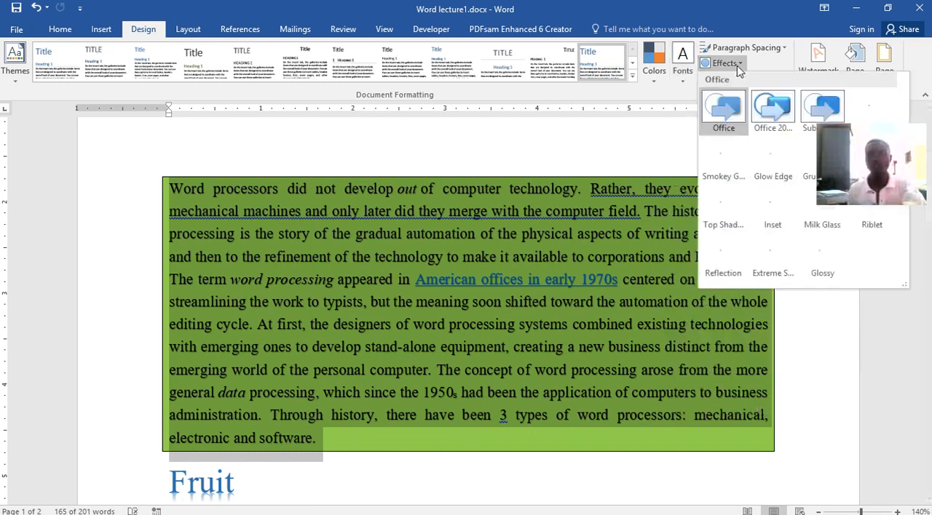
{"action": "left_click", "coordinate": [775, 206]}
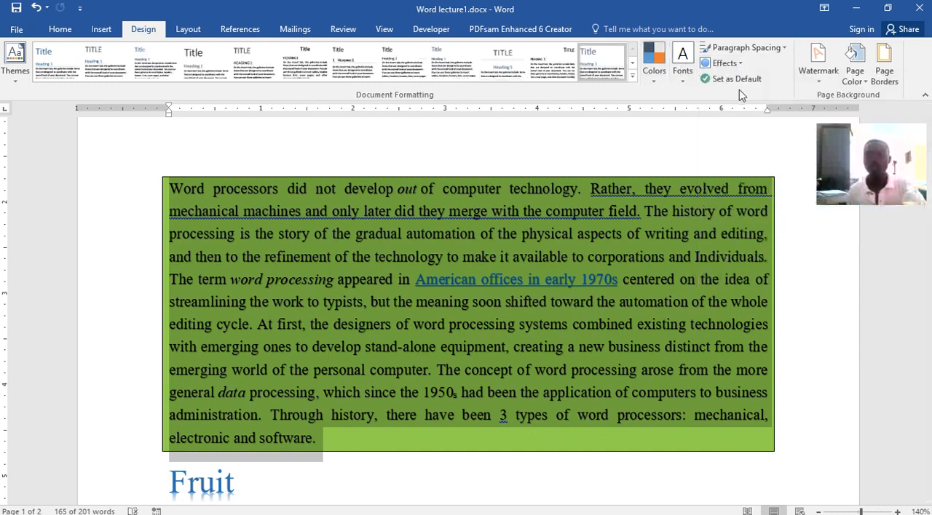
Add the CONFIDENTIAL 1 watermark to the document and check it on both pages.
{"action": "left_click", "coordinate": [819, 86]}
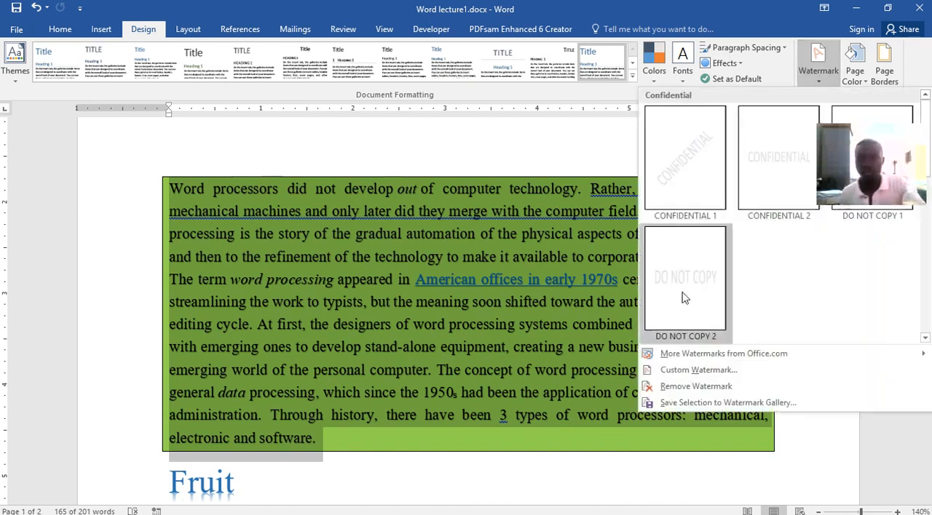
{"action": "left_click", "coordinate": [706, 195]}
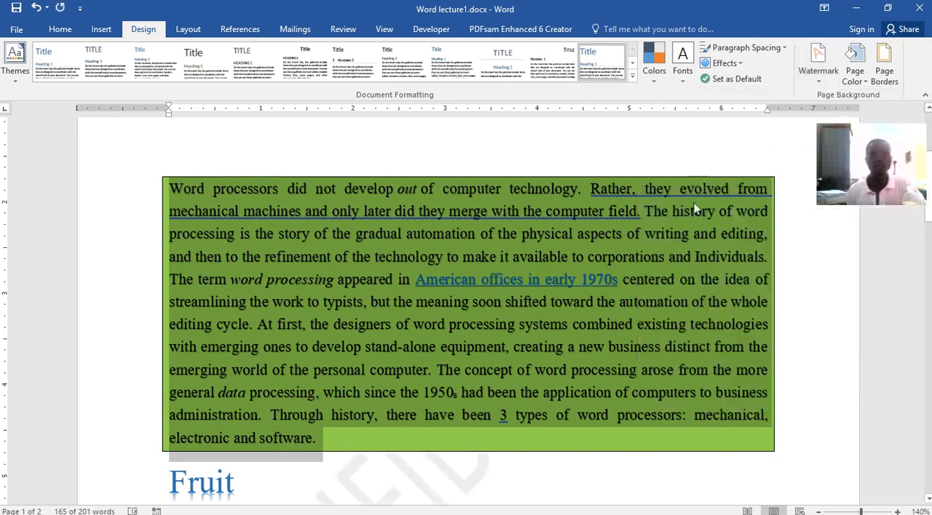
{"action": "scroll", "coordinate": [659, 277], "scroll_direction": "down", "scroll_amount": 7}
{"action": "scroll", "coordinate": [660, 269], "scroll_direction": "up", "scroll_amount": 2}
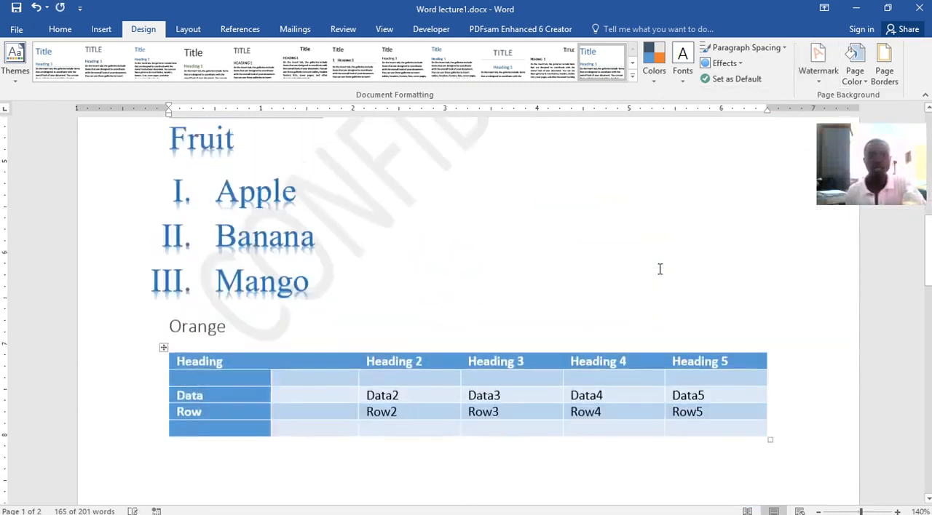
{"action": "scroll", "coordinate": [659, 269], "scroll_direction": "up", "scroll_amount": 2}
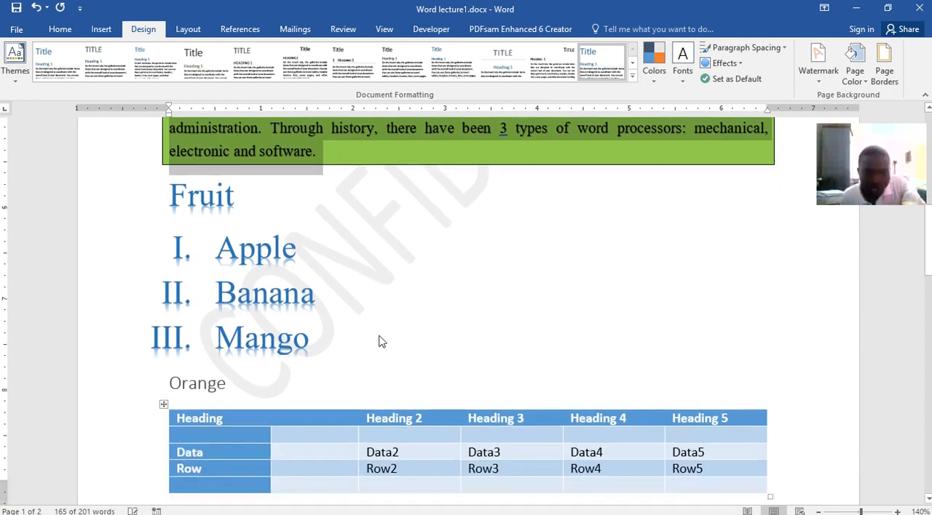
{"action": "scroll", "coordinate": [380, 342], "scroll_direction": "down", "scroll_amount": 10}
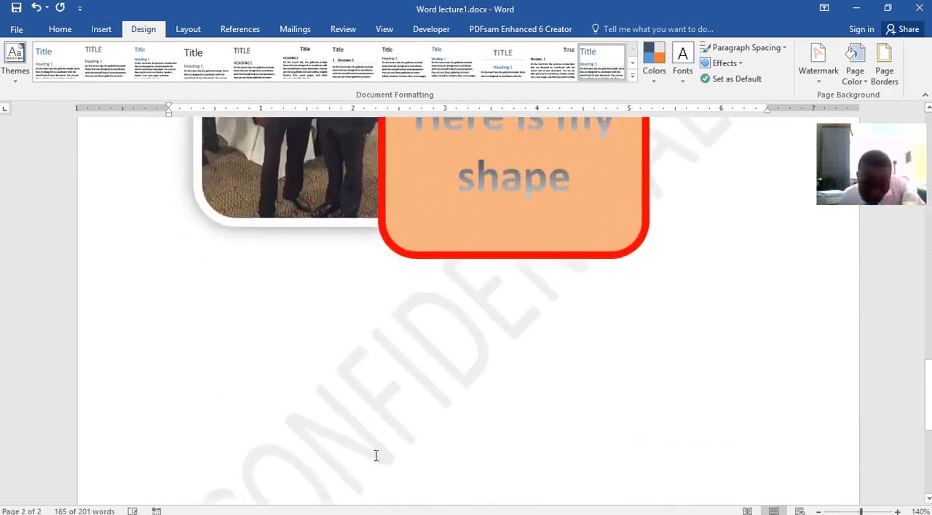
{"action": "scroll", "coordinate": [377, 445], "scroll_direction": "down", "scroll_amount": 5}
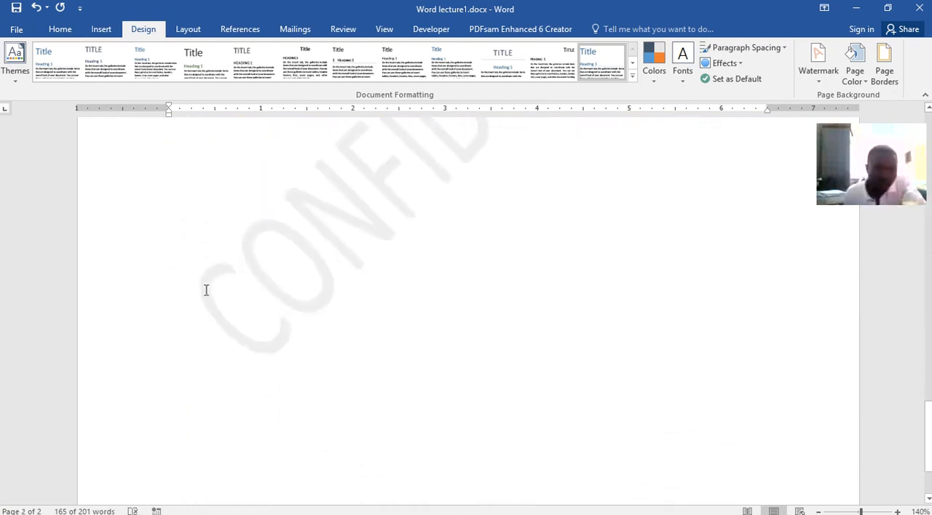
{"action": "scroll", "coordinate": [379, 192], "scroll_direction": "up", "scroll_amount": 5}
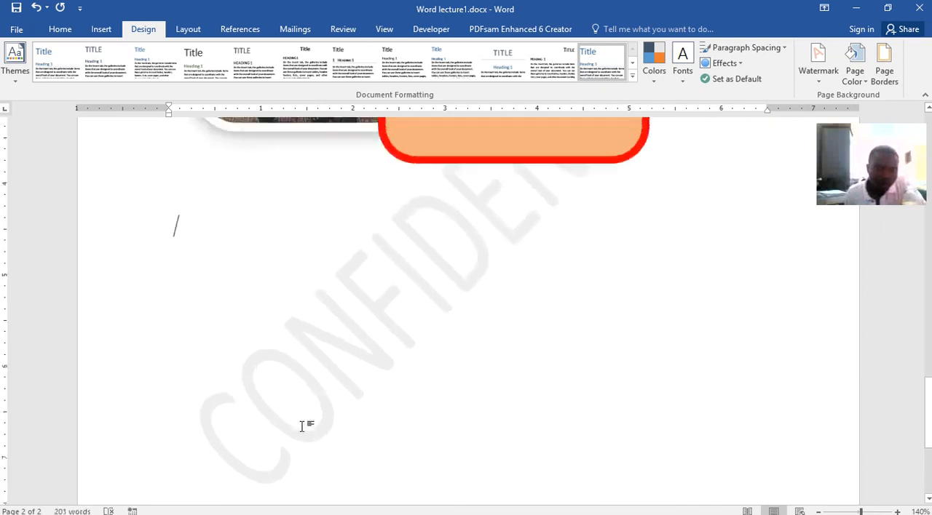
{"action": "scroll", "coordinate": [381, 401], "scroll_direction": "up", "scroll_amount": 5}
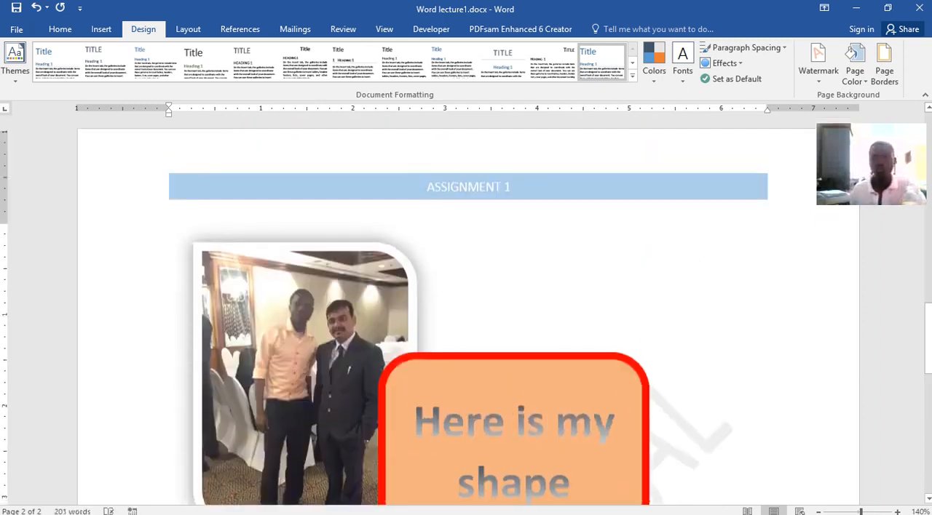
Set the custom watermark to a picture watermark and open the Pictures folder to choose its image from a file.
{"action": "left_click", "coordinate": [817, 81]}
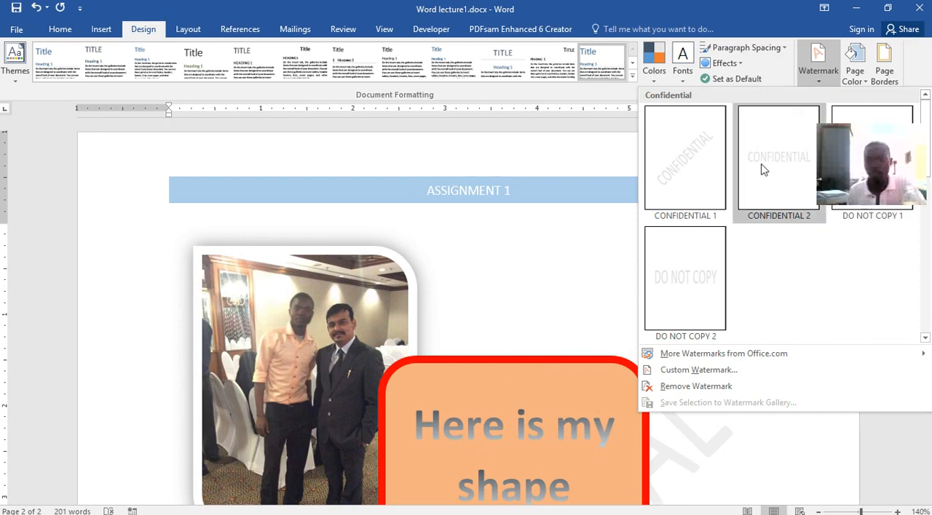
{"action": "left_click", "coordinate": [676, 371]}
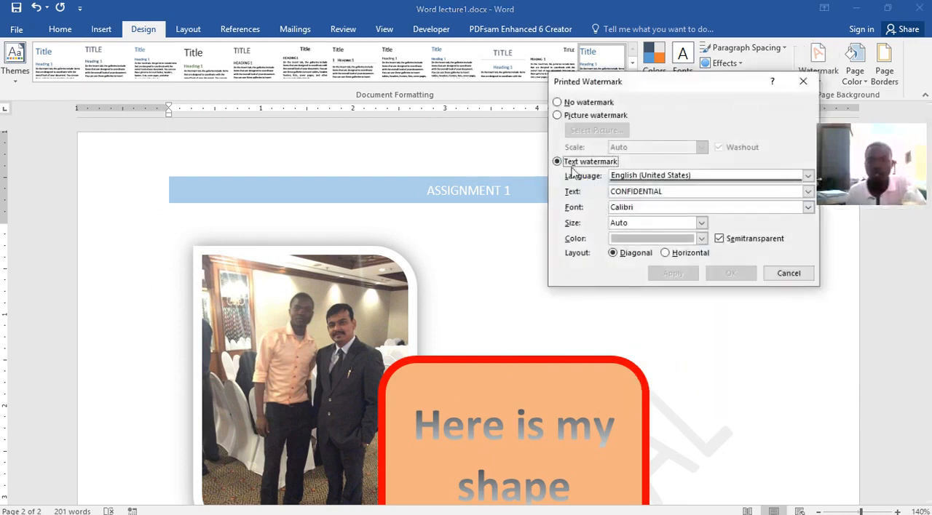
{"action": "left_click", "coordinate": [557, 102]}
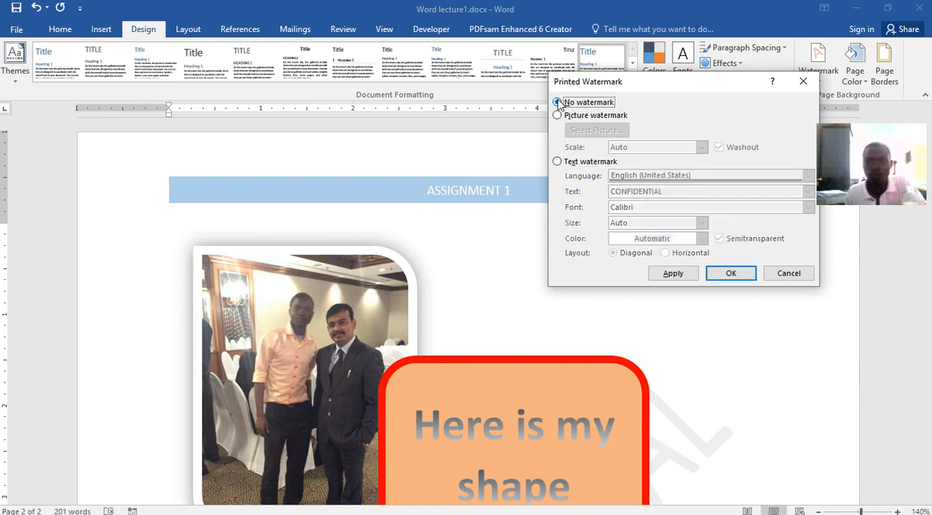
{"action": "left_click", "coordinate": [558, 116]}
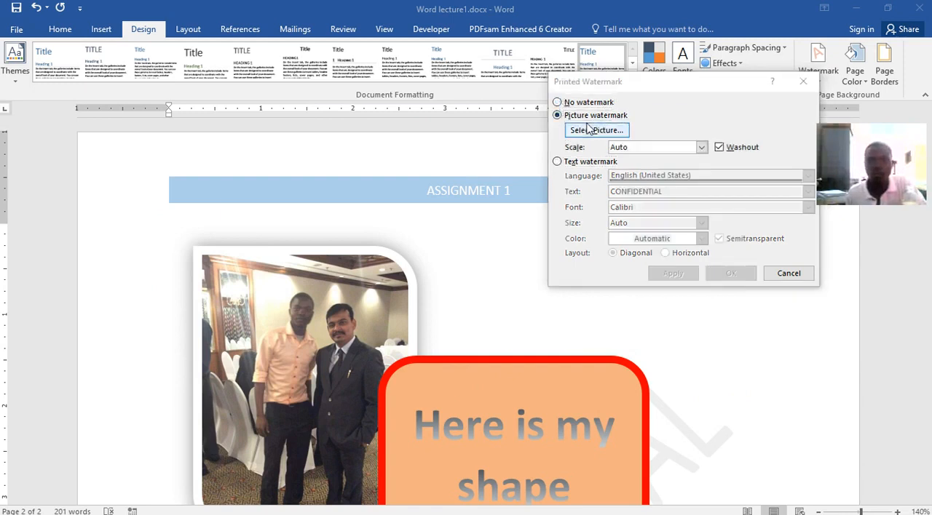
{"action": "left_click", "coordinate": [593, 130]}
{"action": "left_click", "coordinate": [621, 396]}
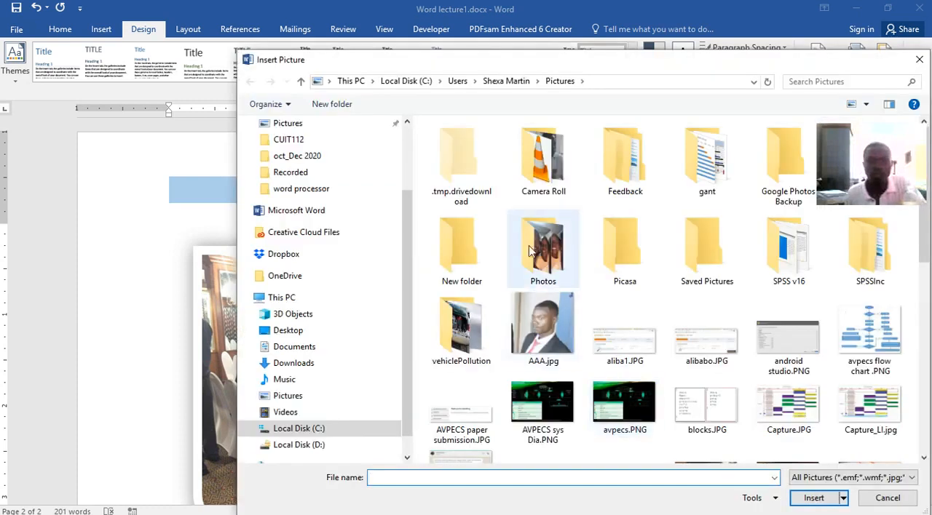
{"action": "double_click", "coordinate": [529, 246]}
{"action": "left_click", "coordinate": [544, 157]}
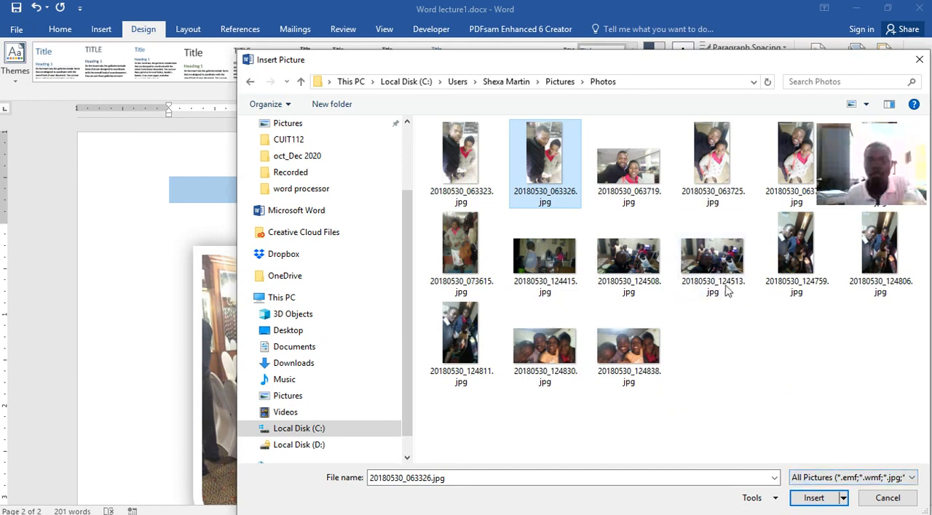
{"action": "left_click", "coordinate": [553, 82]}
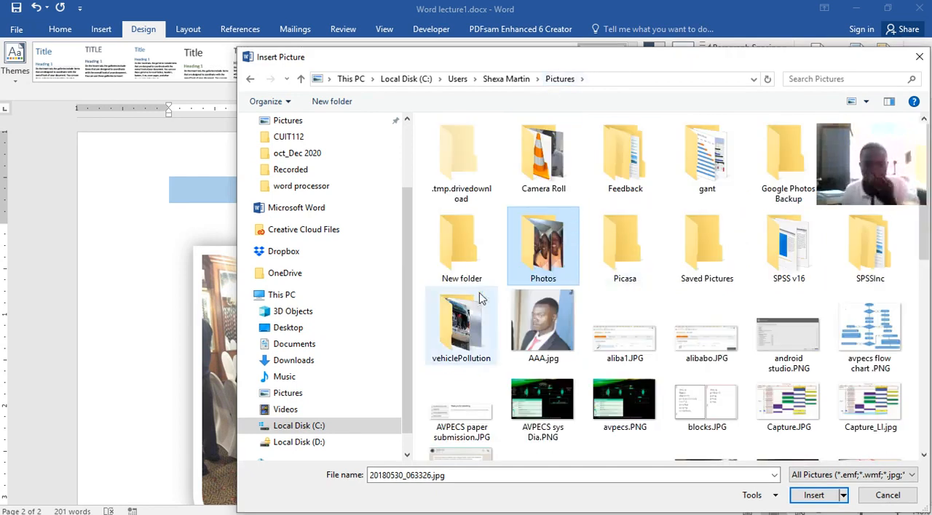
Apply img1.jpg from the vehiclePollution folder as the picture watermark, close the watermark settings and check it on page 2.
{"action": "left_click", "coordinate": [470, 317]}
{"action": "double_click", "coordinate": [470, 316]}
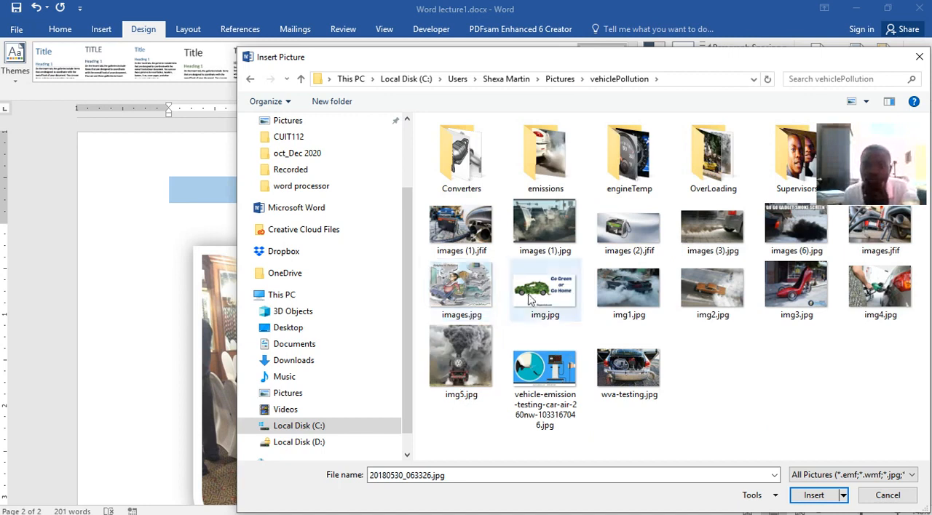
{"action": "left_click", "coordinate": [626, 287]}
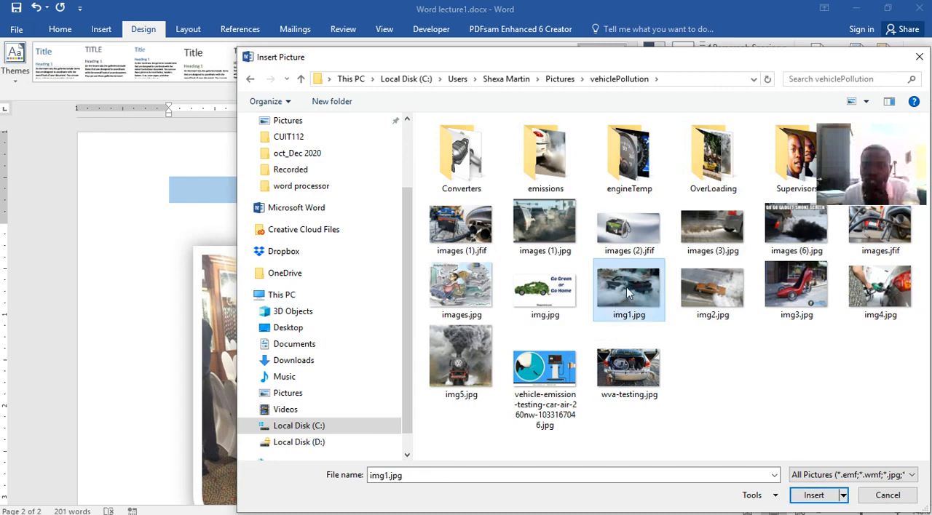
{"action": "left_click", "coordinate": [810, 495]}
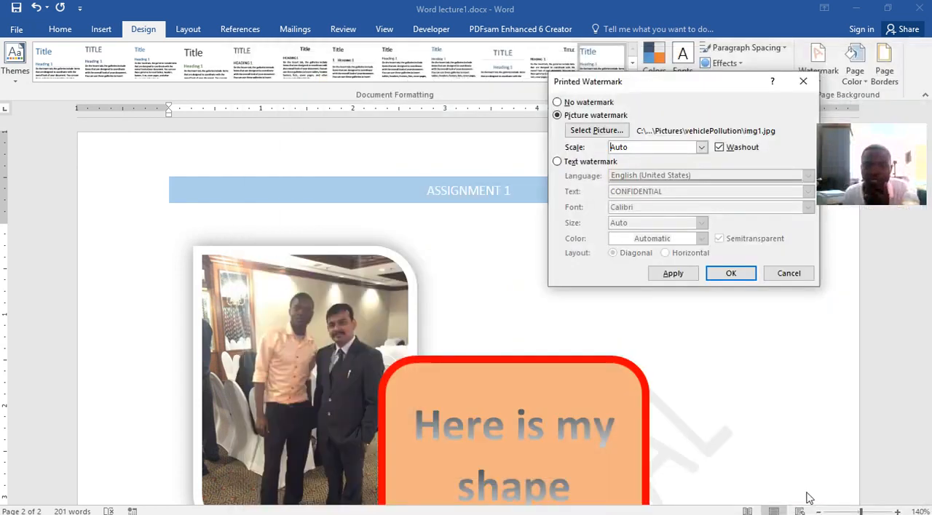
{"action": "left_click", "coordinate": [687, 279]}
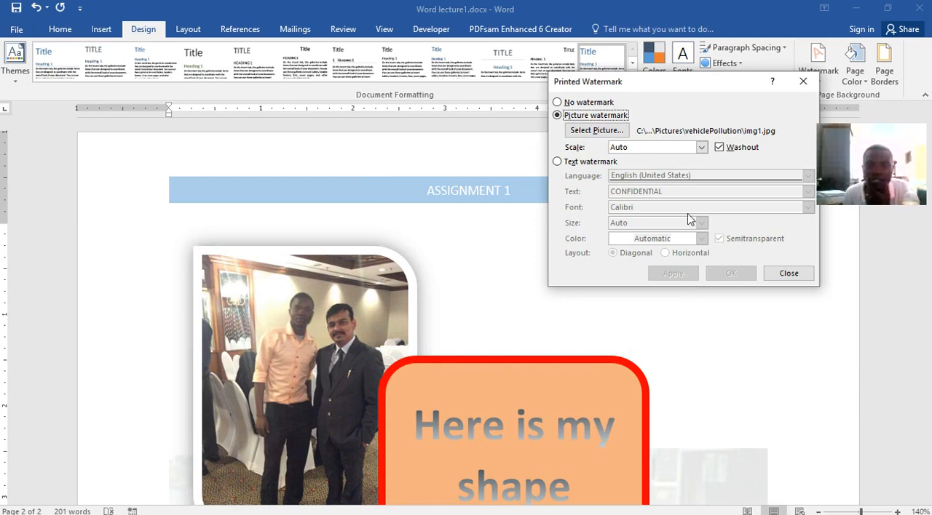
{"action": "left_click", "coordinate": [802, 81]}
{"action": "scroll", "coordinate": [692, 361], "scroll_direction": "down", "scroll_amount": 6}
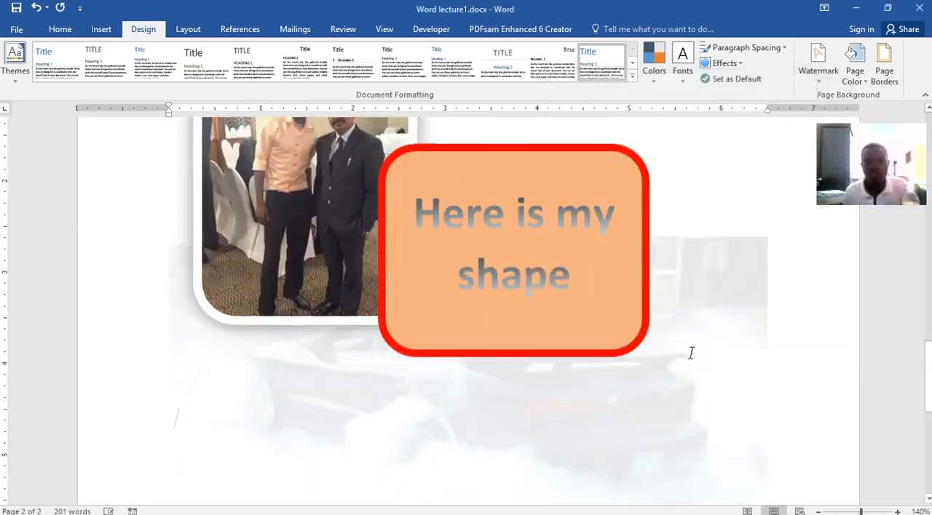
Turn off Washout for the picture watermark, apply it, close the watermark settings and check the picture on page 2.
{"action": "scroll", "coordinate": [690, 352], "scroll_direction": "down", "scroll_amount": 1}
{"action": "scroll", "coordinate": [690, 352], "scroll_direction": "up", "scroll_amount": 6}
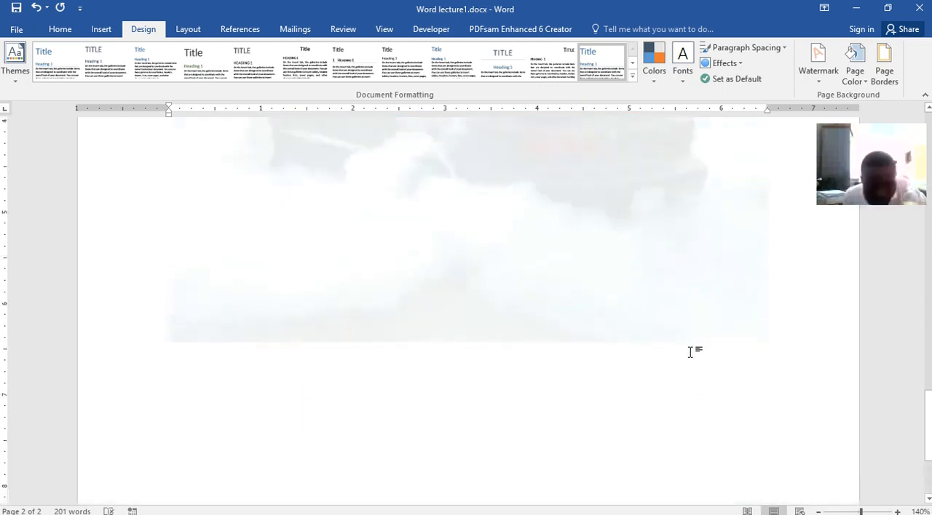
{"action": "scroll", "coordinate": [690, 352], "scroll_direction": "up", "scroll_amount": 3}
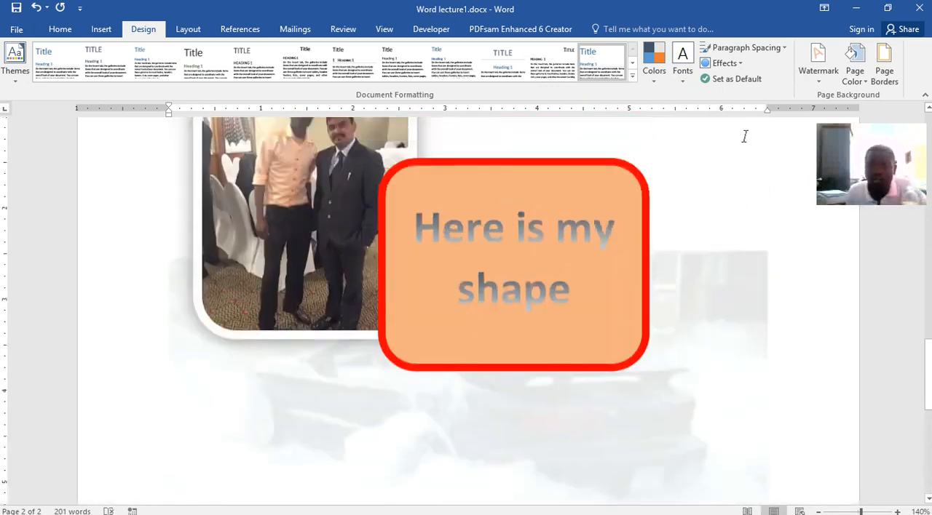
{"action": "left_click", "coordinate": [818, 60]}
{"action": "left_click", "coordinate": [677, 371]}
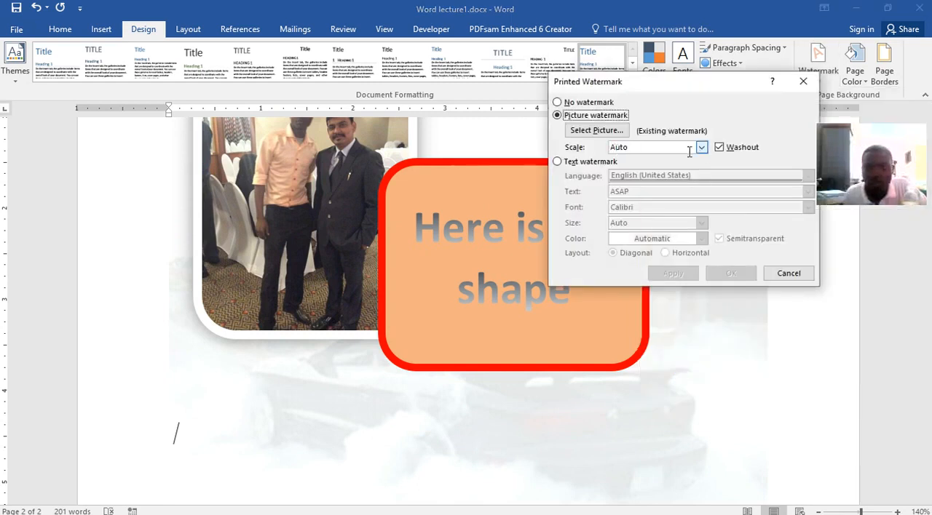
{"action": "left_click", "coordinate": [719, 147]}
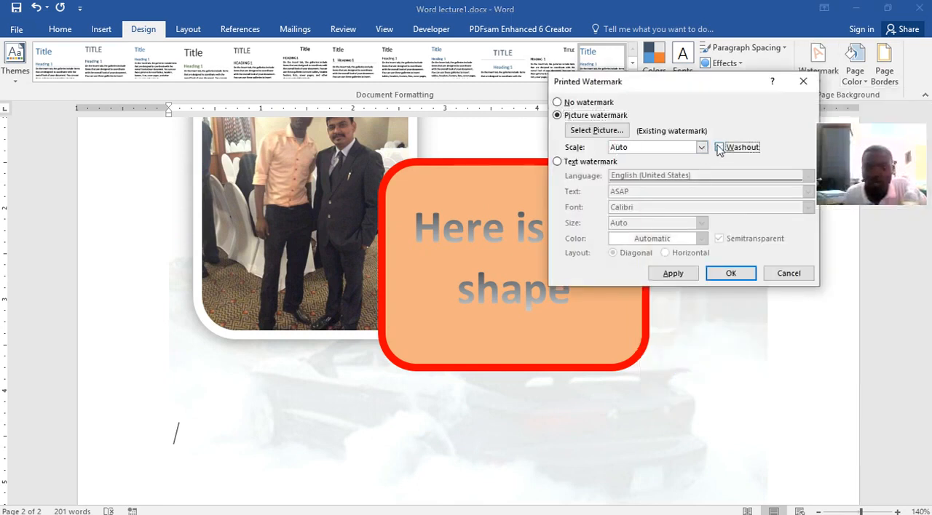
{"action": "left_click", "coordinate": [690, 274]}
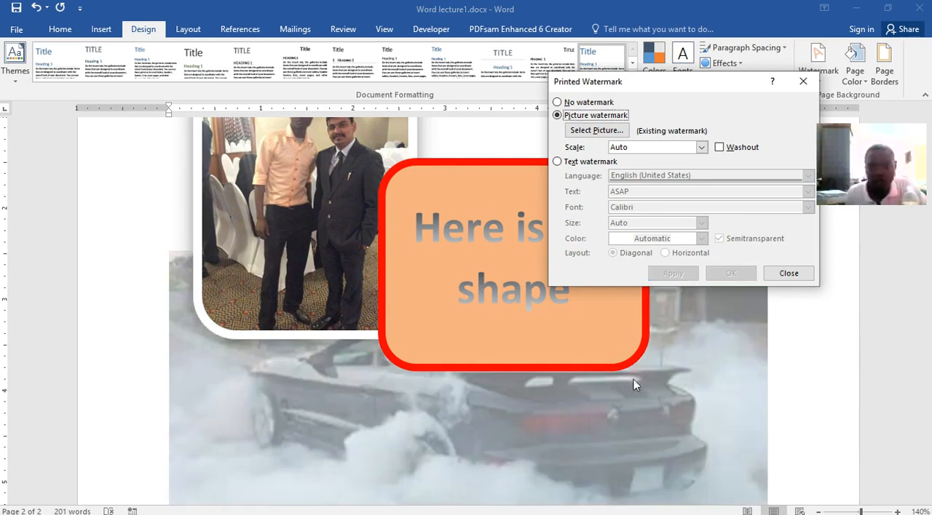
{"action": "left_click", "coordinate": [788, 273]}
{"action": "scroll", "coordinate": [666, 302], "scroll_direction": "down", "scroll_amount": 6}
{"action": "scroll", "coordinate": [653, 289], "scroll_direction": "up", "scroll_amount": 5}
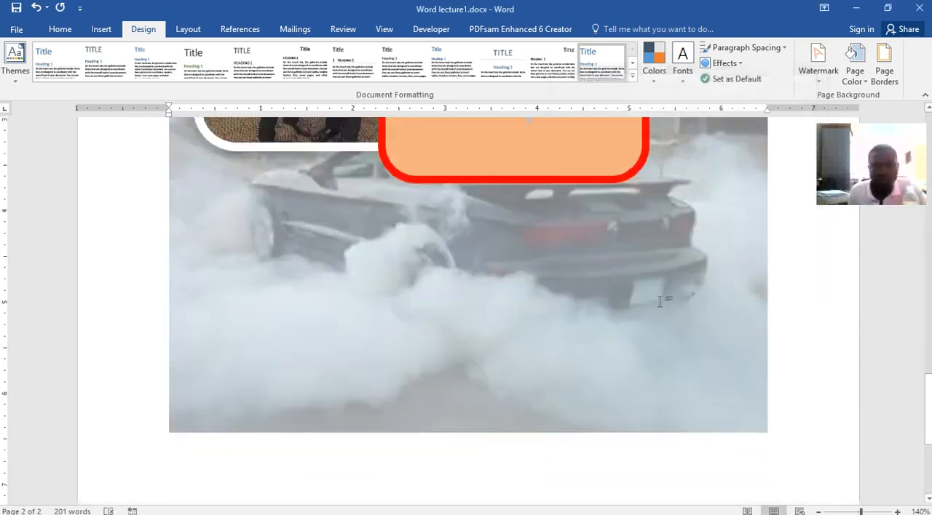
{"action": "scroll", "coordinate": [557, 318], "scroll_direction": "down", "scroll_amount": 3}
{"action": "scroll", "coordinate": [494, 262], "scroll_direction": "down", "scroll_amount": 2}
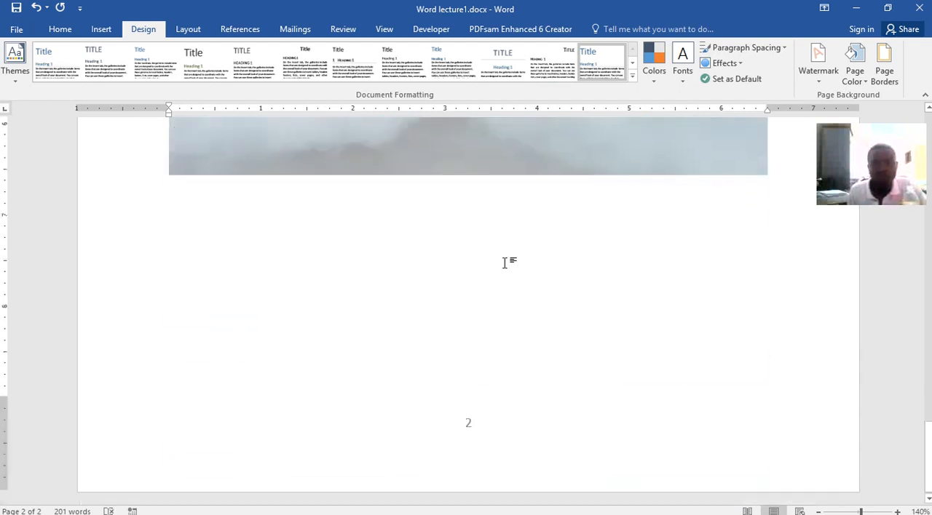
Turn Washout back on for the picture watermark, set its scale to 100%, apply it and check the result on the pages.
{"action": "scroll", "coordinate": [520, 237], "scroll_direction": "up", "scroll_amount": 8}
{"action": "scroll", "coordinate": [520, 244], "scroll_direction": "up", "scroll_amount": 10}
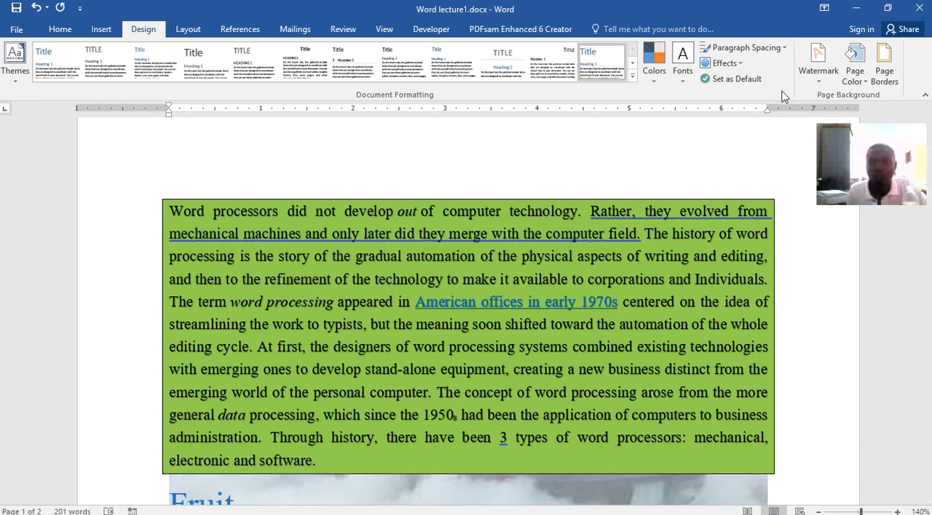
{"action": "left_click", "coordinate": [812, 73]}
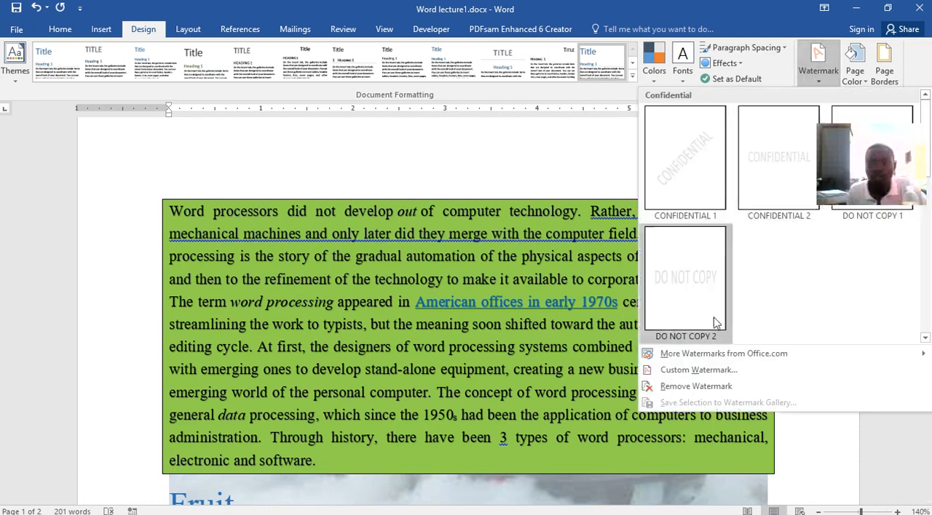
{"action": "left_click", "coordinate": [710, 369]}
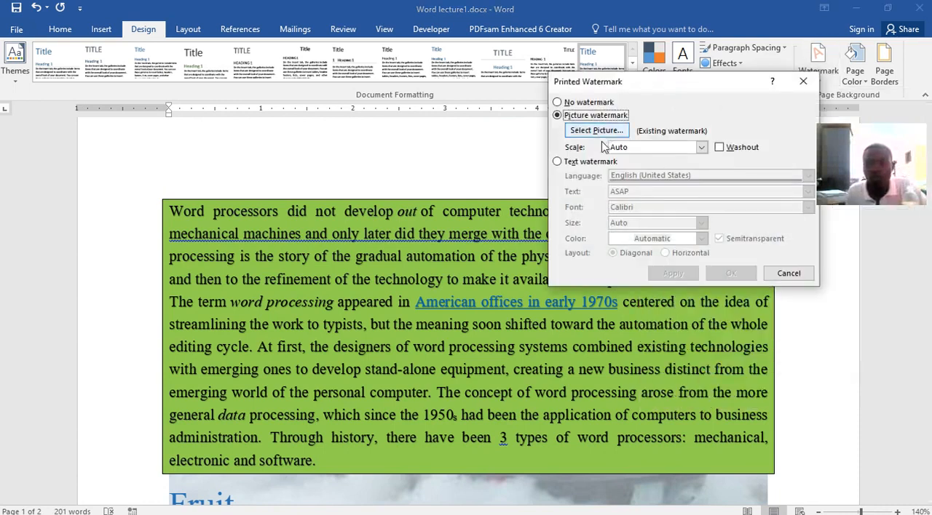
{"action": "left_click", "coordinate": [719, 147]}
{"action": "left_click", "coordinate": [701, 147]}
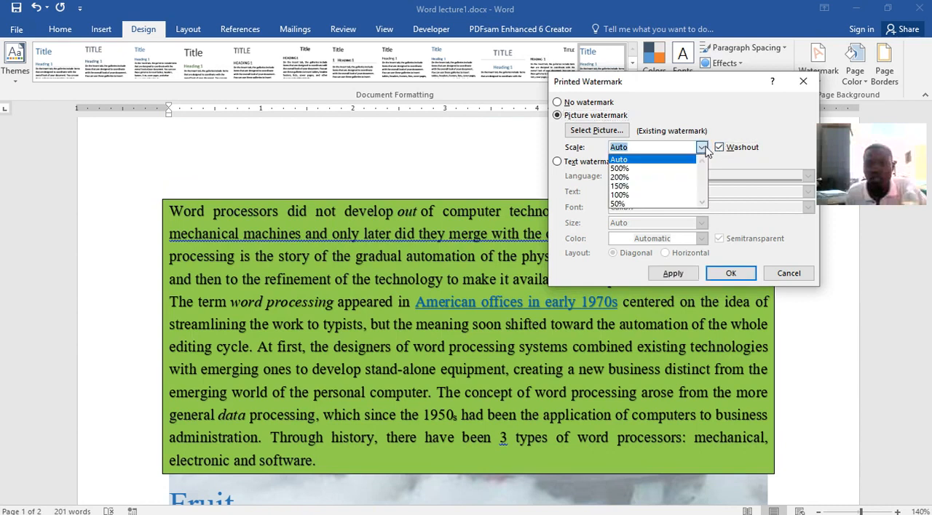
{"action": "left_click", "coordinate": [638, 195]}
{"action": "left_click", "coordinate": [672, 276]}
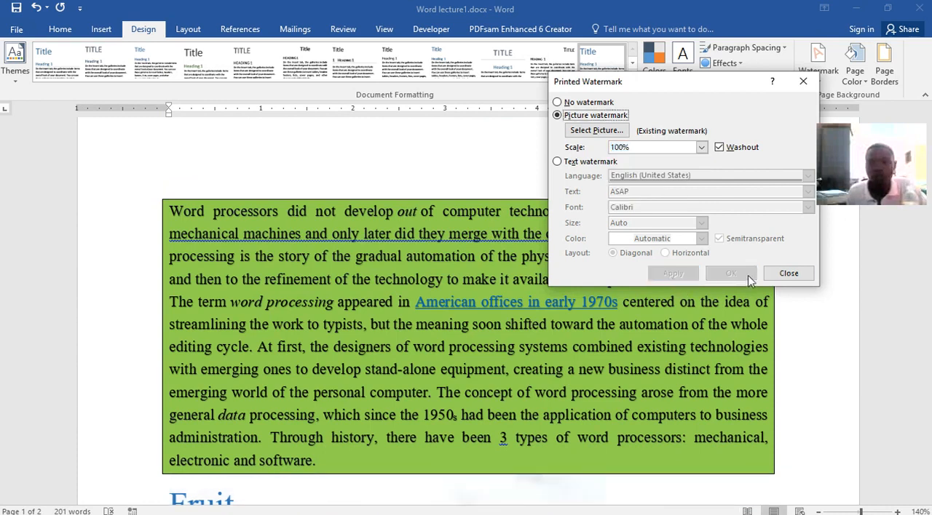
{"action": "left_click", "coordinate": [787, 273]}
{"action": "scroll", "coordinate": [634, 472], "scroll_direction": "down", "scroll_amount": 10}
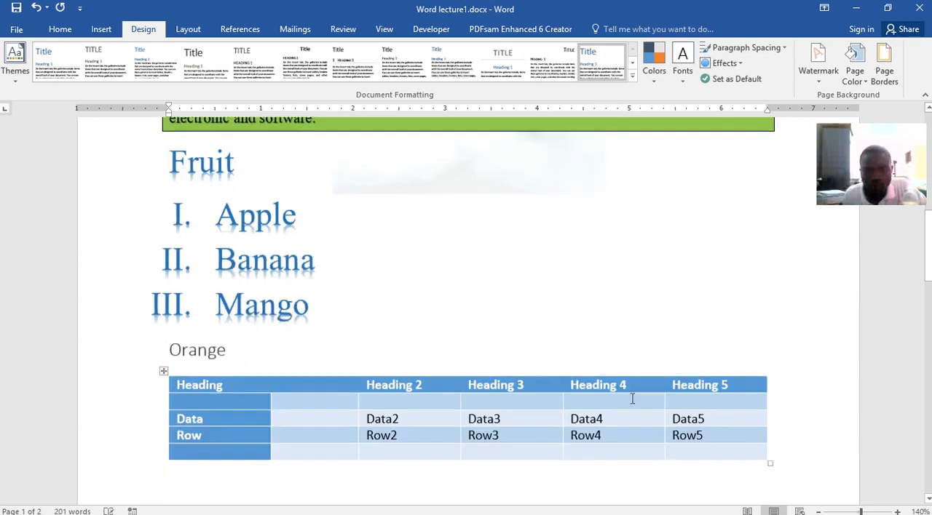
{"action": "scroll", "coordinate": [630, 401], "scroll_direction": "down", "scroll_amount": 2}
{"action": "scroll", "coordinate": [630, 405], "scroll_direction": "up", "scroll_amount": 5}
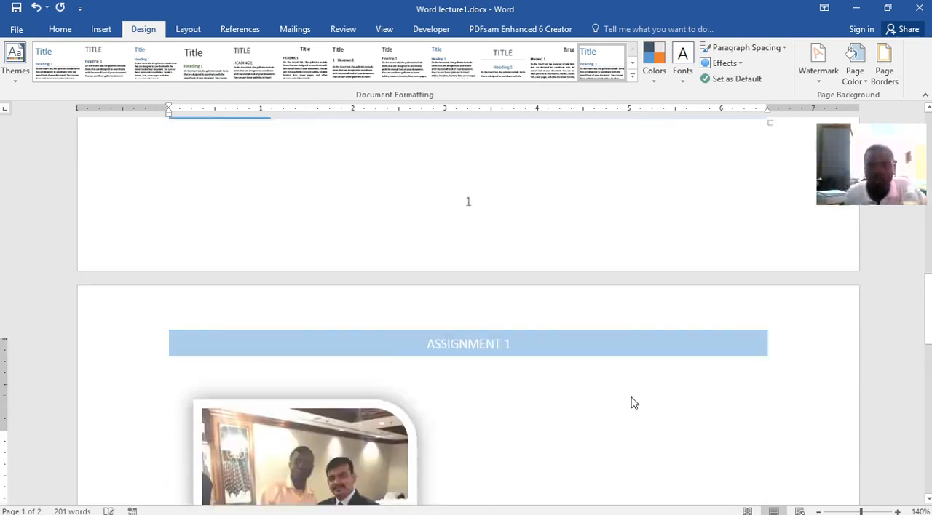
Switch the custom watermark to a text watermark with the designer's name followed by "is the designer", and apply it.
{"action": "left_click", "coordinate": [819, 72]}
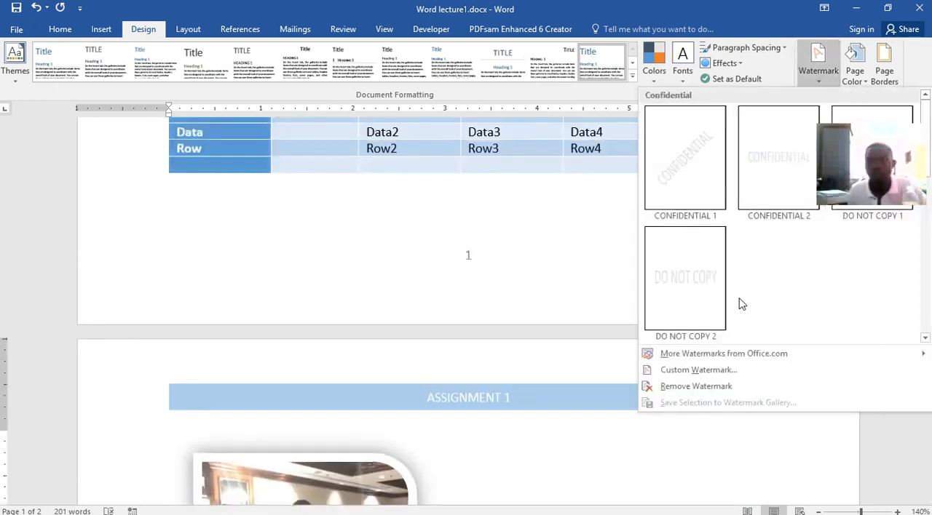
{"action": "left_click", "coordinate": [691, 371]}
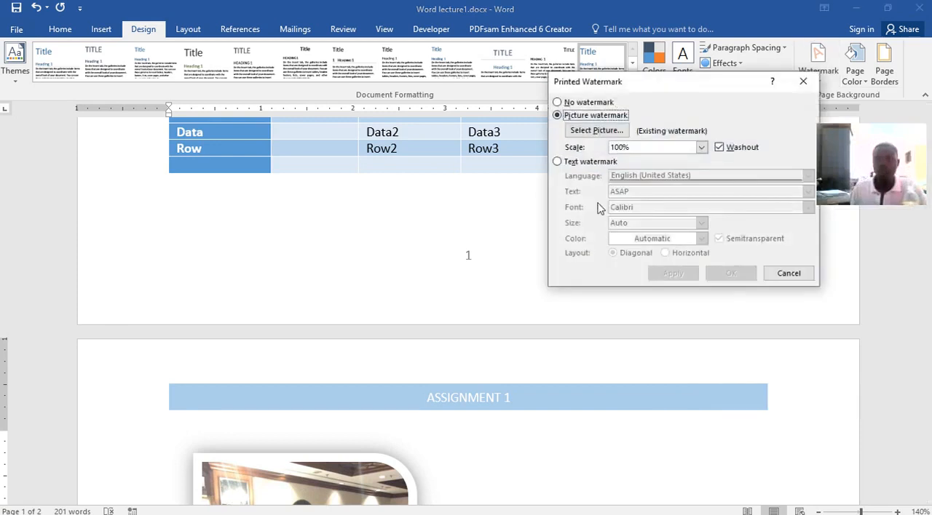
{"action": "left_click", "coordinate": [558, 162]}
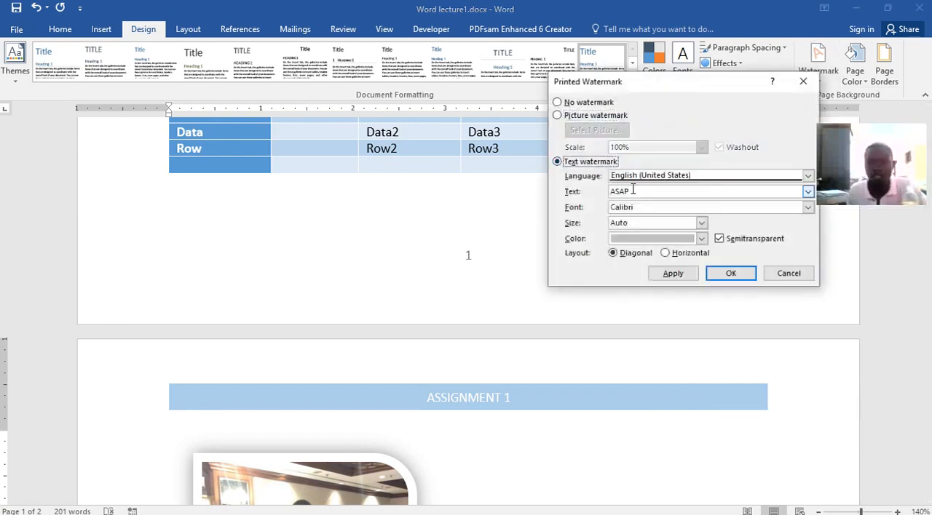
{"action": "left_click_drag", "start_coordinate": [634, 189], "coordinate": [609, 189]}
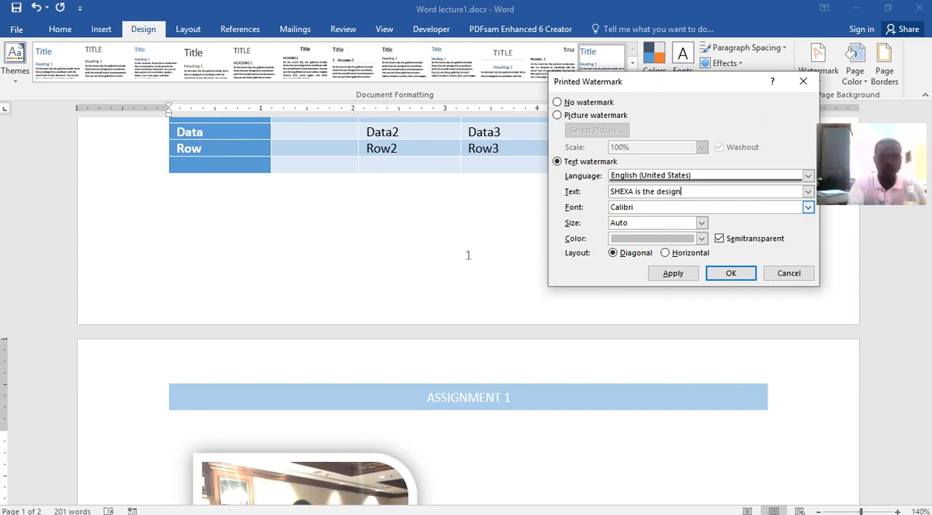
{"action": "left_click", "coordinate": [674, 274]}
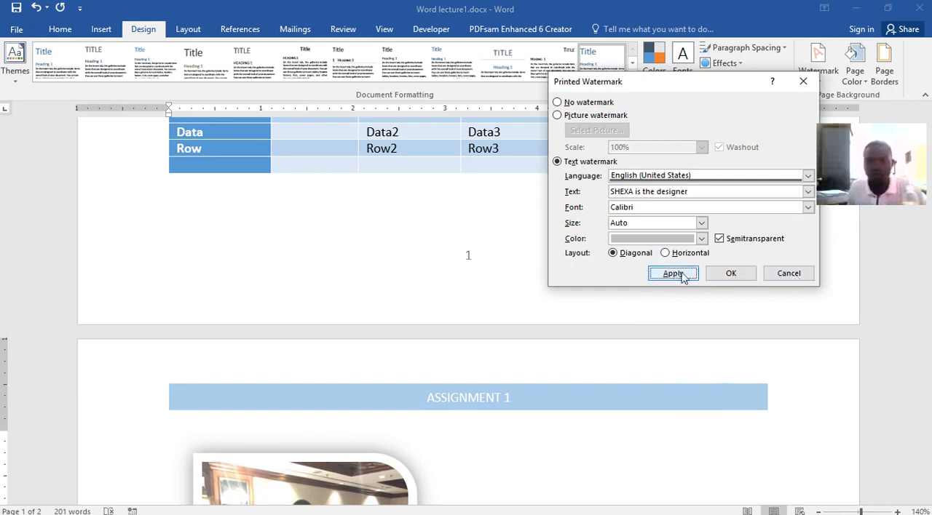
Make the text watermark red and not semitransparent, apply it and close the watermark settings.
{"action": "left_click", "coordinate": [719, 239]}
{"action": "left_click", "coordinate": [682, 273]}
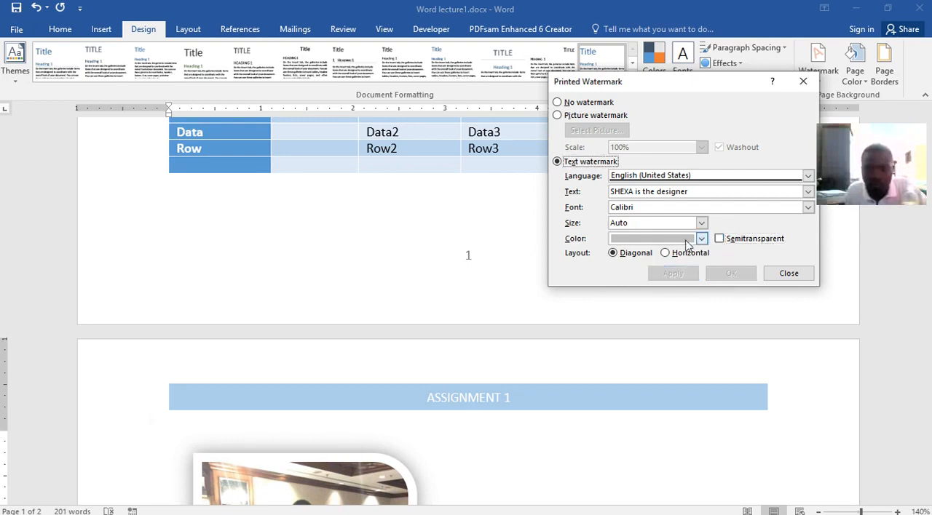
{"action": "left_click", "coordinate": [701, 239]}
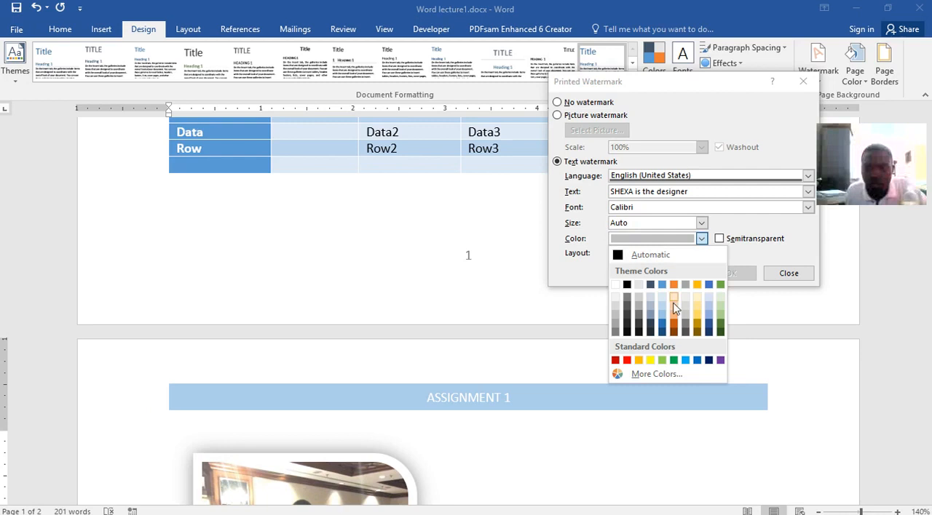
{"action": "left_click", "coordinate": [625, 361]}
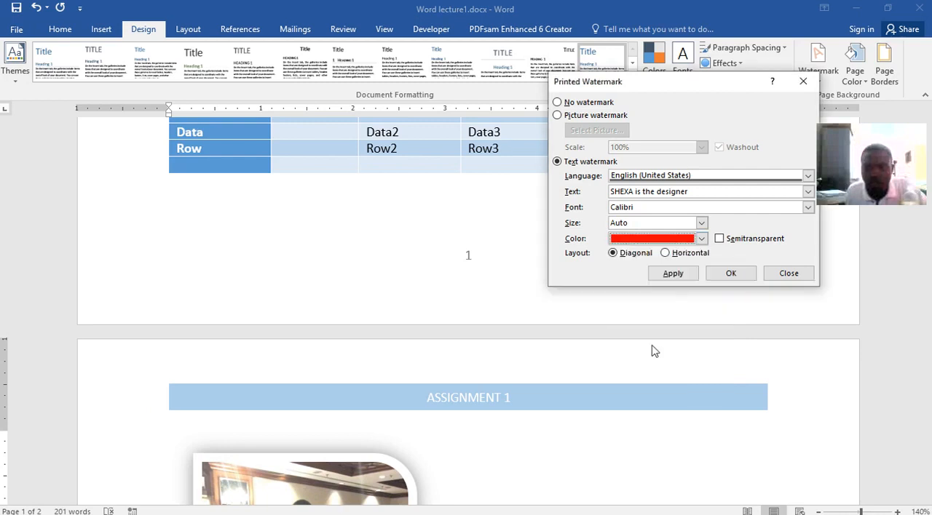
{"action": "left_click", "coordinate": [686, 277]}
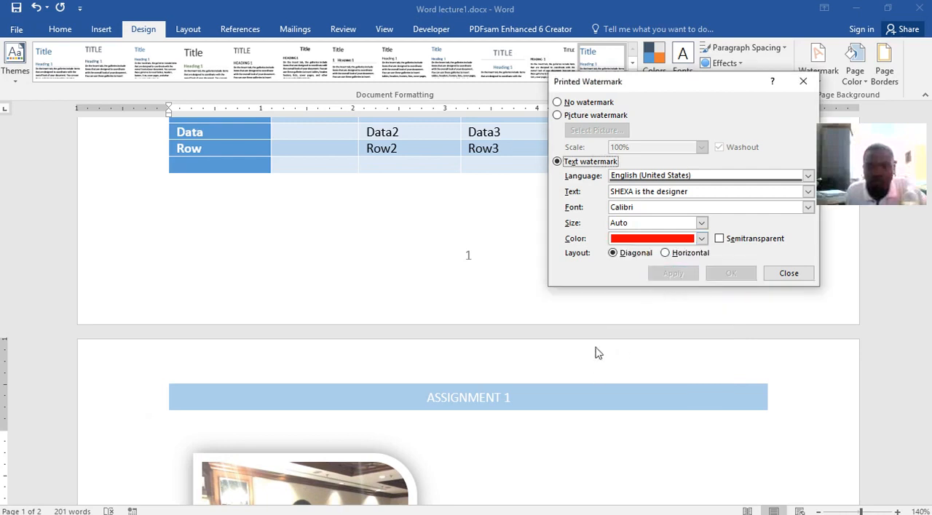
{"action": "left_click", "coordinate": [773, 273]}
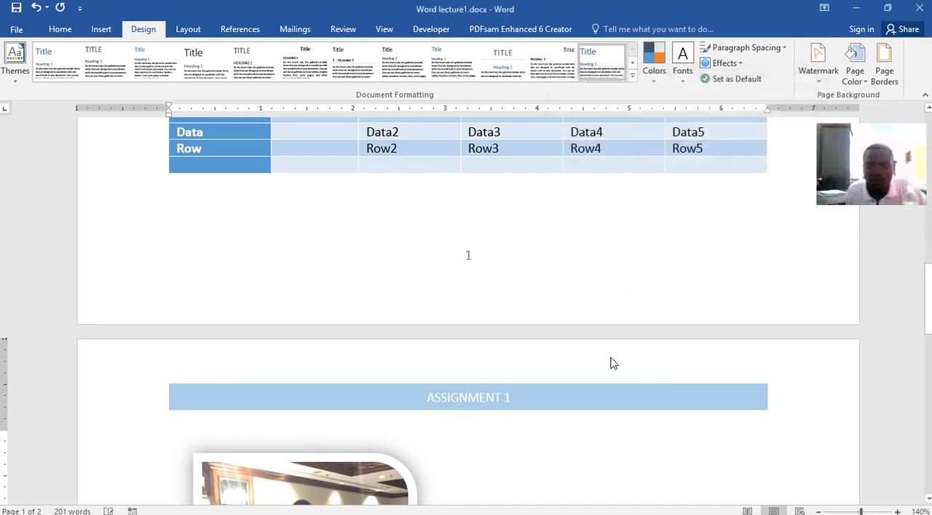
Examine how the red diagonal text watermark appears behind the content on both pages.
{"action": "scroll", "coordinate": [609, 364], "scroll_direction": "down", "scroll_amount": 5}
{"action": "scroll", "coordinate": [609, 350], "scroll_direction": "down", "scroll_amount": 4}
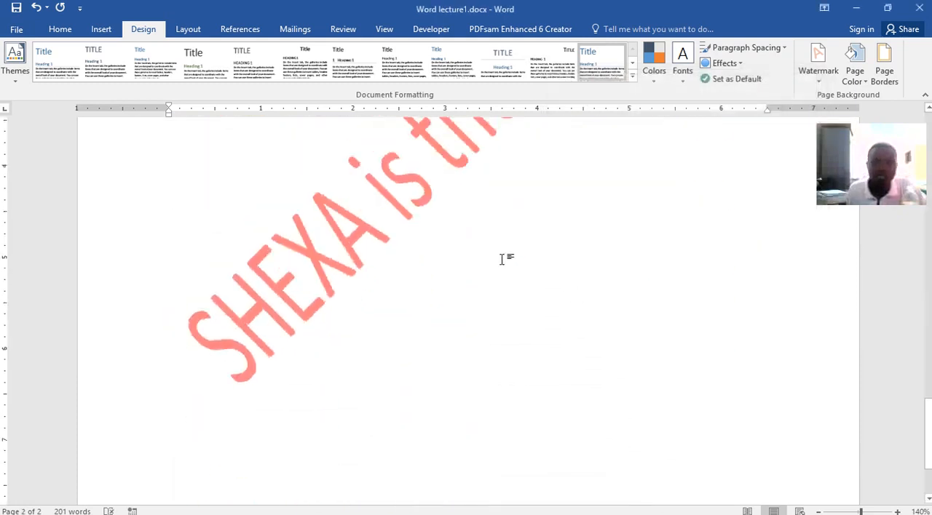
{"action": "scroll", "coordinate": [501, 259], "scroll_direction": "up", "scroll_amount": 3}
{"action": "scroll", "coordinate": [648, 256], "scroll_direction": "down", "scroll_amount": 3}
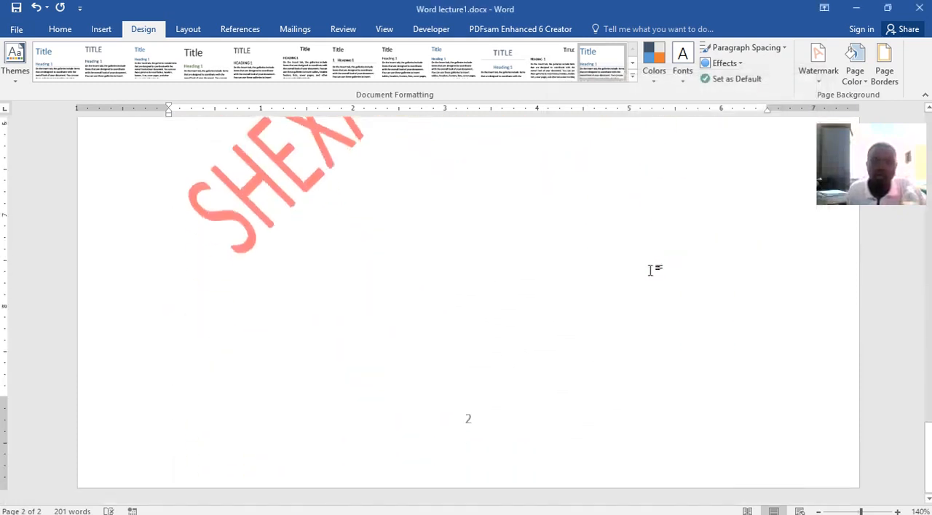
{"action": "scroll", "coordinate": [650, 270], "scroll_direction": "up", "scroll_amount": 6}
{"action": "scroll", "coordinate": [651, 270], "scroll_direction": "up", "scroll_amount": 15}
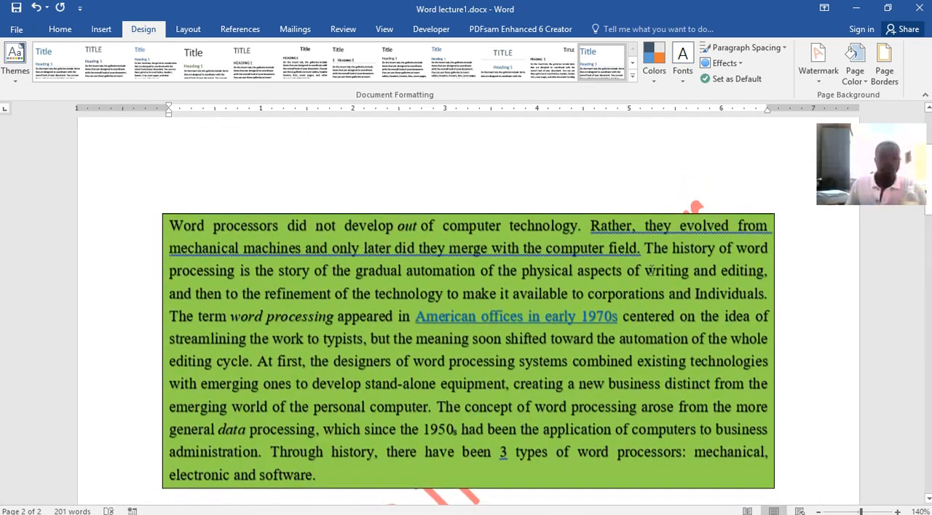
{"action": "scroll", "coordinate": [651, 270], "scroll_direction": "down", "scroll_amount": 2}
{"action": "scroll", "coordinate": [626, 271], "scroll_direction": "down", "scroll_amount": 4}
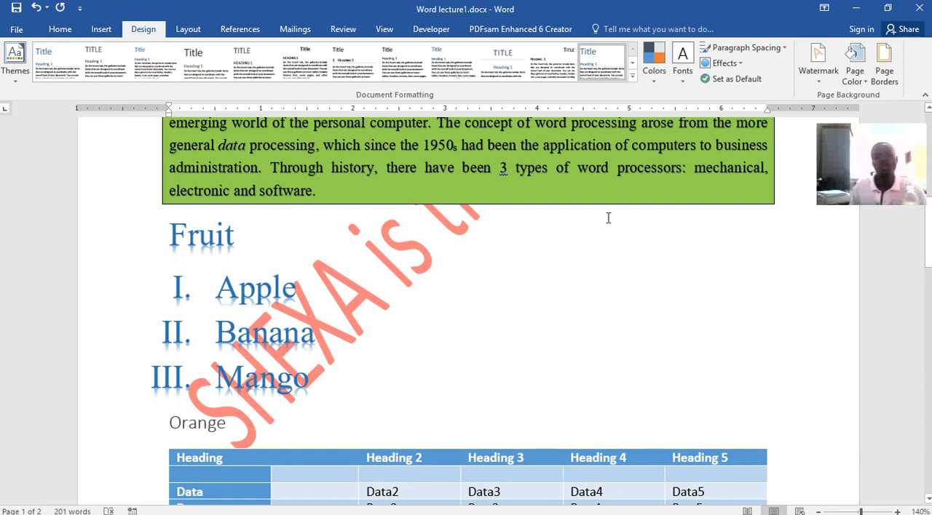
{"action": "scroll", "coordinate": [513, 401], "scroll_direction": "up", "scroll_amount": 6}
{"action": "scroll", "coordinate": [513, 400], "scroll_direction": "up", "scroll_amount": 1}
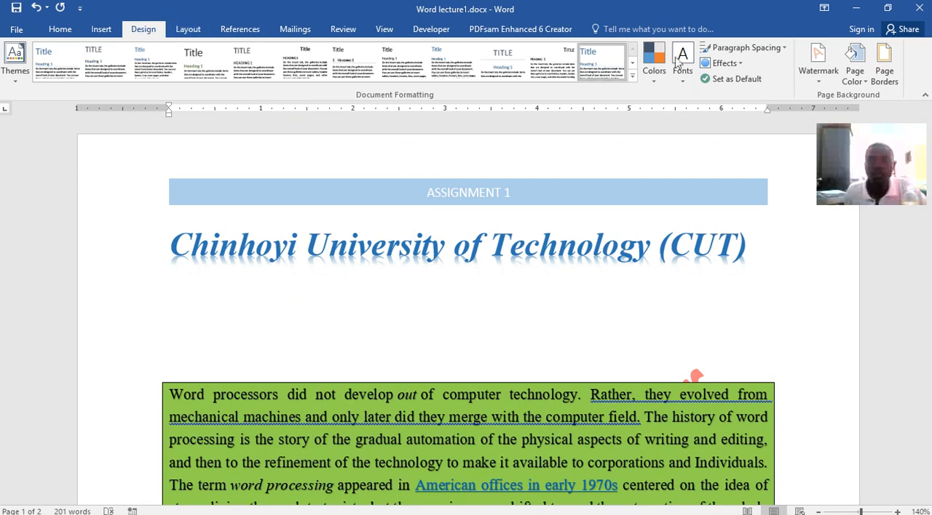
Set the page color to the gold theme color and check it on both pages.
{"action": "left_click", "coordinate": [856, 80]}
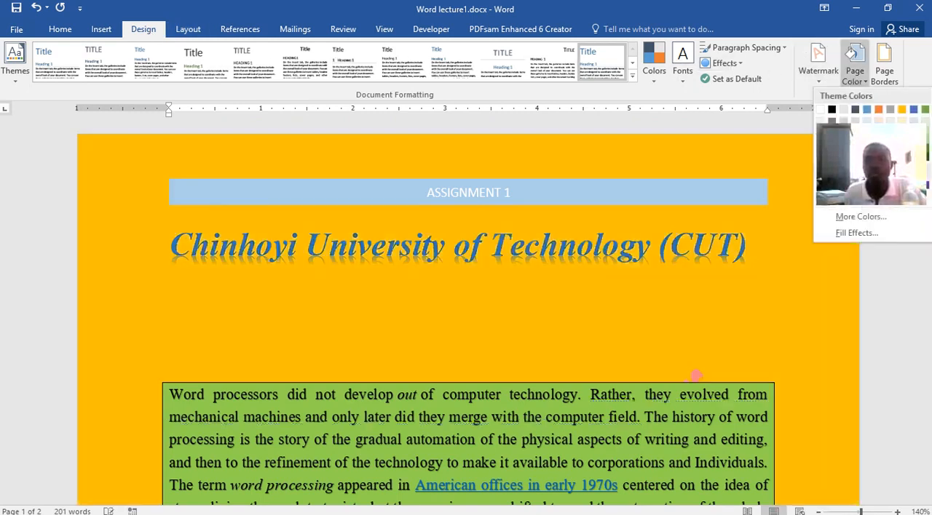
{"action": "left_click", "coordinate": [877, 109]}
{"action": "scroll", "coordinate": [721, 189], "scroll_direction": "down", "scroll_amount": 12}
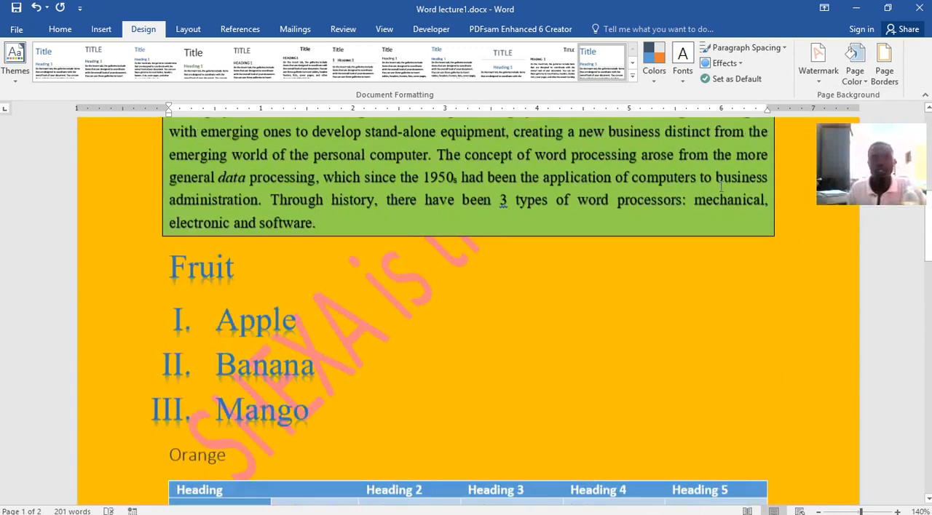
{"action": "scroll", "coordinate": [719, 172], "scroll_direction": "down", "scroll_amount": 10}
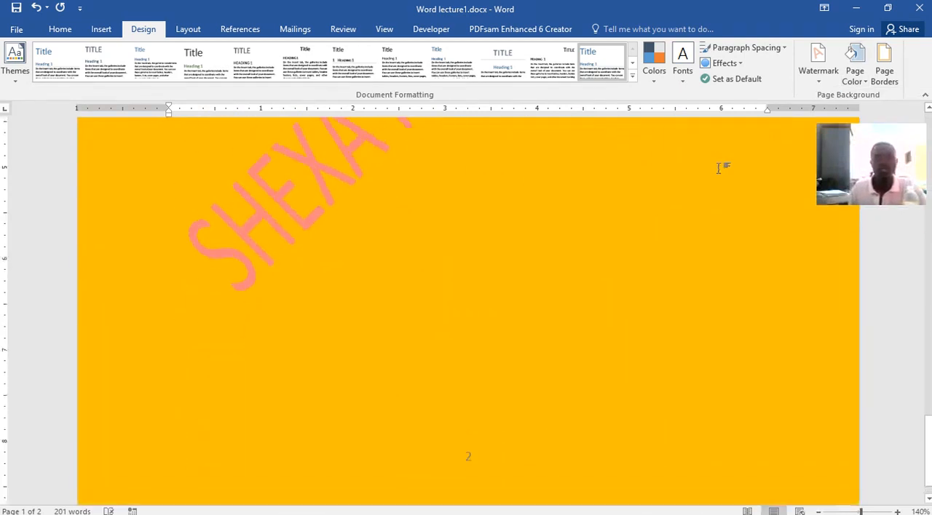
{"action": "scroll", "coordinate": [718, 168], "scroll_direction": "up", "scroll_amount": 6}
{"action": "scroll", "coordinate": [718, 168], "scroll_direction": "up", "scroll_amount": 1}
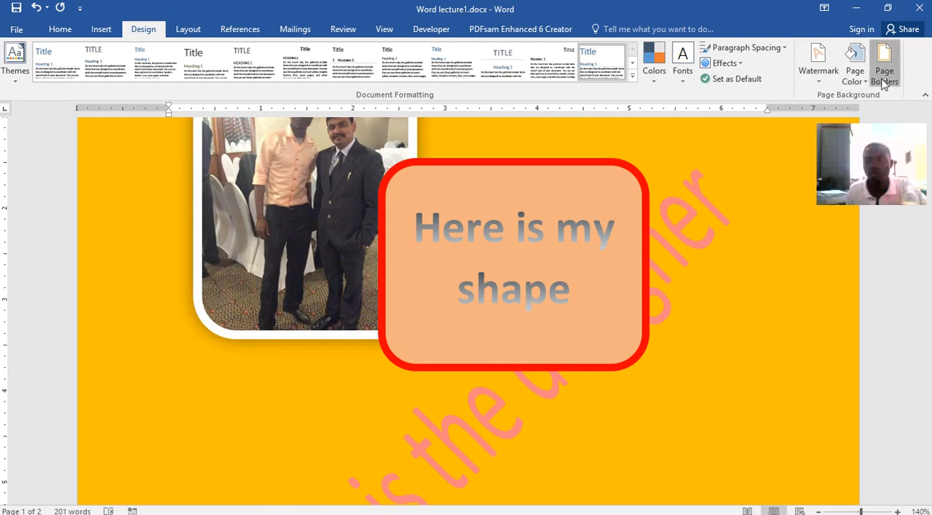
Add a ½ pt page border with the 3-D setting to the whole document.
{"action": "left_click", "coordinate": [883, 73]}
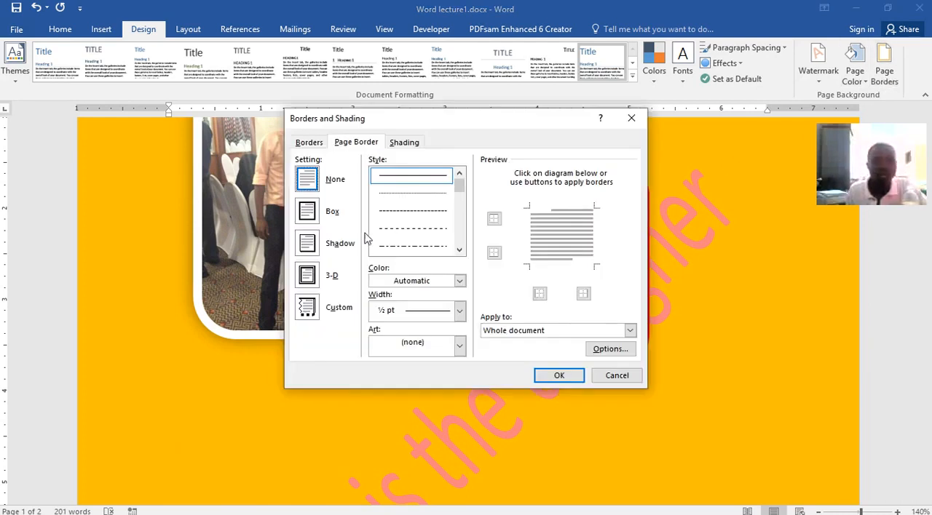
{"action": "left_click", "coordinate": [309, 275]}
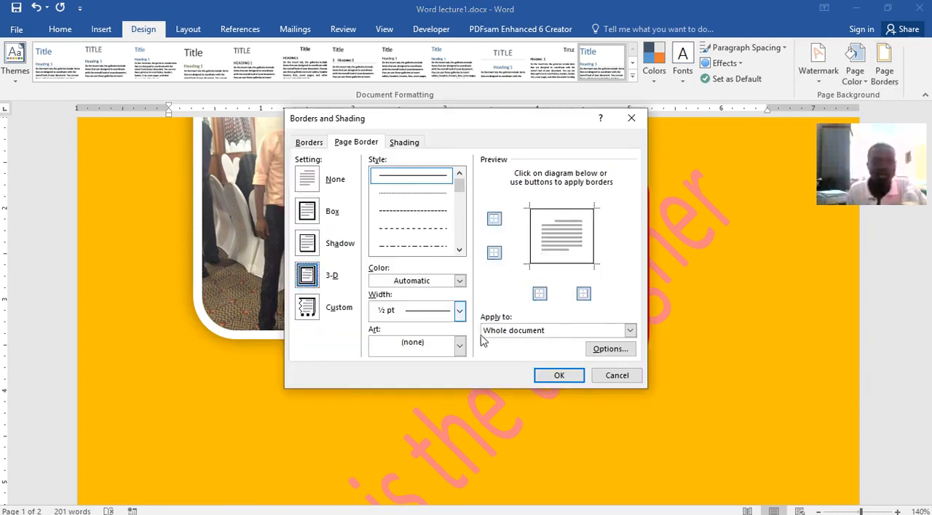
{"action": "left_click", "coordinate": [559, 375]}
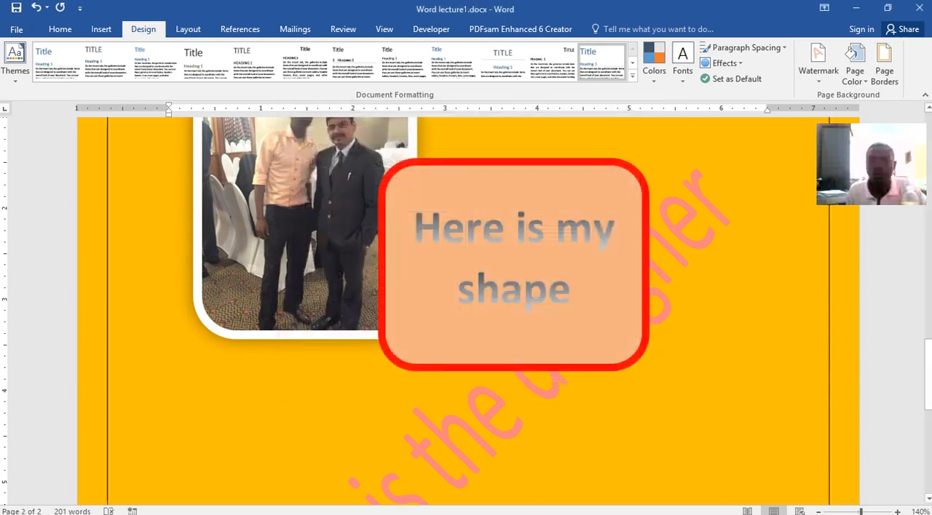
Increase the page border width to 6 pt and check the border on both pages.
{"action": "left_click", "coordinate": [884, 71]}
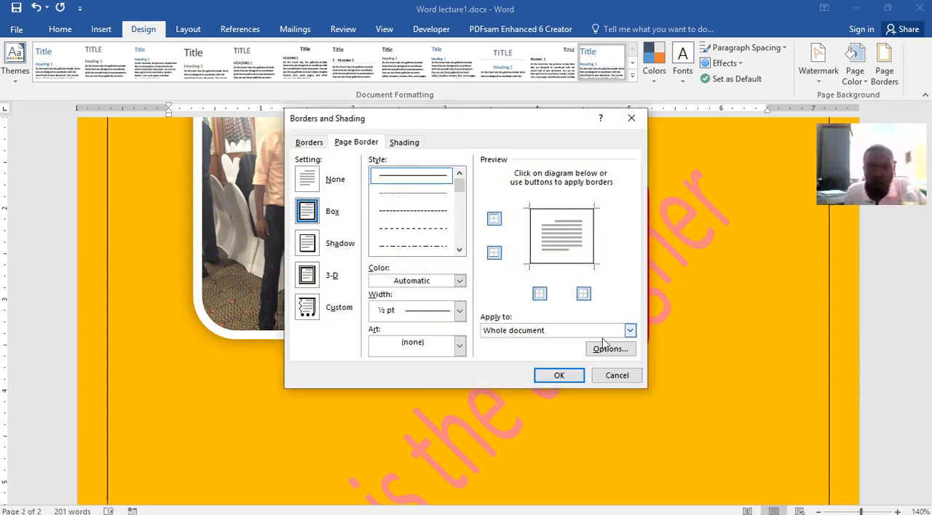
{"action": "left_click", "coordinate": [460, 310]}
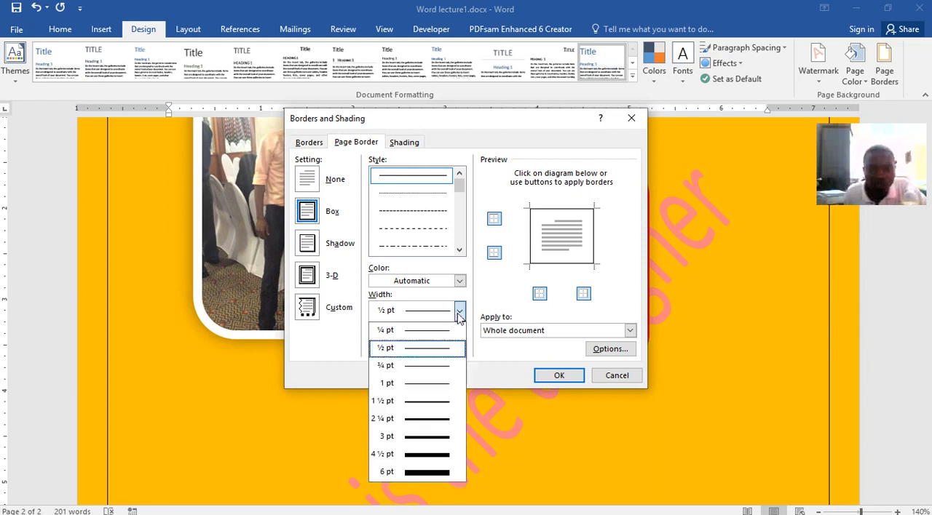
{"action": "left_click", "coordinate": [428, 477]}
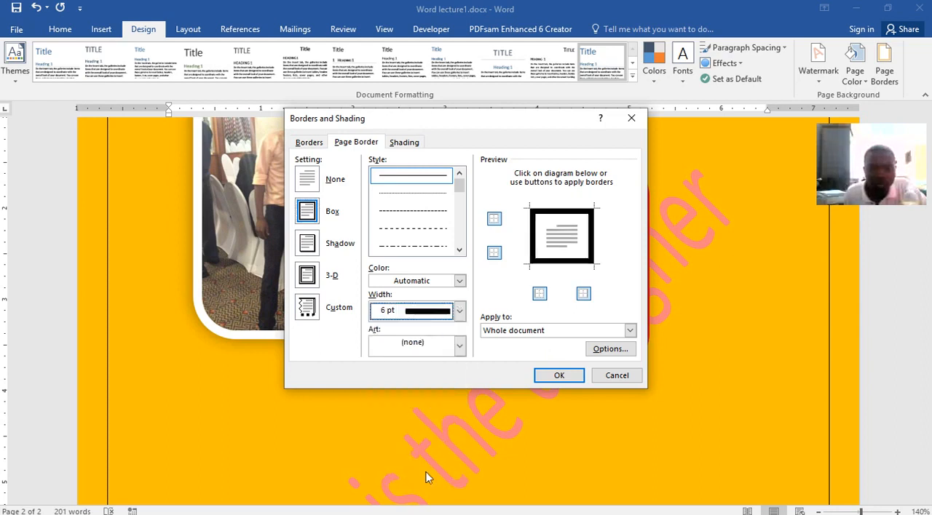
{"action": "left_click", "coordinate": [559, 376]}
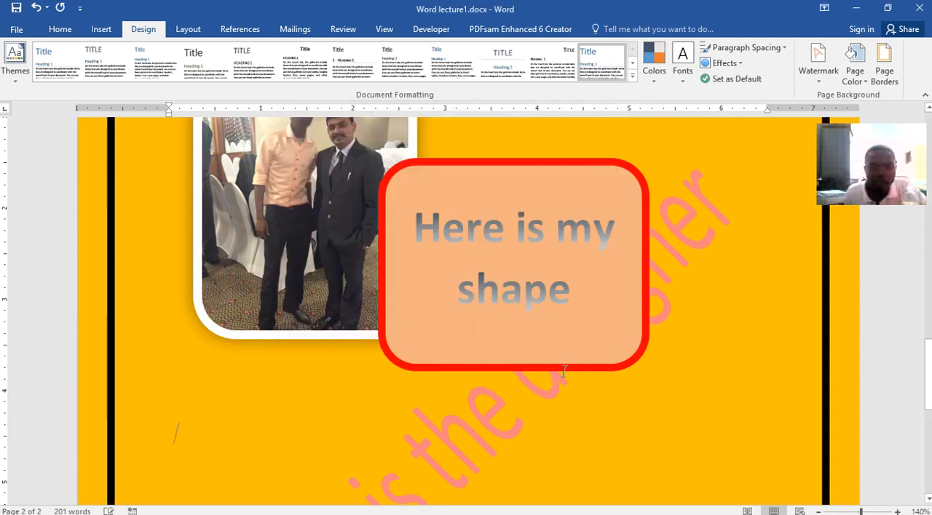
{"action": "scroll", "coordinate": [597, 320], "scroll_direction": "up", "scroll_amount": 10}
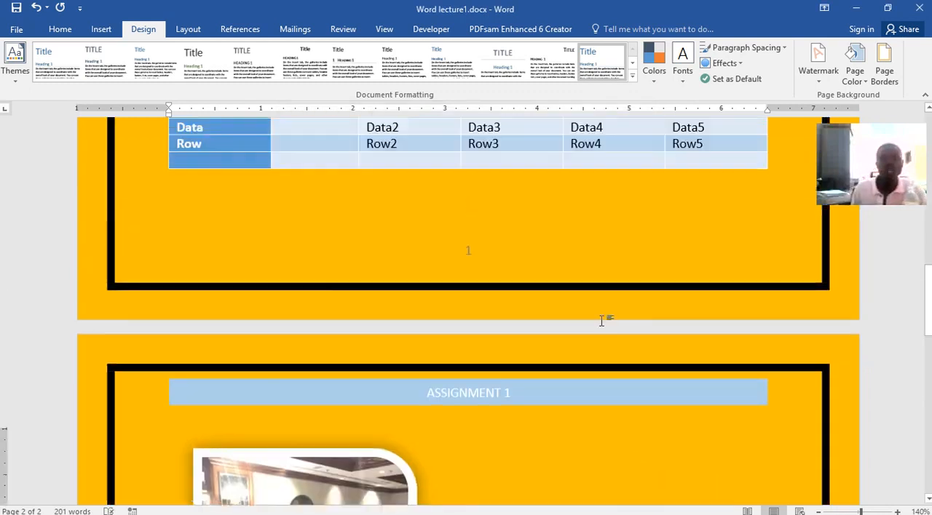
{"action": "scroll", "coordinate": [597, 308], "scroll_direction": "up", "scroll_amount": 10}
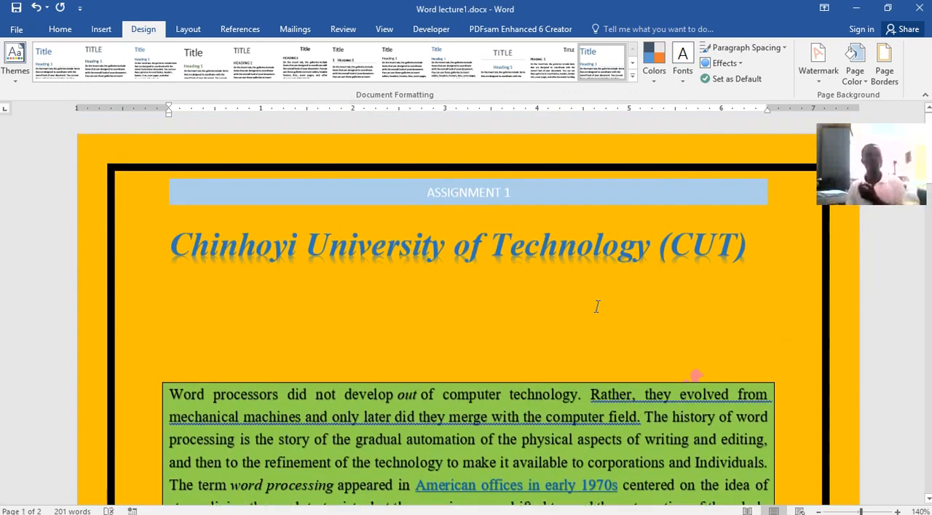
{"action": "scroll", "coordinate": [597, 306], "scroll_direction": "down", "scroll_amount": 15}
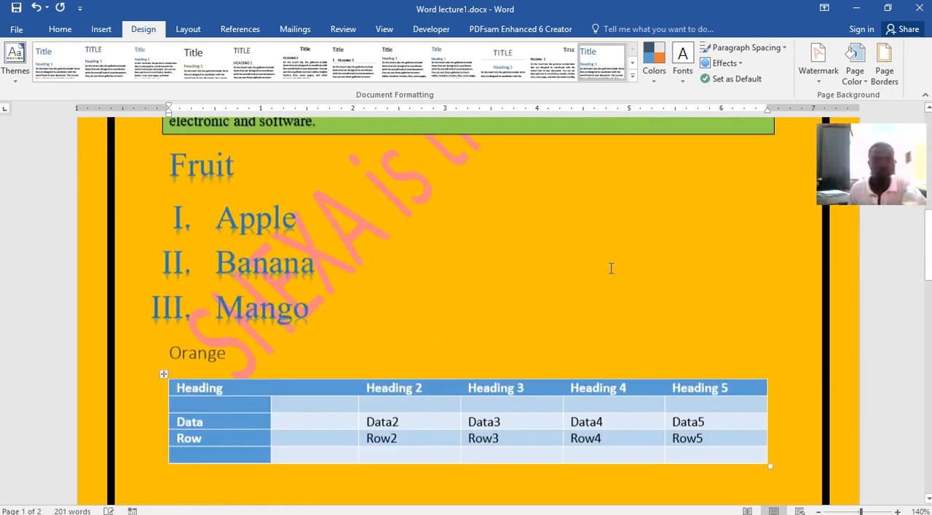
{"action": "scroll", "coordinate": [610, 273], "scroll_direction": "down", "scroll_amount": 15}
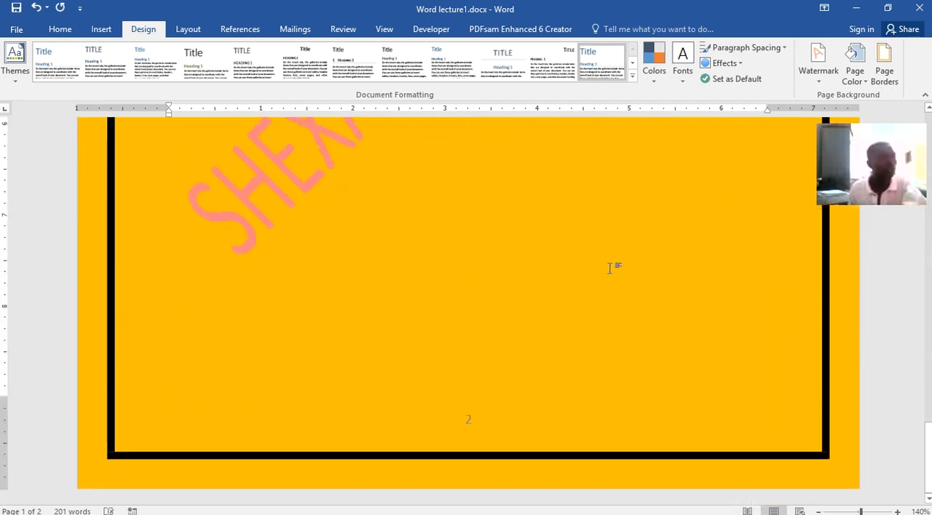
{"action": "scroll", "coordinate": [609, 267], "scroll_direction": "up", "scroll_amount": 3}
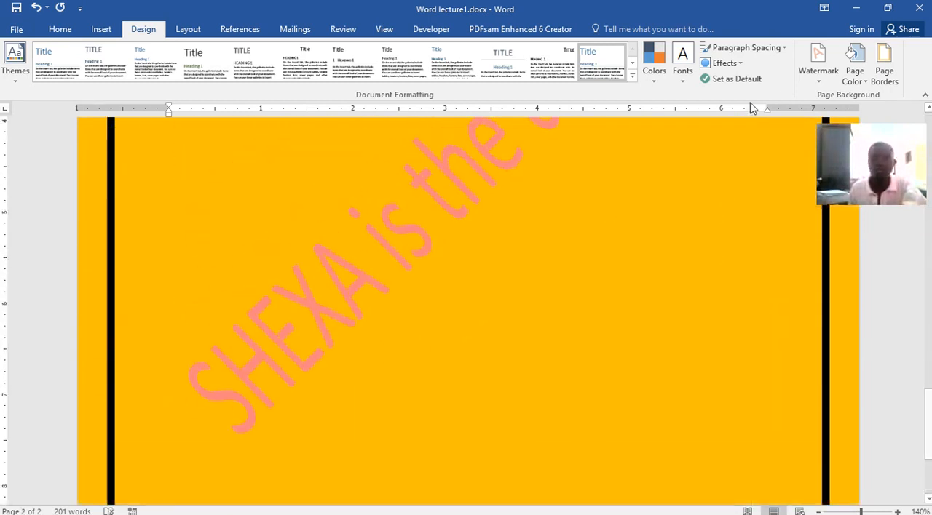
Apply the last custom margin setting, with 0.79" margins on all four sides.
{"action": "left_click", "coordinate": [182, 30]}
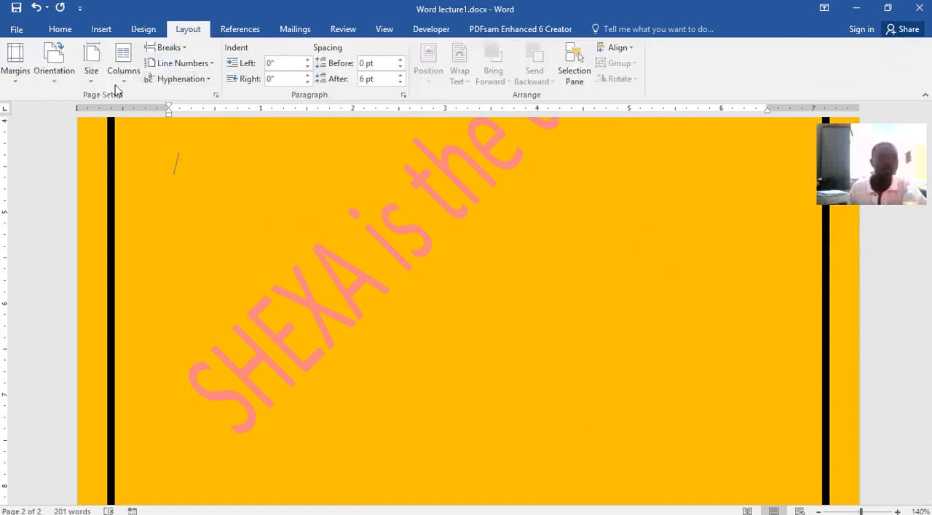
{"action": "left_click", "coordinate": [16, 73]}
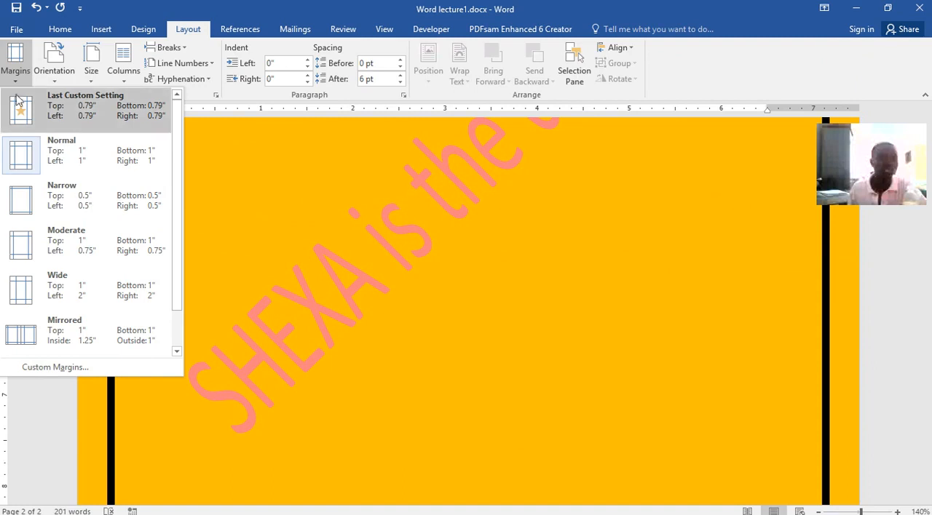
{"action": "left_click", "coordinate": [18, 104]}
{"action": "scroll", "coordinate": [315, 257], "scroll_direction": "up", "scroll_amount": 15}
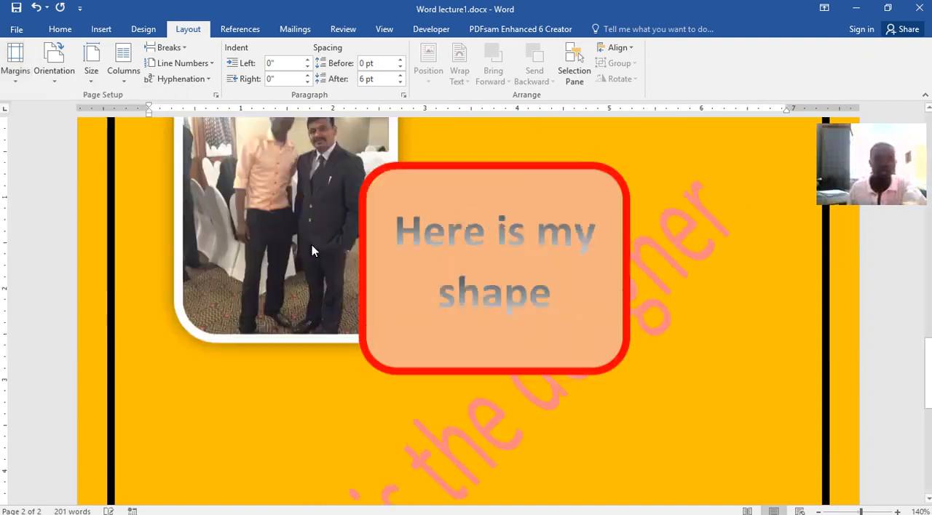
Copy the green-shaded word processing paragraph on page 1 and add blank lines at the document's end to start a third page.
{"action": "scroll", "coordinate": [307, 239], "scroll_direction": "down", "scroll_amount": 4}
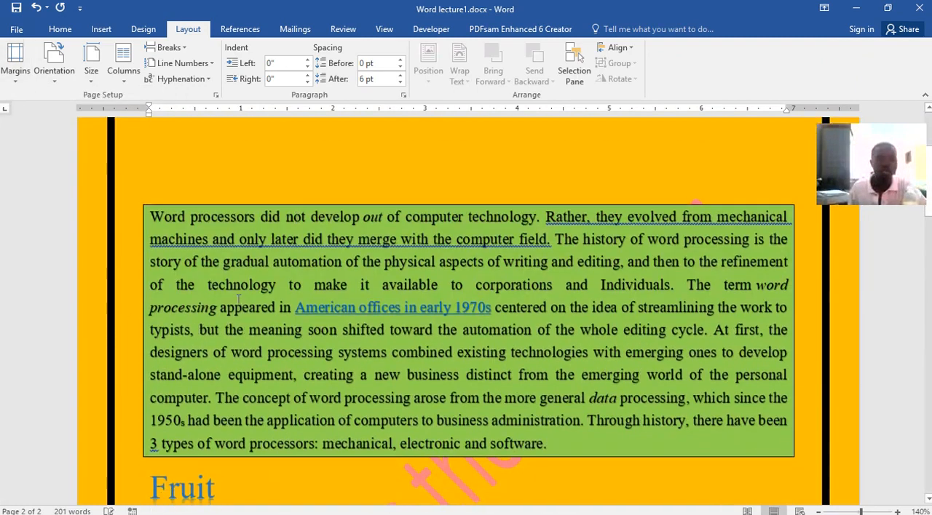
{"action": "left_click_drag", "start_coordinate": [150, 212], "coordinate": [553, 446]}
{"action": "key", "text": "ctrl+c"}
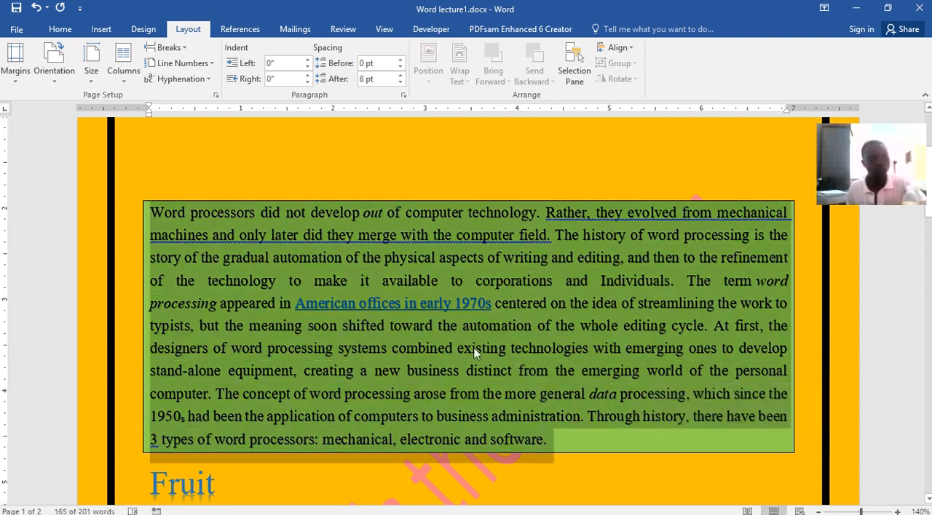
{"action": "scroll", "coordinate": [477, 354], "scroll_direction": "down", "scroll_amount": 20}
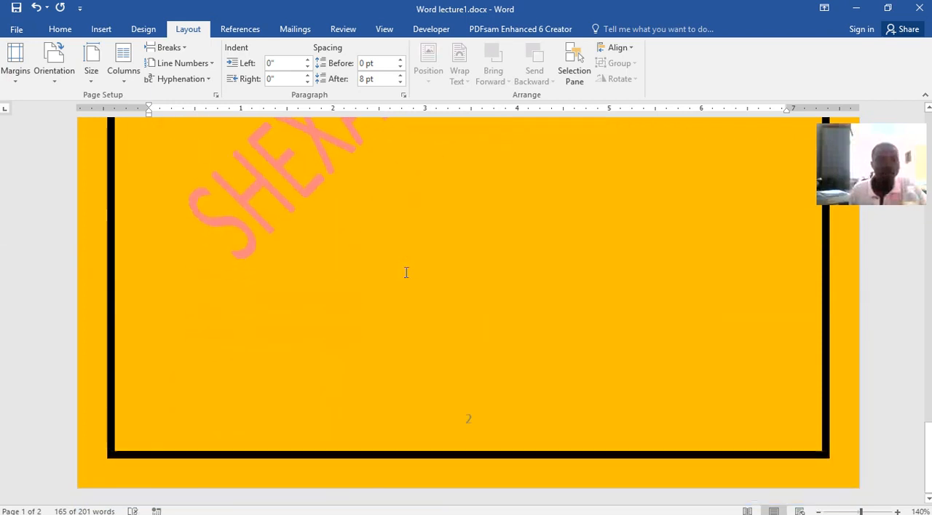
{"action": "scroll", "coordinate": [392, 357], "scroll_direction": "down", "scroll_amount": 5}
{"action": "left_click", "coordinate": [396, 376]}
{"action": "key", "text": "Return"}
{"action": "key", "text": "Return"}
{"action": "key", "text": "Return"}
{"action": "key", "text": "Return"}
{"action": "key", "text": "Return"}
{"action": "key", "text": "Return"}
{"action": "key", "text": "Return"}
{"action": "key", "text": "Return"}
{"action": "key", "text": "Return"}
{"action": "key", "text": "Return"}
{"action": "key", "text": "Return"}
{"action": "key", "text": "Return"}
{"action": "key", "text": "Return"}
{"action": "key", "text": "Return"}
{"action": "key", "text": "Return"}
{"action": "key", "text": "Return"}
{"action": "key", "text": "Return"}
{"action": "key", "text": "Return"}
{"action": "key", "text": "Return"}
{"action": "key", "text": "Return"}
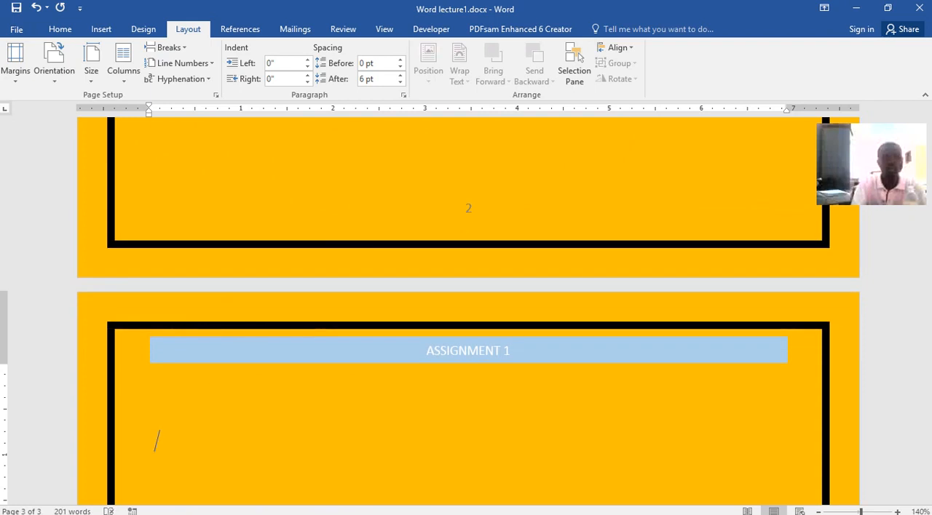
Paste the copied paragraph on the third page, keeping the text only.
{"action": "scroll", "coordinate": [468, 305], "scroll_direction": "down", "scroll_amount": 4}
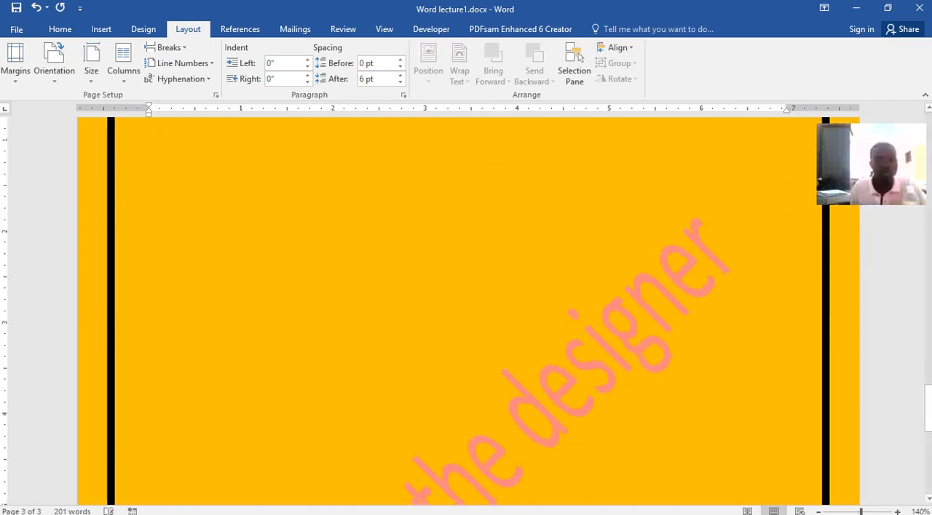
{"action": "key", "text": "ctrl+v"}
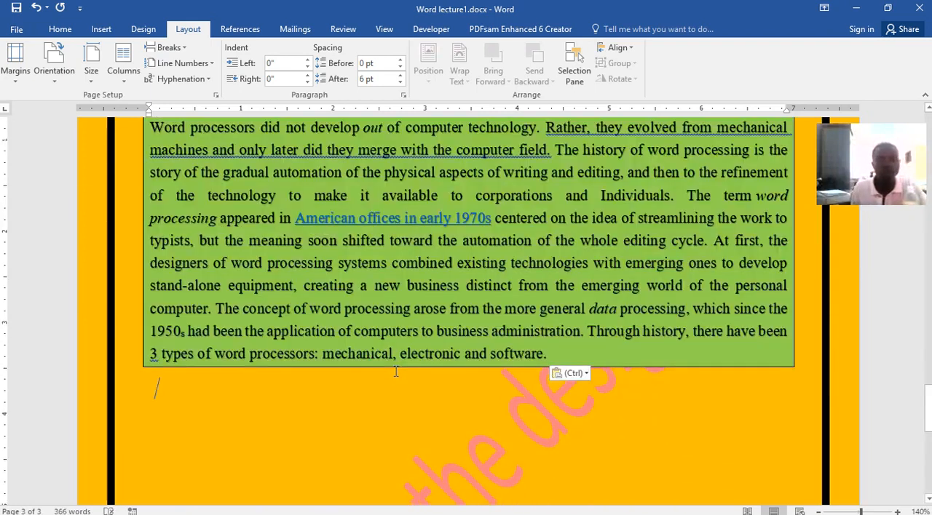
{"action": "left_click", "coordinate": [583, 373]}
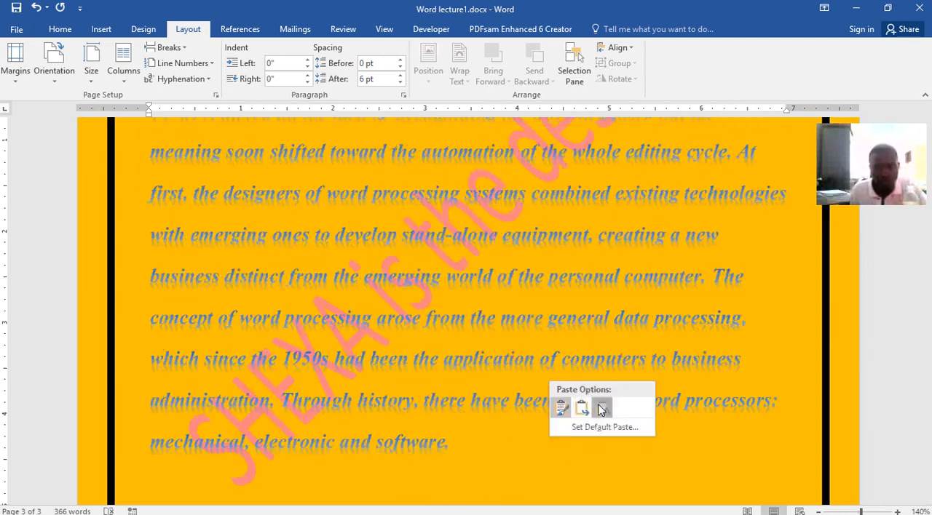
{"action": "left_click", "coordinate": [603, 409]}
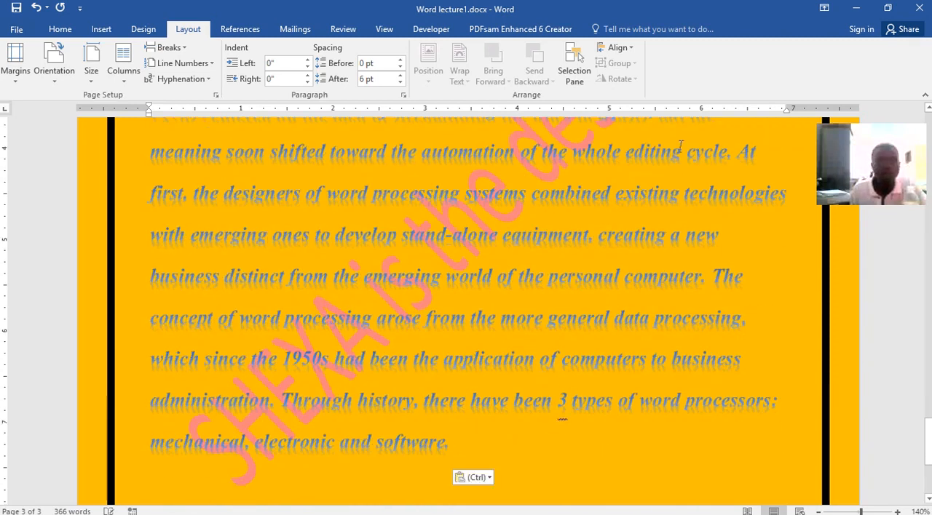
{"action": "left_click", "coordinate": [143, 29]}
{"action": "left_click", "coordinate": [882, 73]}
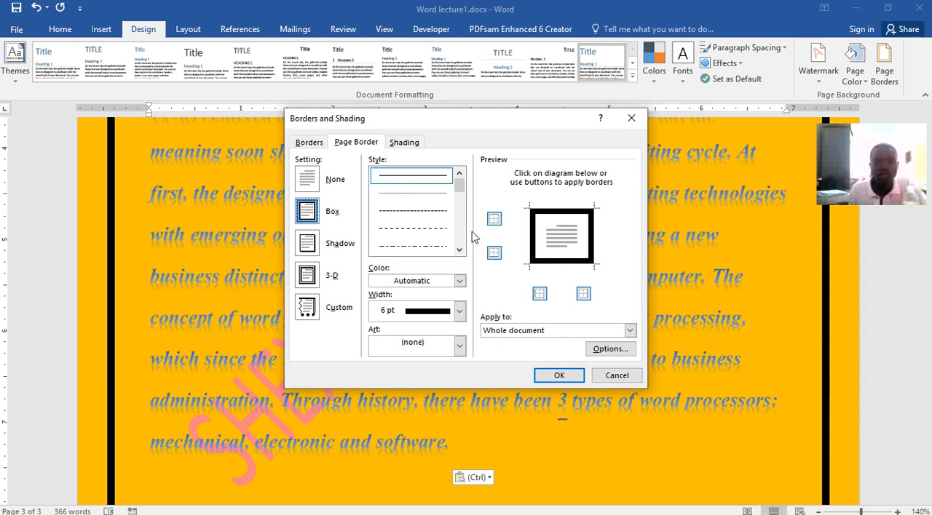
{"action": "left_click", "coordinate": [616, 375]}
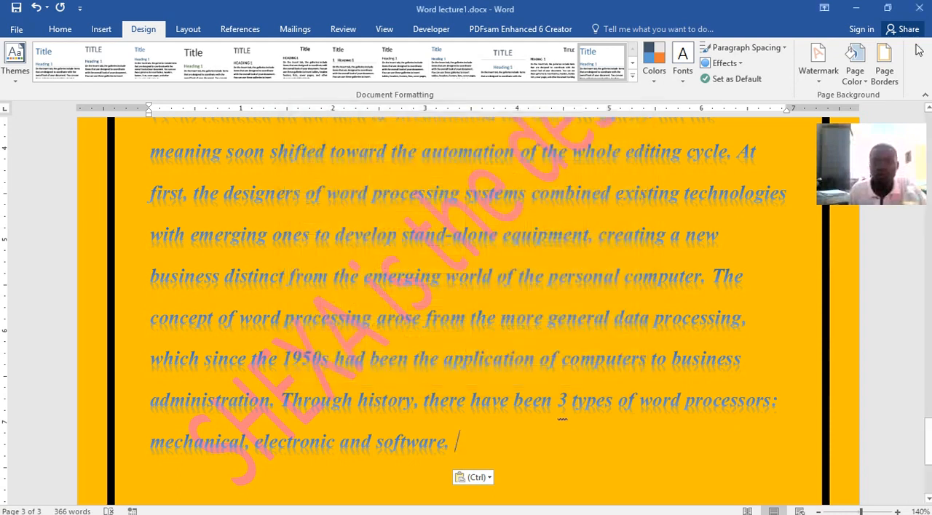
Change the page color to white and check the pages.
{"action": "left_click", "coordinate": [862, 61]}
{"action": "left_click", "coordinate": [823, 115]}
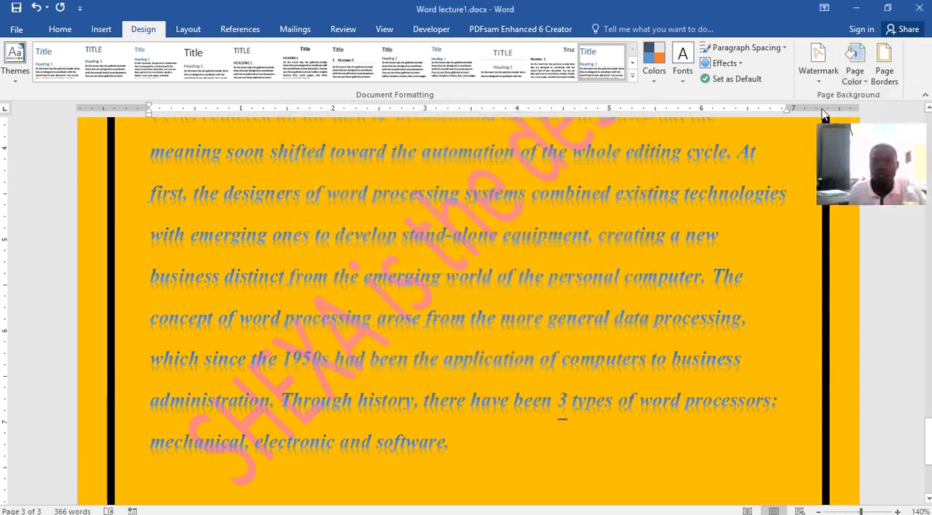
{"action": "scroll", "coordinate": [485, 311], "scroll_direction": "up", "scroll_amount": 1}
{"action": "scroll", "coordinate": [439, 364], "scroll_direction": "down", "scroll_amount": 2}
Set the font color of the whole pasted paragraph on page 3 to black.
{"action": "left_click_drag", "start_coordinate": [459, 398], "coordinate": [129, 100]}
{"action": "scroll", "coordinate": [151, 247], "scroll_direction": "up", "scroll_amount": 3}
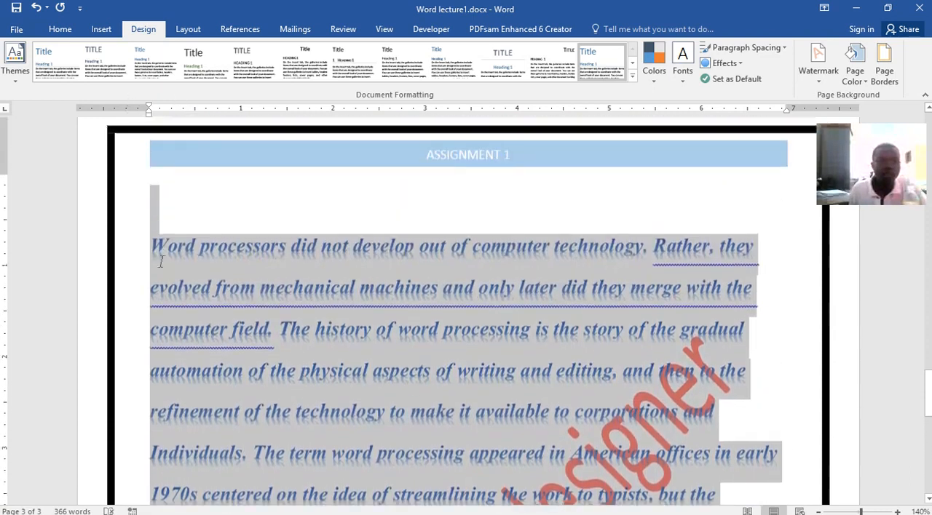
{"action": "left_click", "coordinate": [61, 29]}
{"action": "left_click", "coordinate": [264, 75]}
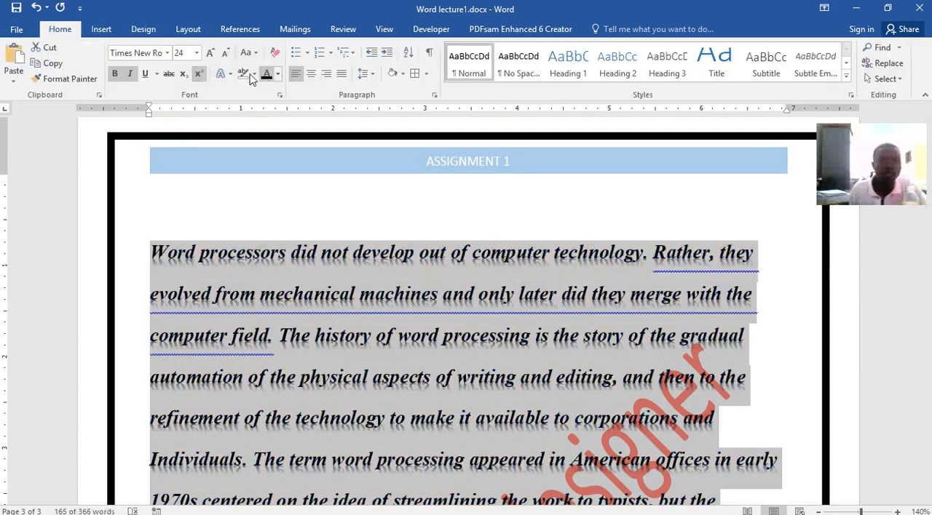
Give the pasted paragraph the black text effect with a shadow instead of the reflection, and remove its bold and italic formatting.
{"action": "left_click", "coordinate": [221, 74]}
{"action": "left_click", "coordinate": [228, 104]}
{"action": "key", "text": "ctrl+z"}
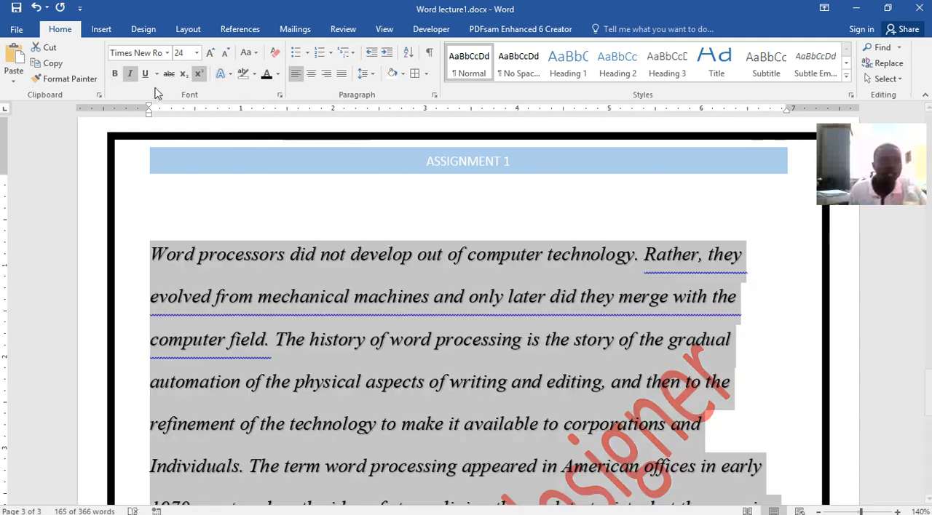
{"action": "left_click", "coordinate": [129, 74]}
{"action": "left_click", "coordinate": [316, 255]}
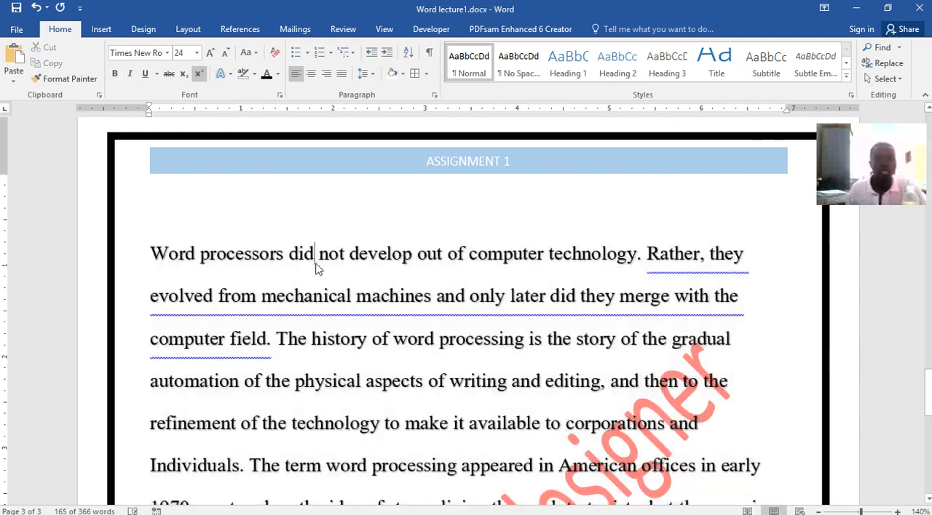
Remove the text watermark by applying the no-watermark option, and close the watermark settings.
{"action": "scroll", "coordinate": [315, 254], "scroll_direction": "down", "scroll_amount": 2}
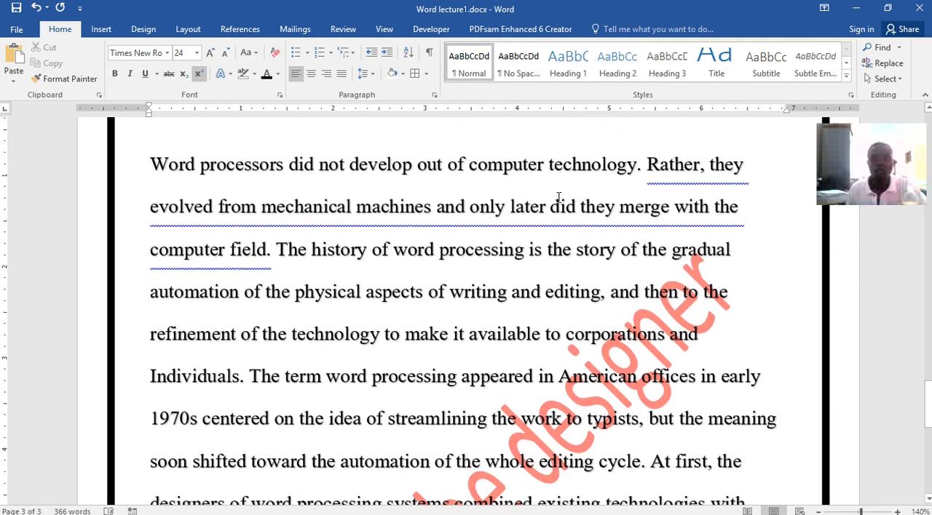
{"action": "left_click", "coordinate": [143, 29]}
{"action": "left_click", "coordinate": [815, 76]}
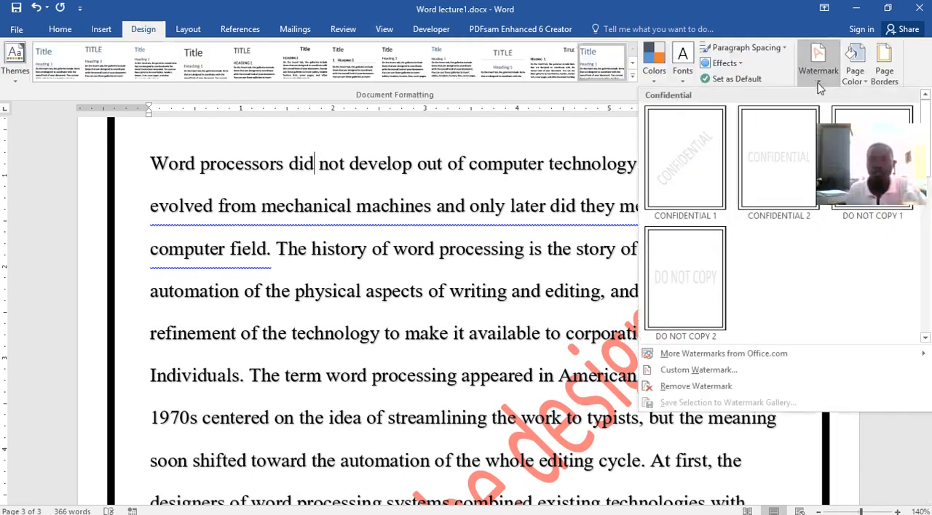
{"action": "left_click", "coordinate": [683, 369]}
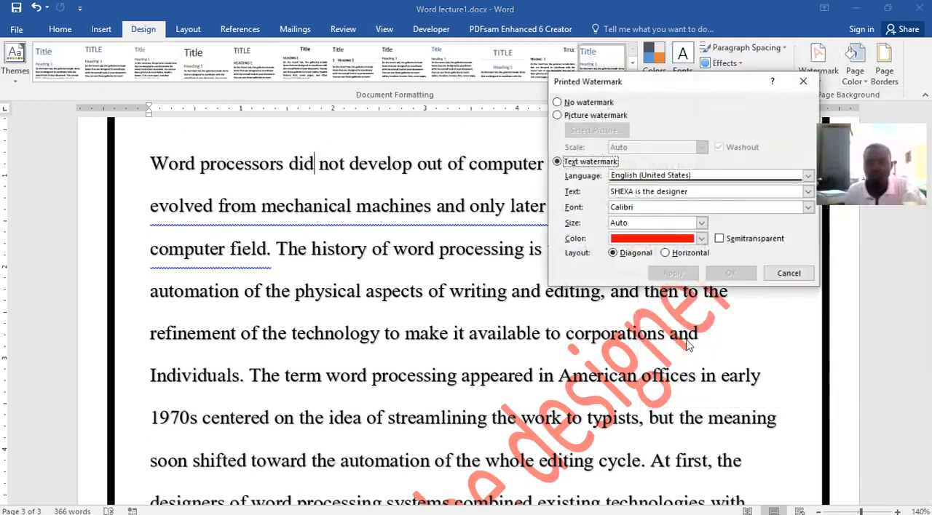
{"action": "left_click", "coordinate": [559, 103]}
{"action": "left_click", "coordinate": [680, 274]}
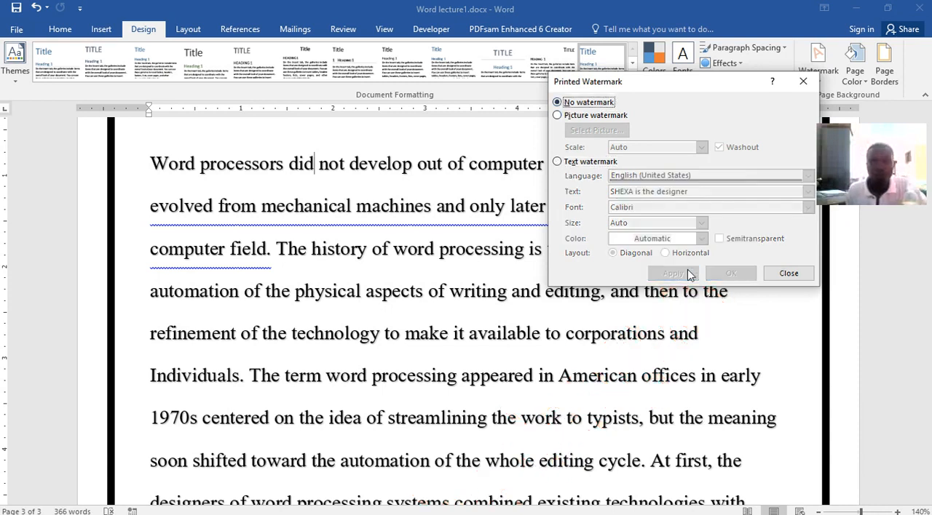
{"action": "left_click", "coordinate": [789, 274]}
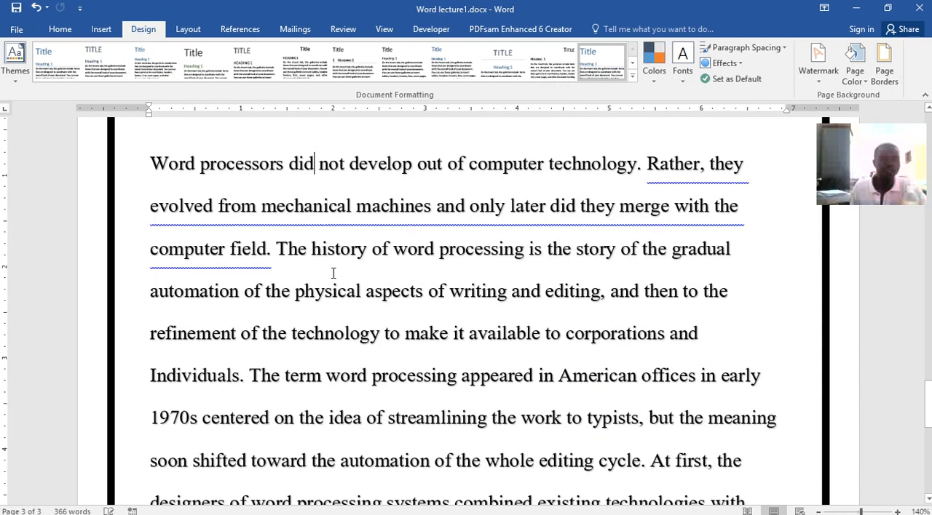
Justify the whole pasted paragraph on page 3.
{"action": "left_click", "coordinate": [550, 323], "text": "ctrl"}
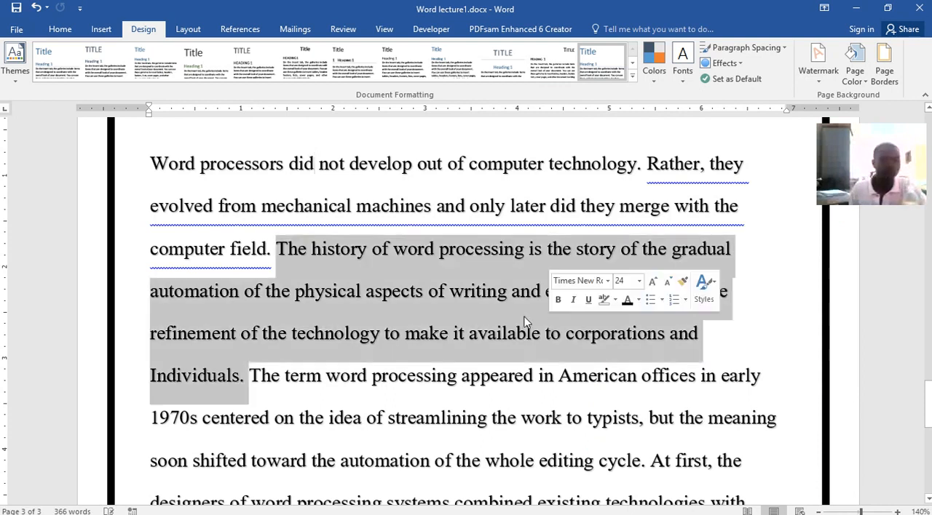
{"action": "left_click_drag", "start_coordinate": [150, 163], "coordinate": [342, 481]}
{"action": "scroll", "coordinate": [645, 426], "scroll_direction": "down", "scroll_amount": 1}
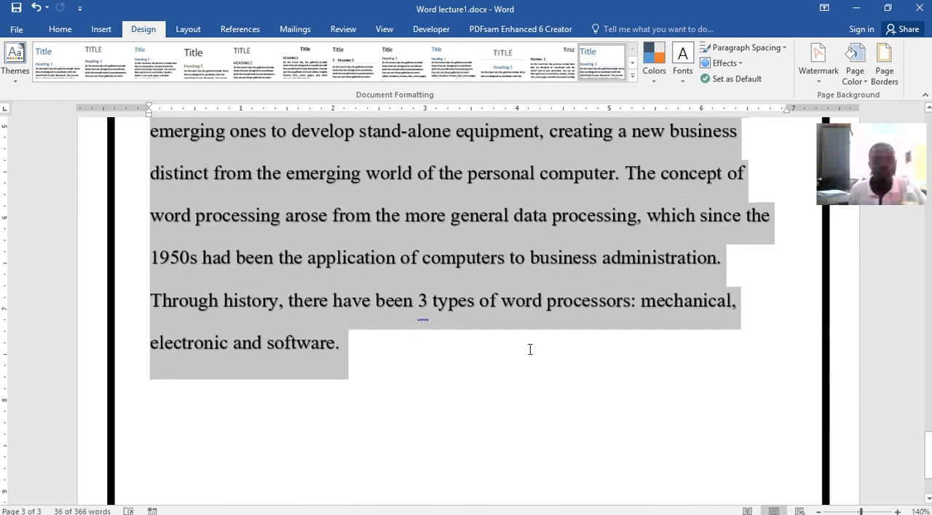
{"action": "scroll", "coordinate": [511, 344], "scroll_direction": "up", "scroll_amount": 6}
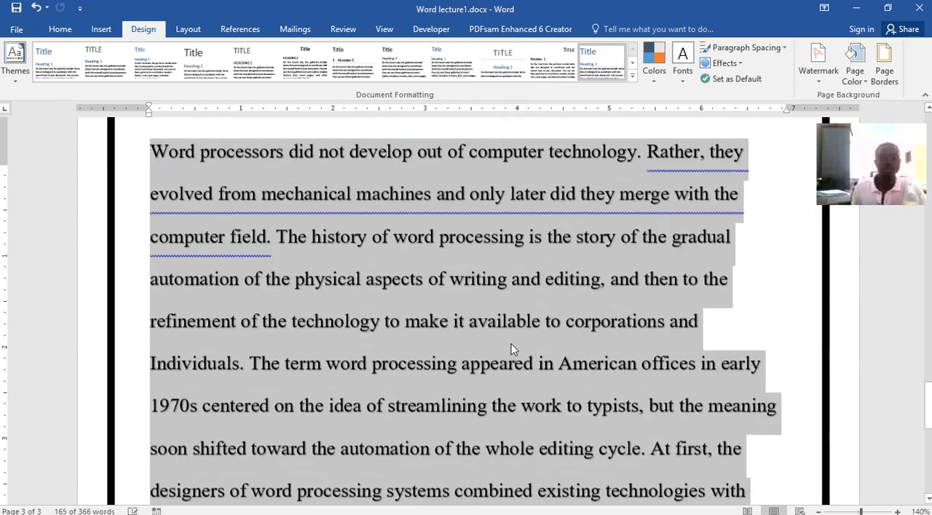
{"action": "scroll", "coordinate": [511, 344], "scroll_direction": "up", "scroll_amount": 4}
{"action": "scroll", "coordinate": [510, 343], "scroll_direction": "down", "scroll_amount": 5}
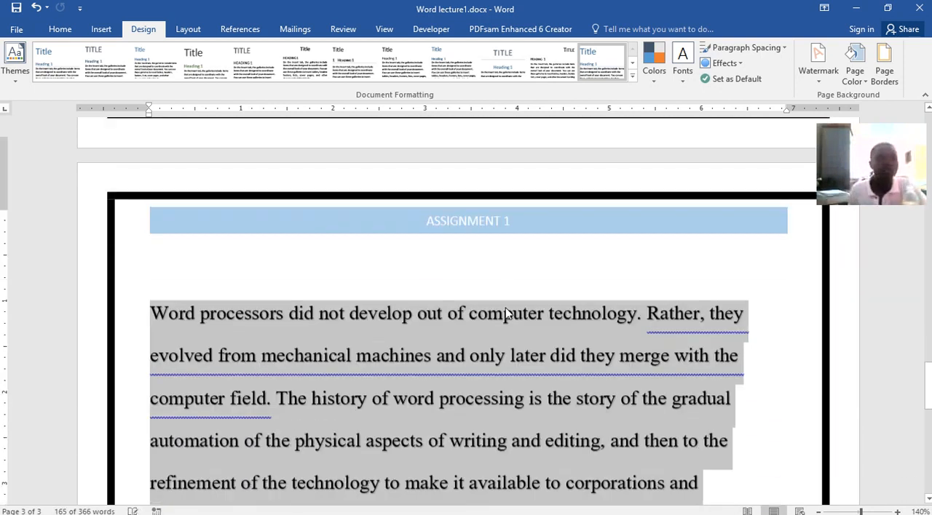
{"action": "left_click", "coordinate": [60, 29]}
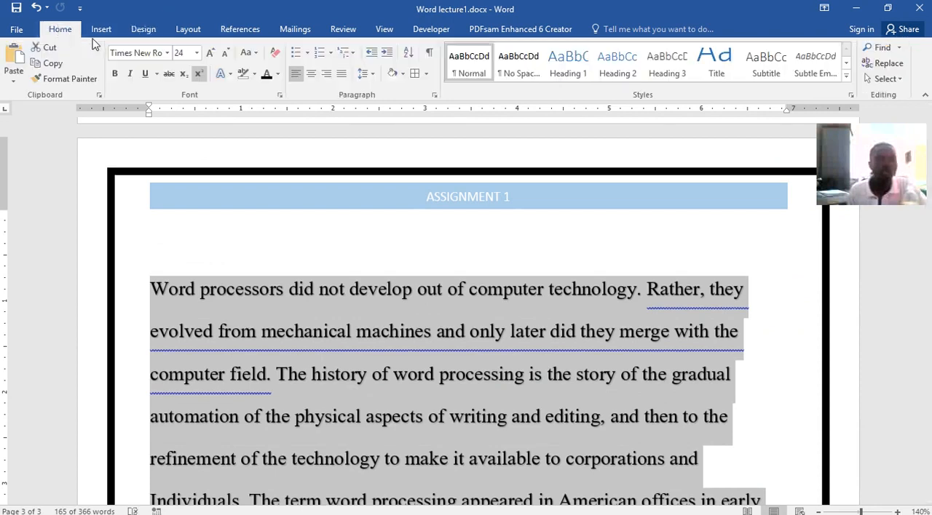
{"action": "left_click", "coordinate": [341, 75]}
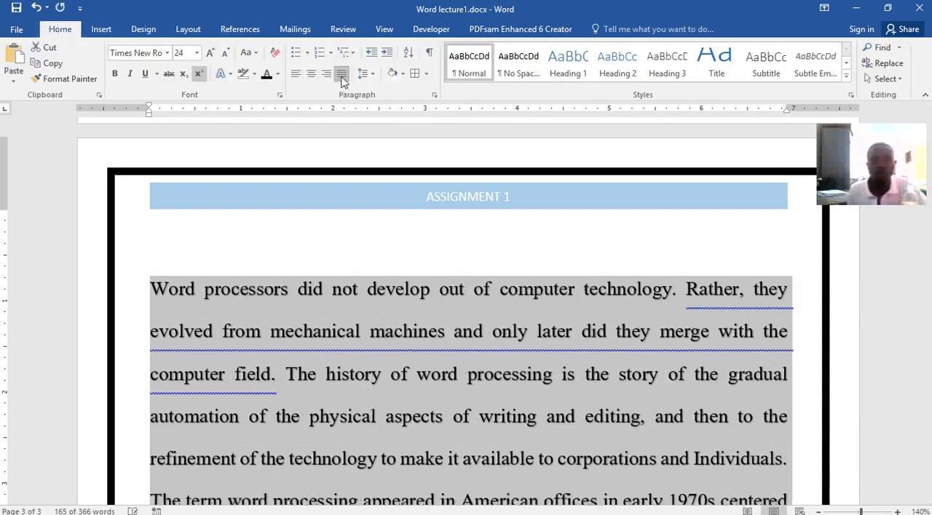
{"action": "scroll", "coordinate": [480, 261], "scroll_direction": "down", "scroll_amount": 8}
{"action": "scroll", "coordinate": [507, 251], "scroll_direction": "up", "scroll_amount": 8}
{"action": "left_click", "coordinate": [501, 265]}
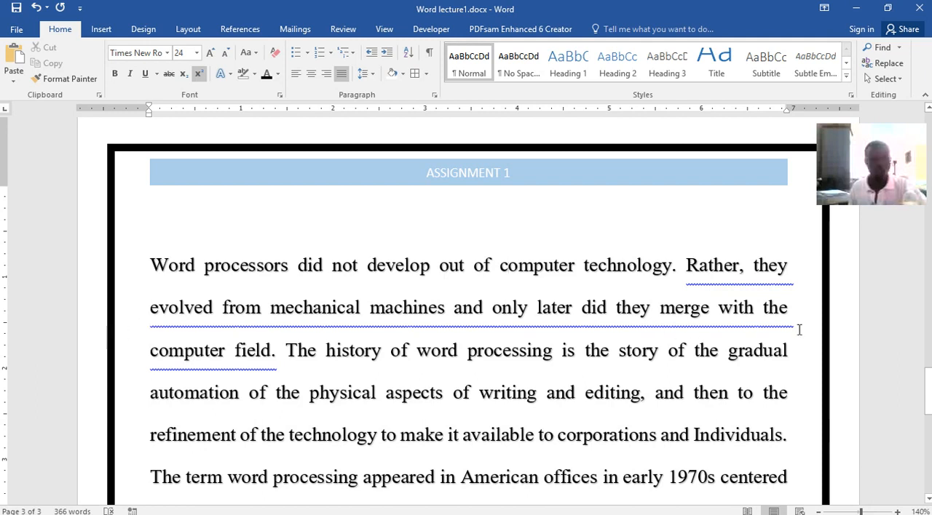
Apply the Normal margin preset, with 1" on all sides, to the document.
{"action": "left_click", "coordinate": [188, 29]}
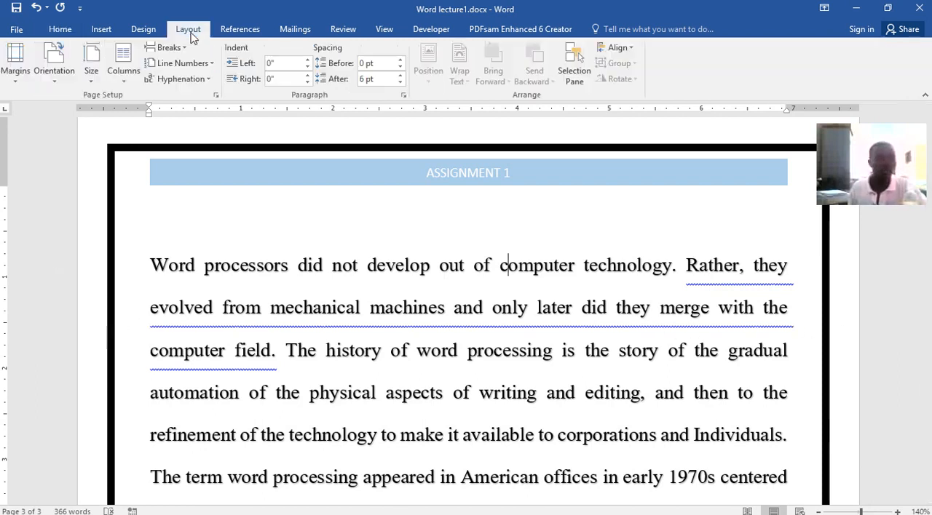
{"action": "left_click", "coordinate": [12, 84]}
{"action": "left_click", "coordinate": [19, 109]}
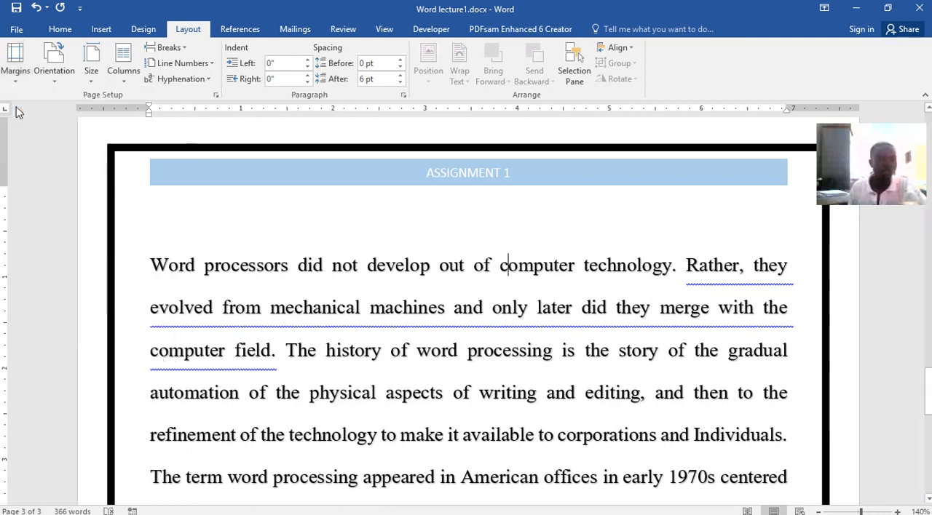
{"action": "left_click", "coordinate": [16, 66]}
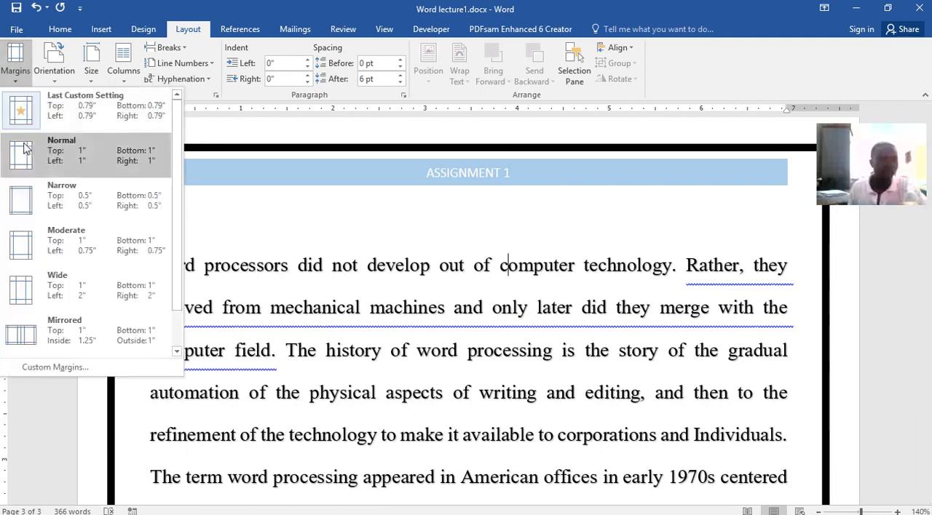
{"action": "left_click", "coordinate": [25, 154]}
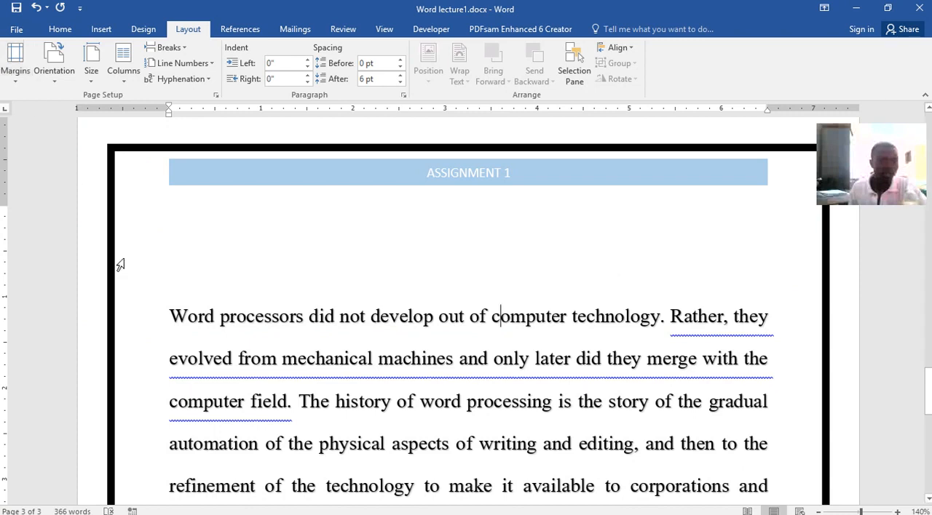
Apply the Wide margin preset, with 2" left and right margins, and check its effect on the pages.
{"action": "left_click", "coordinate": [16, 69]}
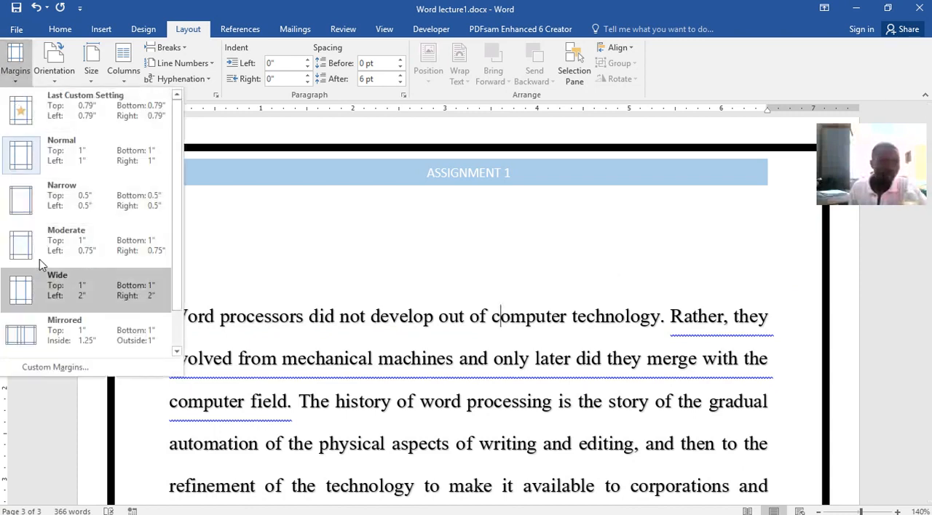
{"action": "left_click", "coordinate": [43, 291]}
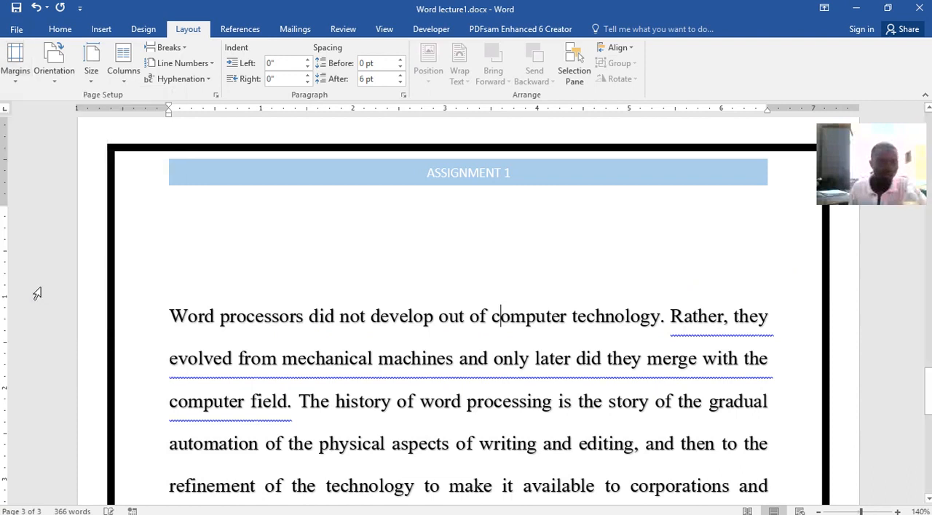
{"action": "scroll", "coordinate": [491, 339], "scroll_direction": "down", "scroll_amount": 3}
{"action": "scroll", "coordinate": [484, 321], "scroll_direction": "down", "scroll_amount": 15}
{"action": "scroll", "coordinate": [482, 312], "scroll_direction": "down", "scroll_amount": 3}
{"action": "scroll", "coordinate": [482, 311], "scroll_direction": "up", "scroll_amount": 6}
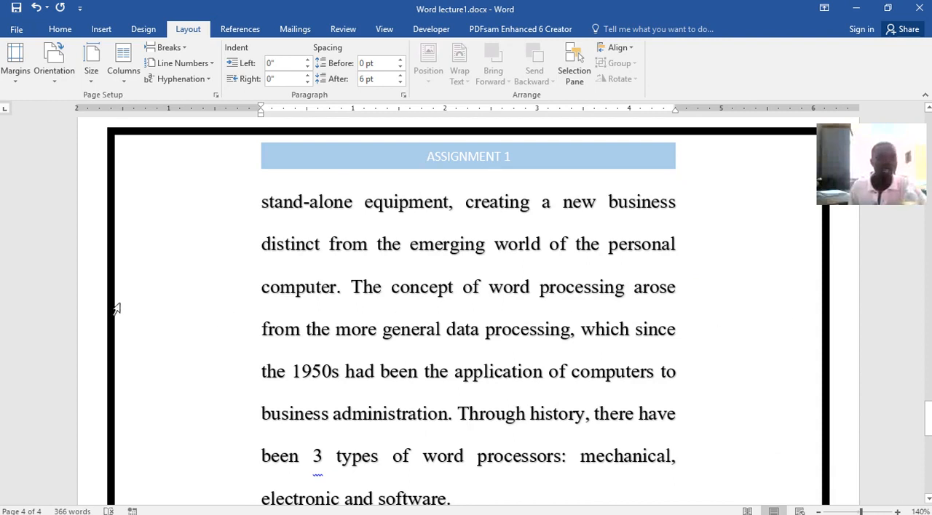
Apply the last custom margins of 0.79", switch to the Mirrored preset with a 1.25" inside margin, and check the page.
{"action": "left_click", "coordinate": [15, 88]}
{"action": "left_click", "coordinate": [18, 114]}
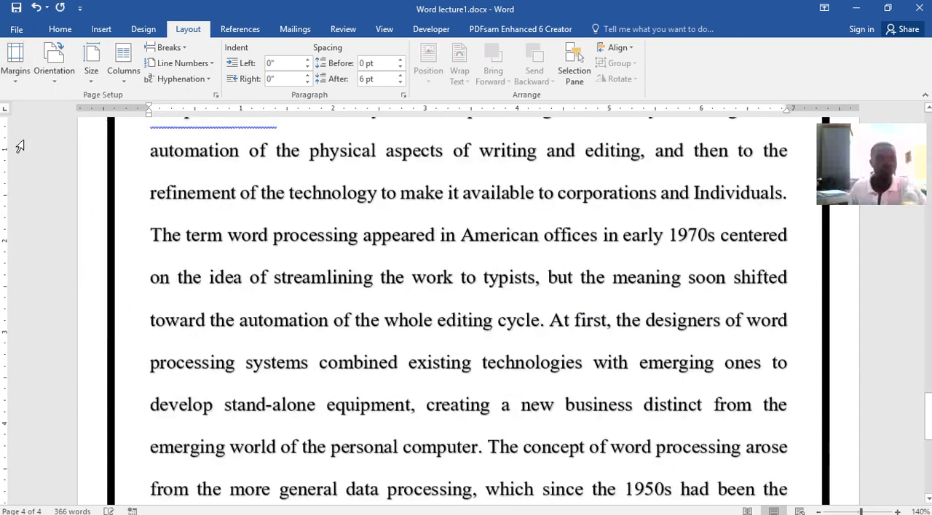
{"action": "left_click", "coordinate": [13, 80]}
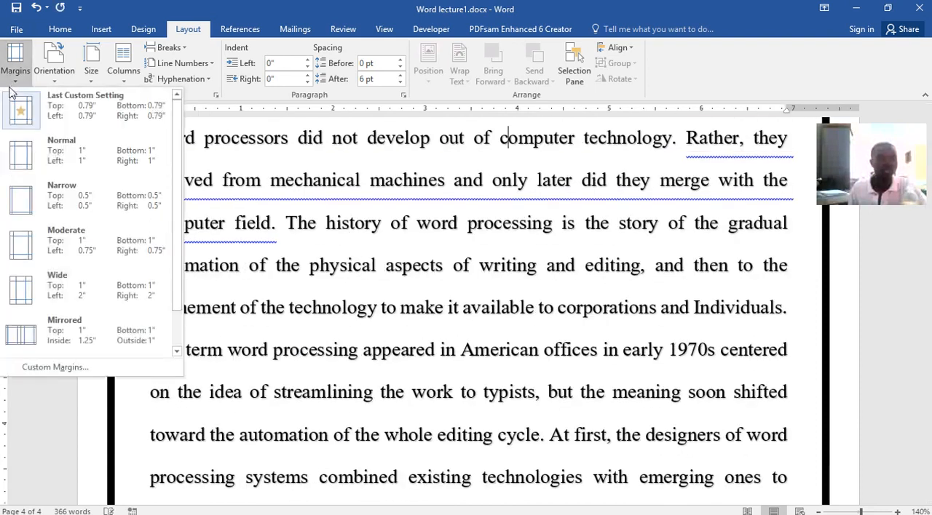
{"action": "left_click", "coordinate": [21, 342]}
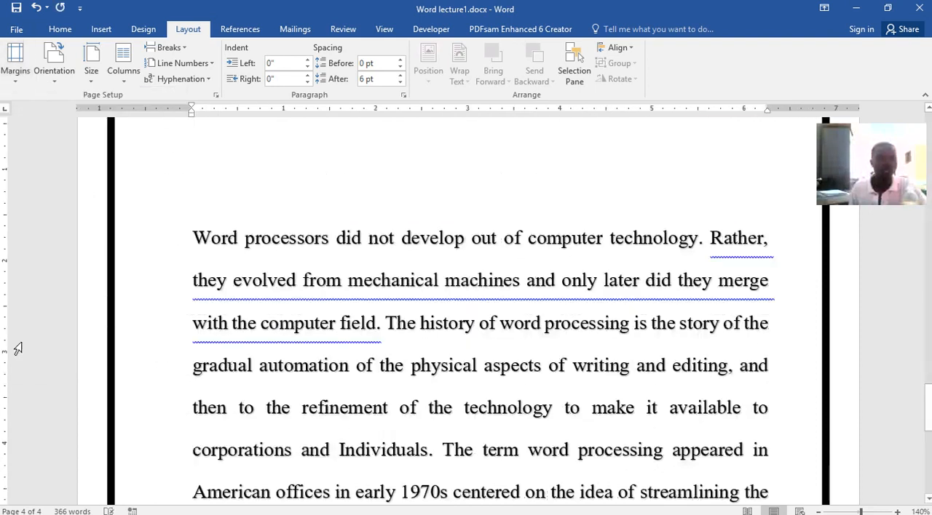
{"action": "scroll", "coordinate": [532, 280], "scroll_direction": "up", "scroll_amount": 5}
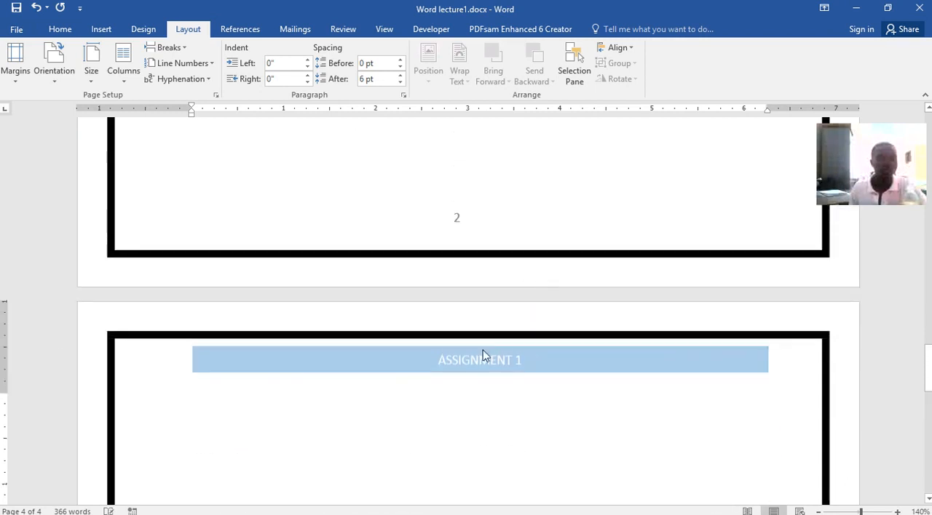
{"action": "scroll", "coordinate": [470, 456], "scroll_direction": "down", "scroll_amount": 3}
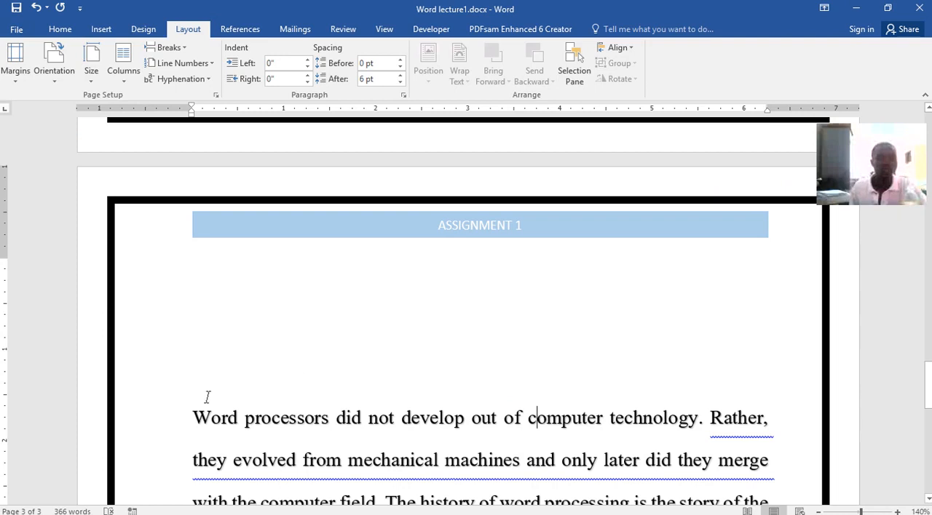
Try the Office 2003 Default margins of 1.25" left and right, and set the margins back to the Normal preset.
{"action": "left_click", "coordinate": [15, 69]}
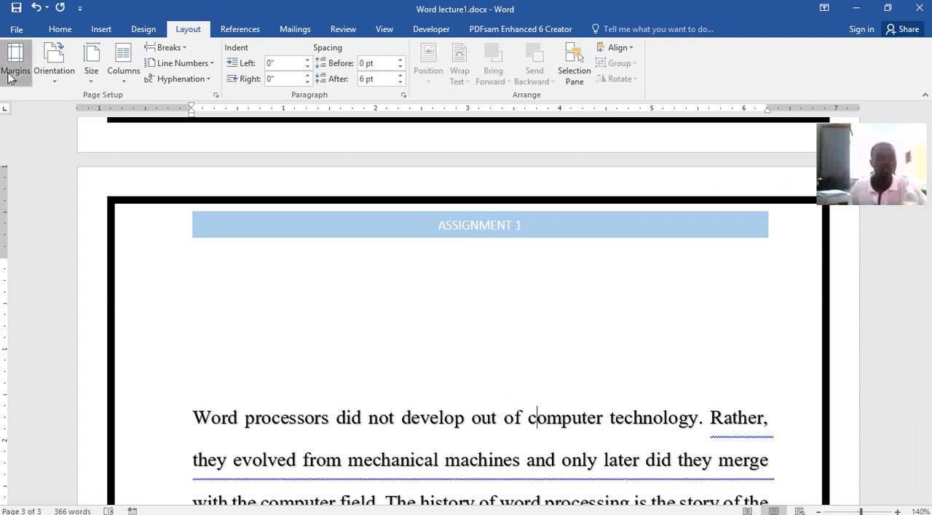
{"action": "scroll", "coordinate": [20, 333], "scroll_direction": "down", "scroll_amount": 1}
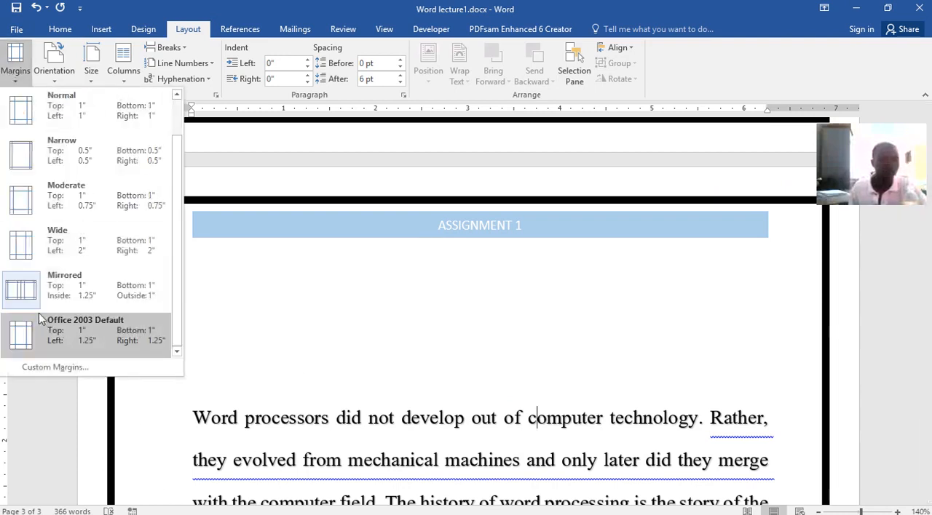
{"action": "left_click", "coordinate": [22, 336]}
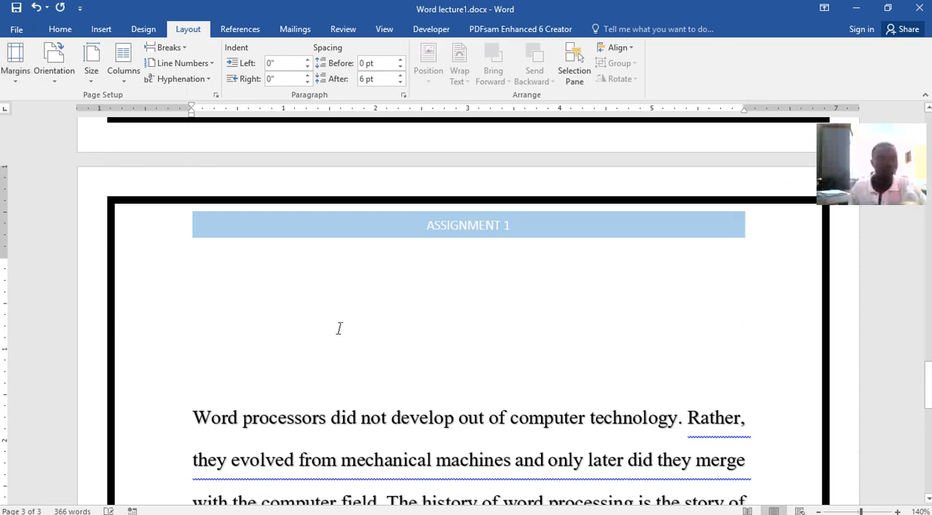
{"action": "left_click", "coordinate": [5, 79]}
{"action": "left_click", "coordinate": [16, 113]}
{"action": "scroll", "coordinate": [477, 420], "scroll_direction": "down", "scroll_amount": 2}
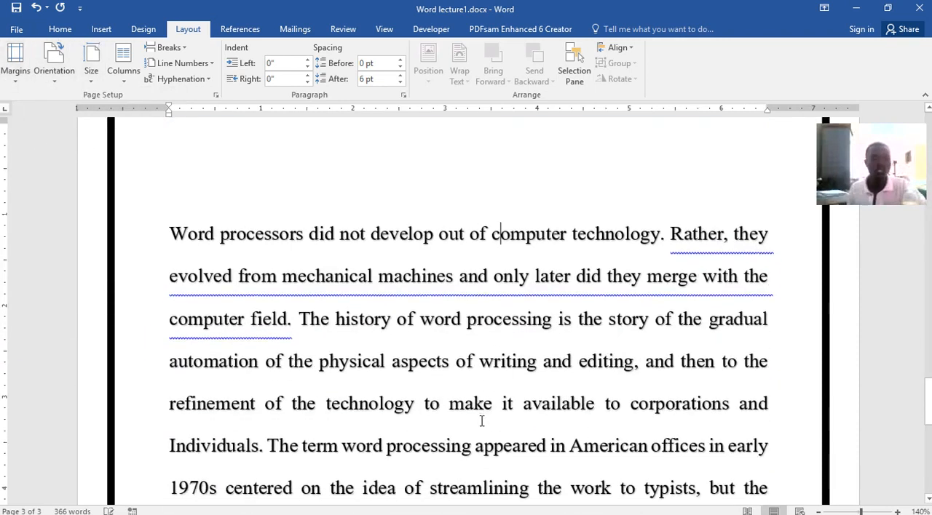
Try the Landscape page orientation, check the pages, and return the orientation to Portrait.
{"action": "left_click", "coordinate": [61, 78]}
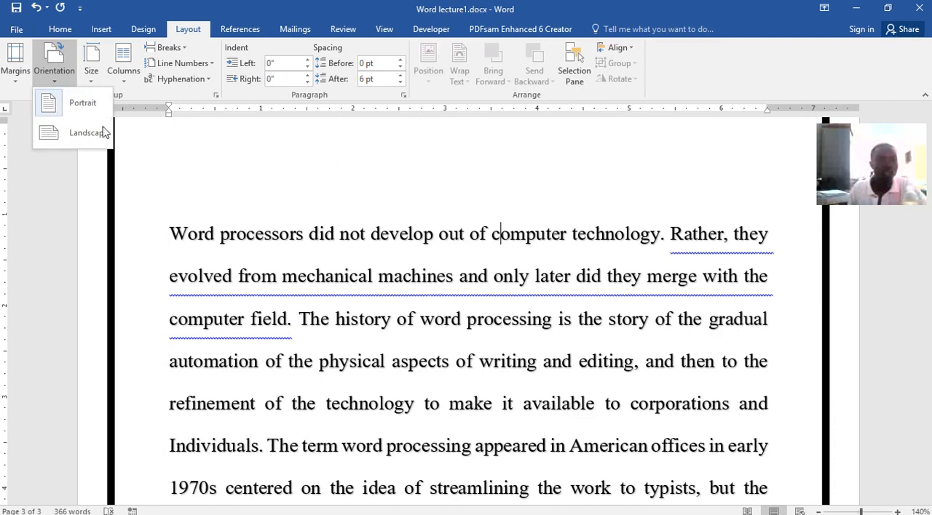
{"action": "left_click", "coordinate": [73, 142]}
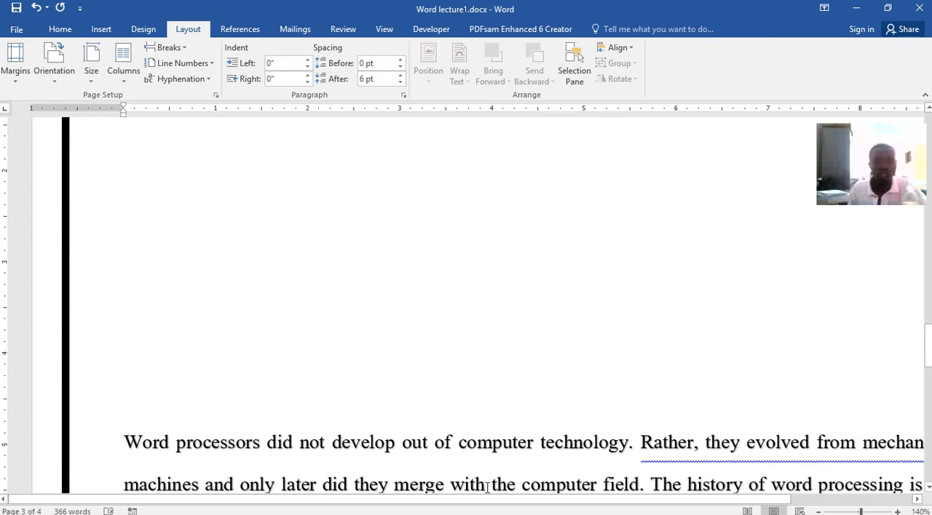
{"action": "left_click_drag", "start_coordinate": [485, 499], "coordinate": [245, 478]}
{"action": "scroll", "coordinate": [400, 359], "scroll_direction": "up", "scroll_amount": 5}
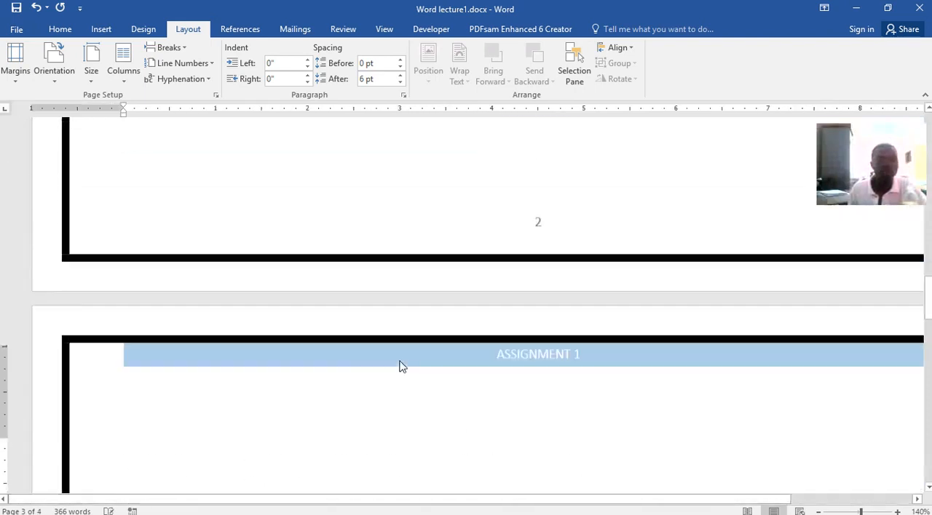
{"action": "scroll", "coordinate": [400, 360], "scroll_direction": "up", "scroll_amount": 6}
{"action": "scroll", "coordinate": [183, 118], "scroll_direction": "down", "scroll_amount": 6}
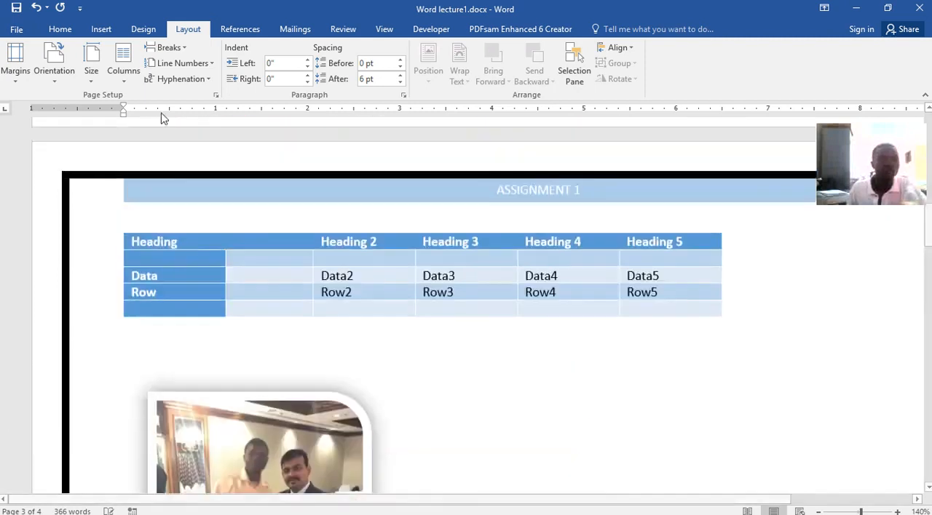
{"action": "left_click", "coordinate": [54, 69]}
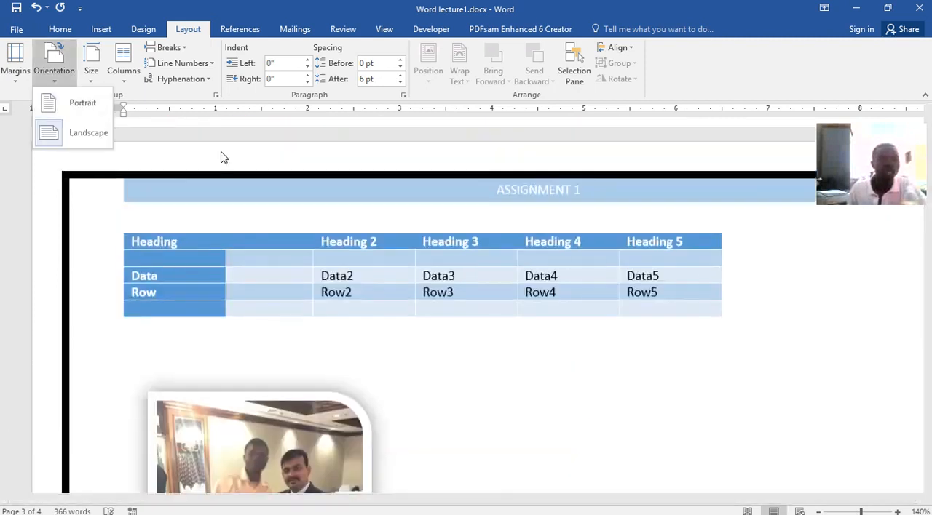
{"action": "left_click", "coordinate": [57, 104]}
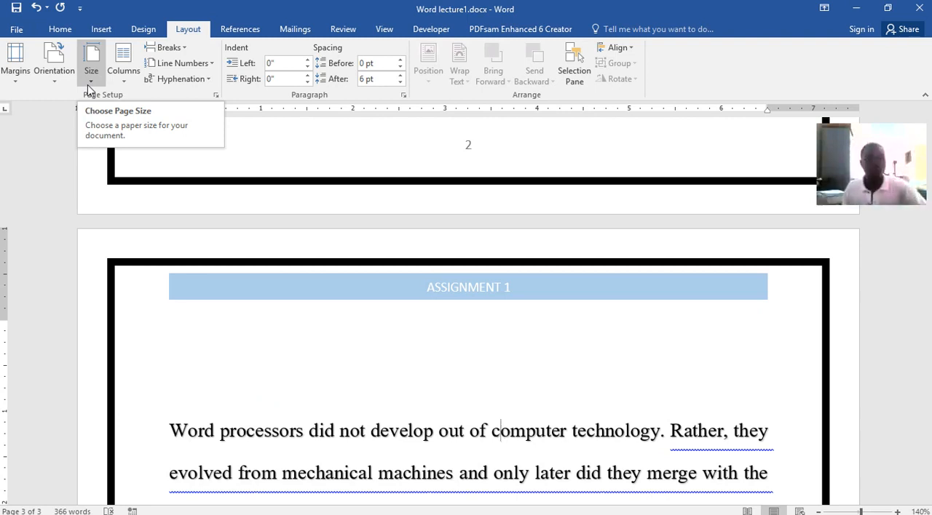
Review the available paper sizes and column layouts without applying any of them.
{"action": "left_click", "coordinate": [98, 82]}
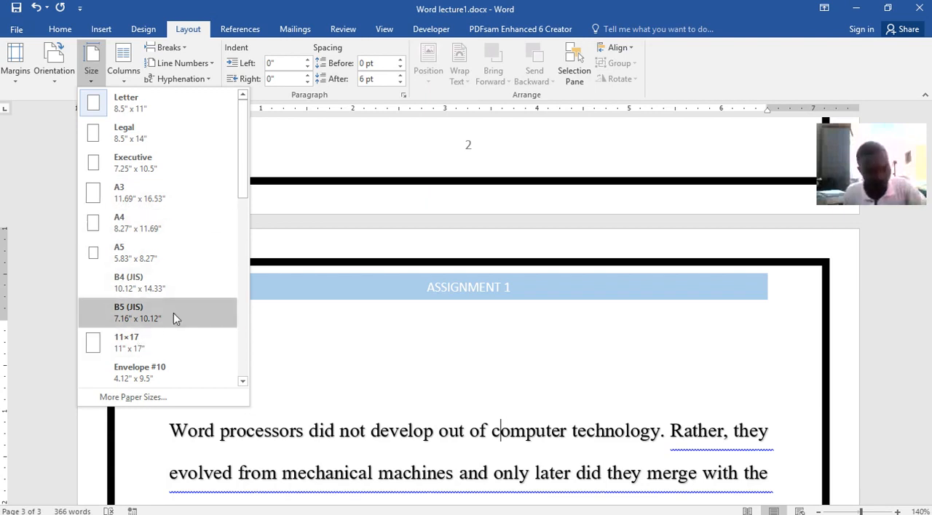
{"action": "left_click", "coordinate": [125, 75]}
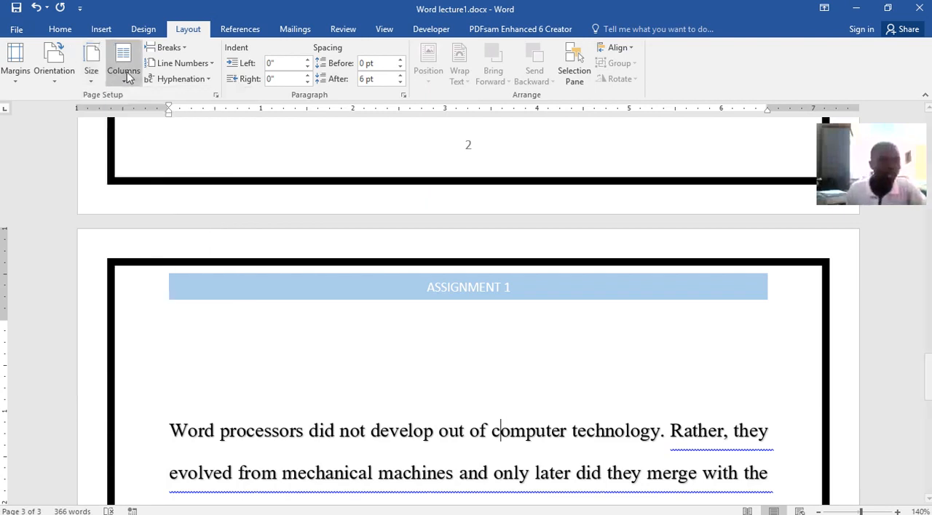
{"action": "scroll", "coordinate": [649, 484], "scroll_direction": "down", "scroll_amount": 4}
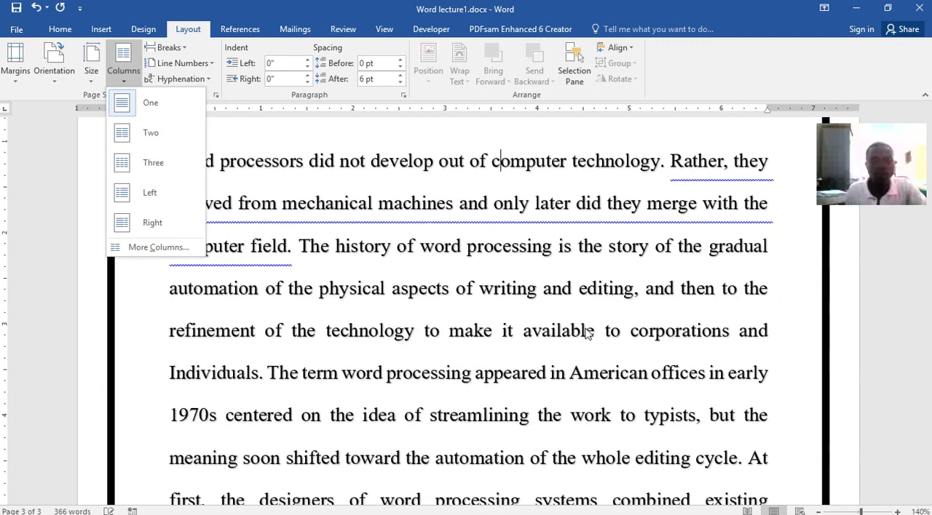
{"action": "left_click", "coordinate": [586, 329]}
Lay out the whole pasted paragraph on page 3 in two columns.
{"action": "left_click_drag", "start_coordinate": [169, 250], "coordinate": [765, 453]}
{"action": "scroll", "coordinate": [590, 387], "scroll_direction": "up", "scroll_amount": 2}
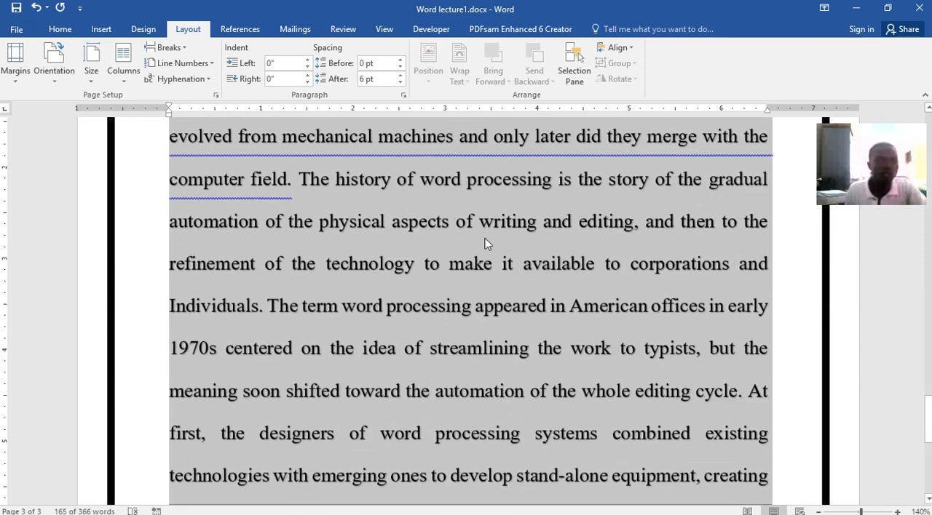
{"action": "left_click", "coordinate": [127, 75]}
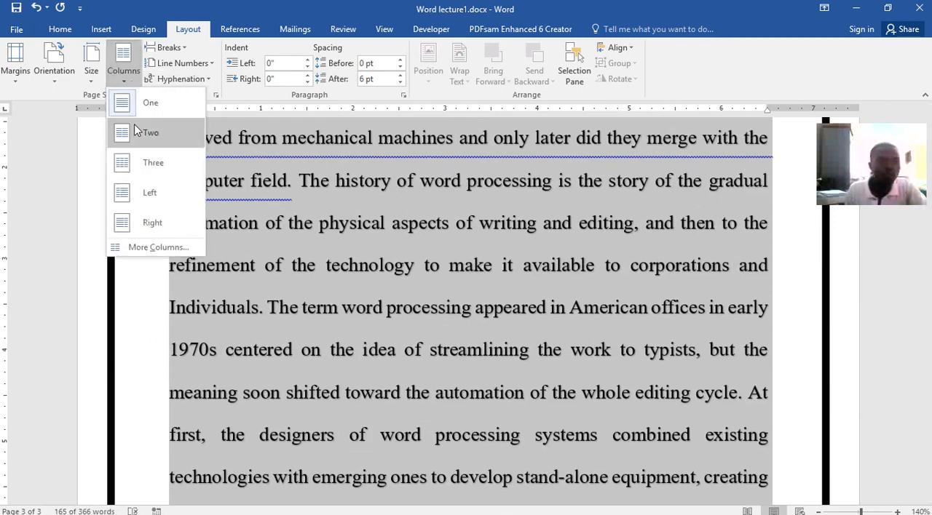
{"action": "left_click", "coordinate": [132, 132]}
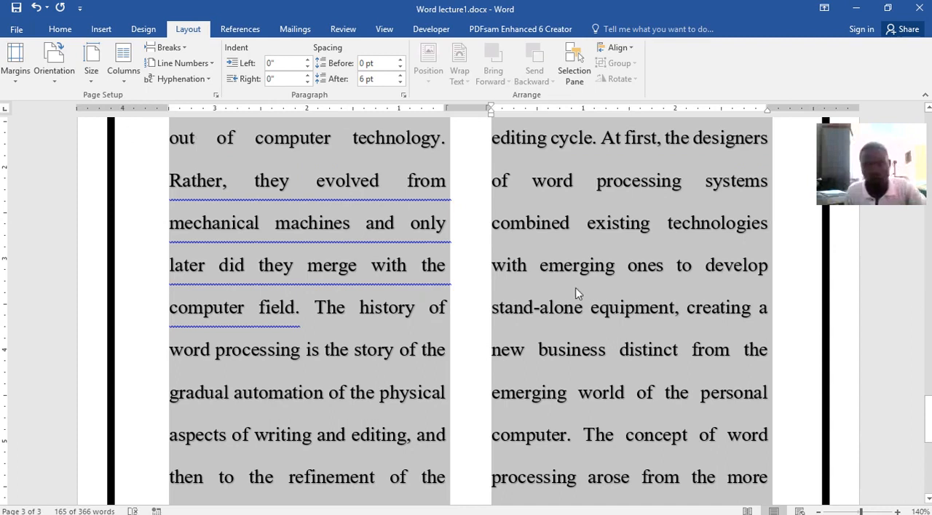
Examine the two-column layout of the pasted paragraph on page 3 from beginning to end.
{"action": "scroll", "coordinate": [628, 314], "scroll_direction": "down", "scroll_amount": 3}
{"action": "scroll", "coordinate": [460, 252], "scroll_direction": "up", "scroll_amount": 3}
{"action": "scroll", "coordinate": [460, 253], "scroll_direction": "up", "scroll_amount": 2}
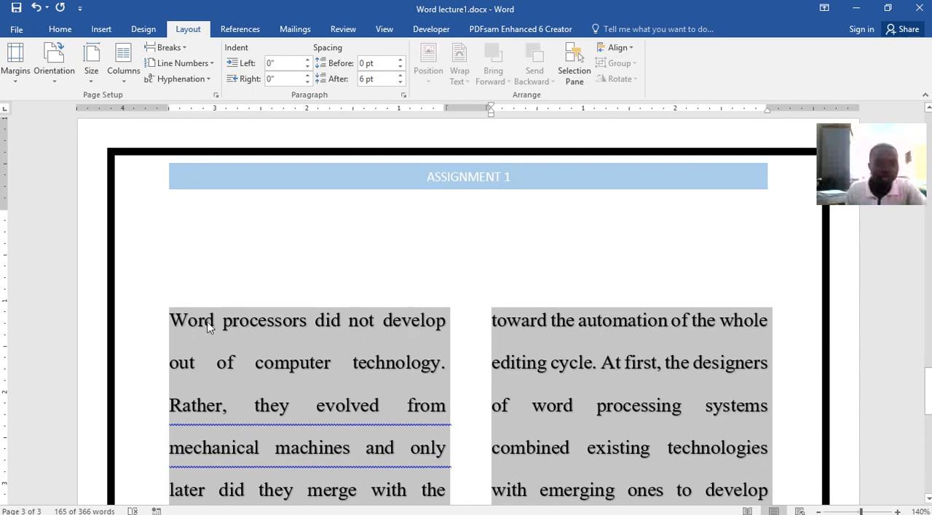
{"action": "scroll", "coordinate": [213, 321], "scroll_direction": "down", "scroll_amount": 2}
{"action": "scroll", "coordinate": [213, 315], "scroll_direction": "down", "scroll_amount": 5}
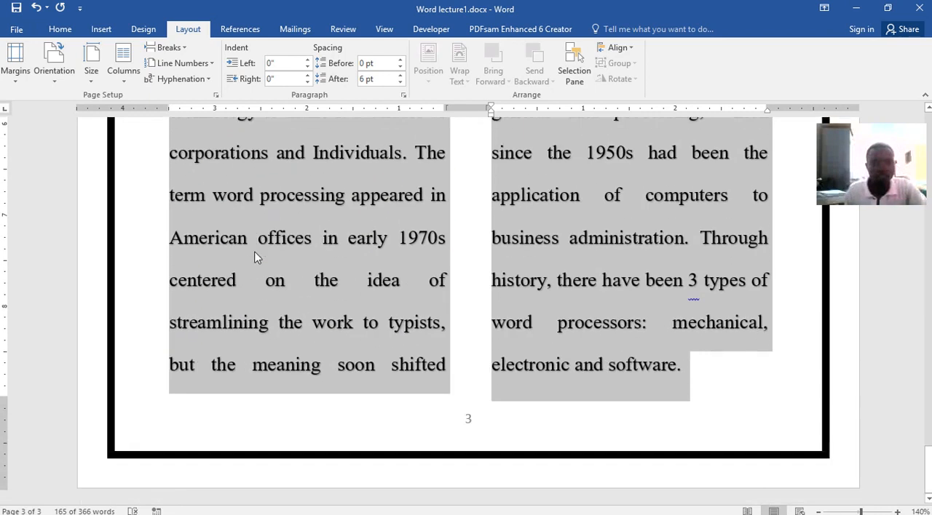
{"action": "scroll", "coordinate": [259, 256], "scroll_direction": "up", "scroll_amount": 1}
{"action": "scroll", "coordinate": [281, 182], "scroll_direction": "up", "scroll_amount": 6}
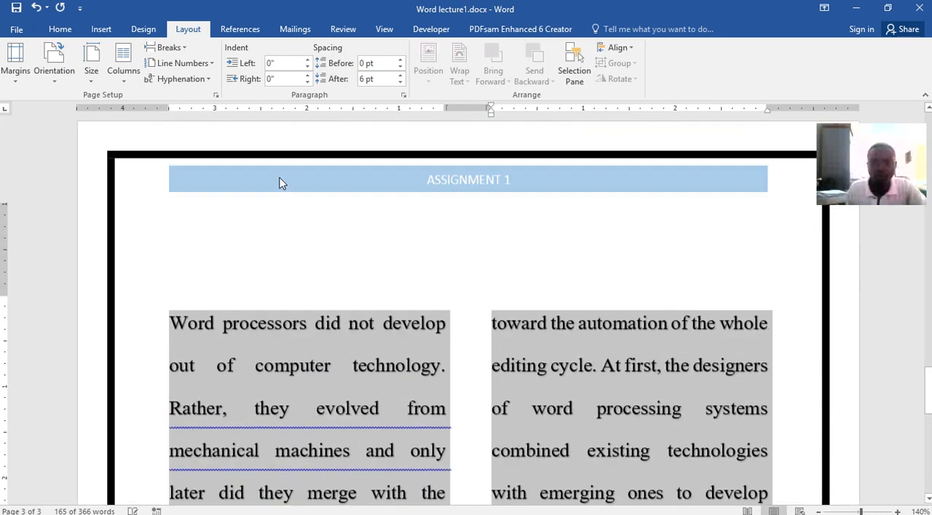
{"action": "scroll", "coordinate": [466, 306], "scroll_direction": "down", "scroll_amount": 3}
{"action": "scroll", "coordinate": [466, 305], "scroll_direction": "down", "scroll_amount": 4}
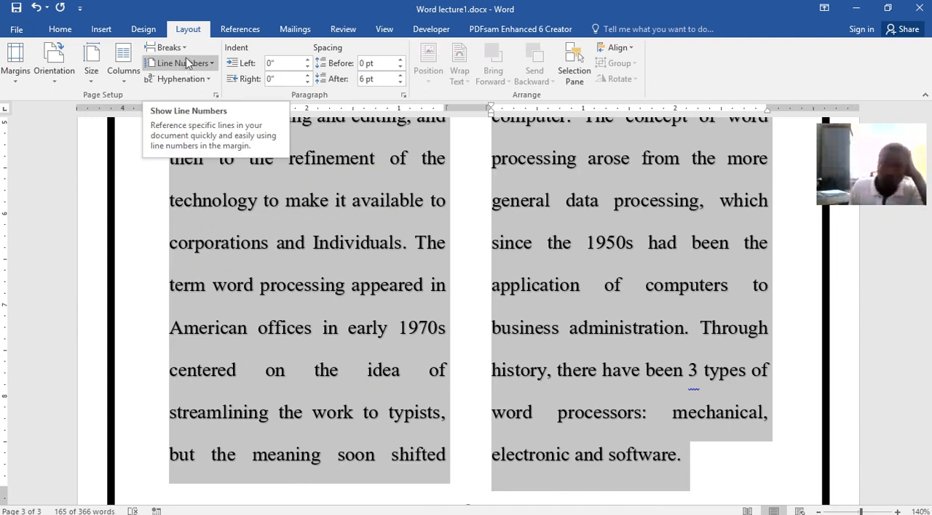
Look over the referencing, mail-merge and reviewing tools without applying any of them.
{"action": "left_click", "coordinate": [254, 34]}
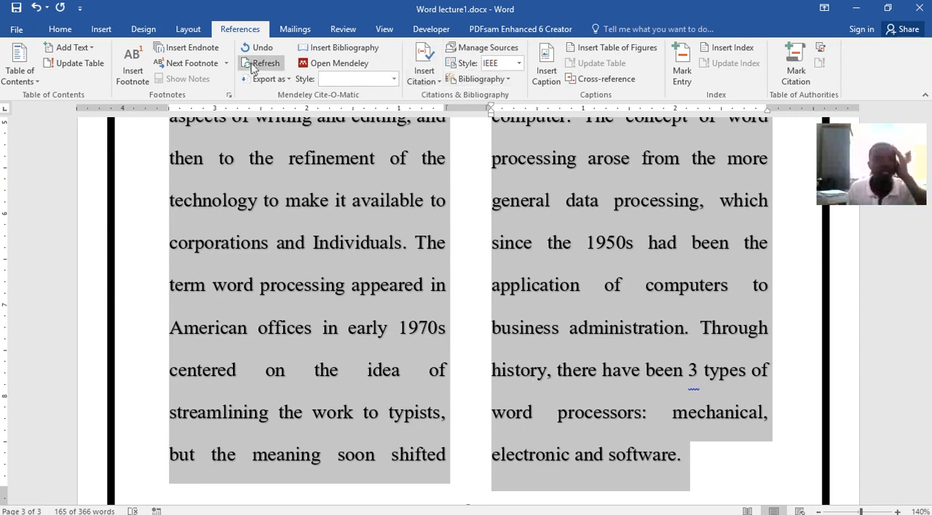
{"action": "left_click", "coordinate": [298, 31]}
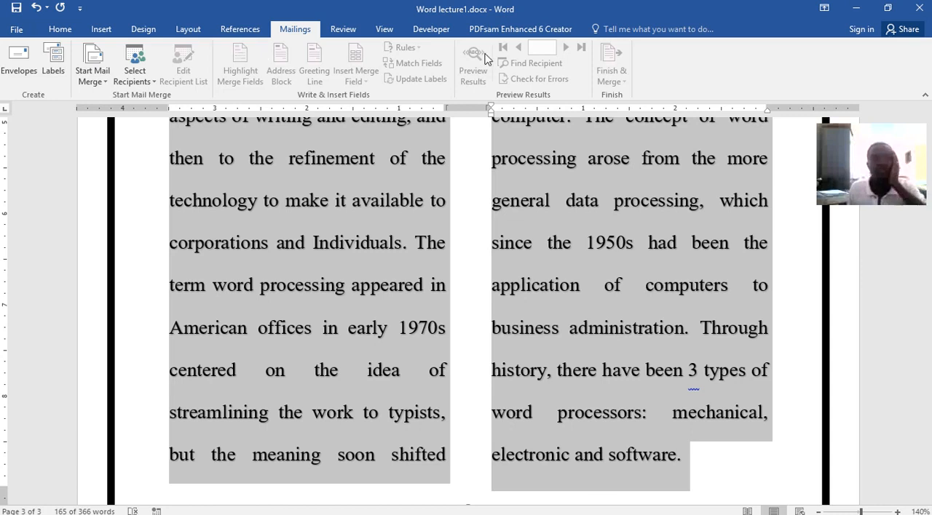
{"action": "left_click", "coordinate": [343, 29]}
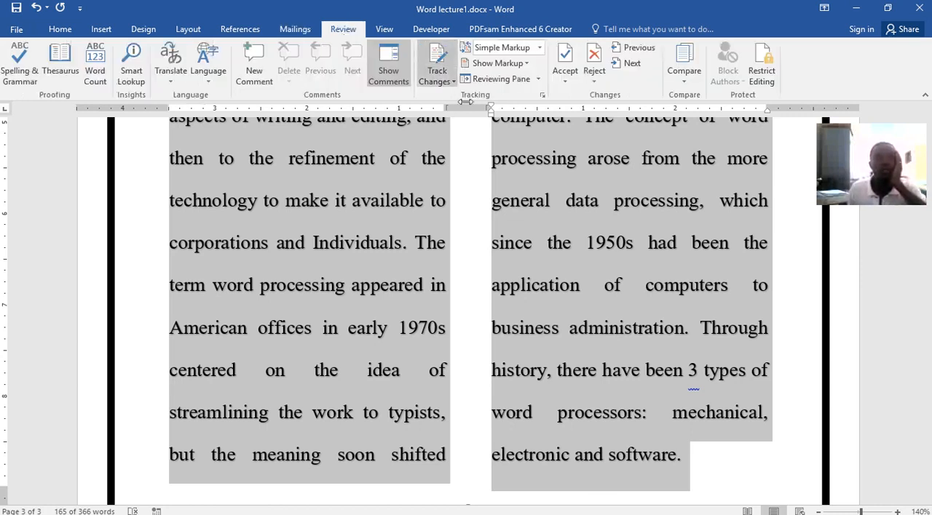
Delete the word "The" after "corporations and Individuals." as a tracked change, and show all markup to inspect the deletion.
{"action": "left_click", "coordinate": [474, 131]}
{"action": "left_click", "coordinate": [473, 181]}
{"action": "left_click", "coordinate": [435, 61]}
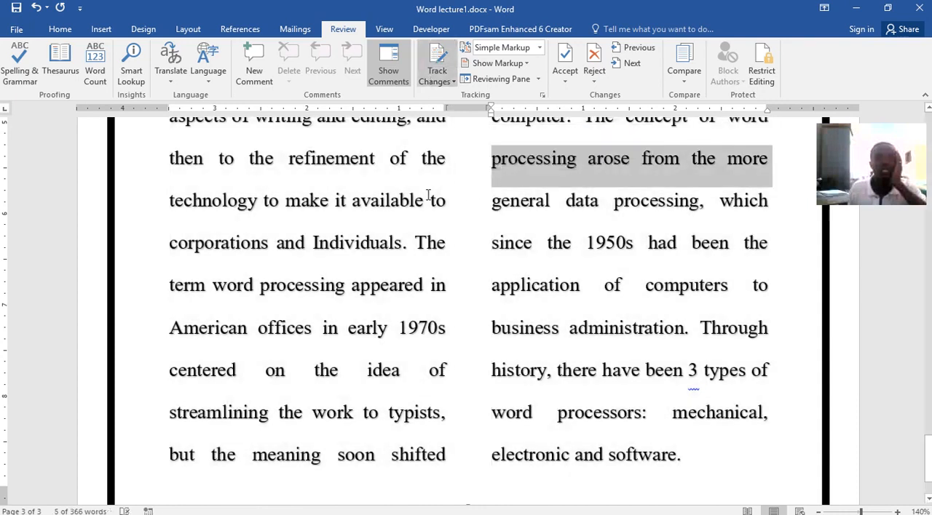
{"action": "left_click_drag", "start_coordinate": [447, 242], "coordinate": [413, 243]}
{"action": "key", "text": "Delete"}
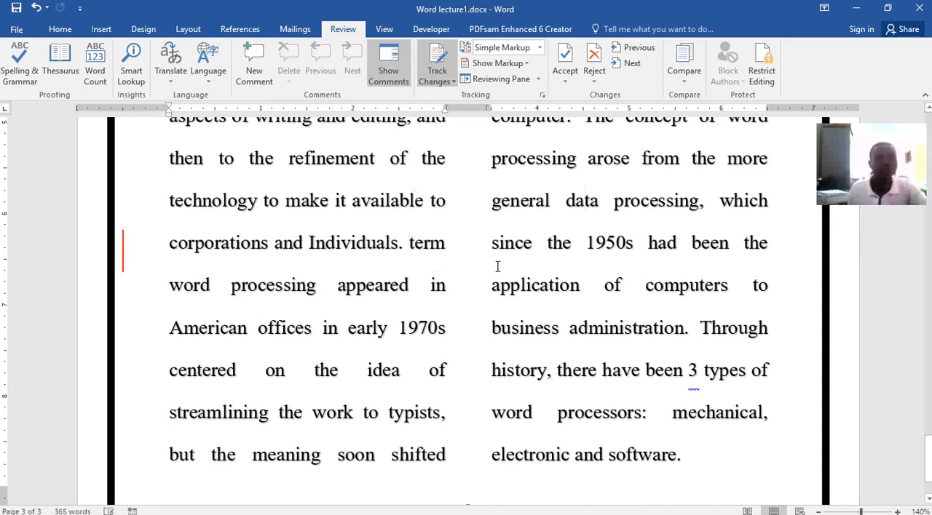
{"action": "left_click", "coordinate": [123, 254]}
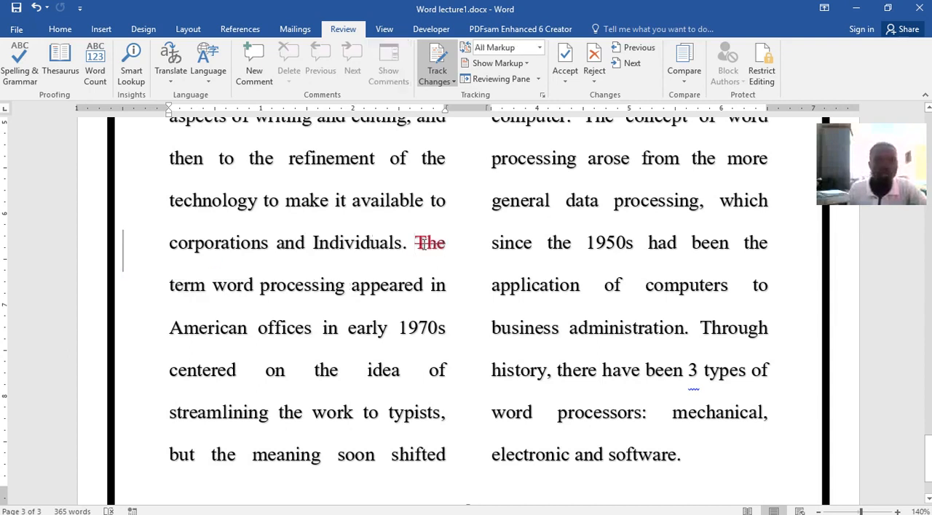
{"action": "mouse_move", "coordinate": [422, 244]}
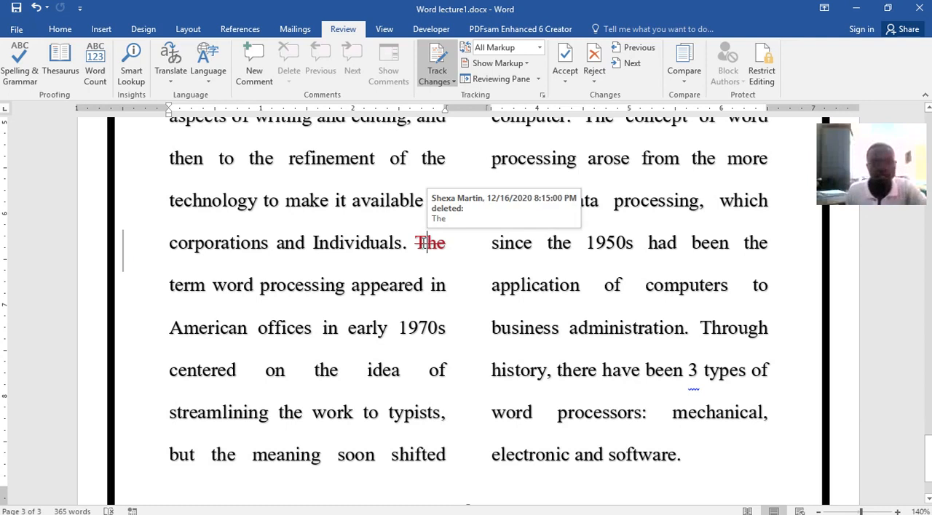
Try rejecting the tracked deletion of "The", and undo the rejection.
{"action": "right_click", "coordinate": [426, 244]}
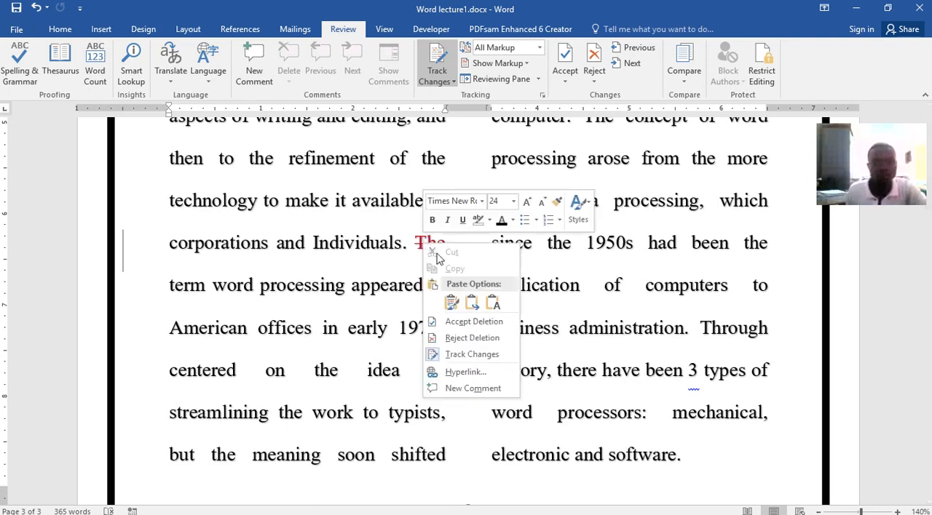
{"action": "left_click", "coordinate": [469, 338]}
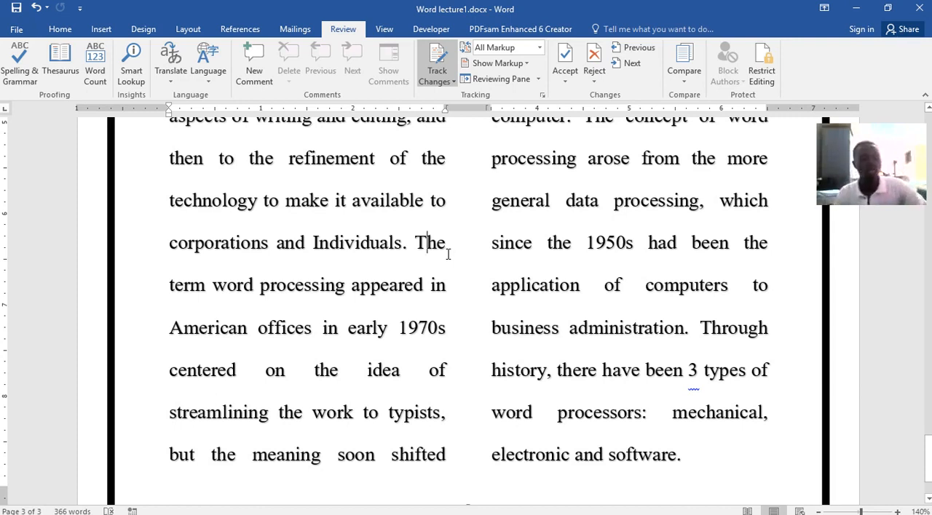
{"action": "key", "text": "ctrl+z"}
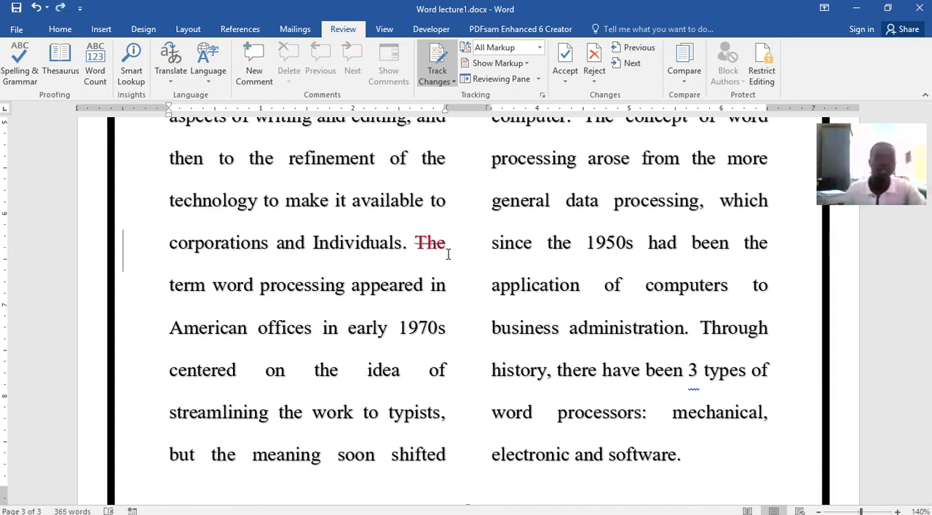
Accept the tracked deletion of "The" after "corporations and Individuals.".
{"action": "right_click", "coordinate": [430, 241]}
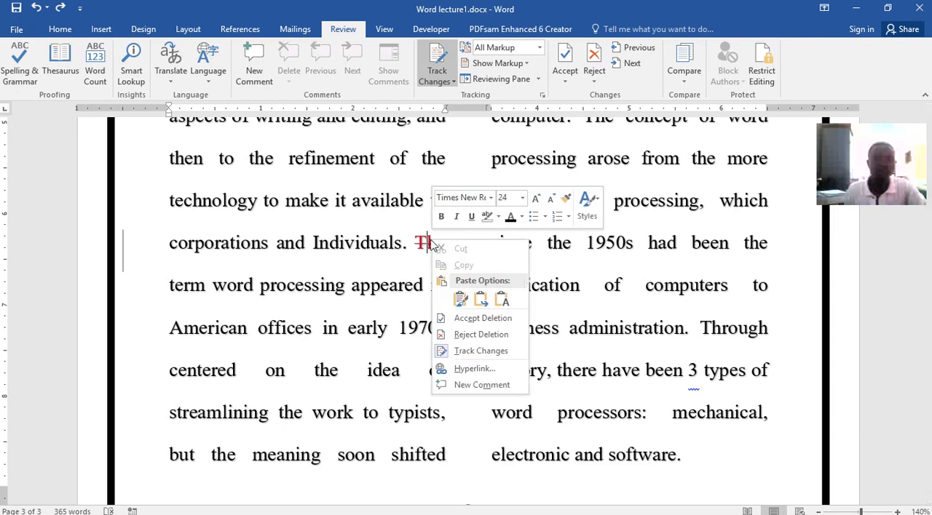
{"action": "left_click", "coordinate": [477, 320]}
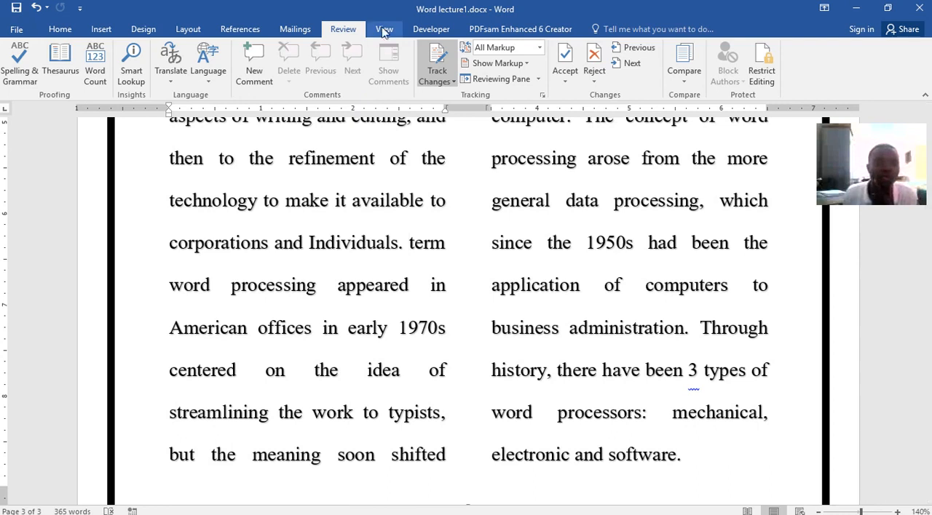
Run the spelling and grammar check, and view the word count statistics for the flagged sentence.
{"action": "left_click", "coordinate": [21, 55]}
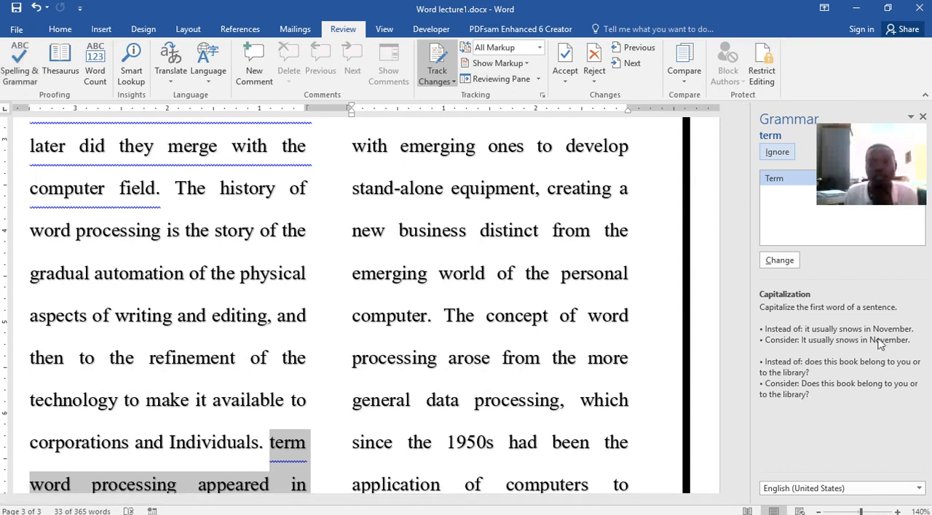
{"action": "left_click", "coordinate": [95, 76]}
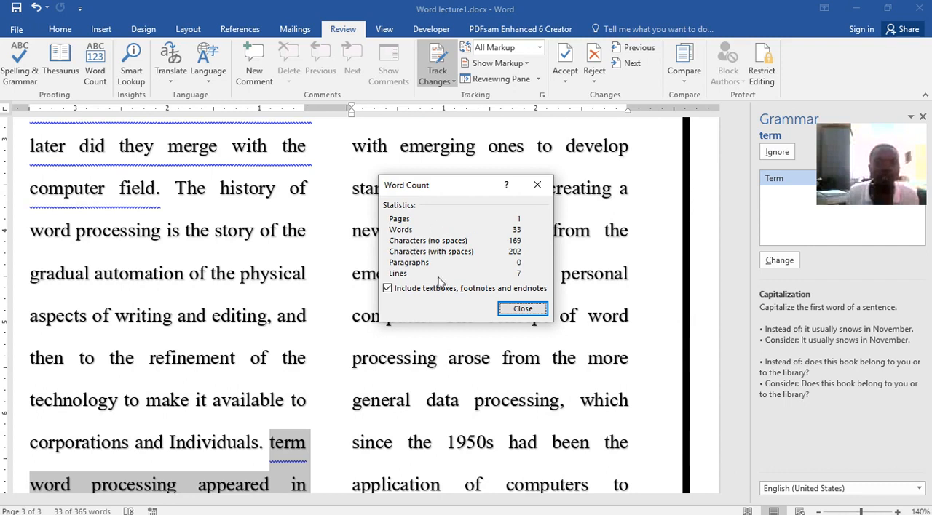
{"action": "left_click", "coordinate": [523, 310]}
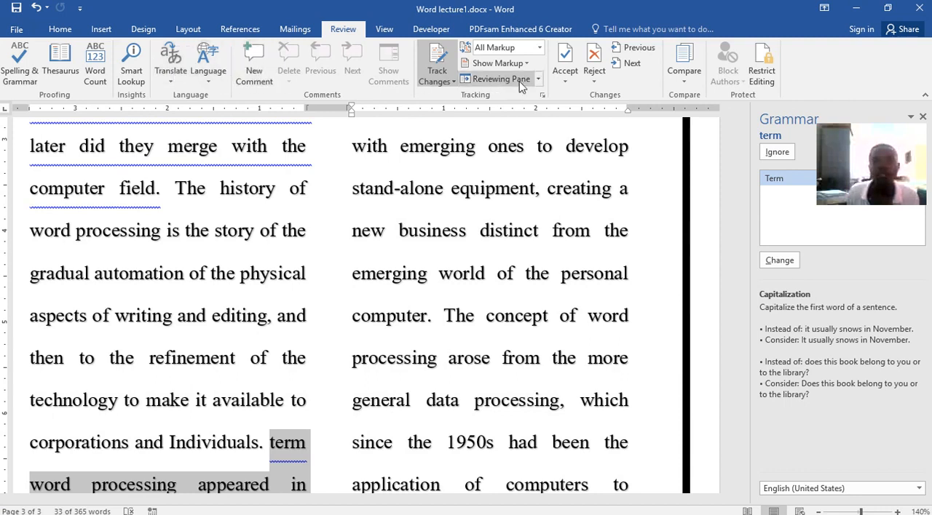
Review the options for accepting and rejecting tracked changes without applying any of them.
{"action": "left_click", "coordinate": [565, 82]}
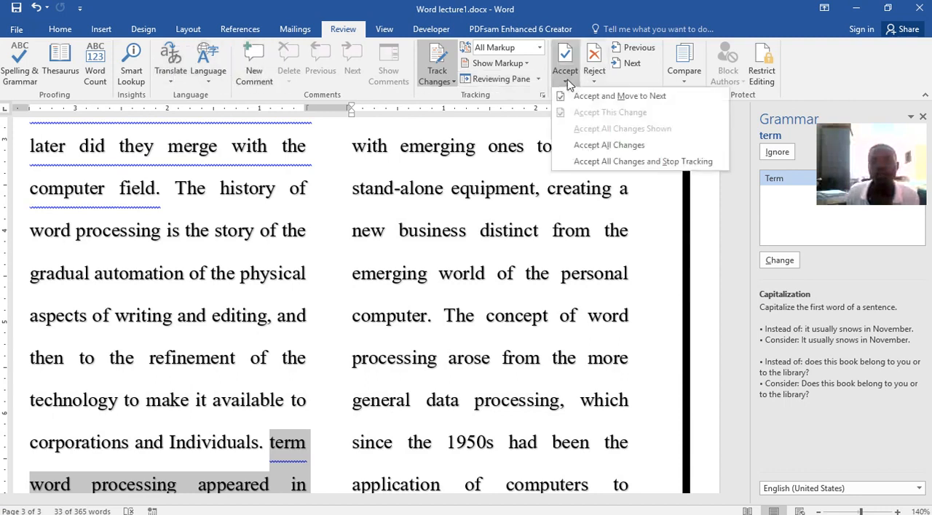
{"action": "left_click", "coordinate": [605, 80]}
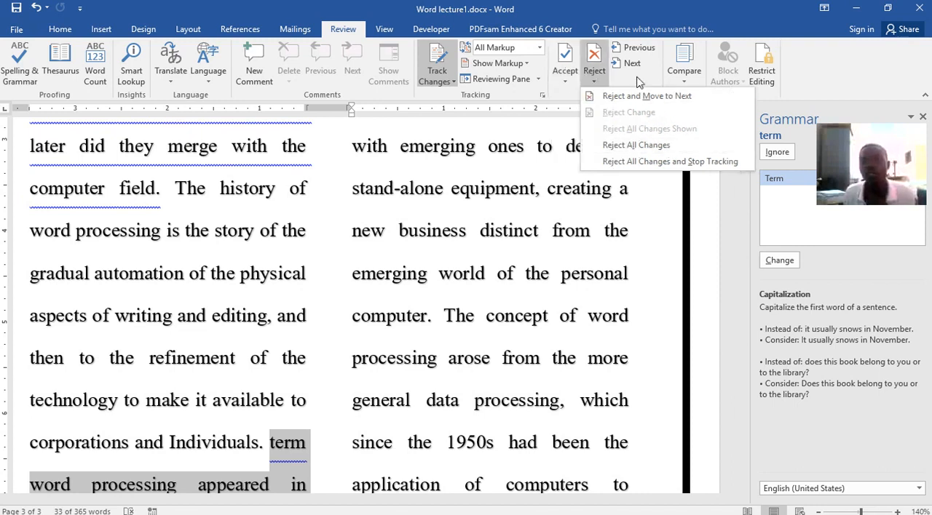
{"action": "left_click", "coordinate": [470, 248]}
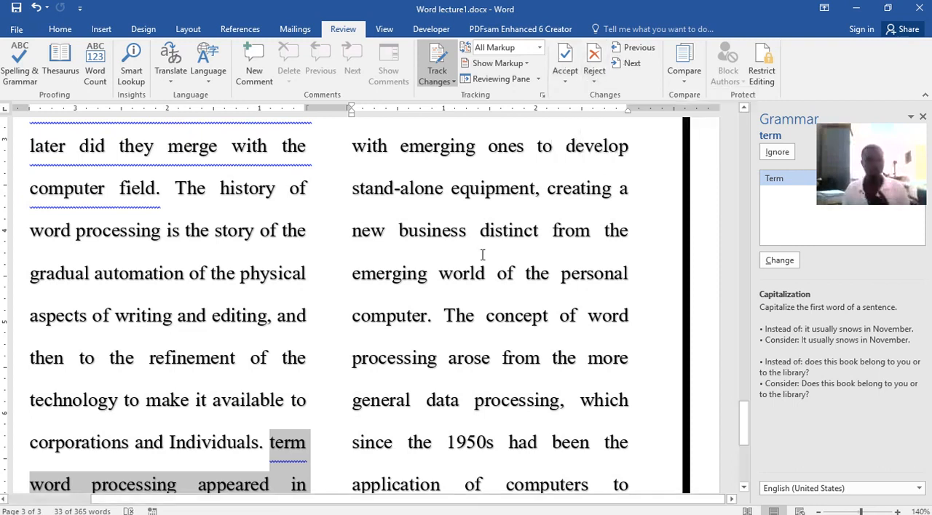
Try the document in Read Mode and return to editing it in Print Layout.
{"action": "left_click", "coordinate": [384, 29]}
{"action": "left_click", "coordinate": [15, 69]}
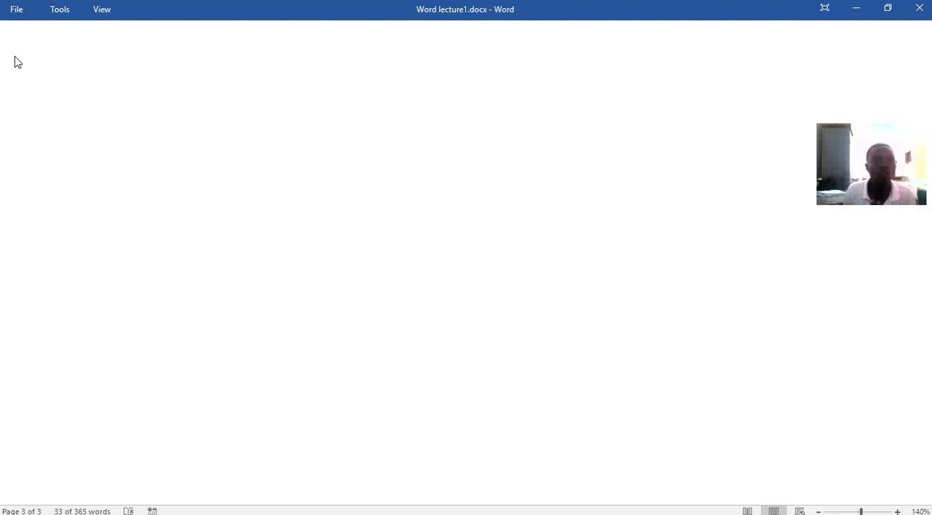
{"action": "left_click", "coordinate": [102, 9]}
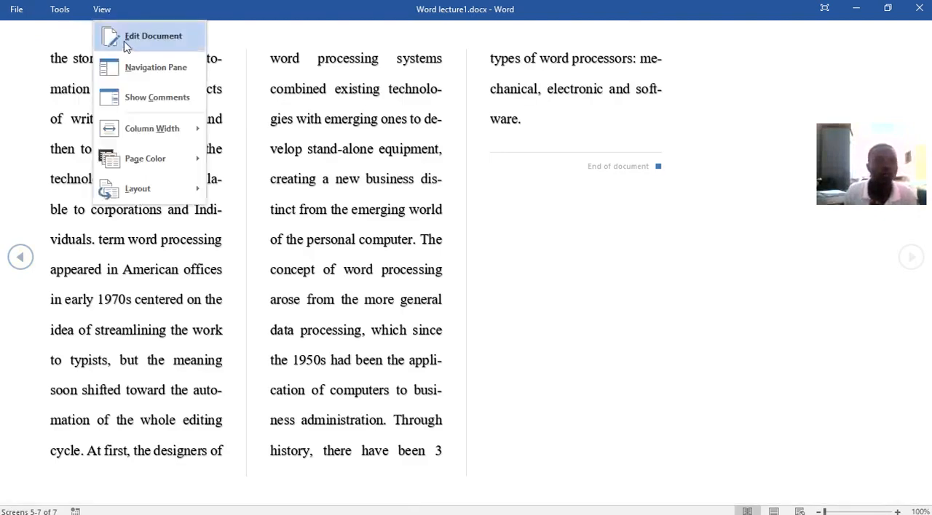
{"action": "left_click", "coordinate": [127, 40]}
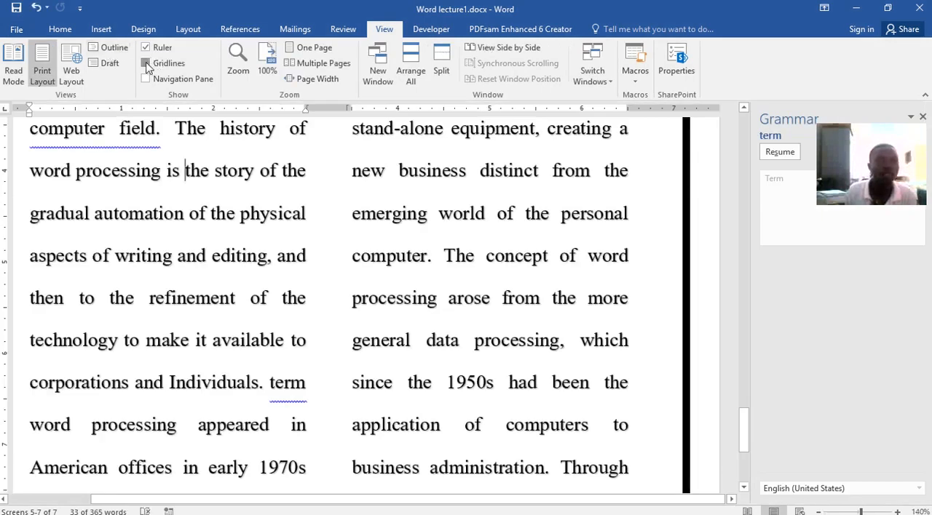
Try displaying the gridlines and the navigation pane, and hide both again.
{"action": "left_click", "coordinate": [146, 64]}
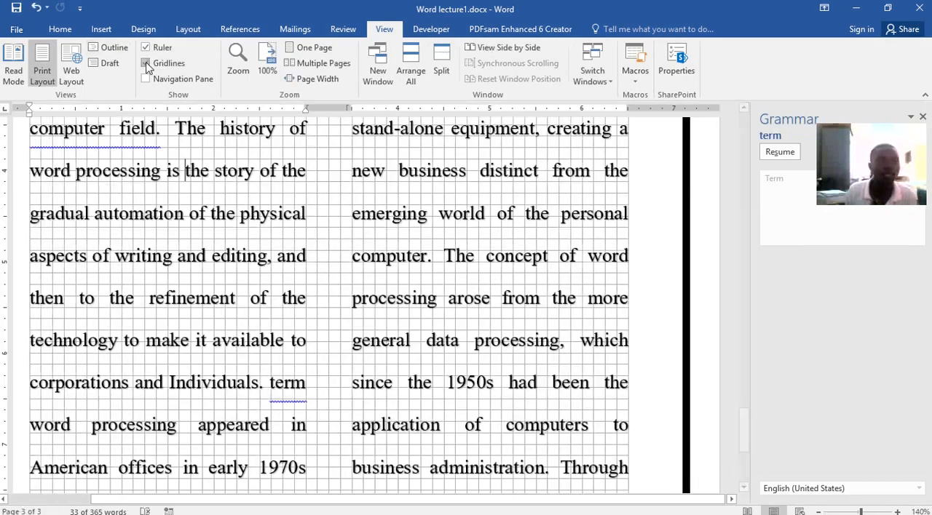
{"action": "left_click", "coordinate": [146, 79]}
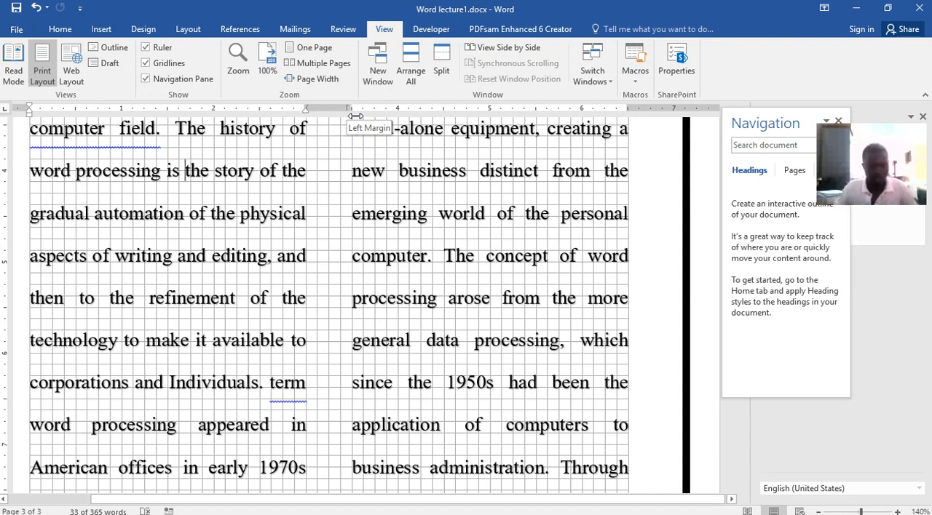
{"action": "left_click", "coordinate": [147, 77]}
{"action": "left_click", "coordinate": [145, 63]}
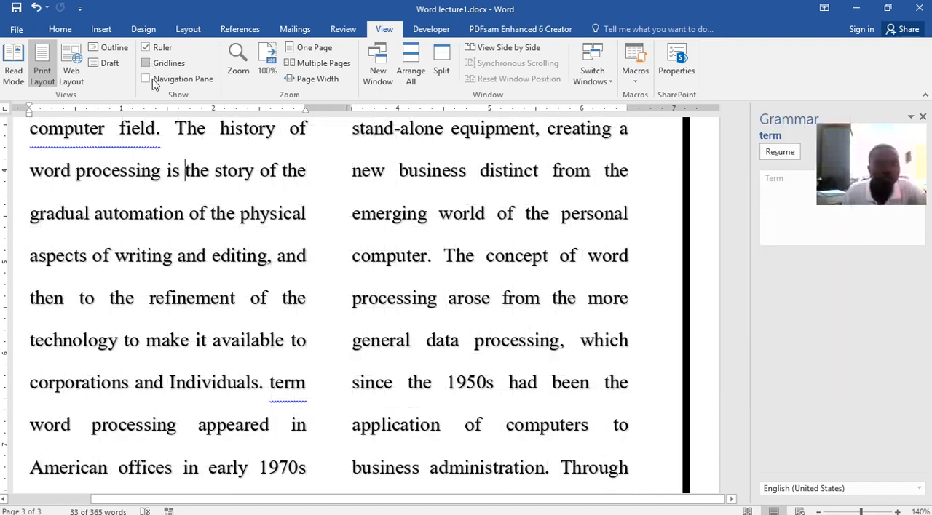
Save the document.
{"action": "scroll", "coordinate": [564, 269], "scroll_direction": "up", "scroll_amount": 2}
{"action": "scroll", "coordinate": [572, 265], "scroll_direction": "up", "scroll_amount": 2}
{"action": "left_click", "coordinate": [16, 9]}
{"action": "scroll", "coordinate": [635, 313], "scroll_direction": "down", "scroll_amount": 2}
{"action": "scroll", "coordinate": [632, 294], "scroll_direction": "down", "scroll_amount": 5}
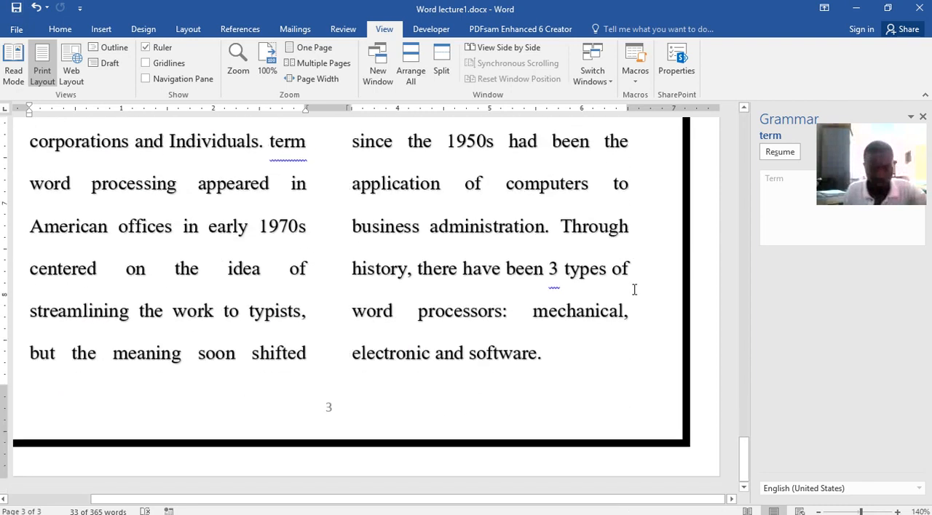
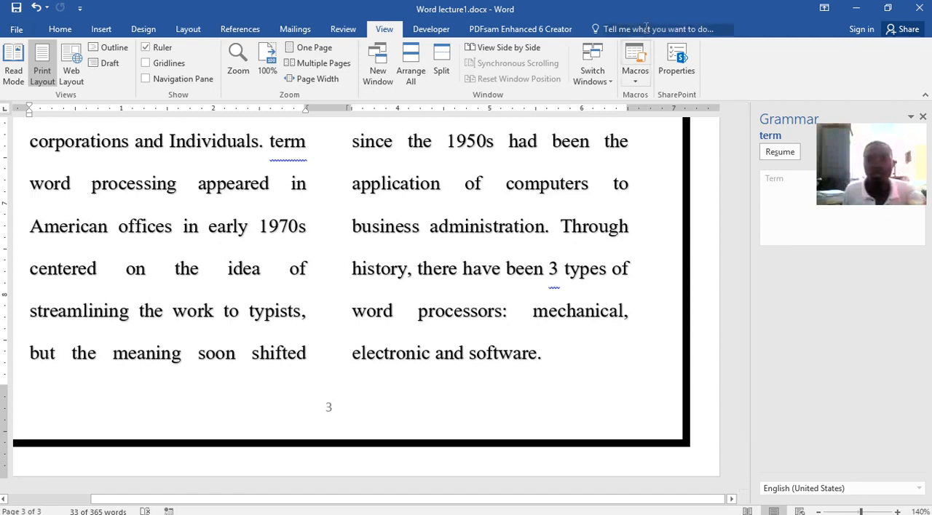
Move the Word lecture1, browser and File Explorer windows aside until the desktop shows behind them.
{"action": "left_click_drag", "start_coordinate": [651, 10], "coordinate": [651, 94]}
{"action": "left_click_drag", "start_coordinate": [817, 10], "coordinate": [0, 51]}
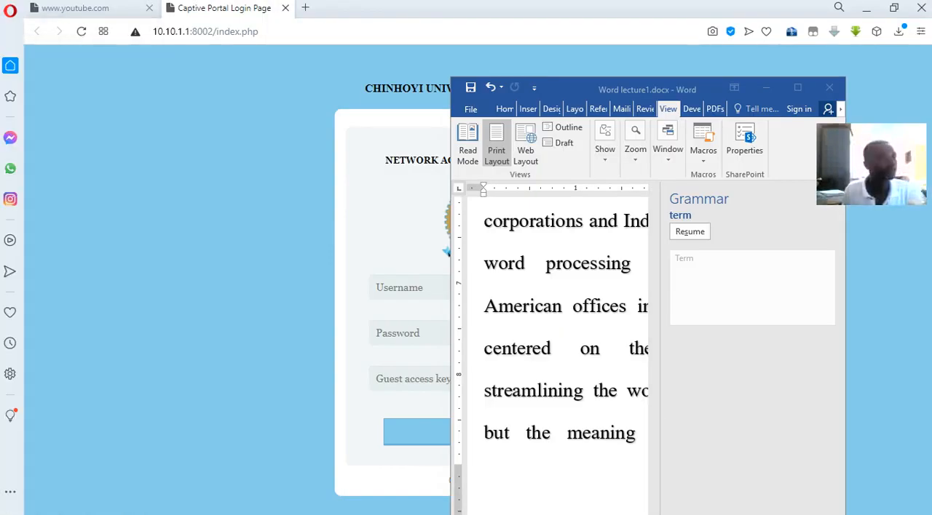
{"action": "double_click", "coordinate": [558, 6]}
{"action": "left_click_drag", "start_coordinate": [50, 103], "coordinate": [0, 109]}
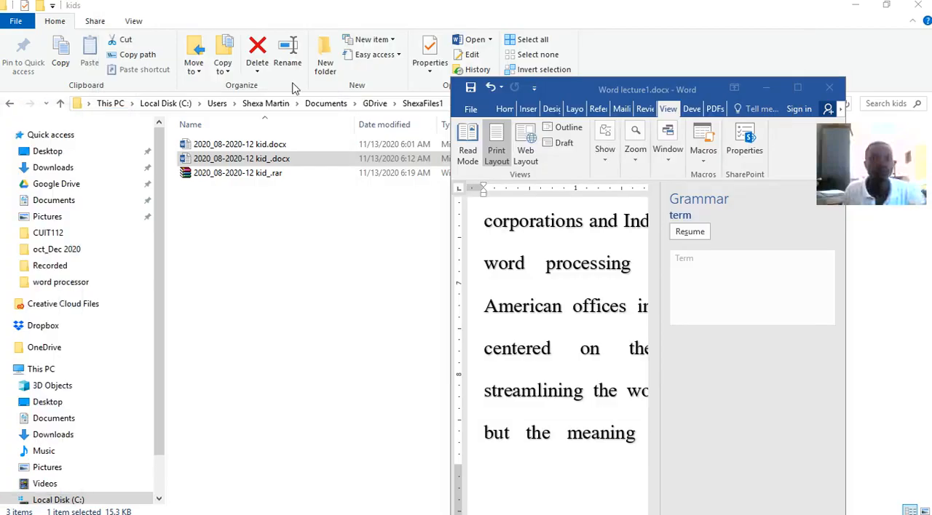
{"action": "left_click_drag", "start_coordinate": [559, 9], "coordinate": [0, 151]}
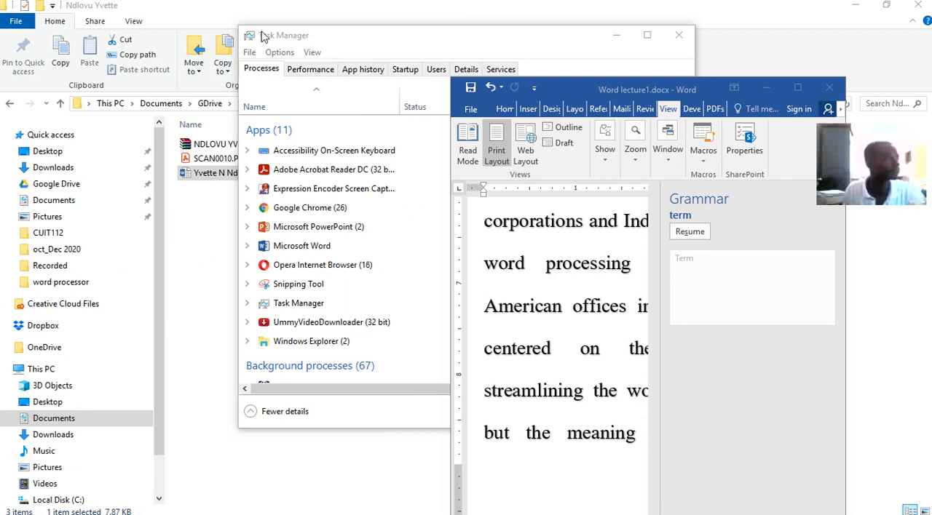
{"action": "left_click_drag", "start_coordinate": [439, 9], "coordinate": [84, 54]}
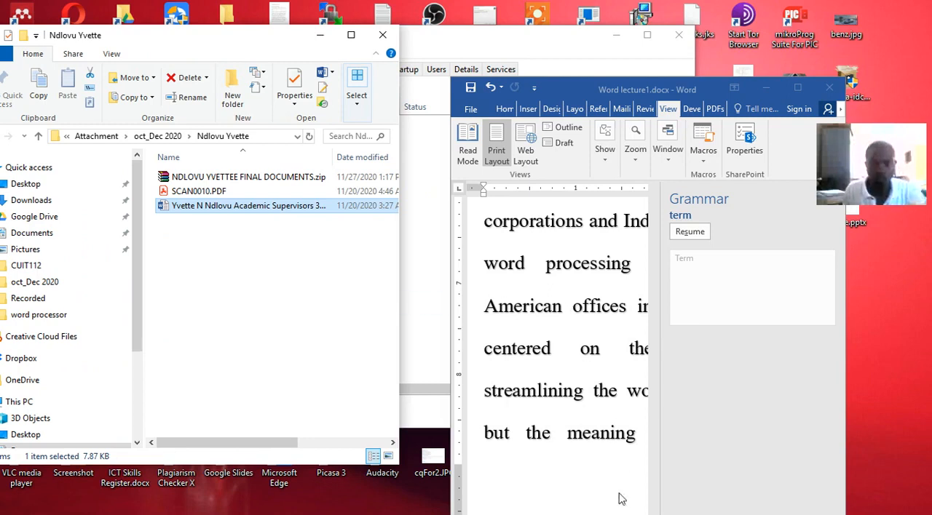
Switch to the Word lecture document and go to the top of its cover page.
{"action": "mouse_move", "coordinate": [569, 507]}
{"action": "mouse_move", "coordinate": [478, 507]}
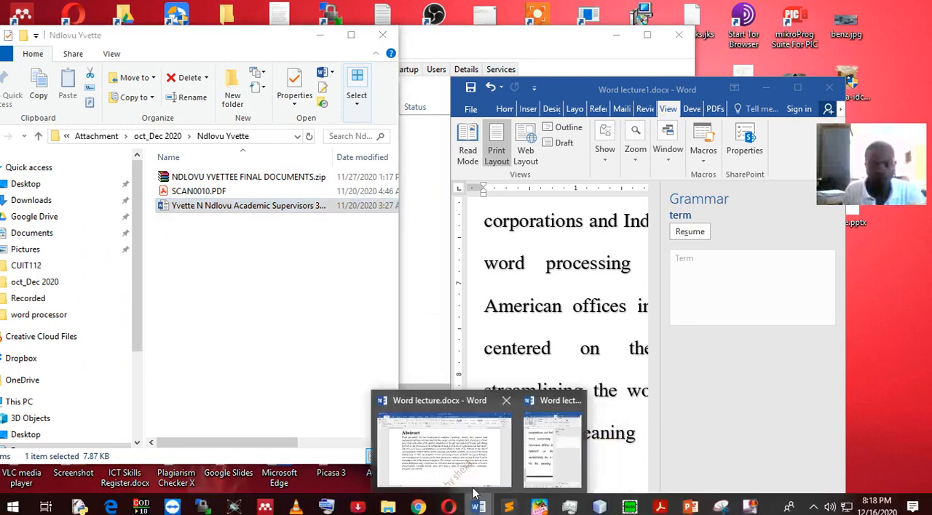
{"action": "left_click", "coordinate": [463, 470]}
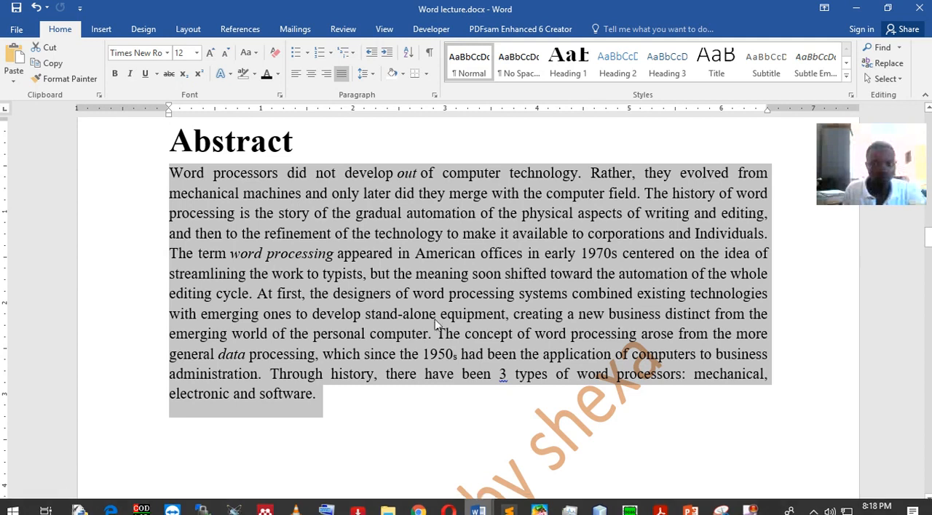
{"action": "scroll", "coordinate": [427, 285], "scroll_direction": "up", "scroll_amount": 8}
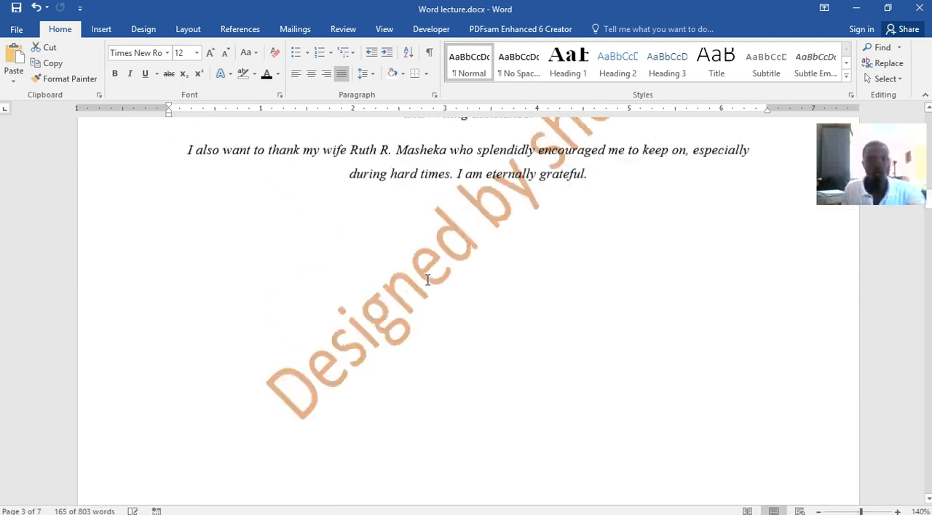
{"action": "scroll", "coordinate": [427, 285], "scroll_direction": "up", "scroll_amount": 10}
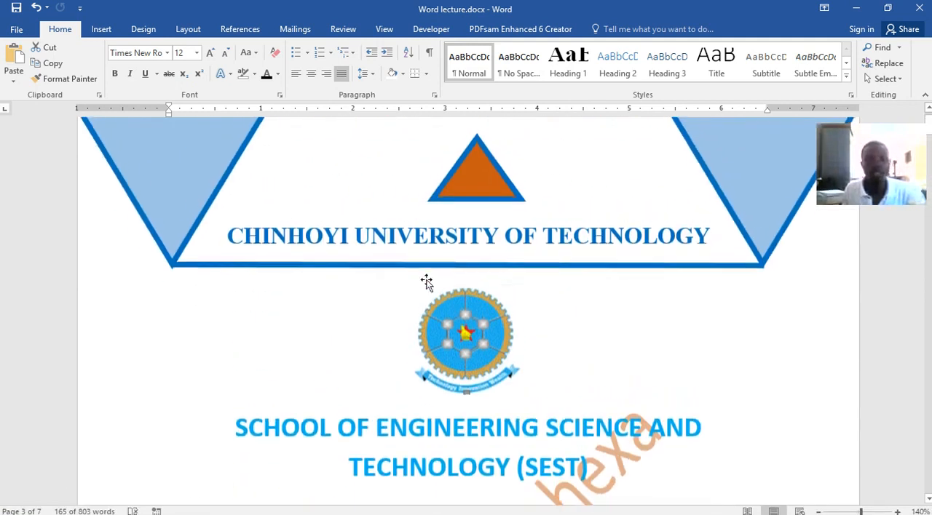
{"action": "scroll", "coordinate": [428, 280], "scroll_direction": "up", "scroll_amount": 1}
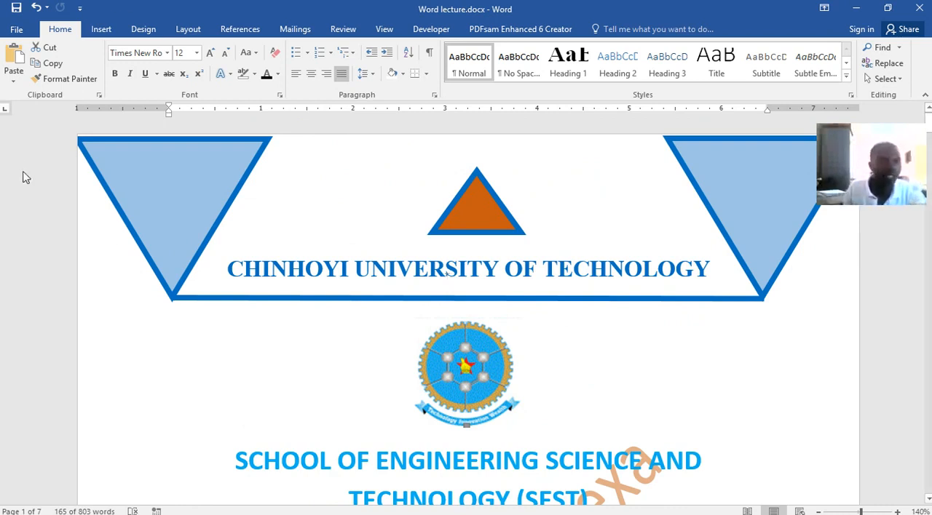
Create a new blank document from the Word lecture document's backstage view.
{"action": "left_click", "coordinate": [18, 30]}
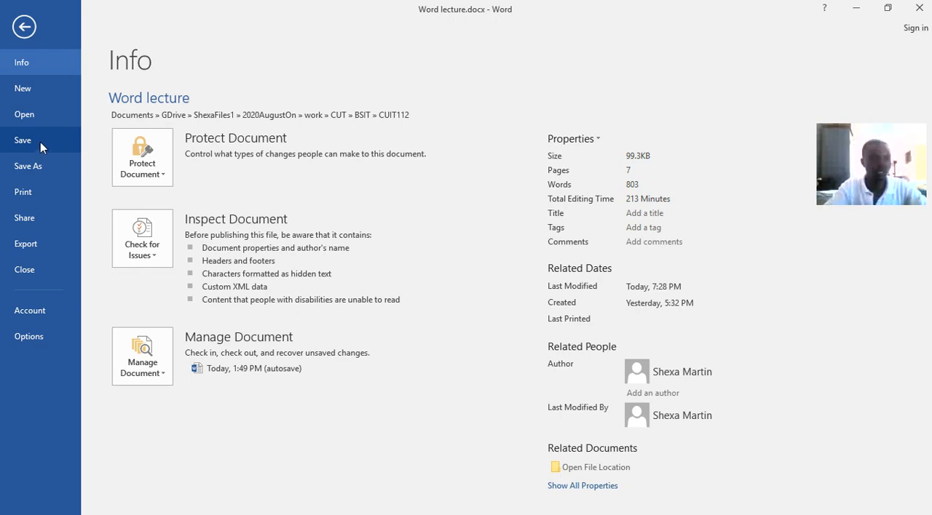
{"action": "left_click", "coordinate": [26, 93]}
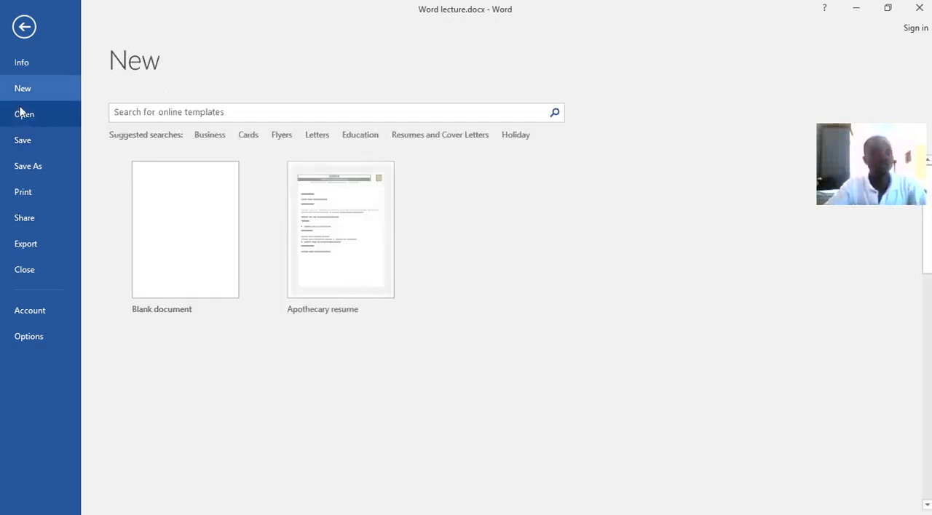
{"action": "left_click", "coordinate": [23, 114]}
{"action": "left_click", "coordinate": [23, 89]}
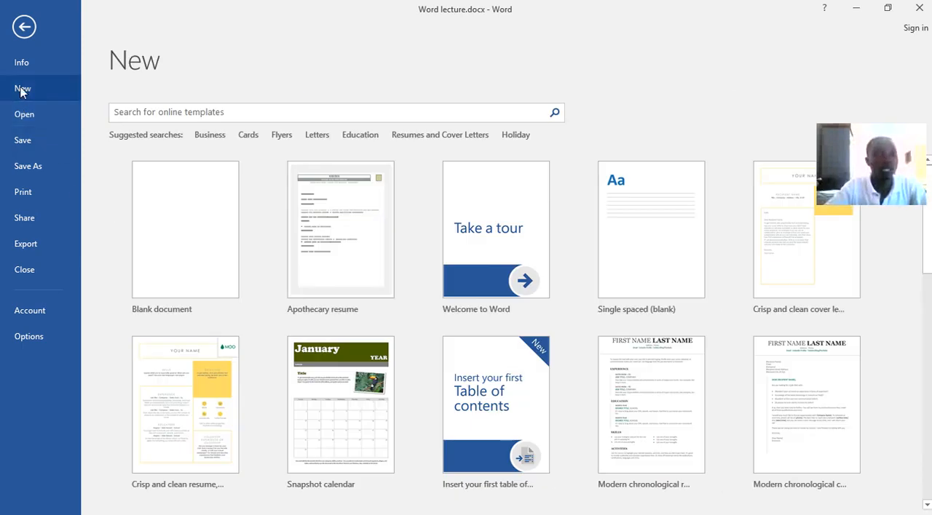
{"action": "left_click", "coordinate": [154, 208]}
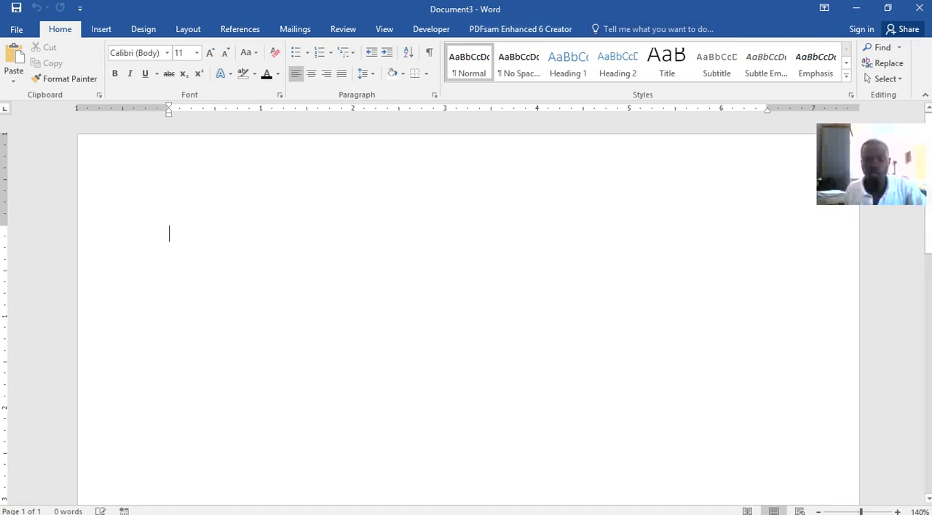
Return to the Word lecture document and check the annotated ribbon capture in Snipping Tool before going back to the cover page.
{"action": "mouse_move", "coordinate": [652, 508]}
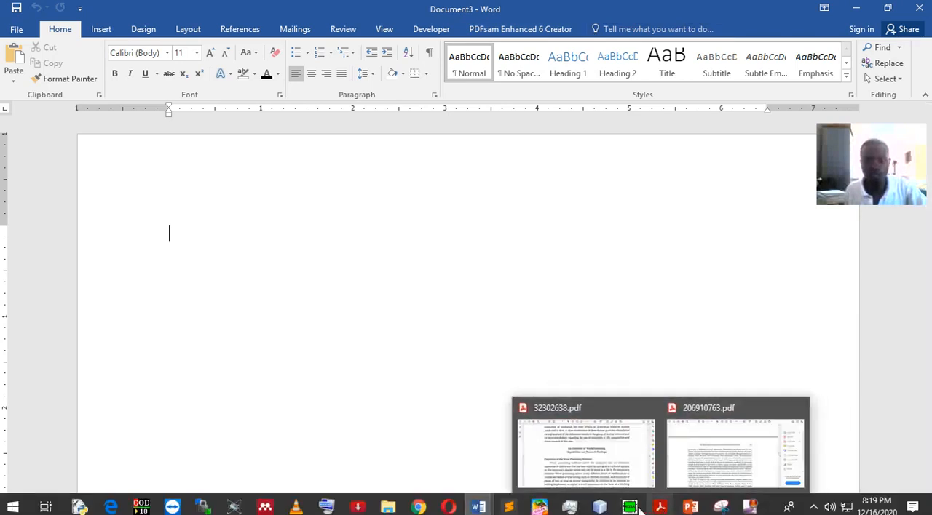
{"action": "mouse_move", "coordinate": [479, 508]}
{"action": "left_click", "coordinate": [393, 446]}
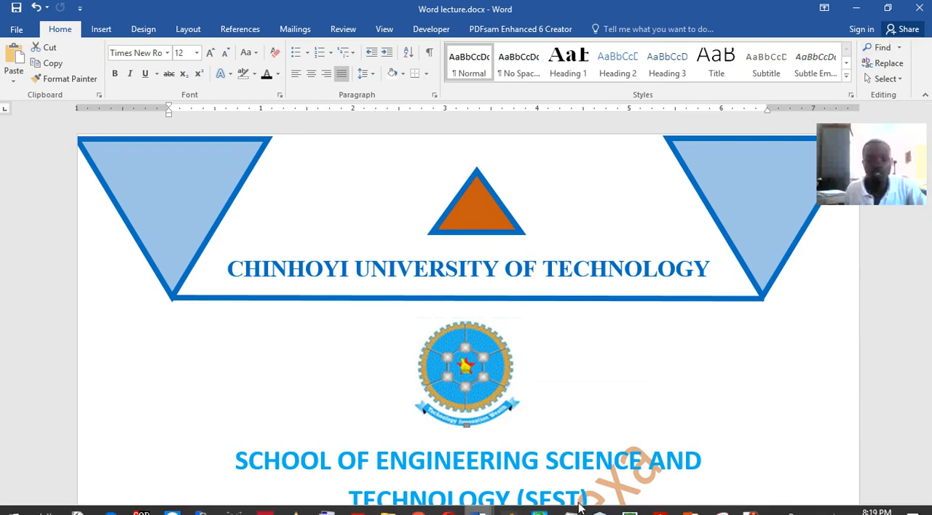
{"action": "mouse_move", "coordinate": [719, 508]}
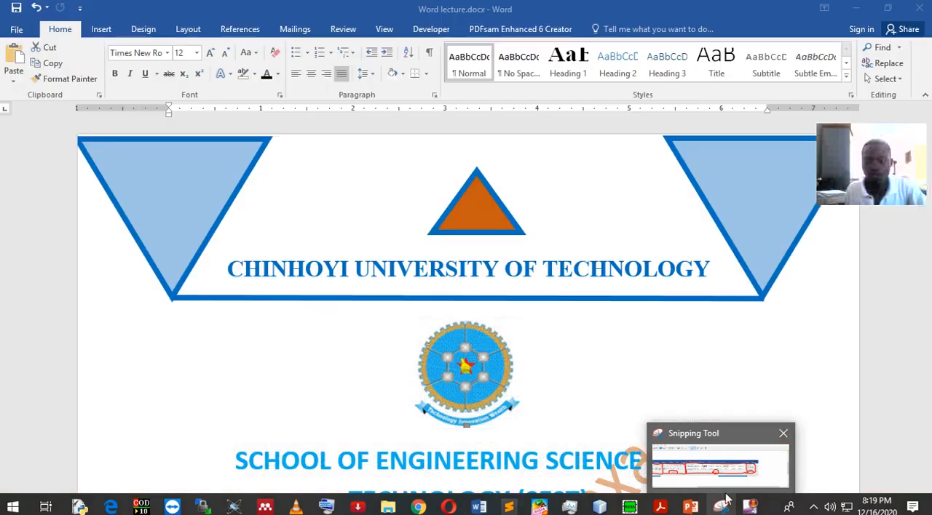
{"action": "mouse_move", "coordinate": [690, 507]}
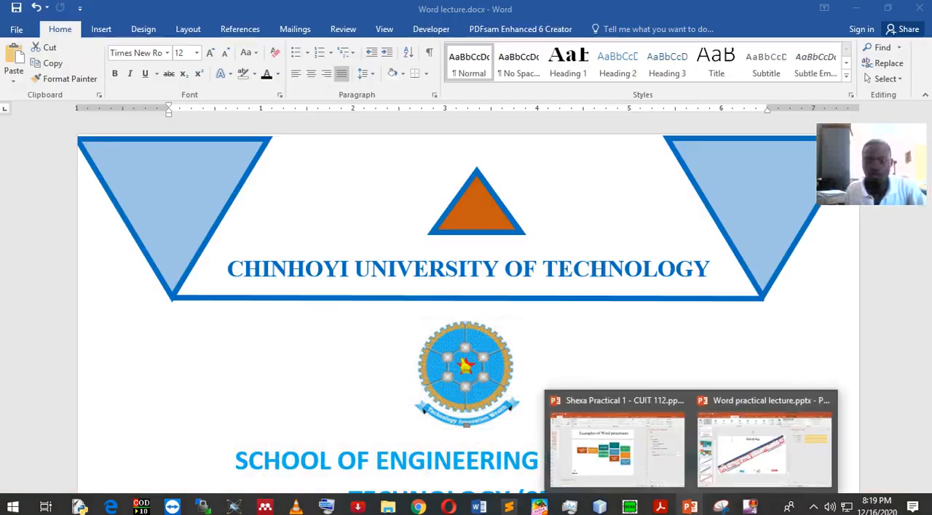
{"action": "left_click", "coordinate": [720, 508]}
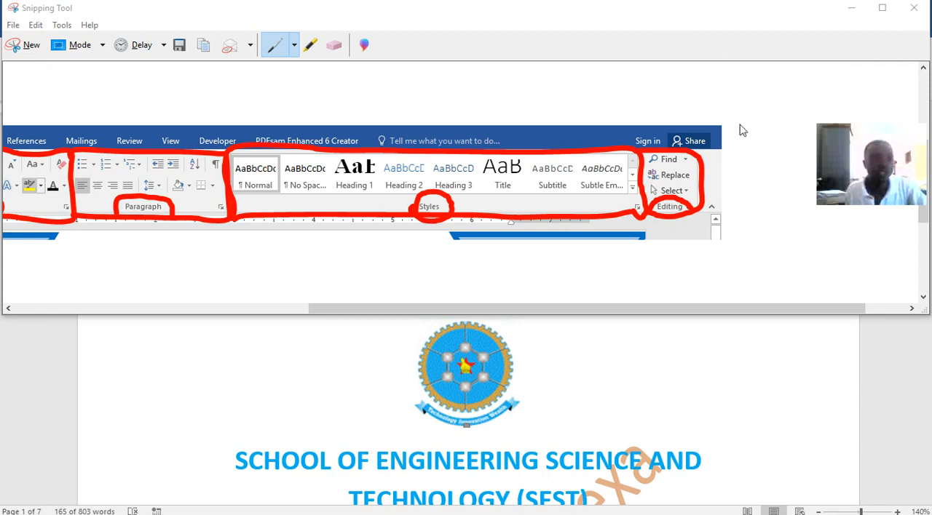
{"action": "left_click", "coordinate": [688, 460]}
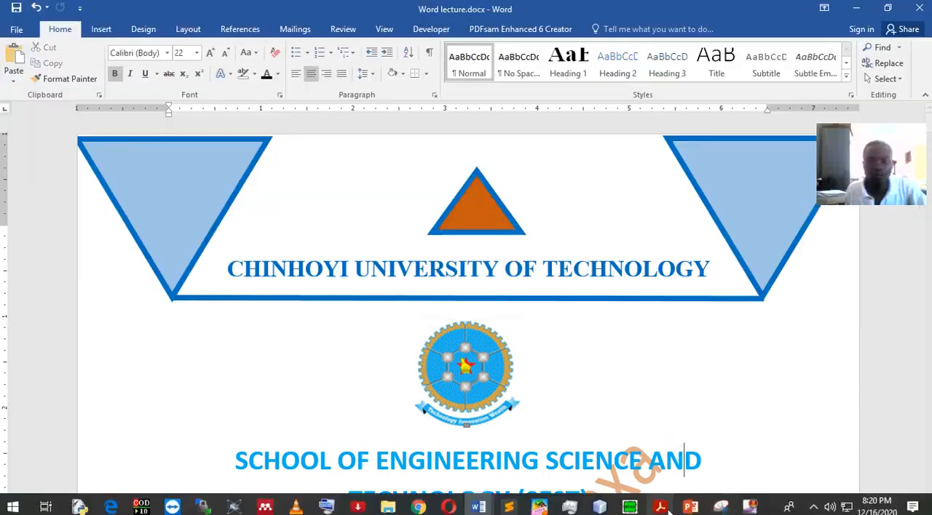
Switch to Task Manager, end the Snipping Tool task and try to end the Opera Internet Browser task.
{"action": "left_click", "coordinate": [570, 507]}
{"action": "left_click", "coordinate": [293, 150]}
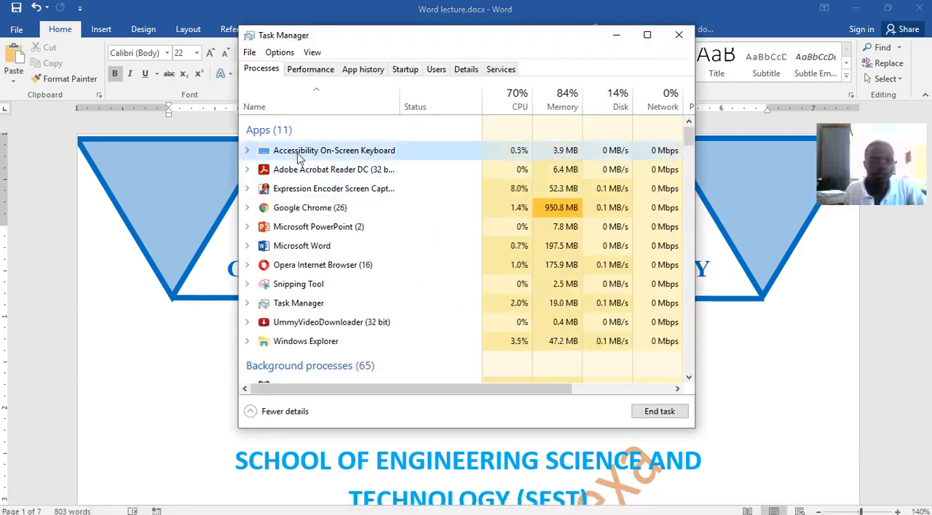
{"action": "left_click", "coordinate": [294, 284]}
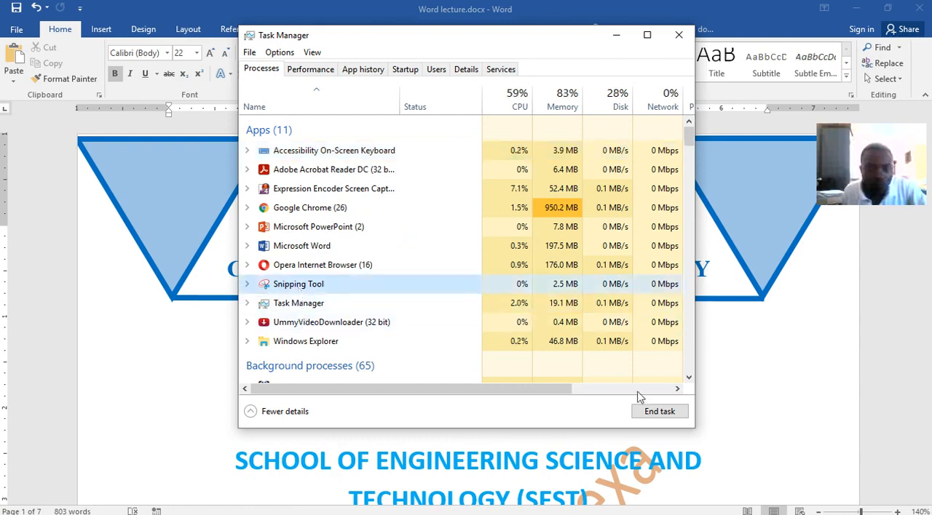
{"action": "left_click", "coordinate": [657, 419]}
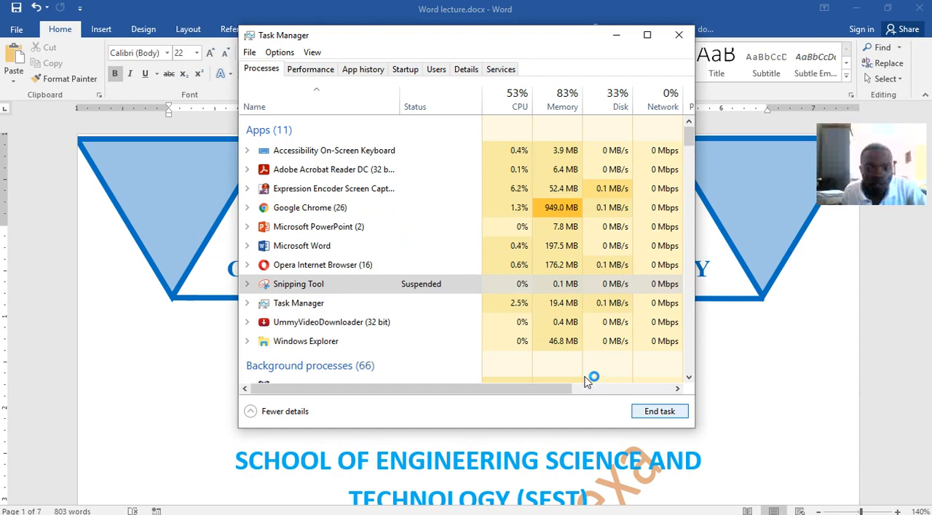
{"action": "left_click", "coordinate": [333, 265]}
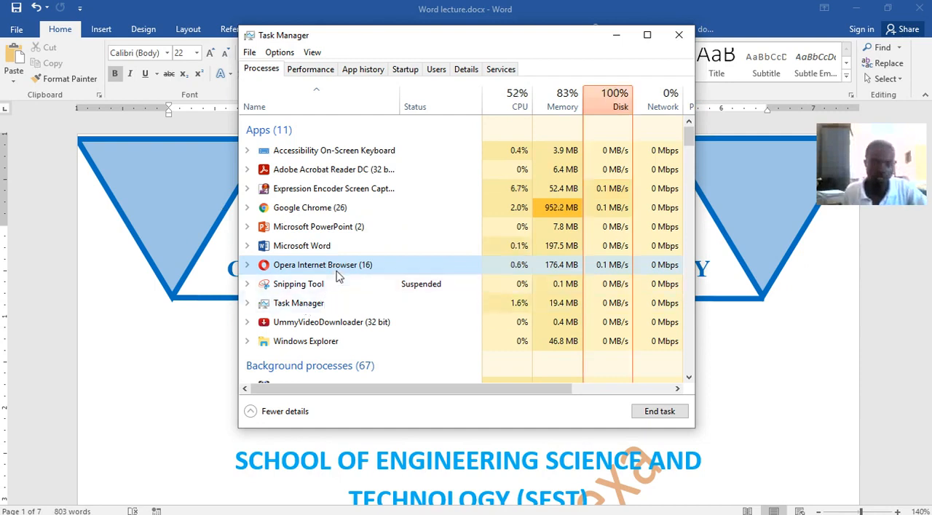
{"action": "left_click", "coordinate": [650, 413]}
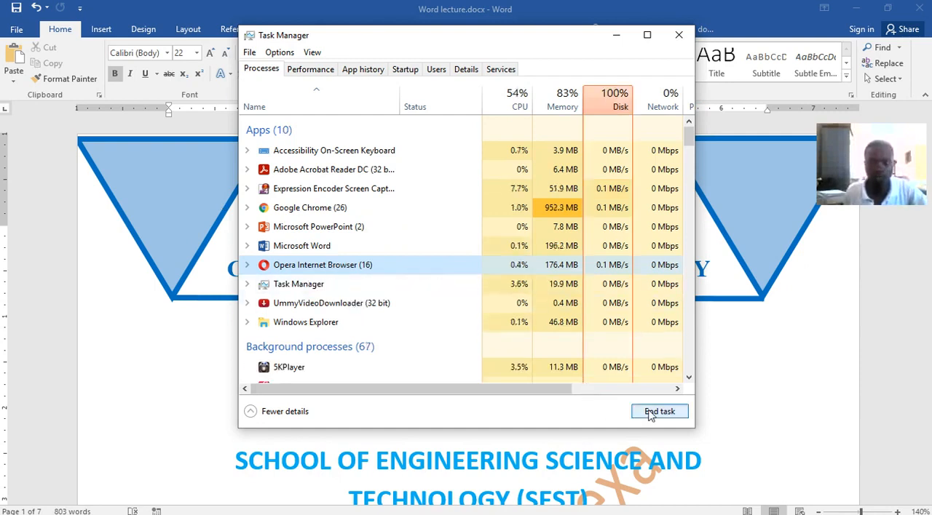
End the Google Chrome task and minimize Task Manager to return to the Word lecture document.
{"action": "left_click", "coordinate": [311, 251]}
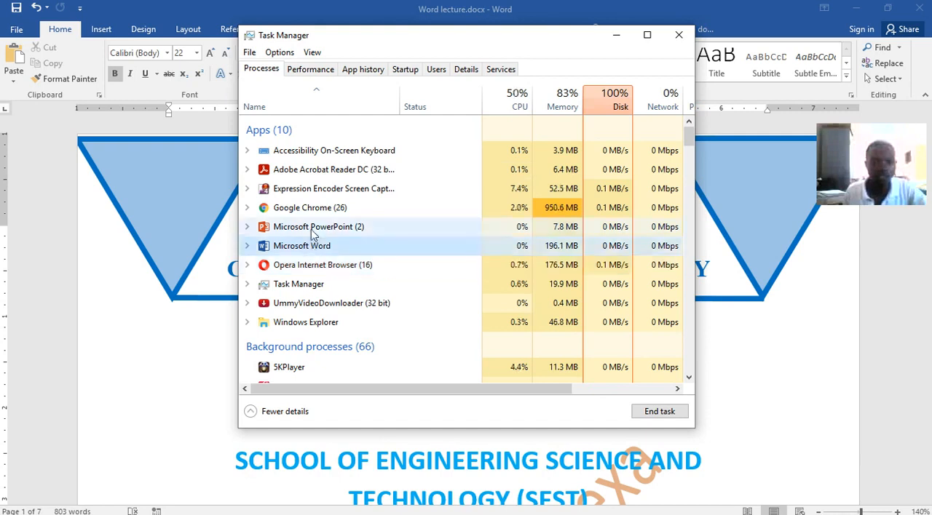
{"action": "left_click", "coordinate": [312, 229]}
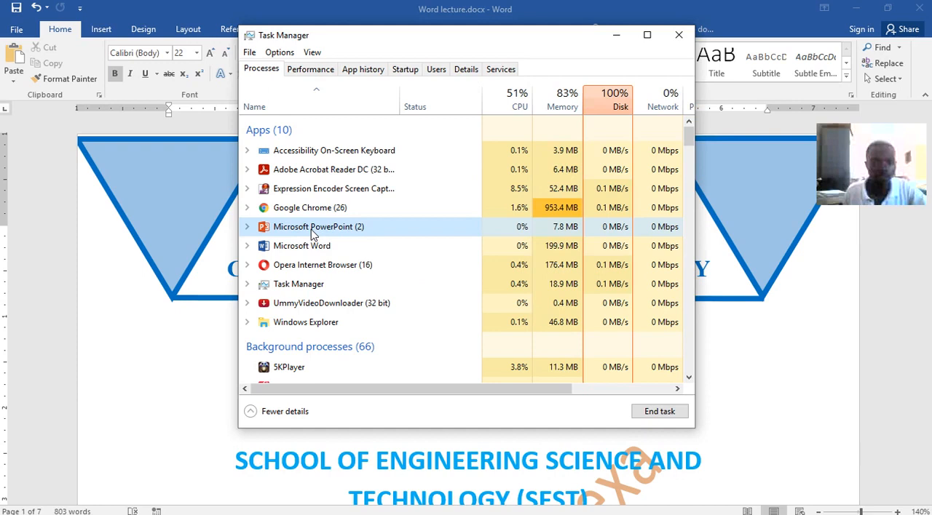
{"action": "left_click", "coordinate": [309, 209]}
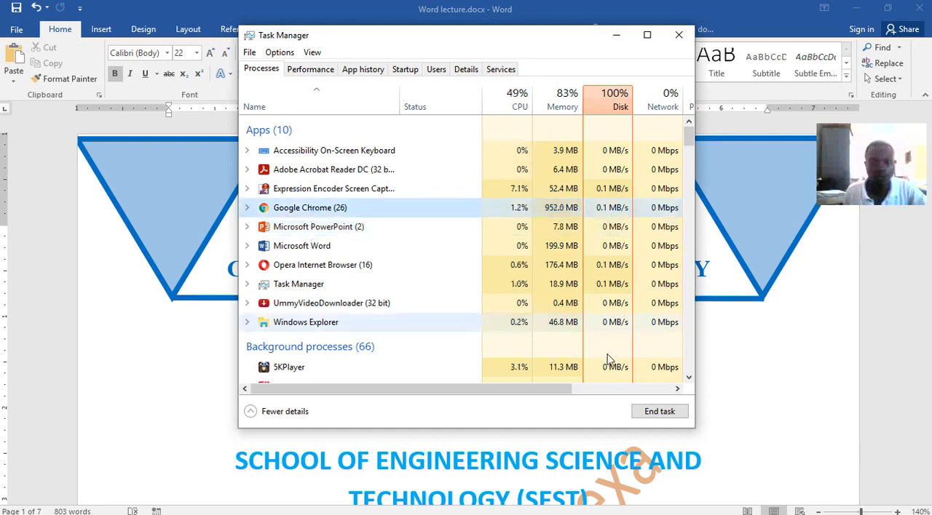
{"action": "left_click", "coordinate": [653, 409]}
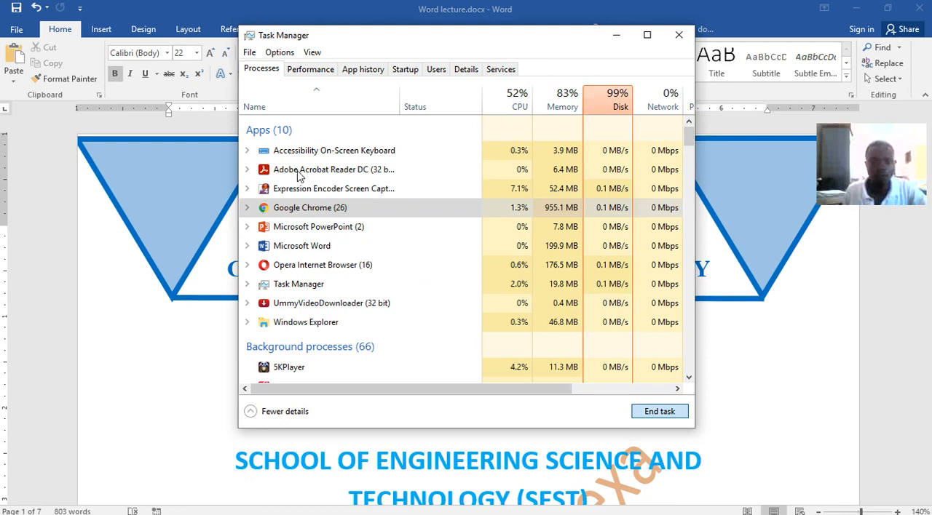
{"action": "left_click", "coordinate": [658, 411]}
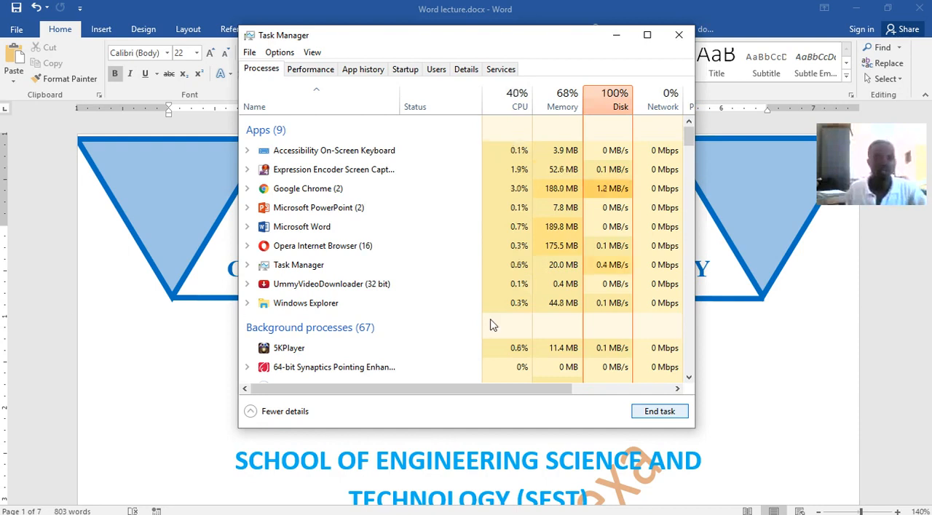
{"action": "left_click", "coordinate": [612, 35]}
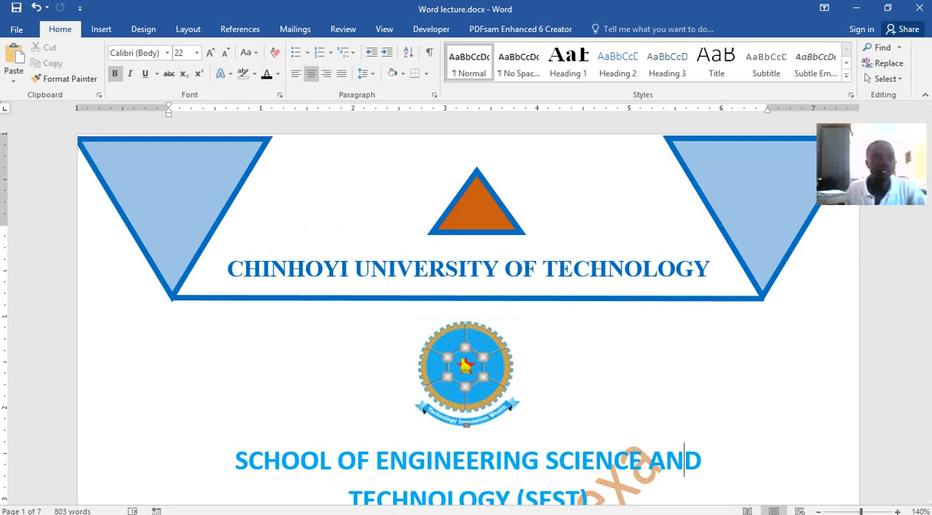
Create another blank document and keep its window maximized over the Word lecture document.
{"action": "left_click", "coordinate": [17, 31]}
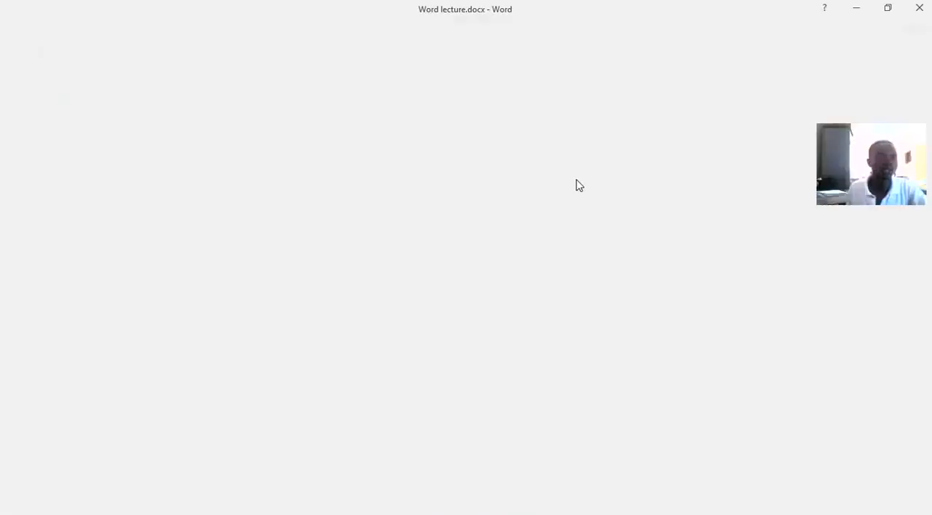
{"action": "key", "text": "Escape"}
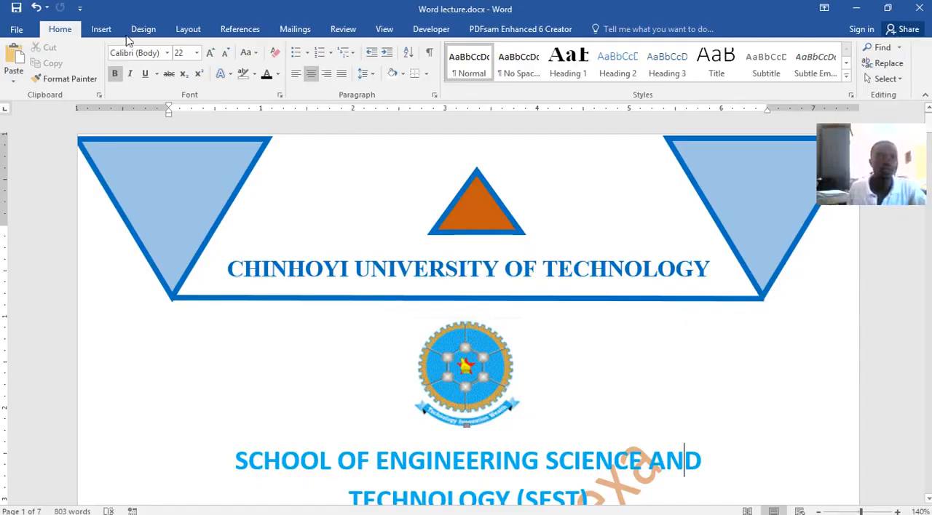
{"action": "left_click", "coordinate": [16, 32]}
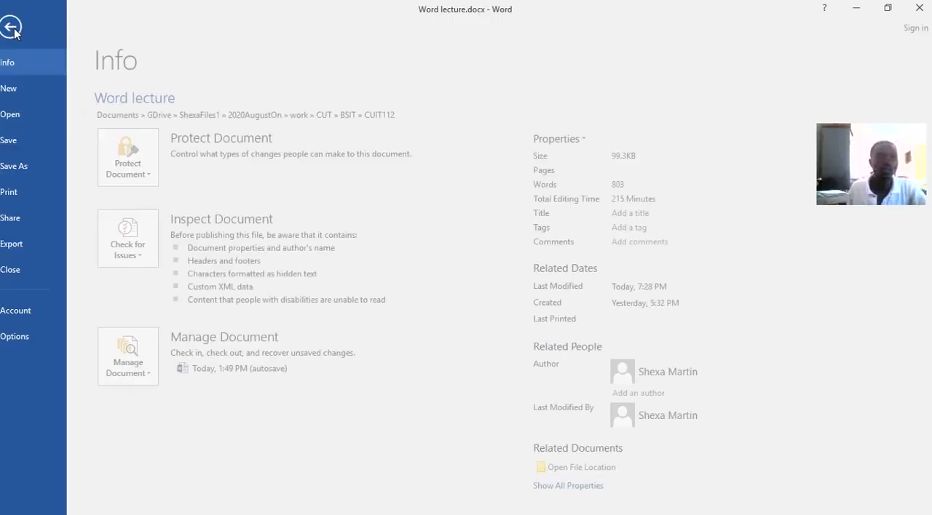
{"action": "left_click", "coordinate": [20, 89]}
{"action": "left_click", "coordinate": [142, 200]}
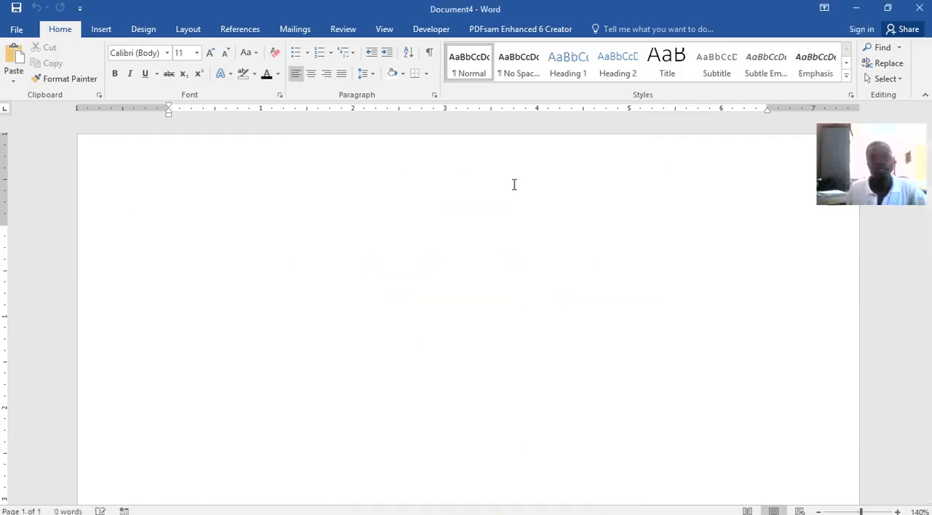
{"action": "left_click_drag", "start_coordinate": [283, 11], "coordinate": [456, 345]}
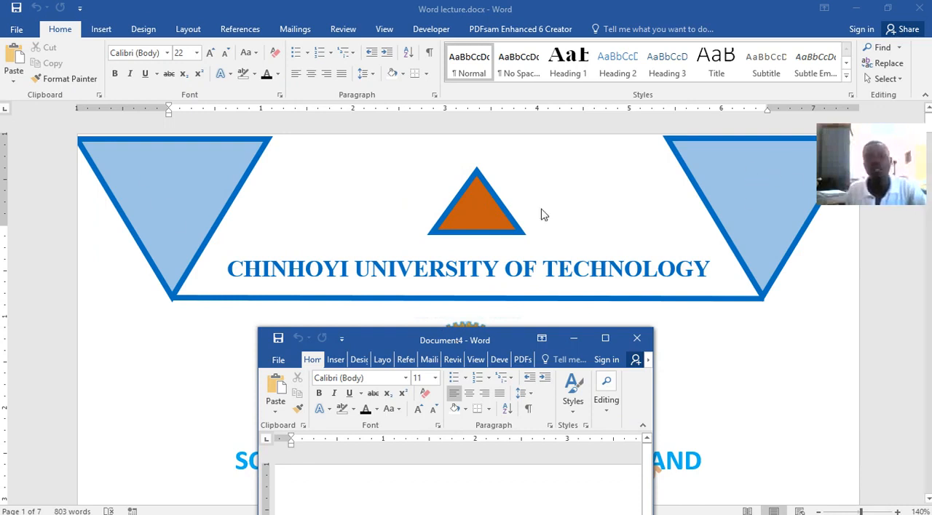
{"action": "left_click_drag", "start_coordinate": [465, 339], "coordinate": [451, 0]}
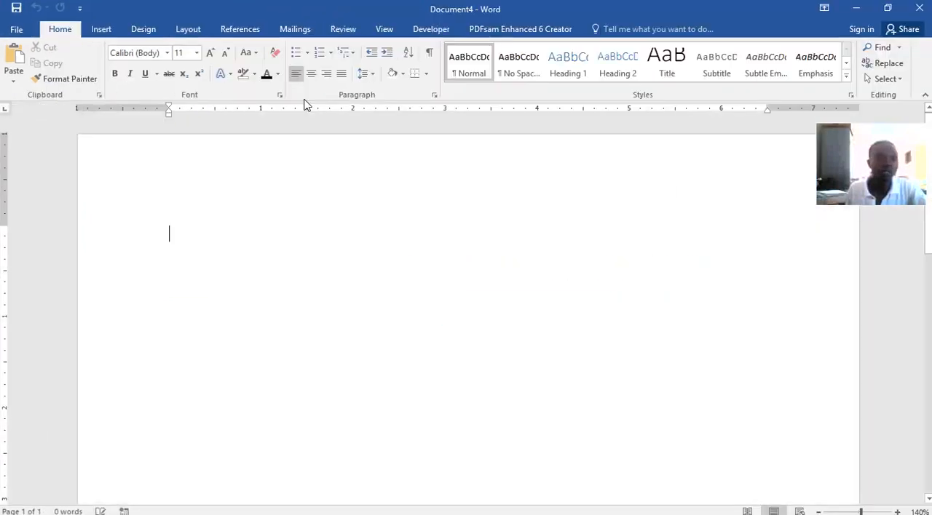
Insert an isosceles triangle about 2.78" wide and 1.78" high, rotate it to point downward and place it in the page's upper-left corner.
{"action": "left_click", "coordinate": [101, 29]}
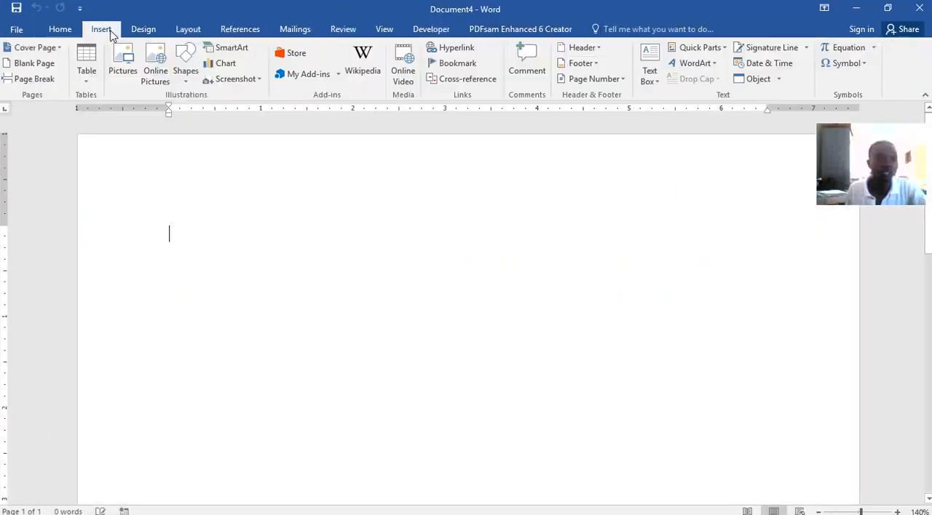
{"action": "left_click", "coordinate": [185, 64]}
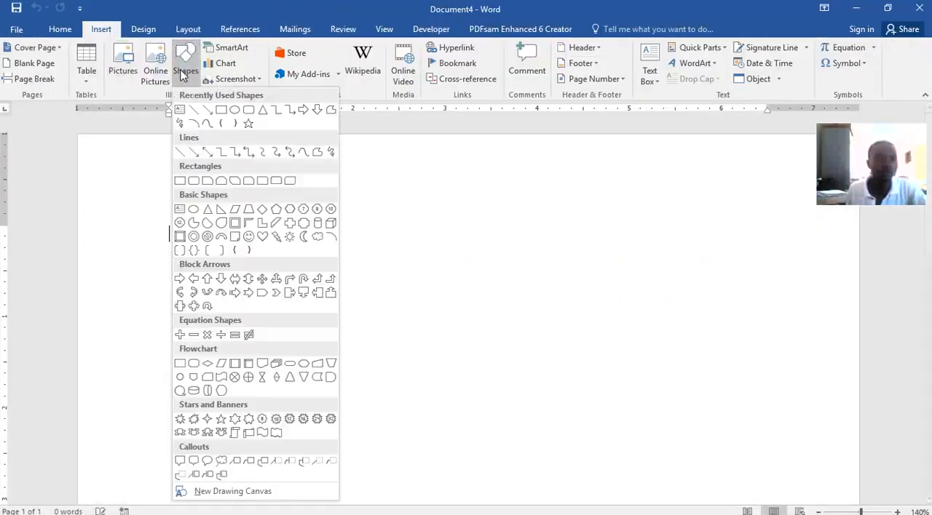
{"action": "left_click", "coordinate": [261, 111]}
{"action": "left_click_drag", "start_coordinate": [134, 157], "coordinate": [390, 320]}
{"action": "left_click_drag", "start_coordinate": [312, 281], "coordinate": [336, 325]}
{"action": "left_click_drag", "start_coordinate": [278, 179], "coordinate": [287, 416]}
{"action": "left_click_drag", "start_coordinate": [301, 333], "coordinate": [228, 259]}
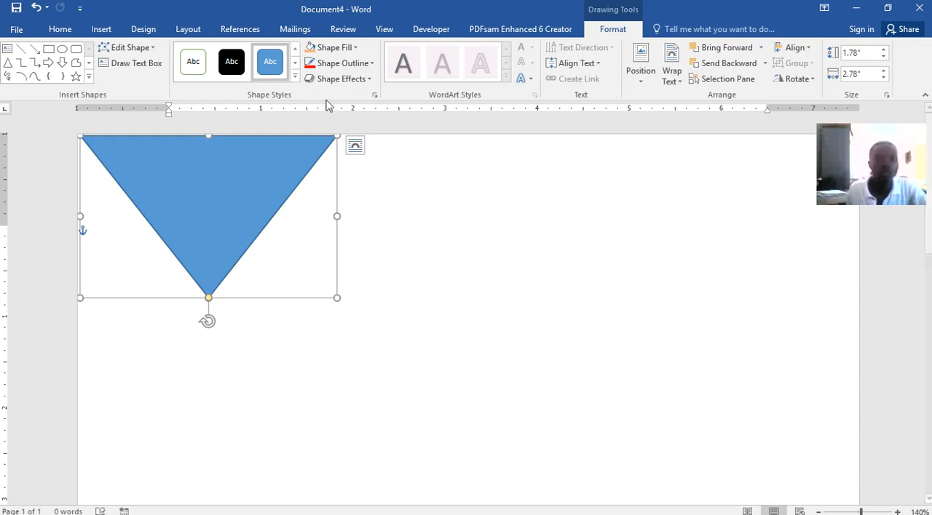
Fill the inverted triangle with light orange and give it a 6 pt light blue outline.
{"action": "left_click", "coordinate": [340, 48]}
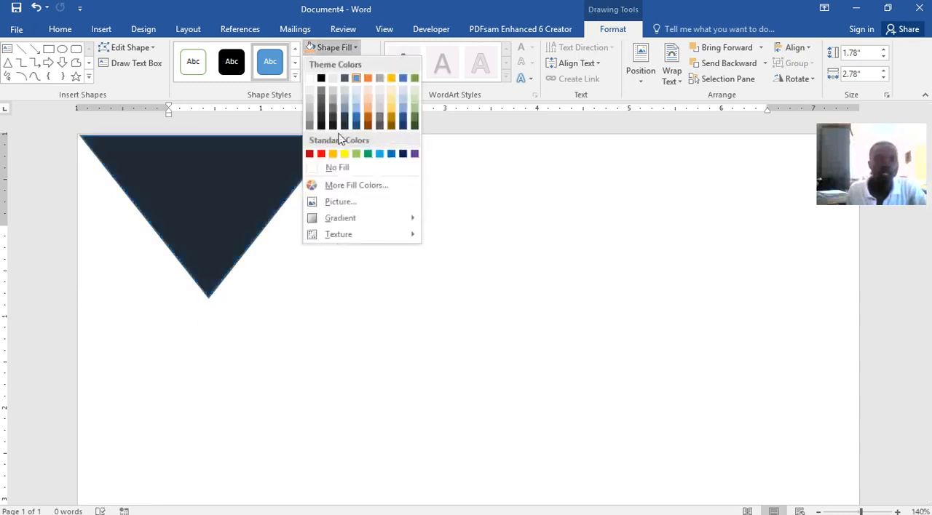
{"action": "left_click", "coordinate": [367, 97]}
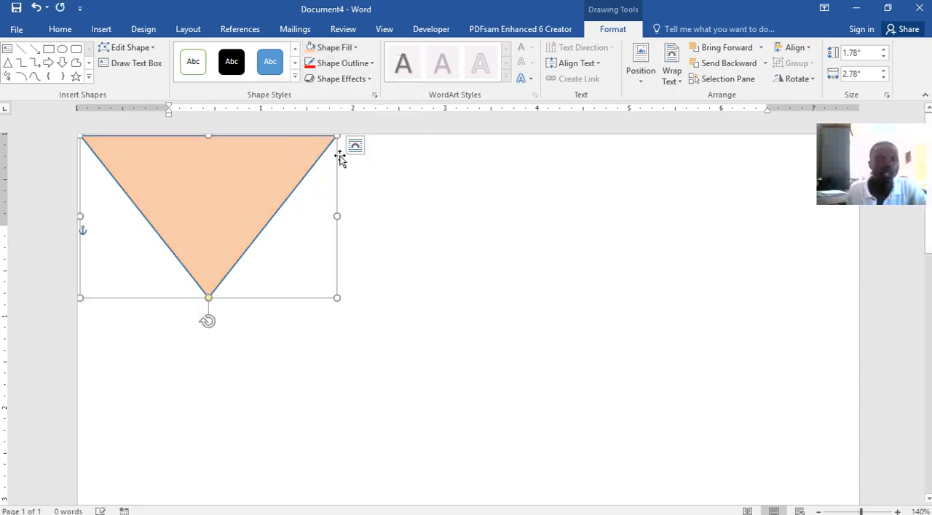
{"action": "left_click", "coordinate": [342, 63]}
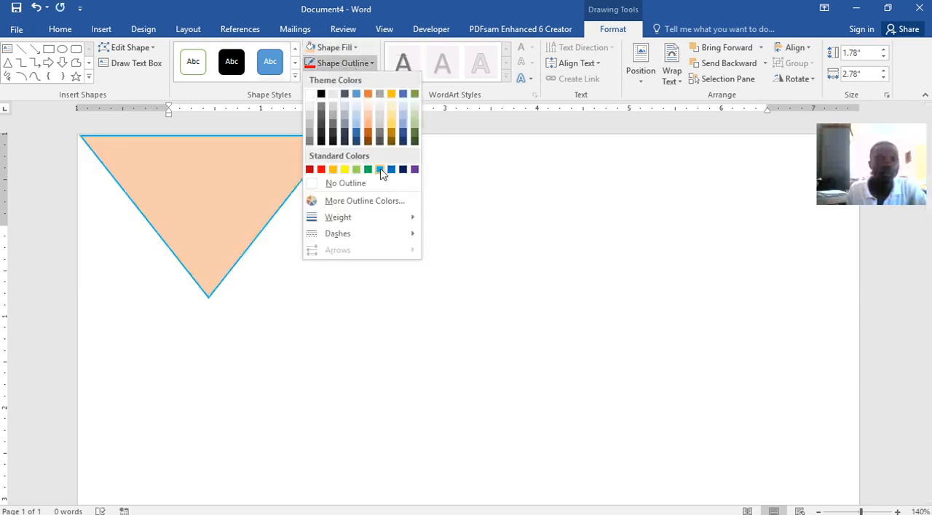
{"action": "left_click", "coordinate": [381, 172]}
{"action": "left_click", "coordinate": [334, 63]}
{"action": "mouse_move", "coordinate": [354, 217]}
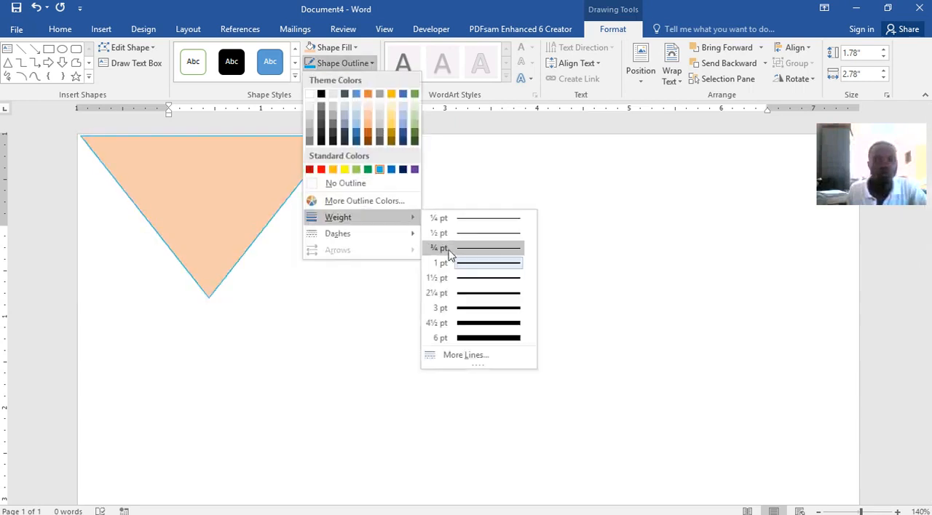
{"action": "left_click", "coordinate": [474, 339]}
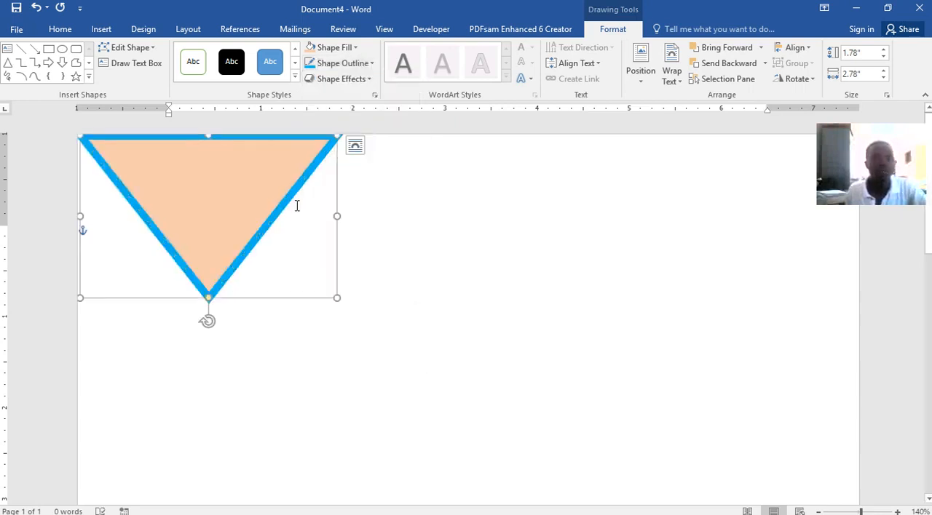
Bring up the On-Screen Keyboard, duplicate the triangle by copy and paste, and place the copy in the page's upper-right corner.
{"action": "mouse_move", "coordinate": [505, 513]}
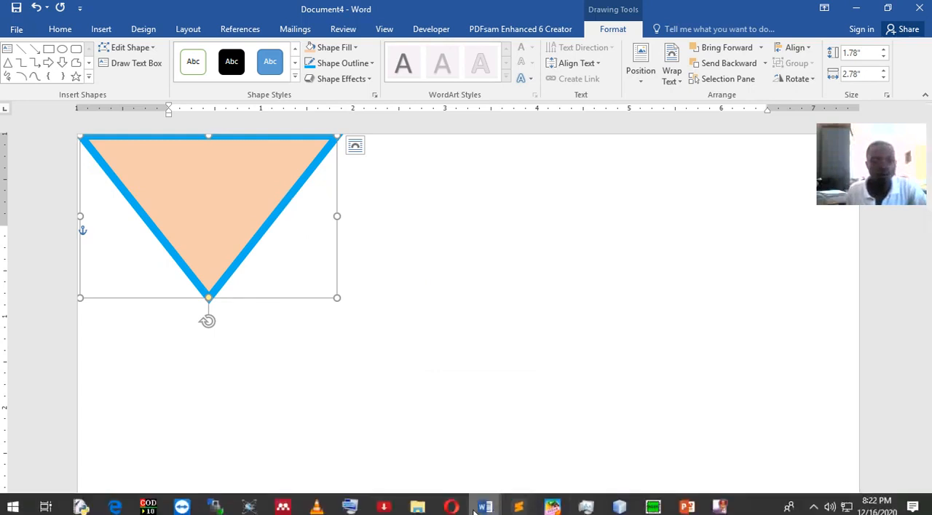
{"action": "left_click", "coordinate": [352, 508]}
{"action": "left_click", "coordinate": [583, 465]}
{"action": "left_click", "coordinate": [633, 453]}
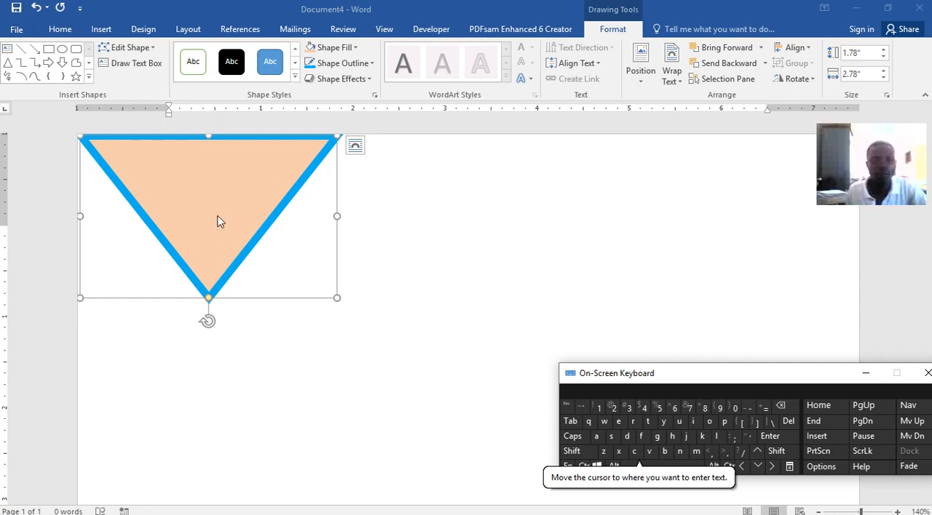
{"action": "left_click", "coordinate": [583, 465]}
{"action": "left_click", "coordinate": [648, 451]}
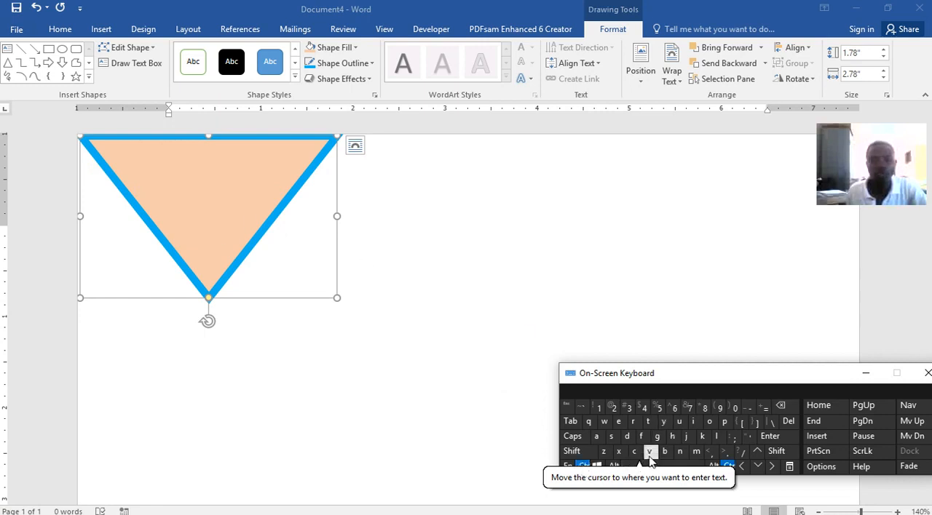
{"action": "left_click", "coordinate": [281, 223]}
{"action": "left_click_drag", "start_coordinate": [258, 208], "coordinate": [762, 197]}
{"action": "key", "text": "ctrl"}
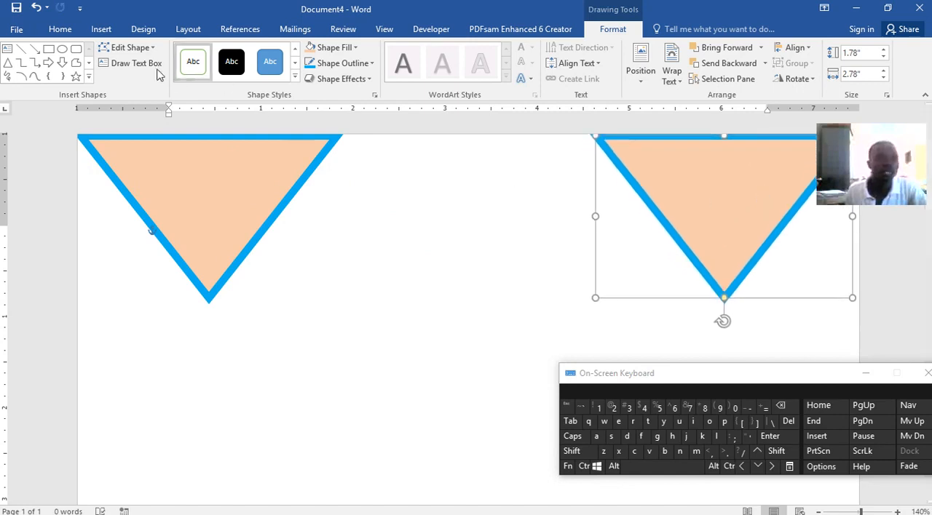
Draw a straight line from the bottom tip of the left triangle to the bottom tip of the right one.
{"action": "left_click", "coordinate": [48, 50]}
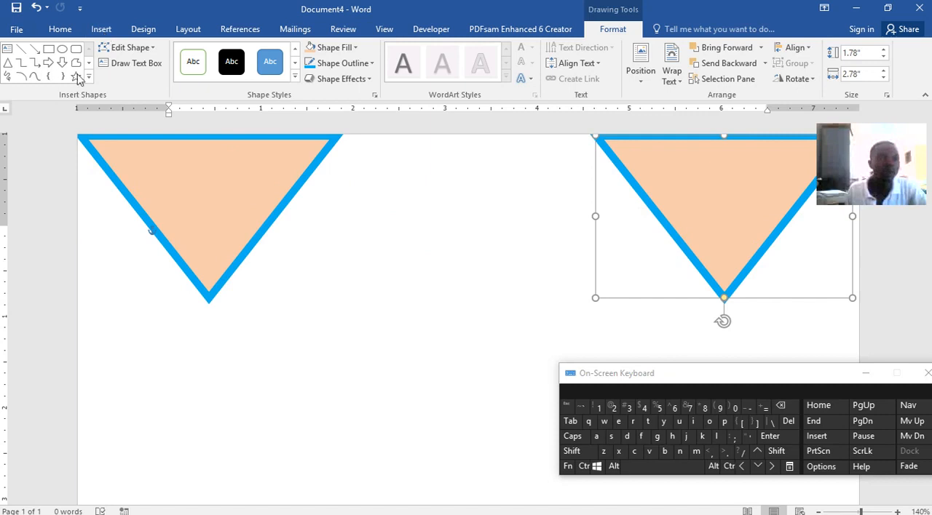
{"action": "left_click", "coordinate": [103, 30]}
{"action": "left_click", "coordinate": [185, 64]}
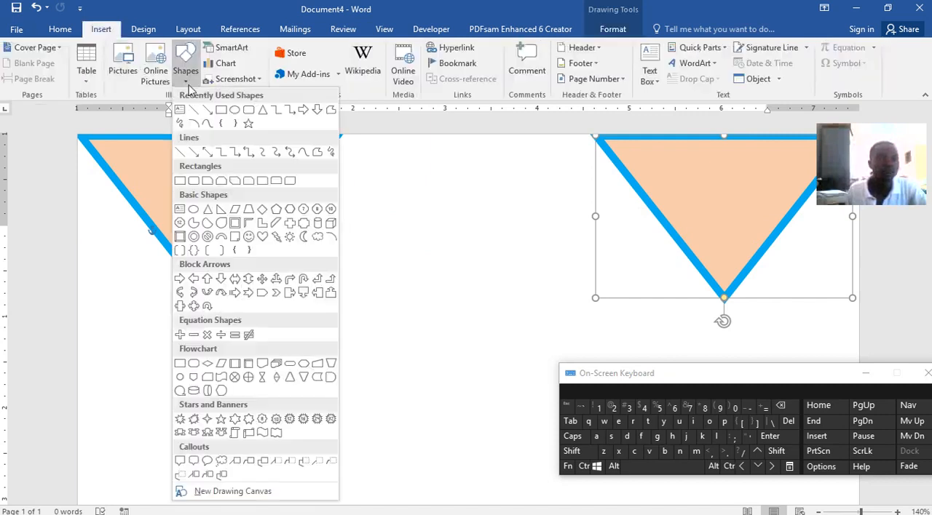
{"action": "left_click", "coordinate": [194, 109]}
{"action": "mouse_move", "coordinate": [208, 294]}
{"action": "left_mouse_down"}
{"action": "mouse_move", "coordinate": [424, 314]}
{"action": "mouse_move", "coordinate": [652, 314]}
{"action": "mouse_move", "coordinate": [724, 297]}
{"action": "left_mouse_up"}
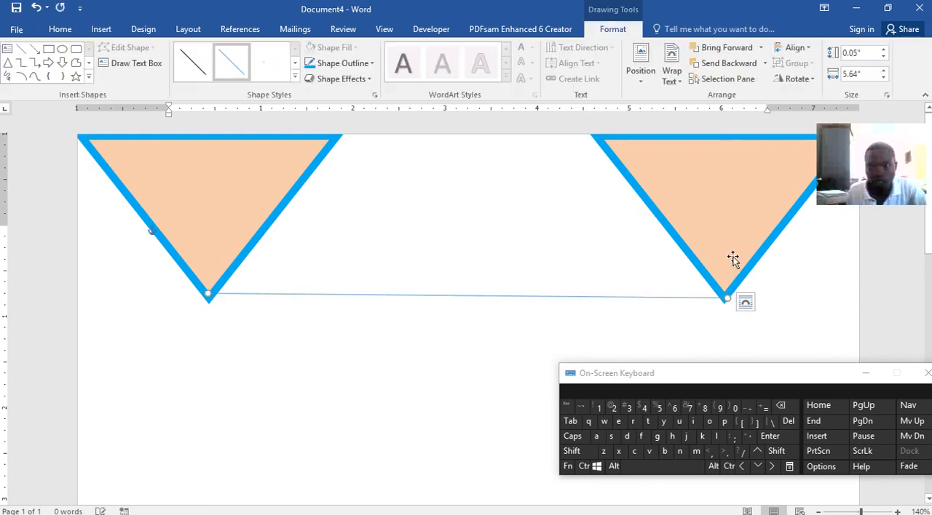
Nudge the right triangle slightly to the right and shift the connecting line down to just below both tips.
{"action": "left_click", "coordinate": [773, 467]}
{"action": "left_click", "coordinate": [774, 468]}
{"action": "left_click", "coordinate": [774, 468]}
{"action": "left_click", "coordinate": [774, 468]}
{"action": "left_click", "coordinate": [774, 467]}
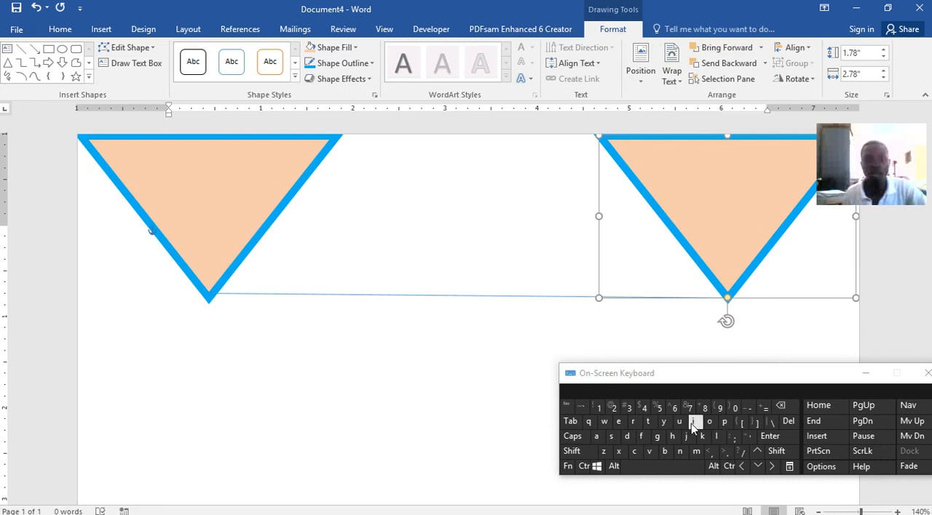
{"action": "left_click_drag", "start_coordinate": [437, 299], "coordinate": [438, 304]}
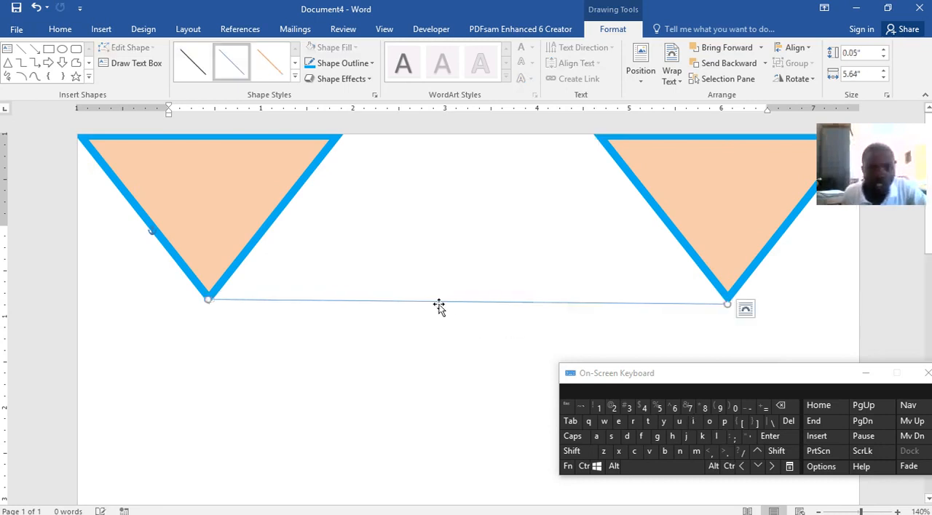
Set the connecting line's weight to 6 pt and nudge it into line with the triangle tips.
{"action": "left_click", "coordinate": [357, 64]}
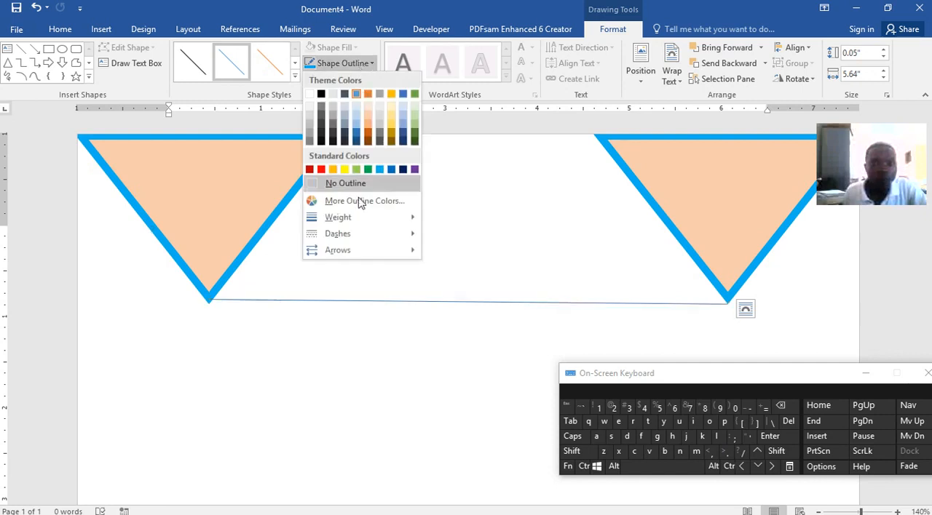
{"action": "mouse_move", "coordinate": [350, 217]}
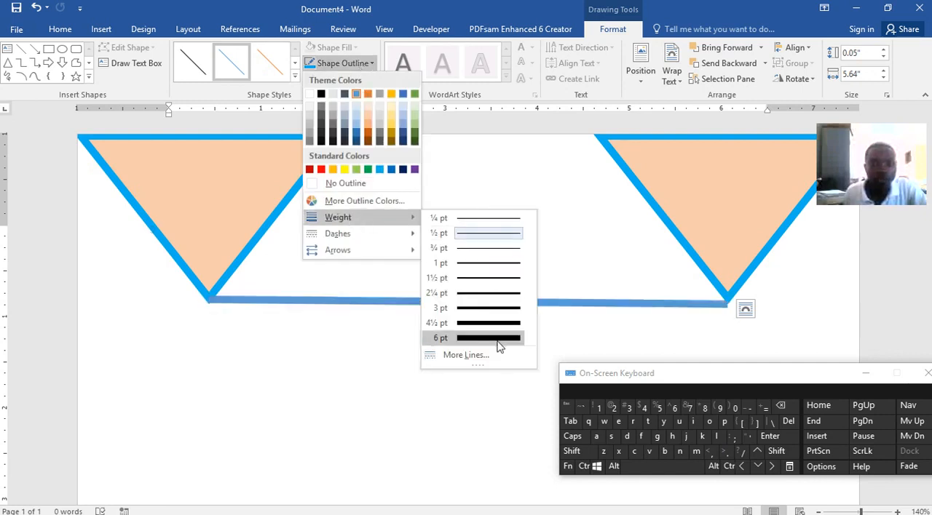
{"action": "left_click", "coordinate": [499, 341]}
{"action": "mouse_move", "coordinate": [555, 302]}
{"action": "left_mouse_down"}
{"action": "mouse_move", "coordinate": [555, 290]}
{"action": "mouse_move", "coordinate": [555, 298]}
{"action": "left_mouse_up"}
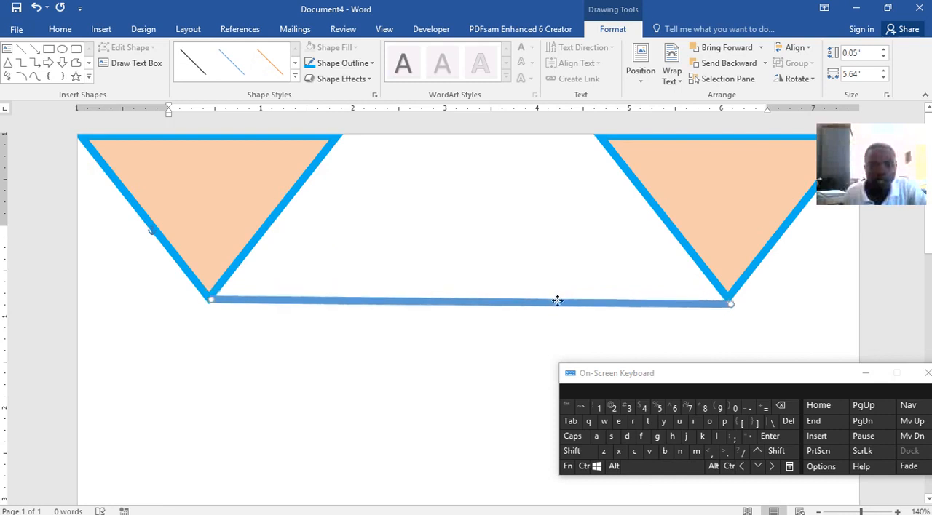
Enter the heading CHINHOYI UNIVERSITY OF TECHNOLOGY in the page body and center it between the triangles.
{"action": "left_click", "coordinate": [487, 268]}
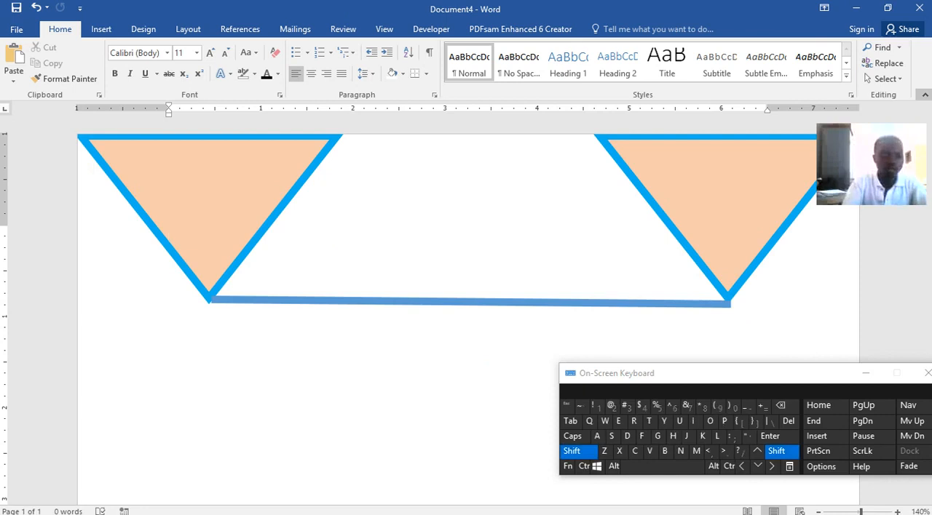
{"action": "type", "text": "AB"}
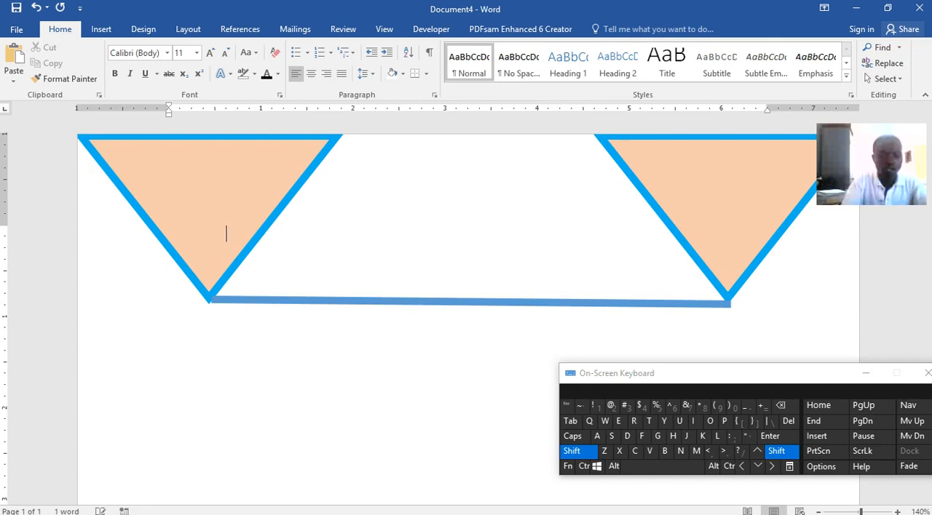
{"action": "type", "text": "A"}
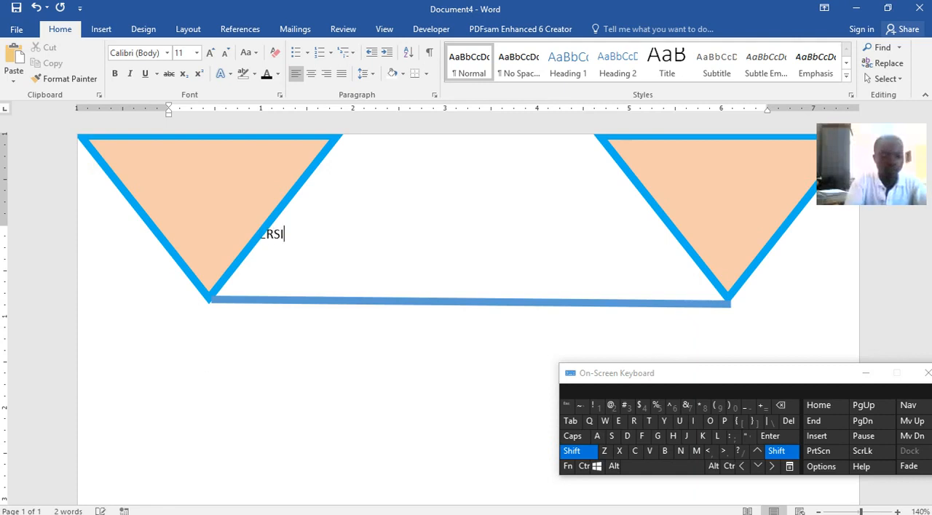
{"action": "key", "text": "BackSpace"}
{"action": "key", "text": "shift"}
{"action": "type", "text": "Y OF TECHNOLOGY"}
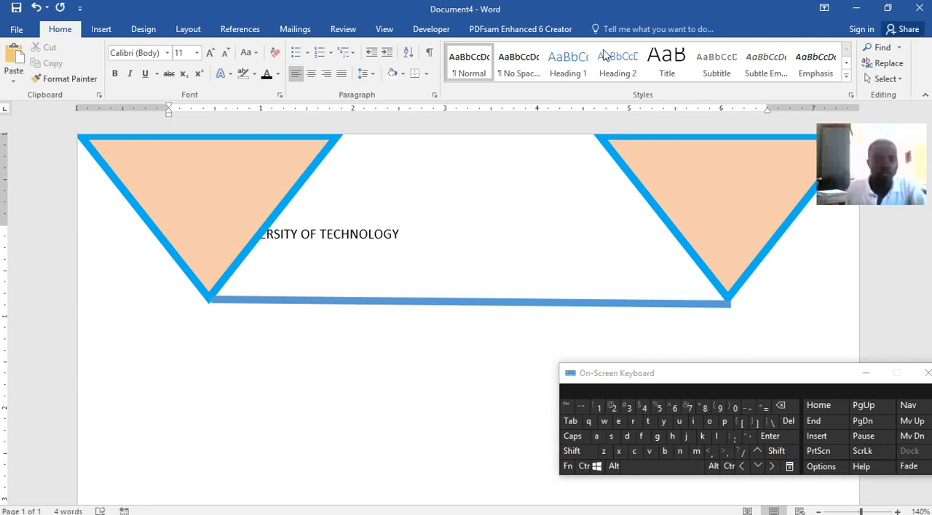
{"action": "left_click", "coordinate": [311, 75]}
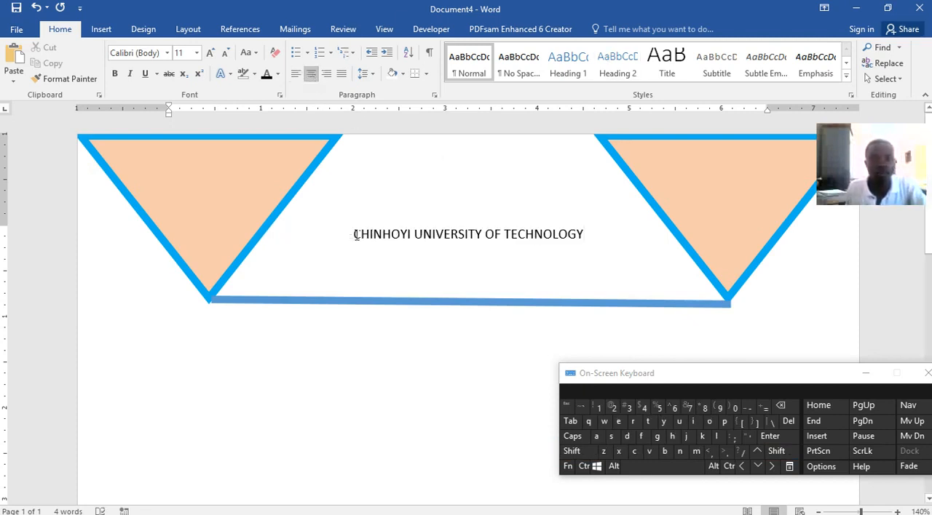
Shrink the left triangle, then raise the thick line to just beneath the heading and level it from the triangle's tip.
{"action": "left_click", "coordinate": [264, 241]}
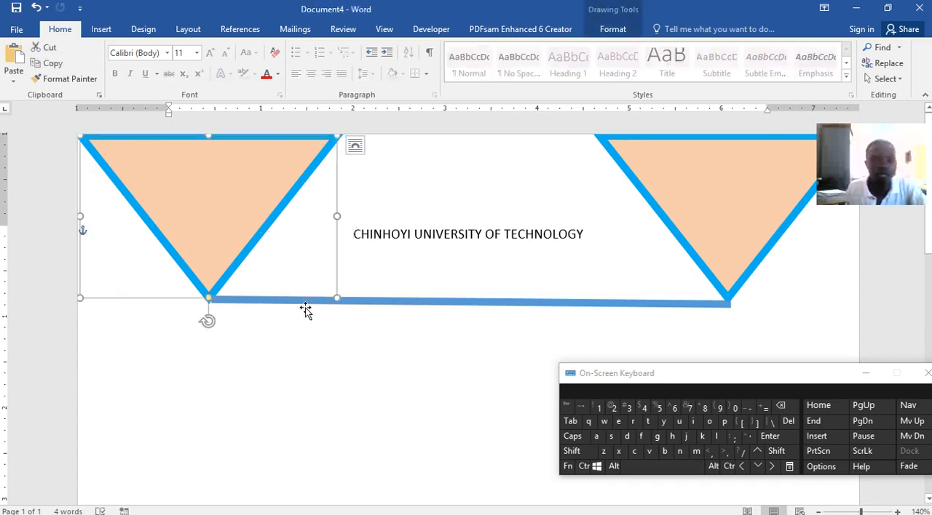
{"action": "left_click_drag", "start_coordinate": [336, 298], "coordinate": [287, 240]}
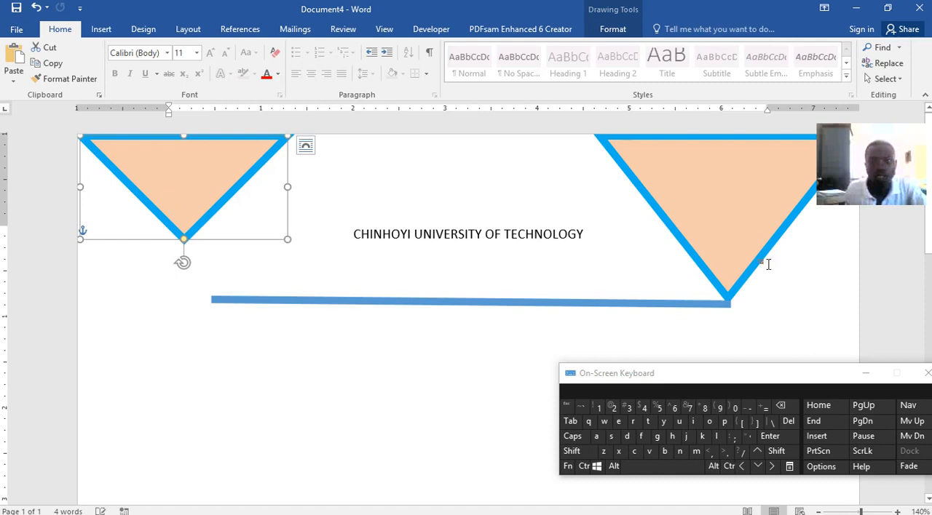
{"action": "left_click", "coordinate": [734, 278]}
{"action": "left_click_drag", "start_coordinate": [541, 304], "coordinate": [520, 247]}
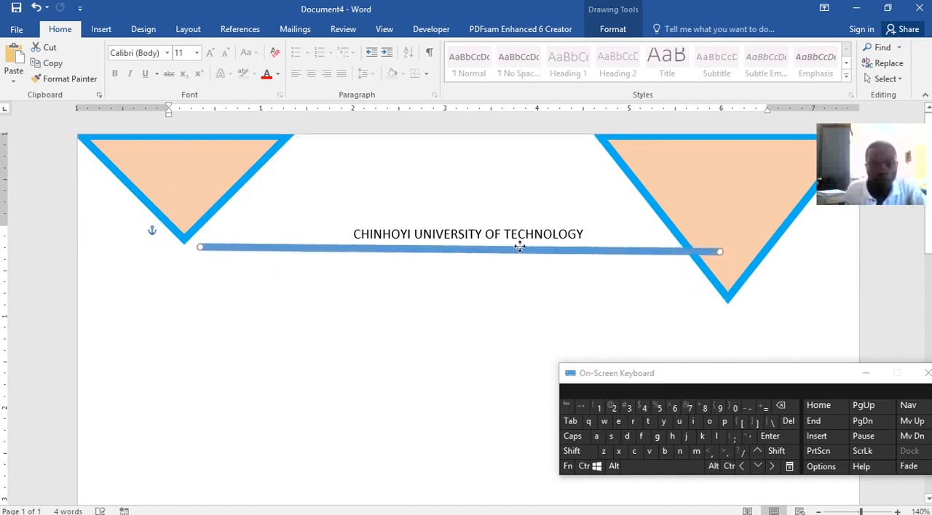
{"action": "left_click_drag", "start_coordinate": [202, 248], "coordinate": [184, 251]}
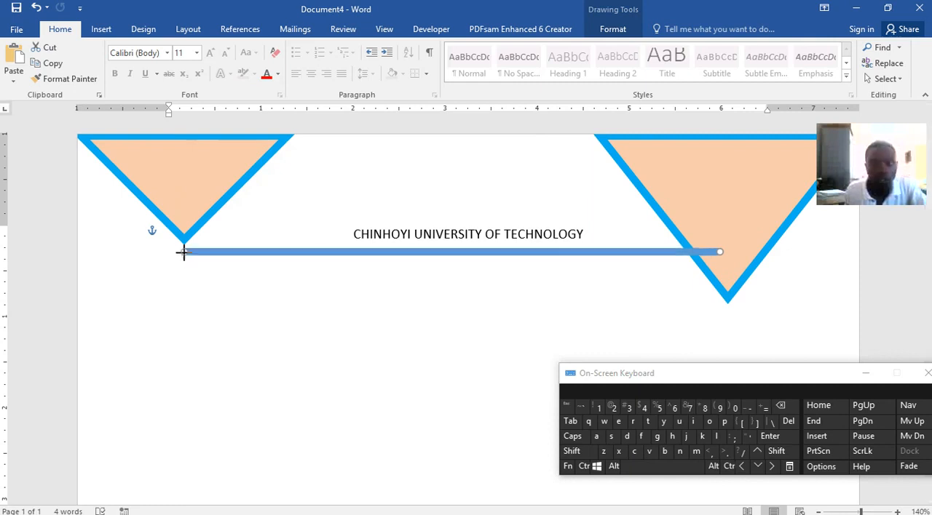
Shrink the right triangle to the line's level and extend the left triangle so its tip meets the line.
{"action": "left_click", "coordinate": [733, 295]}
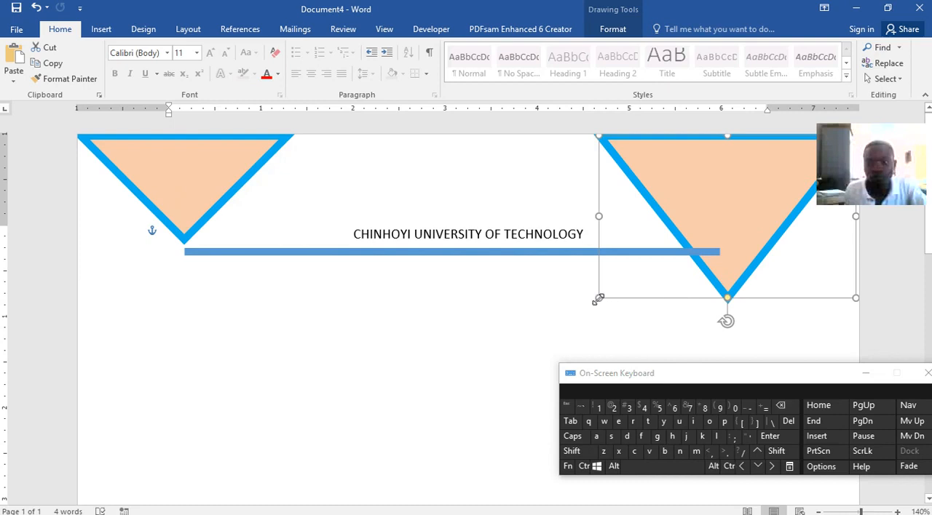
{"action": "left_click_drag", "start_coordinate": [602, 290], "coordinate": [621, 252]}
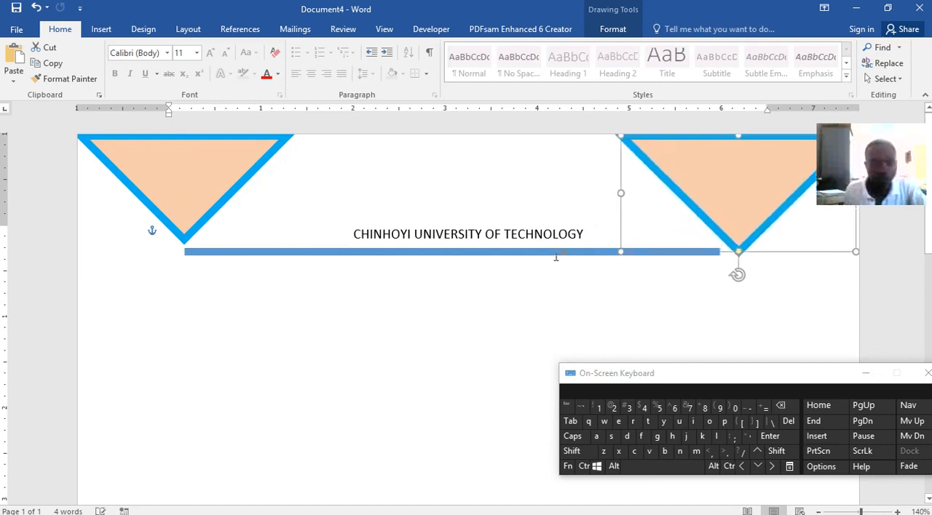
{"action": "left_click", "coordinate": [187, 233]}
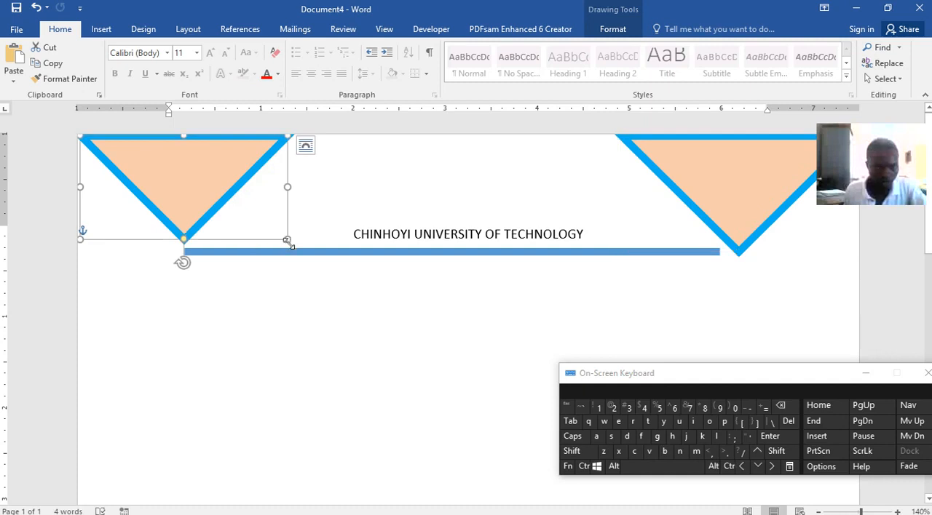
{"action": "left_click_drag", "start_coordinate": [289, 240], "coordinate": [292, 251]}
{"action": "left_click", "coordinate": [336, 260]}
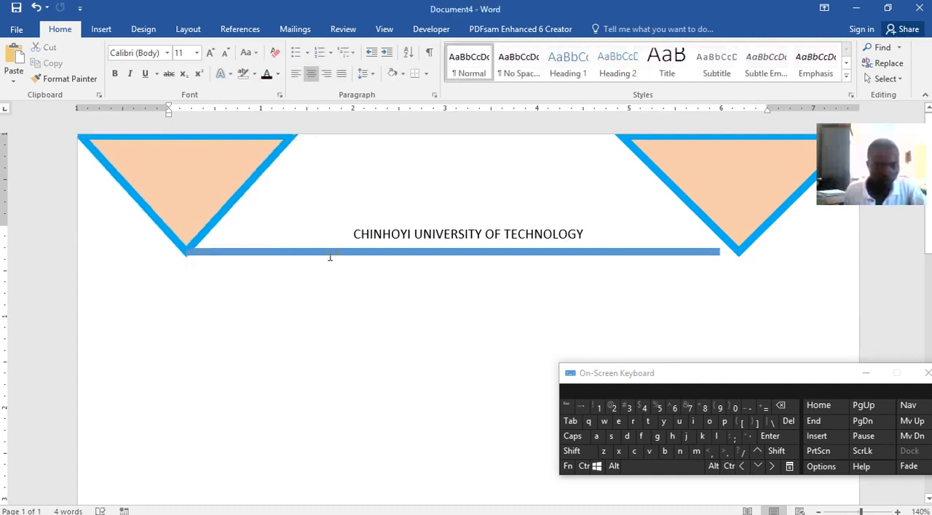
{"action": "left_click", "coordinate": [330, 252]}
{"action": "mouse_move", "coordinate": [582, 232]}
{"action": "left_mouse_down"}
{"action": "mouse_move", "coordinate": [376, 223]}
{"action": "mouse_move", "coordinate": [585, 243]}
{"action": "left_mouse_up"}
{"action": "left_click", "coordinate": [369, 235]}
{"action": "left_click_drag", "start_coordinate": [582, 234], "coordinate": [357, 230]}
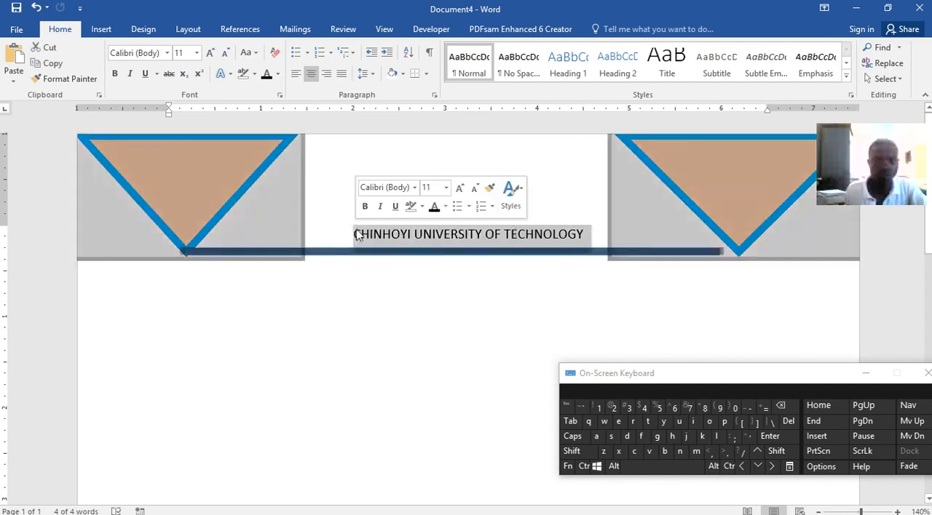
Select only the heading's characters, excluding the paragraph mark and anchored shapes, and apply a gray text effect.
{"action": "left_click", "coordinate": [357, 230]}
{"action": "key", "text": "shift"}
{"action": "key", "text": "shift"}
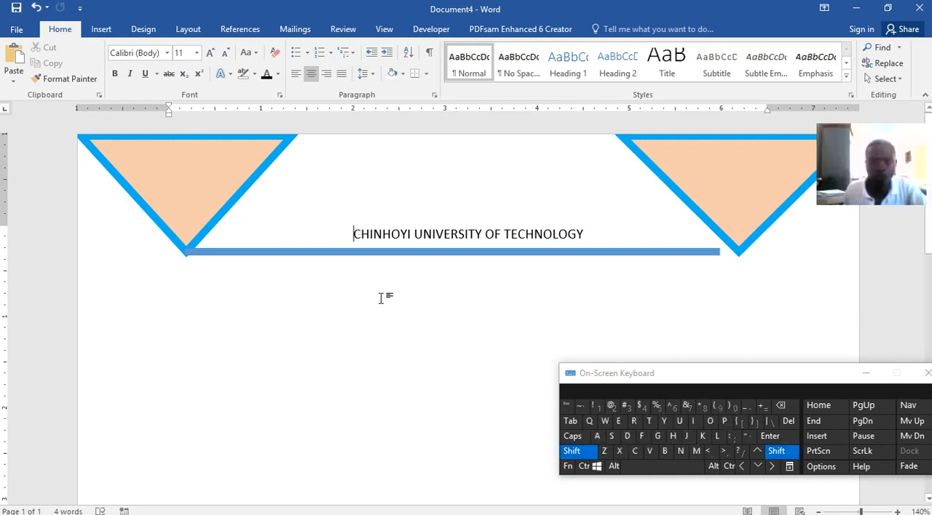
{"action": "left_click", "coordinate": [772, 466]}
{"action": "left_click", "coordinate": [772, 466]}
{"action": "left_click", "coordinate": [772, 466]}
{"action": "left_click", "coordinate": [772, 466]}
{"action": "left_click", "coordinate": [772, 466]}
{"action": "left_click", "coordinate": [772, 466]}
{"action": "left_click", "coordinate": [772, 465]}
{"action": "left_click", "coordinate": [772, 466]}
{"action": "left_click", "coordinate": [772, 465]}
{"action": "left_click", "coordinate": [772, 465]}
{"action": "left_click", "coordinate": [772, 465]}
{"action": "left_click", "coordinate": [772, 466]}
{"action": "left_click", "coordinate": [772, 466]}
{"action": "left_click", "coordinate": [773, 466]}
{"action": "left_click", "coordinate": [772, 466]}
{"action": "left_click", "coordinate": [773, 466]}
{"action": "left_click", "coordinate": [773, 466]}
{"action": "left_click", "coordinate": [773, 466]}
{"action": "left_click", "coordinate": [772, 466]}
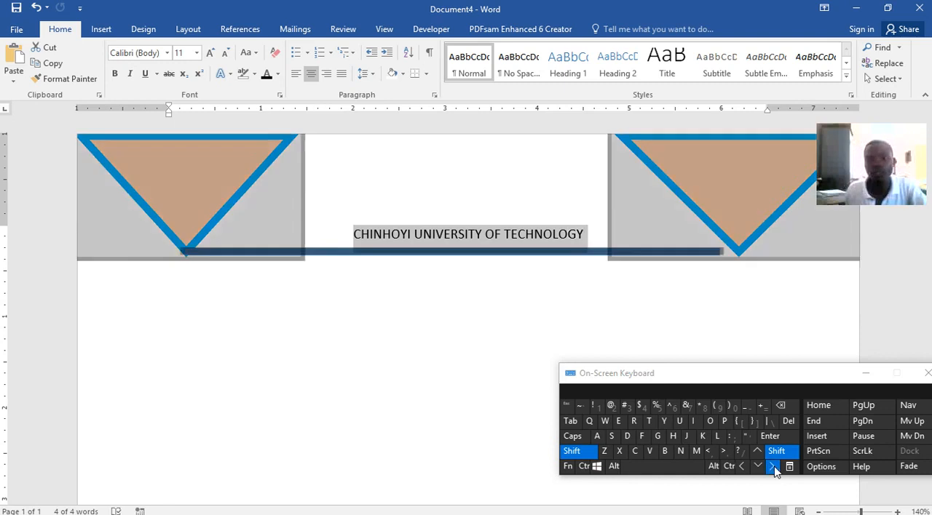
{"action": "left_click", "coordinate": [741, 467]}
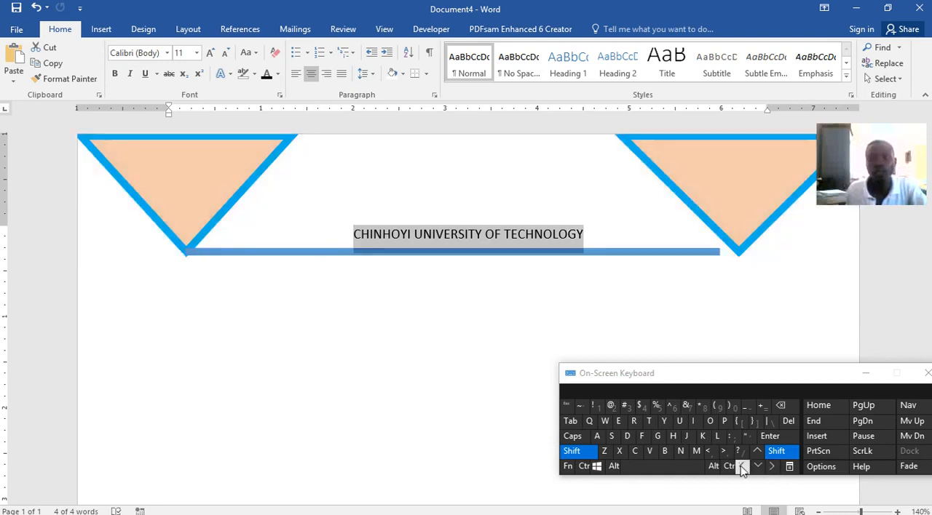
{"action": "left_click", "coordinate": [221, 74]}
{"action": "left_click", "coordinate": [238, 138]}
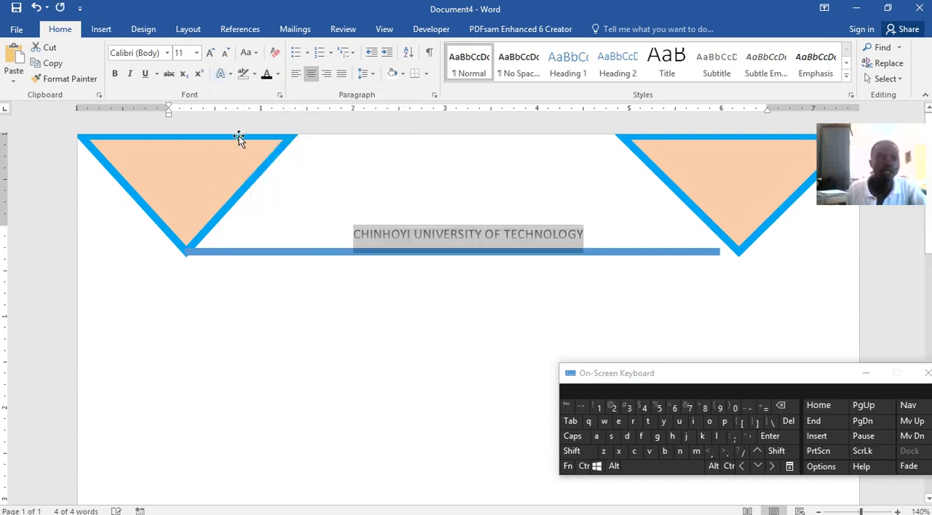
Format the heading as 18 pt bold with the text effect Fill - Blue, Accent 1, Outline - Background 1, Hard Shadow - Accent 1.
{"action": "left_click", "coordinate": [195, 56]}
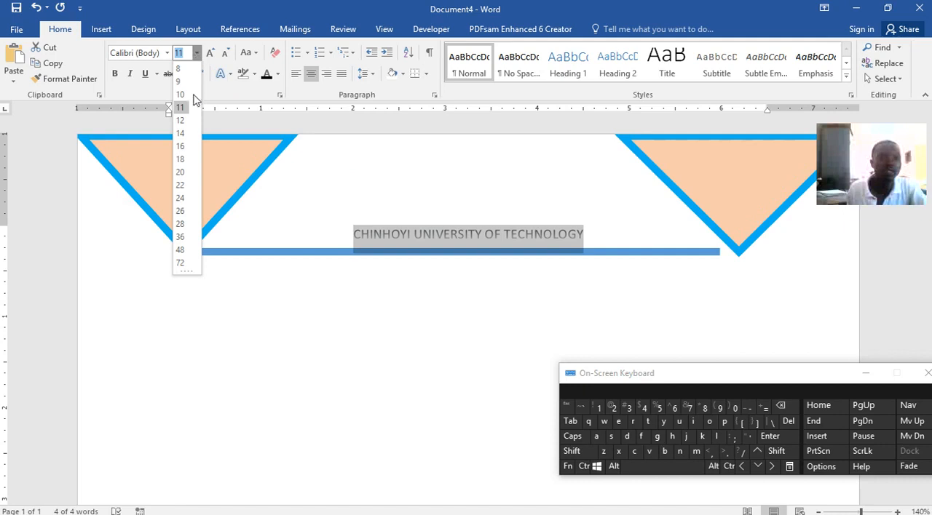
{"action": "left_click", "coordinate": [179, 159]}
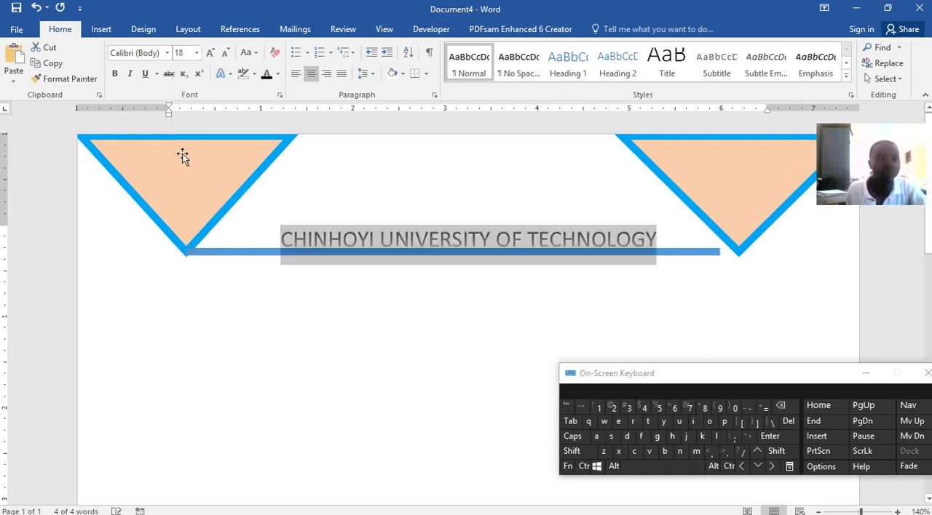
{"action": "left_click", "coordinate": [114, 74]}
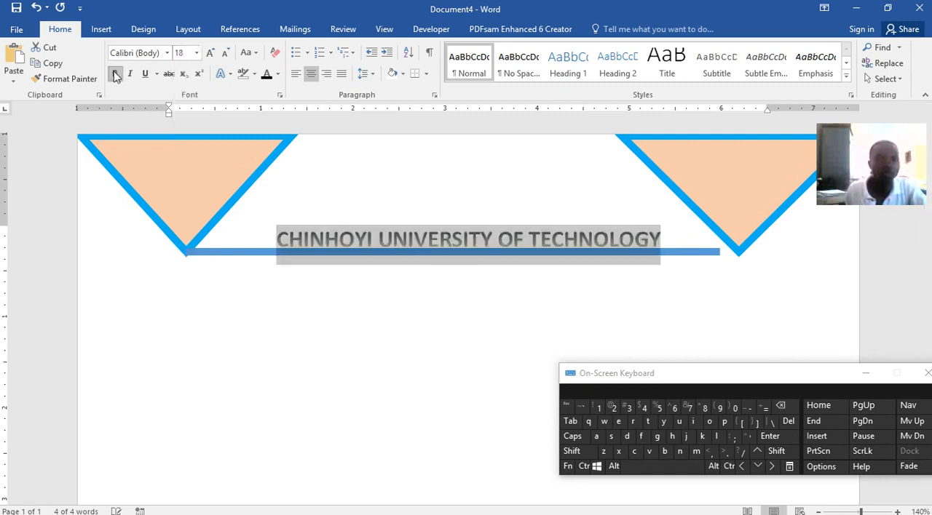
{"action": "left_click", "coordinate": [230, 75]}
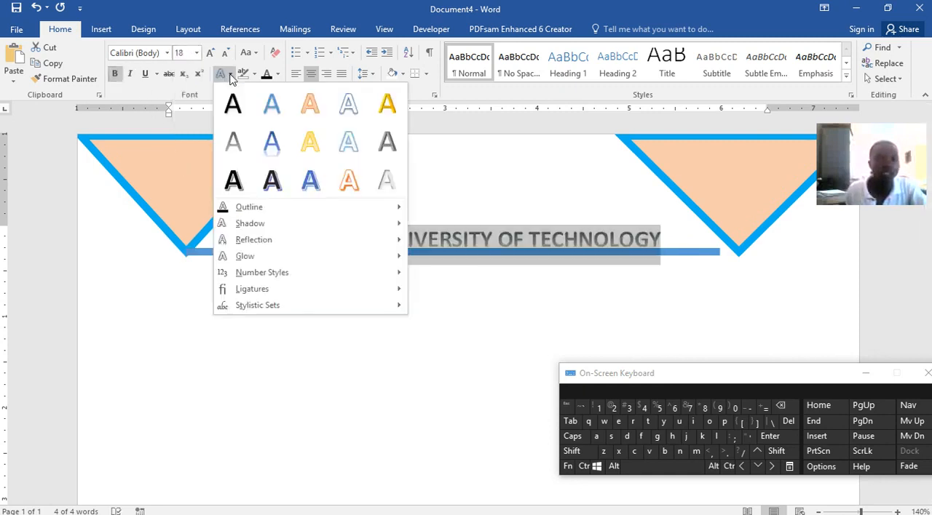
{"action": "left_click", "coordinate": [304, 182]}
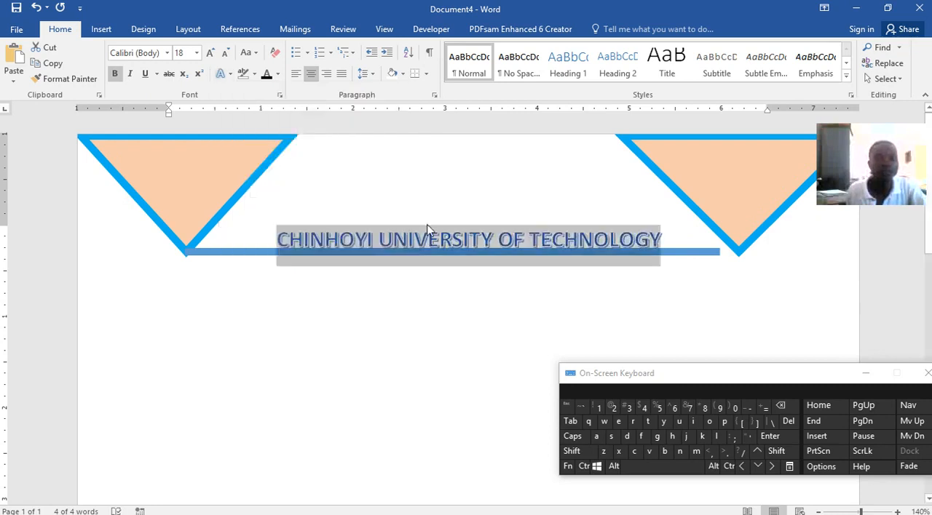
Nudge the thick line down slightly below the heading and extend its right end to the right triangle's tip.
{"action": "left_click", "coordinate": [244, 250]}
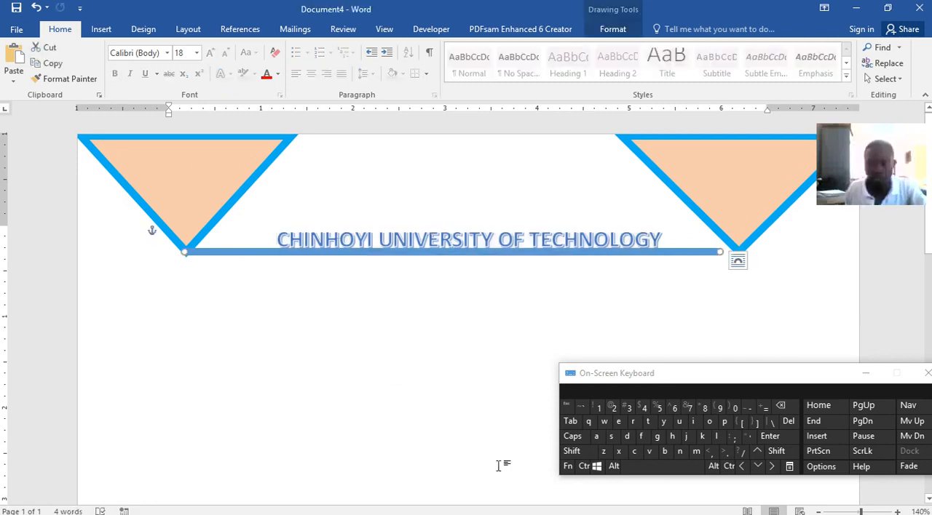
{"action": "left_click", "coordinate": [757, 467]}
{"action": "left_click", "coordinate": [756, 466]}
{"action": "left_click", "coordinate": [757, 467]}
{"action": "left_click_drag", "start_coordinate": [717, 255], "coordinate": [740, 254]}
{"action": "left_click", "coordinate": [684, 262]}
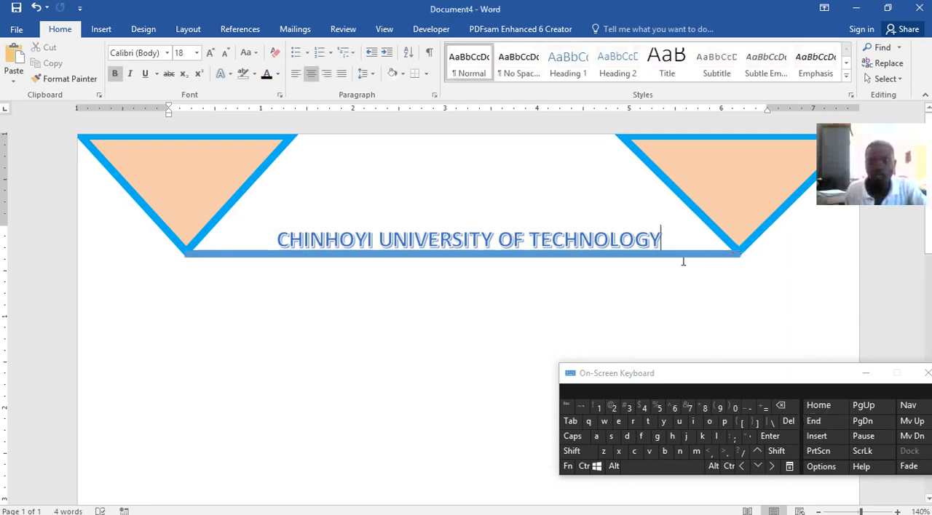
Recolor the connecting line's outline to the standard light blue of the triangles and nudge it slightly upward.
{"action": "left_click", "coordinate": [679, 253]}
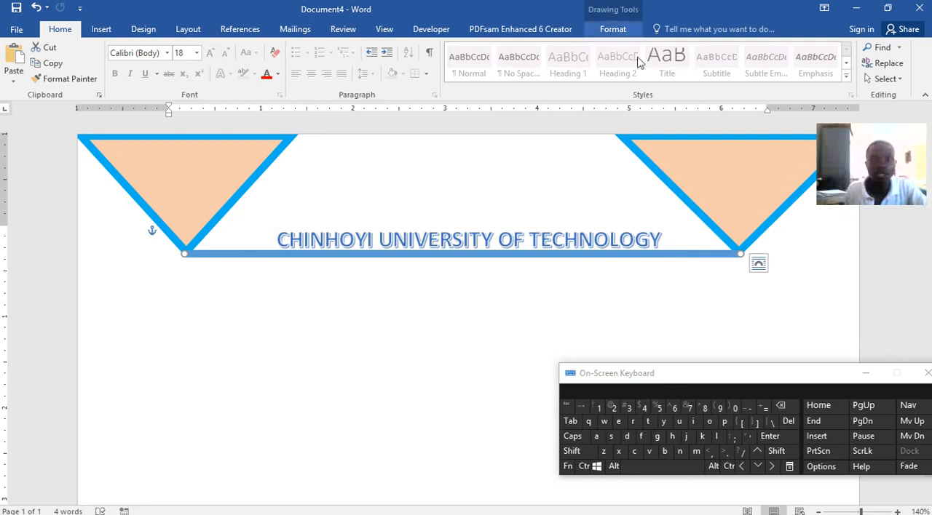
{"action": "left_click", "coordinate": [618, 30]}
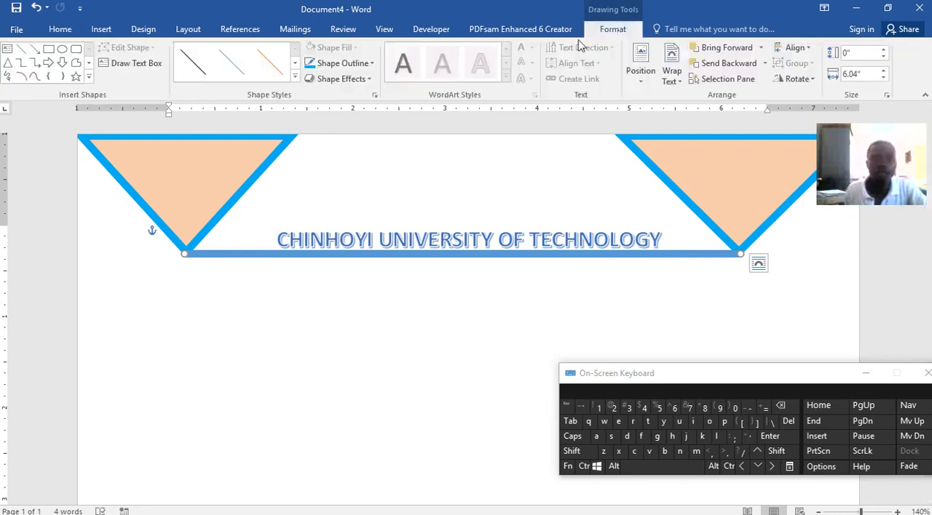
{"action": "left_click", "coordinate": [368, 64]}
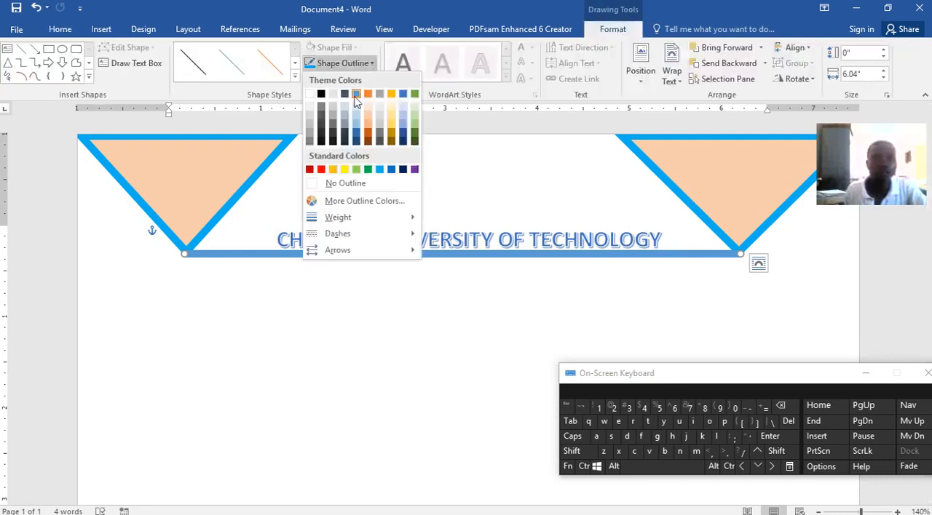
{"action": "left_click", "coordinate": [380, 170]}
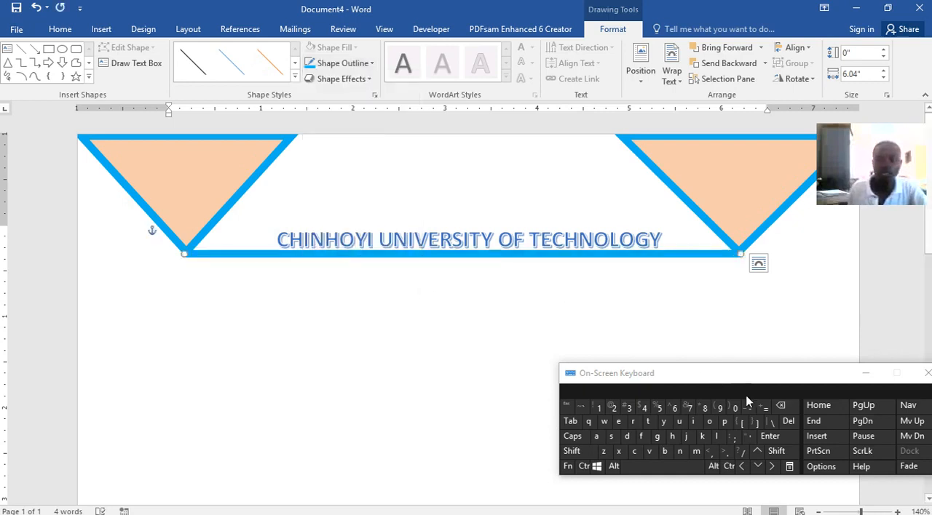
{"action": "left_click", "coordinate": [757, 451]}
{"action": "left_click", "coordinate": [756, 451]}
{"action": "left_click", "coordinate": [757, 466]}
{"action": "left_click", "coordinate": [424, 296]}
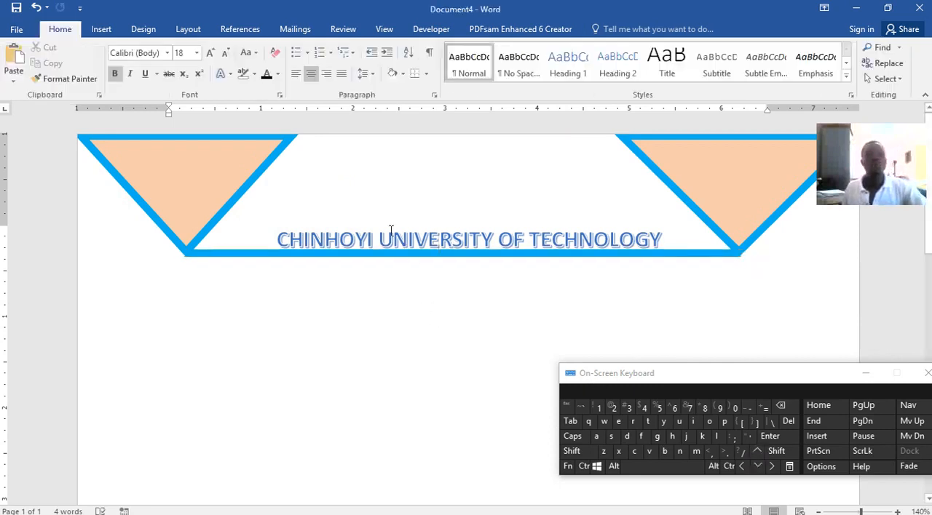
View the finished letterhead in Word lecture.docx for reference and return to Document4.
{"action": "mouse_move", "coordinate": [613, 509]}
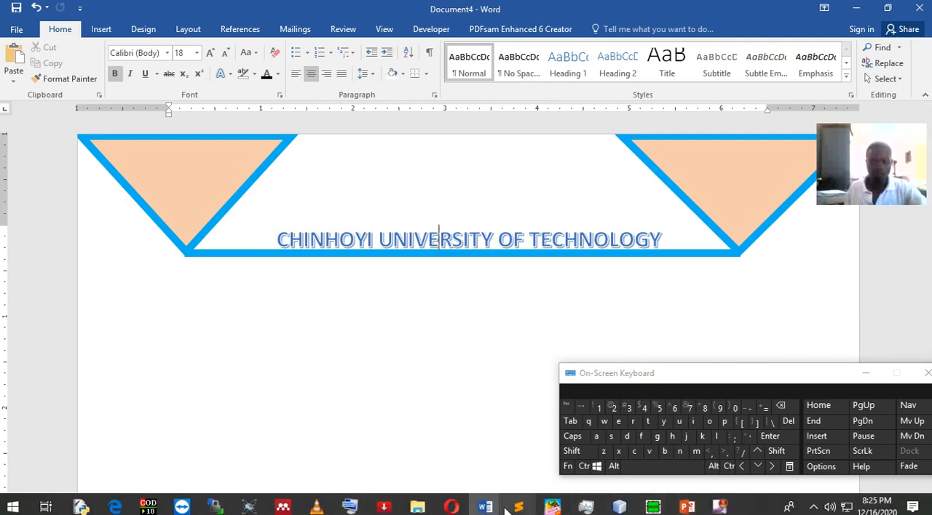
{"action": "mouse_move", "coordinate": [484, 507]}
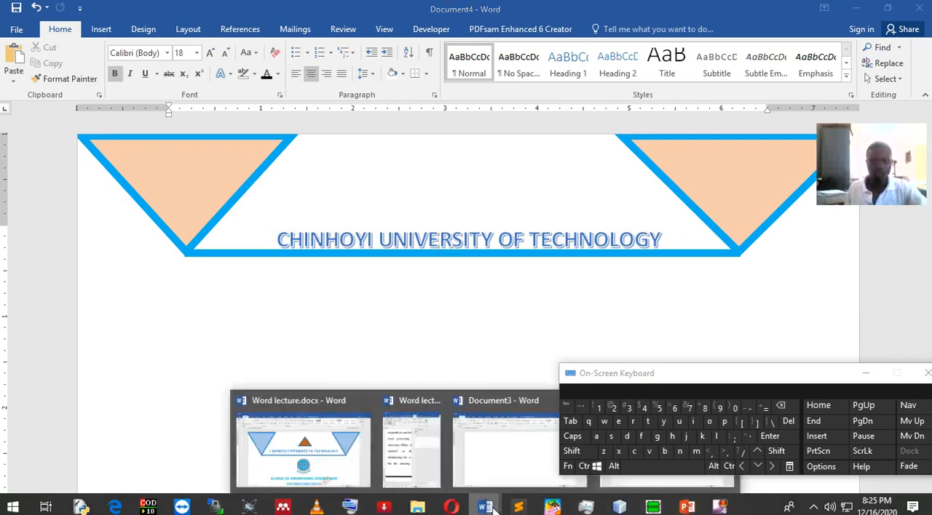
{"action": "left_click", "coordinate": [351, 441]}
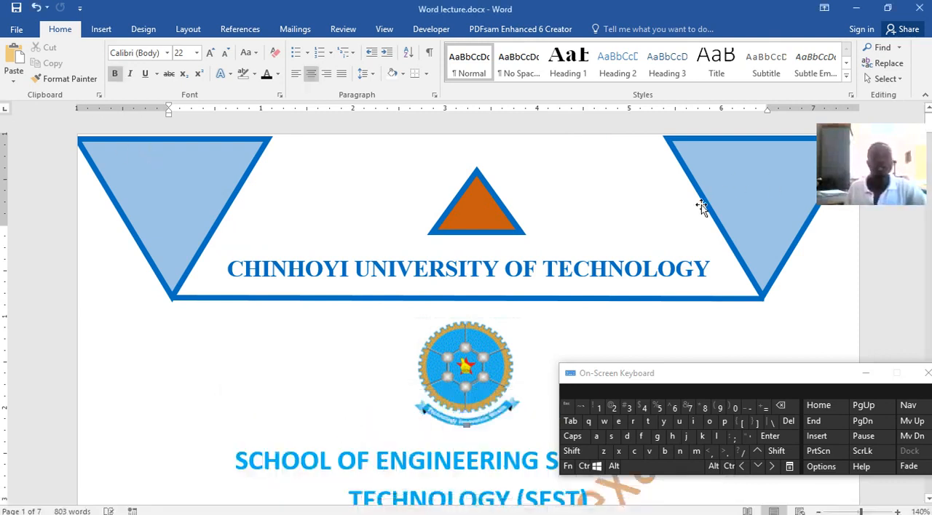
{"action": "left_click", "coordinate": [856, 9]}
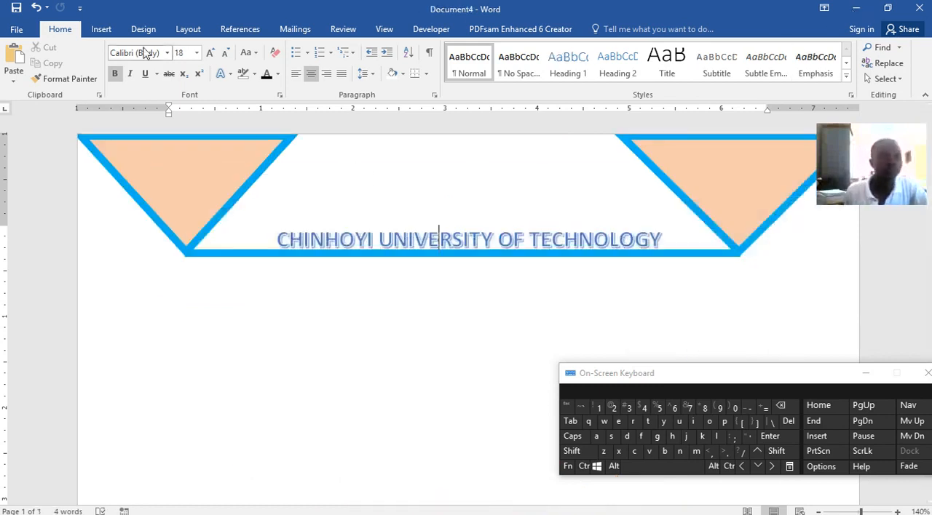
Draw an oval about 1.37" wide and 0.75" high above the heading and place it between the two triangles.
{"action": "left_click", "coordinate": [101, 29]}
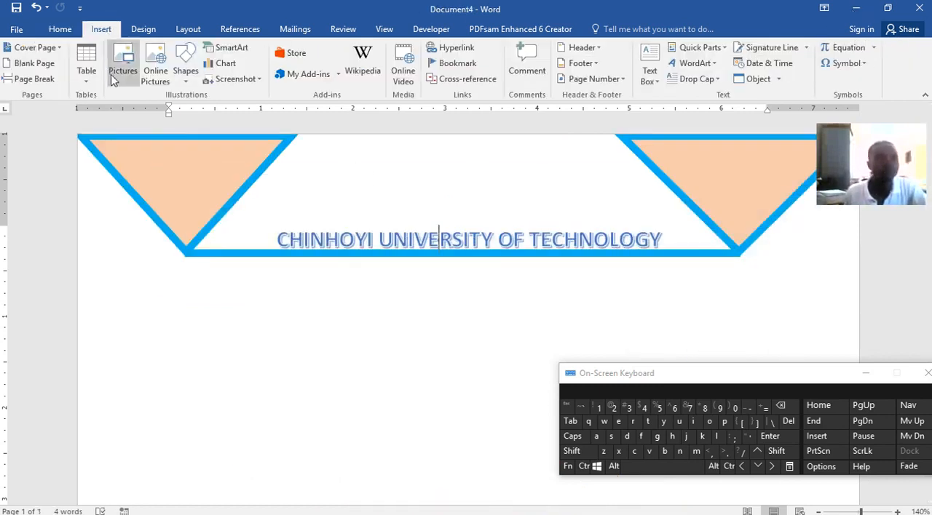
{"action": "left_click", "coordinate": [186, 70]}
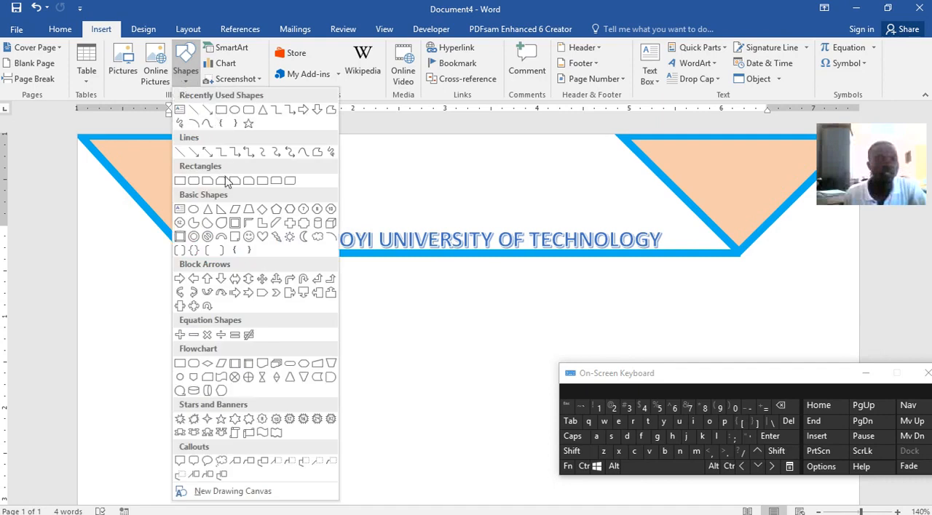
{"action": "left_click", "coordinate": [247, 111]}
{"action": "left_click_drag", "start_coordinate": [400, 163], "coordinate": [530, 235]}
{"action": "left_click_drag", "start_coordinate": [486, 182], "coordinate": [478, 167]}
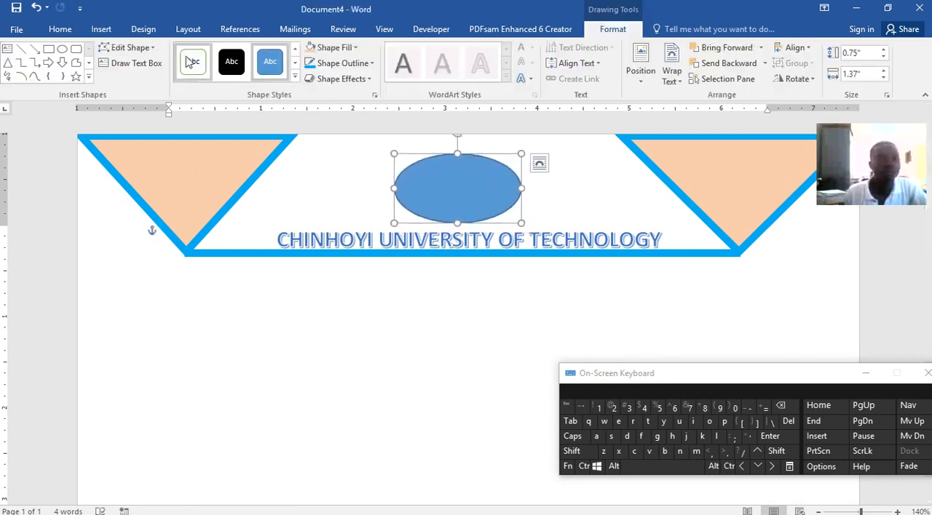
Draw an eye oval about 0.29" by 0.22" inside the large oval's left half and place a level copy in its right half.
{"action": "left_click", "coordinate": [62, 48]}
{"action": "left_click_drag", "start_coordinate": [413, 172], "coordinate": [439, 192]}
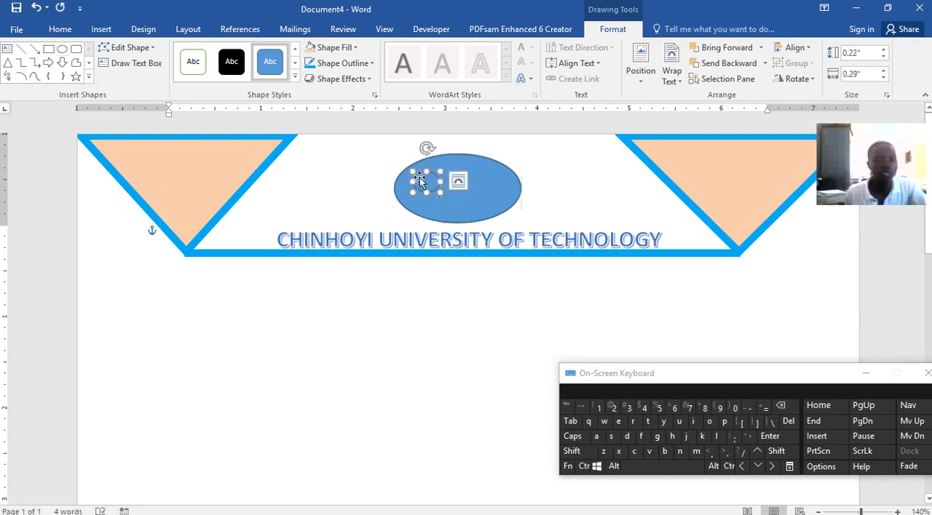
{"action": "left_click", "coordinate": [583, 465]}
{"action": "left_click", "coordinate": [633, 451]}
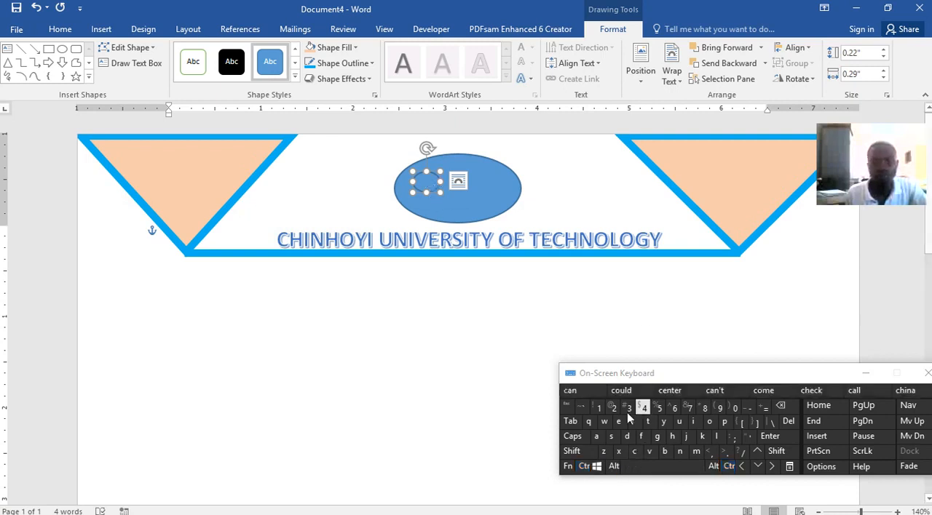
{"action": "left_click", "coordinate": [583, 466]}
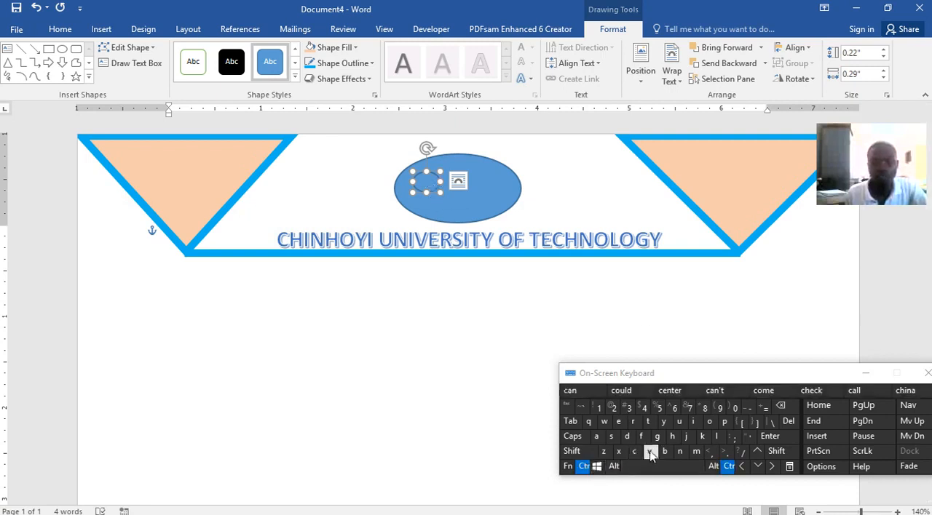
{"action": "left_click", "coordinate": [650, 452]}
{"action": "left_click_drag", "start_coordinate": [440, 197], "coordinate": [492, 180]}
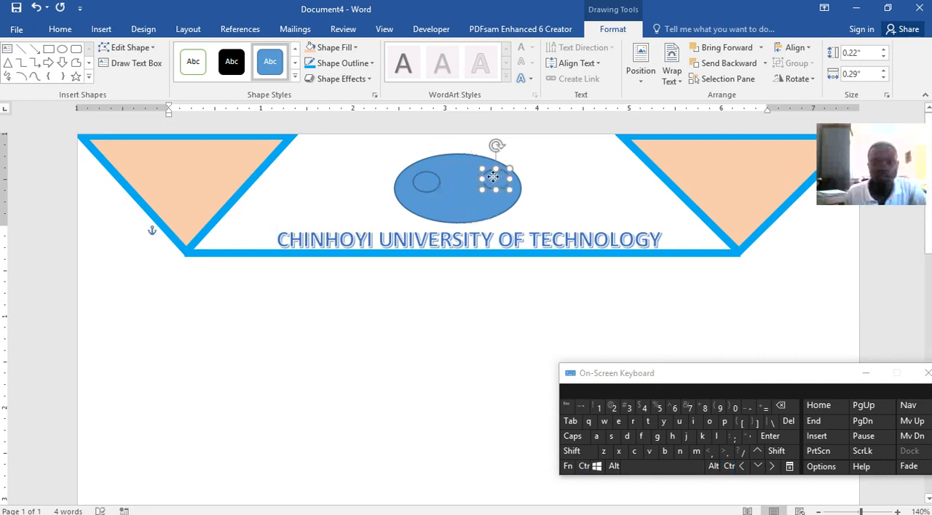
{"action": "left_click", "coordinate": [426, 182]}
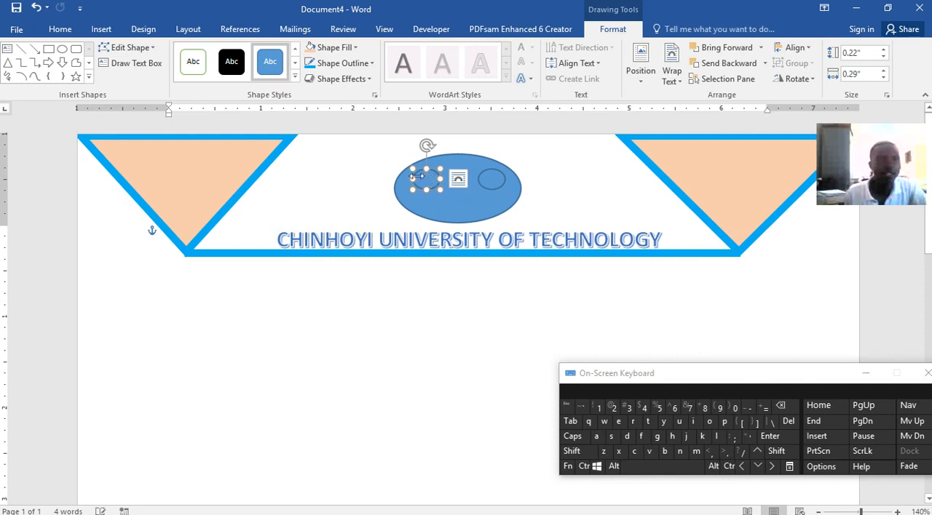
Draw a tiny nostril oval about 0.08" by 0.05" below the eyes and place a copy level beside it.
{"action": "left_click", "coordinate": [63, 51]}
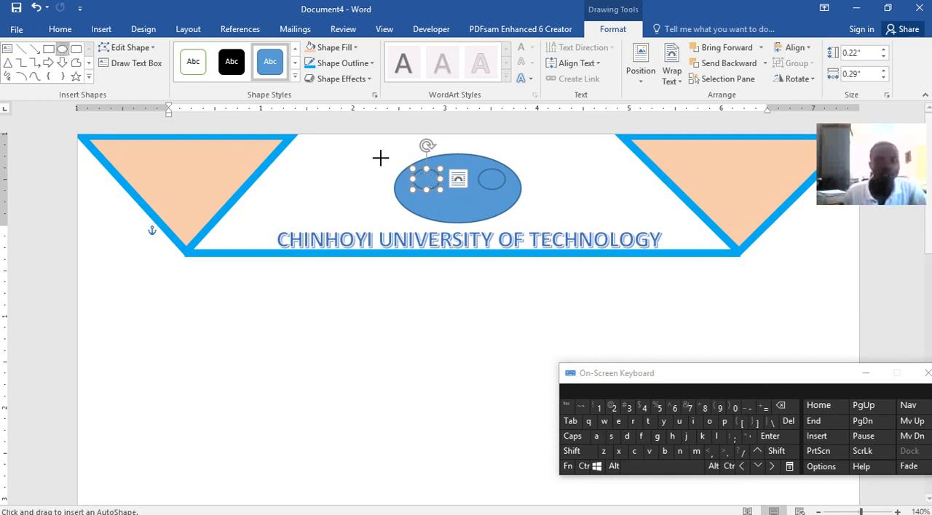
{"action": "left_click_drag", "start_coordinate": [450, 194], "coordinate": [454, 201]}
{"action": "key", "text": "ctrl+v"}
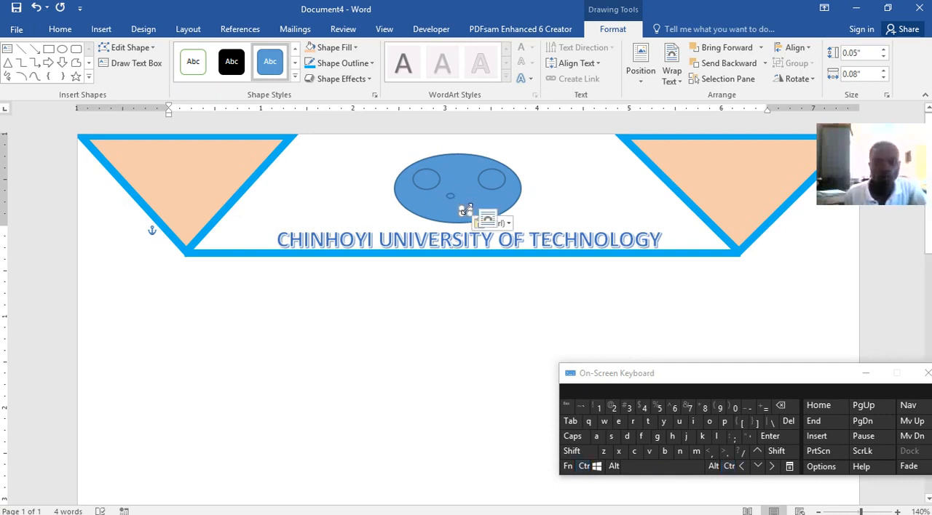
{"action": "left_click", "coordinate": [757, 453]}
{"action": "left_click", "coordinate": [757, 453]}
{"action": "left_click", "coordinate": [757, 453]}
{"action": "left_click", "coordinate": [756, 453]}
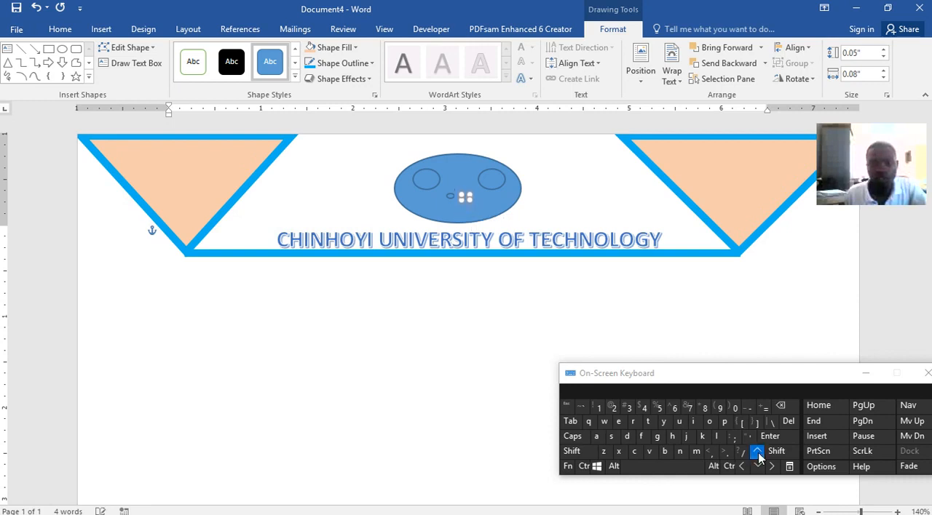
{"action": "left_click", "coordinate": [583, 376]}
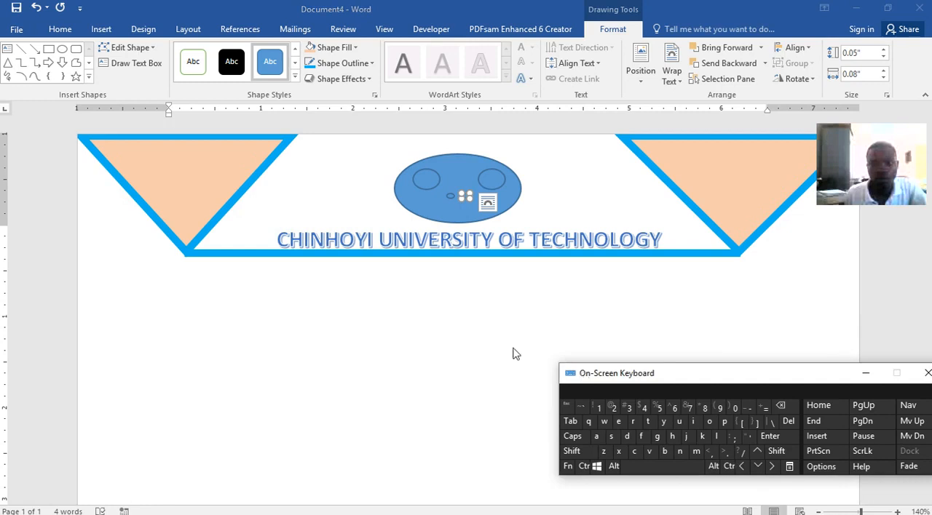
{"action": "left_click", "coordinate": [458, 175]}
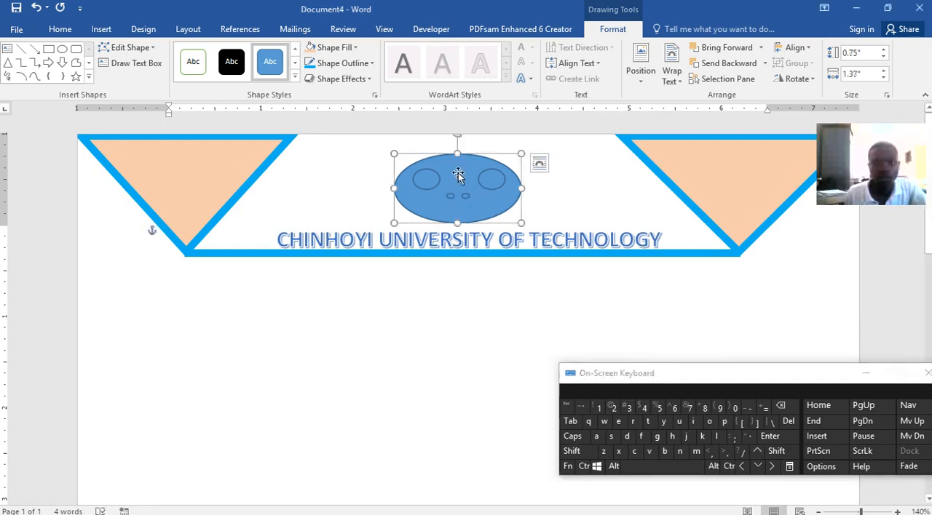
{"action": "left_click", "coordinate": [466, 195]}
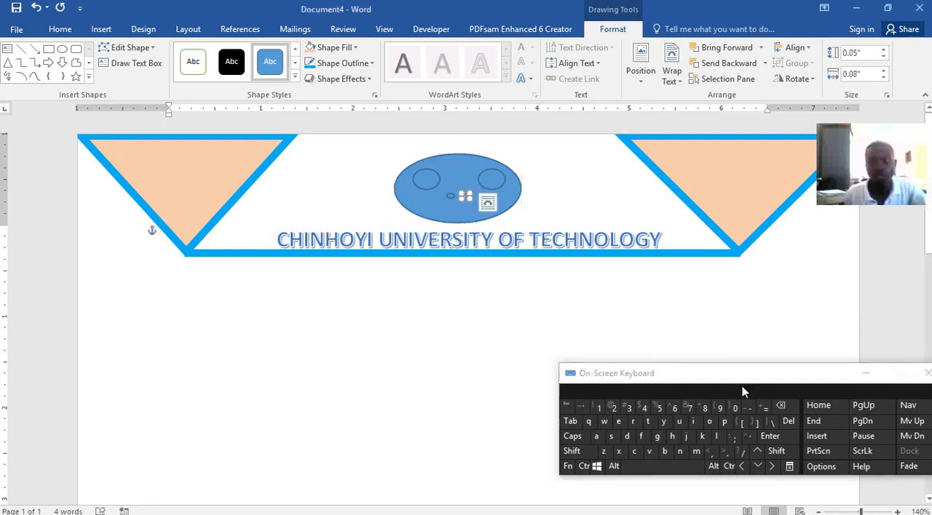
Nudge the face's right nostril up slightly and select the large face oval.
{"action": "left_click", "coordinate": [759, 453]}
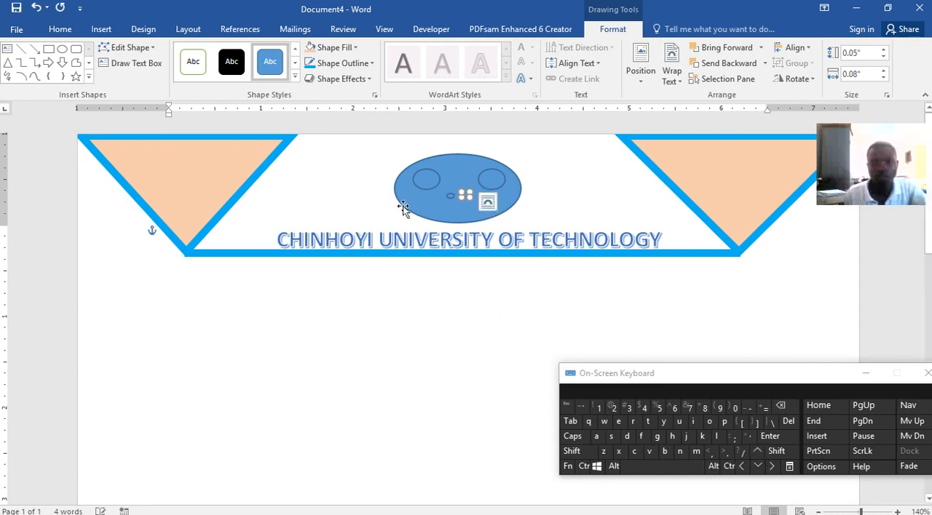
{"action": "left_click", "coordinate": [471, 205]}
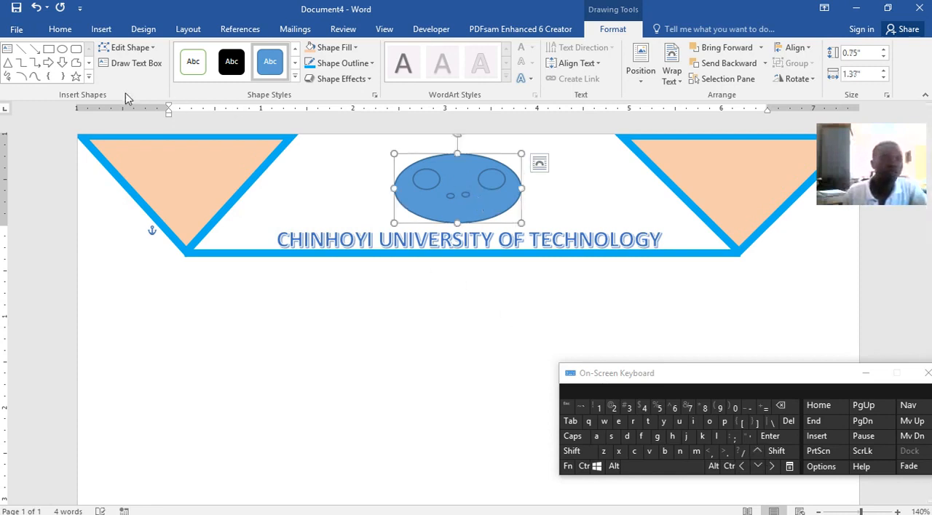
{"action": "left_click", "coordinate": [22, 76]}
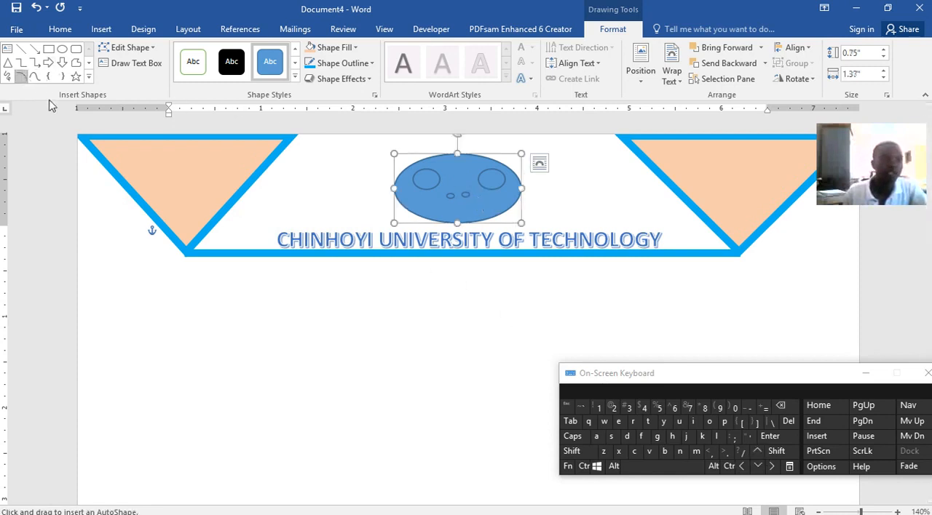
{"action": "left_click_drag", "start_coordinate": [430, 210], "coordinate": [489, 205]}
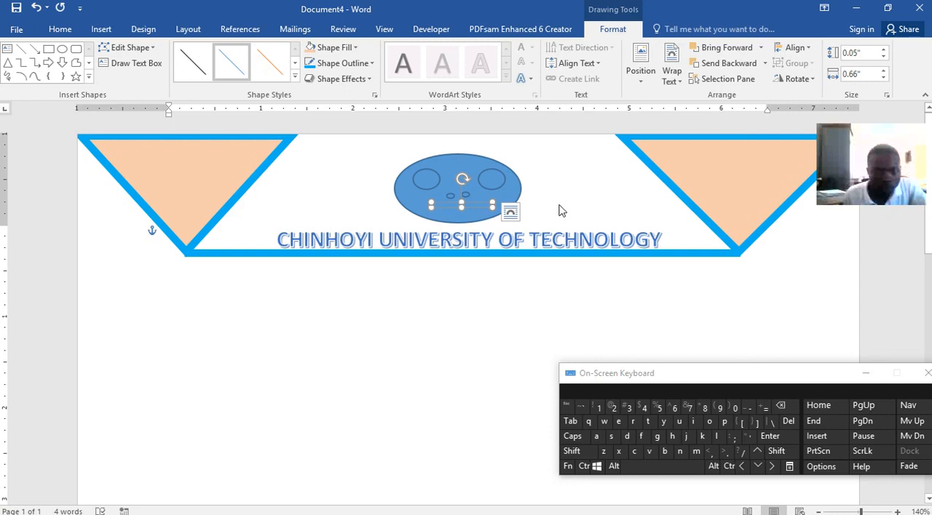
{"action": "key", "text": "Escape"}
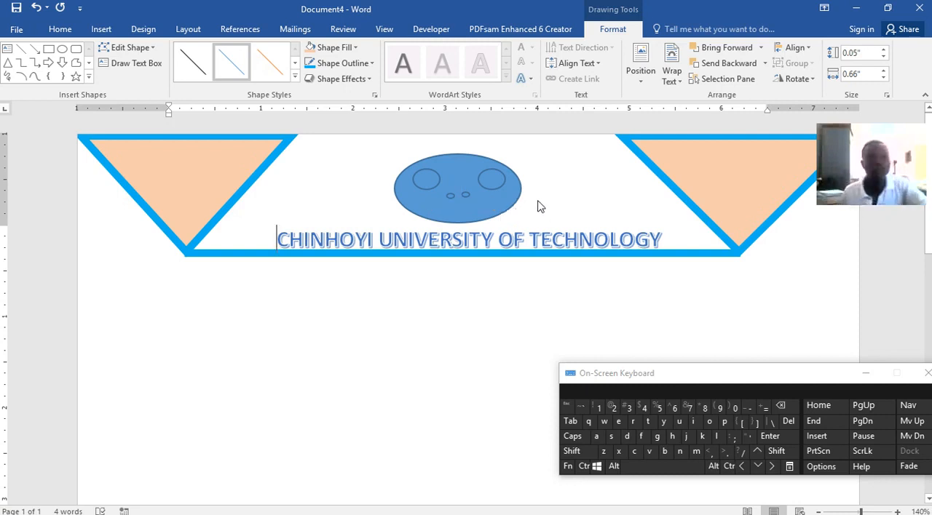
Draw an arc about 0.46" wide and 0.25" high in the blank area right of the face and thicken its outline.
{"action": "left_click", "coordinate": [32, 78]}
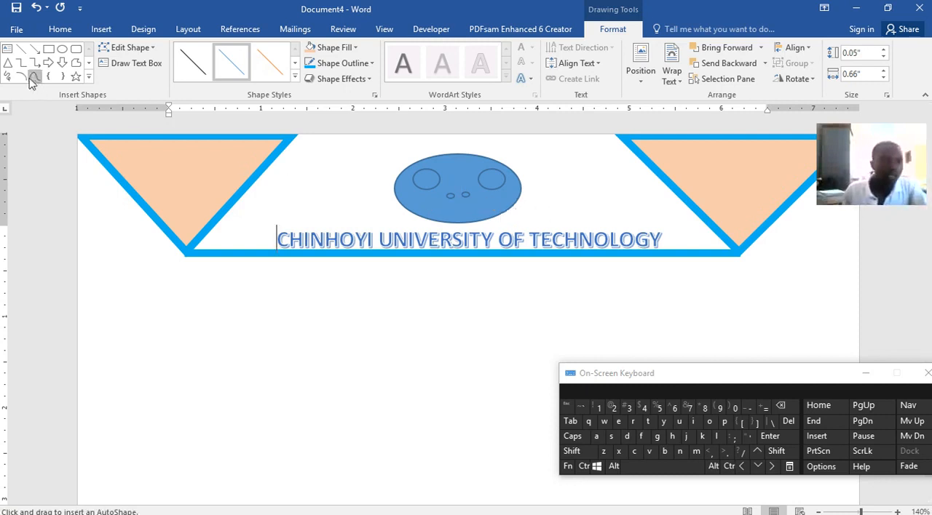
{"action": "left_click_drag", "start_coordinate": [588, 181], "coordinate": [612, 203]}
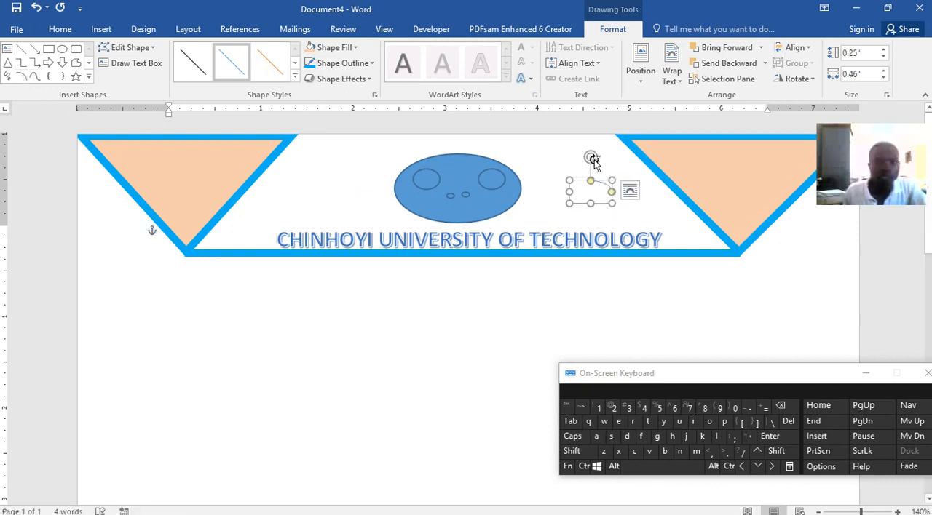
{"action": "left_click", "coordinate": [341, 62]}
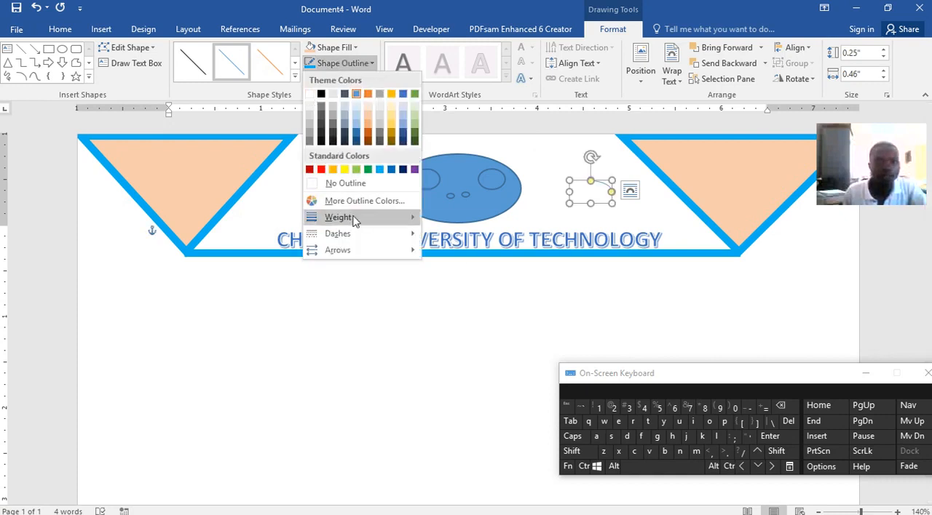
{"action": "mouse_move", "coordinate": [395, 219]}
{"action": "left_click", "coordinate": [493, 337]}
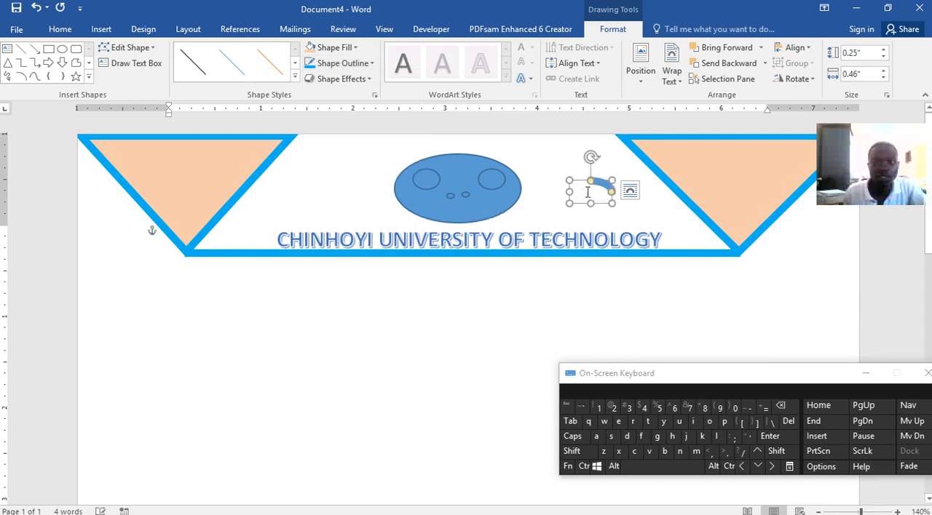
Rotate the arc into a smile, place it below the nostrils and set its outline color to white.
{"action": "left_click_drag", "start_coordinate": [599, 158], "coordinate": [459, 210]}
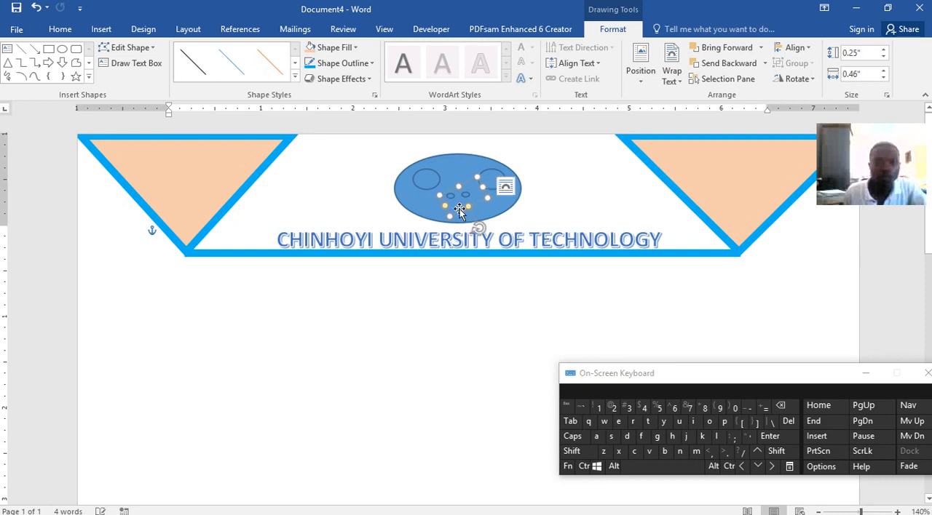
{"action": "left_click", "coordinate": [342, 64]}
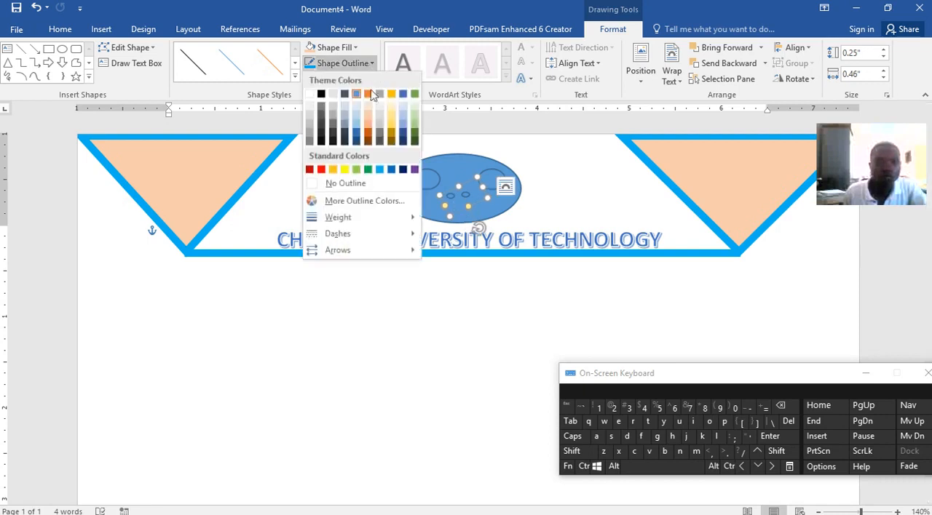
{"action": "left_click", "coordinate": [310, 95]}
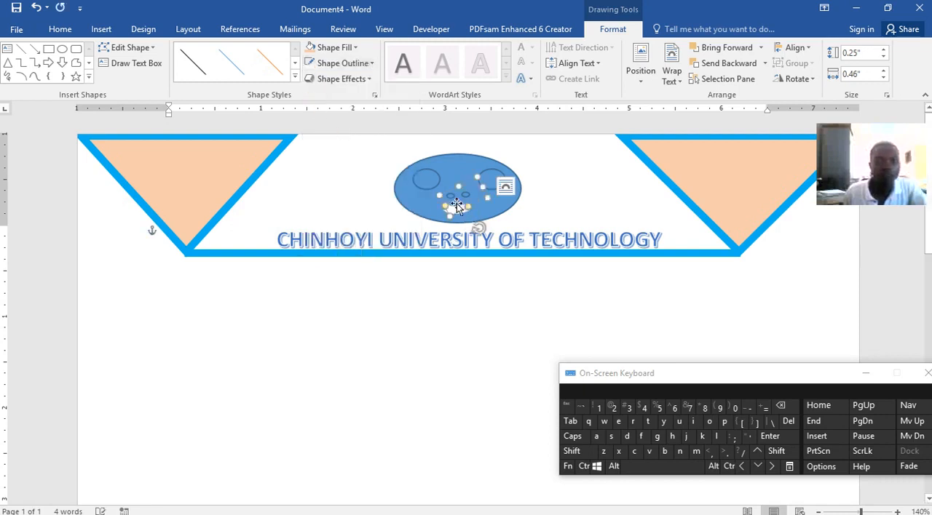
{"action": "left_click_drag", "start_coordinate": [457, 208], "coordinate": [460, 211]}
{"action": "left_click", "coordinate": [595, 201]}
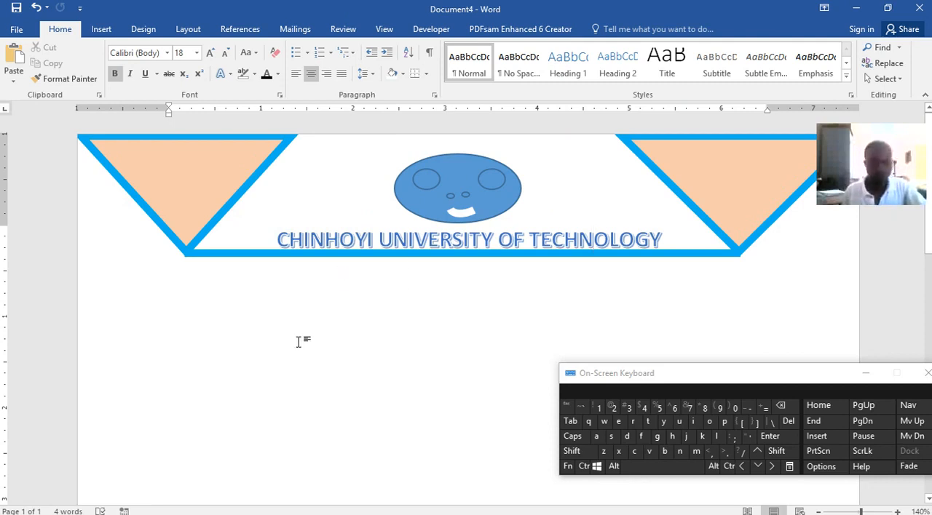
Check what comes below the heading in Word lecture.docx and return to Document4.
{"action": "mouse_move", "coordinate": [480, 505]}
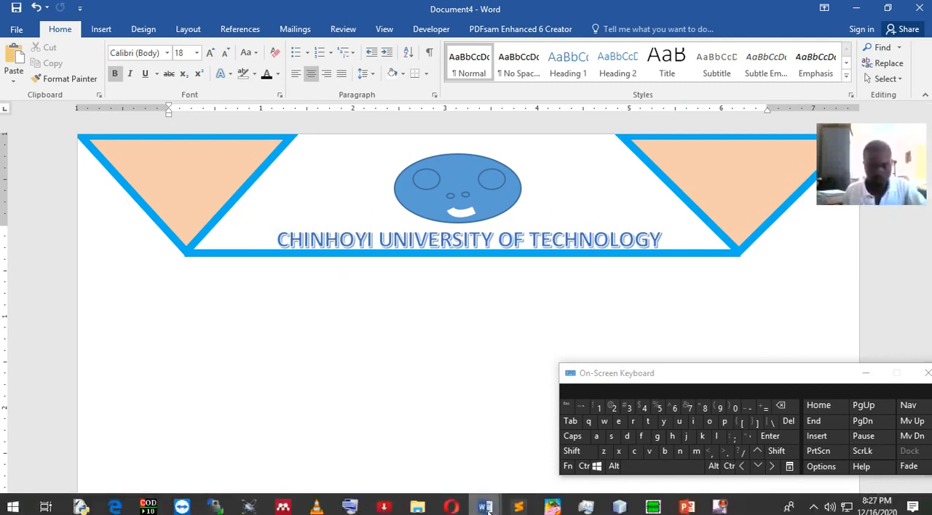
{"action": "left_click", "coordinate": [349, 448]}
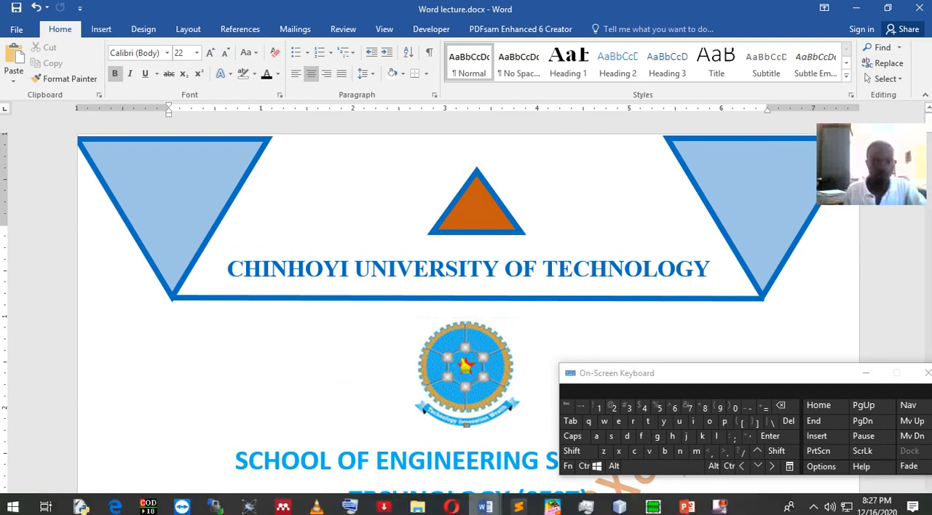
{"action": "mouse_move", "coordinate": [485, 507]}
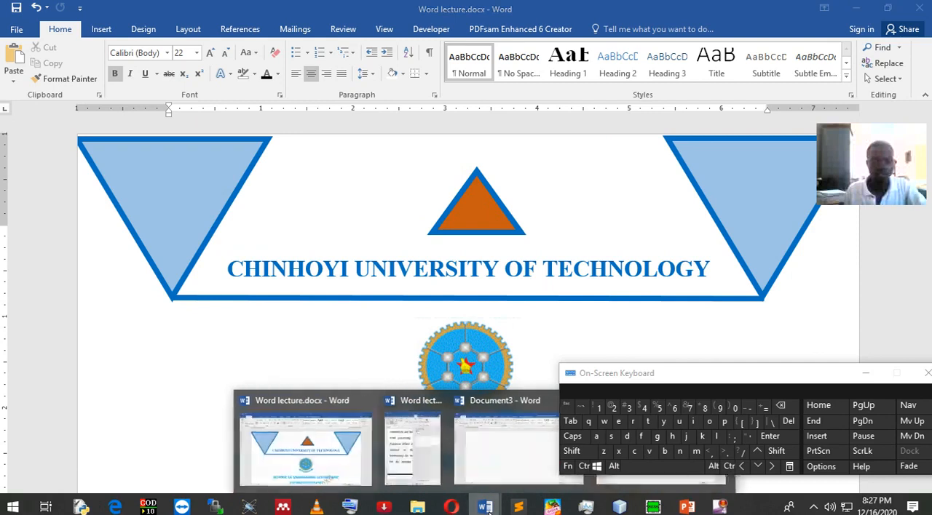
{"action": "left_click", "coordinate": [683, 482]}
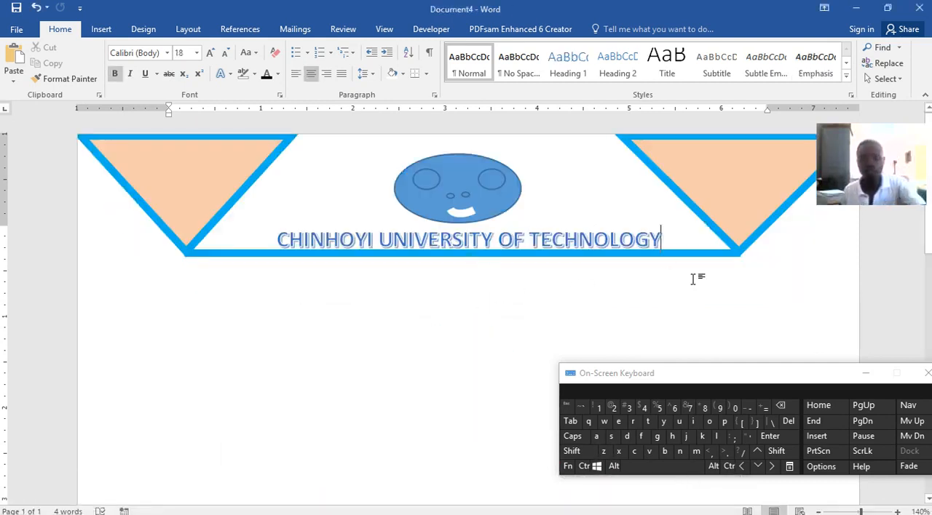
Insert the picture cut.PNG from the Images folder in Downloads below the university heading.
{"action": "left_click", "coordinate": [101, 29]}
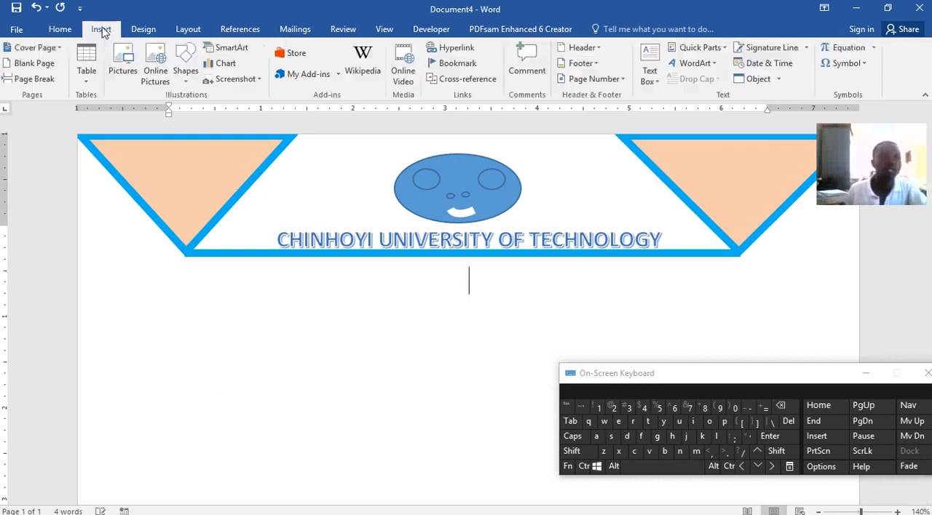
{"action": "left_click", "coordinate": [119, 64]}
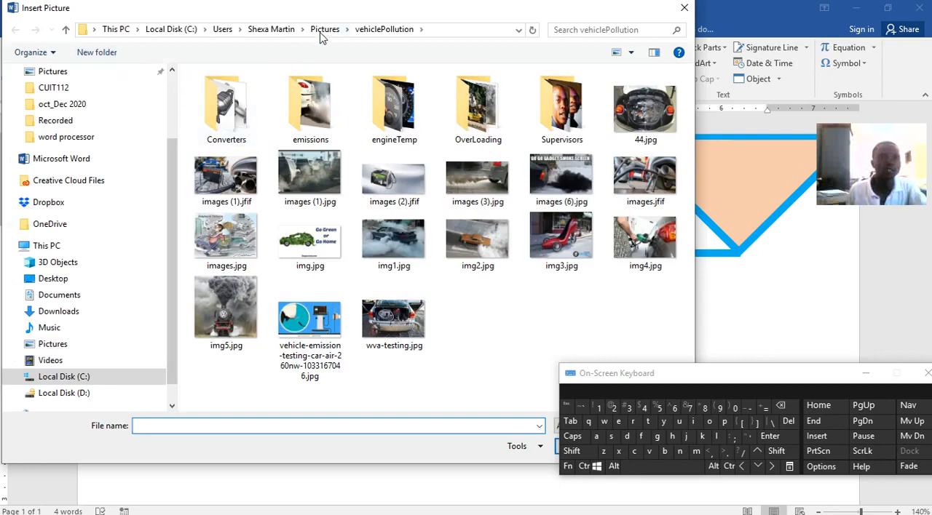
{"action": "left_click", "coordinate": [62, 311]}
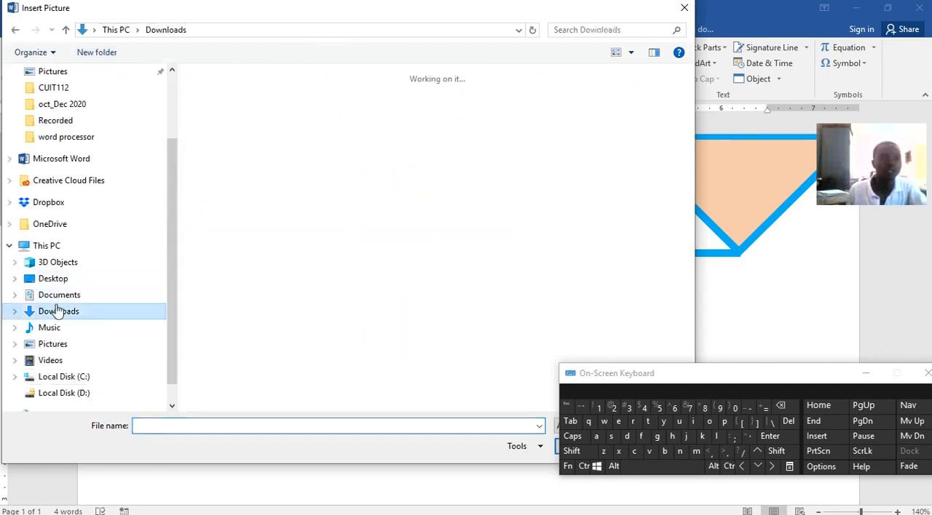
{"action": "double_click", "coordinate": [225, 305]}
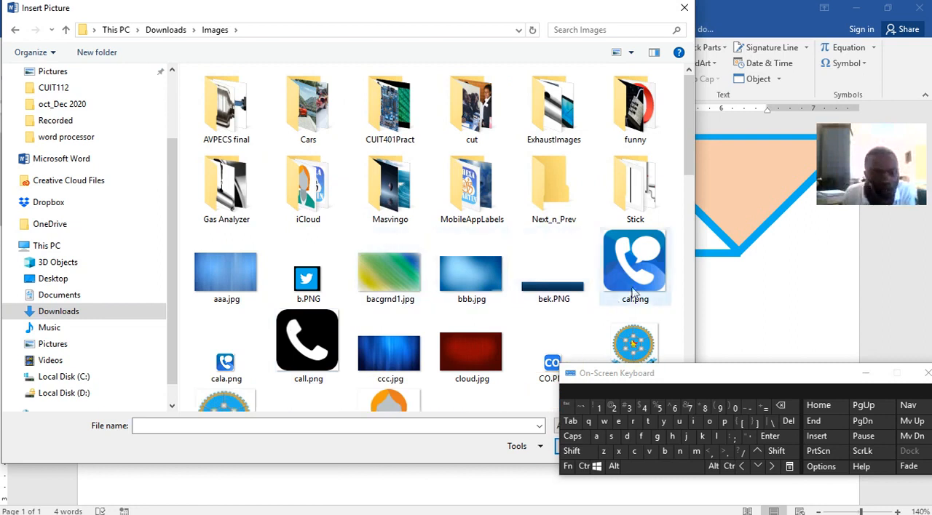
{"action": "scroll", "coordinate": [260, 340], "scroll_direction": "down", "scroll_amount": 3}
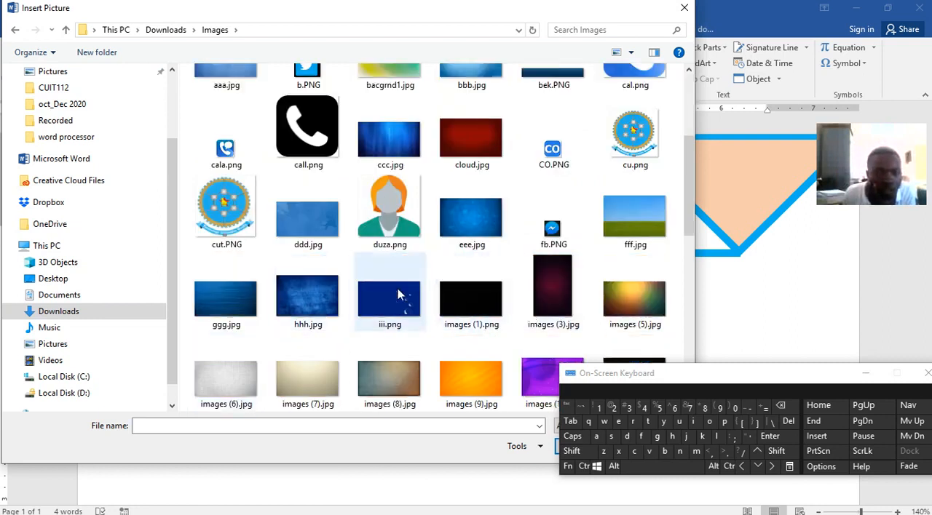
{"action": "left_click", "coordinate": [225, 216]}
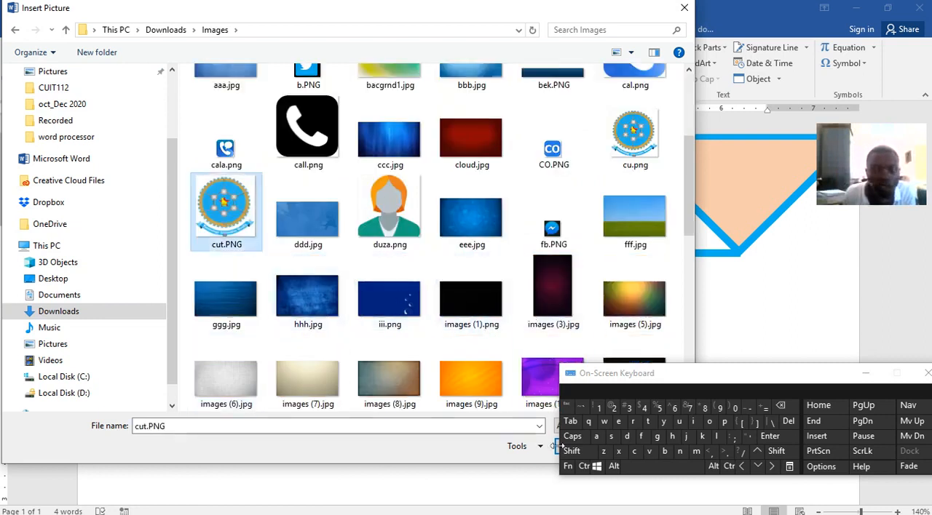
{"action": "left_click_drag", "start_coordinate": [818, 376], "coordinate": [811, 266]}
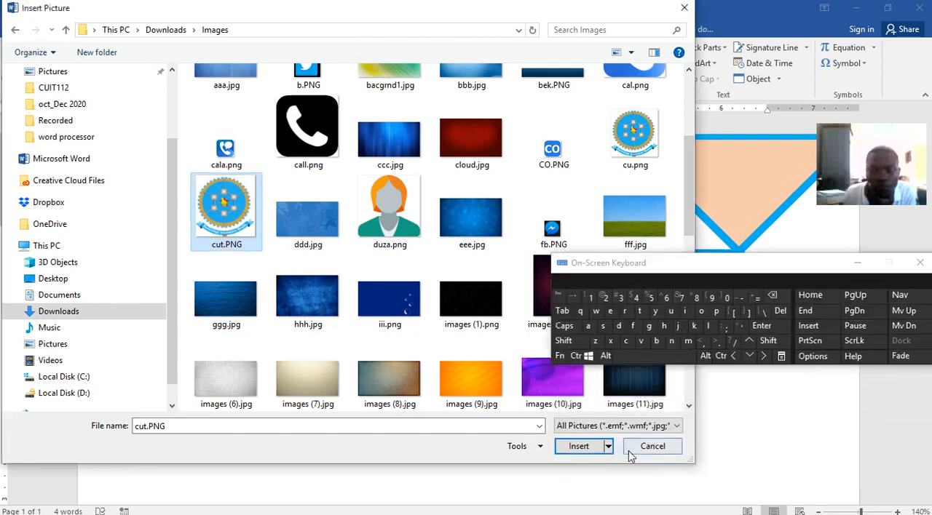
{"action": "left_click", "coordinate": [584, 446]}
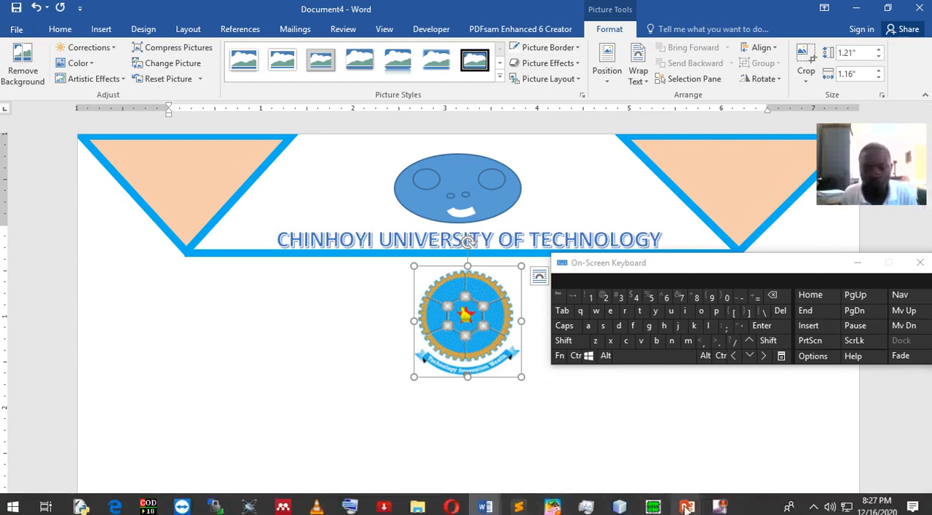
Copy the heading "SCHOOL OF ENGINEERING SCIENCE AND TECHNOLOGY (SEST)" from Word lecture.docx.
{"action": "mouse_move", "coordinate": [687, 508]}
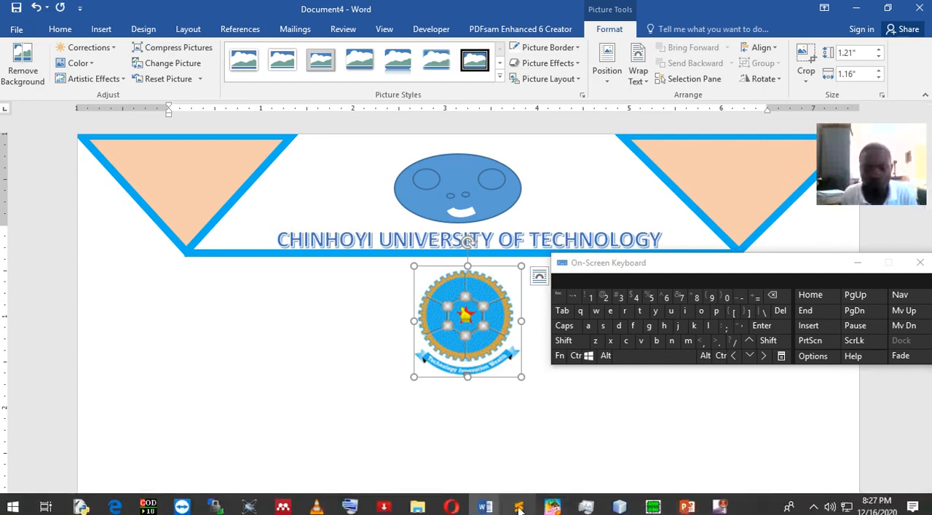
{"action": "mouse_move", "coordinate": [485, 508]}
{"action": "left_click", "coordinate": [304, 463]}
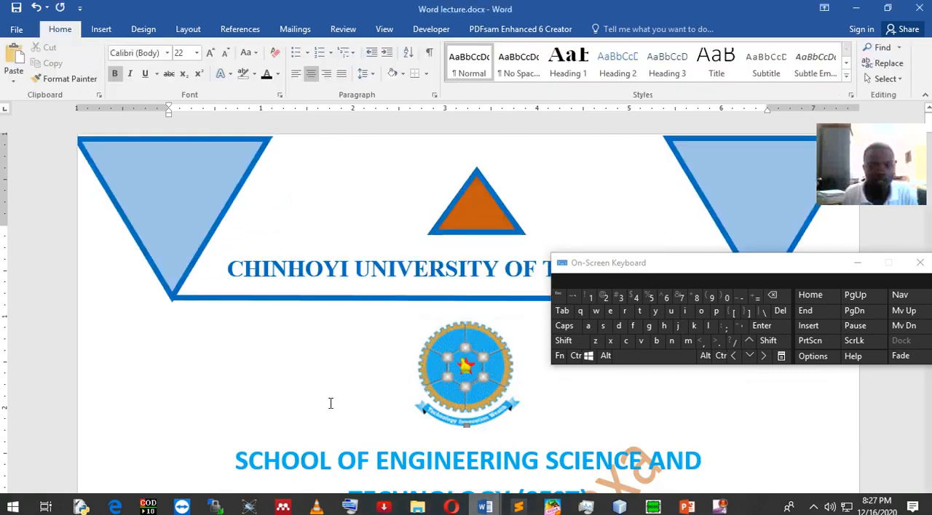
{"action": "scroll", "coordinate": [463, 422], "scroll_direction": "down", "scroll_amount": 4}
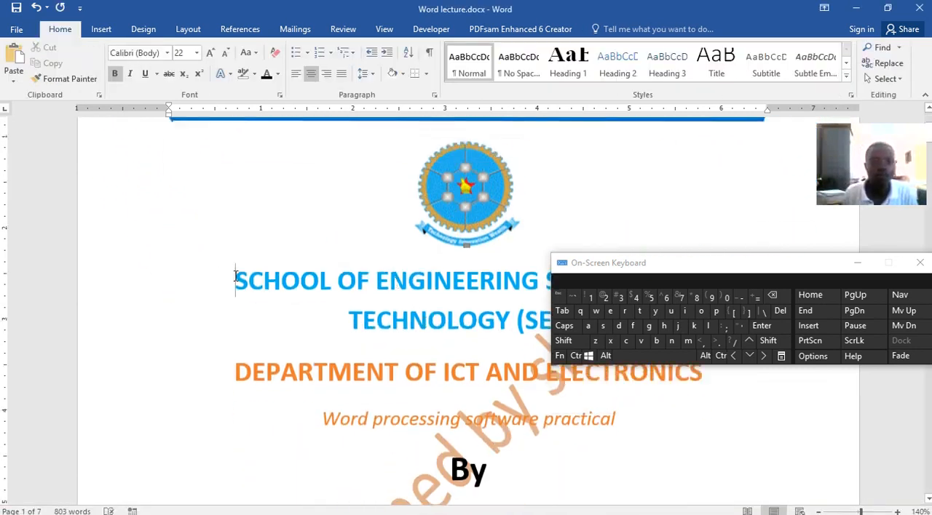
{"action": "left_click_drag", "start_coordinate": [699, 267], "coordinate": [651, 121]}
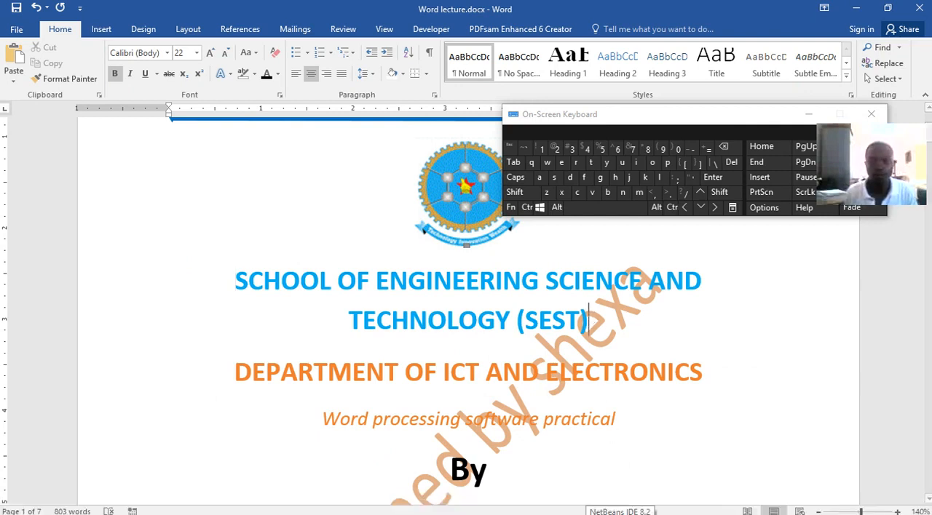
{"action": "left_click_drag", "start_coordinate": [608, 327], "coordinate": [300, 283]}
{"action": "key", "text": "ctrl+c"}
{"action": "left_click", "coordinate": [531, 208]}
{"action": "left_click", "coordinate": [576, 193]}
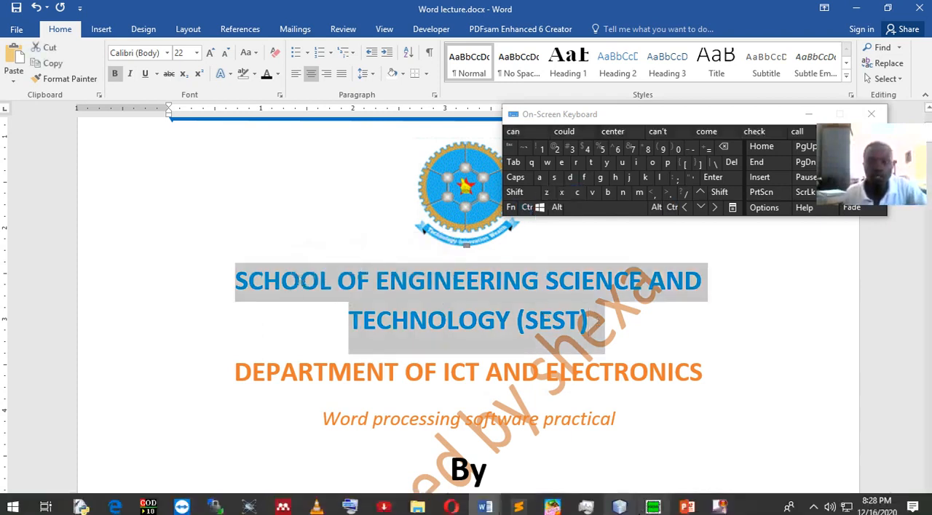
Paste the copied school heading below the logo in Document4.
{"action": "mouse_move", "coordinate": [507, 507]}
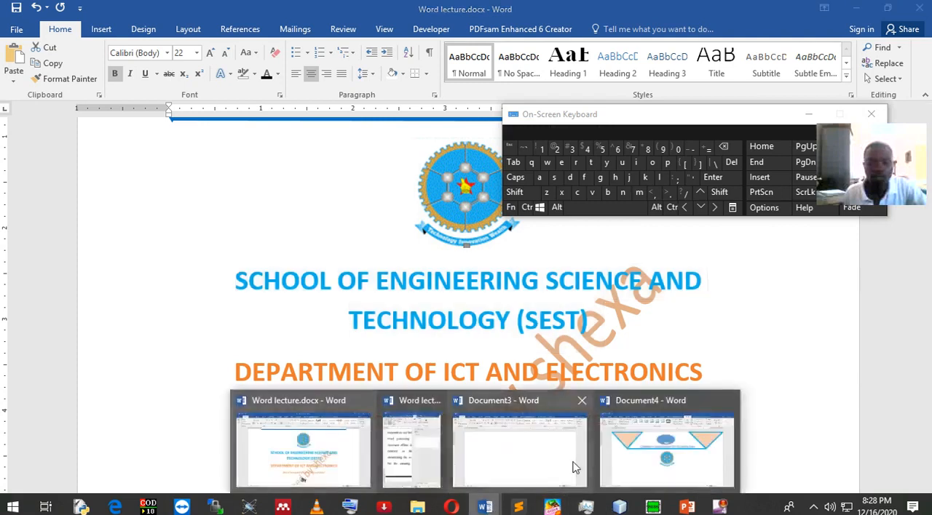
{"action": "left_click", "coordinate": [652, 461]}
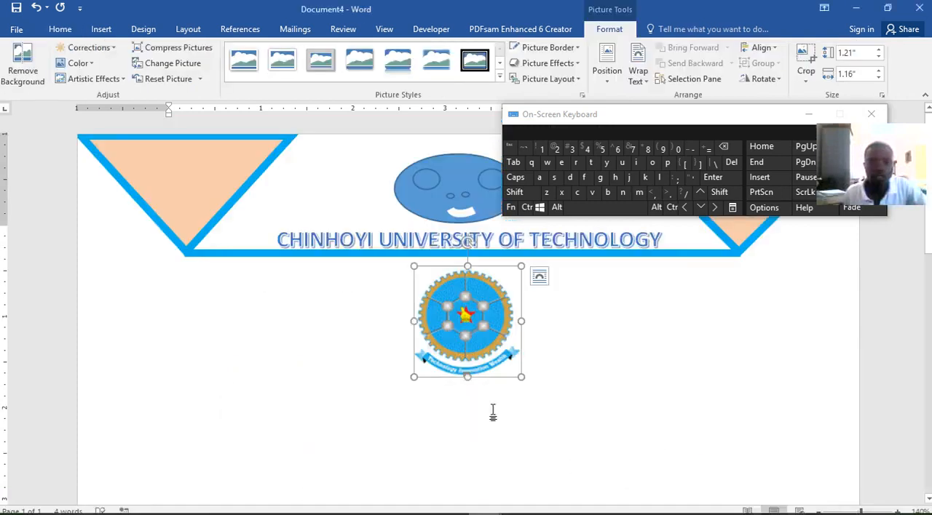
{"action": "left_click", "coordinate": [536, 380]}
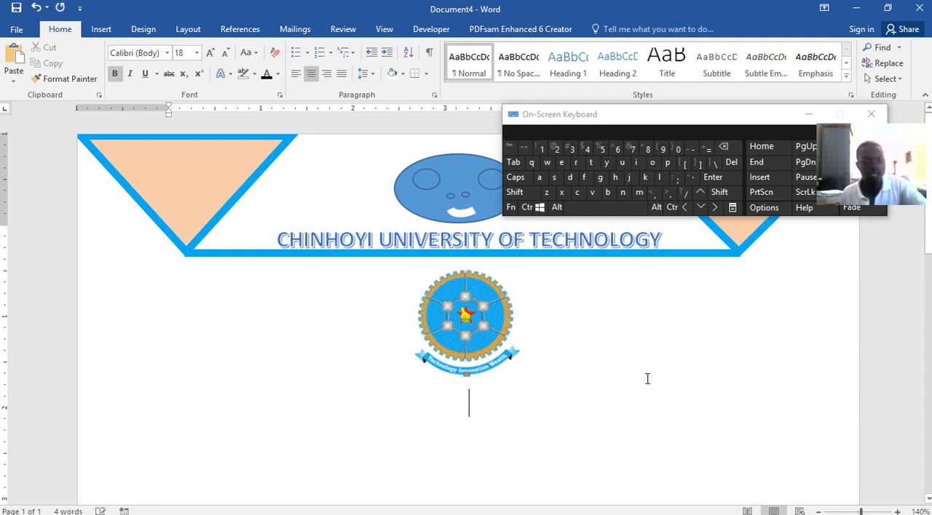
{"action": "left_click", "coordinate": [526, 208]}
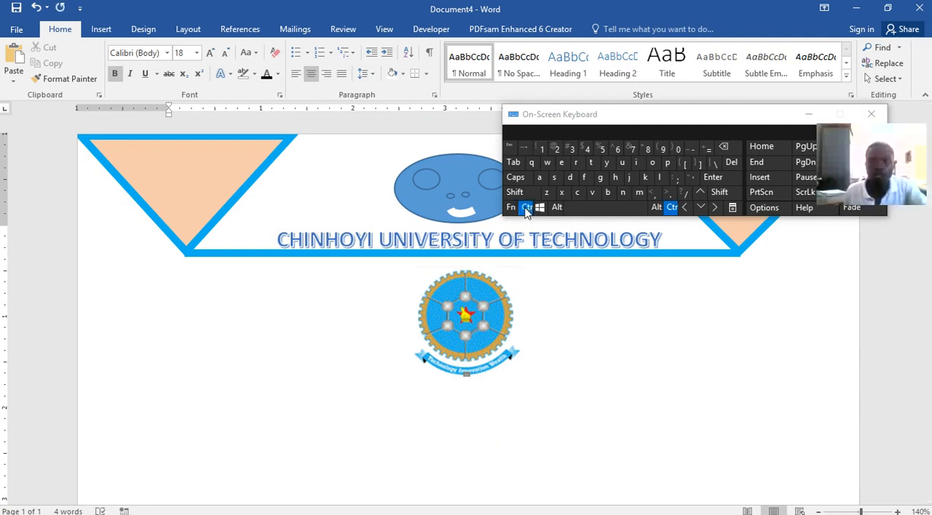
{"action": "left_click", "coordinate": [591, 194]}
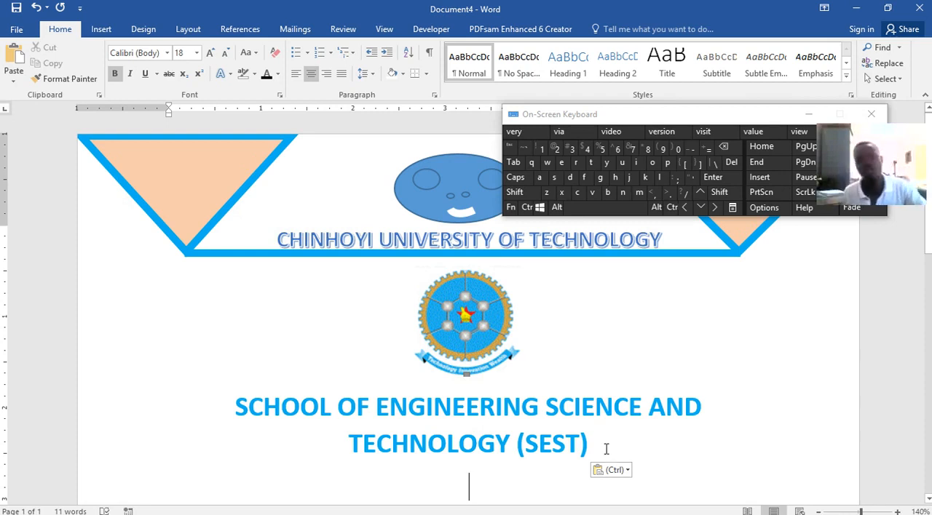
Copy the department heading, the "Word processing software practical" subtitle and "By" from Word lecture.docx.
{"action": "scroll", "coordinate": [614, 416], "scroll_direction": "down", "scroll_amount": 5}
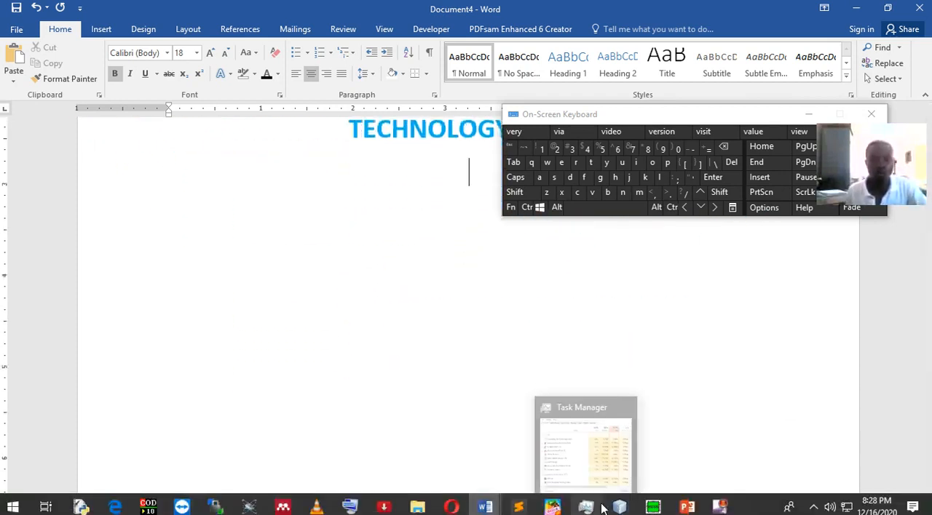
{"action": "left_click", "coordinate": [485, 507]}
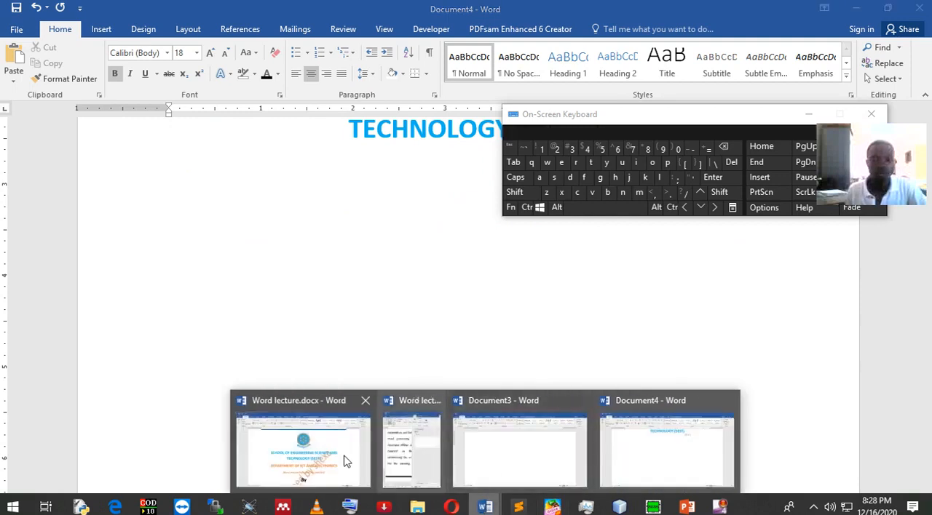
{"action": "left_click", "coordinate": [376, 460]}
{"action": "scroll", "coordinate": [416, 358], "scroll_direction": "down", "scroll_amount": 2}
{"action": "left_click_drag", "start_coordinate": [236, 280], "coordinate": [492, 228]}
{"action": "key", "text": "ctrl+c"}
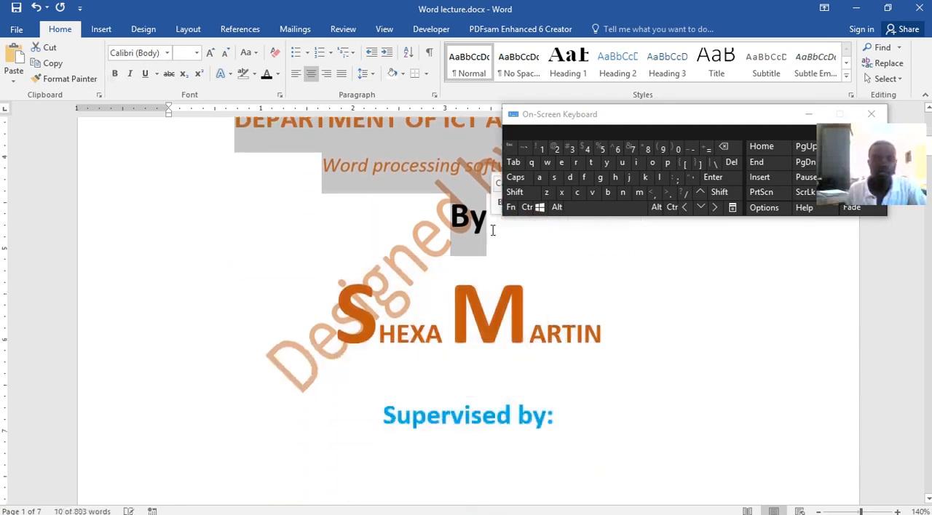
{"action": "left_click", "coordinate": [527, 207]}
{"action": "left_click", "coordinate": [576, 192]}
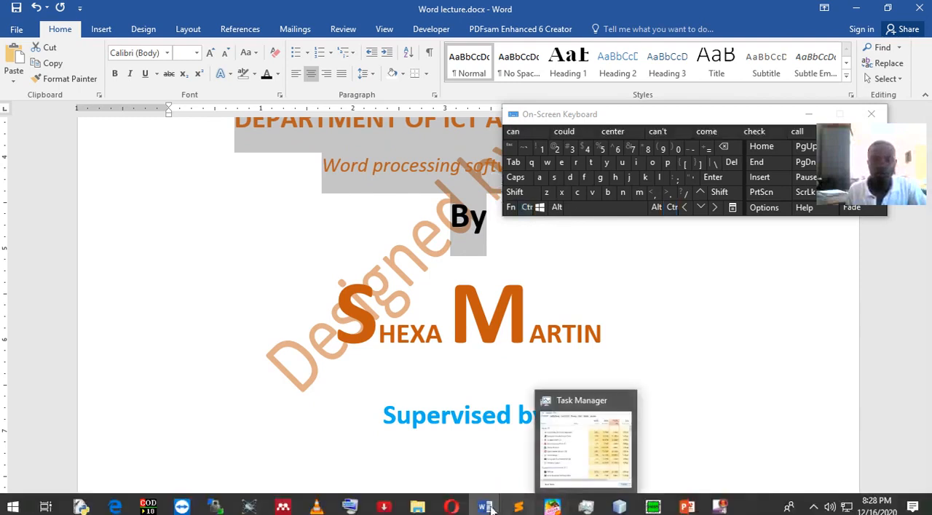
Paste the copied department heading, subtitle and "By" below the school heading in Document4.
{"action": "mouse_move", "coordinate": [486, 507]}
{"action": "left_click", "coordinate": [641, 437]}
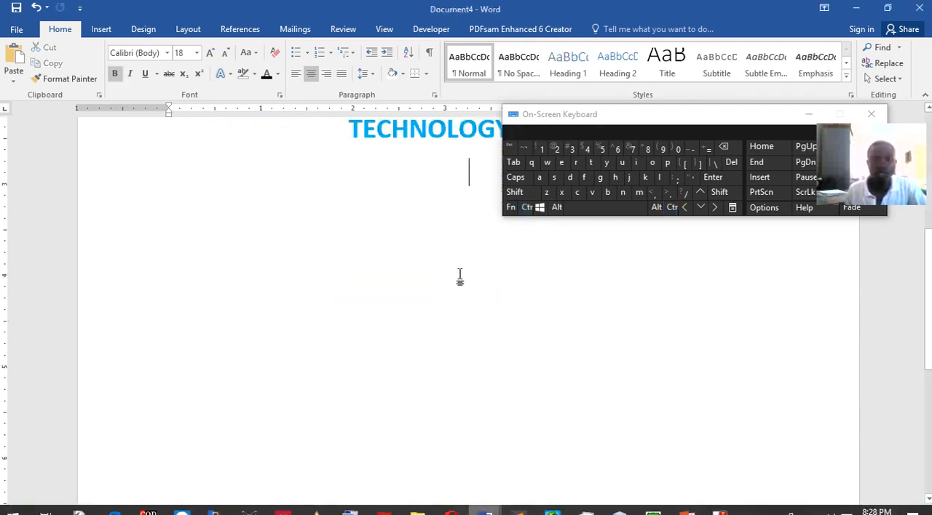
{"action": "left_click", "coordinate": [527, 208]}
{"action": "left_click", "coordinate": [592, 192]}
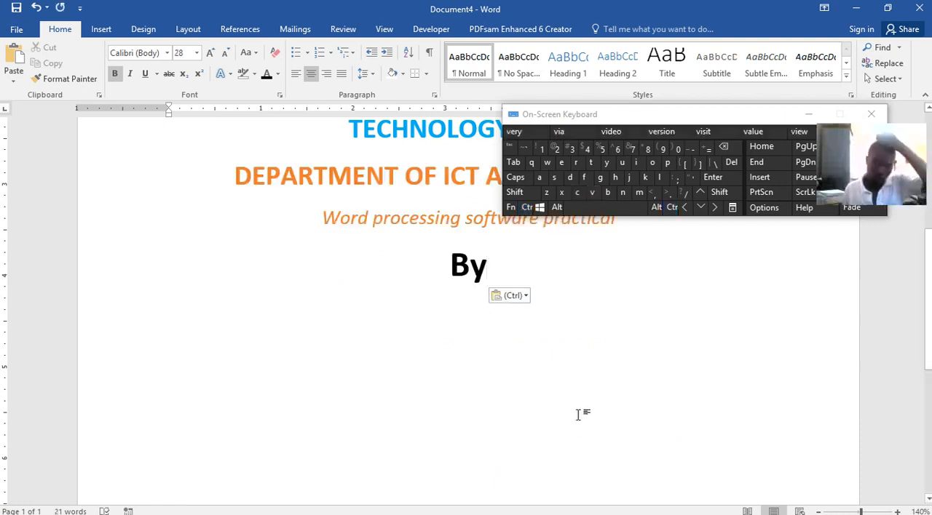
Add the author's full name on a new line below "By".
{"action": "key", "text": "Return"}
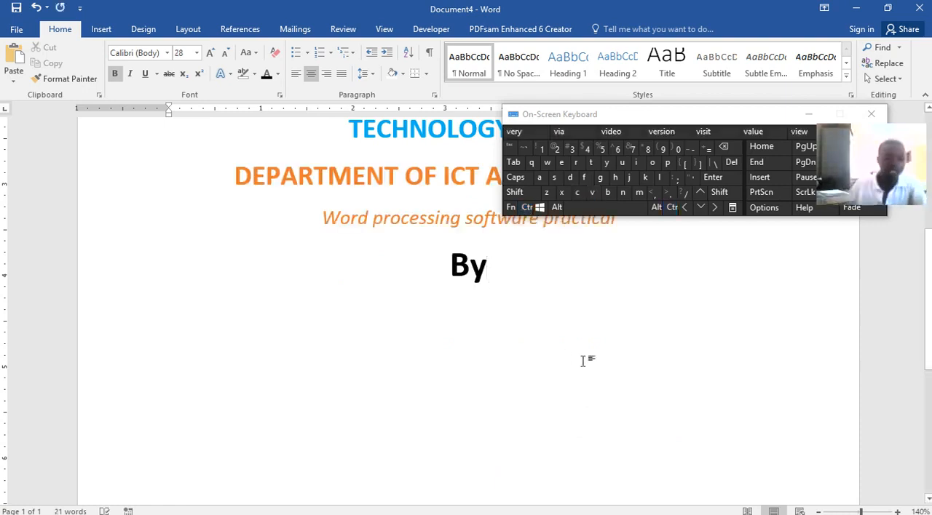
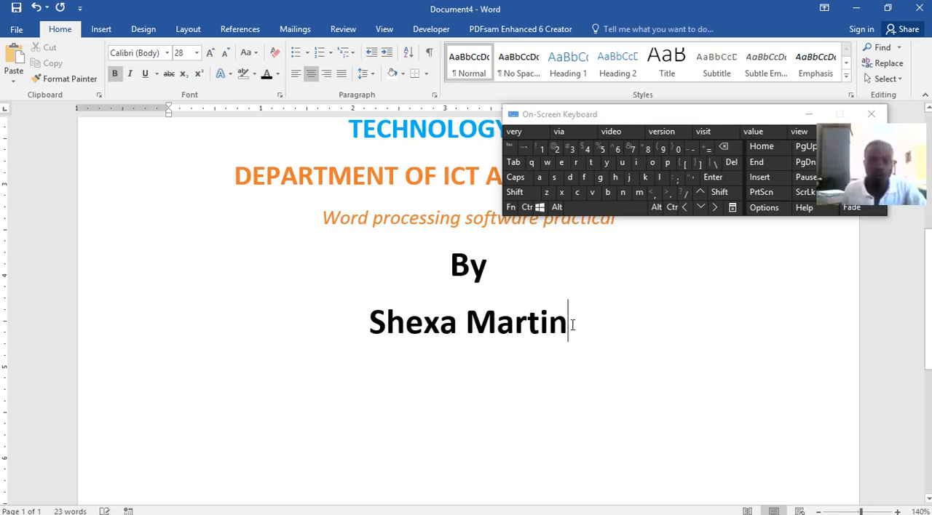
Change the author's name to all uppercase.
{"action": "left_click_drag", "start_coordinate": [574, 325], "coordinate": [355, 323]}
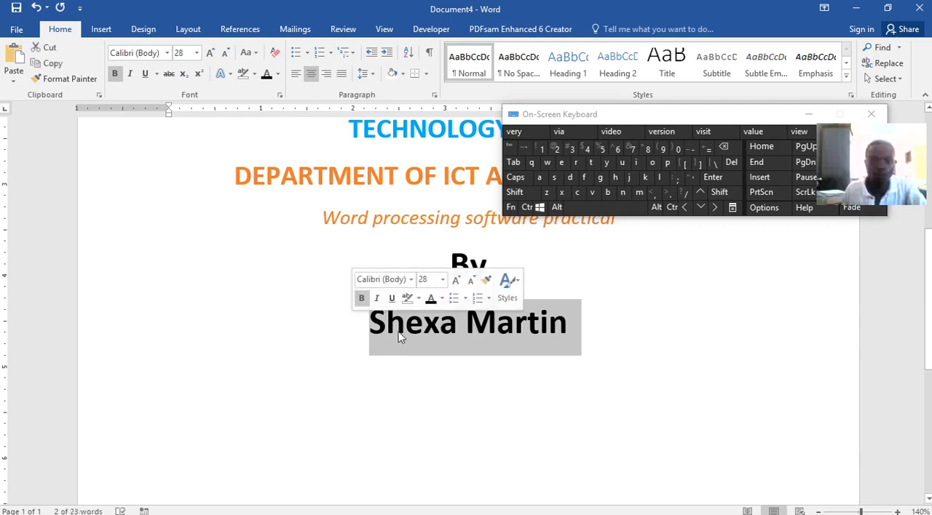
{"action": "left_click", "coordinate": [253, 57]}
{"action": "left_click", "coordinate": [267, 103]}
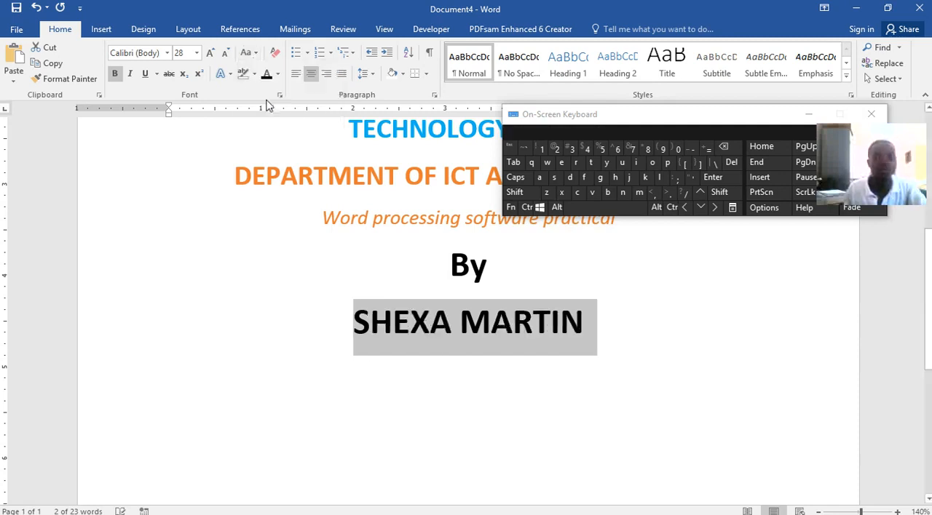
{"action": "left_click", "coordinate": [370, 325]}
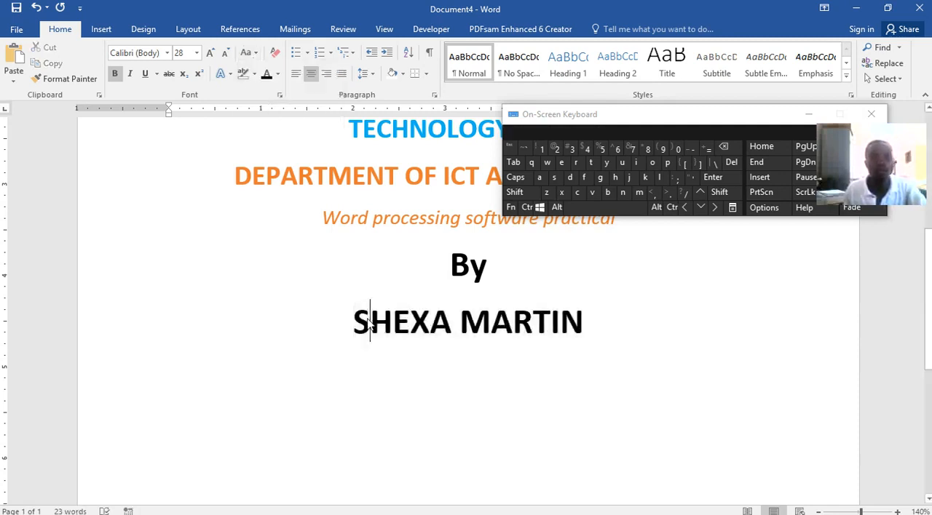
{"action": "left_click_drag", "start_coordinate": [370, 321], "coordinate": [360, 316]}
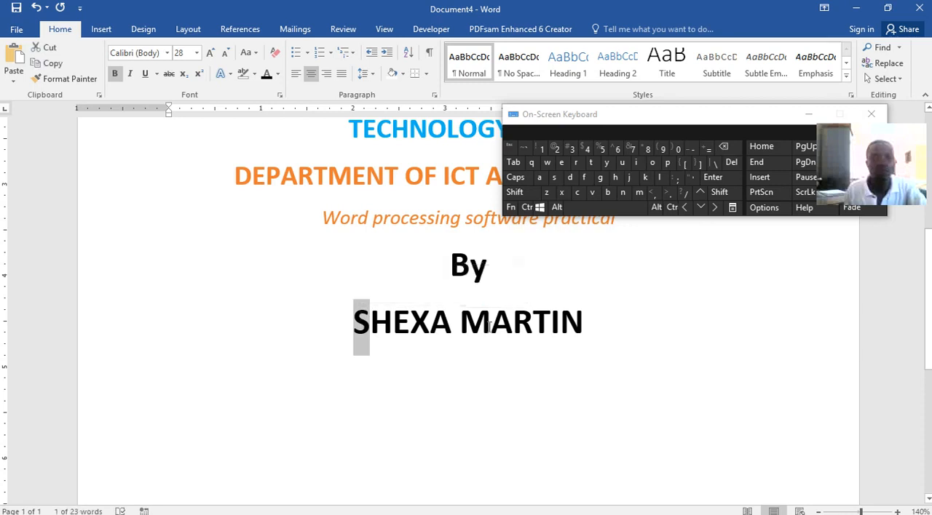
{"action": "key", "text": "ctrl"}
{"action": "left_click_drag", "start_coordinate": [481, 326], "coordinate": [470, 325]}
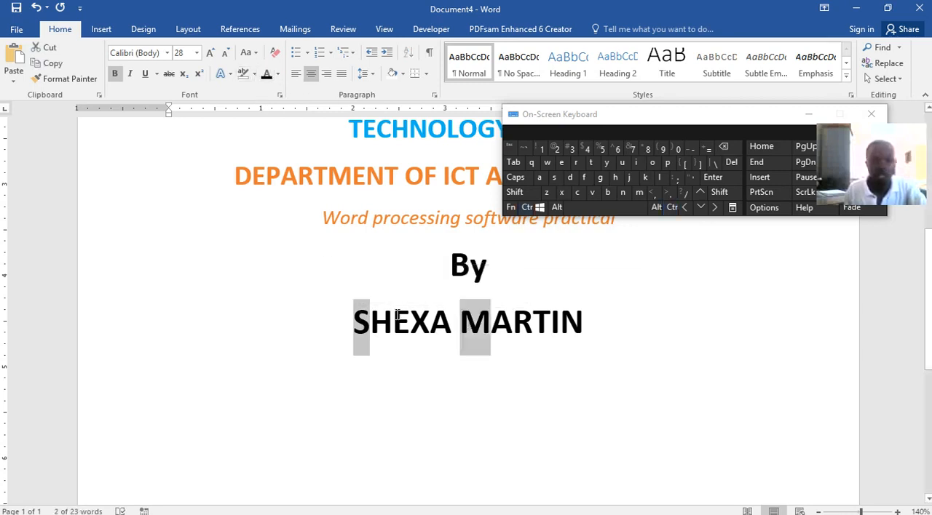
{"action": "left_click", "coordinate": [398, 318]}
{"action": "left_click_drag", "start_coordinate": [354, 322], "coordinate": [369, 322]}
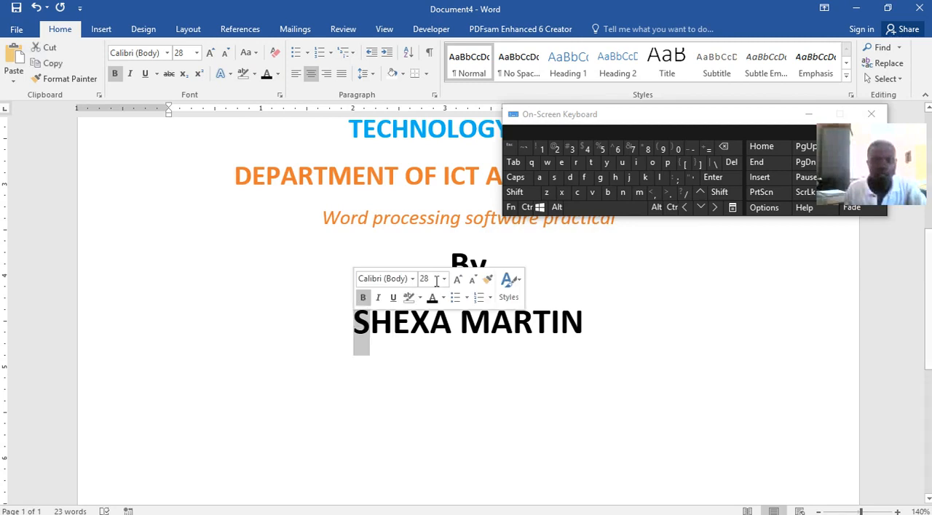
{"action": "left_click", "coordinate": [526, 208]}
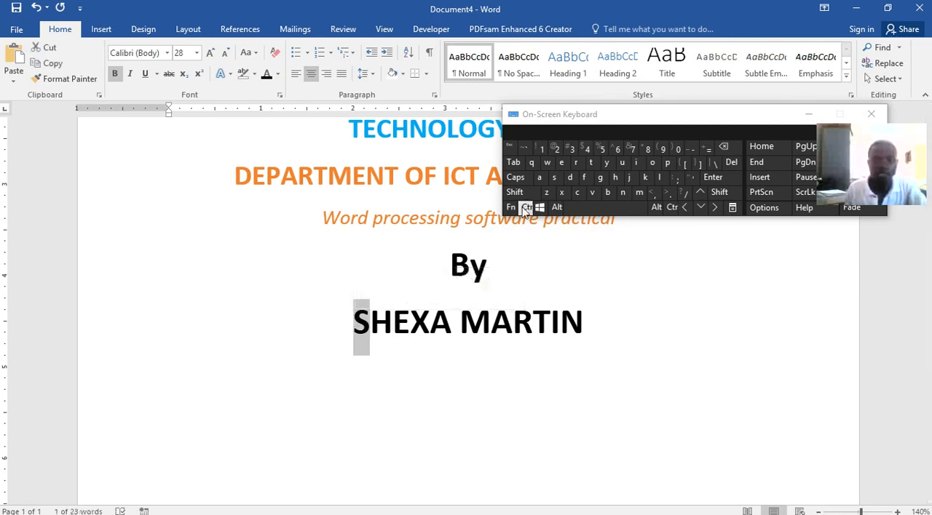
{"action": "left_click_drag", "start_coordinate": [489, 328], "coordinate": [474, 325]}
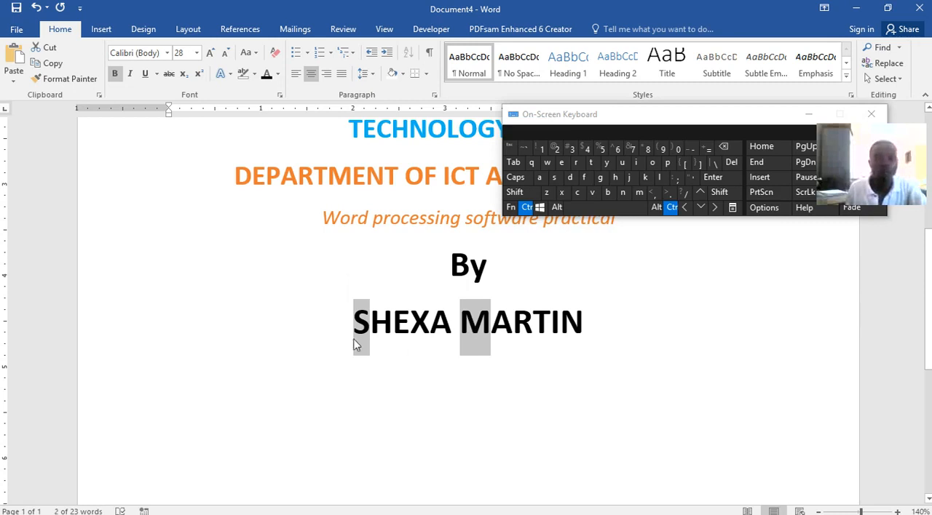
{"action": "mouse_move", "coordinate": [470, 266]}
{"action": "left_mouse_down"}
{"action": "mouse_move", "coordinate": [454, 266]}
{"action": "mouse_move", "coordinate": [477, 270]}
{"action": "left_mouse_up"}
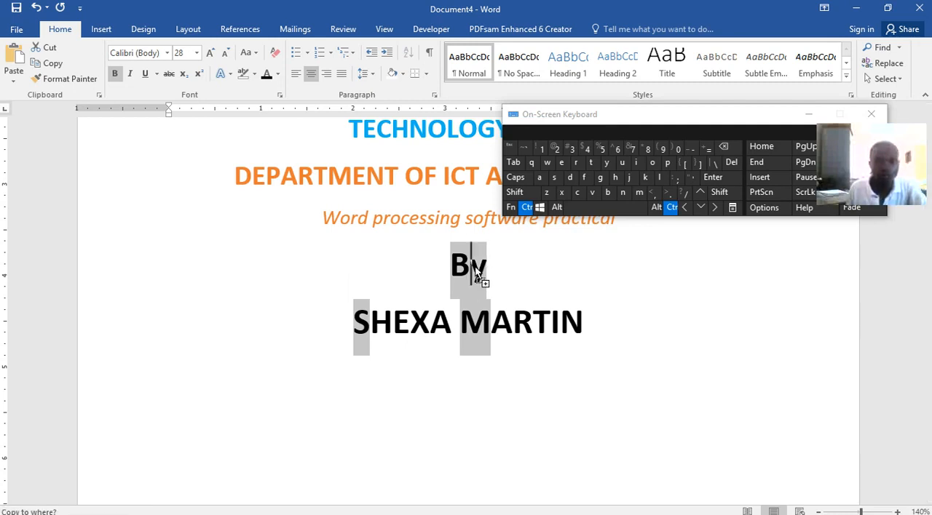
{"action": "left_click", "coordinate": [485, 278]}
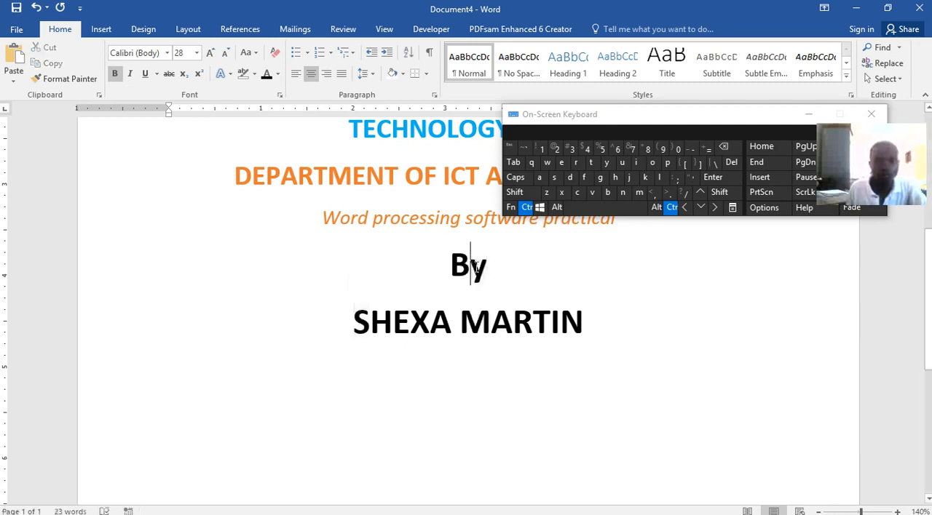
{"action": "left_click", "coordinate": [470, 318], "text": "ctrl"}
{"action": "left_click", "coordinate": [526, 207]}
{"action": "left_click", "coordinate": [513, 318]}
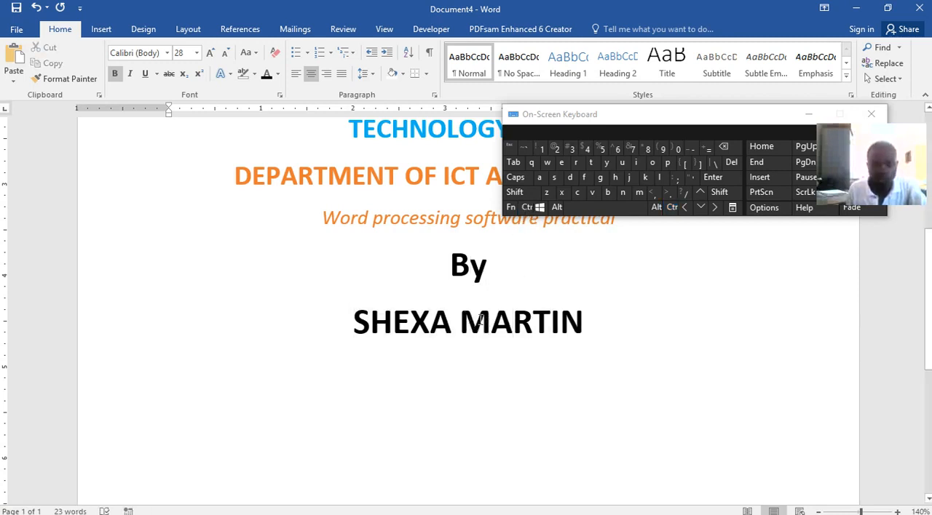
Select the initial letters of the author's first name and surname together and enlarge them to 80 pt.
{"action": "left_click_drag", "start_coordinate": [486, 320], "coordinate": [460, 320]}
{"action": "left_click", "coordinate": [526, 207]}
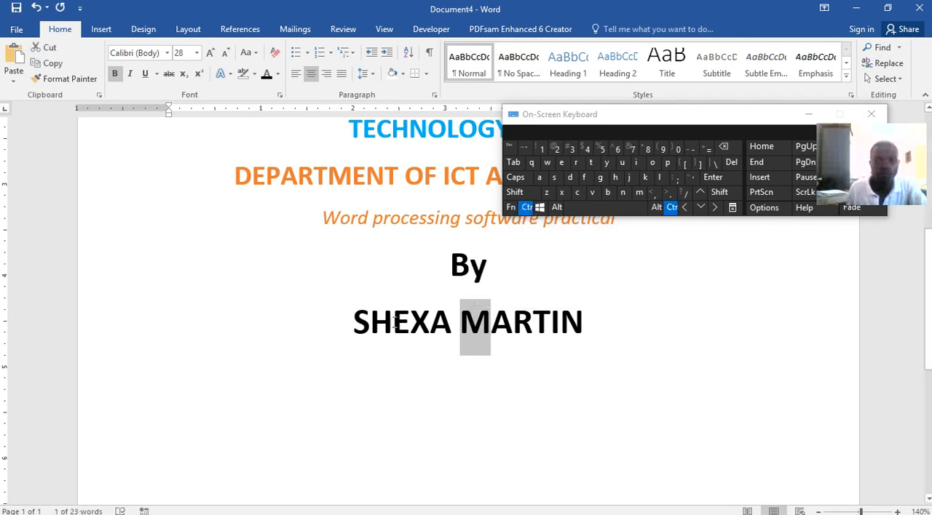
{"action": "left_click_drag", "start_coordinate": [366, 324], "coordinate": [362, 331]}
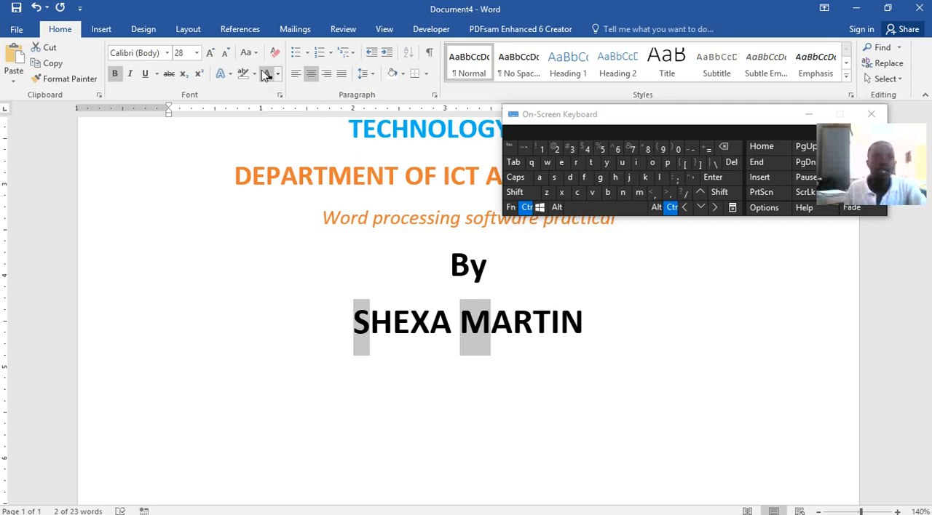
{"action": "left_click", "coordinate": [210, 54]}
{"action": "left_click", "coordinate": [210, 54]}
{"action": "left_click", "coordinate": [209, 54]}
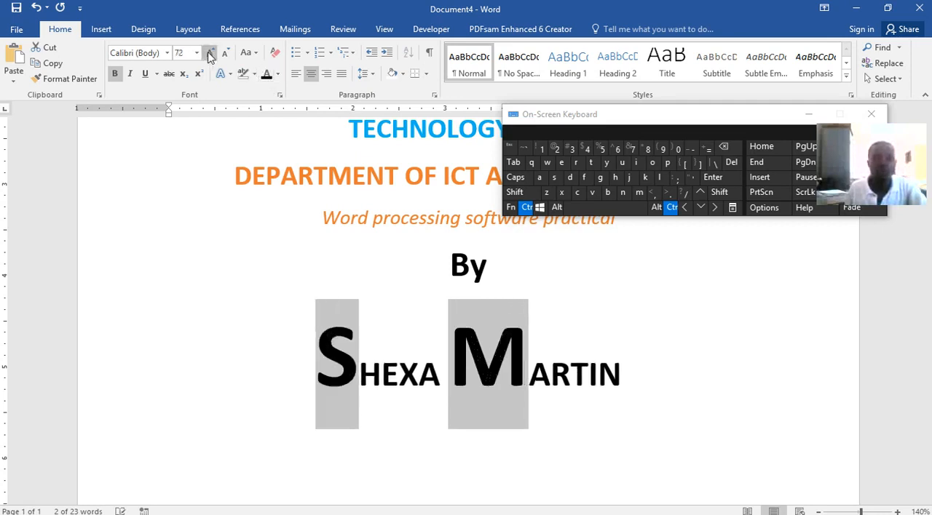
{"action": "left_click", "coordinate": [209, 54]}
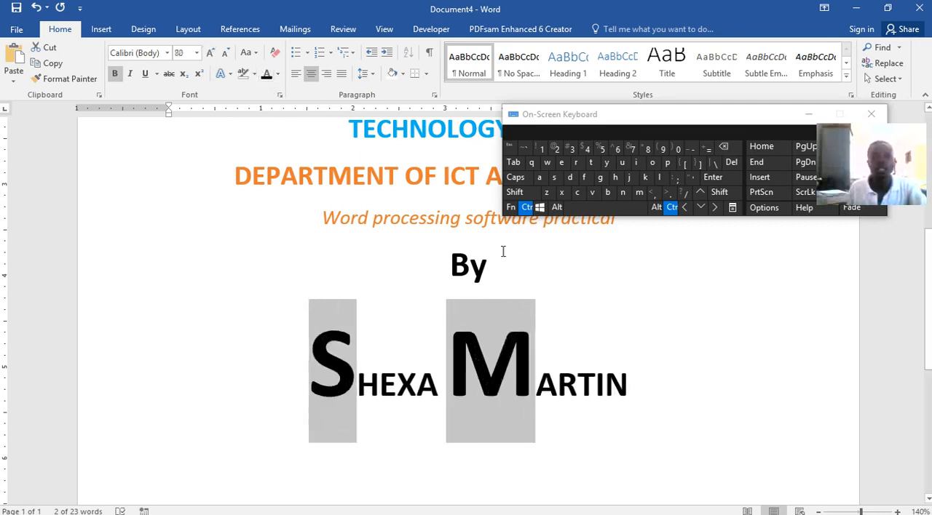
Set the font colour of the author's whole name to the darkest blue theme colour.
{"action": "left_click_drag", "start_coordinate": [627, 379], "coordinate": [313, 375]}
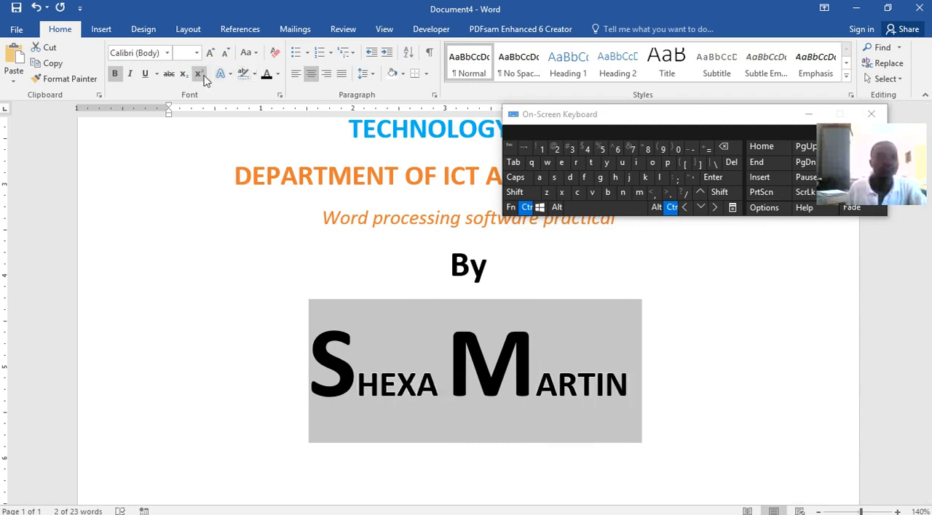
{"action": "left_click", "coordinate": [277, 76]}
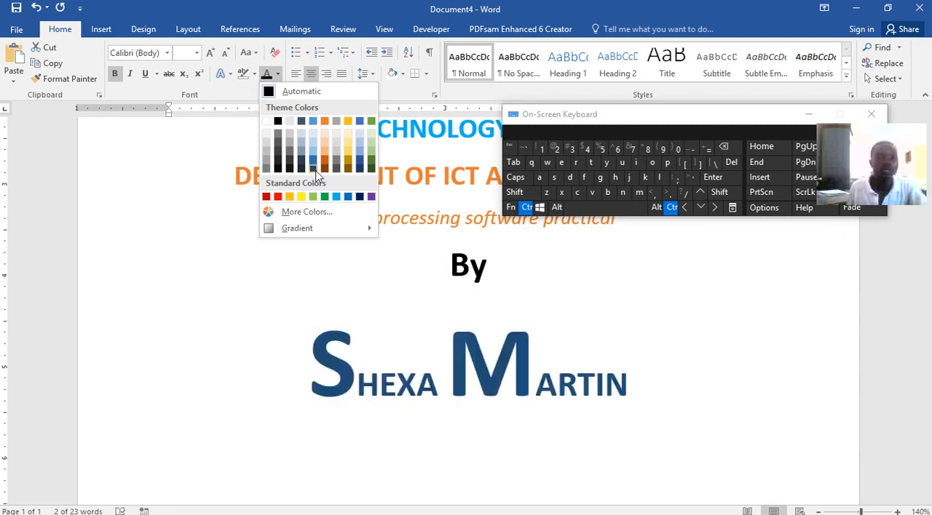
{"action": "left_click", "coordinate": [315, 173]}
{"action": "left_click", "coordinate": [735, 365]}
Switch to Word lecture.docx and examine the supervisor section below the author's name on its cover page.
{"action": "scroll", "coordinate": [666, 358], "scroll_direction": "down", "scroll_amount": 1}
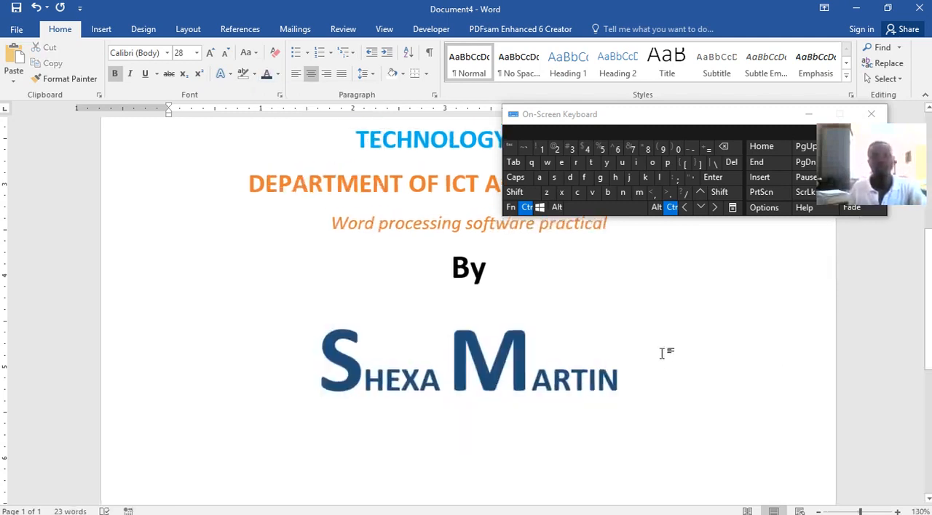
{"action": "scroll", "coordinate": [678, 331], "scroll_direction": "down", "scroll_amount": 3}
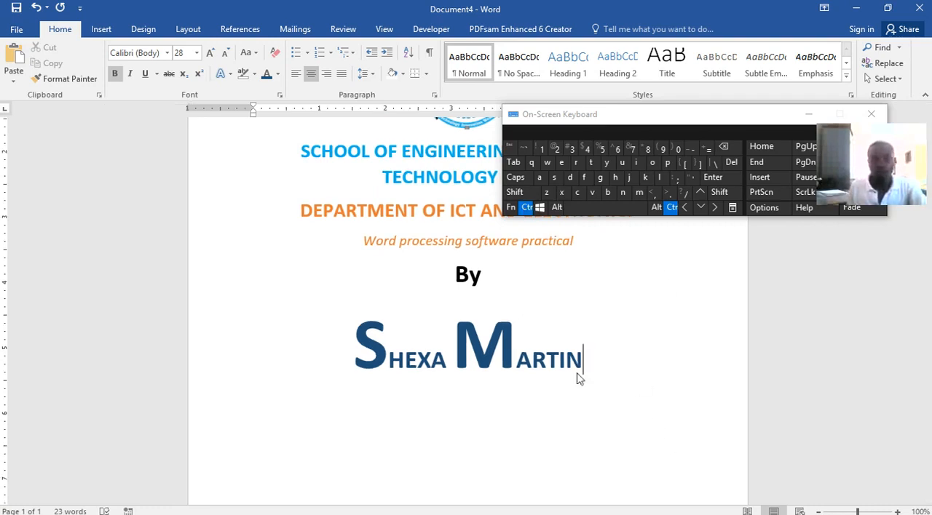
{"action": "scroll", "coordinate": [578, 422], "scroll_direction": "down", "scroll_amount": 4}
{"action": "scroll", "coordinate": [582, 426], "scroll_direction": "up", "scroll_amount": 3}
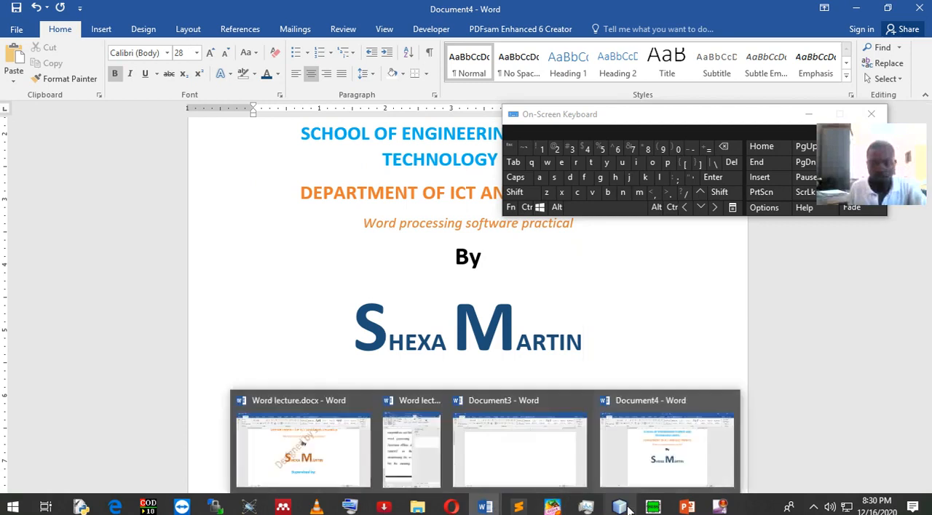
{"action": "mouse_move", "coordinate": [684, 508]}
{"action": "mouse_move", "coordinate": [484, 508]}
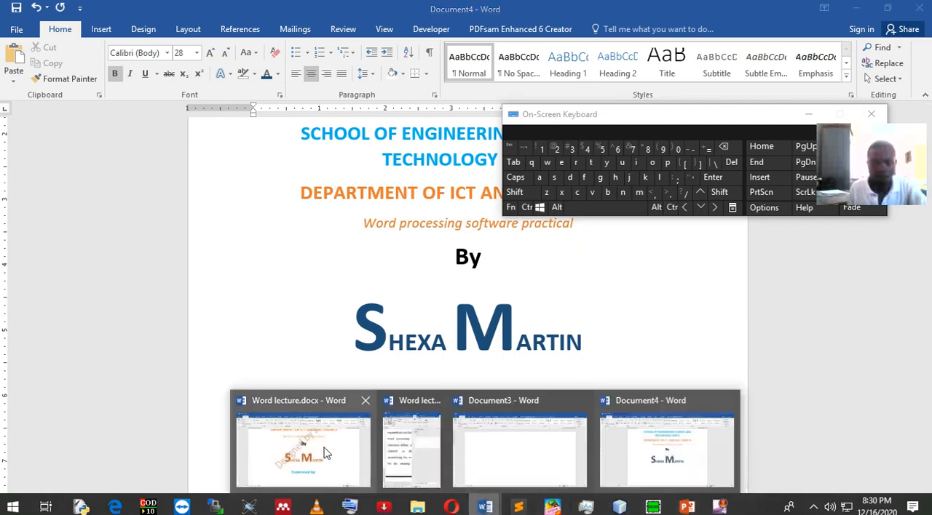
{"action": "left_click", "coordinate": [336, 440]}
{"action": "scroll", "coordinate": [482, 336], "scroll_direction": "down", "scroll_amount": 4}
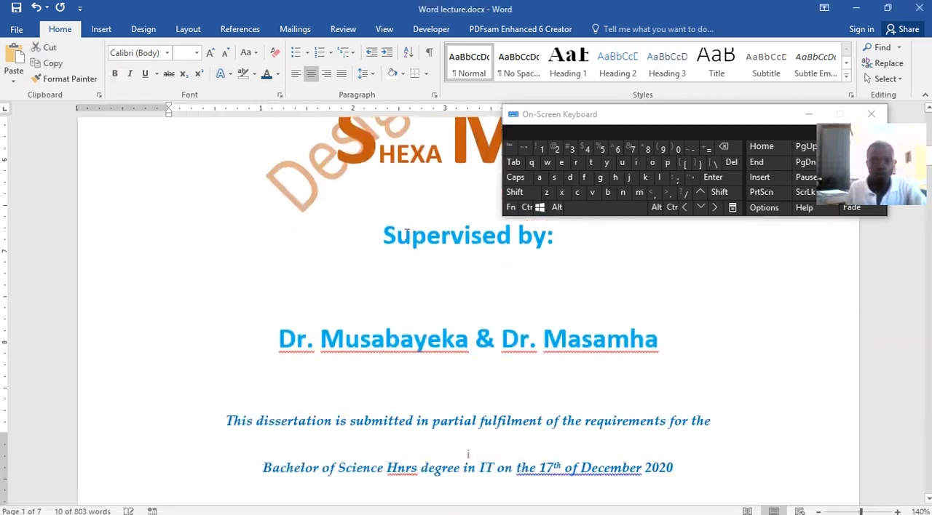
{"action": "left_click_drag", "start_coordinate": [380, 230], "coordinate": [604, 328]}
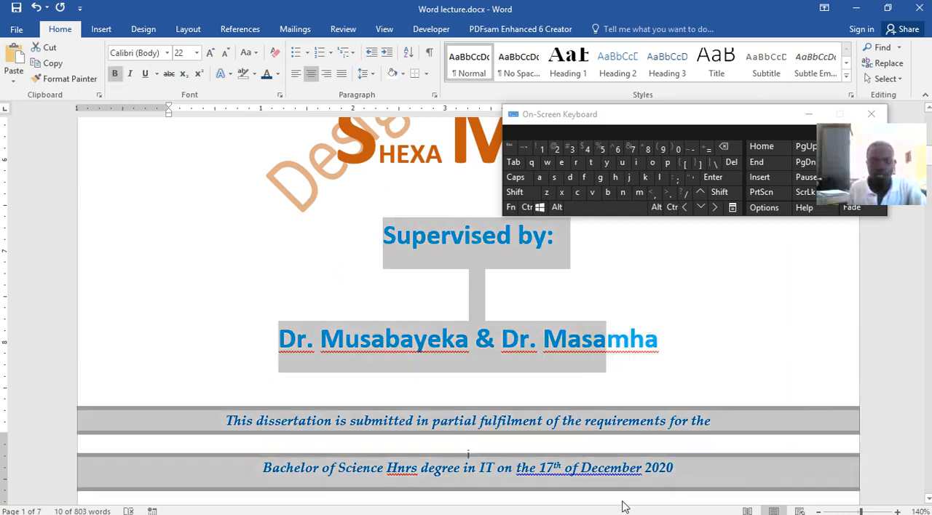
{"action": "left_click", "coordinate": [650, 390]}
{"action": "left_click_drag", "start_coordinate": [453, 291], "coordinate": [414, 247]}
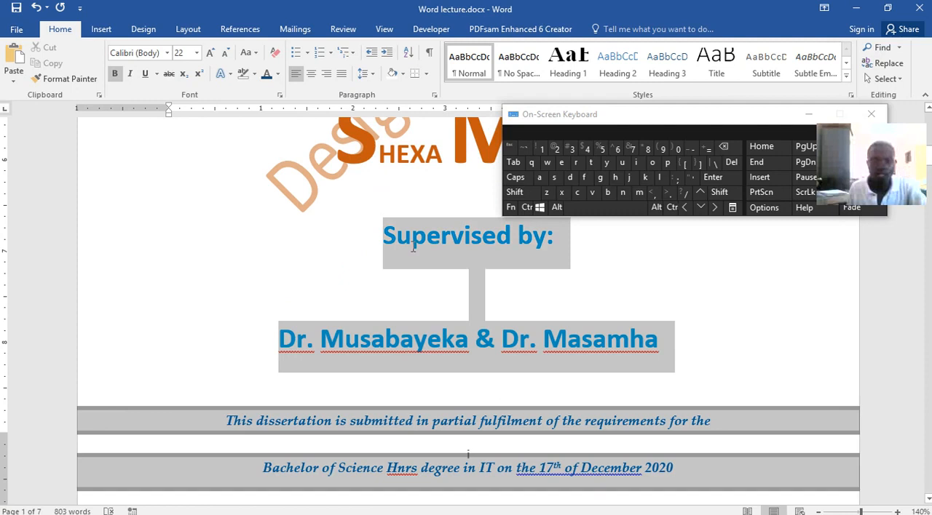
Return to Document4 and add "Supervised by:" on a new line below the author's name.
{"action": "mouse_move", "coordinate": [552, 507]}
{"action": "mouse_move", "coordinate": [485, 507]}
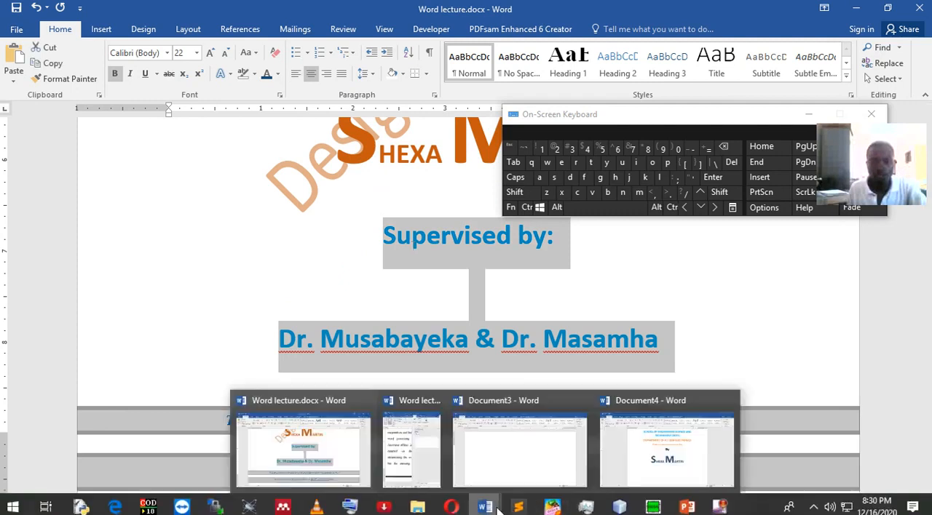
{"action": "left_click", "coordinate": [633, 433]}
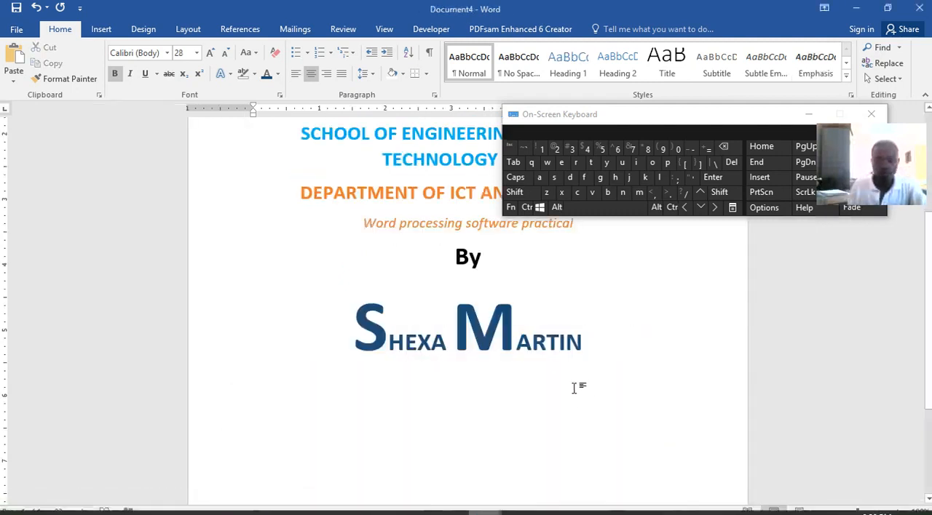
{"action": "key", "text": "Return"}
{"action": "type", "text": "Super"}
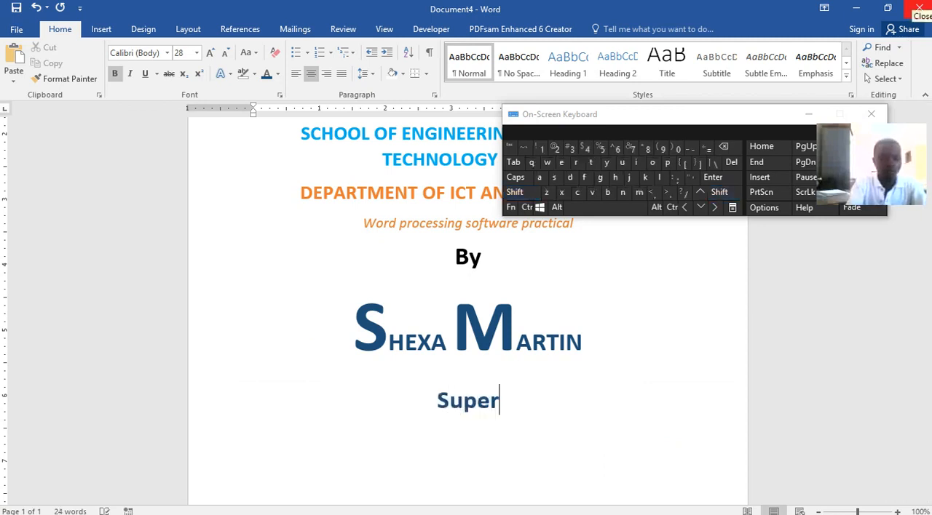
{"action": "type", "text": "vised"}
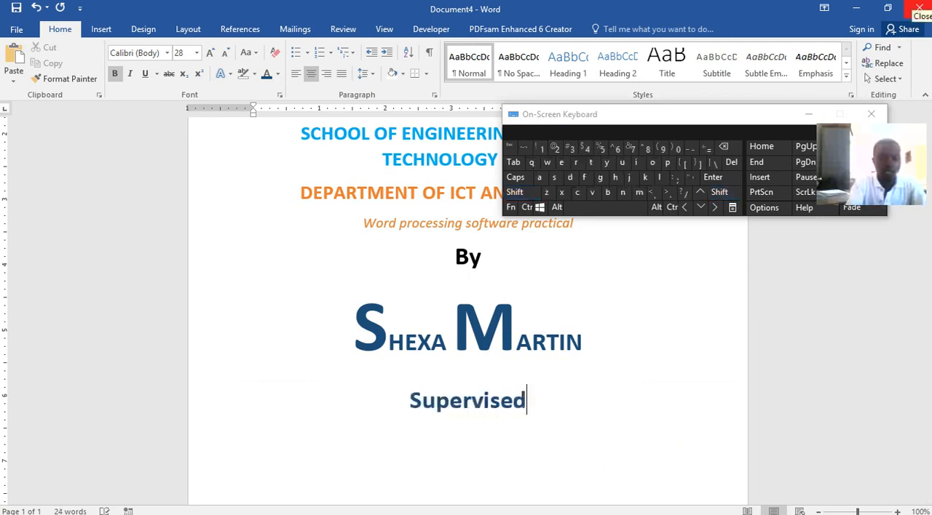
{"action": "type", "text": " by"}
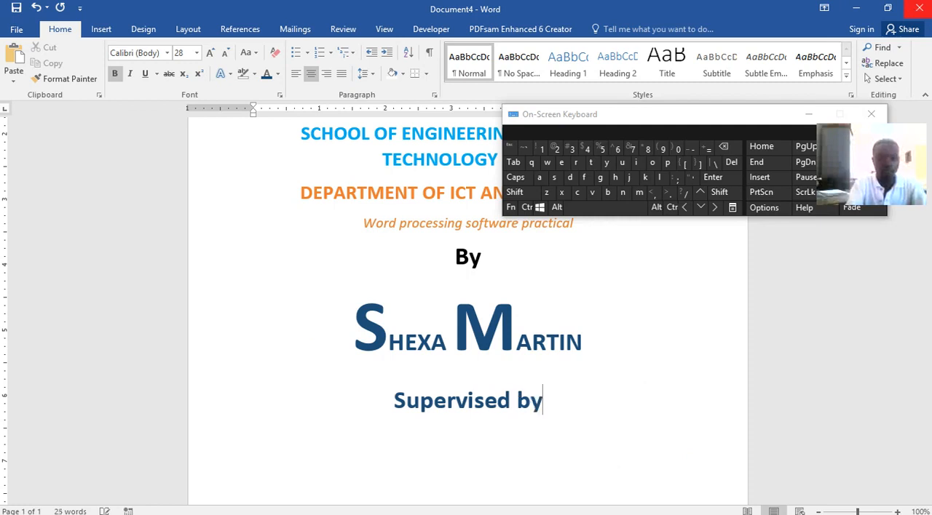
{"action": "type", "text": ":"}
Enter "Supervisor 1 and Supervisor 2" on the line below "Supervised by:".
{"action": "key", "text": "shift"}
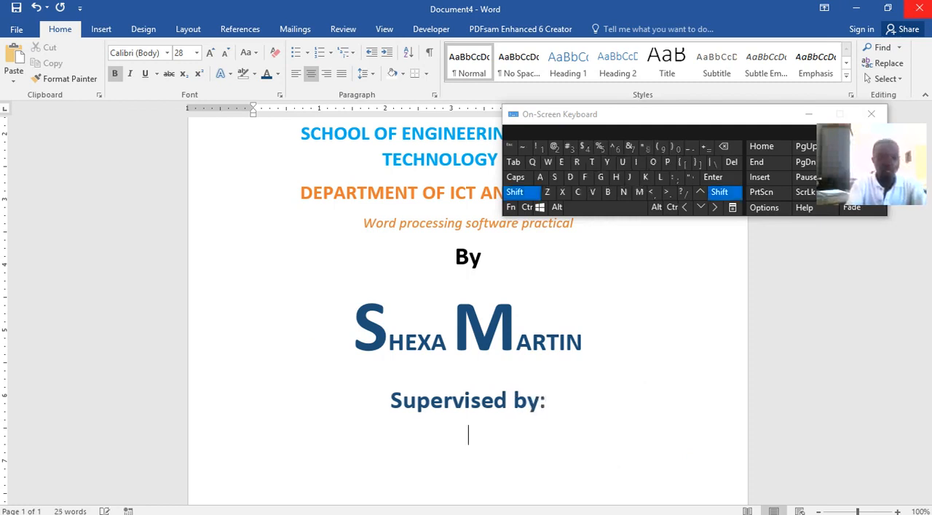
{"action": "type", "text": "Supe"}
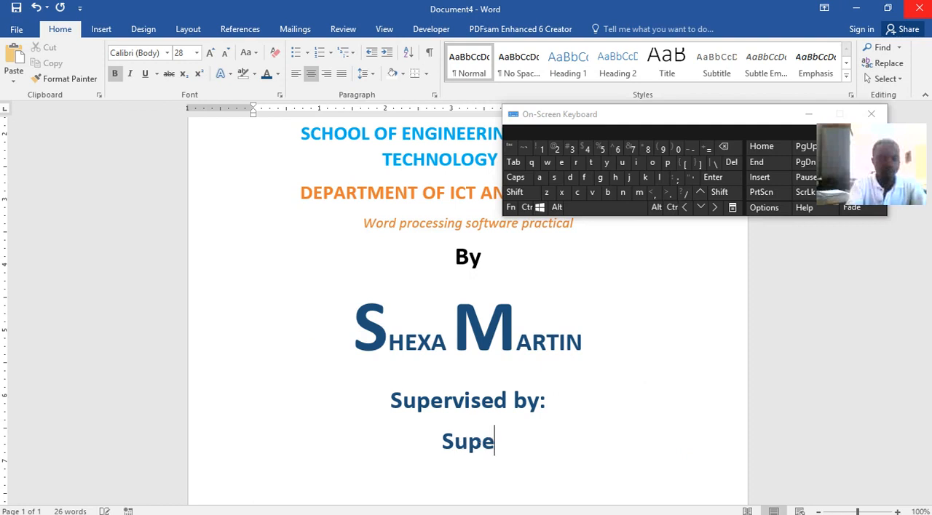
{"action": "type", "text": "rvisor"}
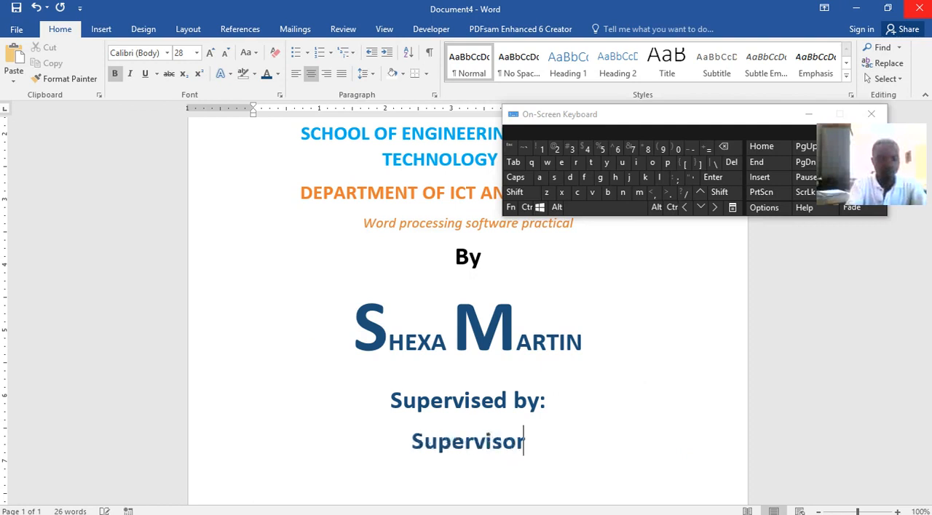
{"action": "type", "text": " 1 a"}
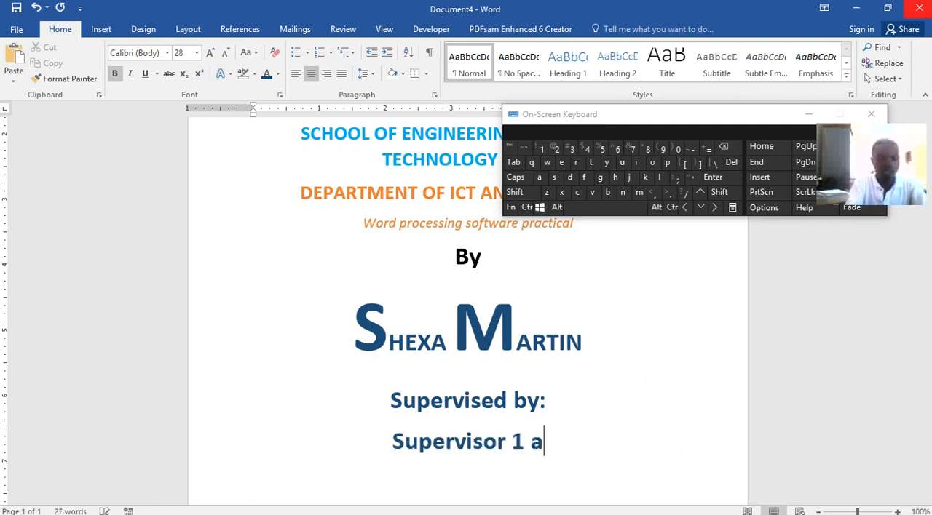
{"action": "type", "text": "nd Super"}
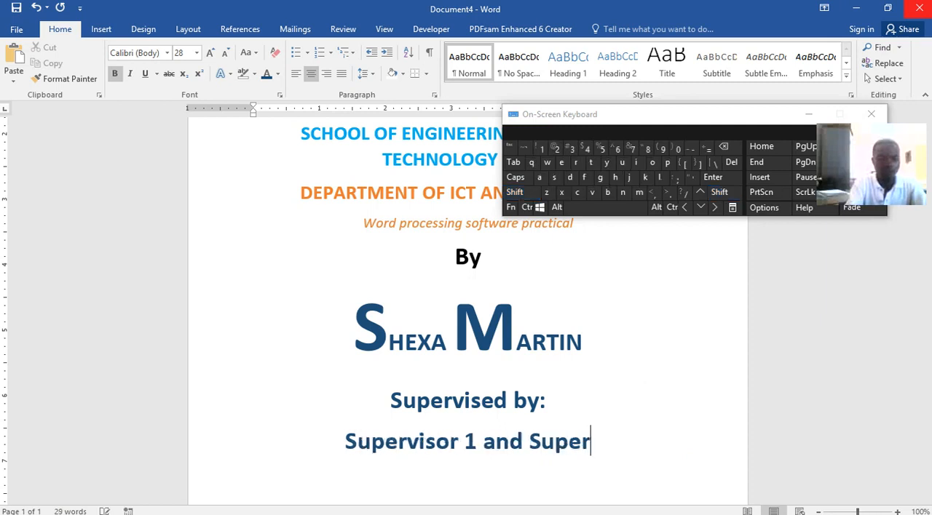
{"action": "type", "text": "visor"}
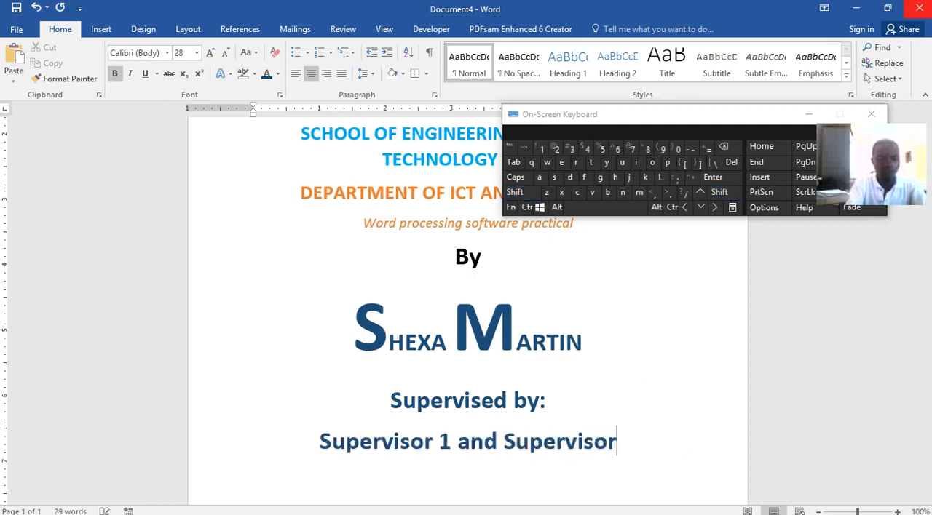
{"action": "type", "text": " 2"}
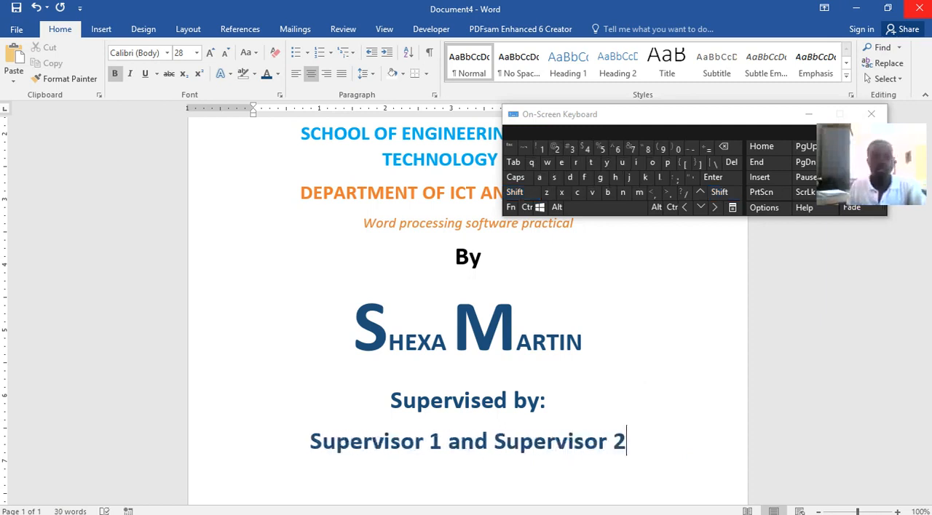
Draw a text box about 4.42" wide and 0.56" high below the "Supervisor 1 and Supervisor 2" line.
{"action": "scroll", "coordinate": [903, 31], "scroll_direction": "down", "scroll_amount": 1}
{"action": "scroll", "coordinate": [681, 384], "scroll_direction": "down", "scroll_amount": 3}
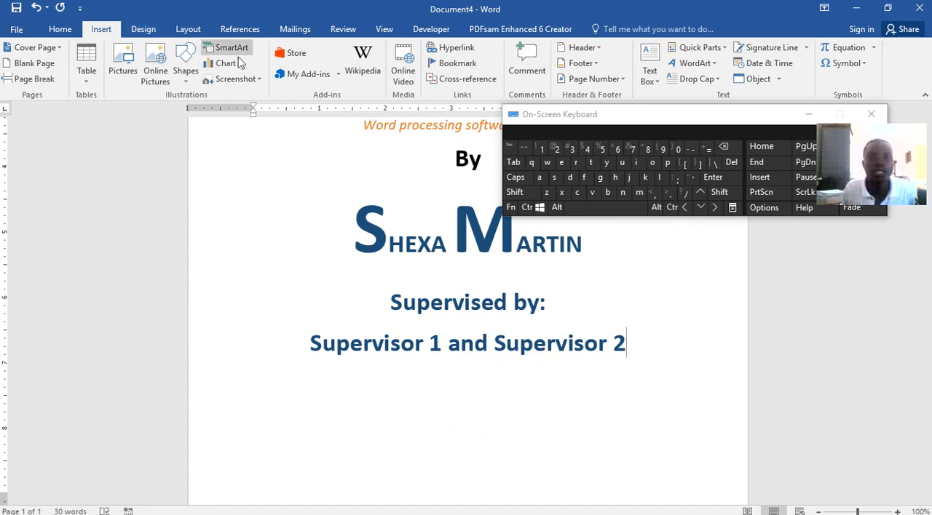
{"action": "left_click", "coordinate": [648, 61]}
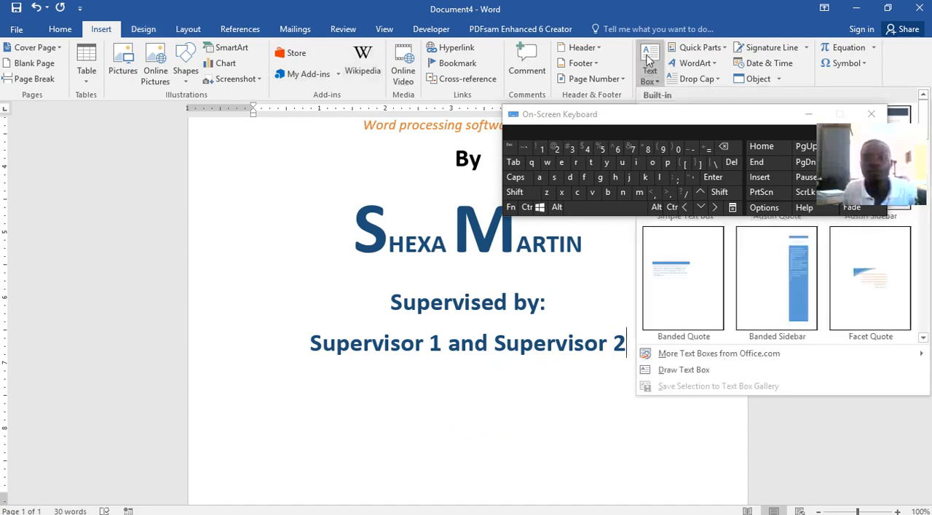
{"action": "left_click", "coordinate": [808, 115]}
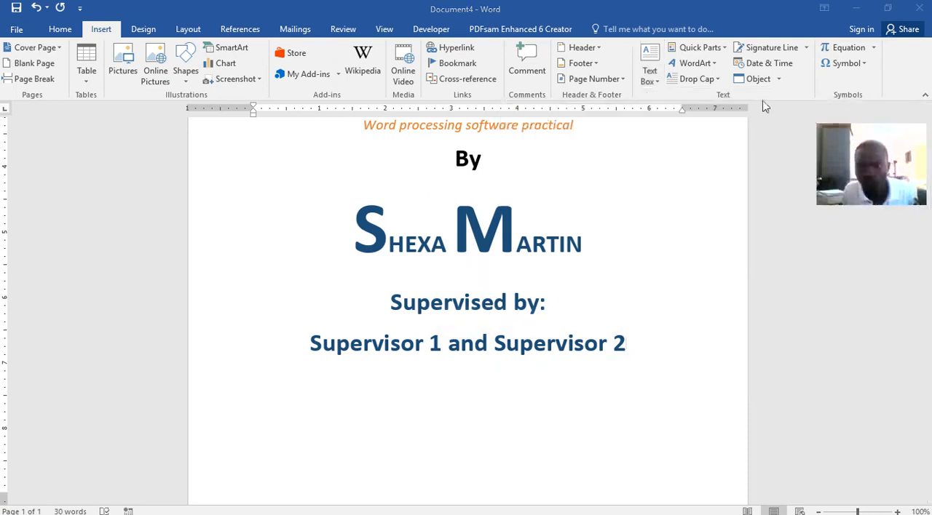
{"action": "left_click", "coordinate": [657, 83]}
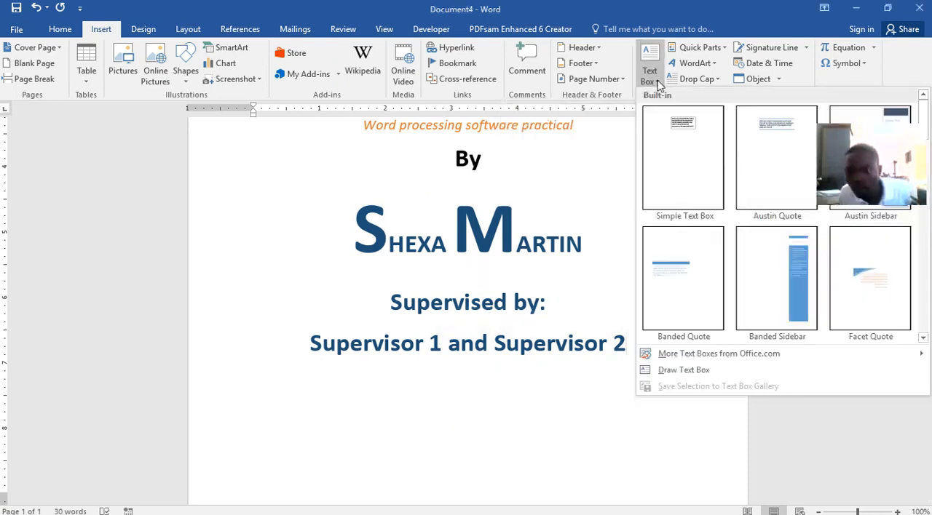
{"action": "left_click", "coordinate": [695, 371]}
{"action": "mouse_move", "coordinate": [352, 384]}
{"action": "left_mouse_down"}
{"action": "mouse_move", "coordinate": [616, 485]}
{"action": "mouse_move", "coordinate": [643, 453]}
{"action": "left_mouse_up"}
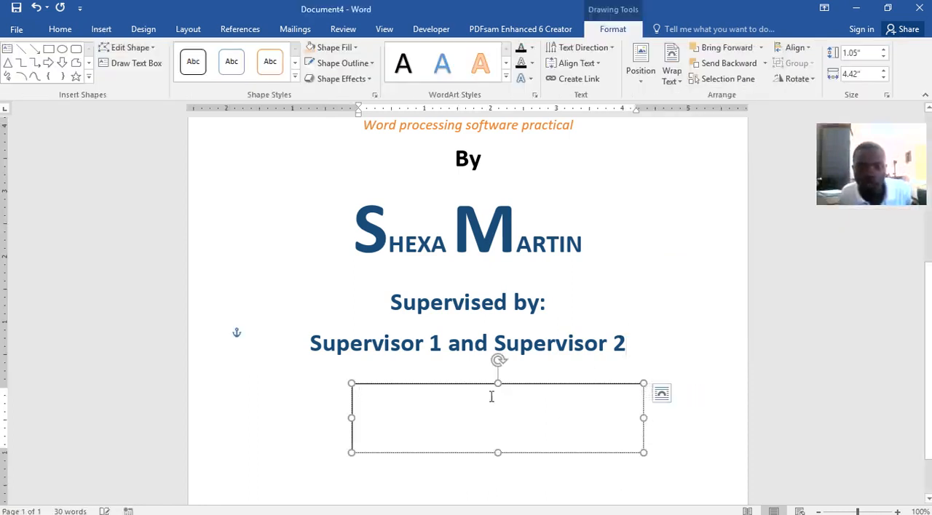
{"action": "left_click_drag", "start_coordinate": [490, 388], "coordinate": [473, 401]}
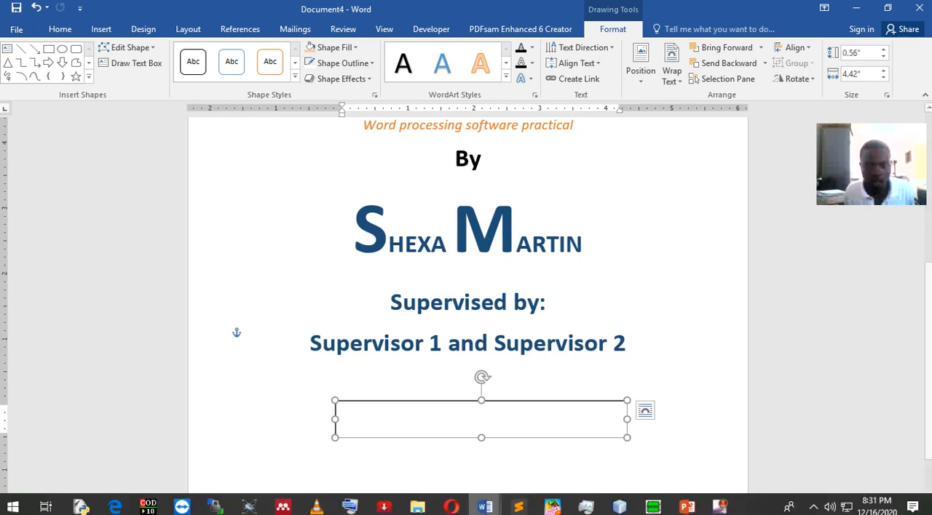
Switch to Word lecture.docx and examine the text boxes holding the dissertation submission statement at the end of the cover page.
{"action": "mouse_move", "coordinate": [482, 510]}
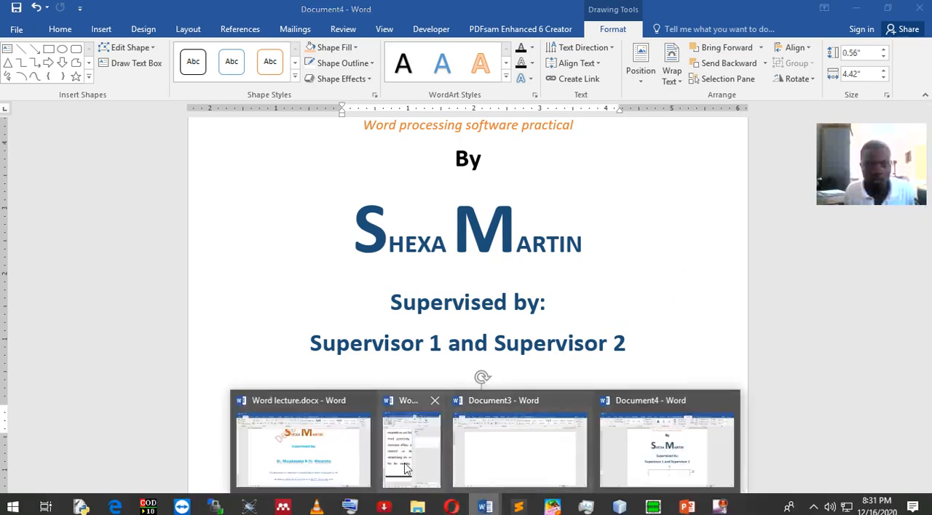
{"action": "left_click", "coordinate": [339, 445]}
{"action": "scroll", "coordinate": [484, 278], "scroll_direction": "down", "scroll_amount": 3}
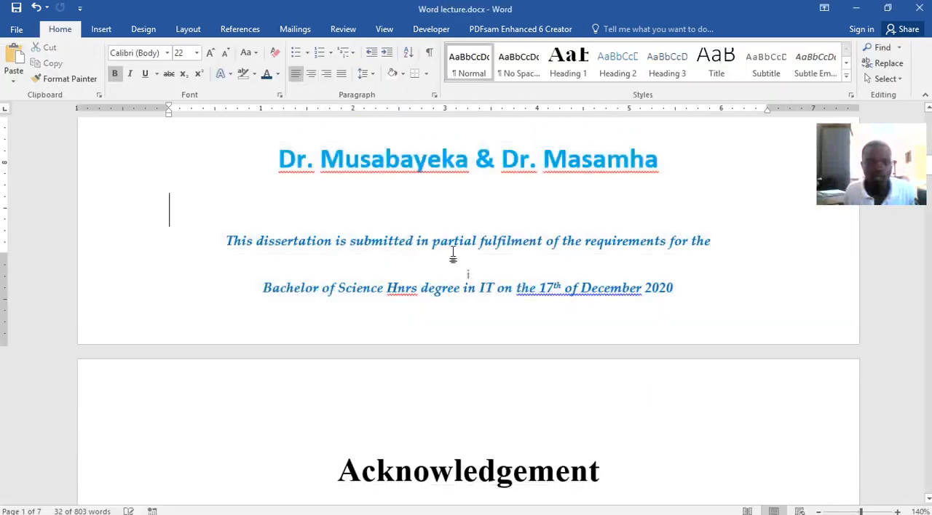
{"action": "left_click", "coordinate": [446, 250]}
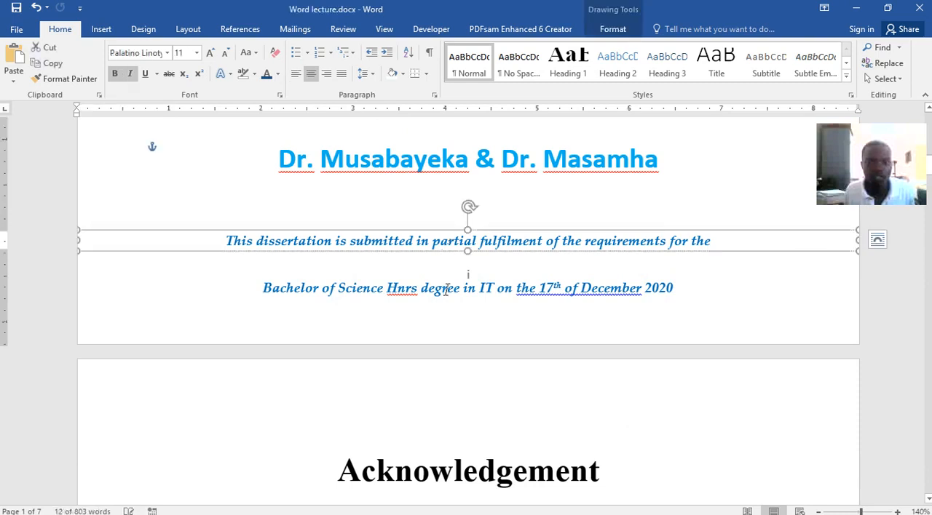
{"action": "left_click", "coordinate": [446, 277]}
{"action": "left_click", "coordinate": [410, 241]}
{"action": "left_click_drag", "start_coordinate": [232, 236], "coordinate": [350, 240]}
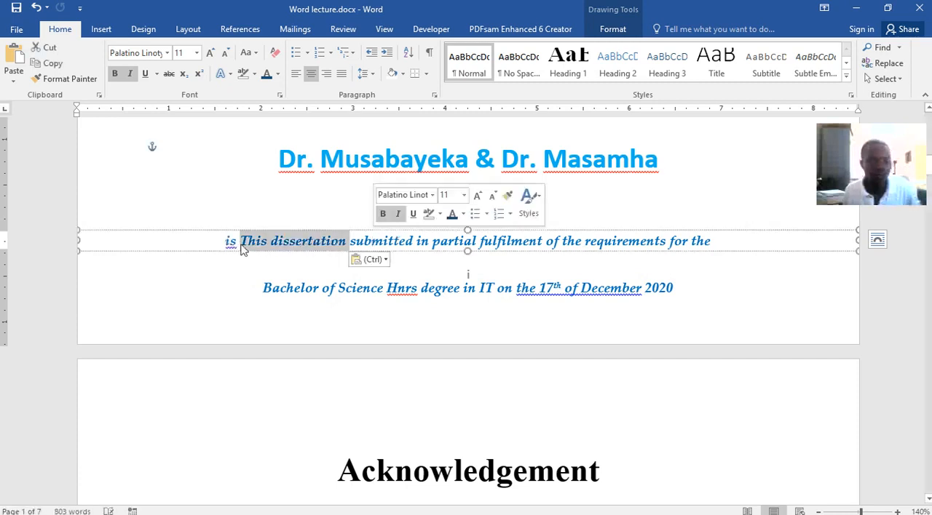
{"action": "key", "text": "ctrl+z"}
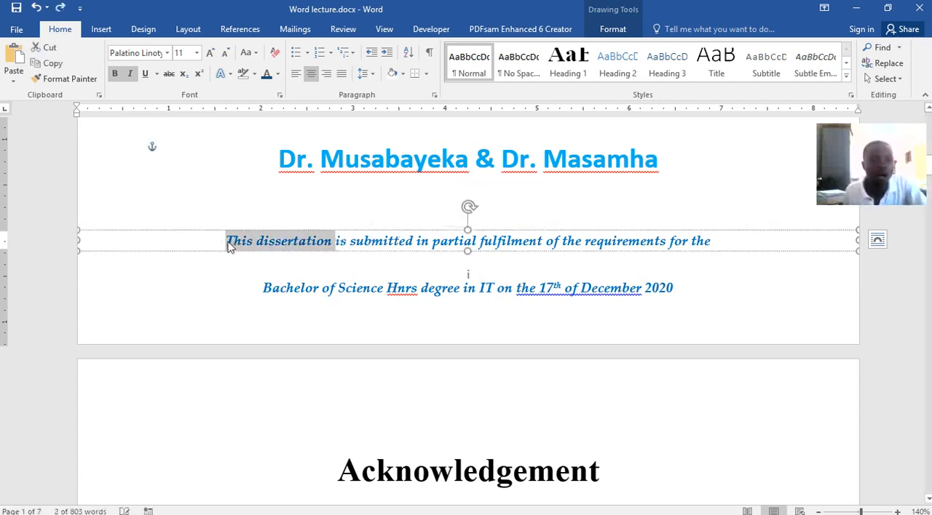
{"action": "left_click", "coordinate": [230, 246]}
Copy the line "This dissertation is submitted in partial fulfilment of the requirements for the" from its text box.
{"action": "left_click_drag", "start_coordinate": [227, 241], "coordinate": [695, 251]}
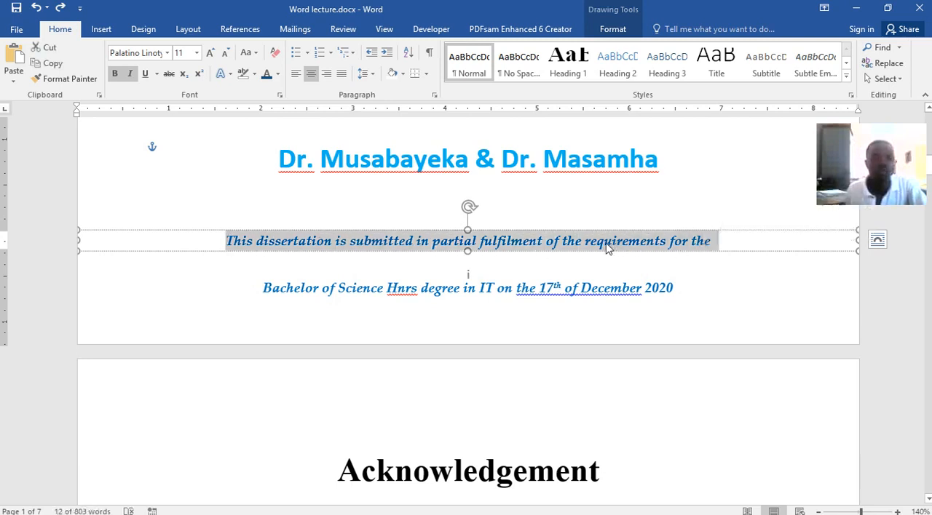
{"action": "key", "text": "ctrl"}
{"action": "left_click", "coordinate": [327, 246]}
{"action": "left_click_drag", "start_coordinate": [225, 241], "coordinate": [702, 246]}
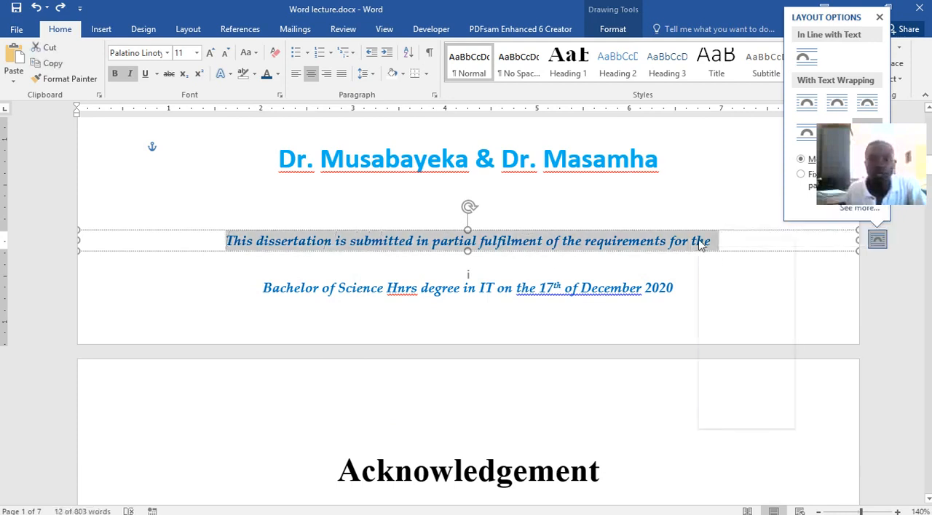
{"action": "right_click", "coordinate": [698, 246]}
{"action": "left_click", "coordinate": [726, 265]}
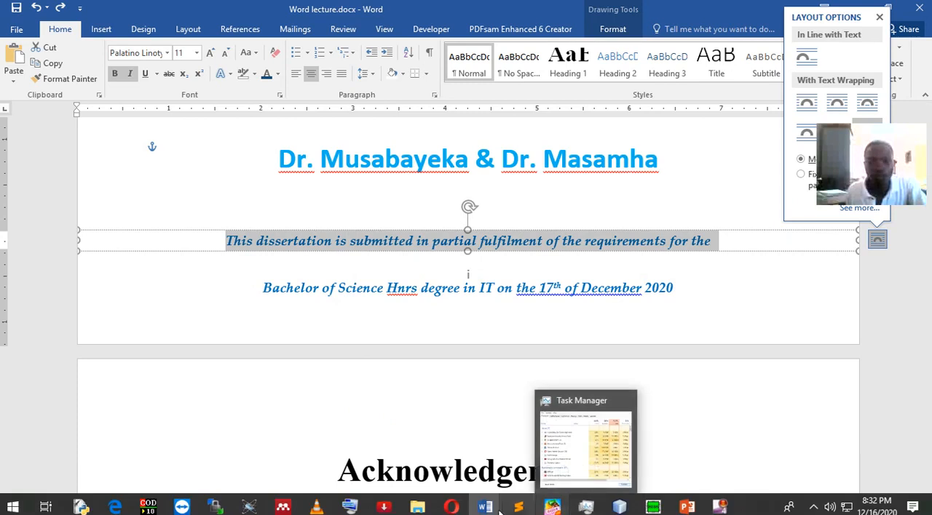
Paste the copied dissertation line into Document4's new text box and stretch the box across the full page width.
{"action": "mouse_move", "coordinate": [485, 506]}
{"action": "left_click", "coordinate": [665, 459]}
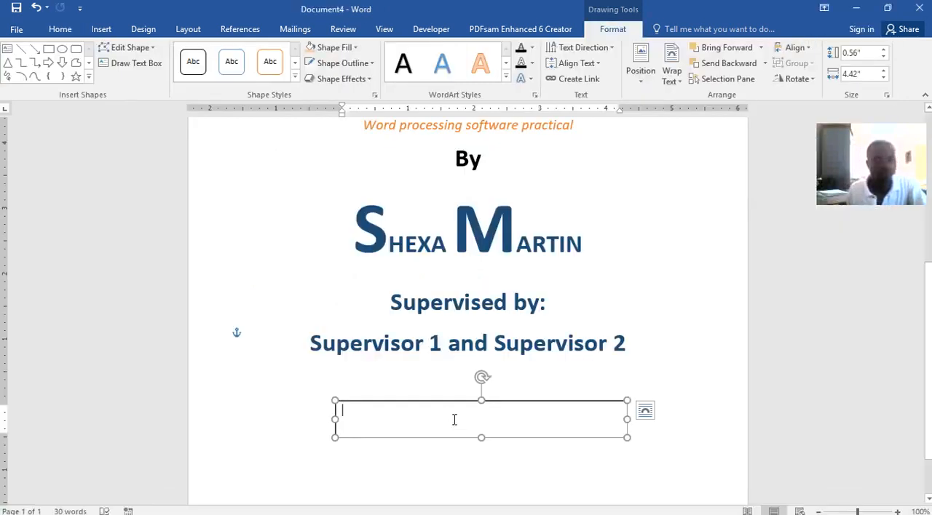
{"action": "key", "text": "ctrl+v"}
{"action": "left_click_drag", "start_coordinate": [627, 455], "coordinate": [745, 447]}
{"action": "left_click_drag", "start_coordinate": [335, 456], "coordinate": [188, 466]}
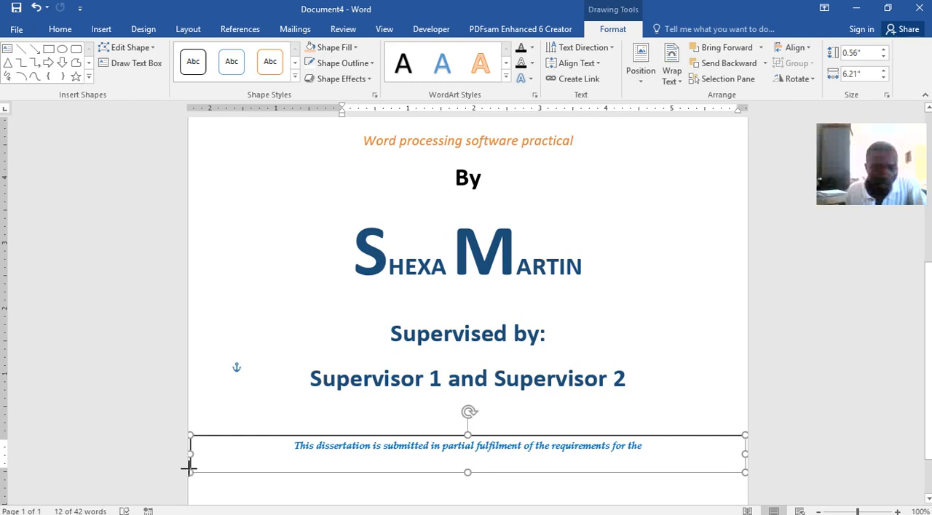
Reduce the dissertation text box's height to about 0.37" and draw a second text box about 7.66" wide and 0.48" high below it.
{"action": "left_click_drag", "start_coordinate": [470, 472], "coordinate": [464, 459]}
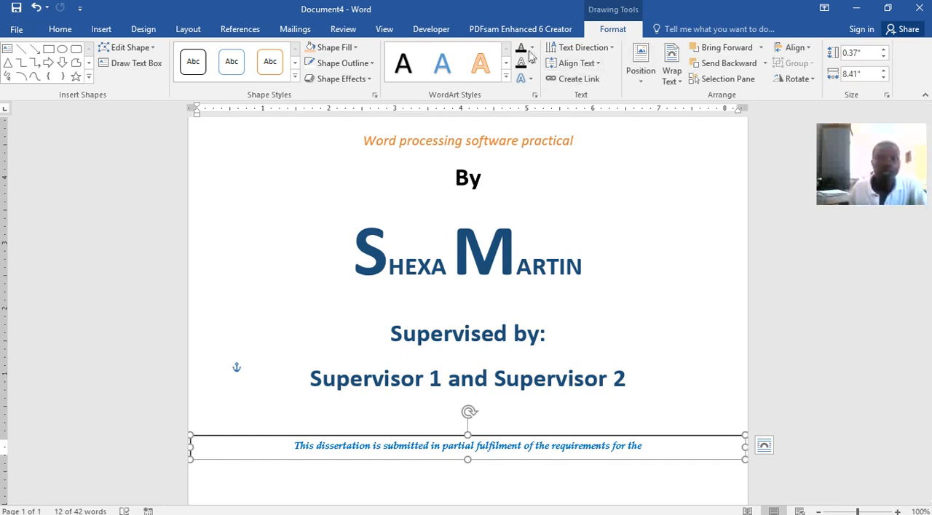
{"action": "left_click", "coordinate": [100, 30]}
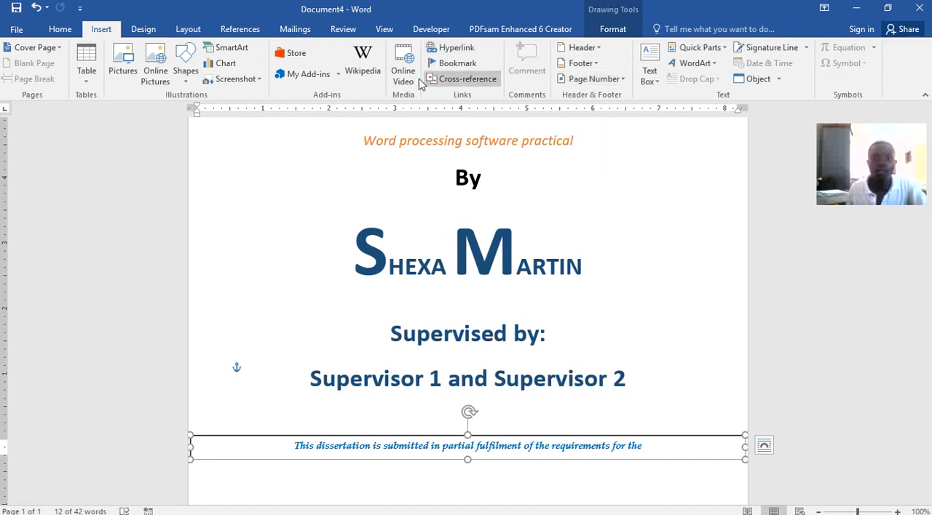
{"action": "left_click", "coordinate": [651, 70]}
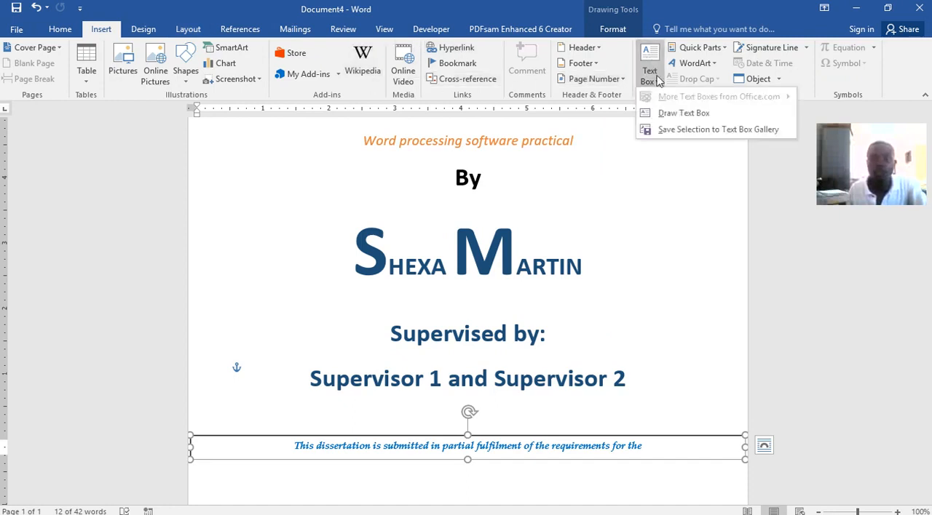
{"action": "left_click", "coordinate": [663, 113]}
{"action": "scroll", "coordinate": [515, 262], "scroll_direction": "down", "scroll_amount": 2}
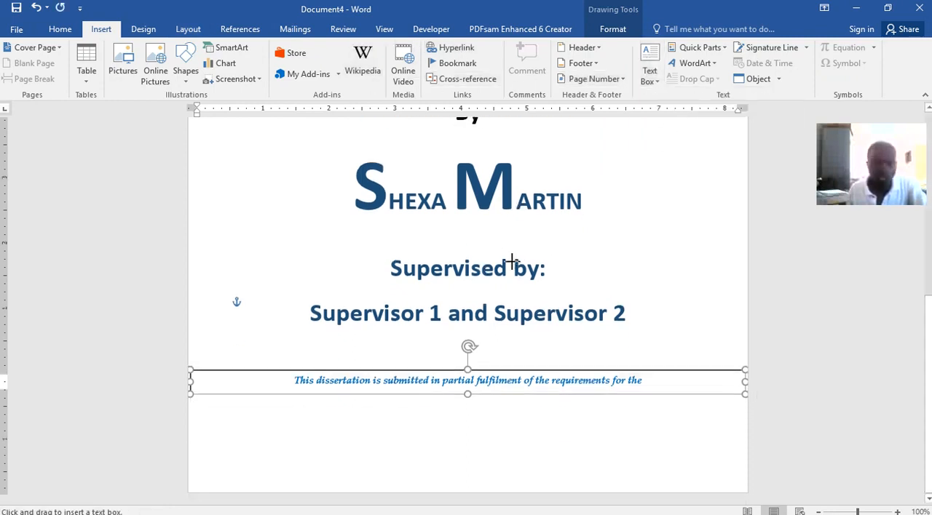
{"action": "mouse_move", "coordinate": [225, 428]}
{"action": "left_mouse_down"}
{"action": "mouse_move", "coordinate": [343, 460]}
{"action": "mouse_move", "coordinate": [580, 472]}
{"action": "mouse_move", "coordinate": [730, 460]}
{"action": "left_mouse_up"}
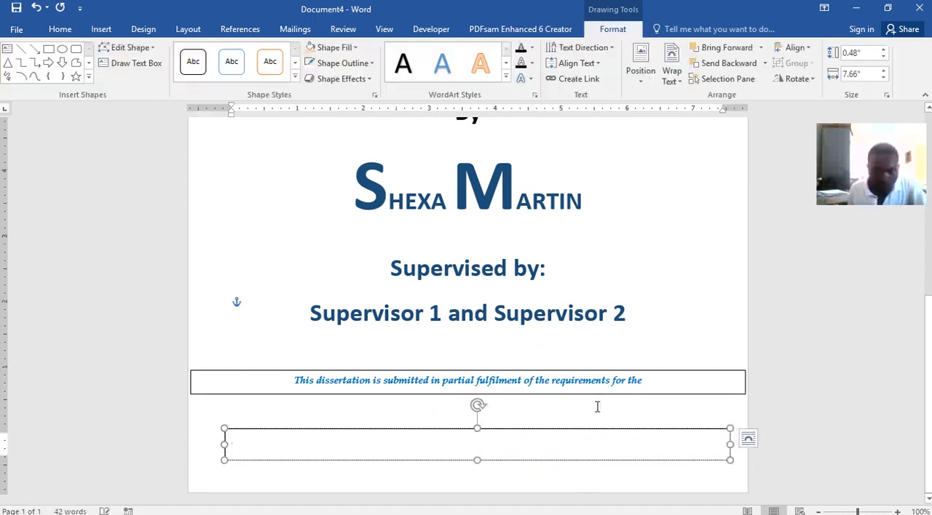
Check the degree line in Word lecture.docx, then enter "Bachelor of Science Hnrs Degree in Information Technology on the 17th" in Document4's new text box.
{"action": "mouse_move", "coordinate": [485, 507]}
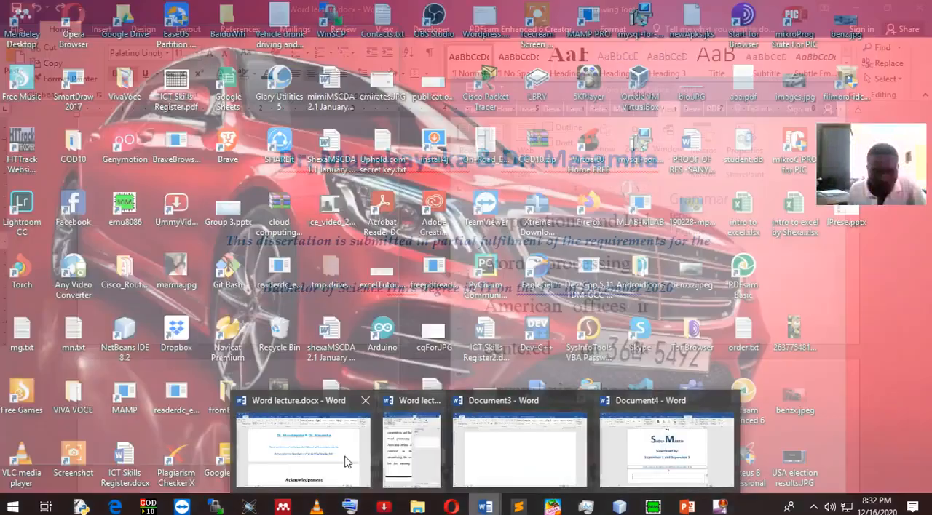
{"action": "left_click", "coordinate": [343, 460]}
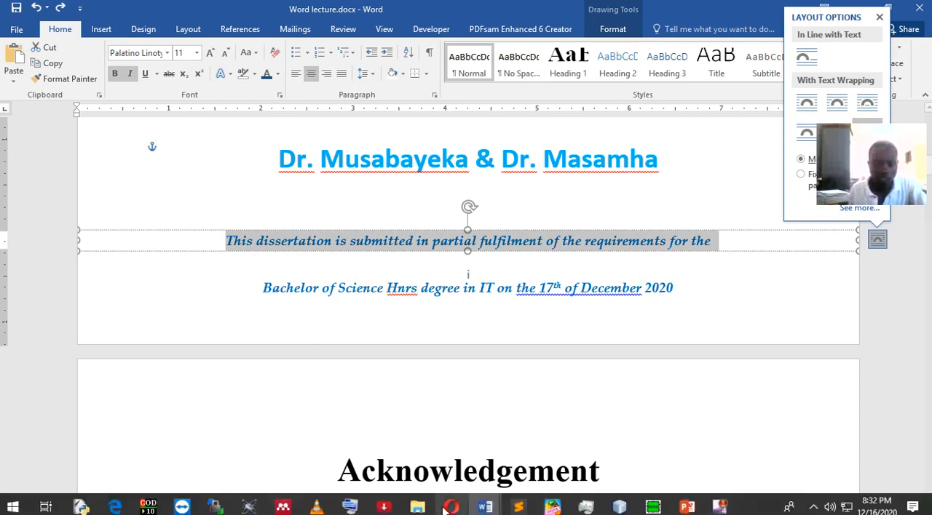
{"action": "mouse_move", "coordinate": [482, 510]}
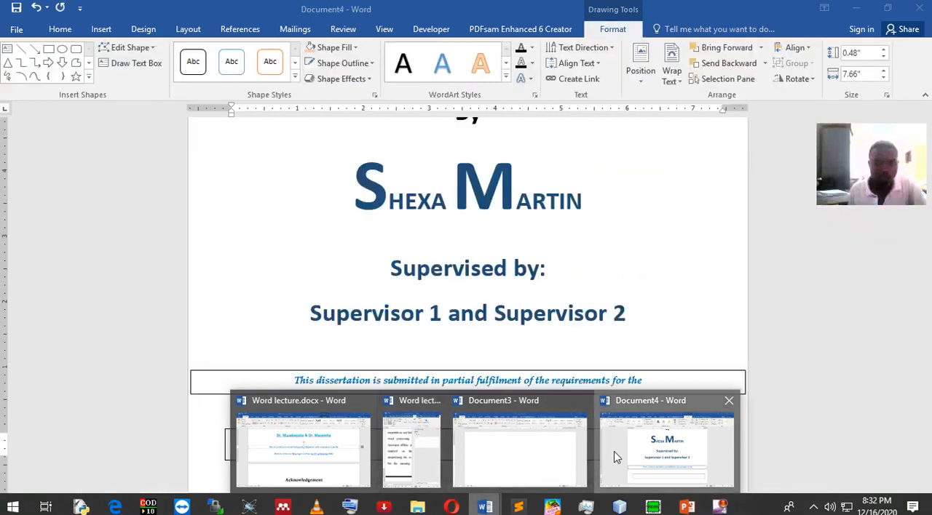
{"action": "left_click", "coordinate": [613, 457]}
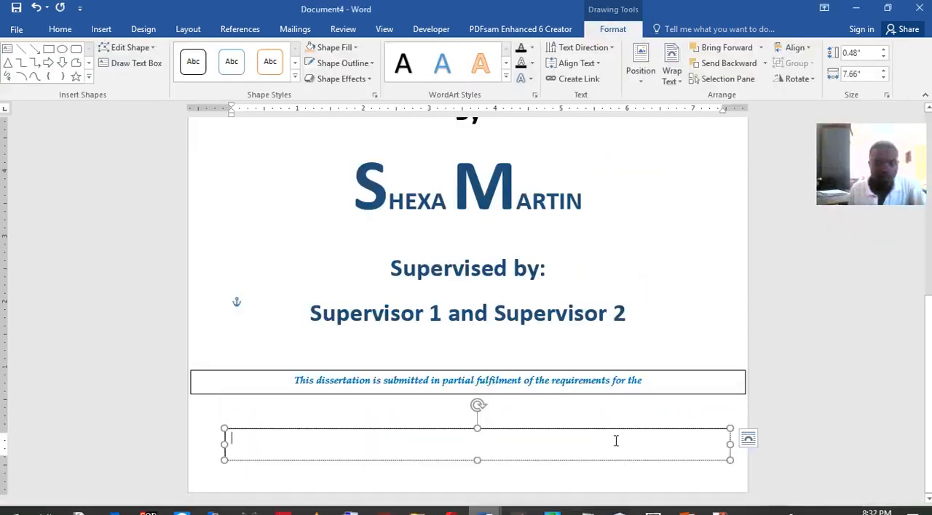
{"action": "type", "text": "Bace"}
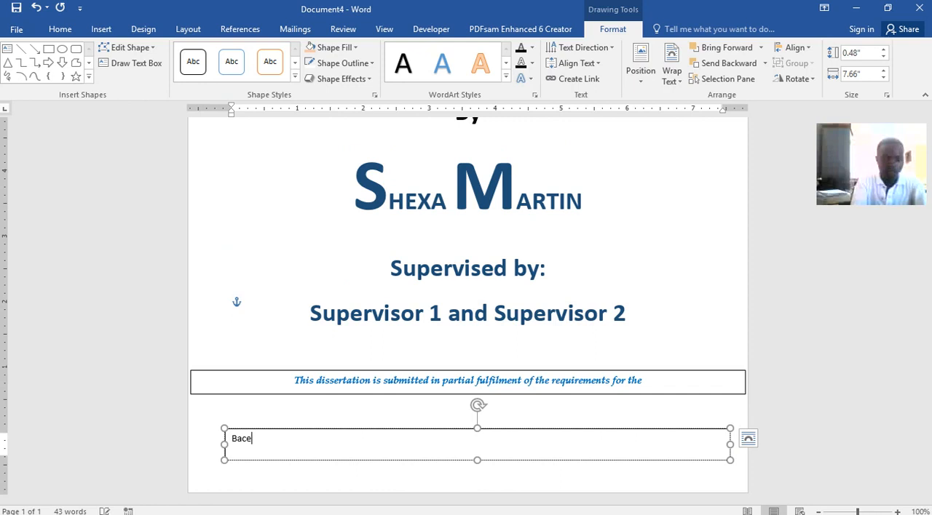
{"action": "key", "text": "BackSpace"}
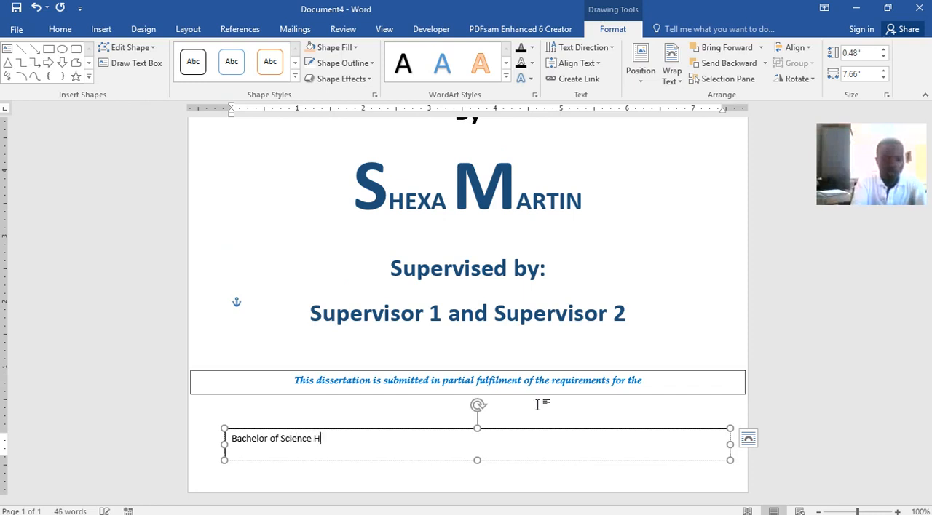
{"action": "type", "text": "D"}
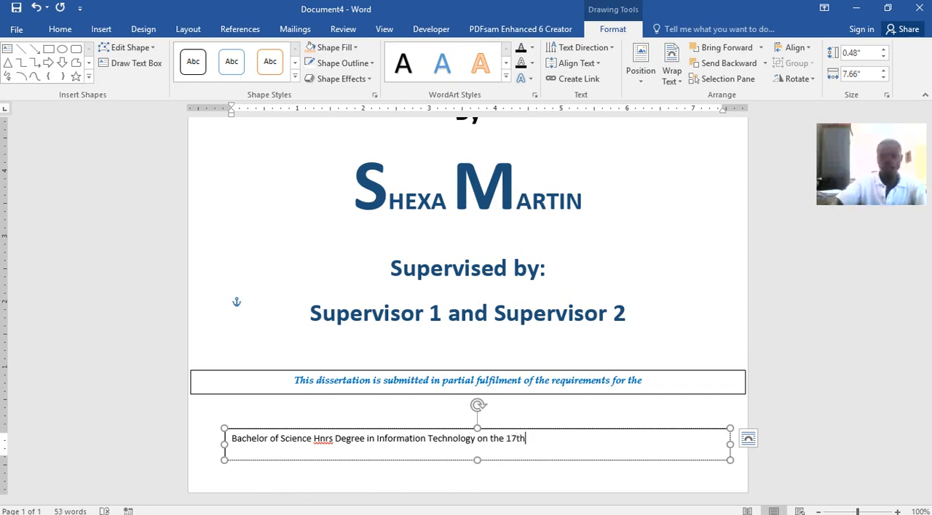
Format the "th" of "17th" in the degree text box as superscript.
{"action": "key", "text": "shift+Left"}
{"action": "key", "text": "shift+Left"}
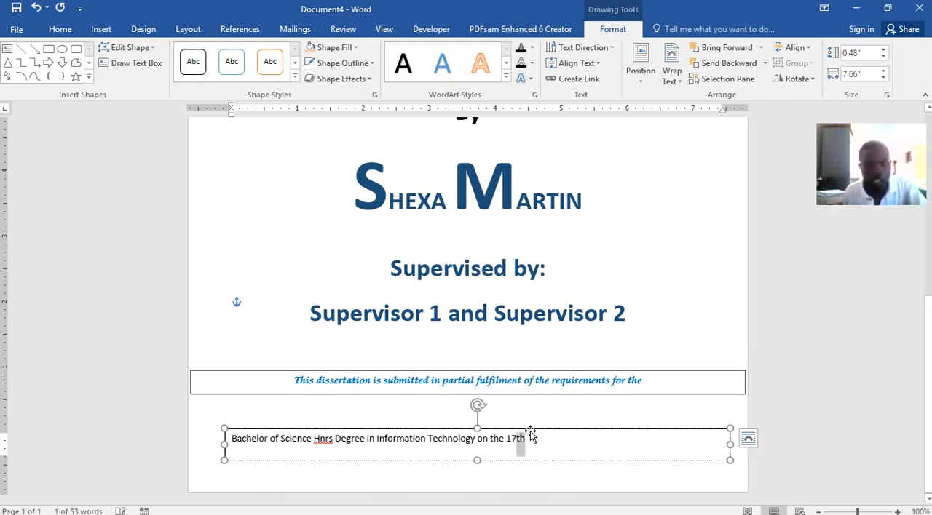
{"action": "left_click", "coordinate": [59, 29]}
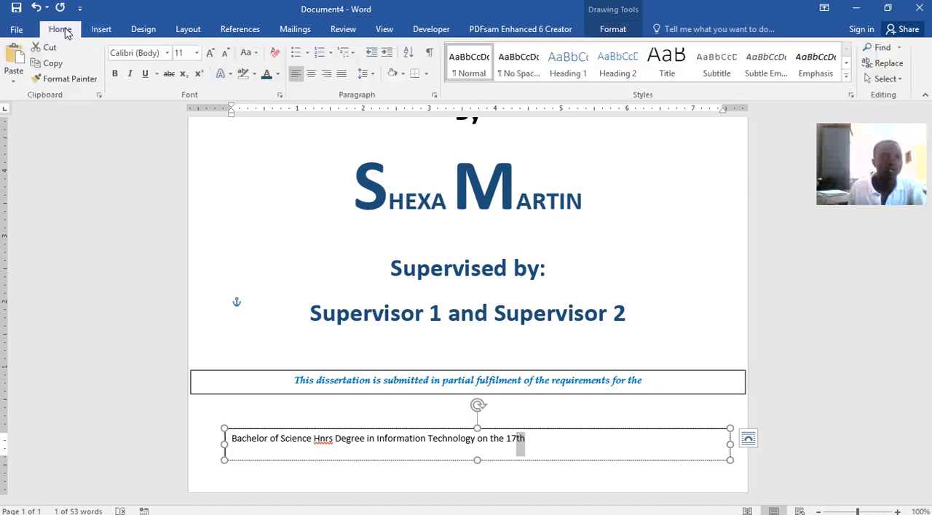
{"action": "left_click", "coordinate": [198, 74]}
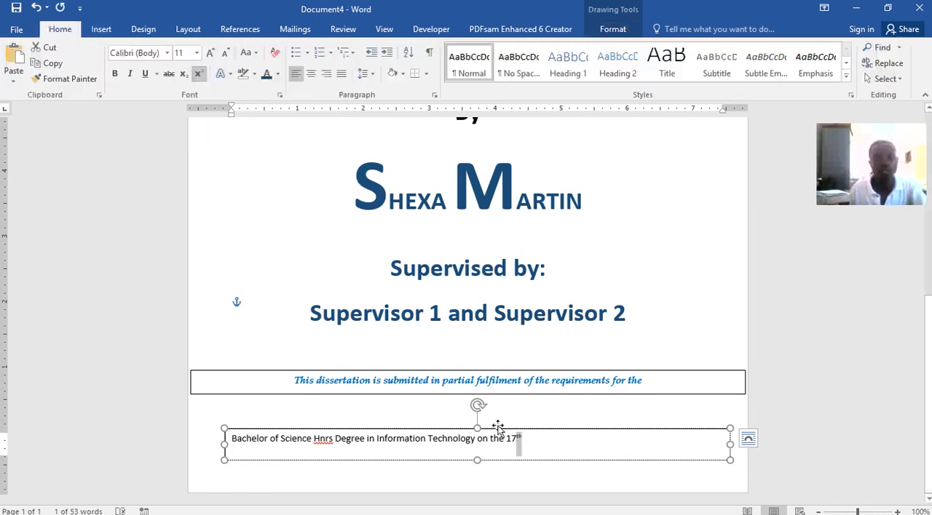
Enlarge the degree line to 20 pt and extend its text box upward to fit two lines.
{"action": "left_click_drag", "start_coordinate": [523, 440], "coordinate": [244, 434]}
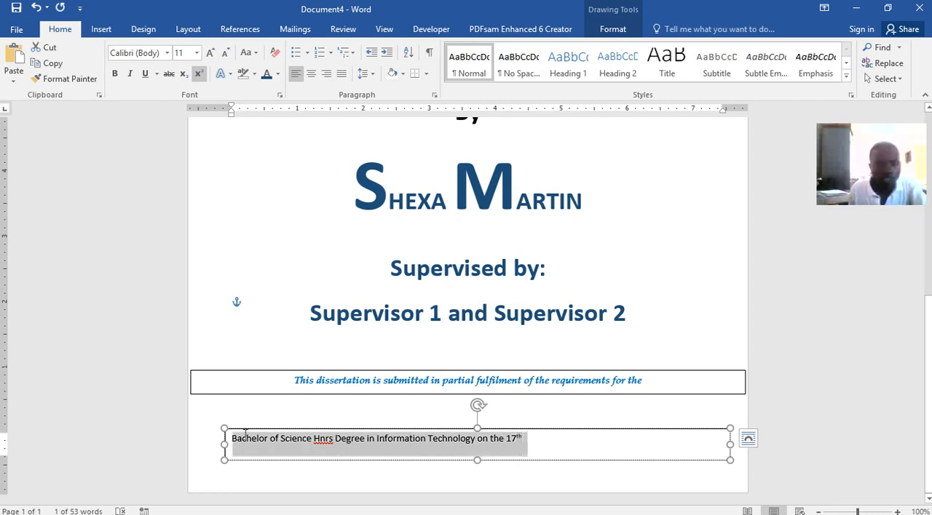
{"action": "left_click", "coordinate": [210, 53]}
{"action": "left_click", "coordinate": [210, 53]}
{"action": "left_click", "coordinate": [210, 53]}
{"action": "left_click", "coordinate": [209, 54]}
{"action": "left_click", "coordinate": [210, 53]}
{"action": "left_click_drag", "start_coordinate": [475, 425], "coordinate": [476, 400]}
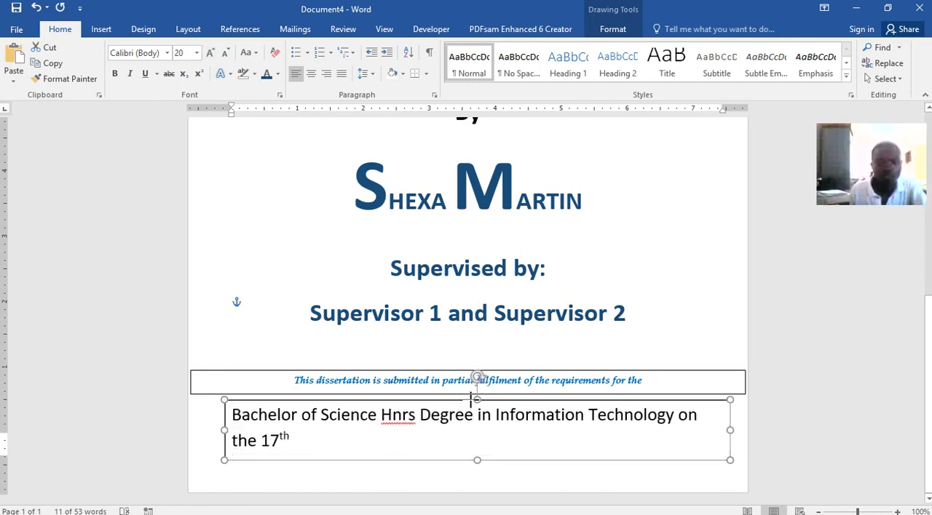
Demonstrate normal, subscript and superscript formatting on the "th" of "17th", finishing with superscript.
{"action": "left_click", "coordinate": [293, 439]}
{"action": "left_click_drag", "start_coordinate": [289, 439], "coordinate": [283, 435]}
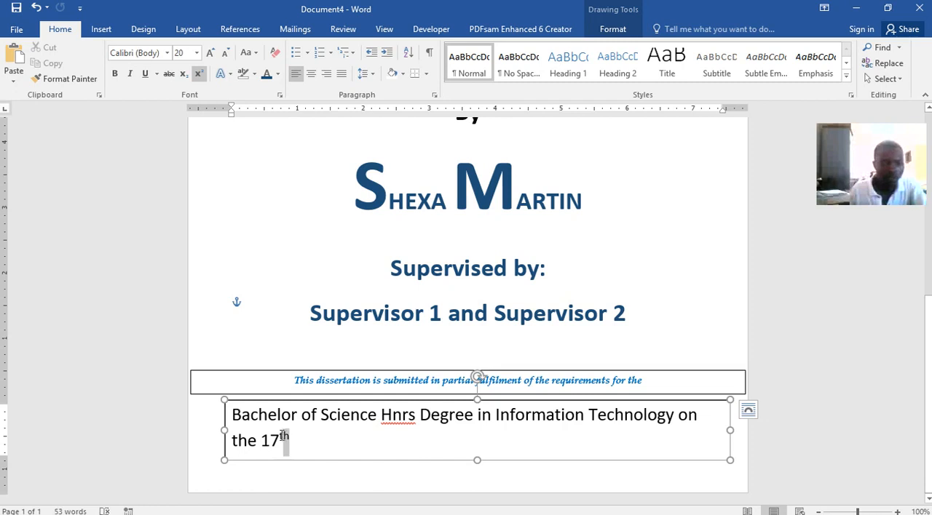
{"action": "left_click", "coordinate": [199, 75]}
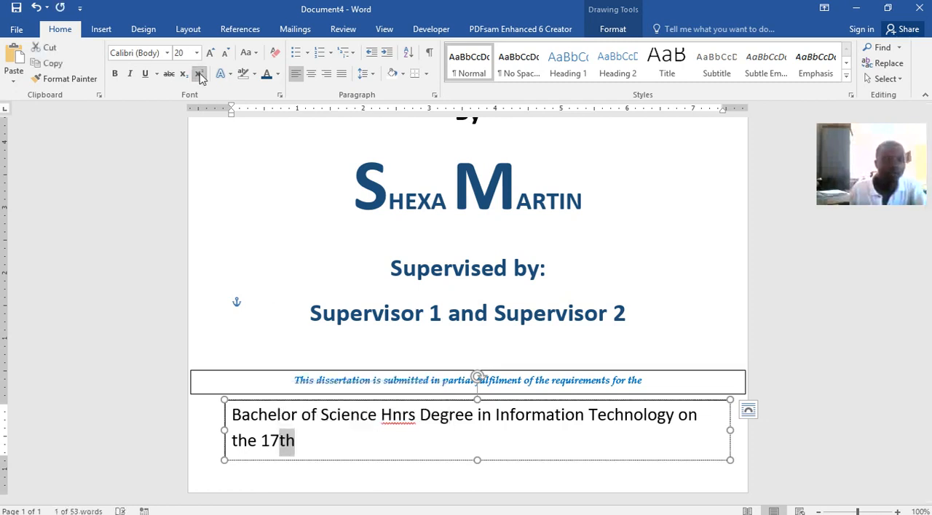
{"action": "left_click", "coordinate": [199, 76]}
{"action": "left_click", "coordinate": [199, 76]}
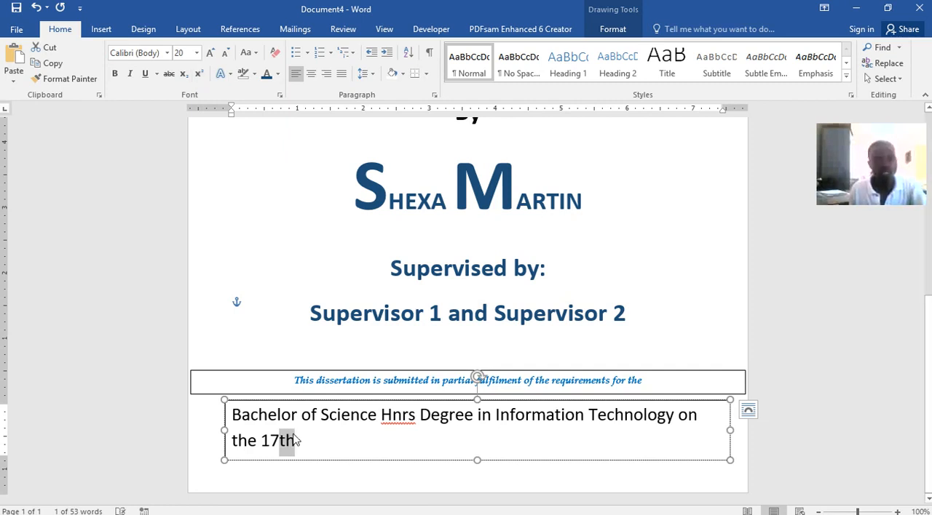
{"action": "left_click", "coordinate": [185, 75]}
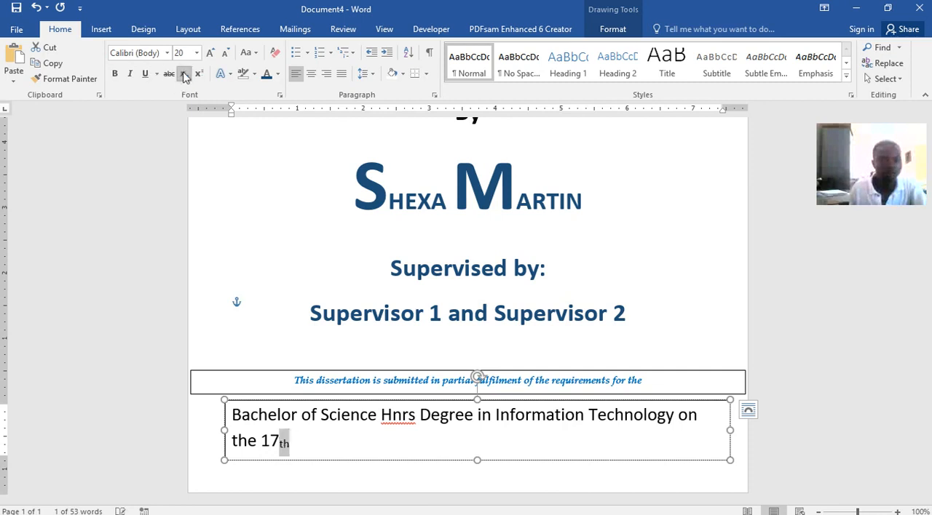
{"action": "left_click", "coordinate": [184, 76]}
{"action": "left_click", "coordinate": [200, 75]}
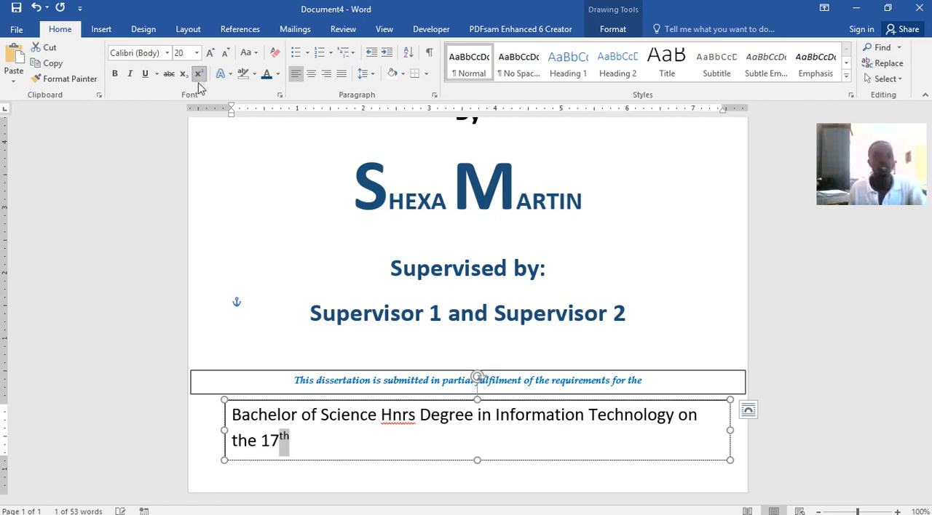
Complete the degree line by adding "December 2020" after "17th".
{"action": "left_click", "coordinate": [351, 444]}
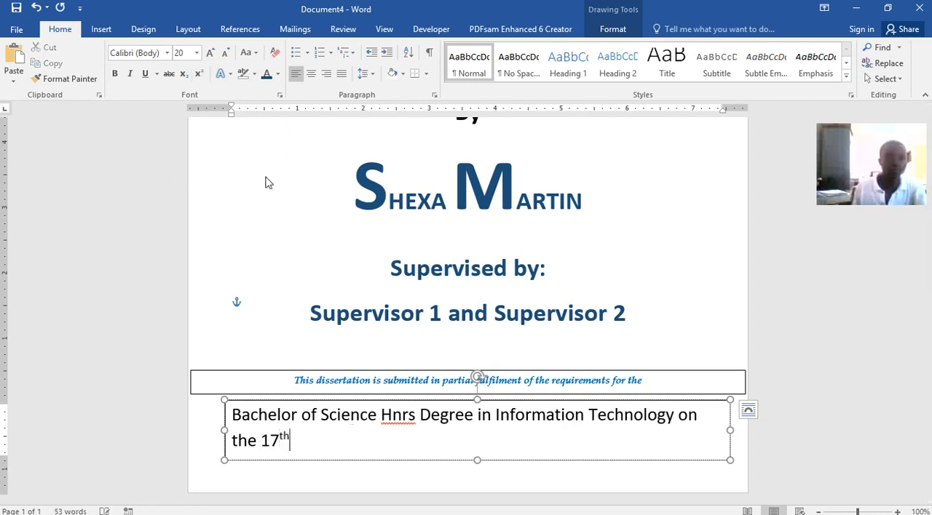
{"action": "type", "text": "Decemb"}
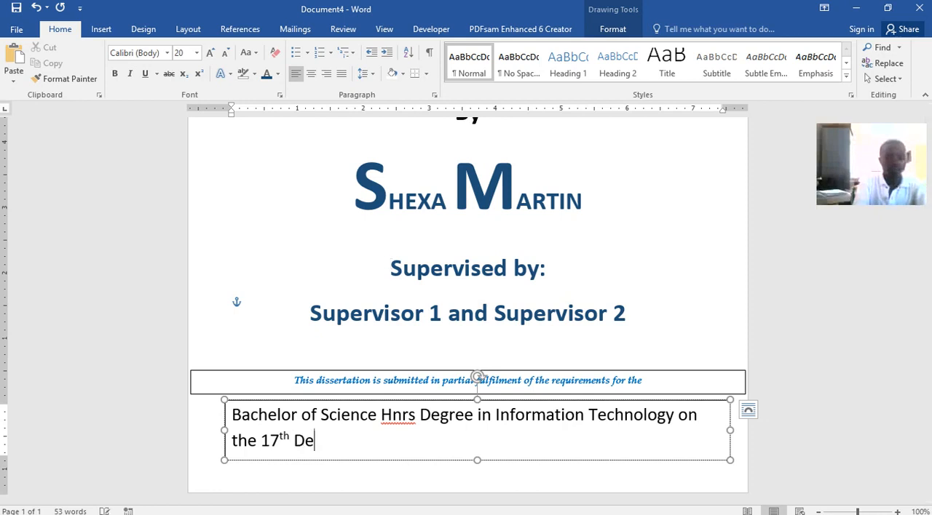
{"action": "type", "text": "2020"}
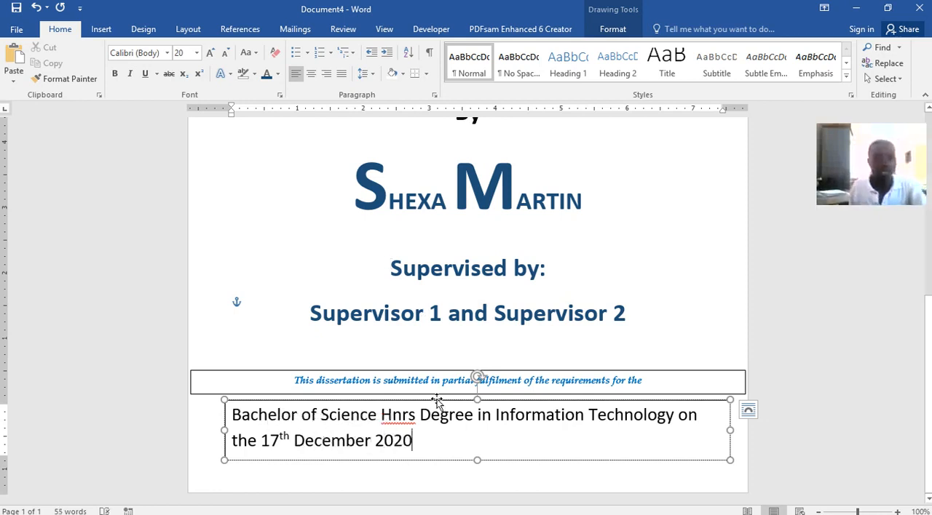
Format the whole degree text as centred, italic, 20 pt and dark blue.
{"action": "left_click_drag", "start_coordinate": [426, 442], "coordinate": [231, 413]}
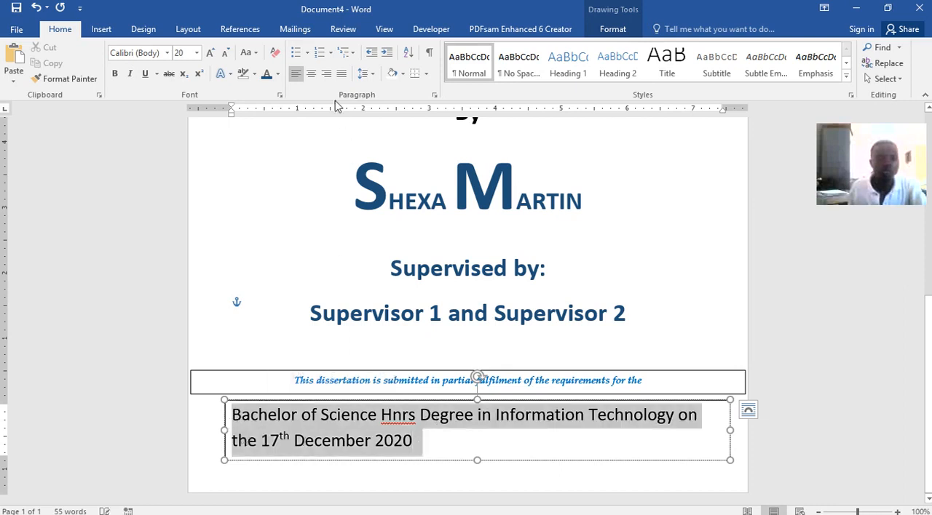
{"action": "left_click", "coordinate": [311, 73]}
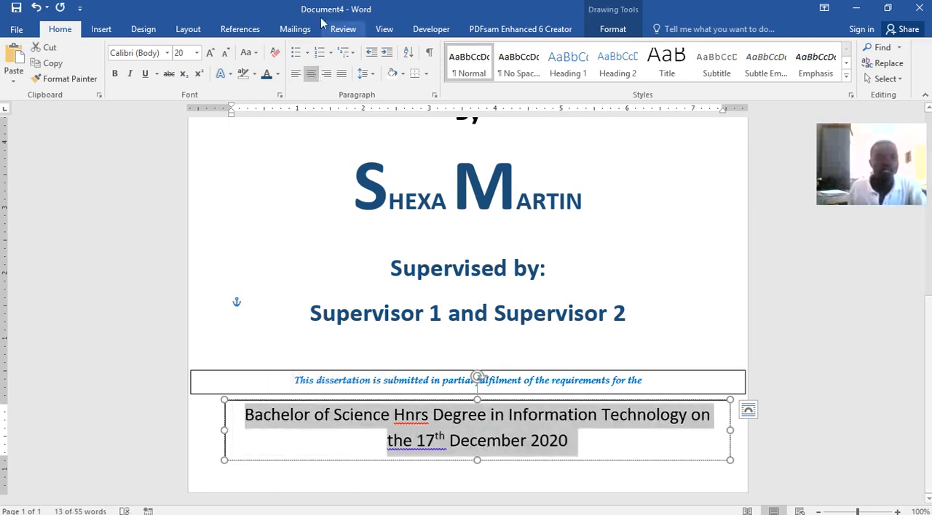
{"action": "left_click", "coordinate": [130, 73]}
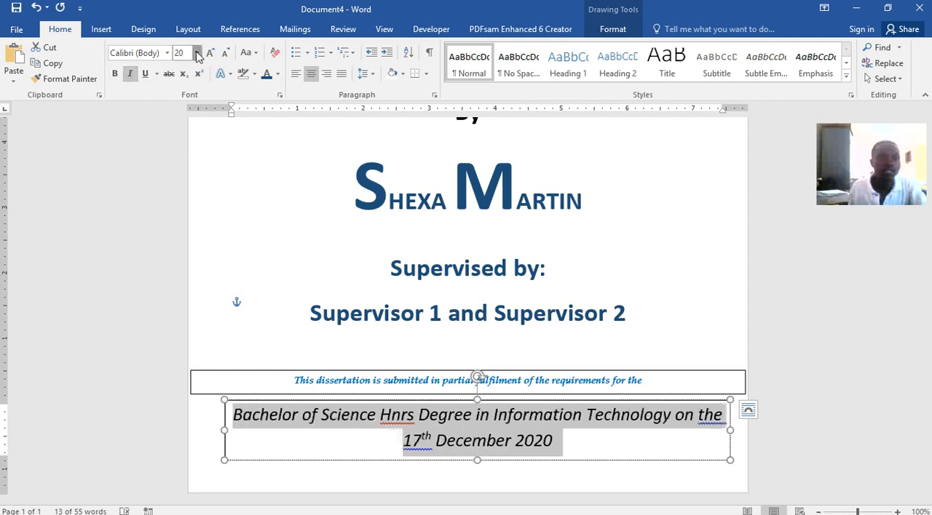
{"action": "left_click", "coordinate": [196, 54]}
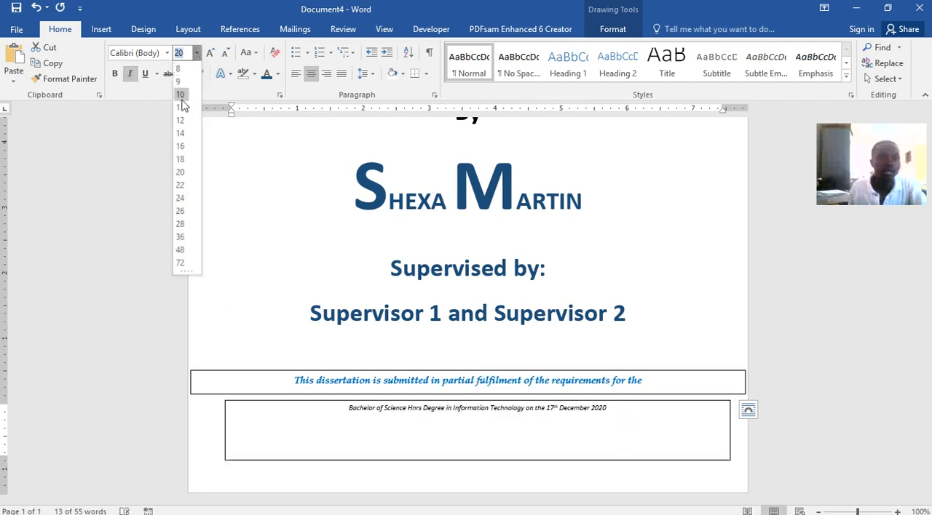
{"action": "left_click", "coordinate": [180, 174]}
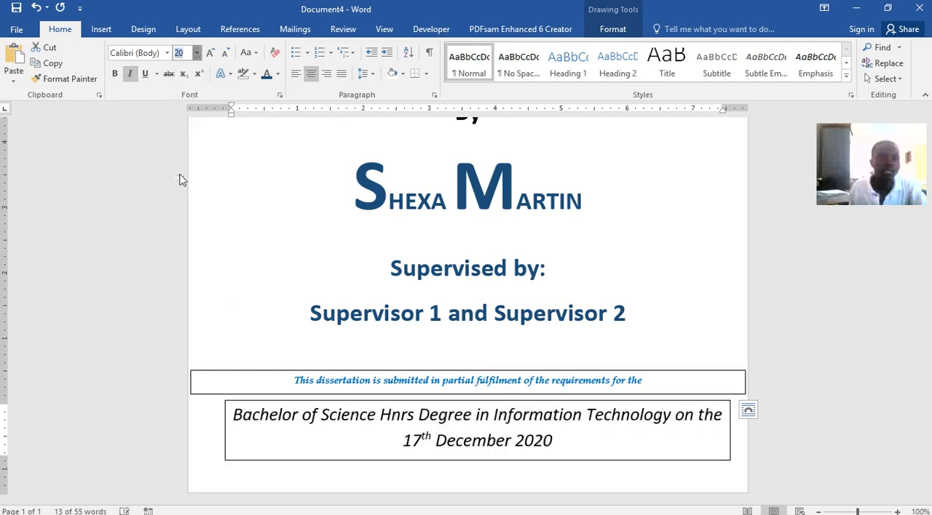
{"action": "left_click", "coordinate": [266, 76]}
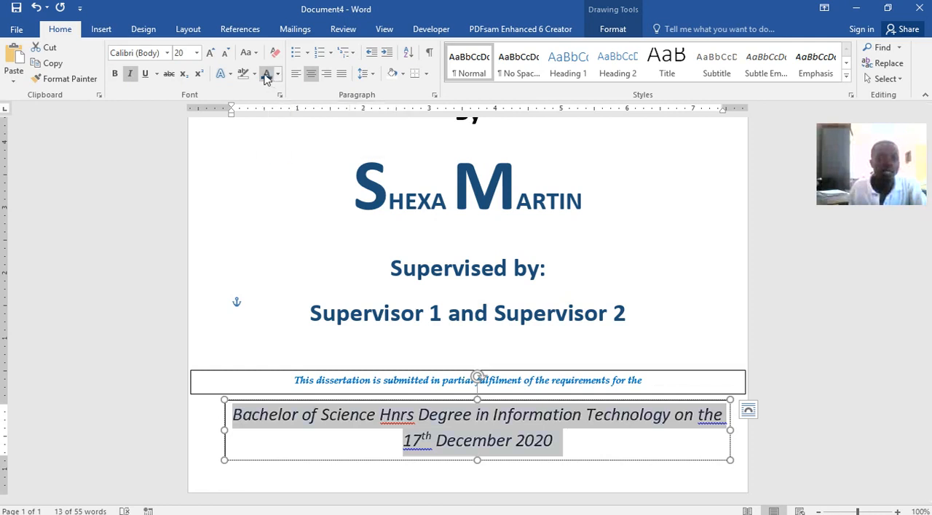
{"action": "left_click", "coordinate": [442, 285]}
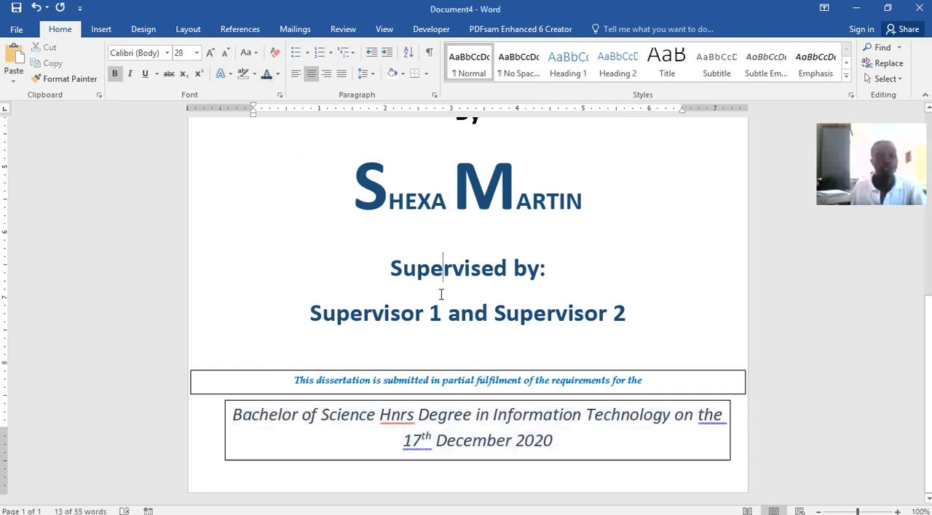
Save the document as CHINHOYI UNIVERSITY OF TECHNOLOGY.docx in the CUIT112 folder.
{"action": "left_click", "coordinate": [16, 7]}
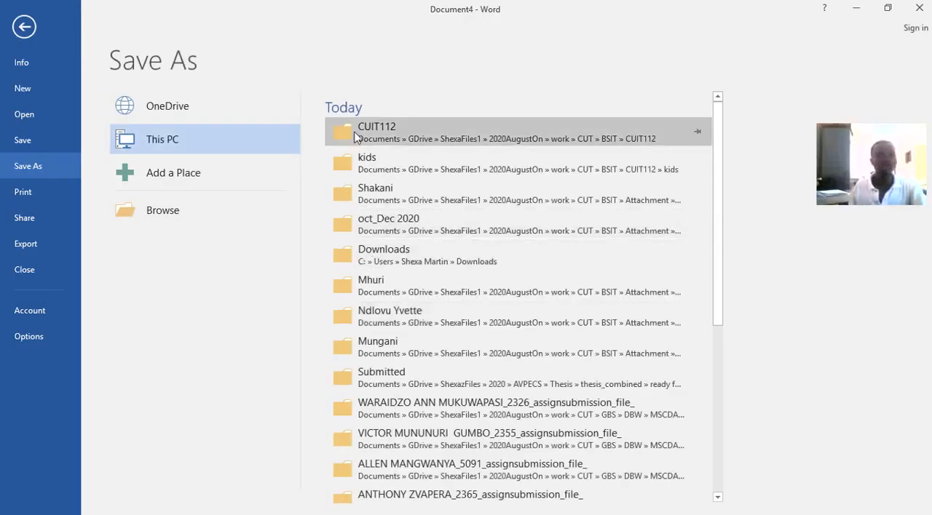
{"action": "left_click", "coordinate": [408, 134]}
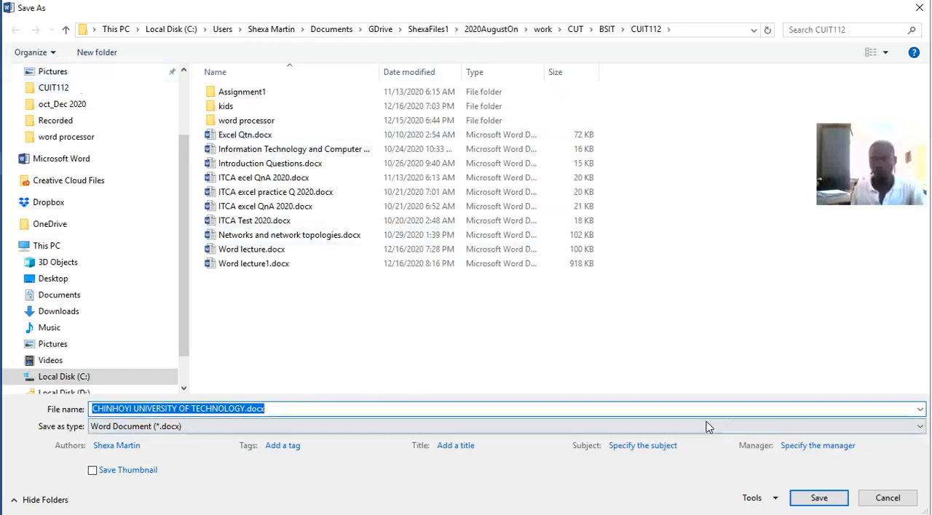
{"action": "left_click", "coordinate": [820, 499]}
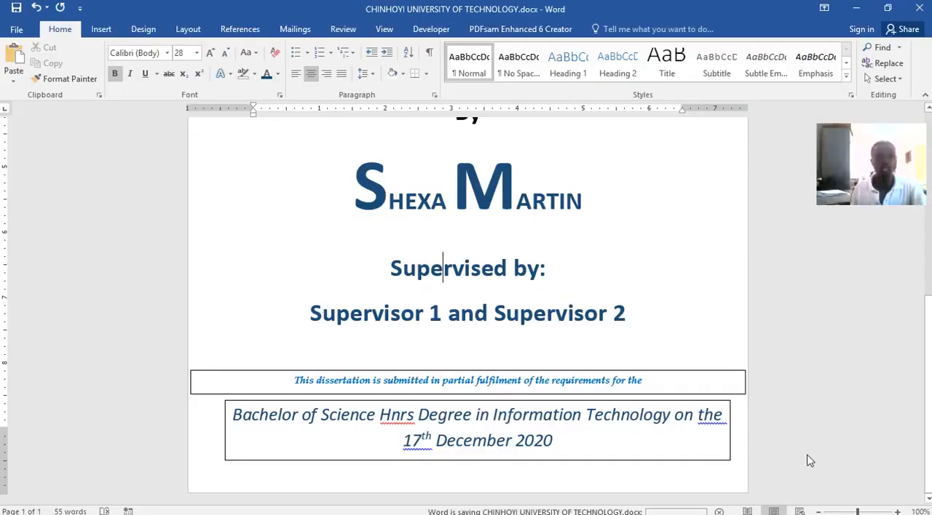
{"action": "scroll", "coordinate": [533, 300], "scroll_direction": "up", "scroll_amount": 5}
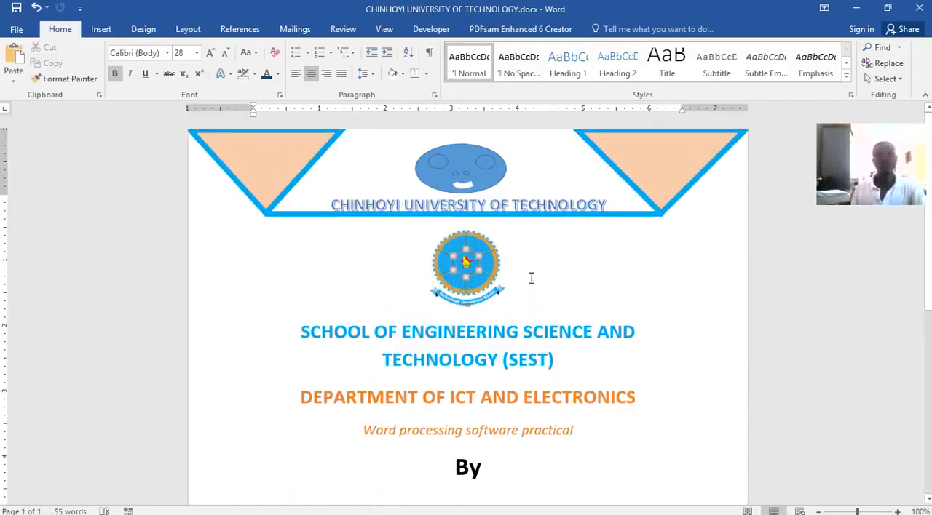
{"action": "scroll", "coordinate": [530, 284], "scroll_direction": "down", "scroll_amount": 8}
{"action": "scroll", "coordinate": [530, 267], "scroll_direction": "up", "scroll_amount": 8}
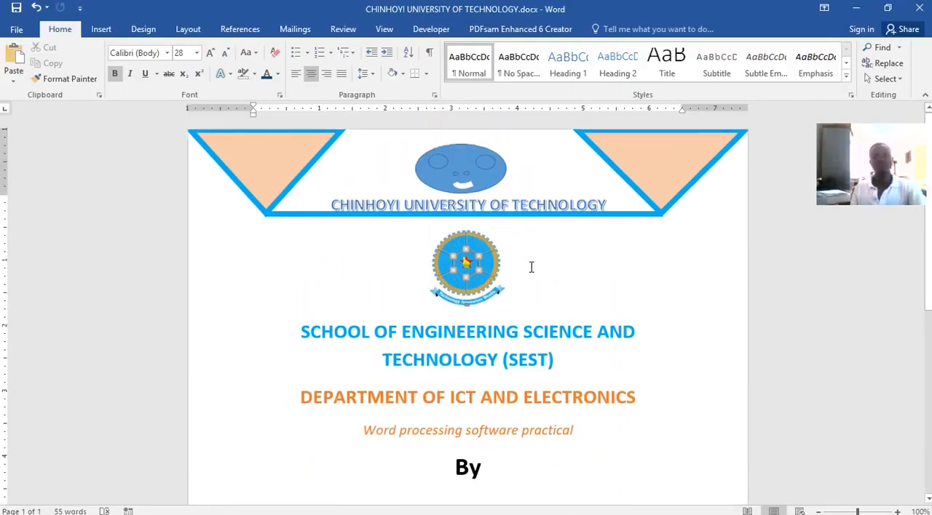
{"action": "left_click", "coordinate": [619, 372]}
{"action": "scroll", "coordinate": [619, 372], "scroll_direction": "down", "scroll_amount": 5}
{"action": "left_click", "coordinate": [665, 345]}
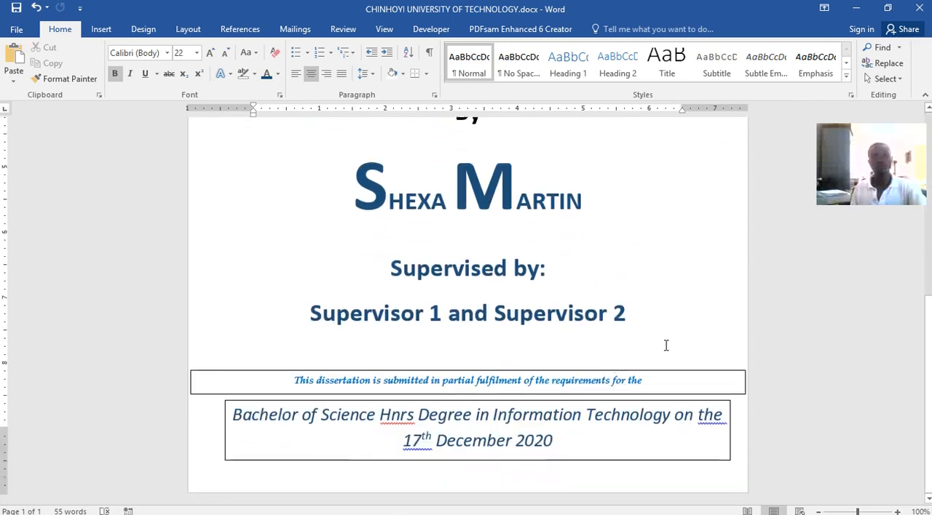
Remove the outline from the text box containing "This dissertation is submitted in partial fulfilment of the requirements for the".
{"action": "left_click", "coordinate": [637, 371]}
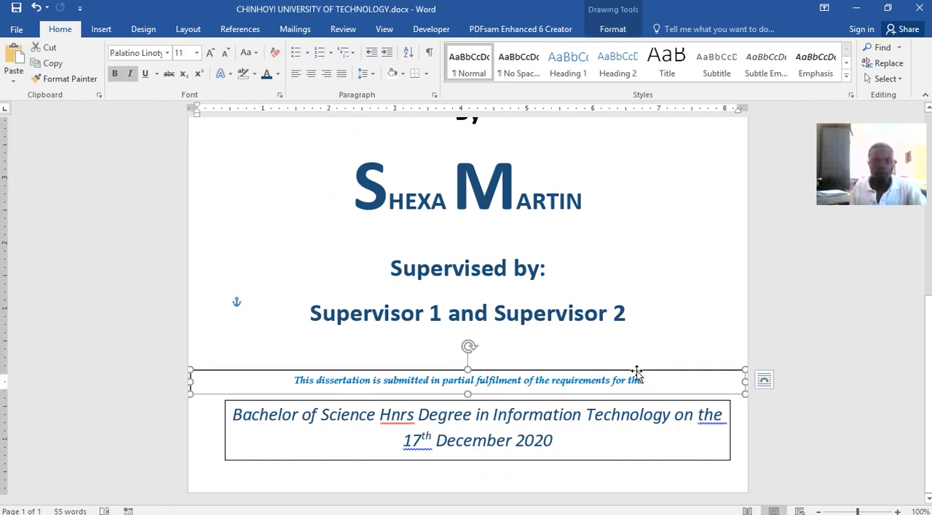
{"action": "left_click", "coordinate": [597, 31]}
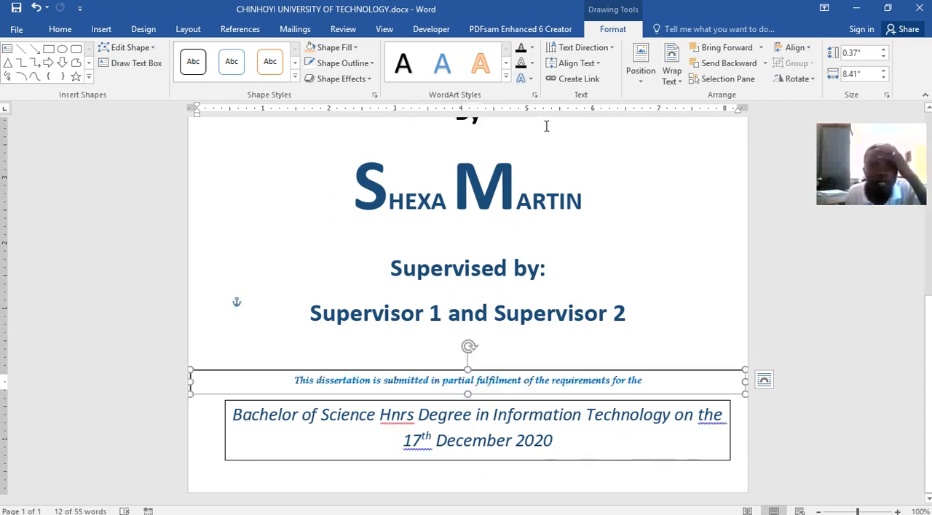
{"action": "left_click", "coordinate": [368, 79]}
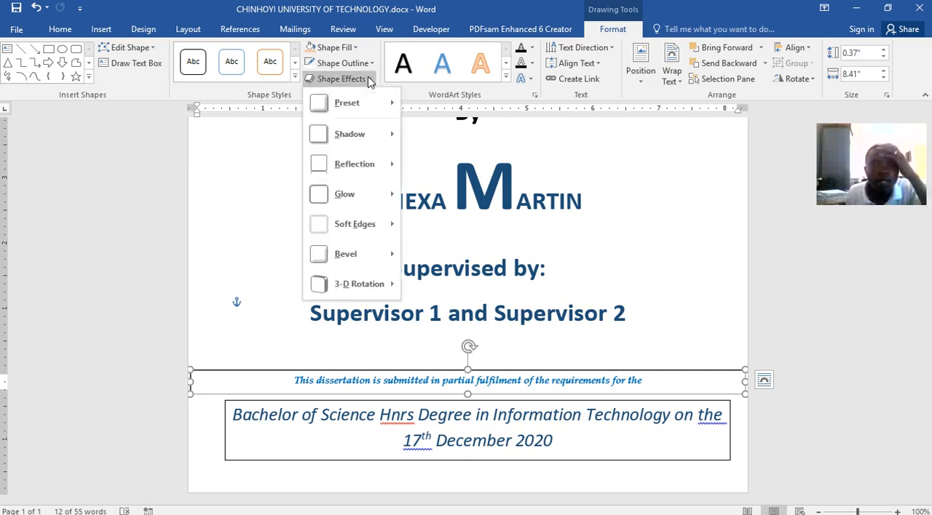
{"action": "left_click", "coordinate": [367, 65]}
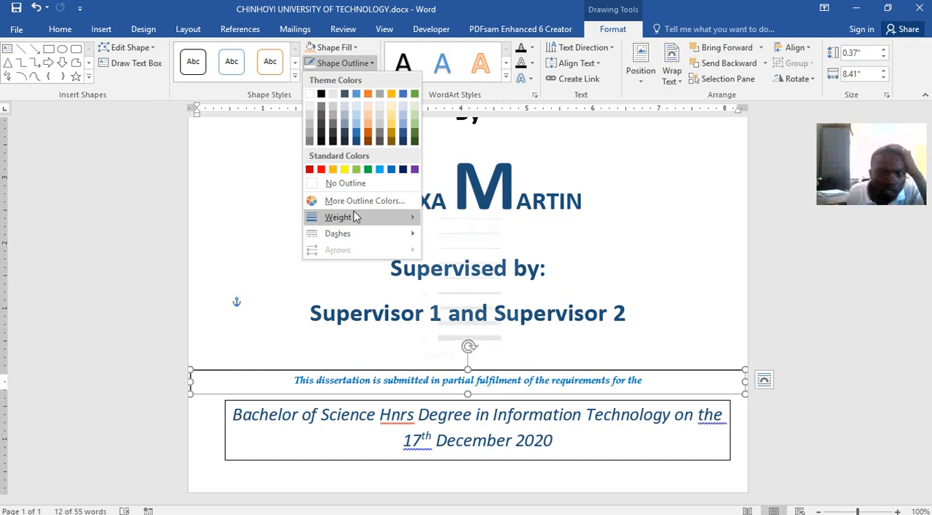
{"action": "mouse_move", "coordinate": [354, 217]}
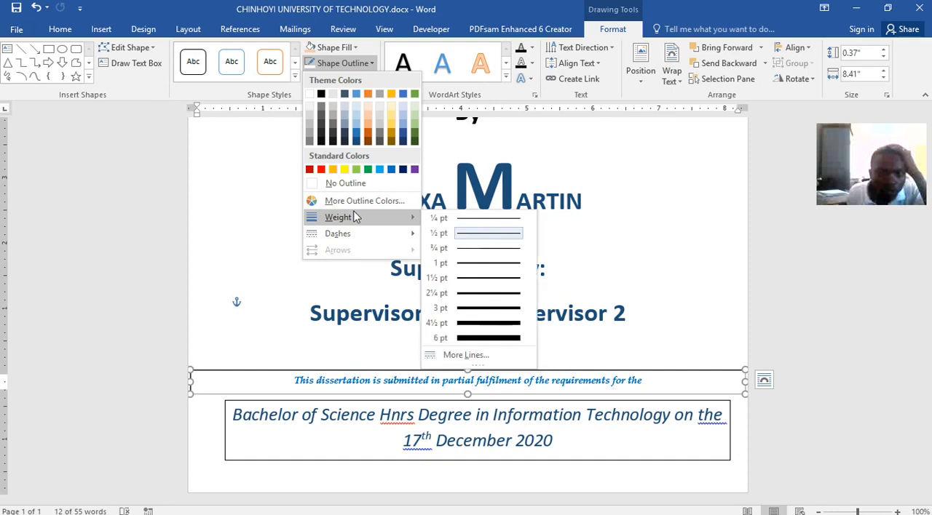
{"action": "left_click", "coordinate": [336, 183]}
{"action": "left_click", "coordinate": [367, 350]}
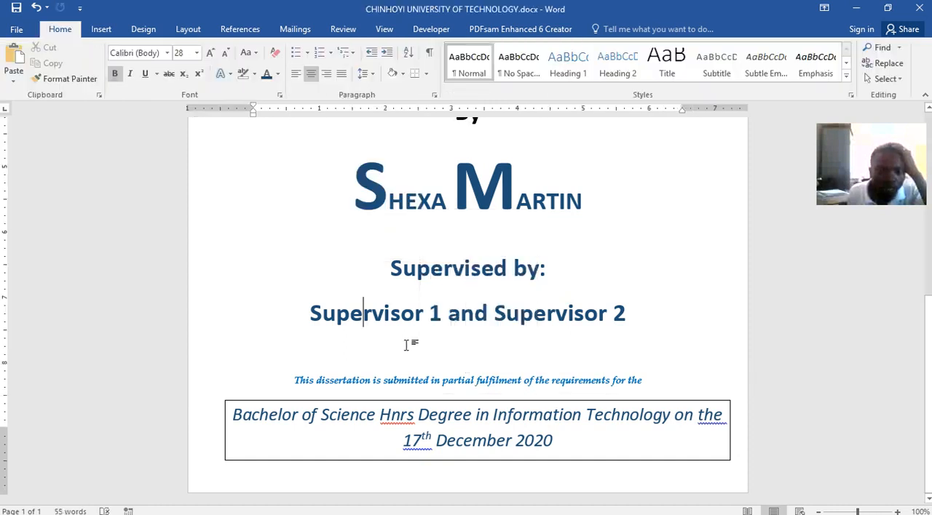
Remove the outline from the text box holding the Bachelor of Science degree text.
{"action": "left_click", "coordinate": [473, 401]}
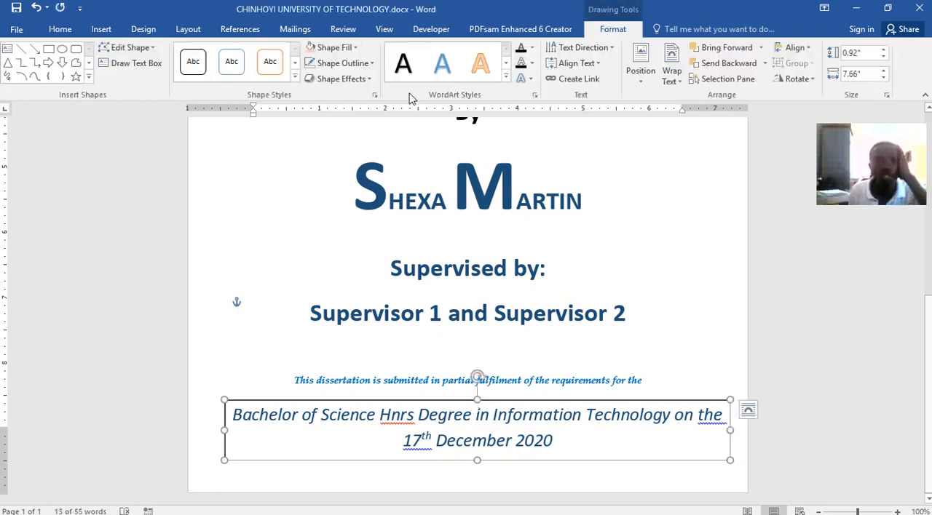
{"action": "left_click", "coordinate": [355, 64]}
{"action": "left_click", "coordinate": [343, 184]}
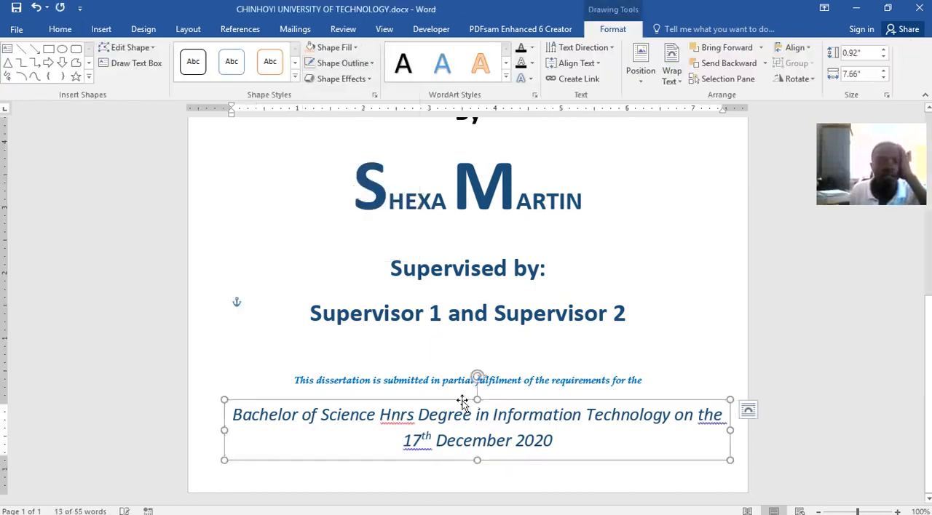
{"action": "left_click", "coordinate": [665, 267]}
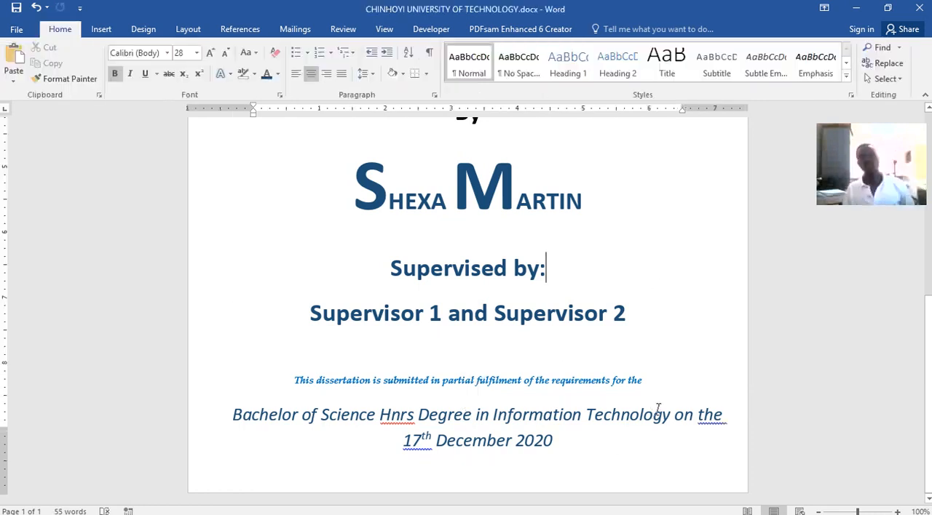
{"action": "scroll", "coordinate": [655, 408], "scroll_direction": "up", "scroll_amount": 3}
{"action": "scroll", "coordinate": [641, 382], "scroll_direction": "down", "scroll_amount": 3}
{"action": "scroll", "coordinate": [640, 383], "scroll_direction": "down", "scroll_amount": 1}
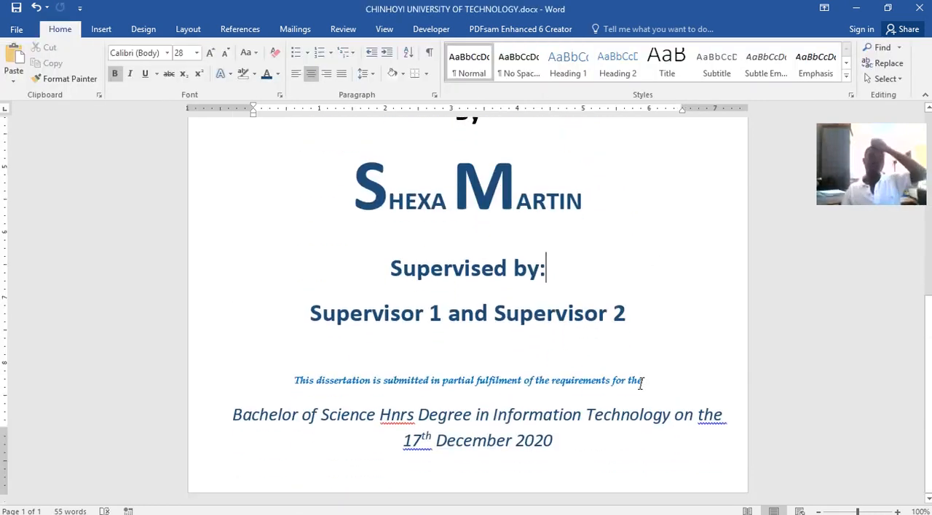
{"action": "left_click", "coordinate": [515, 375]}
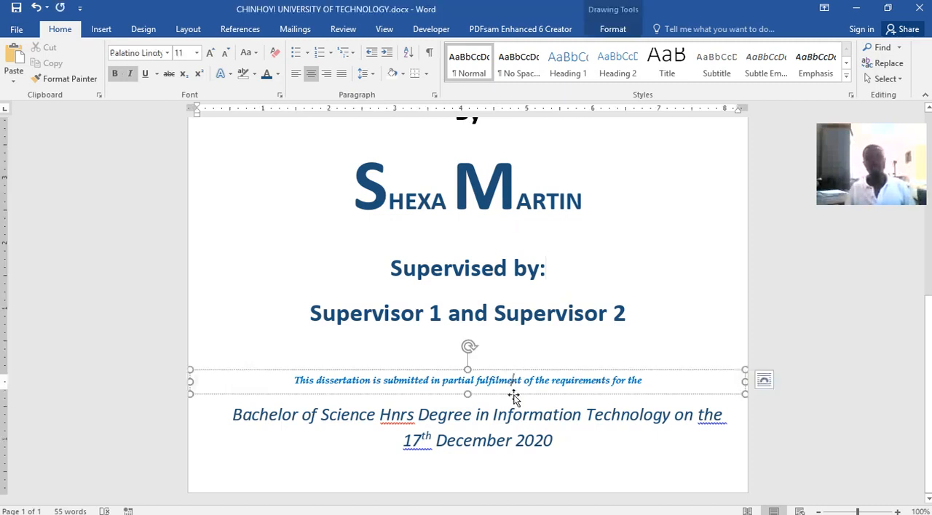
{"action": "left_click", "coordinate": [511, 409]}
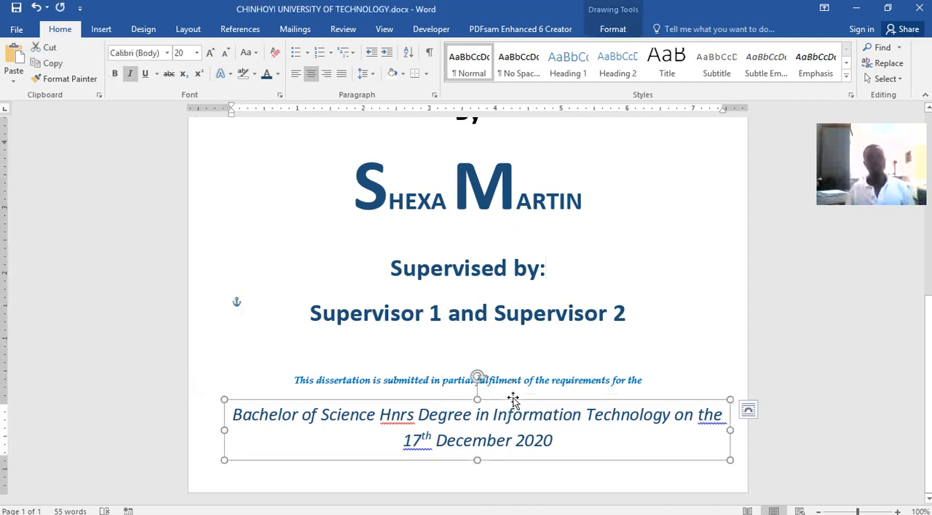
{"action": "left_click", "coordinate": [663, 320]}
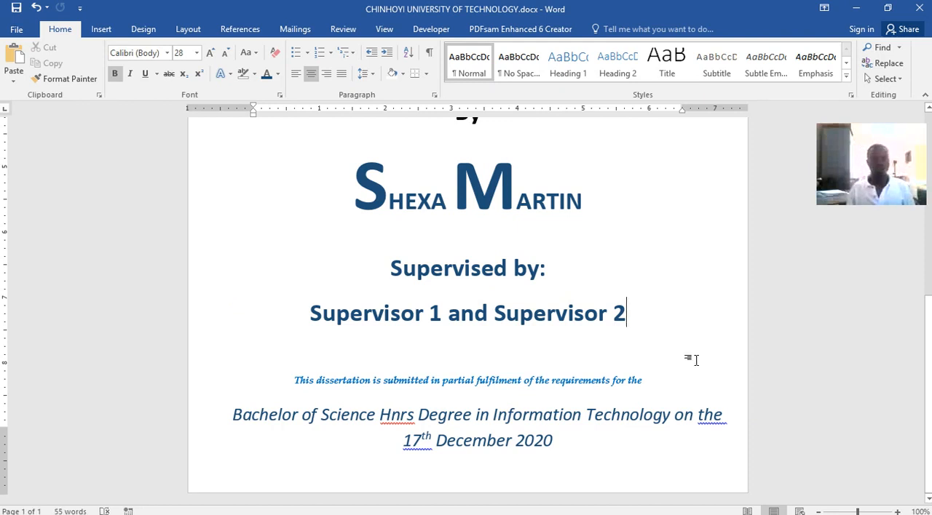
{"action": "left_click", "coordinate": [573, 452]}
{"action": "left_click", "coordinate": [671, 490]}
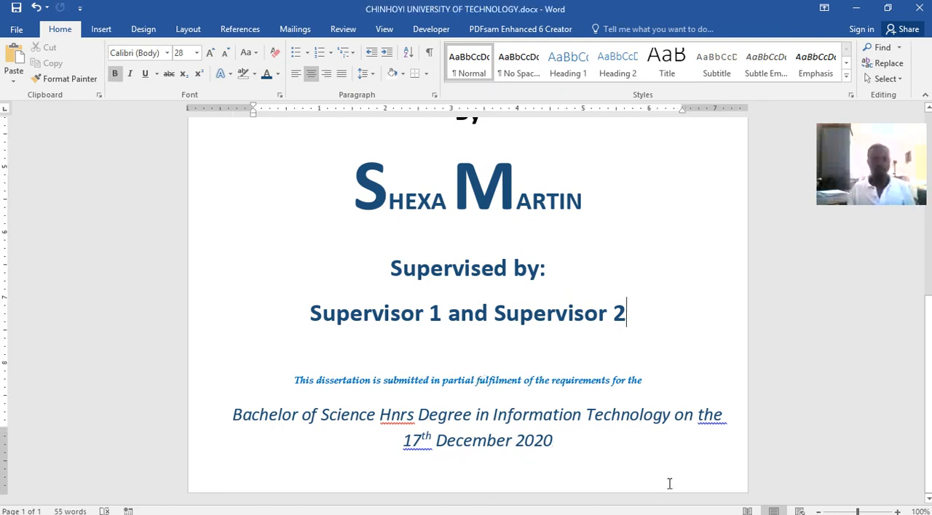
Demonstrate moving the degree text box up over the author's name, and undo the move.
{"action": "left_click", "coordinate": [650, 442]}
{"action": "left_click_drag", "start_coordinate": [650, 402], "coordinate": [593, 206]}
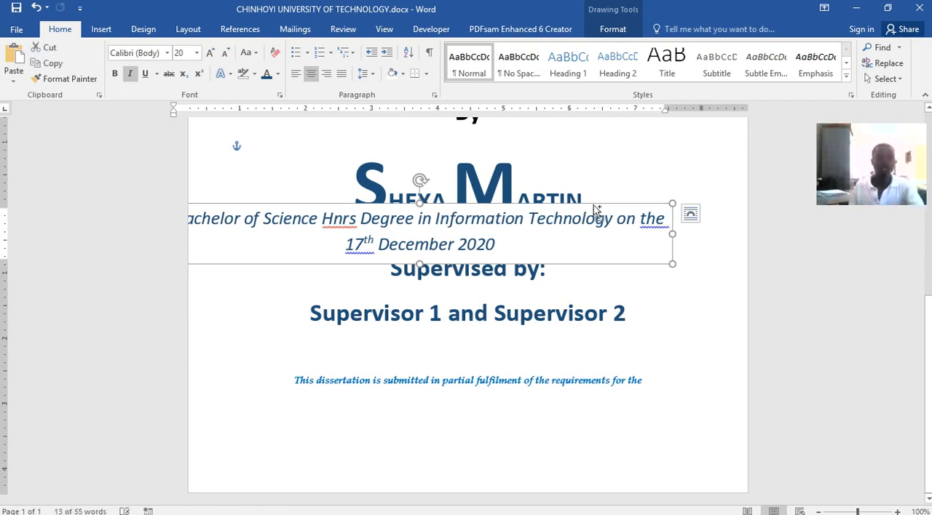
{"action": "key", "text": "ctrl+z"}
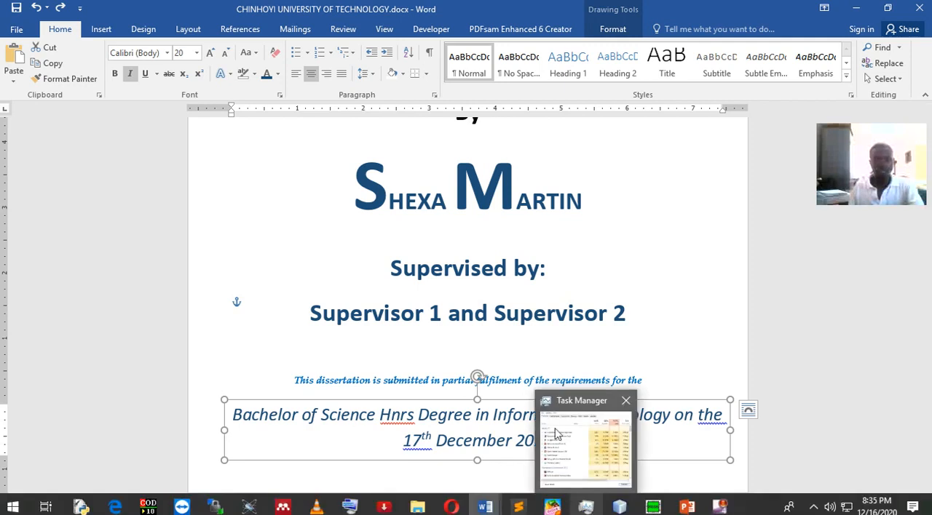
Insert a page break in the empty paragraph below the supervisors line to start a second page.
{"action": "left_click", "coordinate": [604, 342]}
{"action": "left_click", "coordinate": [632, 321]}
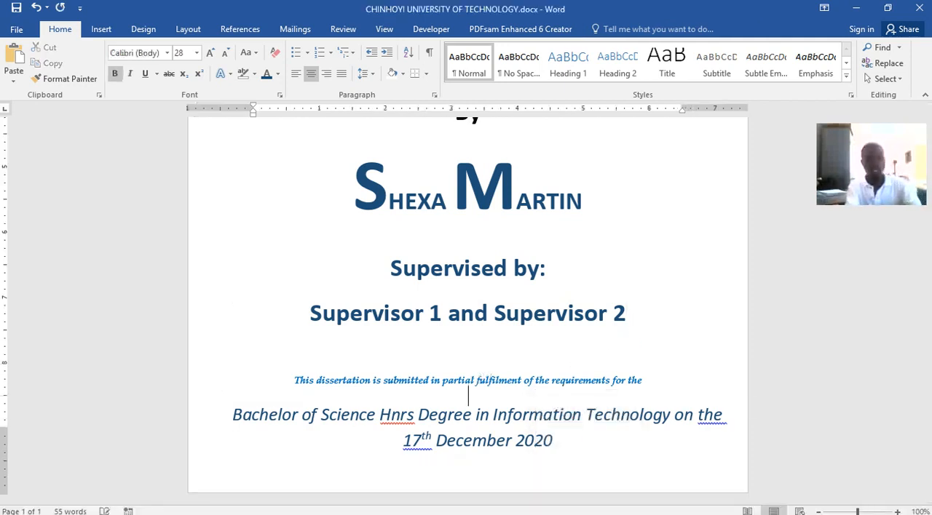
{"action": "key", "text": "ctrl+Return"}
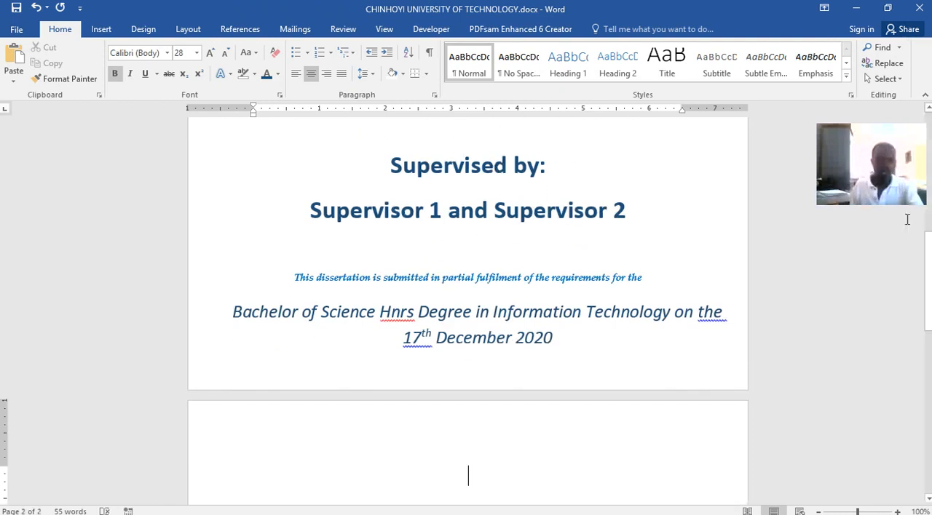
Switch to Word lecture.docx and place the cursor at the start of the Acknowledgement heading on page 2.
{"action": "left_click", "coordinate": [480, 505]}
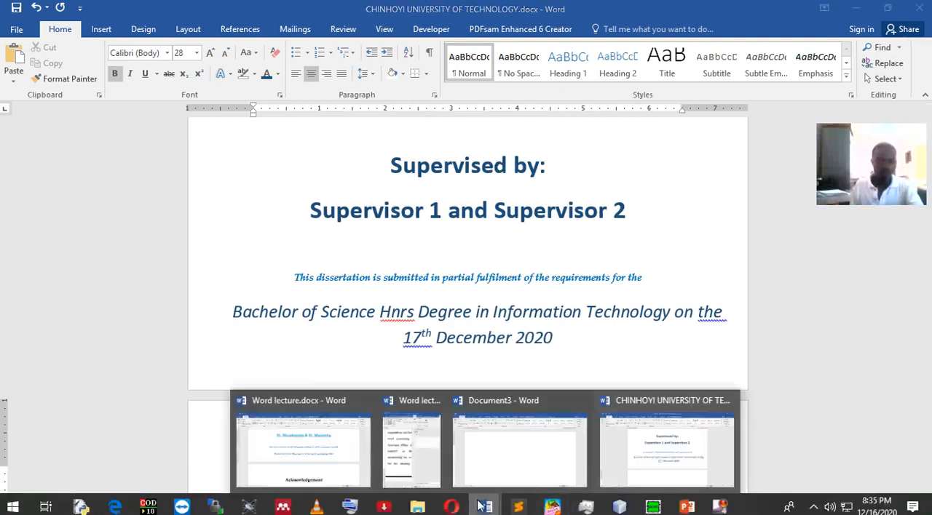
{"action": "left_click", "coordinate": [328, 464]}
{"action": "scroll", "coordinate": [425, 341], "scroll_direction": "down", "scroll_amount": 5}
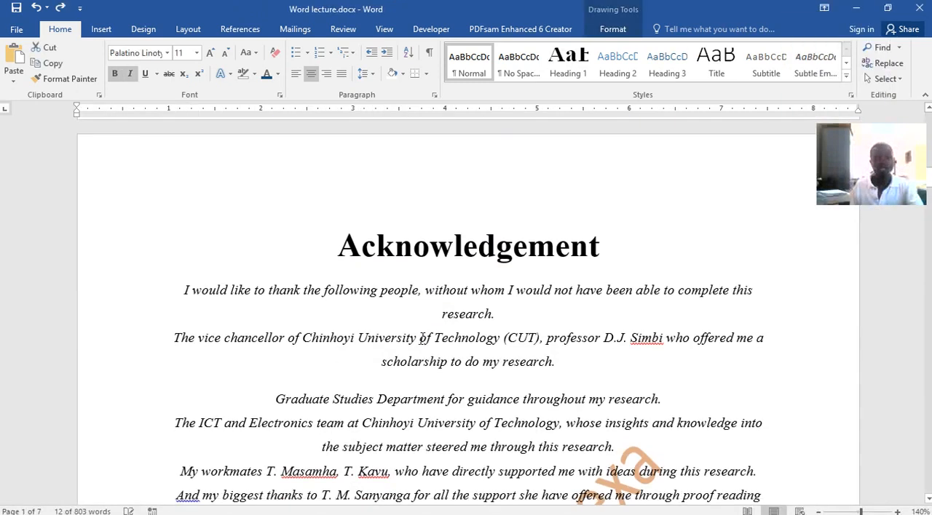
{"action": "left_click", "coordinate": [342, 145]}
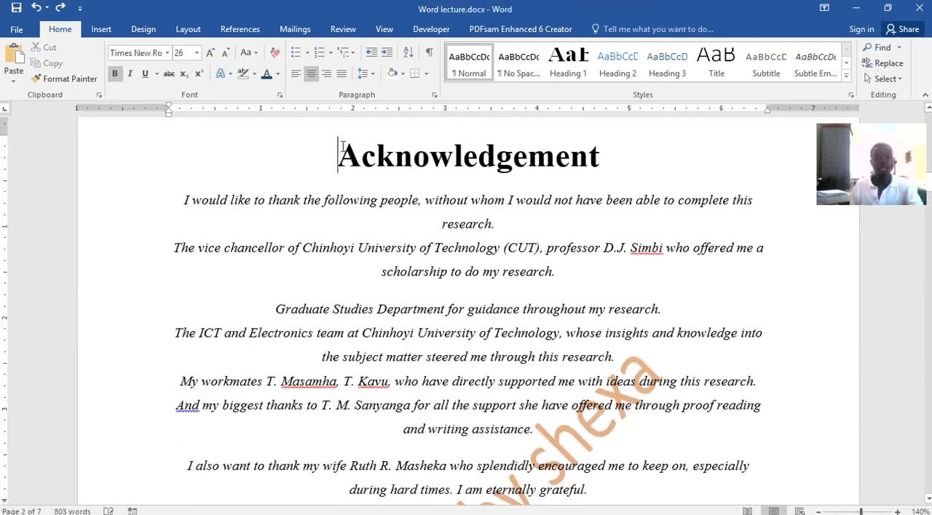
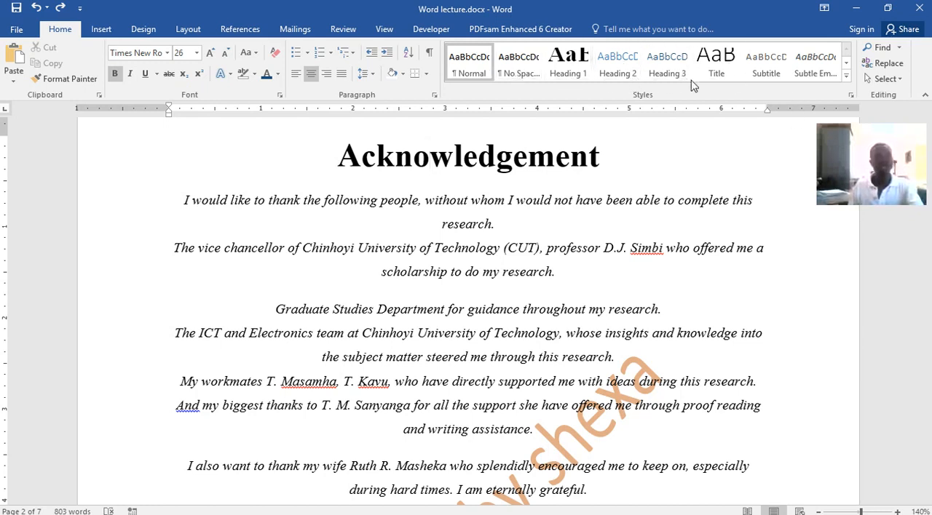
Copy the Acknowledgement heading from Word lecture.docx onto page 2 of CHINHOYI UNIVERSITY OF TECHNOLOGY.docx and apply the Heading 1 style to it.
{"action": "left_click_drag", "start_coordinate": [348, 155], "coordinate": [607, 162]}
{"action": "key", "text": "ctrl+c"}
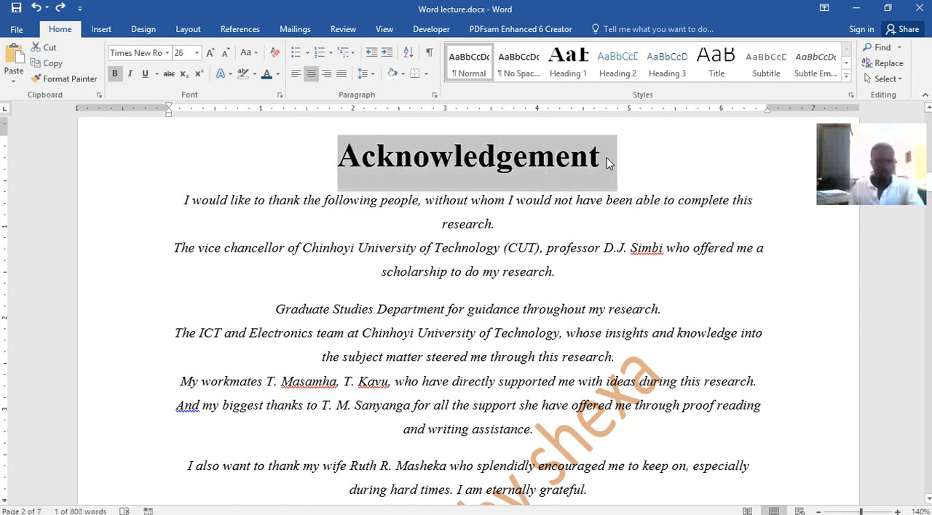
{"action": "left_click", "coordinate": [483, 508]}
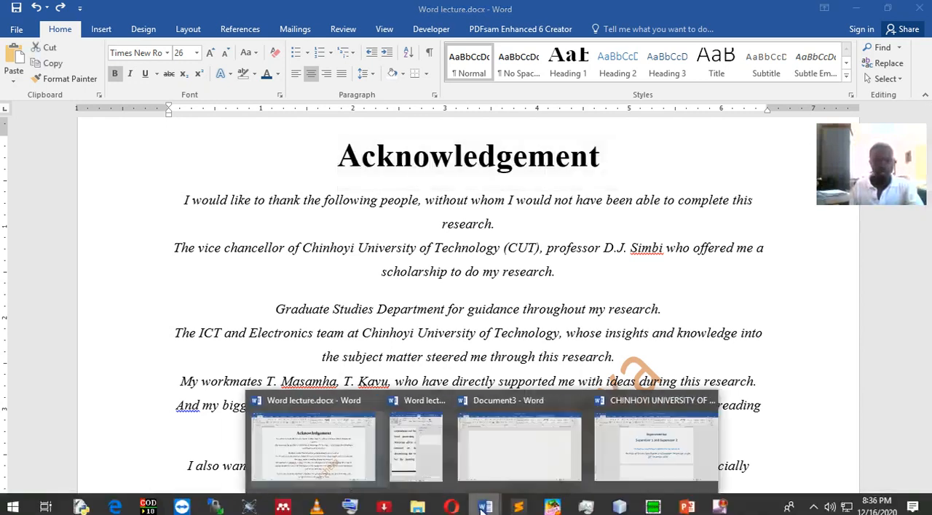
{"action": "left_click", "coordinate": [676, 470]}
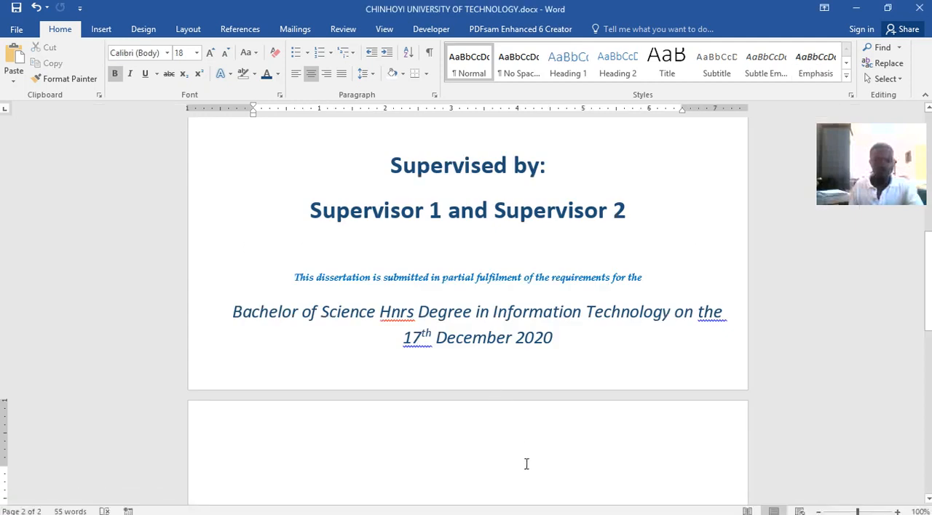
{"action": "key", "text": "ctrl+v"}
{"action": "left_click_drag", "start_coordinate": [561, 440], "coordinate": [374, 435]}
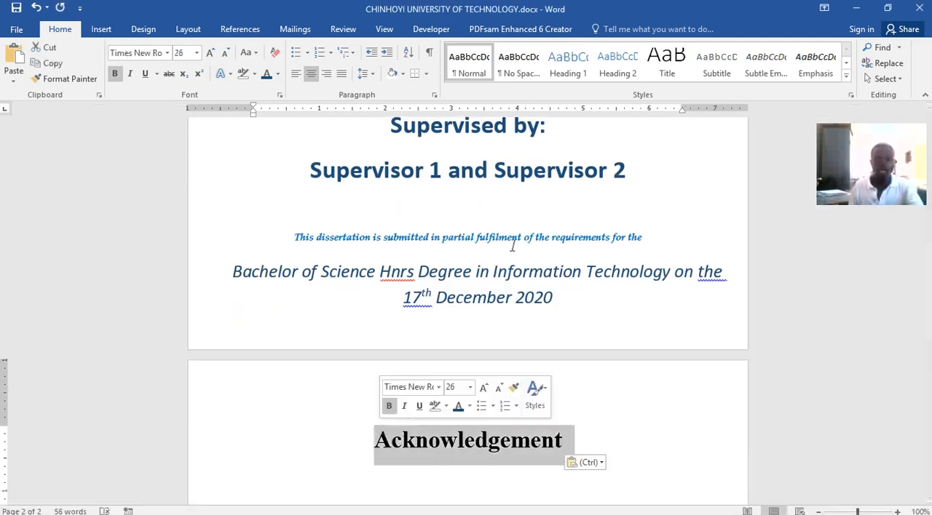
{"action": "left_click", "coordinate": [575, 69]}
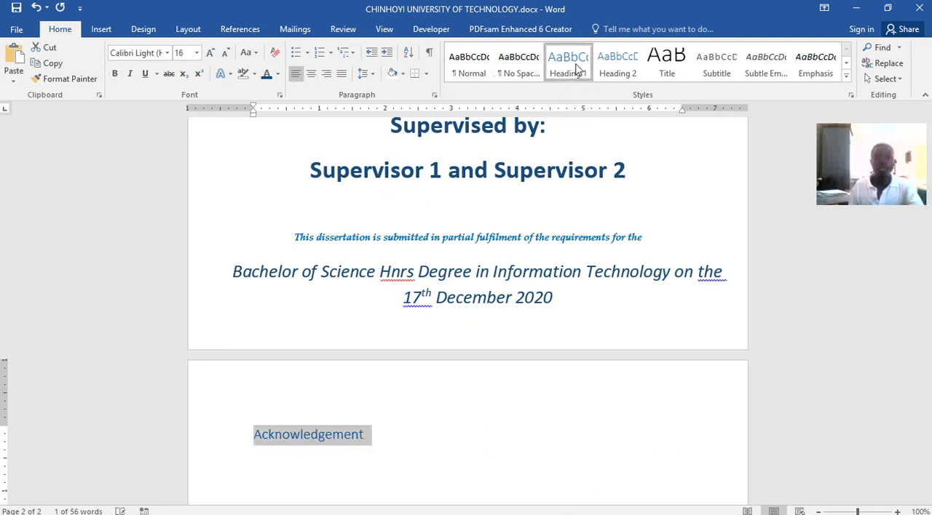
Modify the Heading 1 style to use bold Times New Roman at 26 pt in black.
{"action": "right_click", "coordinate": [579, 69]}
{"action": "left_click", "coordinate": [591, 88]}
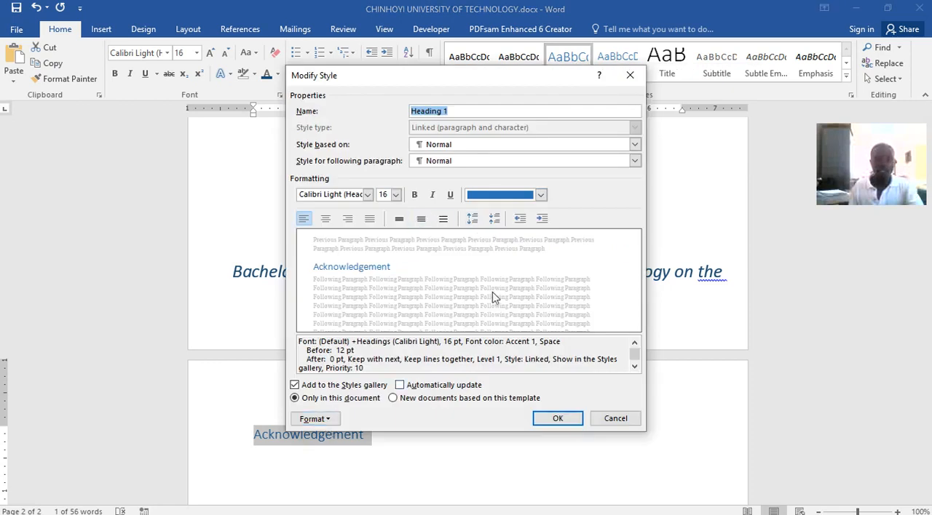
{"action": "left_click", "coordinate": [540, 195]}
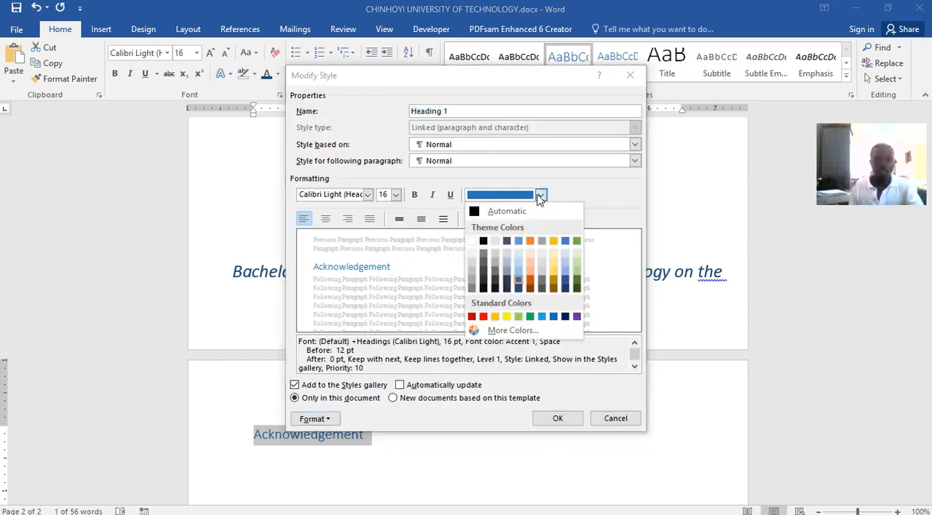
{"action": "left_click", "coordinate": [482, 243]}
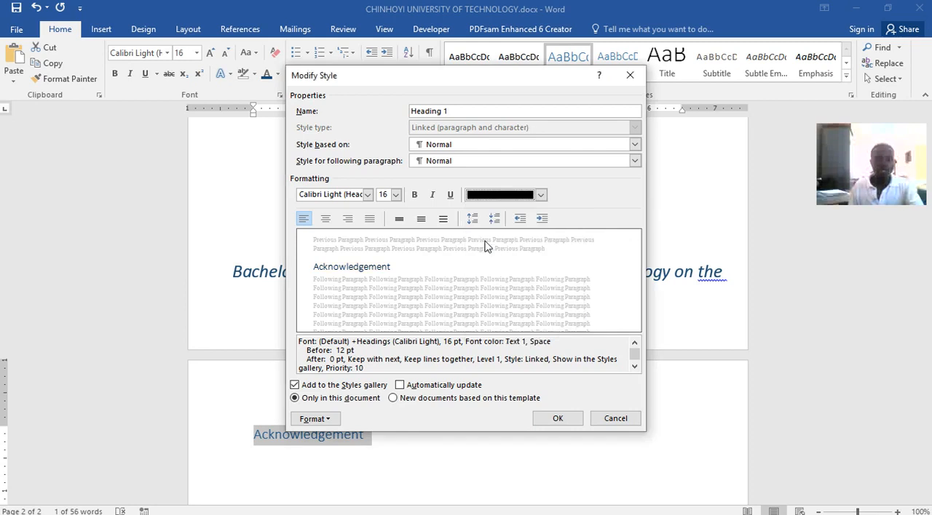
{"action": "left_click", "coordinate": [415, 195]}
{"action": "left_click", "coordinate": [396, 195]}
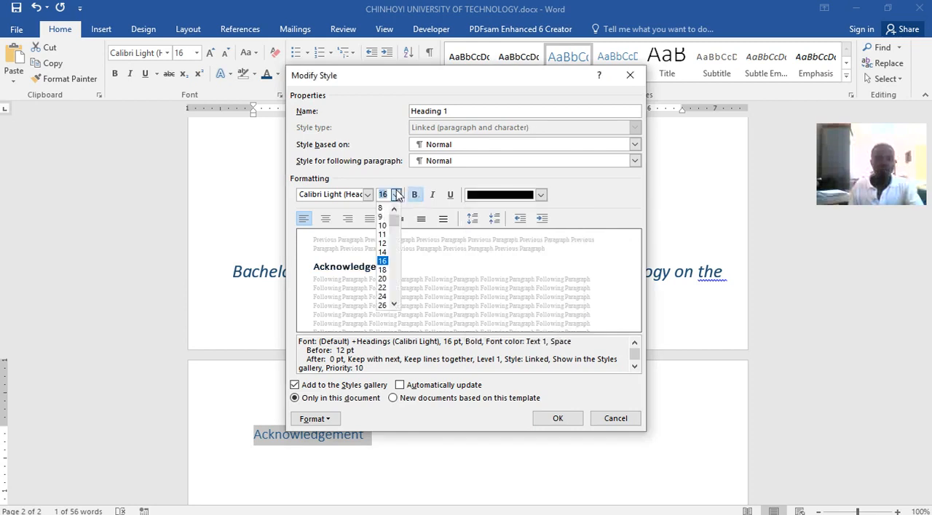
{"action": "left_click", "coordinate": [382, 306]}
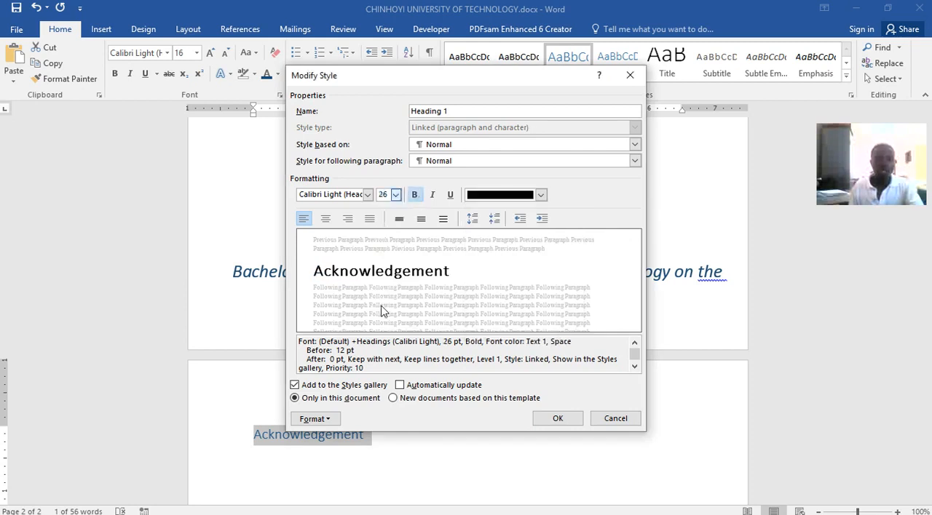
{"action": "left_click", "coordinate": [367, 194]}
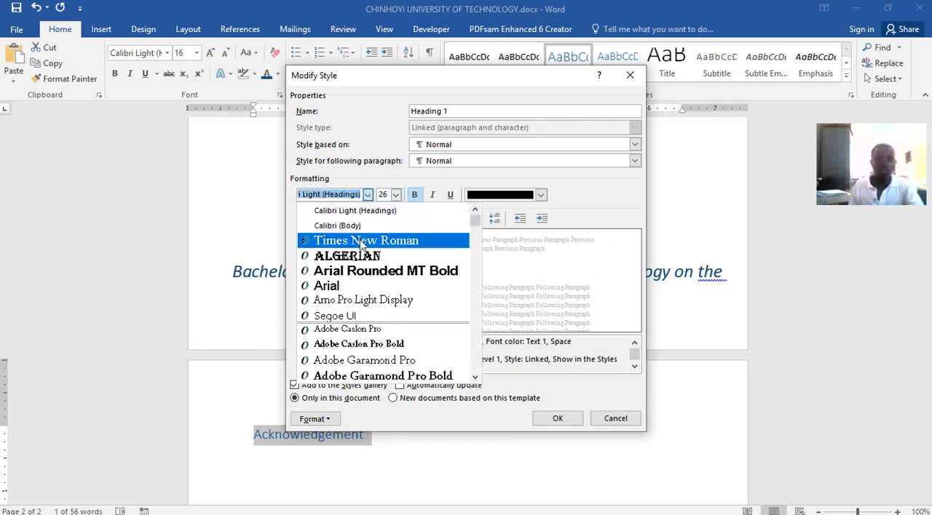
{"action": "left_click", "coordinate": [360, 242]}
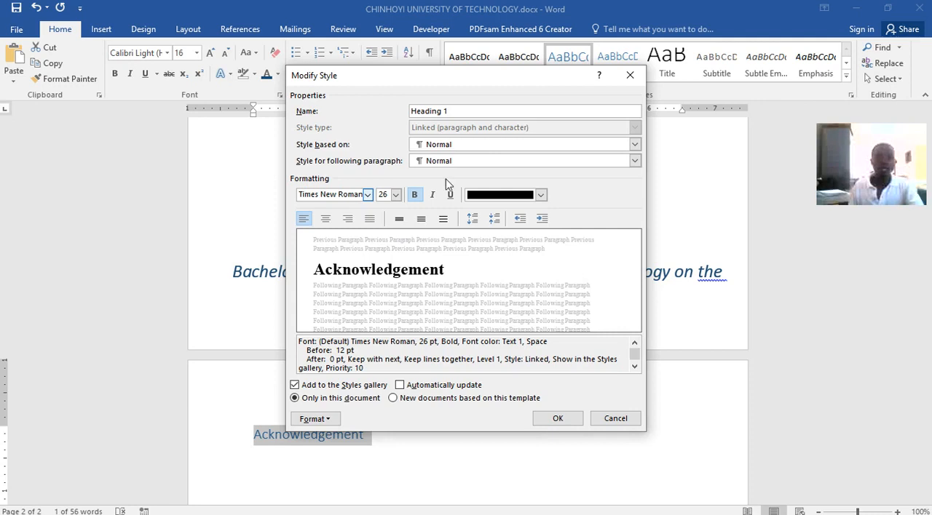
{"action": "left_click", "coordinate": [556, 418]}
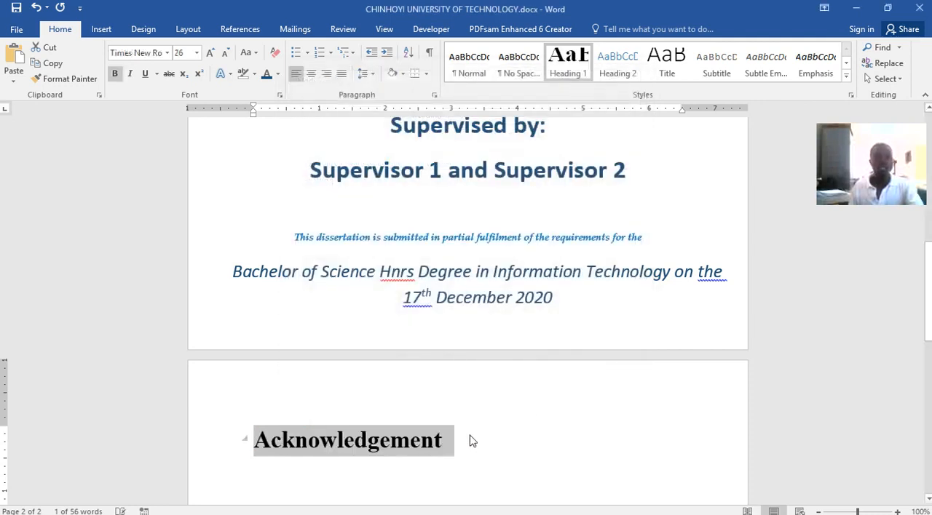
{"action": "left_click", "coordinate": [455, 444]}
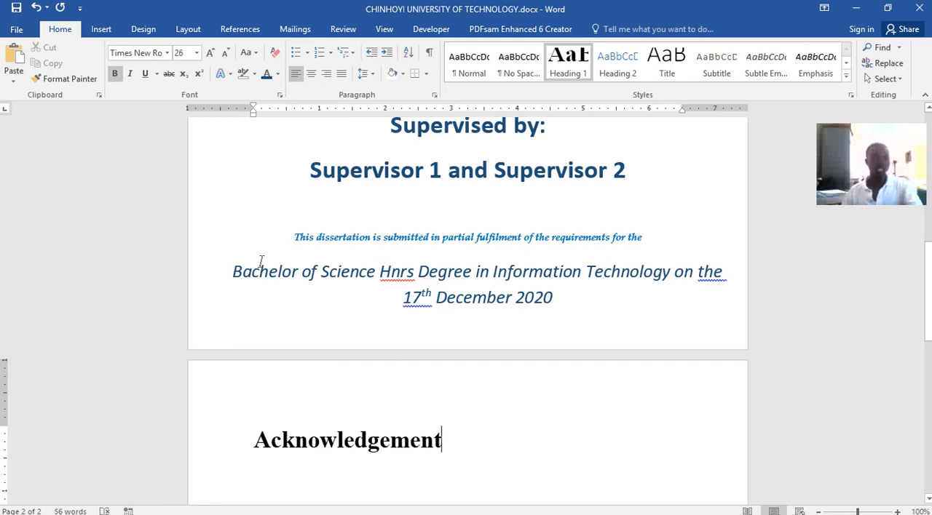
Show the Navigation pane, move it beside the page away from the webcam picture, and enlarge it until Headings, Pages and Results fit.
{"action": "left_click", "coordinate": [384, 29]}
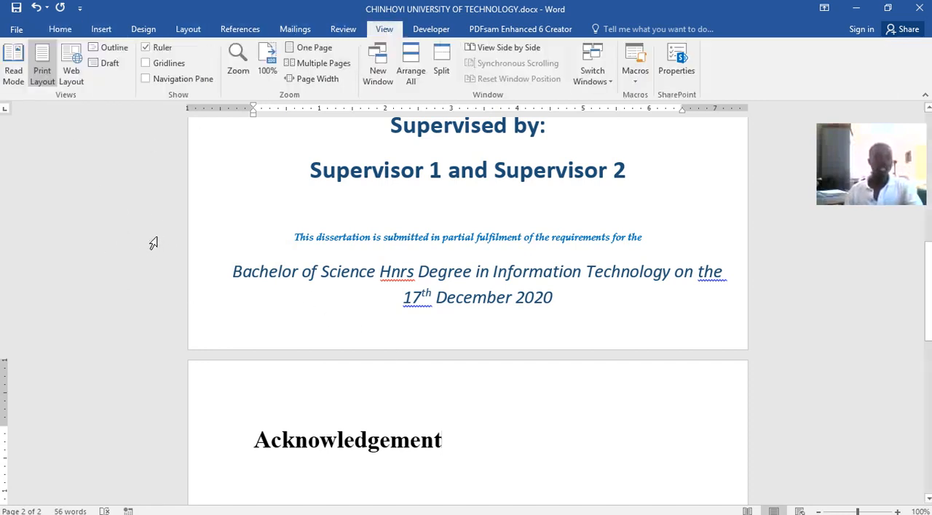
{"action": "left_click", "coordinate": [146, 78]}
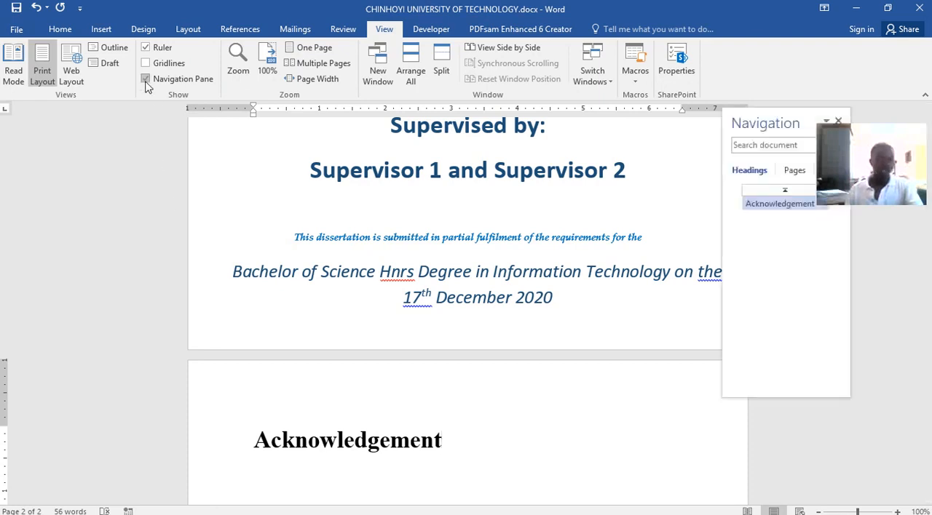
{"action": "left_click_drag", "start_coordinate": [757, 124], "coordinate": [73, 120]}
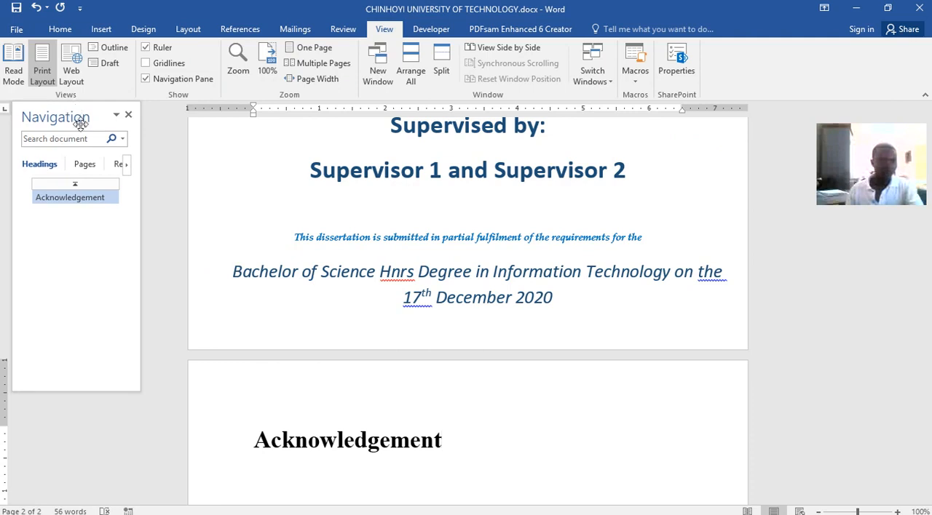
{"action": "left_click_drag", "start_coordinate": [137, 384], "coordinate": [183, 407]}
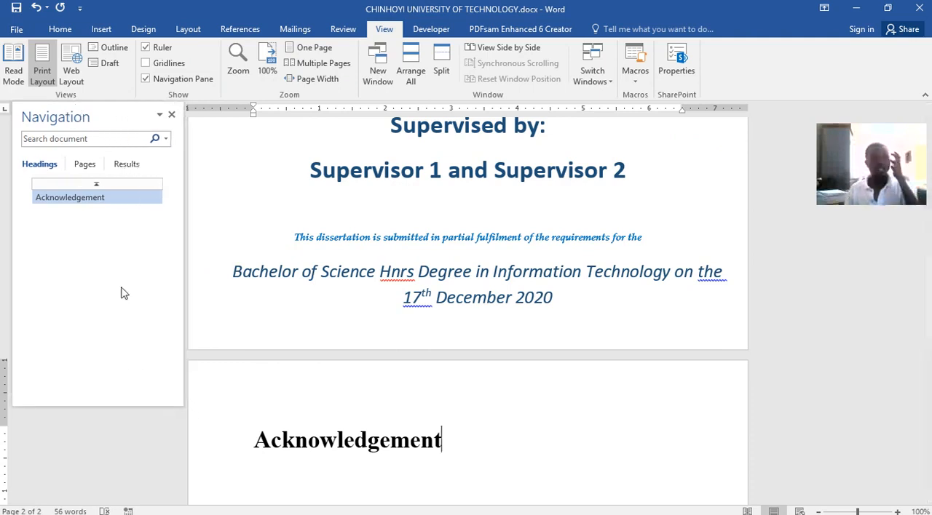
Examine the document through the Navigation pane's headings, pages and results views, jumping between the cover page and the Acknowledgement heading.
{"action": "left_click", "coordinate": [46, 195]}
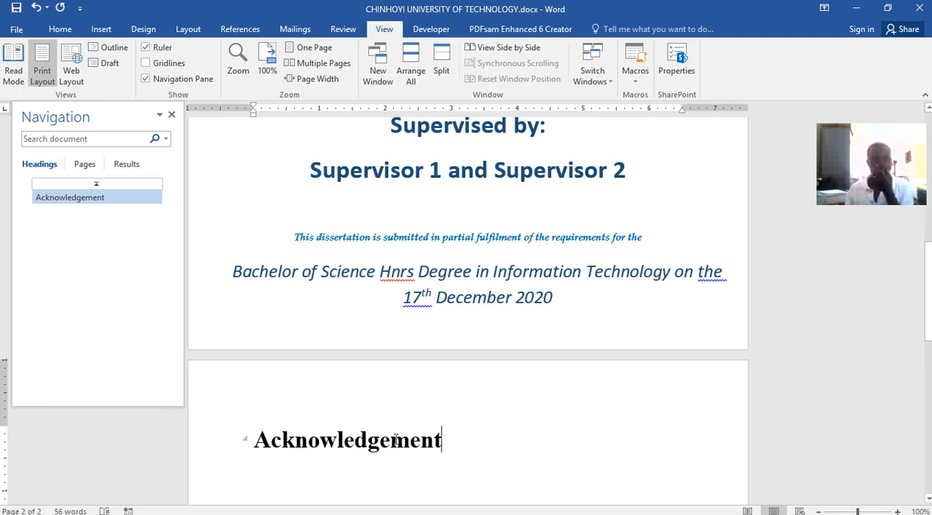
{"action": "left_click", "coordinate": [61, 202]}
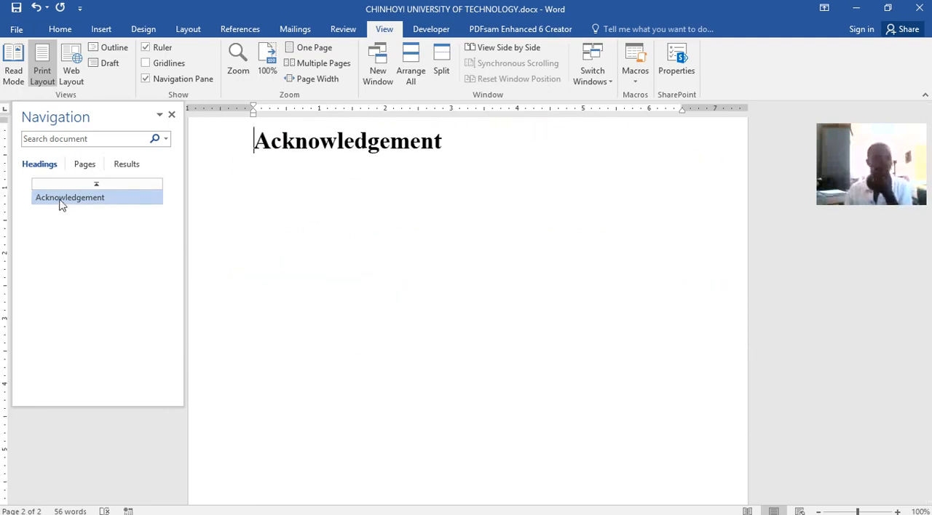
{"action": "left_click", "coordinate": [84, 165]}
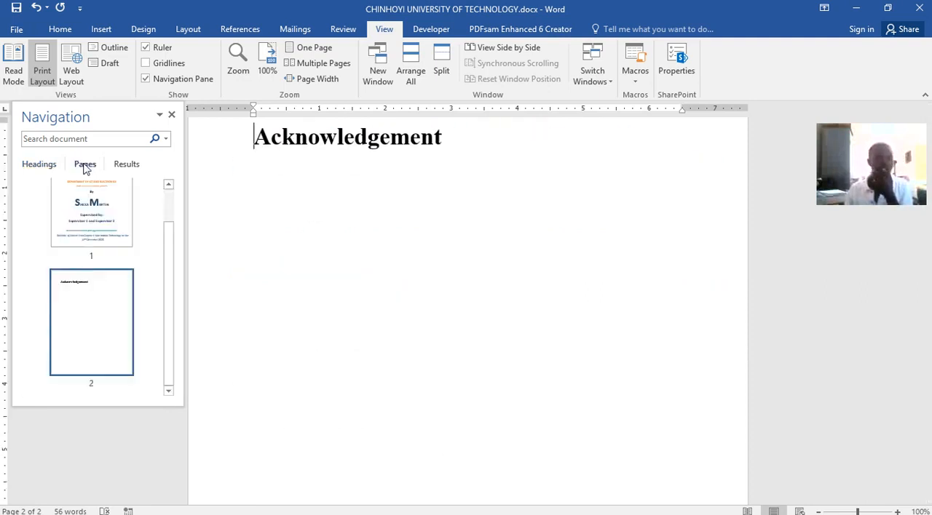
{"action": "left_click", "coordinate": [83, 216]}
{"action": "left_click", "coordinate": [84, 291]}
{"action": "left_click", "coordinate": [89, 227]}
{"action": "left_click", "coordinate": [87, 310]}
{"action": "left_click", "coordinate": [121, 214]}
{"action": "left_click", "coordinate": [131, 166]}
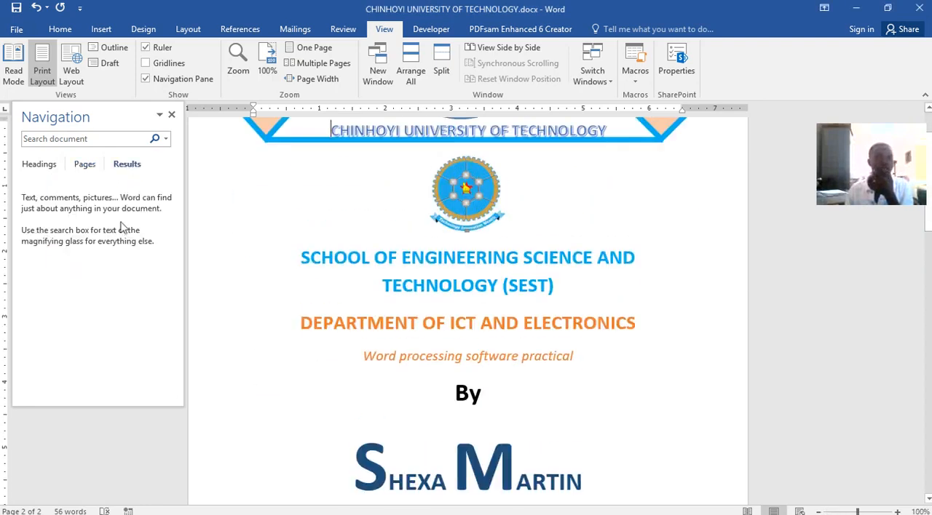
{"action": "left_click", "coordinate": [83, 165]}
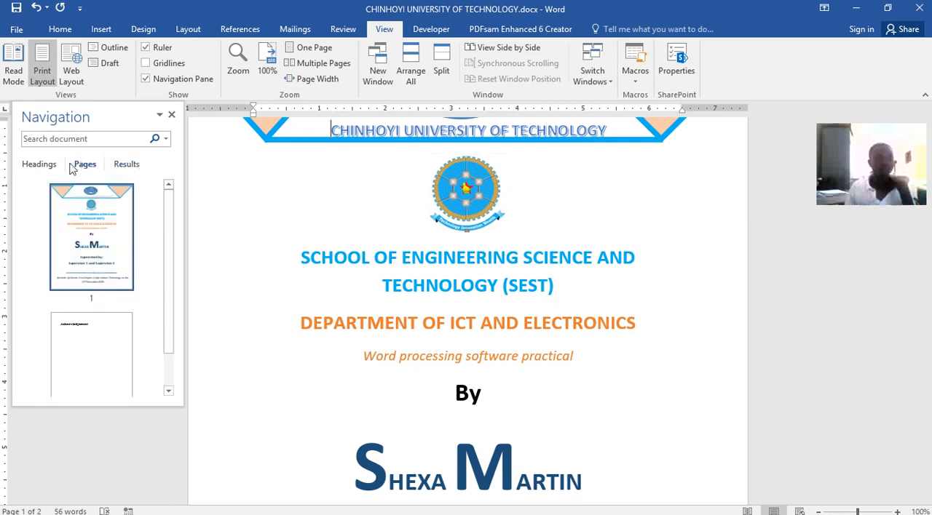
{"action": "left_click", "coordinate": [48, 166]}
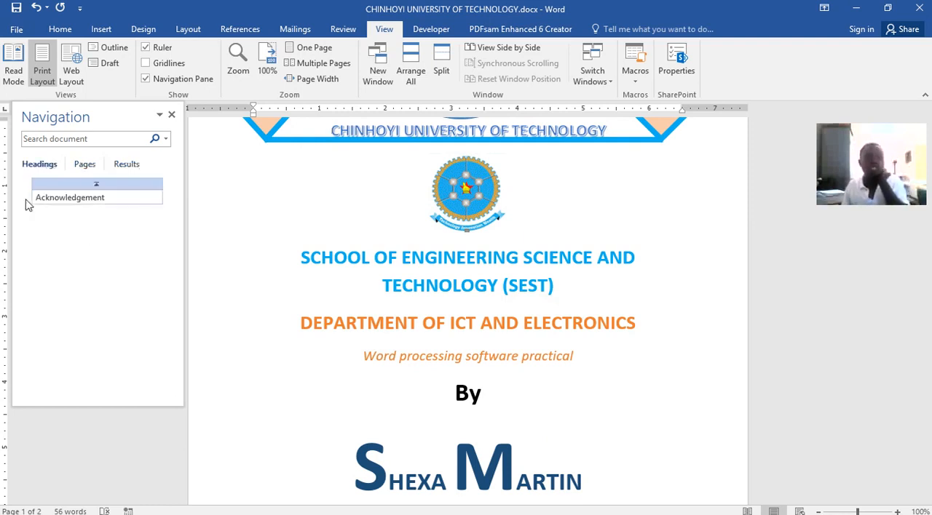
{"action": "left_click", "coordinate": [45, 197]}
{"action": "scroll", "coordinate": [402, 245], "scroll_direction": "up", "scroll_amount": 1}
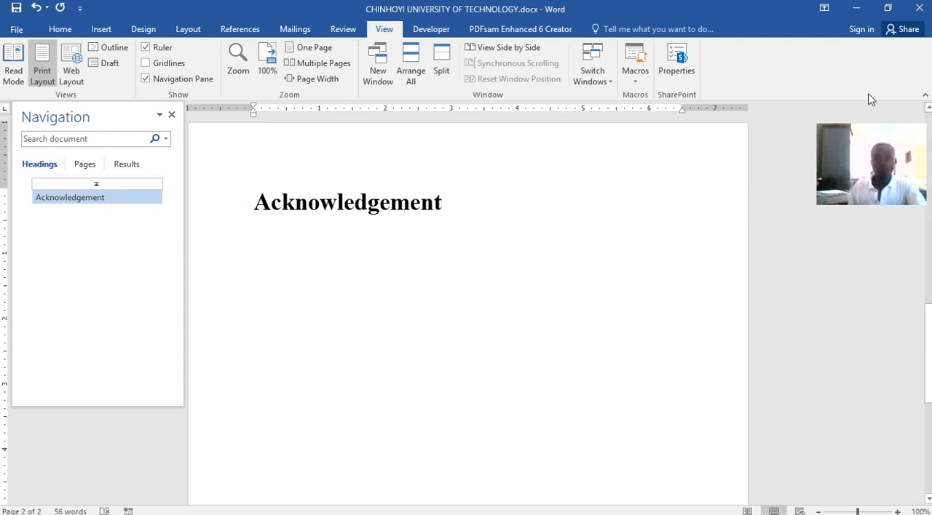
{"action": "left_click", "coordinate": [856, 8]}
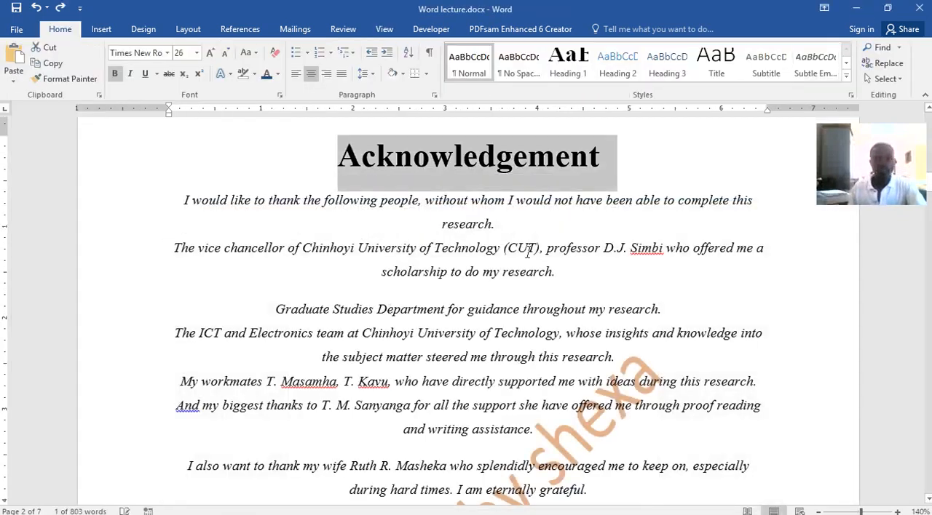
{"action": "left_click", "coordinate": [856, 9]}
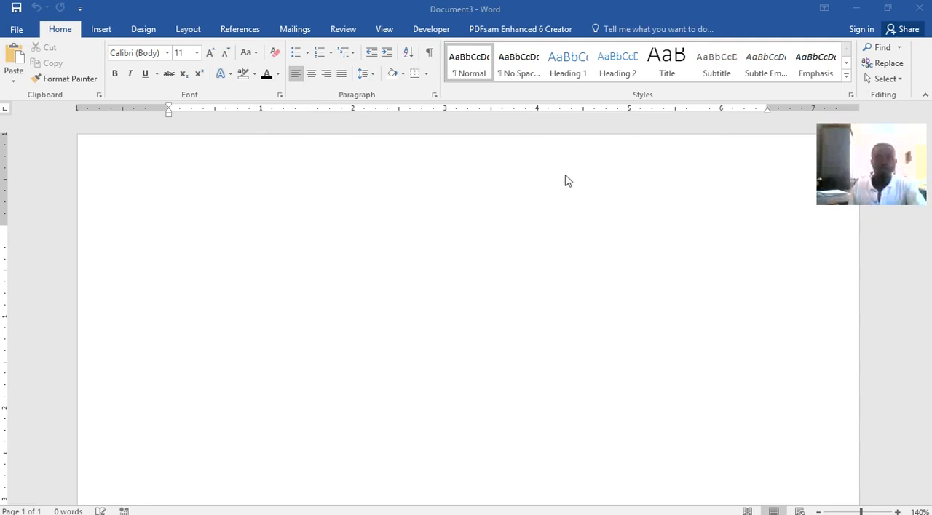
{"action": "left_click", "coordinate": [853, 10]}
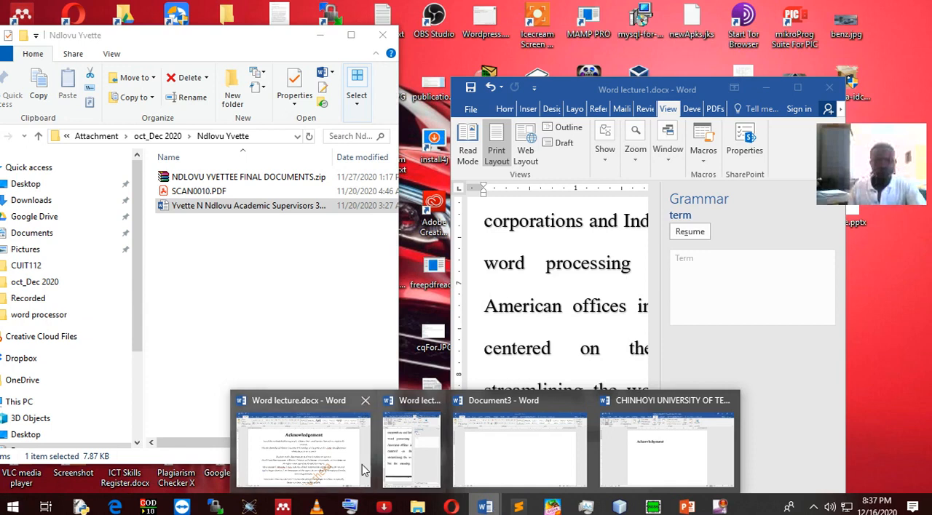
{"action": "mouse_move", "coordinate": [323, 463]}
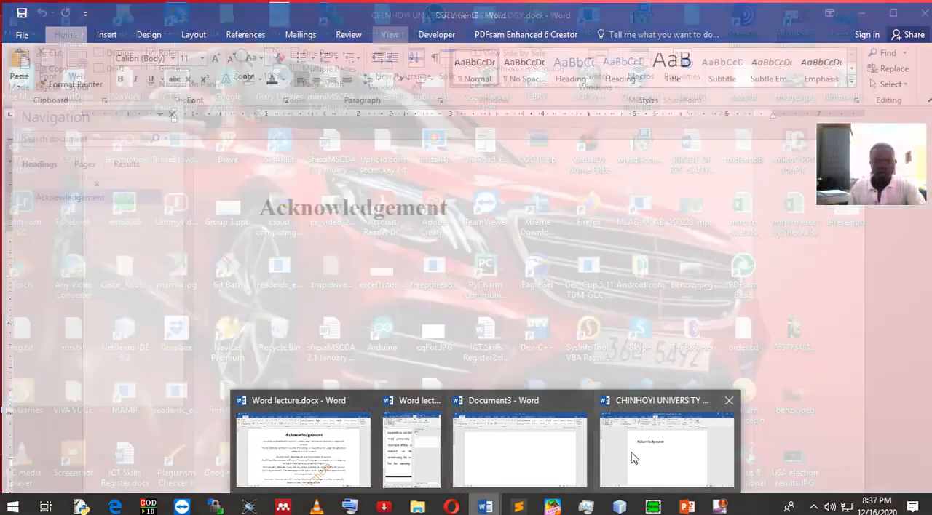
{"action": "left_click", "coordinate": [633, 451]}
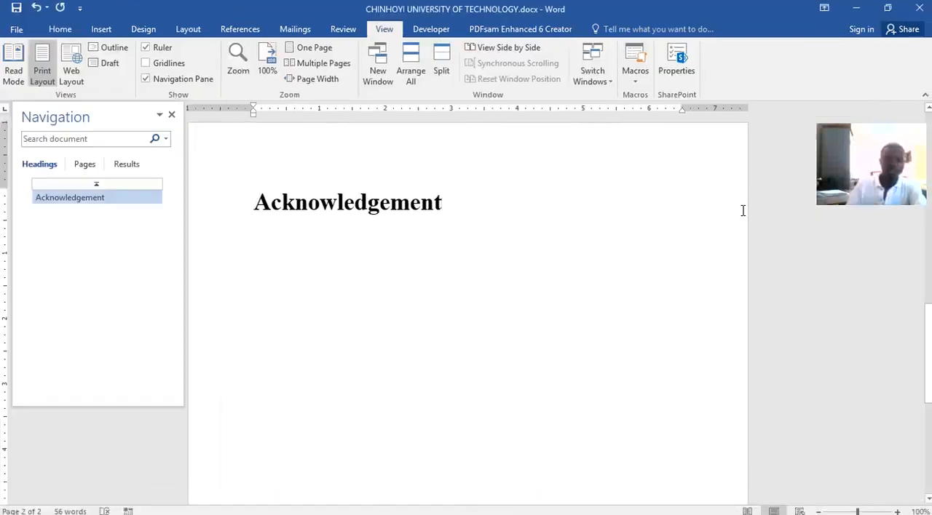
Start a body paragraph under the Acknowledgement heading and set its text to 12 pt italic.
{"action": "key", "text": "Return"}
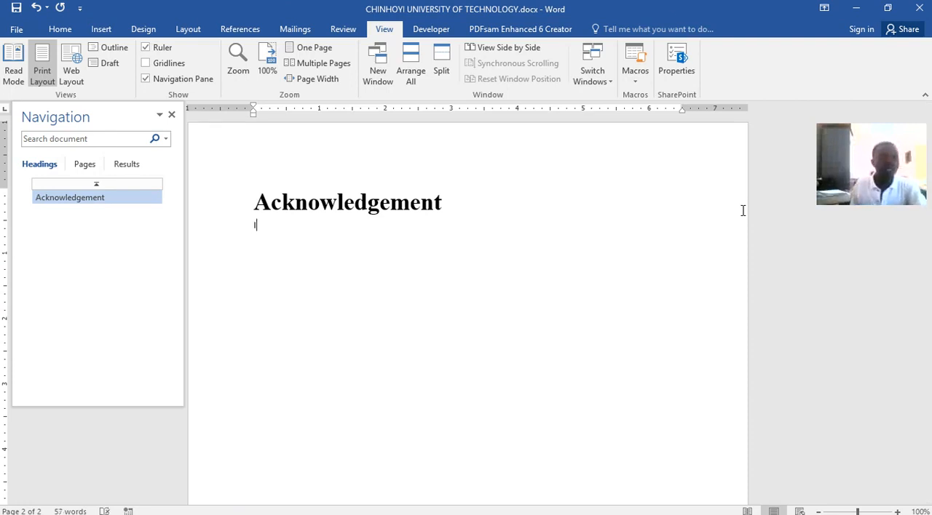
{"action": "left_click", "coordinate": [64, 31]}
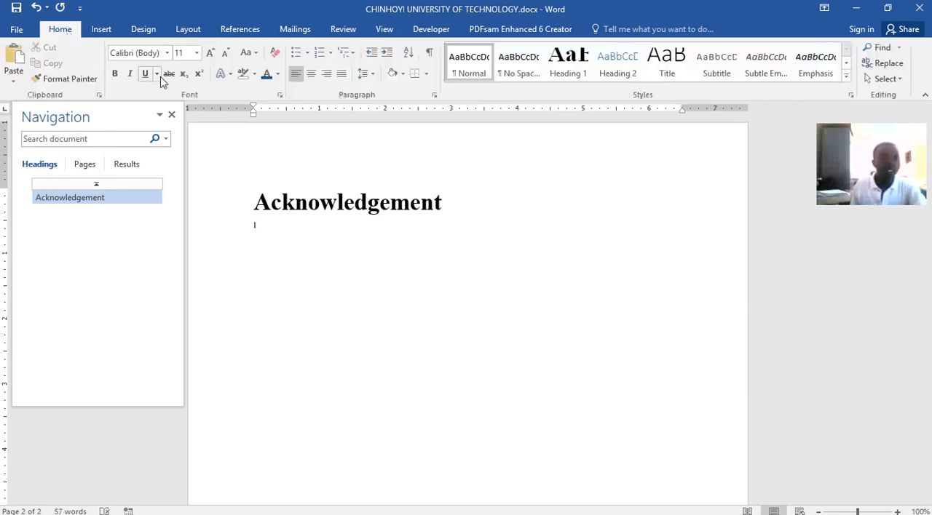
{"action": "left_click", "coordinate": [197, 54]}
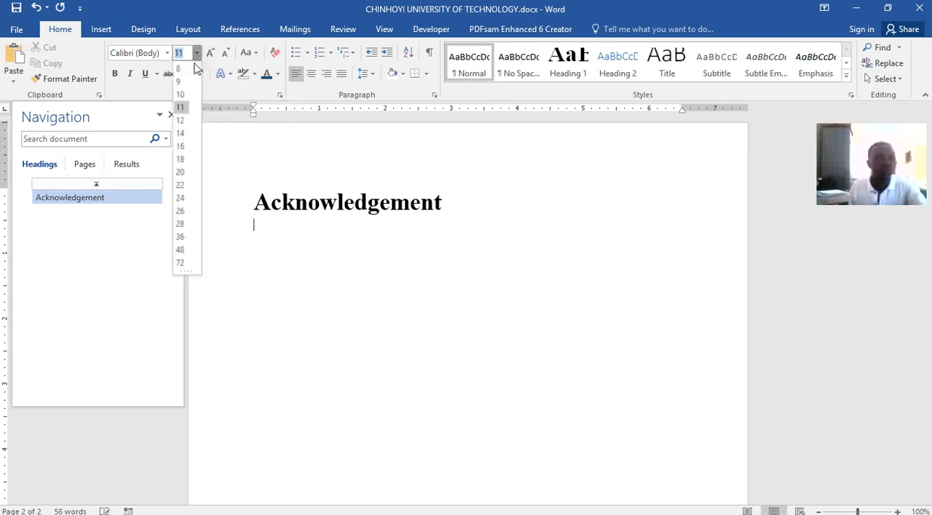
{"action": "left_click", "coordinate": [180, 121]}
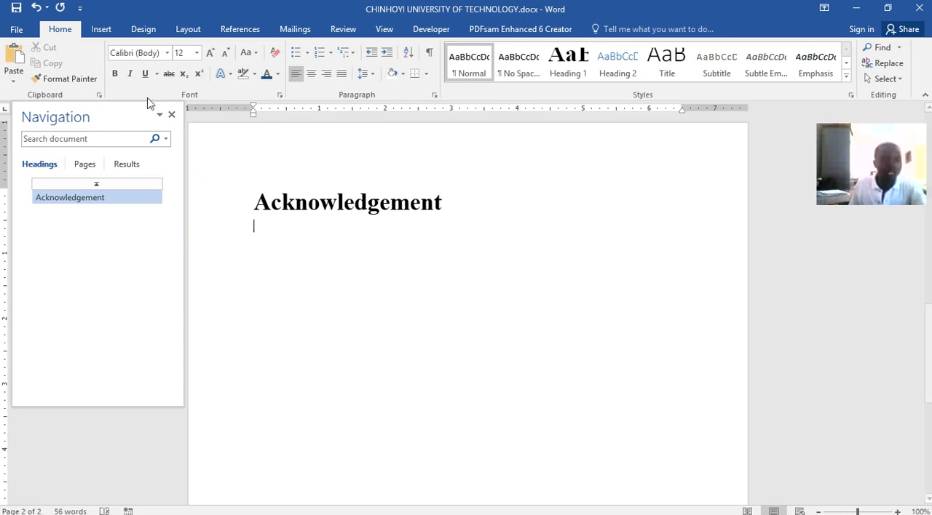
{"action": "left_click", "coordinate": [130, 73]}
Write 'I would like to thank my wife for encouraging me to keep on uploading staff for my students to get the best out of their skills/ability.'.
{"action": "type", "text": "I would like to"}
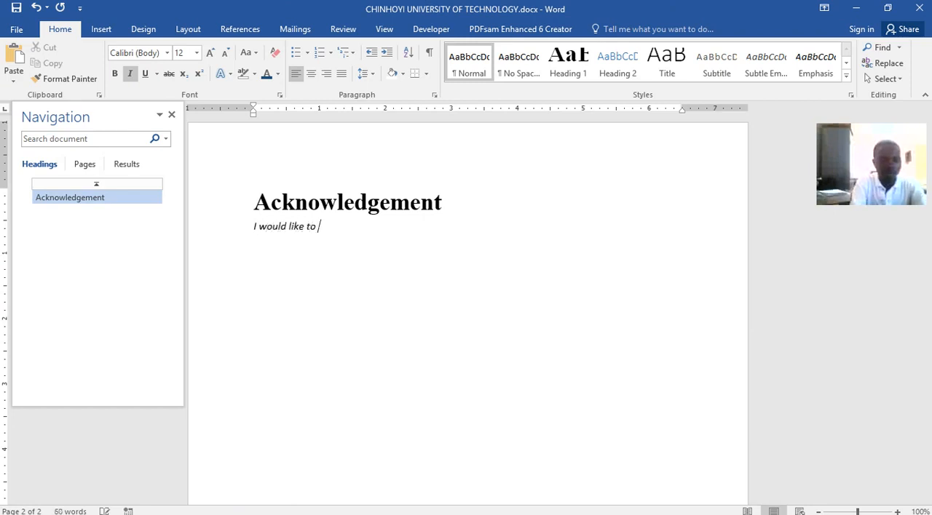
{"action": "type", "text": " thank my wife for enco"}
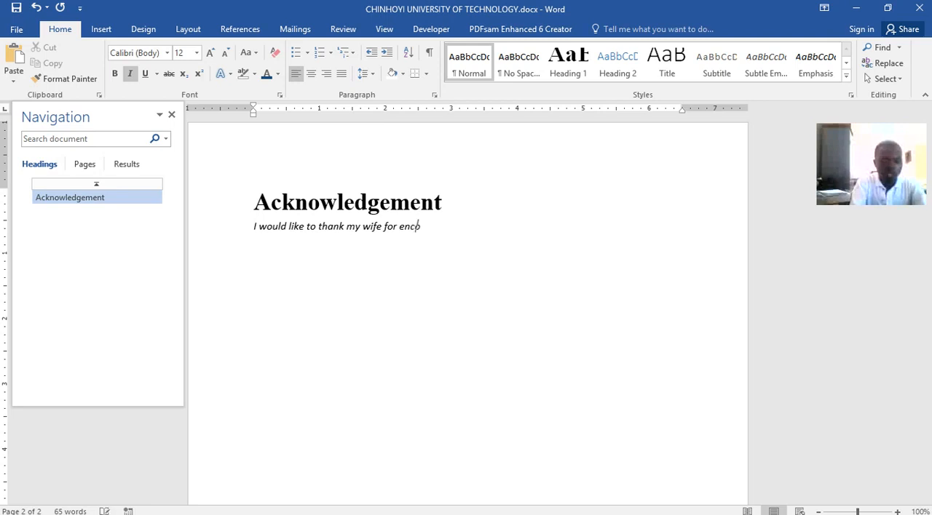
{"action": "type", "text": "uraging me"}
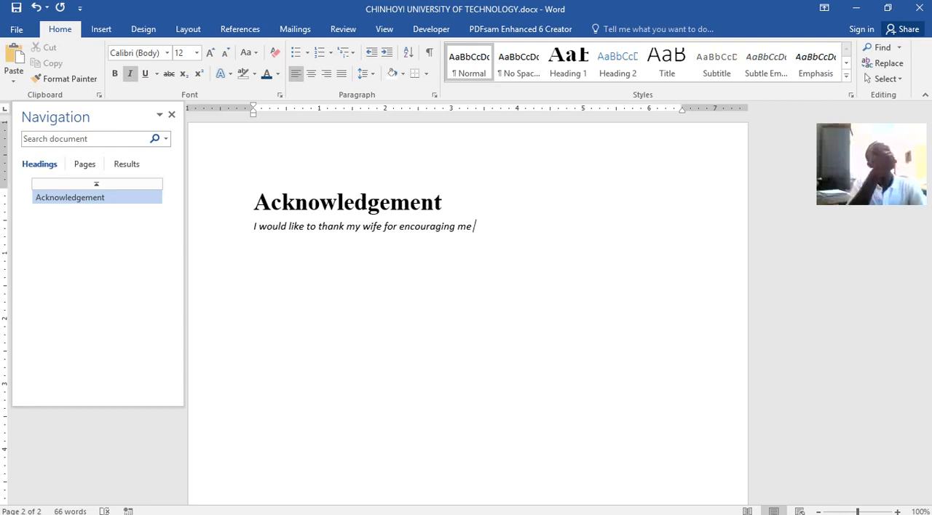
{"action": "type", "text": "to keep on"}
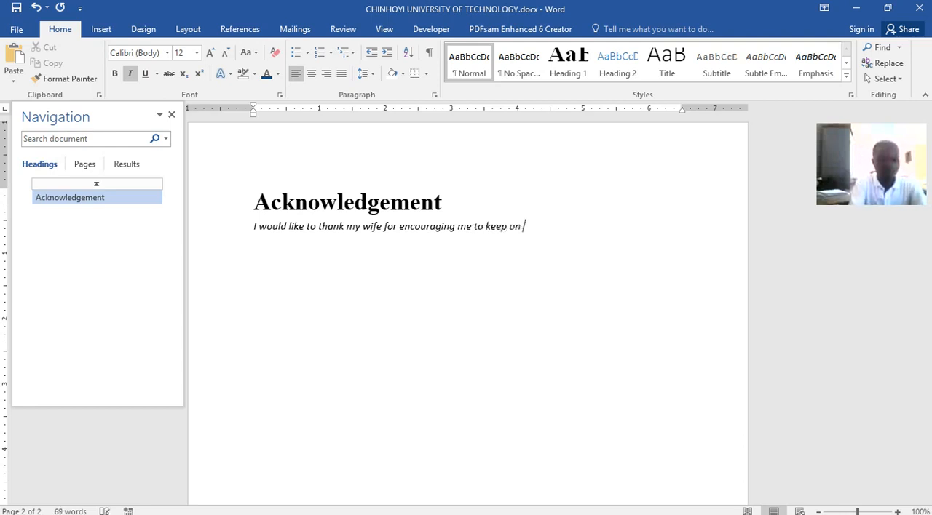
{"action": "type", "text": " uploading staff for my"}
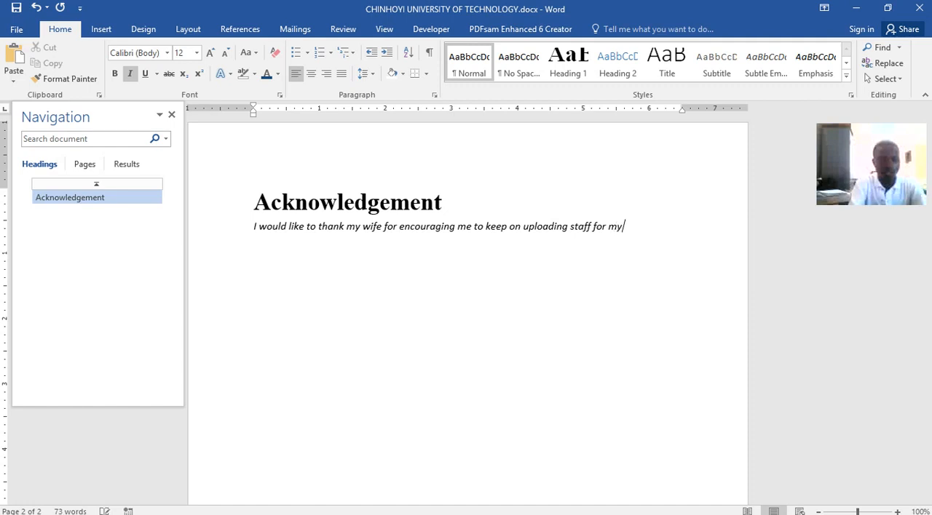
{"action": "type", "text": " students to"}
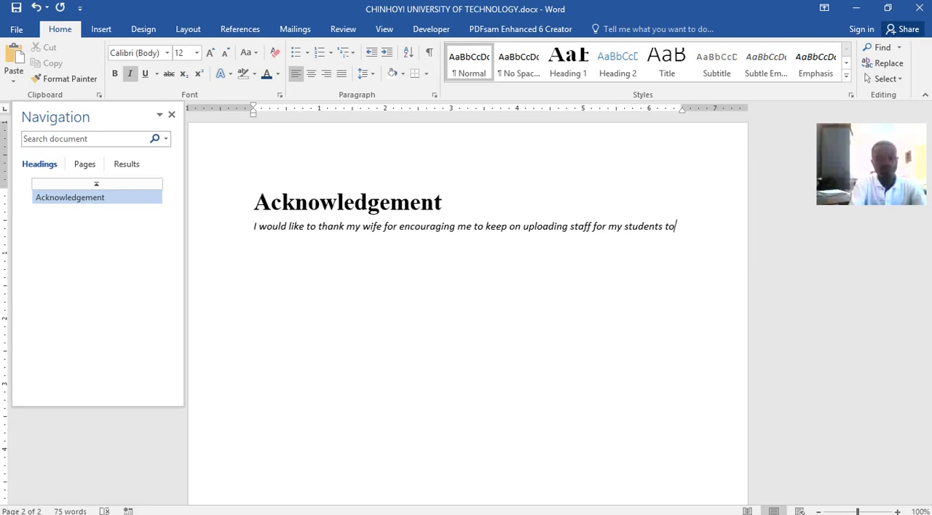
{"action": "type", "text": "get the"}
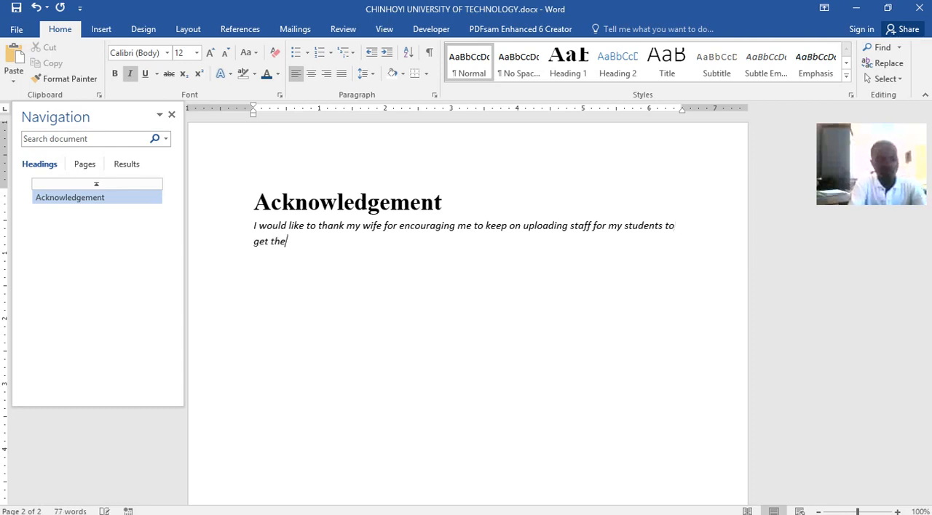
{"action": "type", "text": " best"}
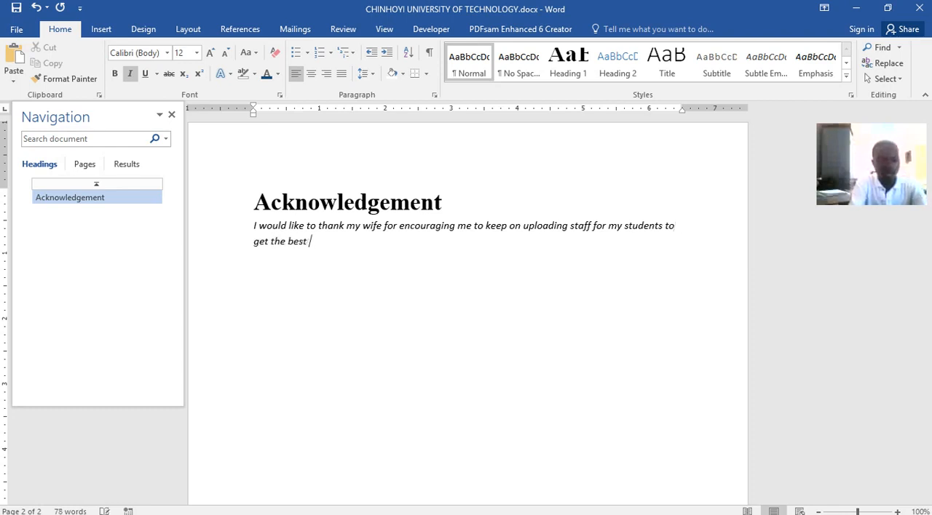
{"action": "type", "text": " out of their skils/ability."}
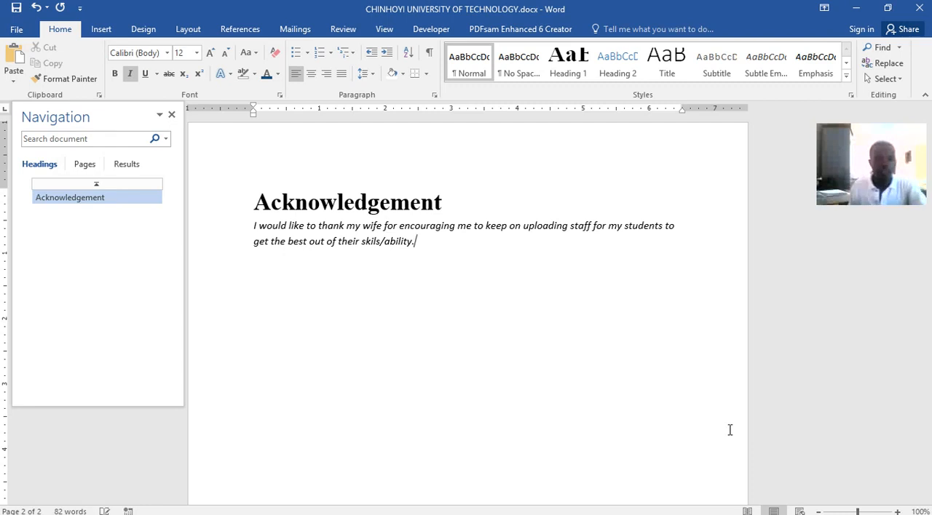
{"action": "key", "text": "ctrl+s"}
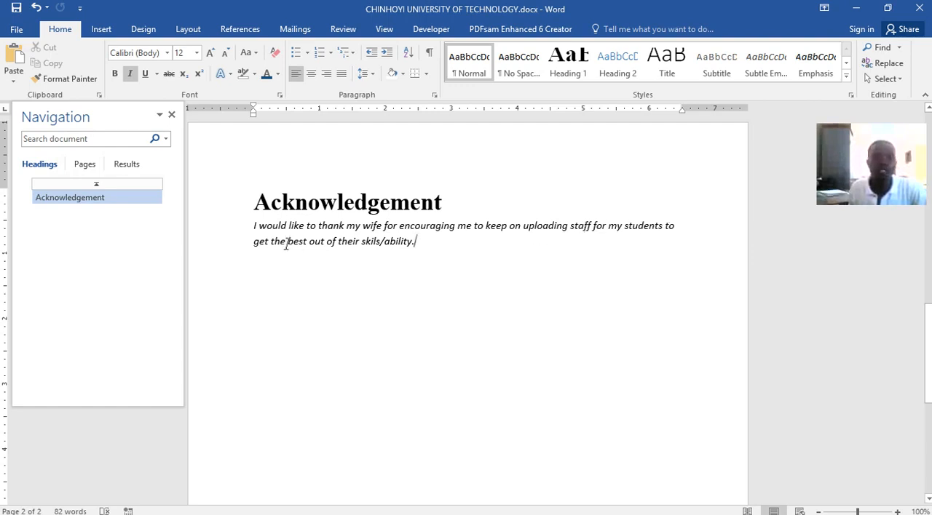
{"action": "left_click", "coordinate": [377, 240]}
{"action": "type", "text": "l"}
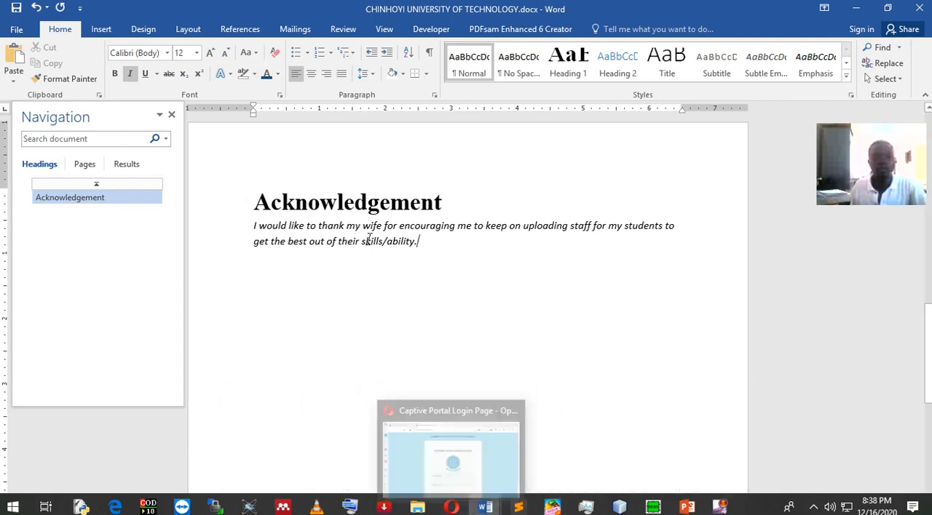
Switch to Word lecture.docx and copy all the italic acknowledgement paragraphs beneath its Acknowledgement heading.
{"action": "left_click", "coordinate": [485, 507]}
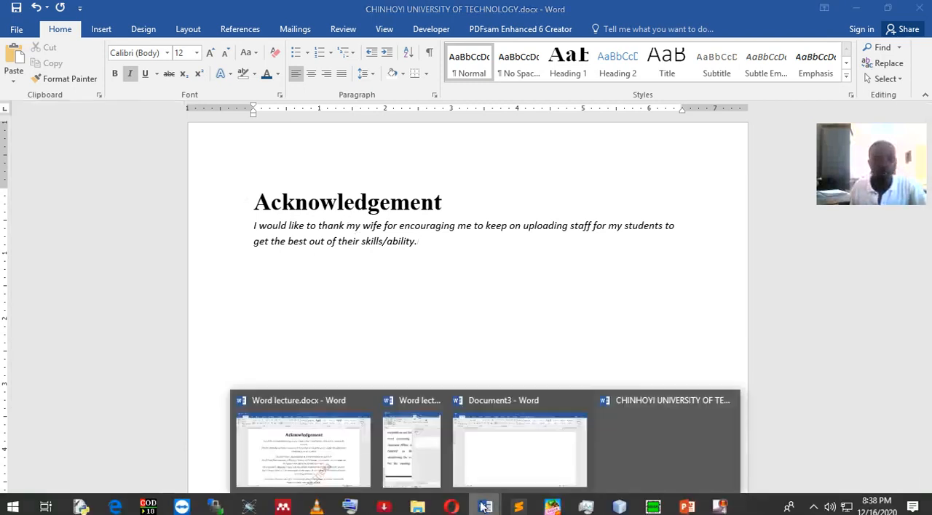
{"action": "left_click", "coordinate": [337, 452]}
{"action": "left_click_drag", "start_coordinate": [187, 200], "coordinate": [599, 433]}
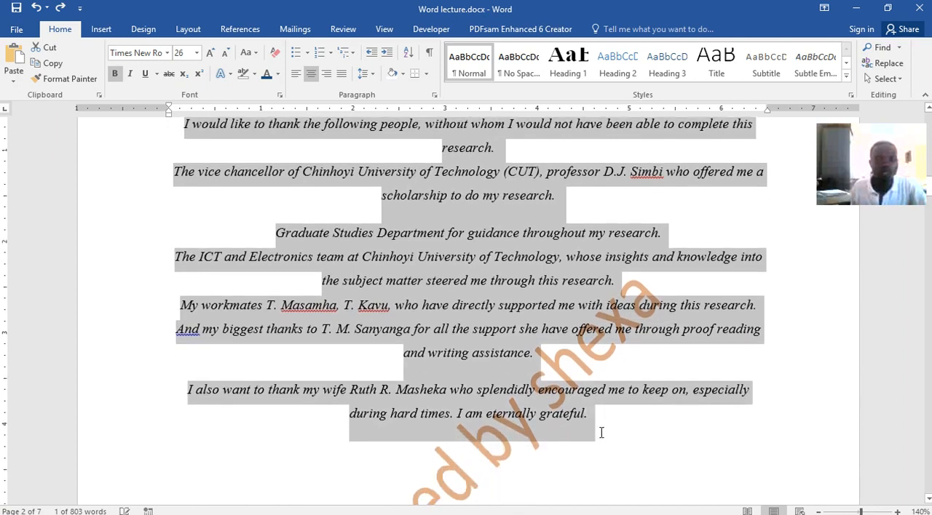
{"action": "right_click", "coordinate": [489, 305]}
{"action": "left_click", "coordinate": [513, 329]}
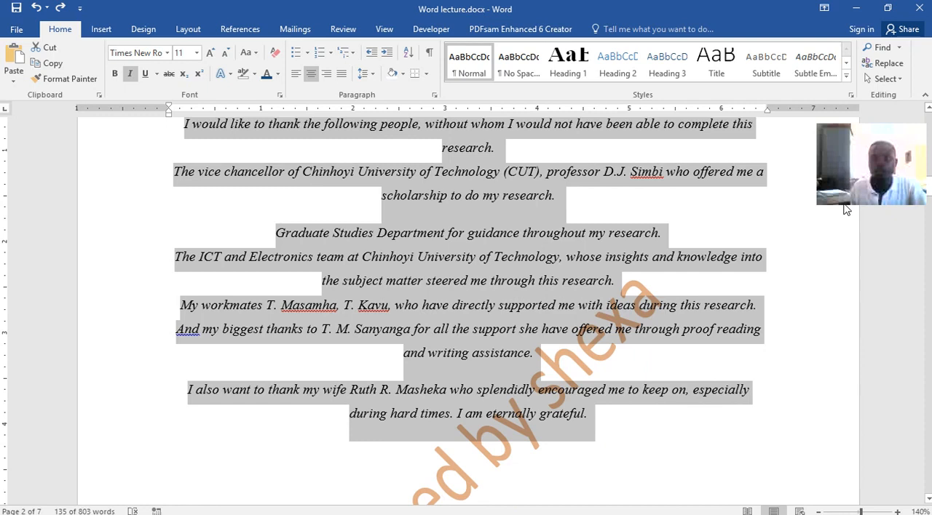
Replace the sentence under Acknowledgement in CHINHOYI UNIVERSITY OF TECHNOLOGY.docx with the copied paragraphs, pasted with merged formatting.
{"action": "left_click", "coordinate": [856, 8]}
{"action": "left_click_drag", "start_coordinate": [418, 241], "coordinate": [249, 228]}
{"action": "right_click", "coordinate": [366, 247]}
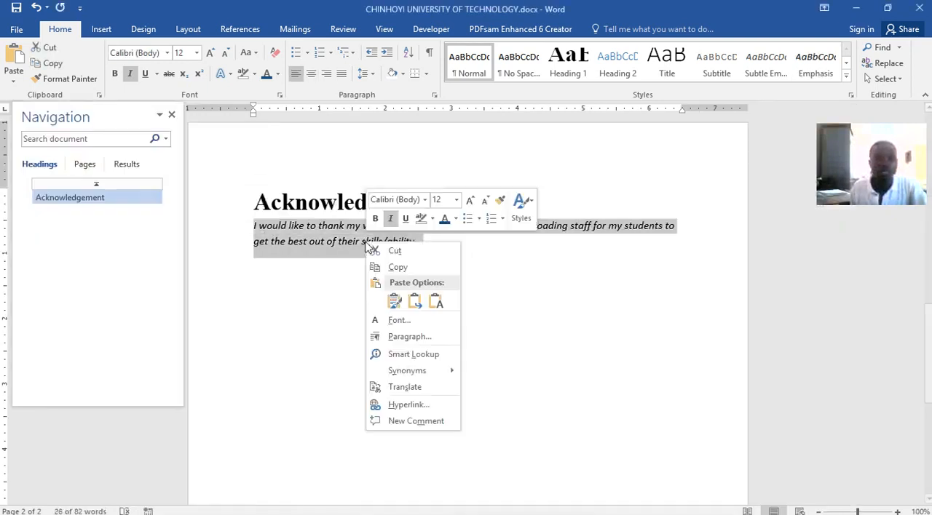
{"action": "left_click", "coordinate": [413, 302]}
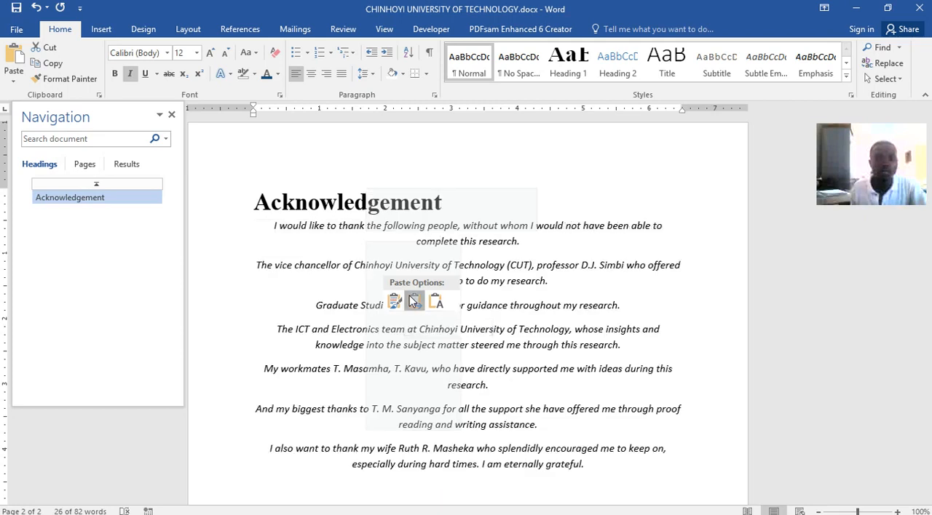
Centre the Acknowledgement heading and save the document.
{"action": "left_click", "coordinate": [285, 206]}
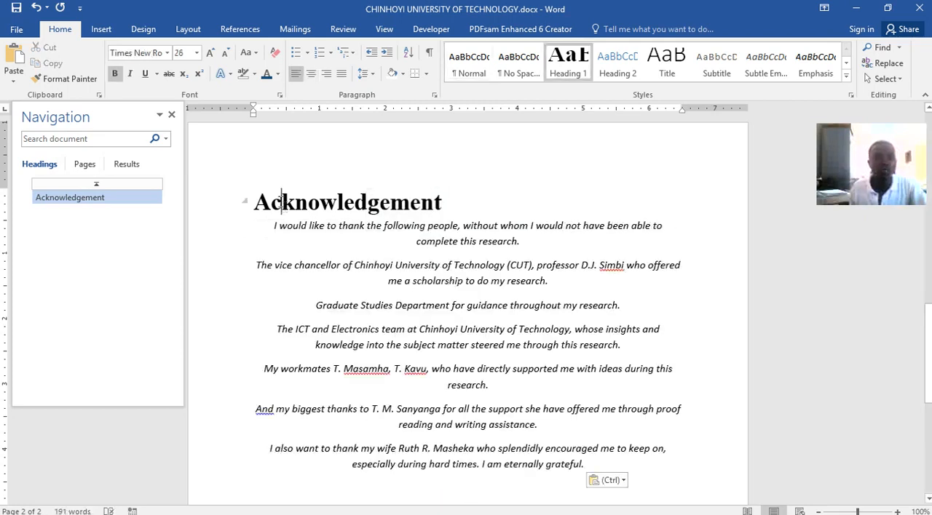
{"action": "left_click", "coordinate": [311, 75]}
{"action": "left_click", "coordinate": [16, 8]}
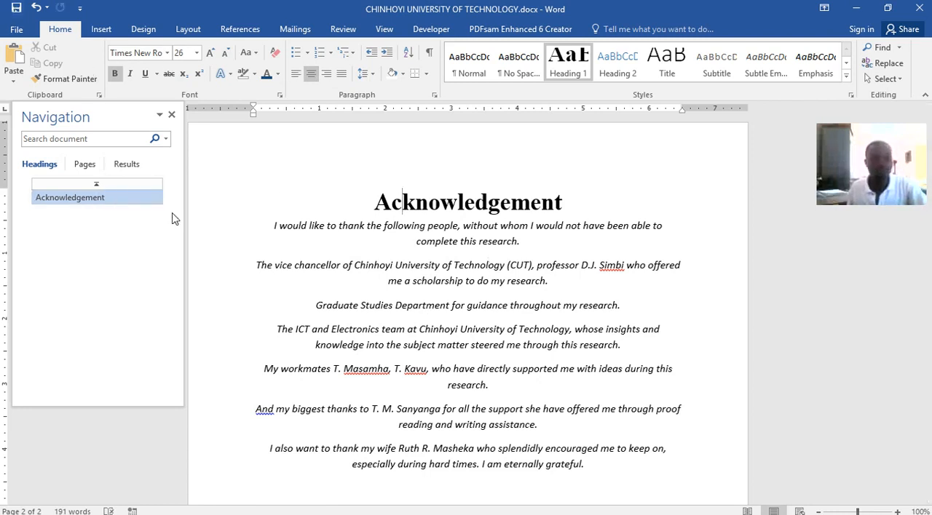
Add blank lines below the acknowledgement text and insert a page break to start page 3.
{"action": "scroll", "coordinate": [457, 318], "scroll_direction": "down", "scroll_amount": 8}
{"action": "left_click", "coordinate": [536, 190]}
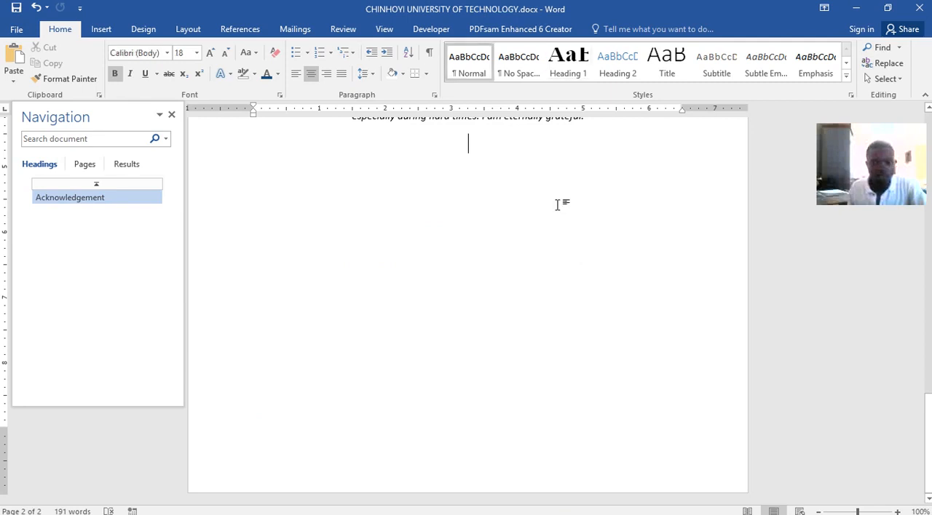
{"action": "key", "text": "Return"}
{"action": "key", "text": "Return"}
{"action": "key", "text": "Return"}
{"action": "key", "text": "Return"}
{"action": "key", "text": "Return"}
{"action": "key", "text": "Return"}
{"action": "key", "text": "Return"}
{"action": "key", "text": "Return"}
{"action": "key", "text": "Return"}
{"action": "key", "text": "Return"}
{"action": "key", "text": "Return"}
{"action": "key", "text": "Return"}
{"action": "key", "text": "Return"}
{"action": "key", "text": "ctrl+Return"}
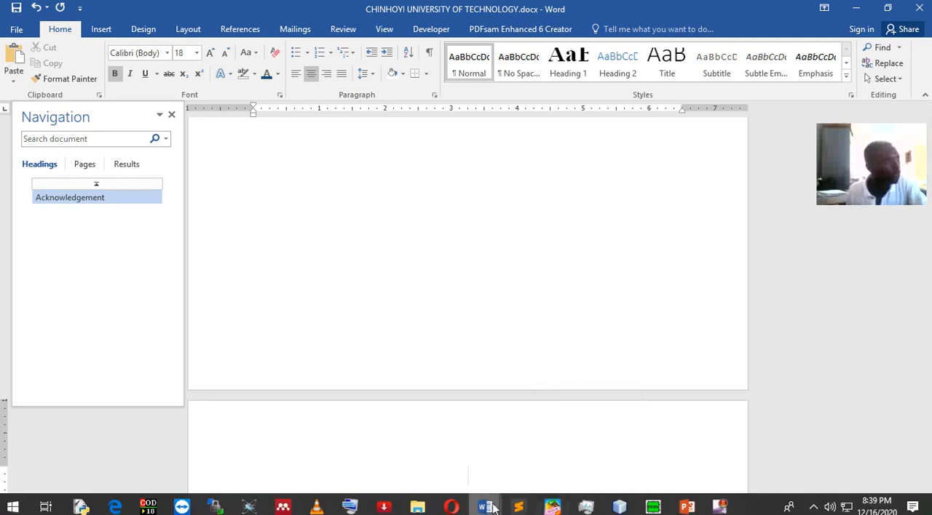
Examine the Abstract heading and its paragraph on page 3 of Word lecture.docx.
{"action": "mouse_move", "coordinate": [493, 507]}
{"action": "mouse_move", "coordinate": [441, 509]}
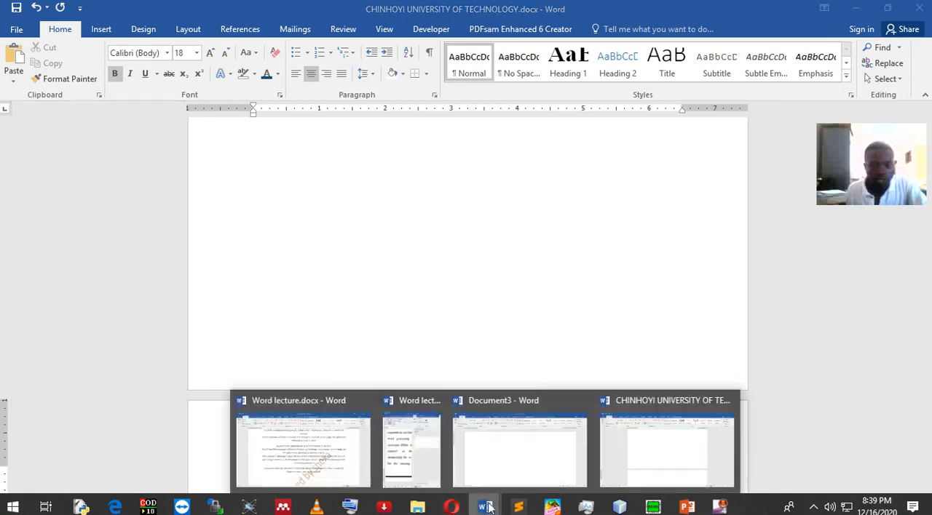
{"action": "left_click", "coordinate": [356, 449]}
{"action": "scroll", "coordinate": [449, 370], "scroll_direction": "down", "scroll_amount": 5}
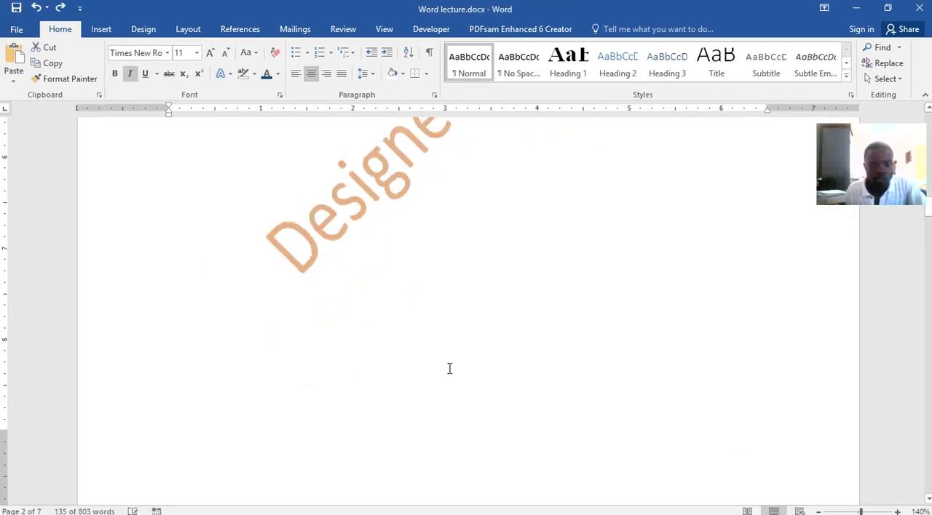
{"action": "scroll", "coordinate": [449, 369], "scroll_direction": "down", "scroll_amount": 4}
{"action": "scroll", "coordinate": [449, 367], "scroll_direction": "up", "scroll_amount": 2}
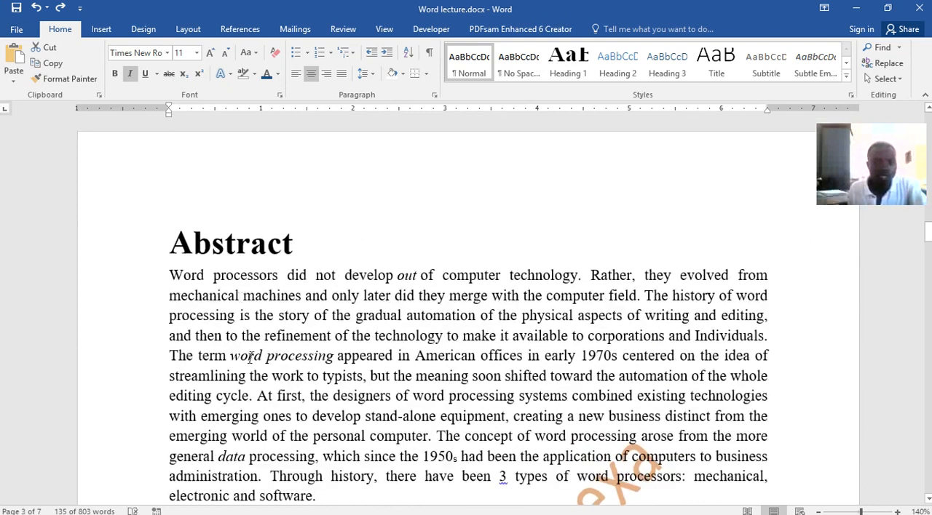
{"action": "left_click_drag", "start_coordinate": [317, 498], "coordinate": [192, 253]}
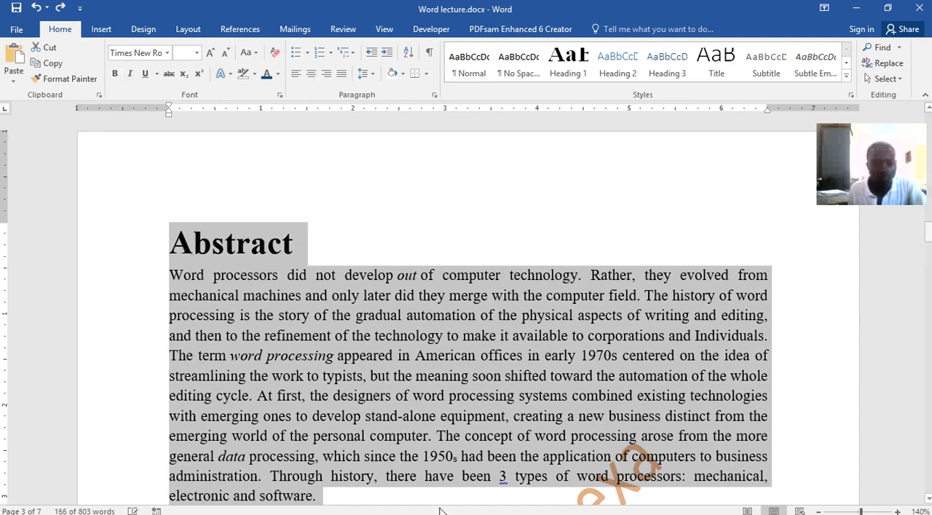
{"action": "mouse_move", "coordinate": [485, 507]}
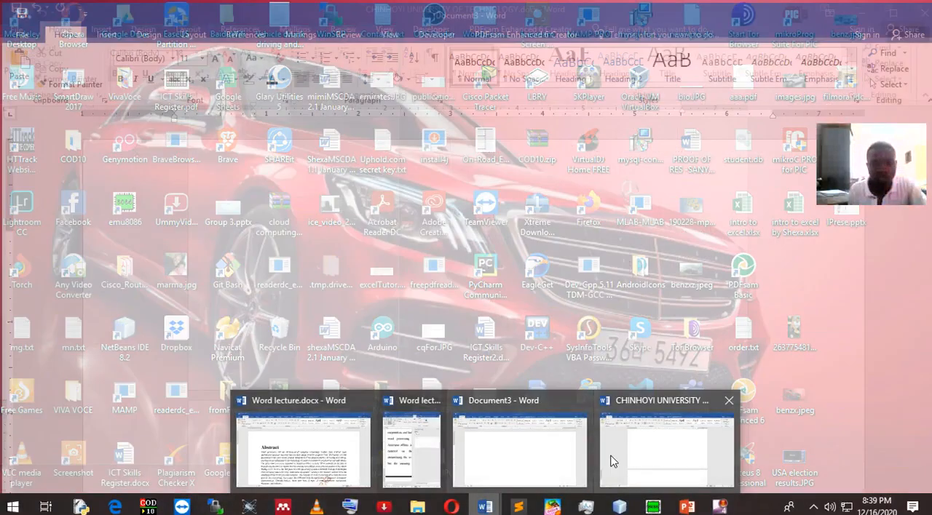
Return to CHINHOYI UNIVERSITY OF TECHNOLOGY.docx, add the Heading 1 title 'Abstract' on page 3, and start a body paragraph below it.
{"action": "left_click", "coordinate": [612, 458]}
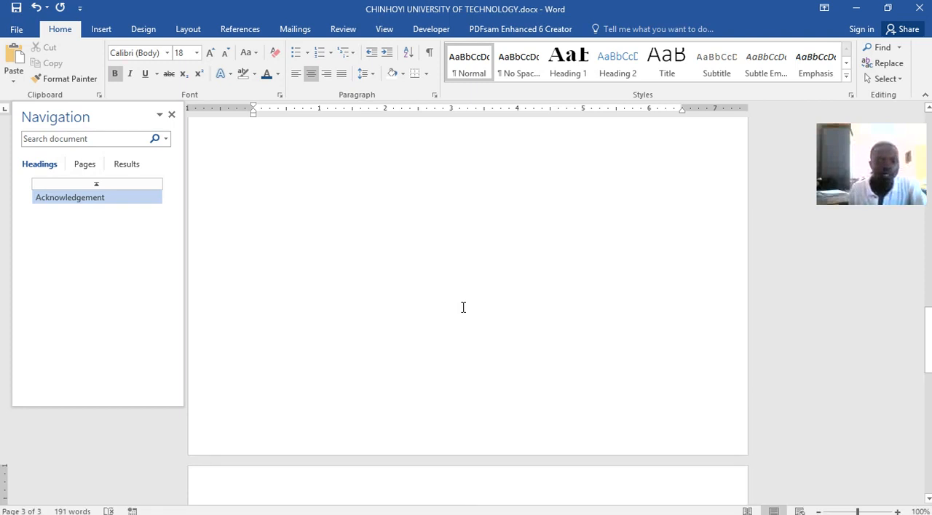
{"action": "left_click", "coordinate": [578, 73]}
{"action": "type", "text": "A"}
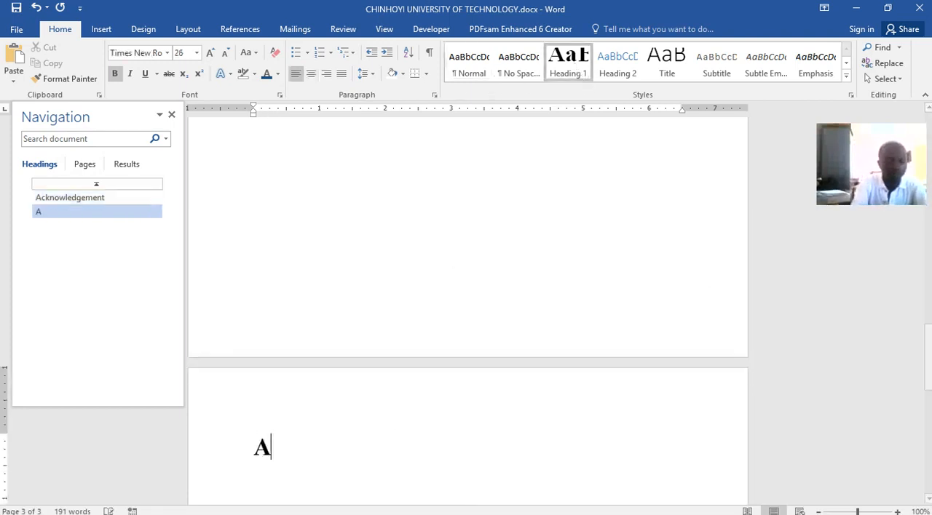
{"action": "type", "text": "bs"}
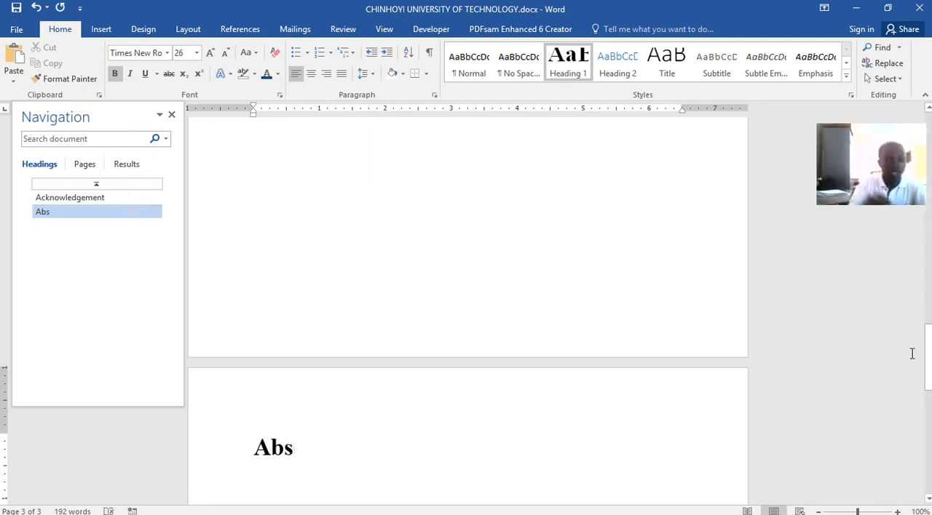
{"action": "type", "text": "tract"}
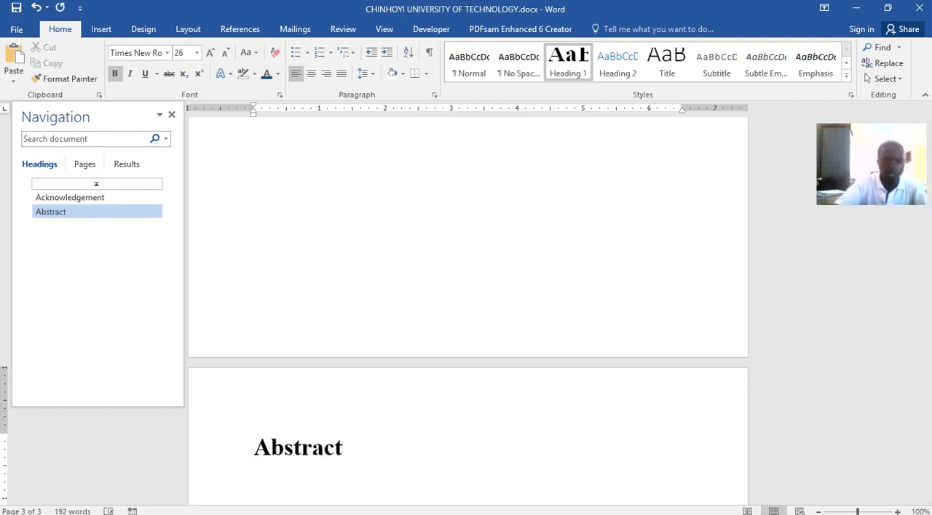
{"action": "key", "text": "Return"}
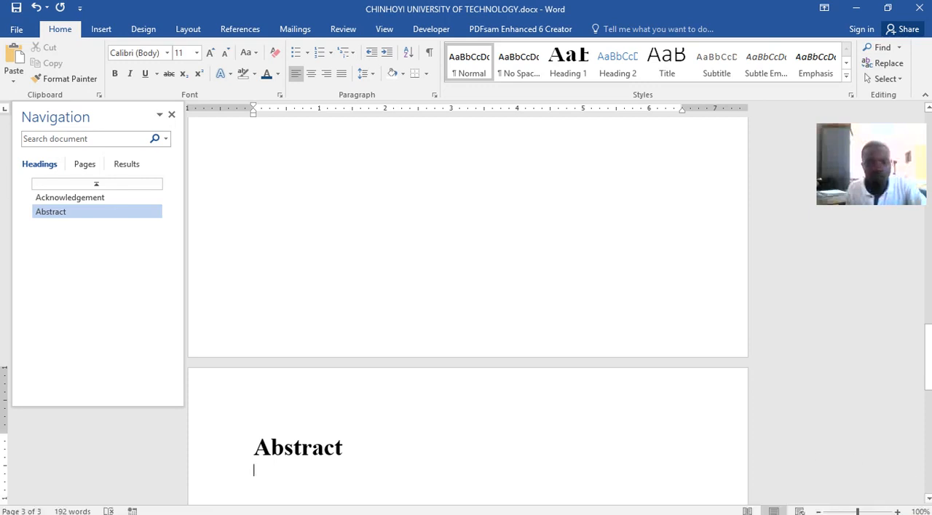
Copy the abstract paragraph from Word lecture.docx and paste it below the Abstract heading in CHINHOYI UNIVERSITY OF TECHNOLOGY.docx.
{"action": "mouse_move", "coordinate": [485, 507]}
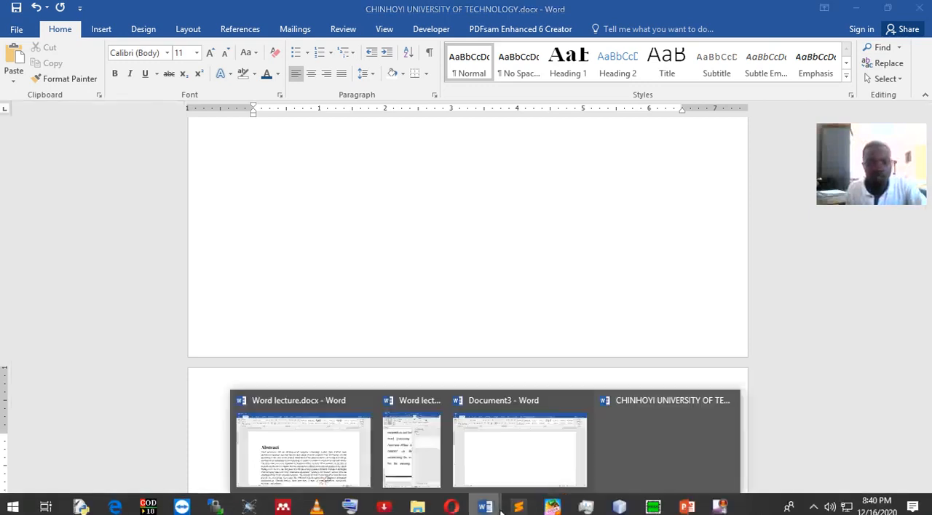
{"action": "left_click", "coordinate": [324, 449]}
{"action": "left_click_drag", "start_coordinate": [167, 276], "coordinate": [325, 442]}
{"action": "key", "text": "ctrl+c"}
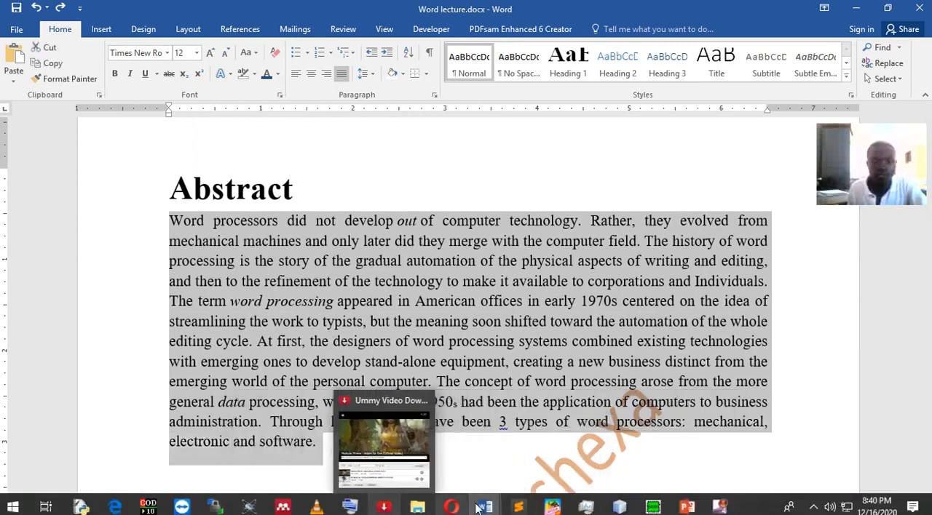
{"action": "left_click", "coordinate": [661, 476]}
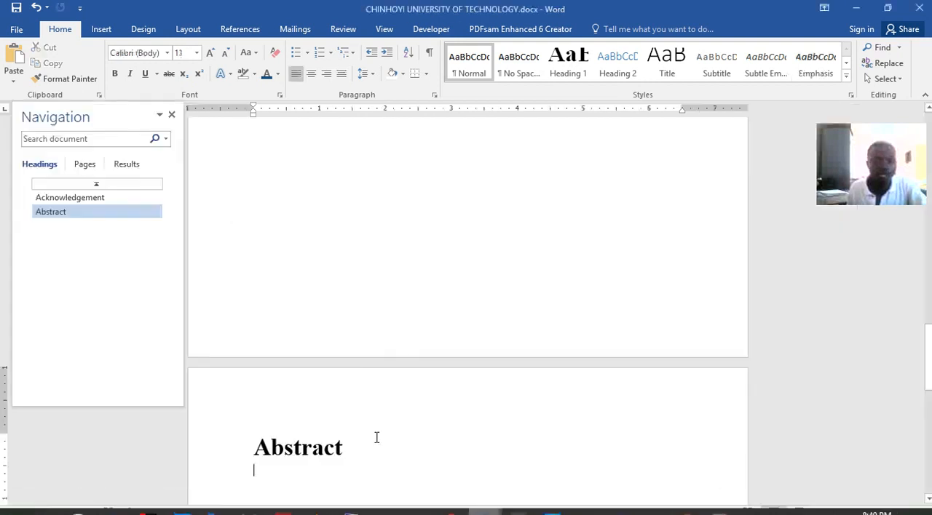
{"action": "key", "text": "ctrl+v"}
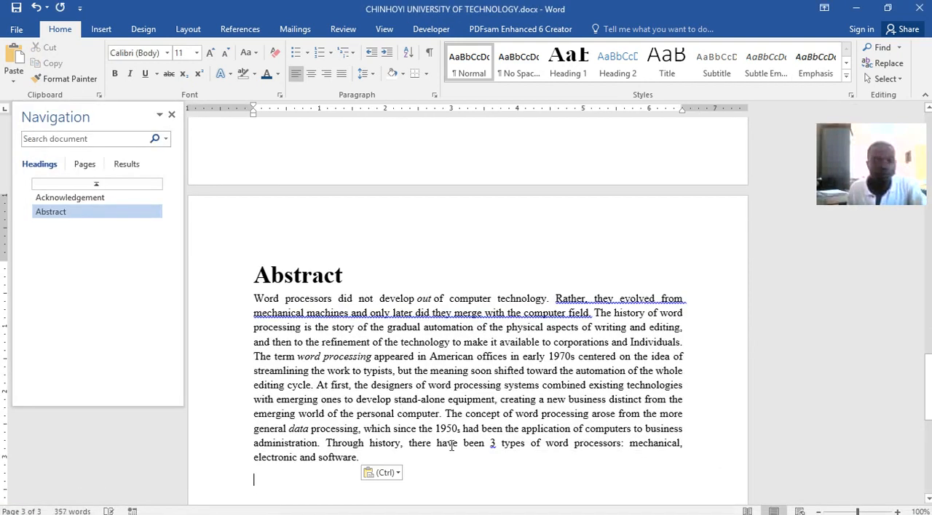
{"action": "left_click", "coordinate": [399, 475]}
{"action": "left_click", "coordinate": [570, 444]}
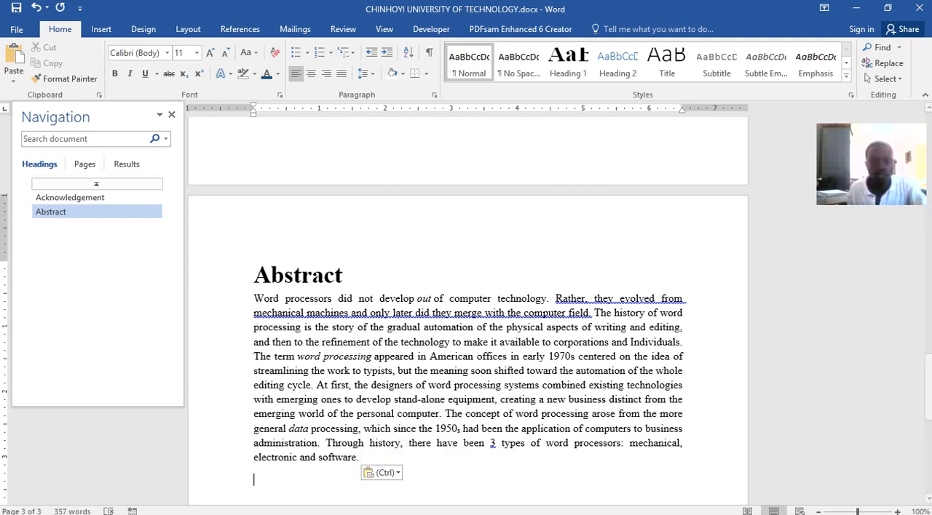
Check the Contents page that follows the abstract in Word lecture.docx, and return to CHINHOYI UNIVERSITY OF TECHNOLOGY.docx.
{"action": "mouse_move", "coordinate": [485, 511]}
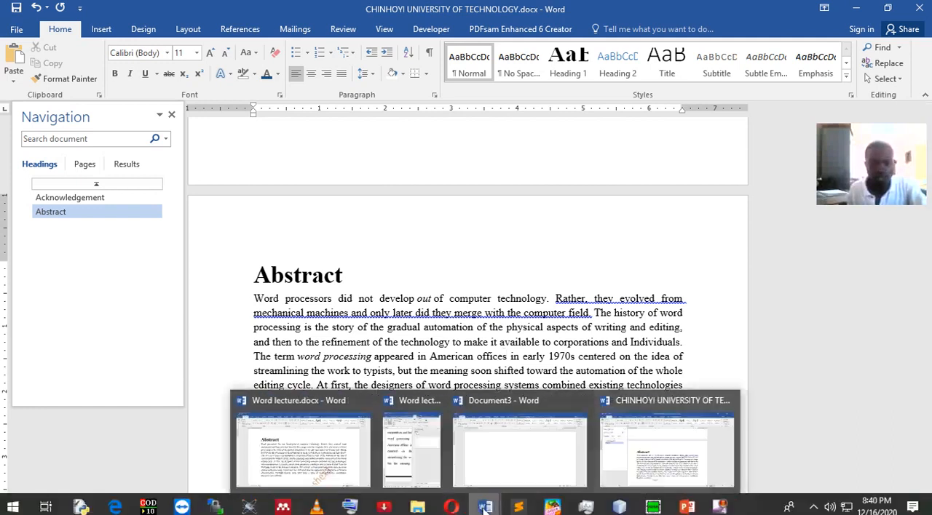
{"action": "left_click", "coordinate": [357, 457]}
{"action": "scroll", "coordinate": [524, 289], "scroll_direction": "down", "scroll_amount": 15}
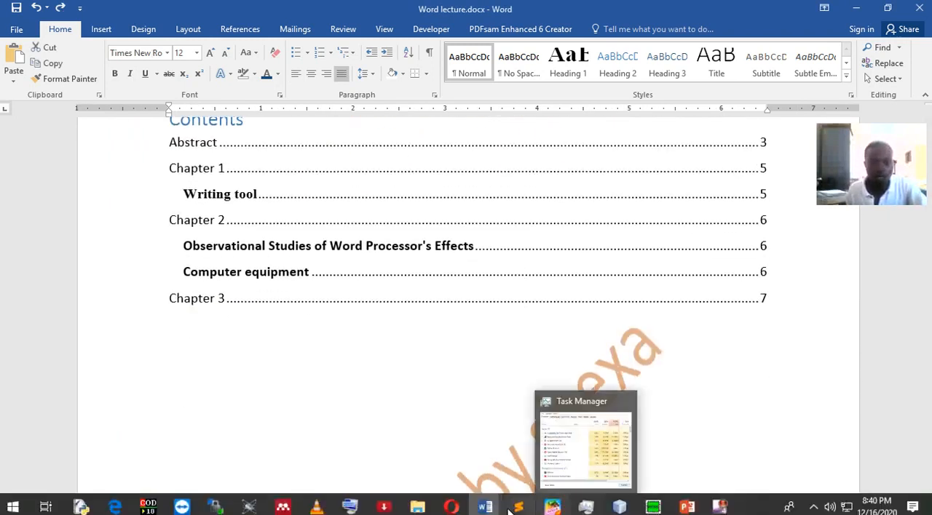
{"action": "mouse_move", "coordinate": [484, 510]}
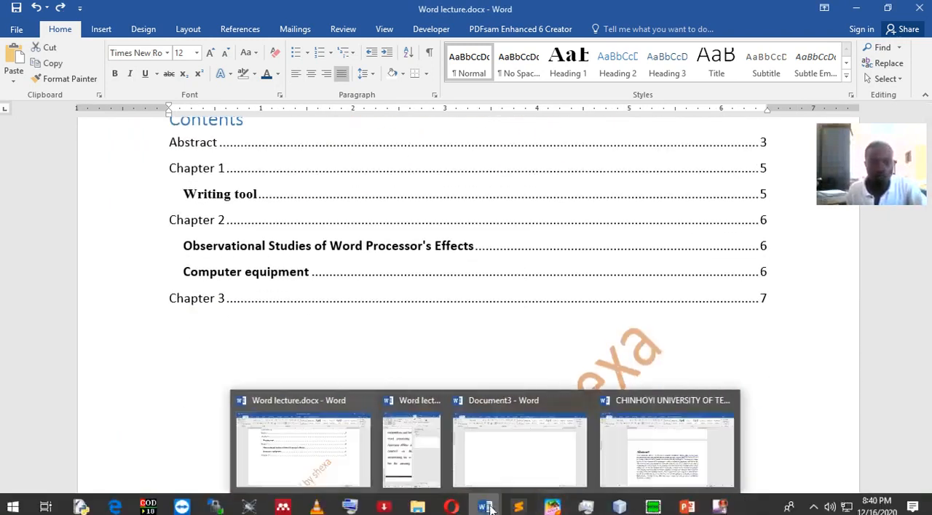
{"action": "left_click", "coordinate": [634, 470]}
Add blank lines below the abstract paragraph until the cursor stands at the start of page 4.
{"action": "scroll", "coordinate": [500, 334], "scroll_direction": "down", "scroll_amount": 8}
{"action": "scroll", "coordinate": [508, 320], "scroll_direction": "down", "scroll_amount": 1}
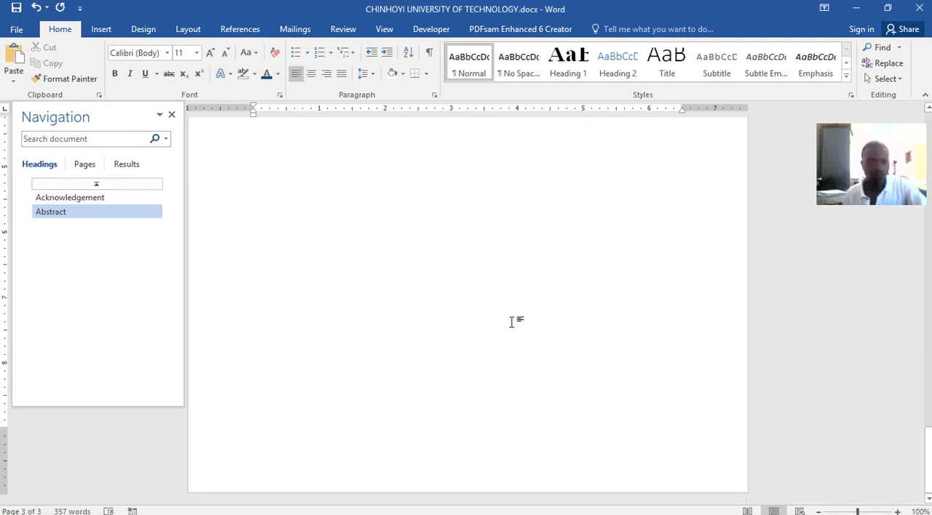
{"action": "scroll", "coordinate": [503, 237], "scroll_direction": "up", "scroll_amount": 3}
{"action": "key", "text": "Return"}
{"action": "key", "text": "Return"}
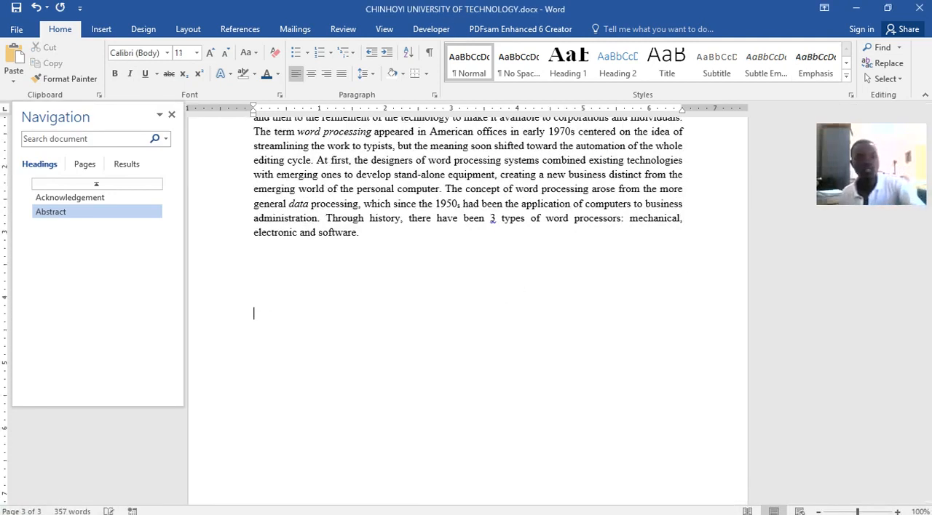
{"action": "key", "text": "Return"}
{"action": "key", "text": "Return"}
{"action": "key", "text": "Return"}
{"action": "key", "text": "Return"}
{"action": "key", "text": "Return"}
{"action": "key", "text": "Return"}
{"action": "key", "text": "Return"}
{"action": "key", "text": "Return"}
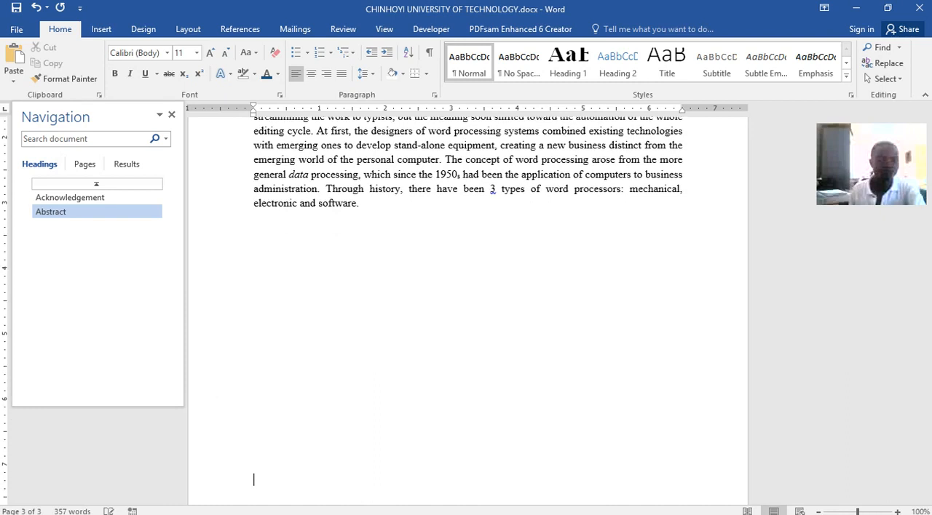
{"action": "key", "text": "Return"}
{"action": "key", "text": "Return"}
{"action": "key", "text": "Return"}
{"action": "key", "text": "Return"}
{"action": "key", "text": "Return"}
{"action": "key", "text": "Return"}
{"action": "key", "text": "Return"}
{"action": "key", "text": "Return"}
{"action": "key", "text": "Return"}
{"action": "key", "text": "Return"}
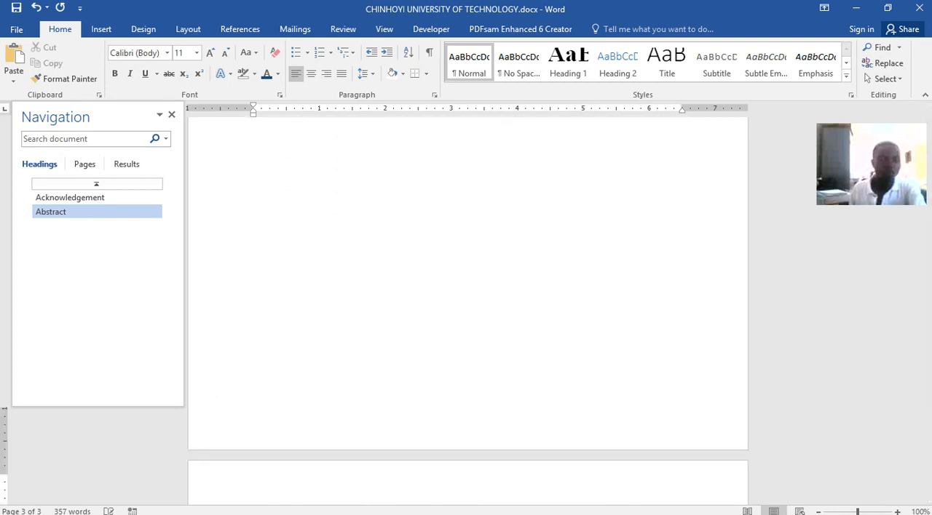
{"action": "key", "text": "BackSpace"}
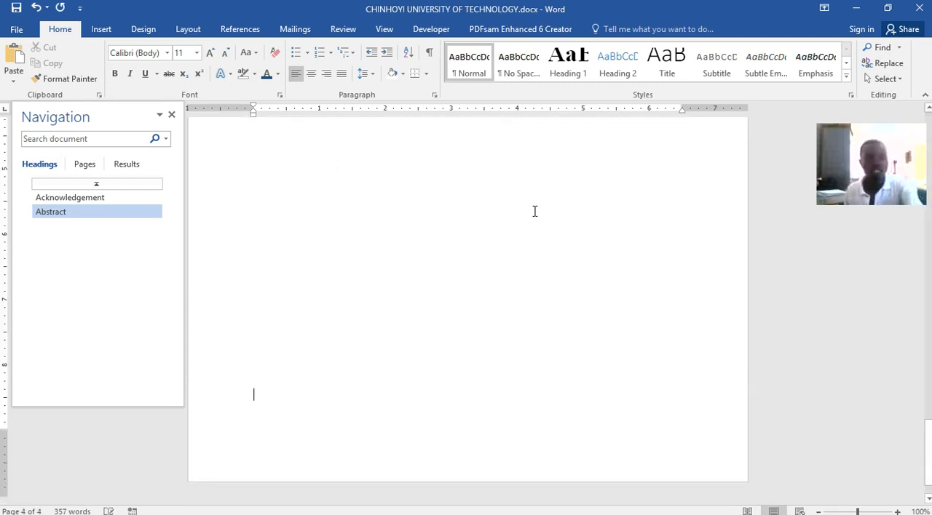
{"action": "key", "text": "Return"}
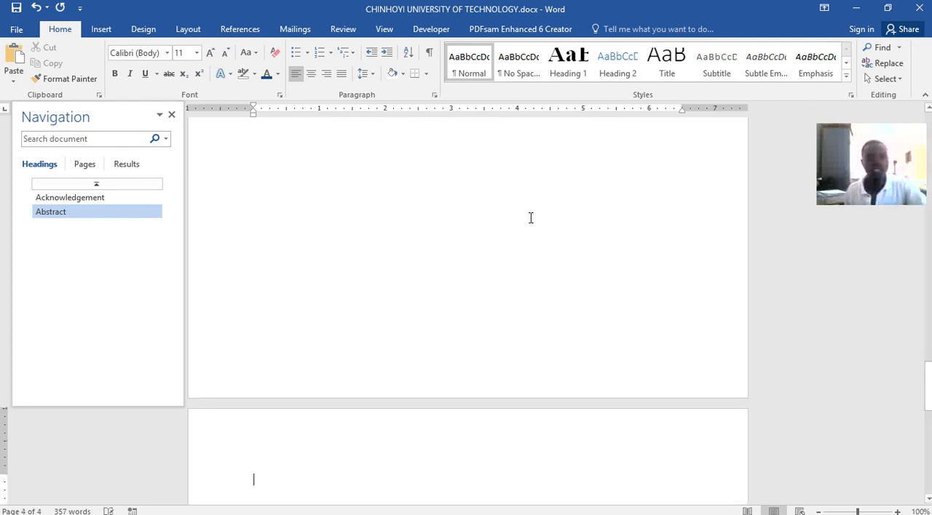
Insert the built-in Automatic Table 2 table of contents on page 4.
{"action": "left_click", "coordinate": [244, 29]}
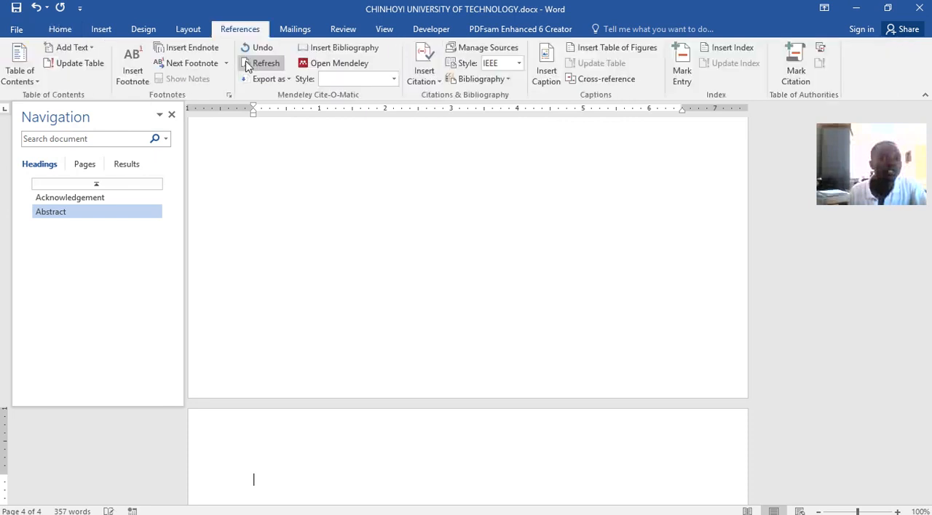
{"action": "left_click", "coordinate": [34, 81]}
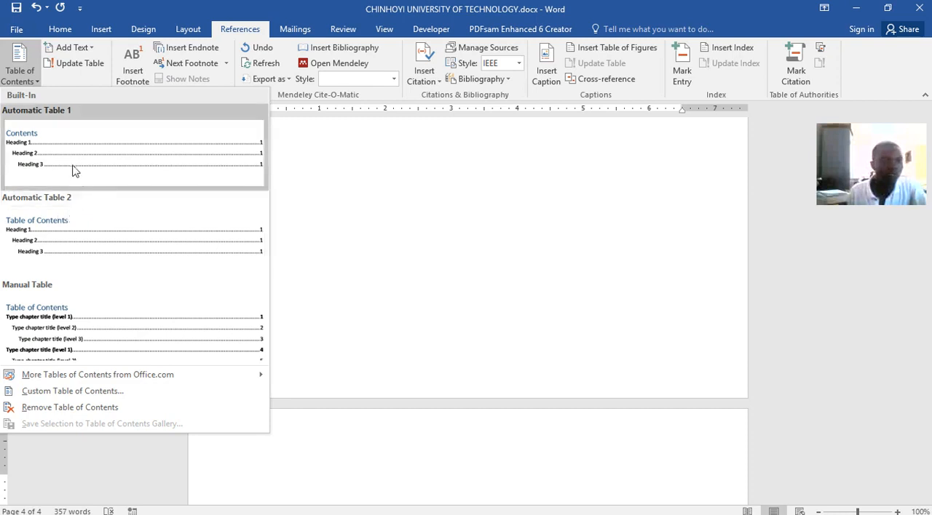
{"action": "left_click", "coordinate": [79, 237]}
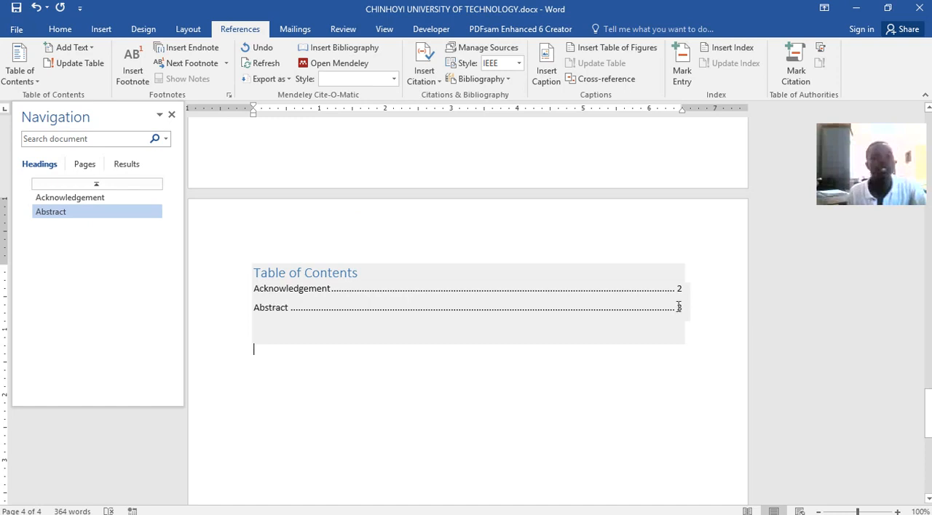
Add blank lines below the table of contents until the cursor reaches the start of page 5.
{"action": "scroll", "coordinate": [346, 310], "scroll_direction": "down", "scroll_amount": 4}
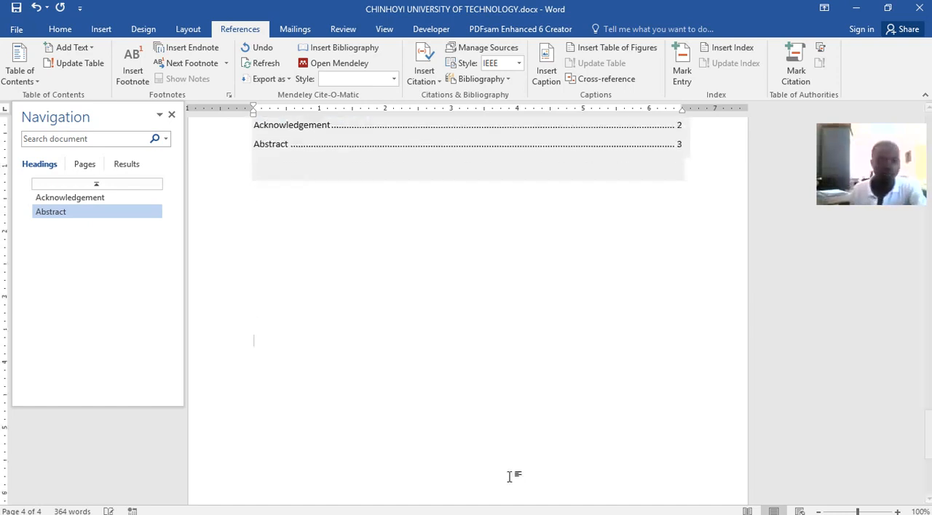
{"action": "key", "text": "Return"}
{"action": "key", "text": "Return"}
{"action": "key", "text": "Return"}
{"action": "key", "text": "Return"}
{"action": "key", "text": "Return"}
{"action": "key", "text": "Return"}
{"action": "key", "text": "Return"}
{"action": "key", "text": "Return"}
{"action": "key", "text": "Return"}
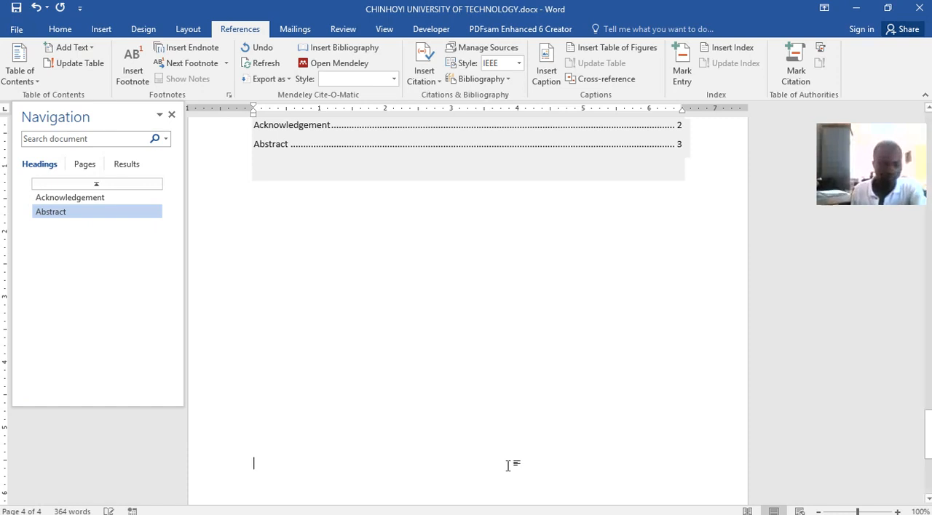
{"action": "key", "text": "Return"}
{"action": "key", "text": "Return"}
{"action": "key", "text": "Return"}
{"action": "key", "text": "Return"}
{"action": "key", "text": "Return"}
{"action": "key", "text": "Return"}
{"action": "key", "text": "Return"}
{"action": "key", "text": "Return"}
{"action": "key", "text": "Return"}
{"action": "key", "text": "Return"}
{"action": "key", "text": "Return"}
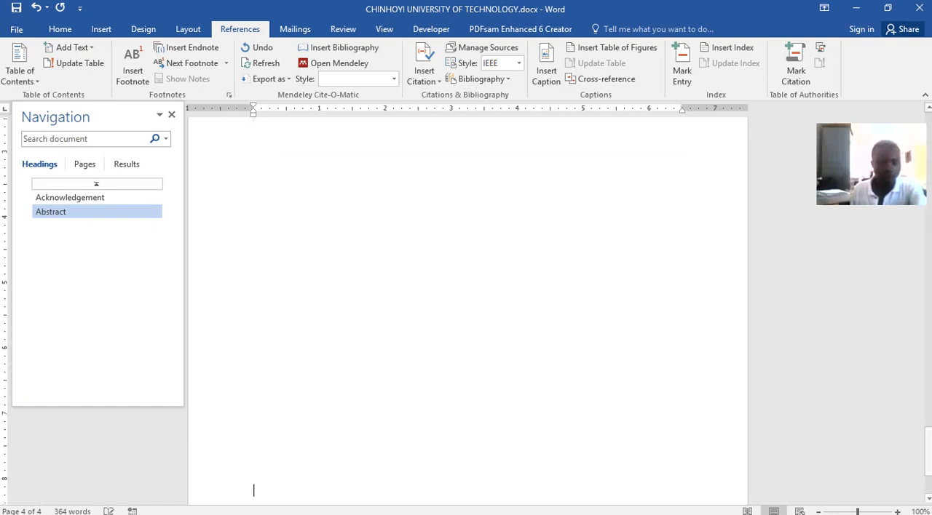
{"action": "key", "text": "Return"}
{"action": "key", "text": "Return"}
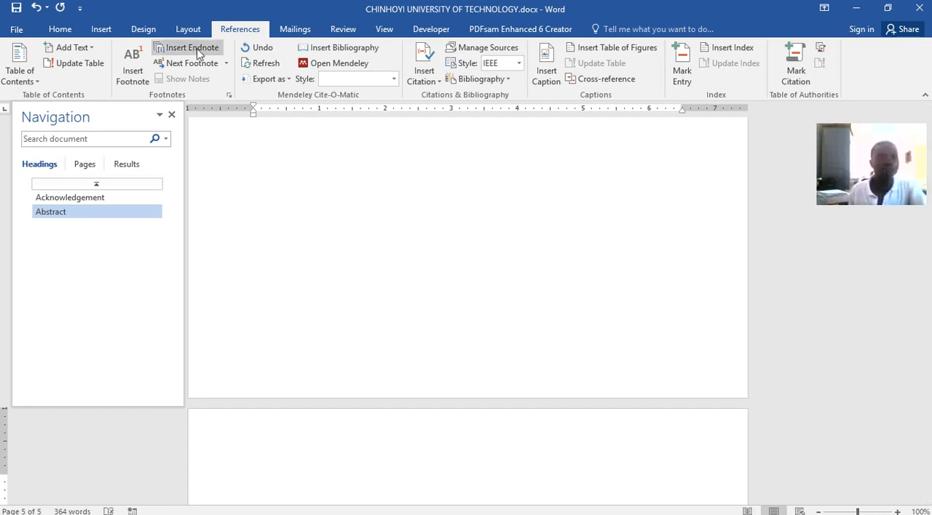
{"action": "left_click", "coordinate": [58, 31]}
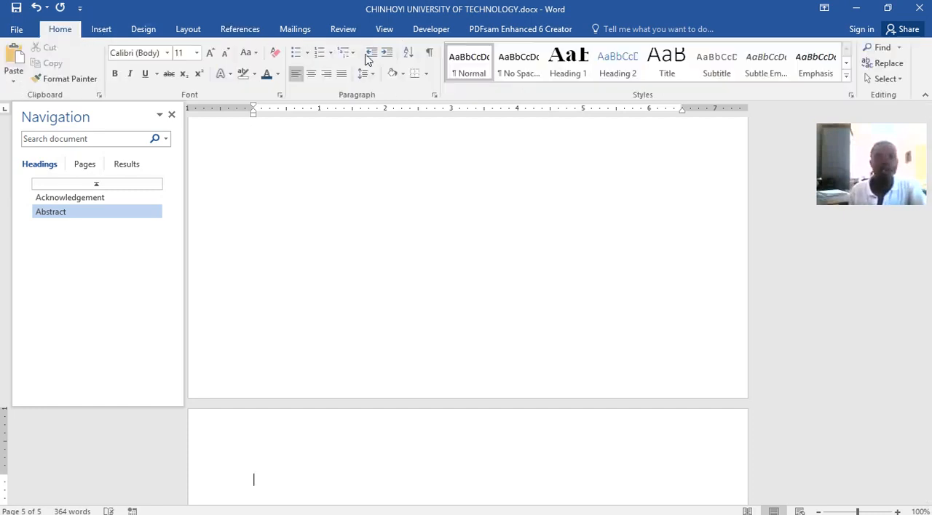
{"action": "left_click", "coordinate": [568, 67]}
{"action": "type", "text": "Heading"}
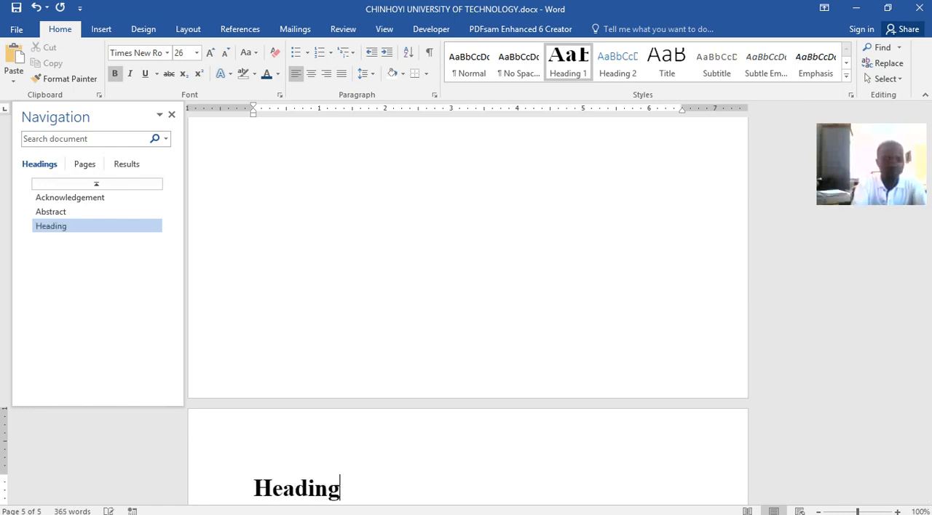
{"action": "key", "text": "BackSpace"}
{"action": "key", "text": "BackSpace"}
{"action": "key", "text": "BackSpace"}
{"action": "key", "text": "BackSpace"}
{"action": "key", "text": "BackSpace"}
{"action": "key", "text": "BackSpace"}
{"action": "key", "text": "BackSpace"}
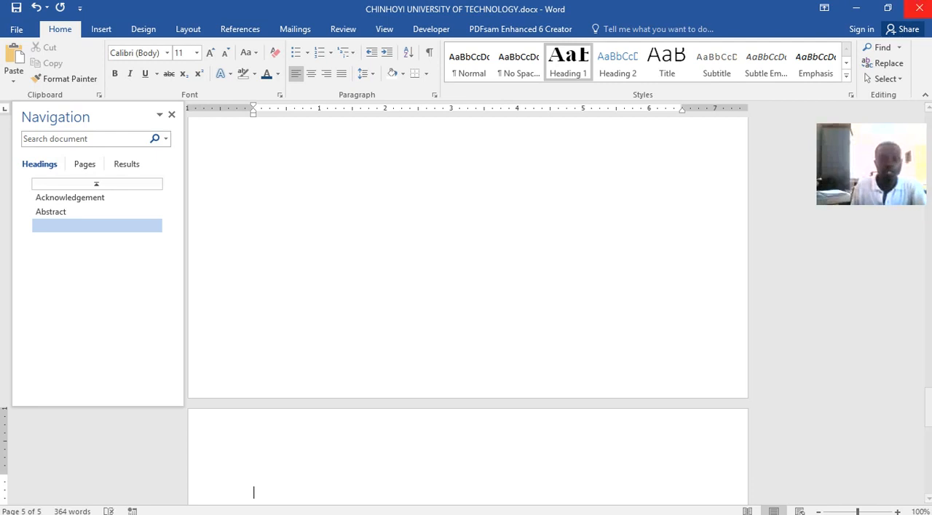
{"action": "type", "text": "C"}
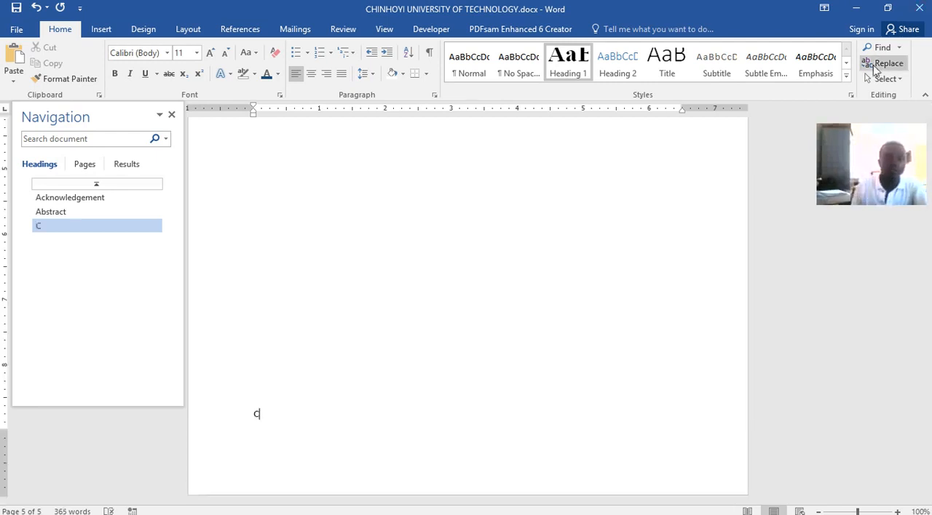
{"action": "key", "text": "BackSpace"}
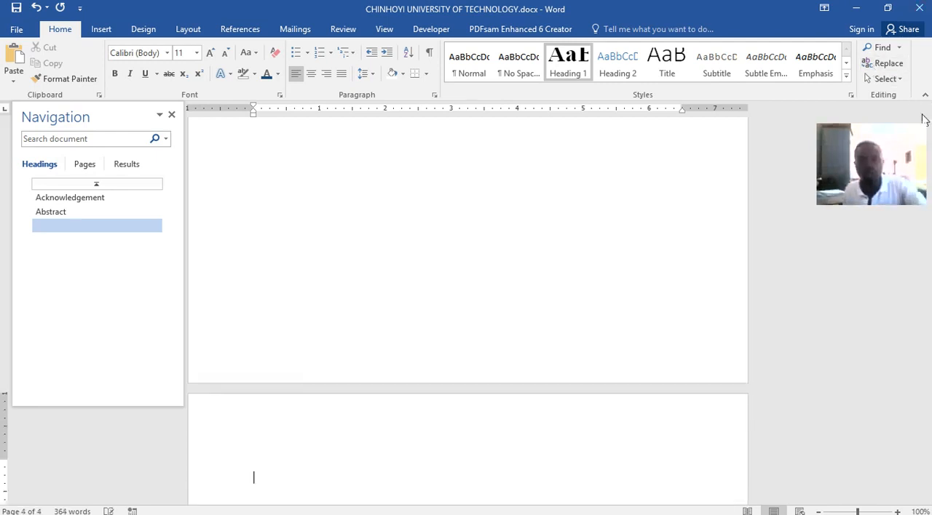
Add the title 'Chapter 1' in the Heading 1 style on page 5 and start a body paragraph below it.
{"action": "left_click", "coordinate": [580, 65]}
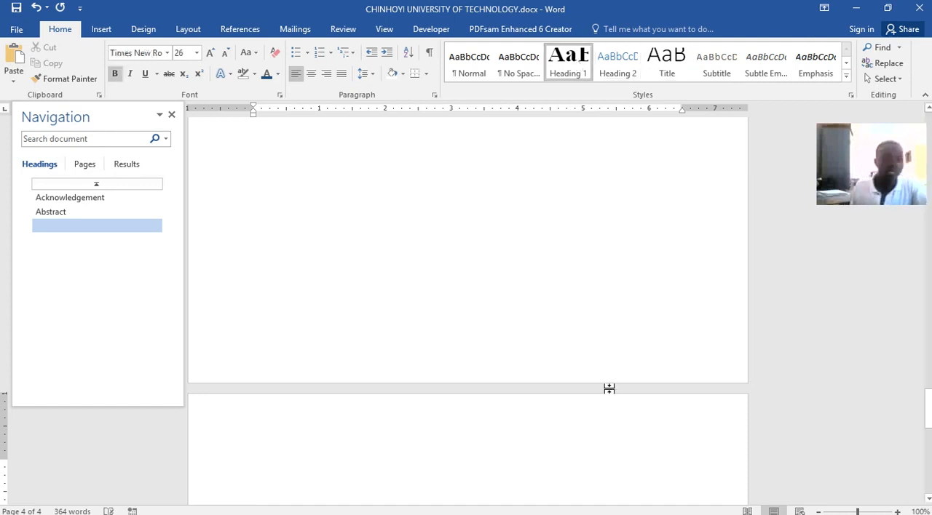
{"action": "type", "text": "Cha"}
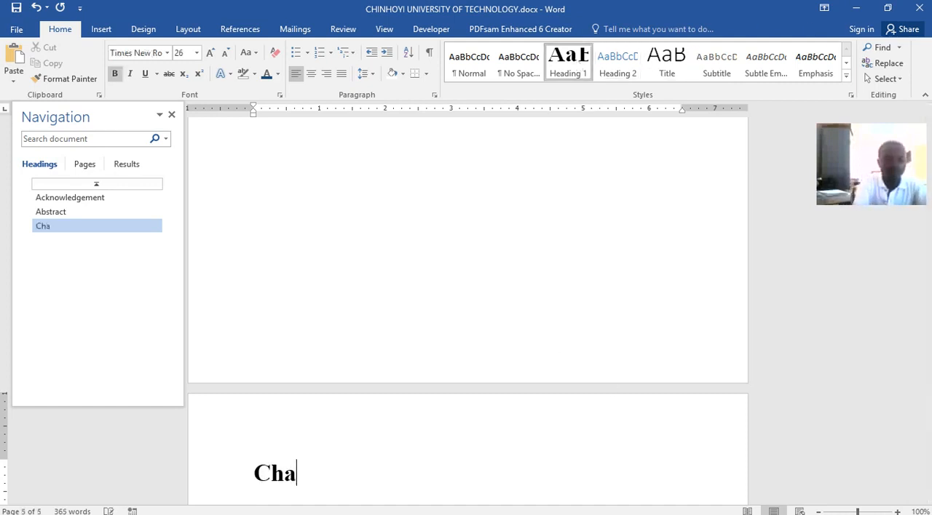
{"action": "type", "text": "pter 1"}
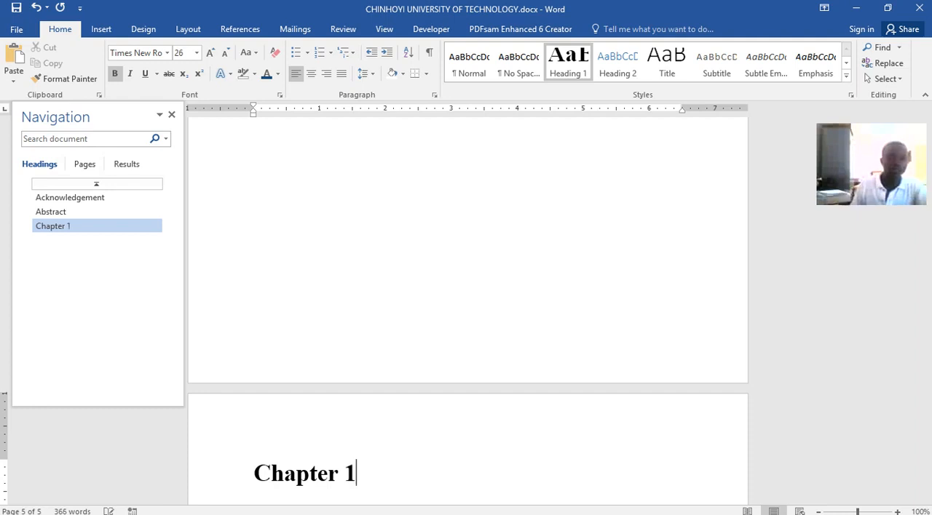
{"action": "key", "text": "Return"}
{"action": "scroll", "coordinate": [504, 457], "scroll_direction": "down", "scroll_amount": 1}
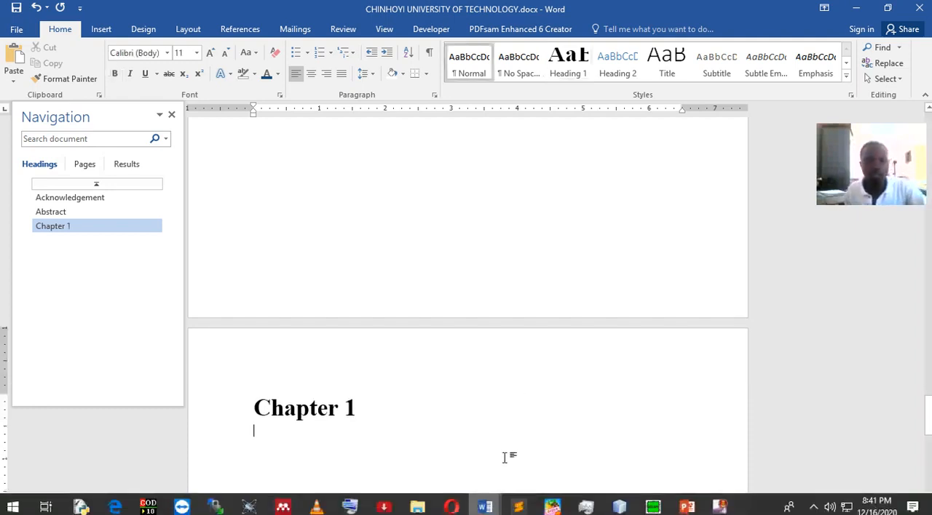
{"action": "left_click", "coordinate": [407, 259]}
{"action": "left_click", "coordinate": [327, 432]}
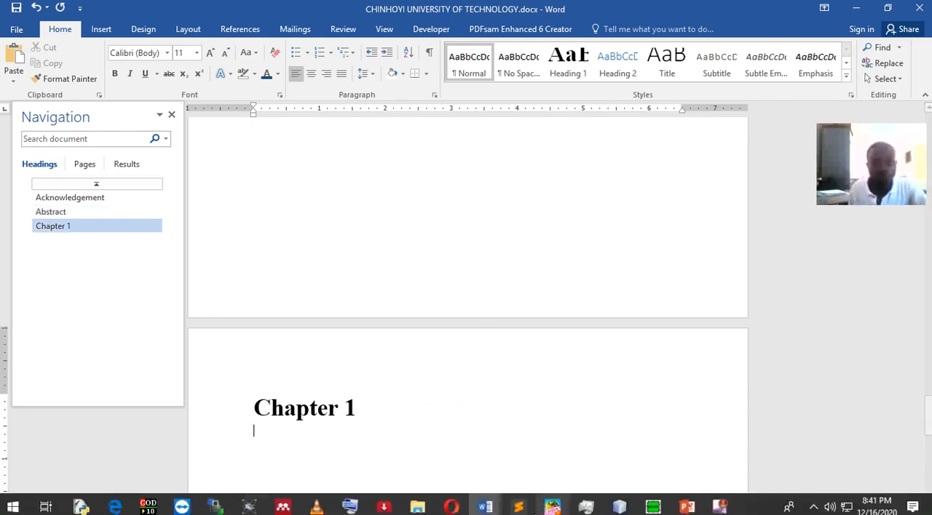
Switch to Word lecture.docx and examine the 'Writing tool' subheading and its paragraph under Chapter 1.
{"action": "left_click", "coordinate": [484, 507]}
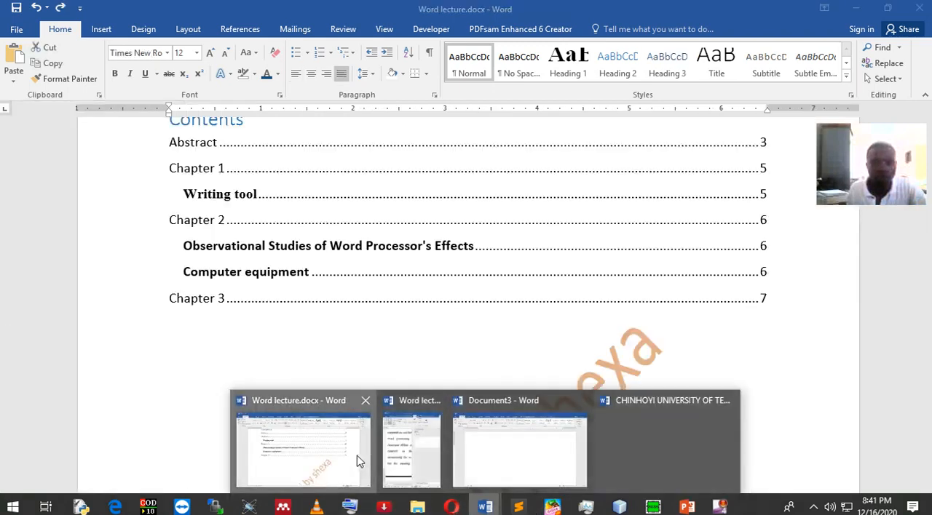
{"action": "left_click", "coordinate": [356, 461]}
{"action": "scroll", "coordinate": [427, 325], "scroll_direction": "down", "scroll_amount": 7}
{"action": "scroll", "coordinate": [430, 314], "scroll_direction": "up", "scroll_amount": 4}
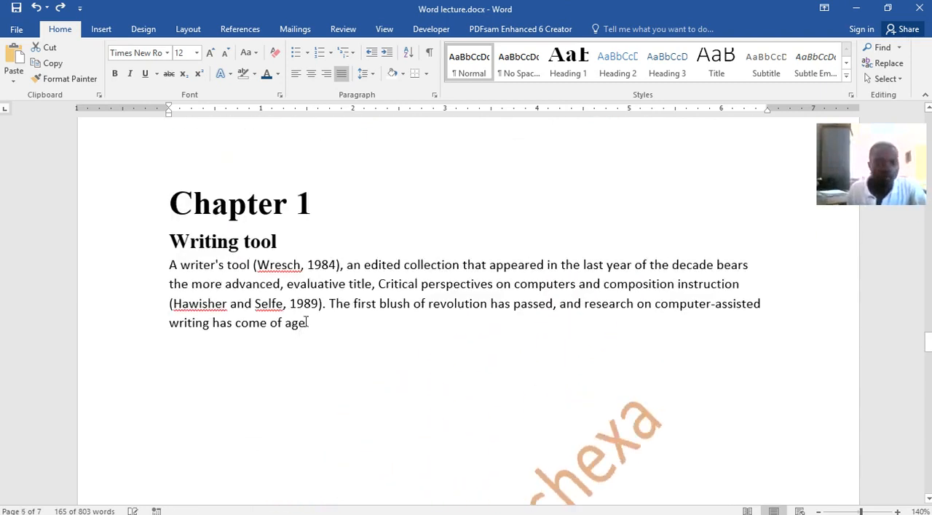
{"action": "left_click_drag", "start_coordinate": [311, 323], "coordinate": [173, 266]}
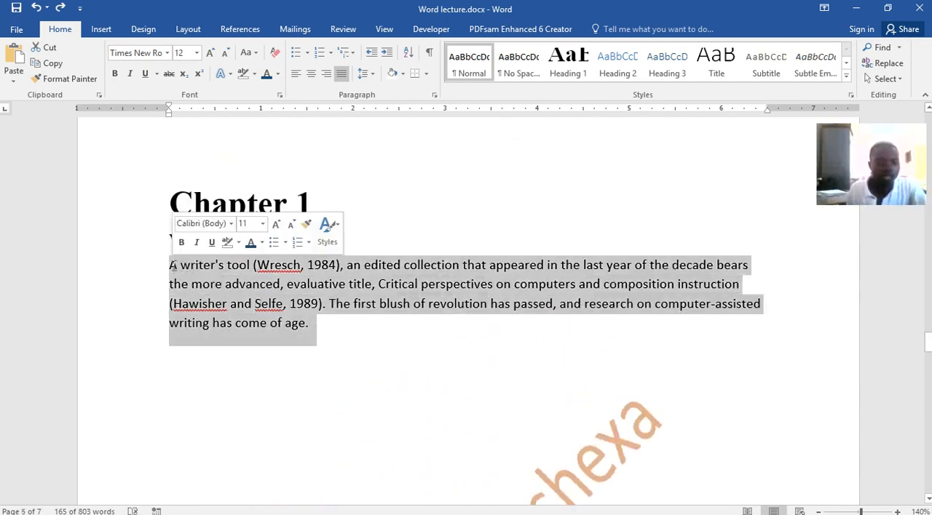
{"action": "left_click", "coordinate": [261, 242]}
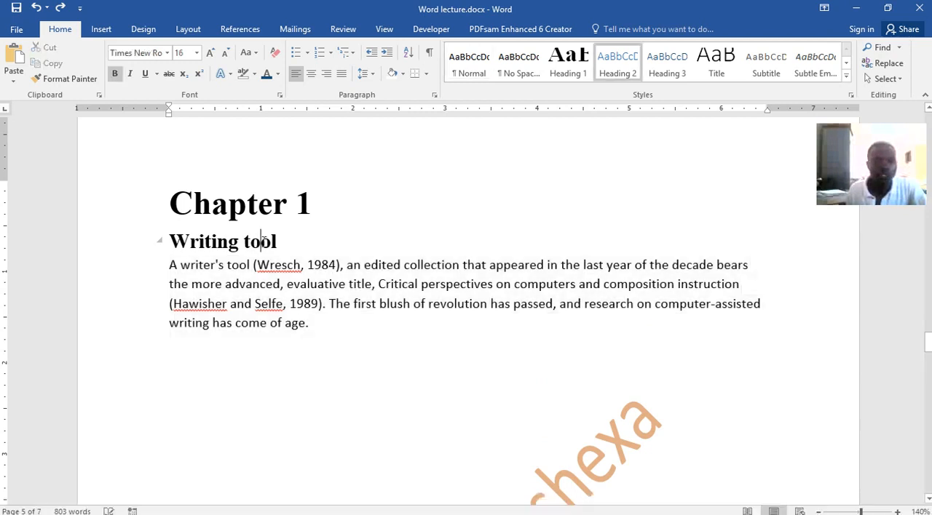
In the CHINHOYI UNIVERSITY OF TECHNOLOGY document, add the subheading 'Writing tool' under Chapter 1 in the Heading 2 style.
{"action": "left_click_drag", "start_coordinate": [285, 242], "coordinate": [201, 242]}
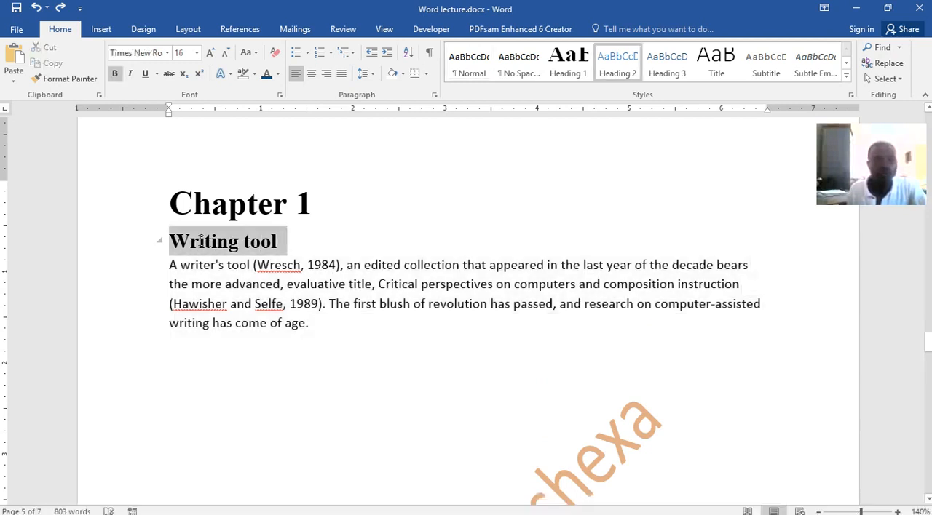
{"action": "mouse_move", "coordinate": [485, 507]}
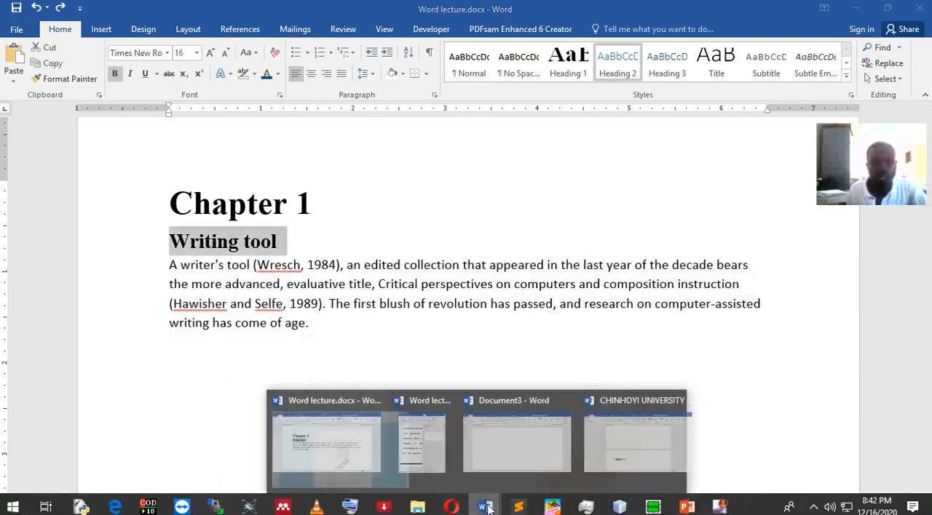
{"action": "left_click", "coordinate": [645, 452]}
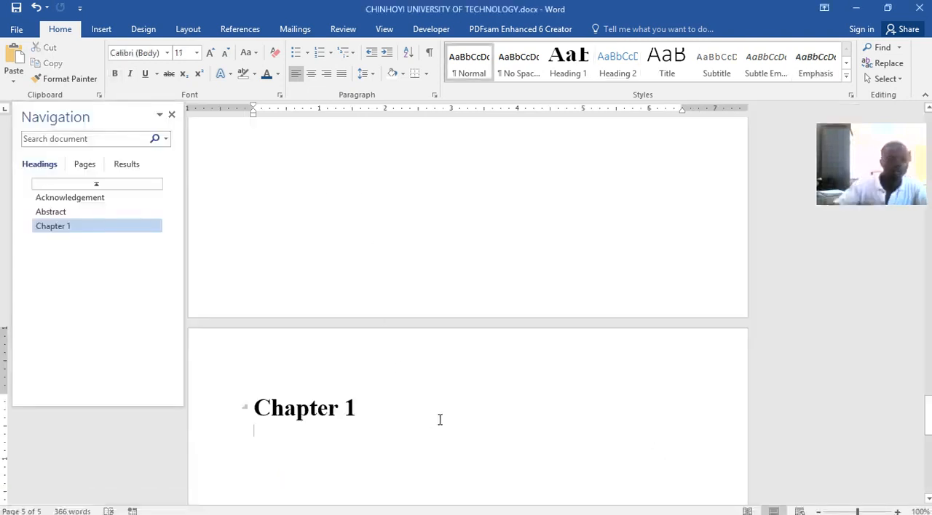
{"action": "type", "text": "Writ"}
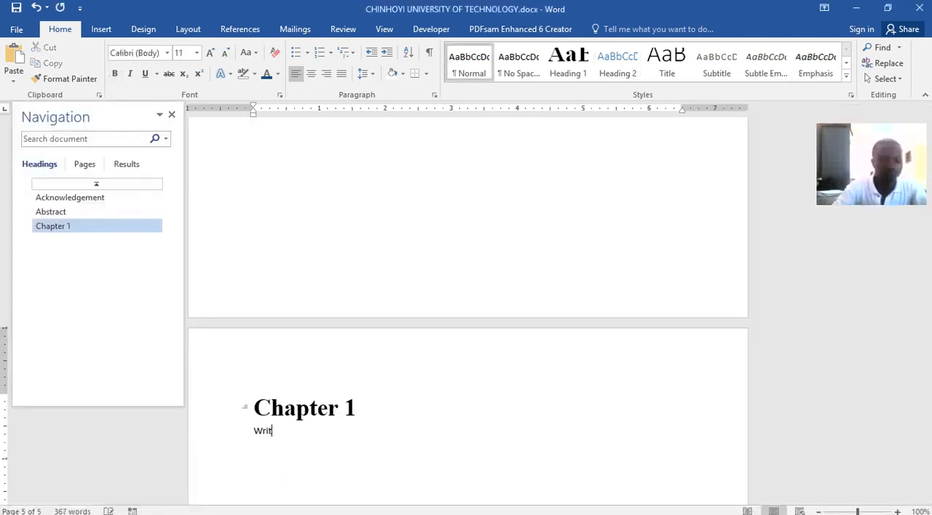
{"action": "type", "text": "ing tool"}
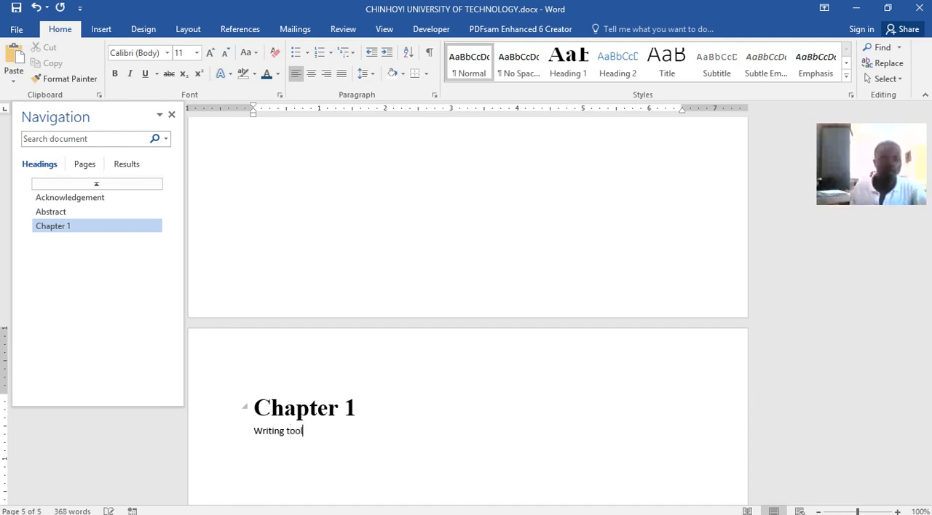
{"action": "triple_click", "coordinate": [291, 430]}
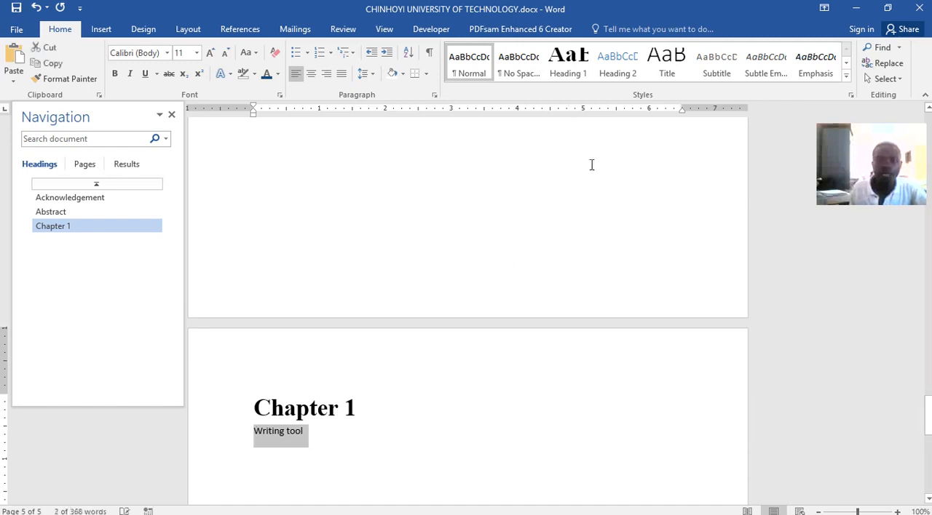
{"action": "left_click", "coordinate": [638, 67]}
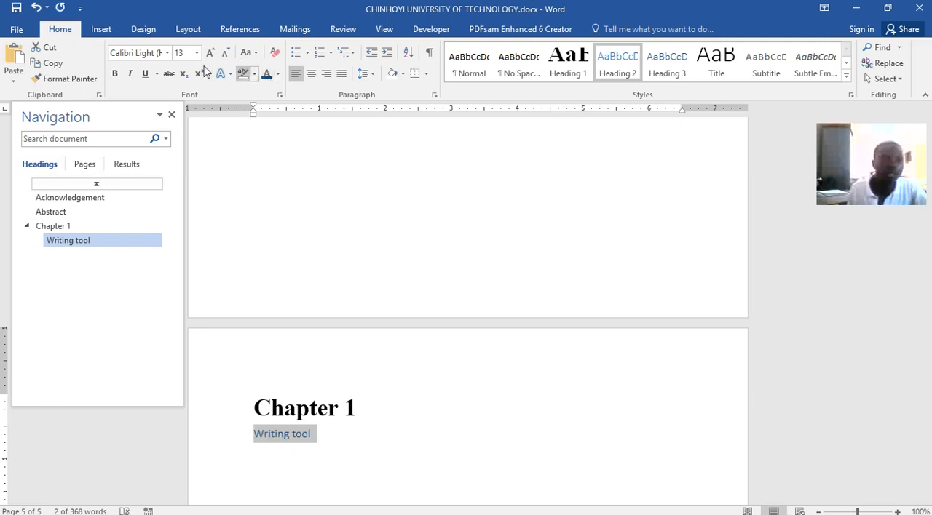
Format the 'Writing tool' subheading as bold Times New Roman at size 18.
{"action": "left_click", "coordinate": [116, 75]}
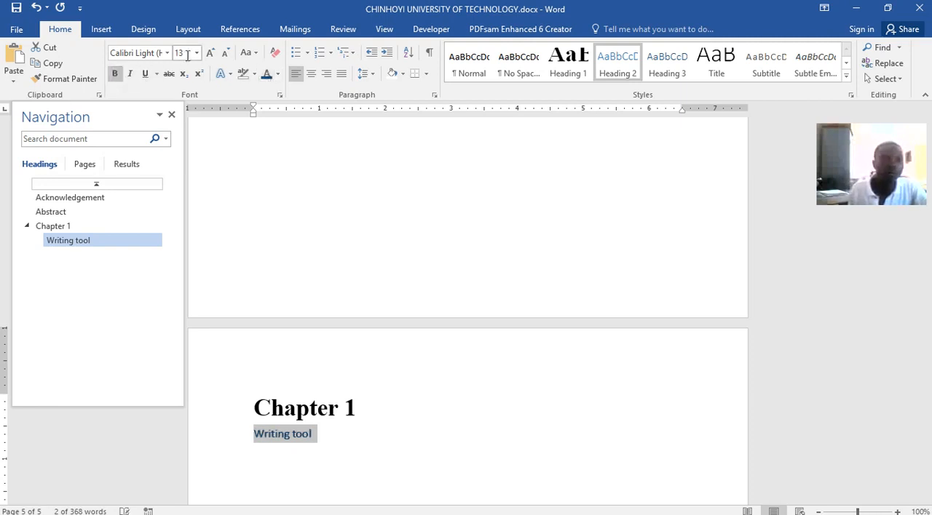
{"action": "left_click", "coordinate": [167, 52]}
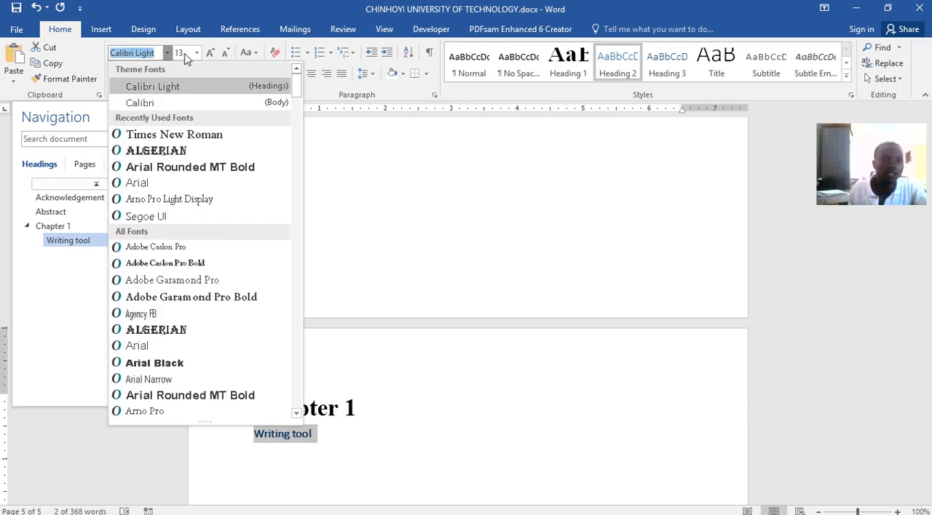
{"action": "left_click", "coordinate": [179, 136]}
{"action": "left_click", "coordinate": [198, 56]}
{"action": "left_click", "coordinate": [211, 55]}
{"action": "left_click", "coordinate": [212, 55]}
{"action": "left_click", "coordinate": [213, 54]}
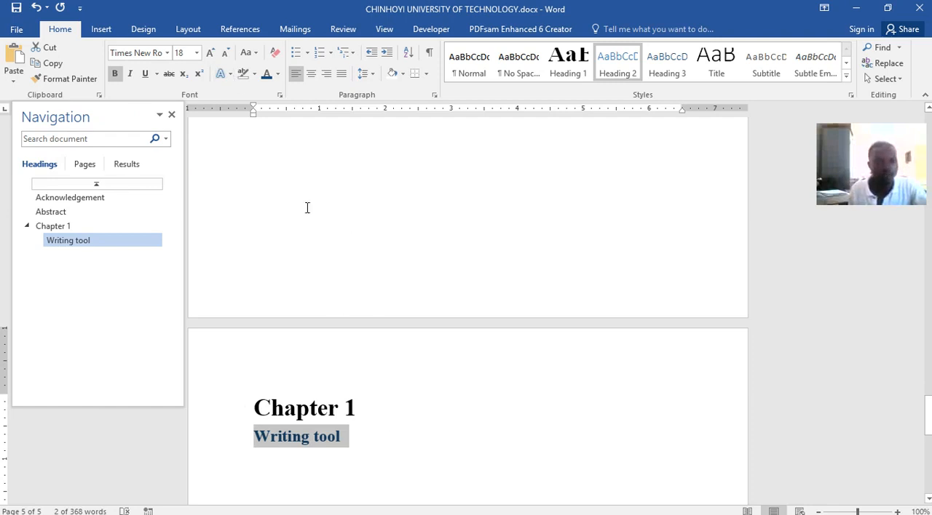
{"action": "left_click", "coordinate": [382, 435]}
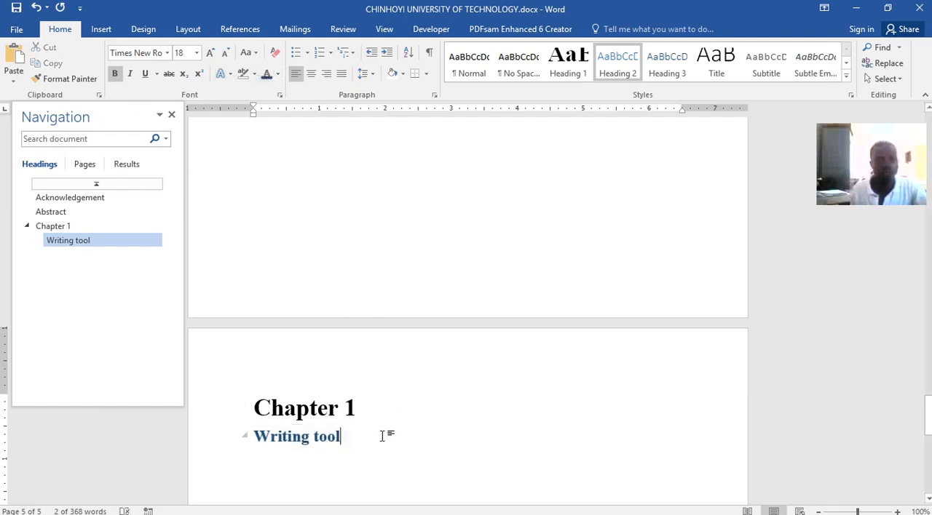
Copy the 'Writing tool' body paragraph from Word lecture.docx to a new line below the subheading, ending it with a full stop.
{"action": "key", "text": "Return"}
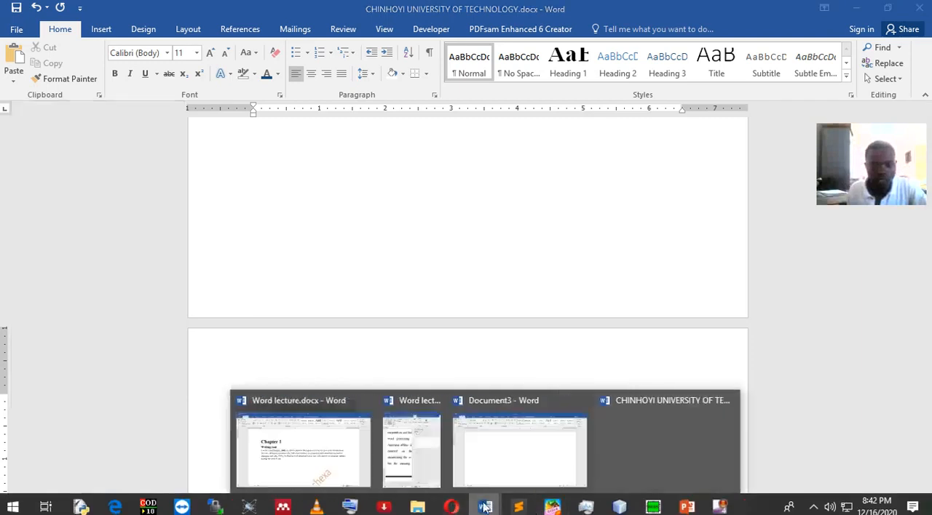
{"action": "left_click", "coordinate": [322, 444]}
{"action": "left_click_drag", "start_coordinate": [306, 332], "coordinate": [171, 263]}
{"action": "key", "text": "ctrl+c"}
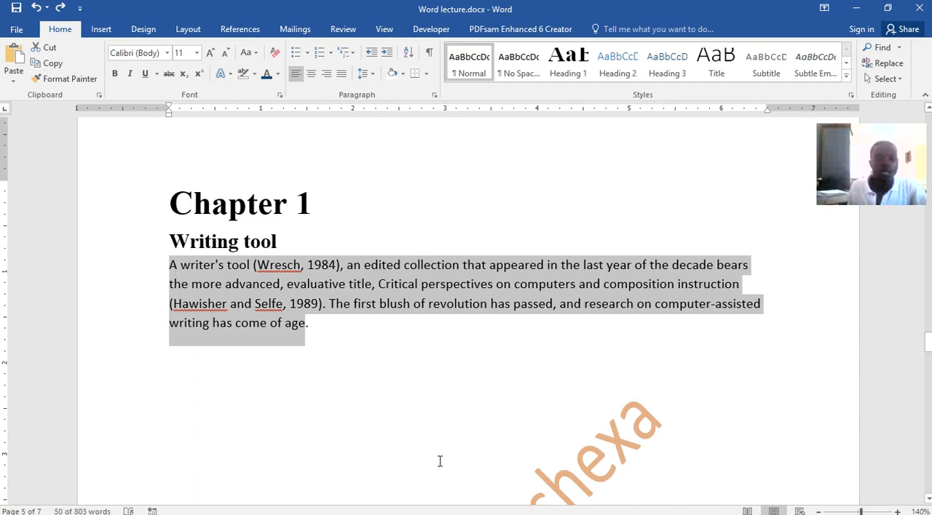
{"action": "mouse_move", "coordinate": [390, 509]}
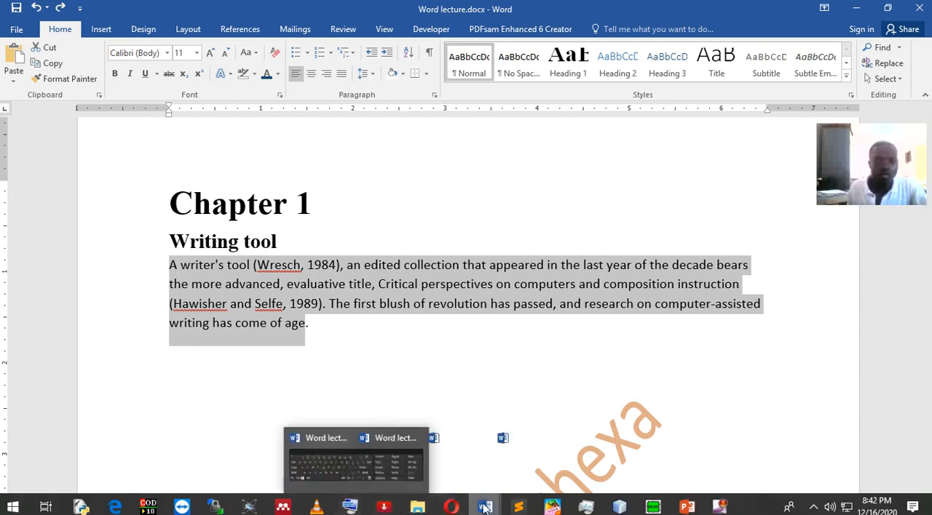
{"action": "mouse_move", "coordinate": [485, 506]}
{"action": "left_click", "coordinate": [620, 469]}
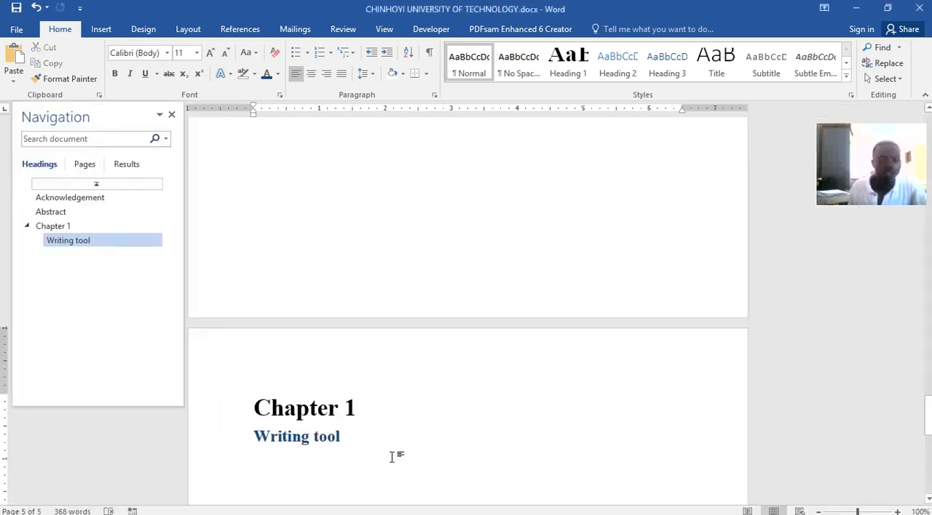
{"action": "key", "text": "ctrl+v"}
{"action": "scroll", "coordinate": [431, 367], "scroll_direction": "down", "scroll_amount": 4}
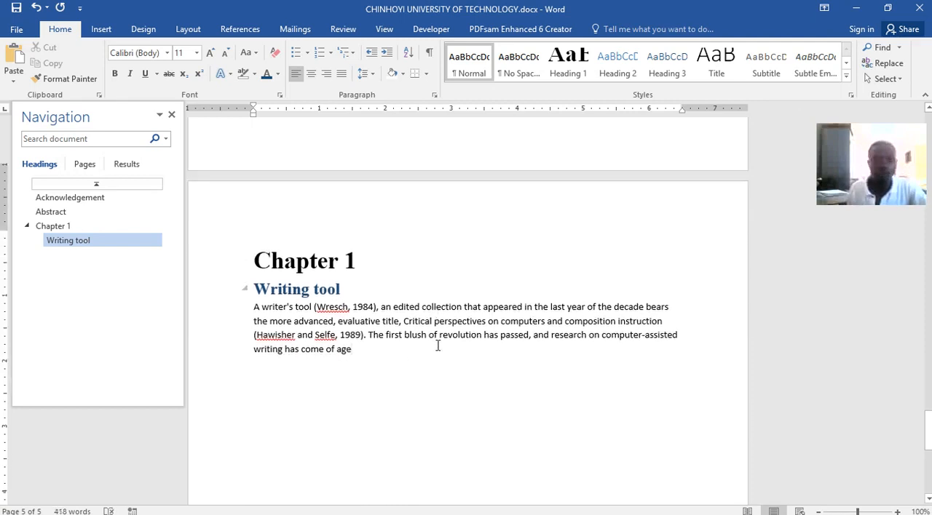
{"action": "type", "text": "."}
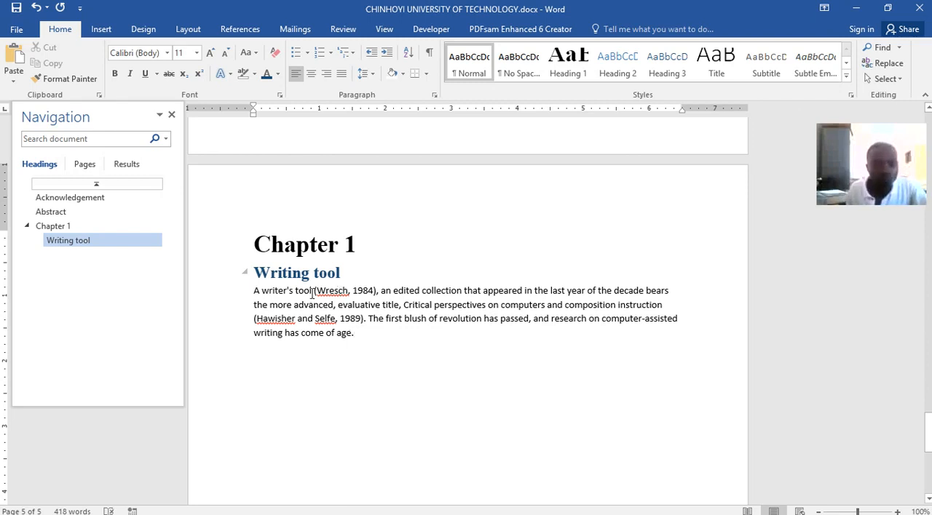
Delete the plain-text 1984 citation, including its parentheses, after 'A writer's tool' in the paragraph.
{"action": "left_click_drag", "start_coordinate": [312, 293], "coordinate": [348, 292]}
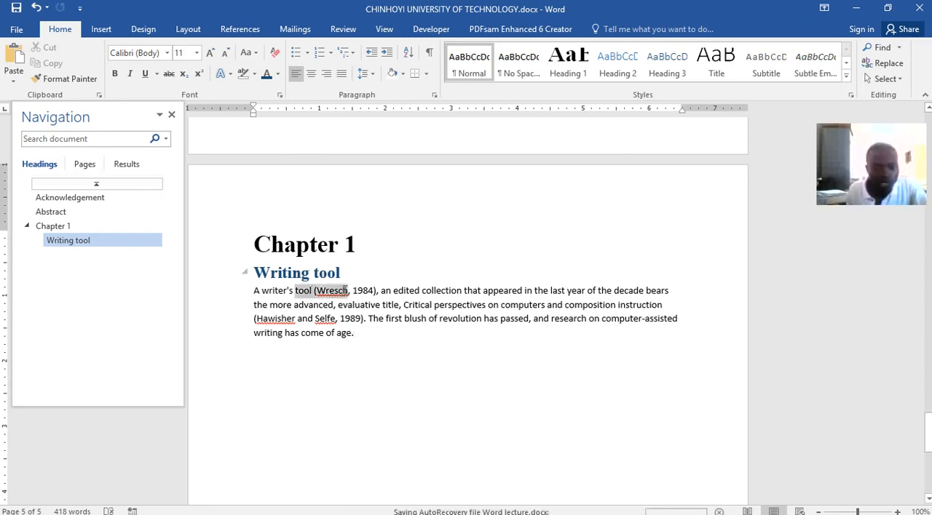
{"action": "left_click", "coordinate": [375, 291]}
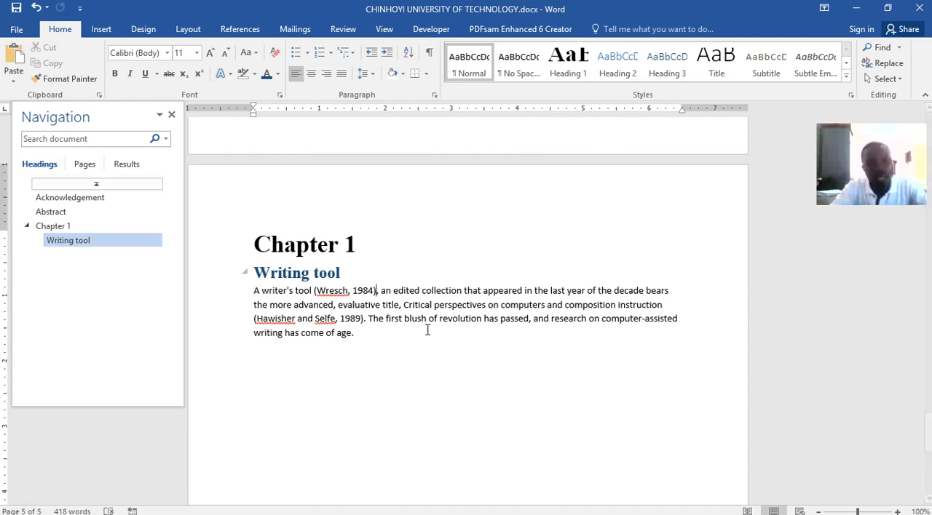
{"action": "key", "text": "BackSpace"}
{"action": "key", "text": "BackSpace"}
{"action": "key", "text": "BackSpace"}
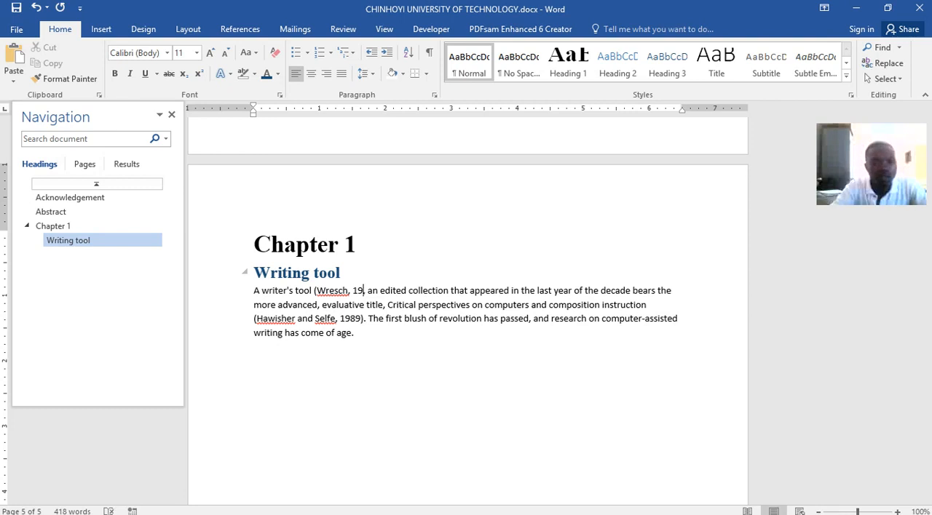
{"action": "key", "text": "BackSpace"}
{"action": "key", "text": "BackSpace"}
{"action": "key", "text": "BackSpace"}
{"action": "key", "text": "BackSpace"}
{"action": "key", "text": "BackSpace"}
{"action": "key", "text": "BackSpace"}
{"action": "key", "text": "BackSpace"}
{"action": "key", "text": "BackSpace"}
{"action": "key", "text": "BackSpace"}
{"action": "key", "text": "BackSpace"}
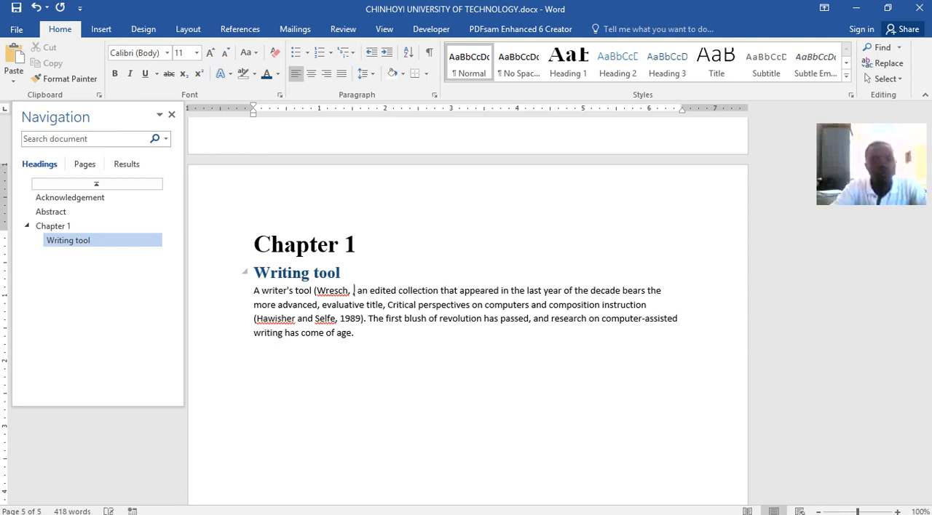
{"action": "key", "text": "BackSpace"}
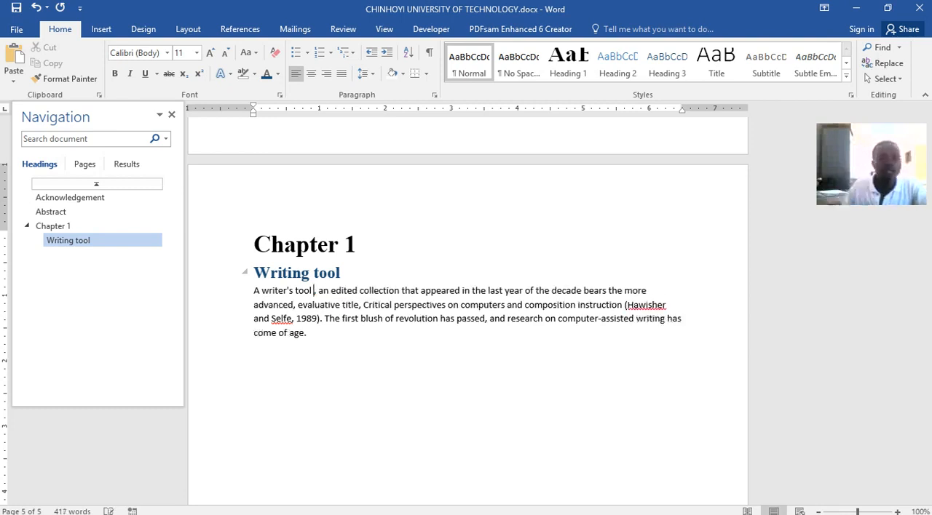
Insert a citation after 'A writer's tool' from a new Journal Article source, with the cited surname as corporate author and year 1984.
{"action": "left_click", "coordinate": [240, 30]}
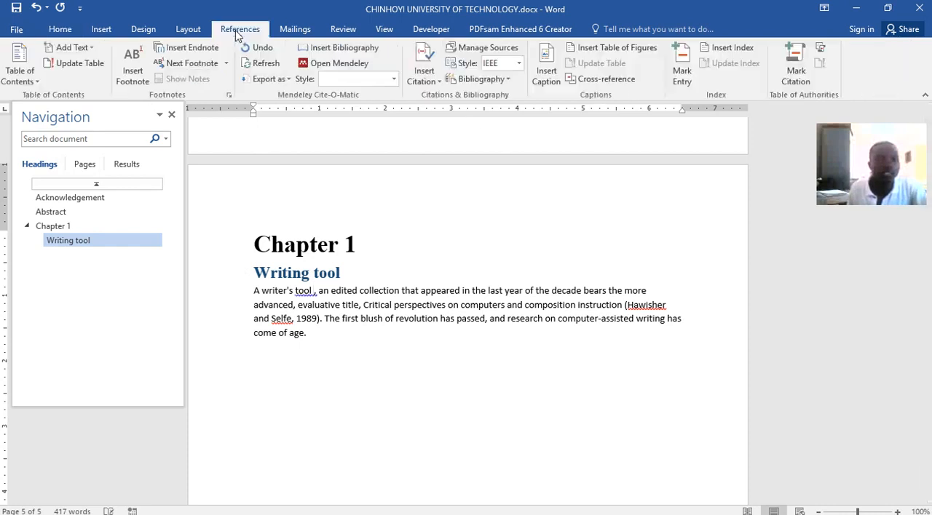
{"action": "left_click", "coordinate": [433, 81]}
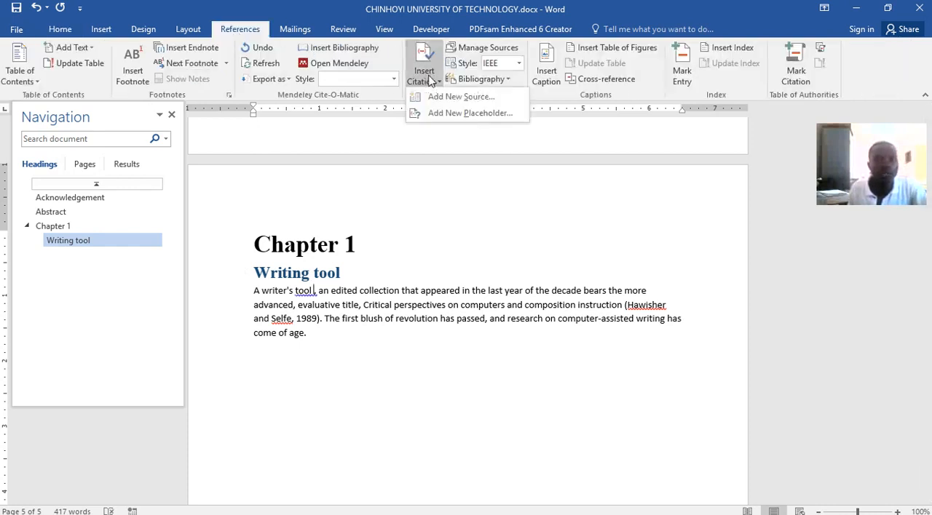
{"action": "left_click", "coordinate": [450, 97]}
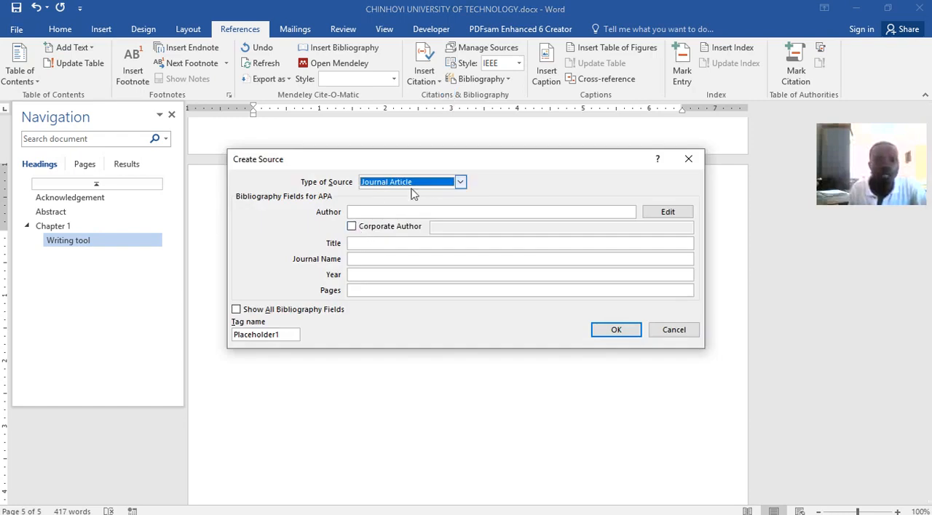
{"action": "left_click", "coordinate": [413, 212]}
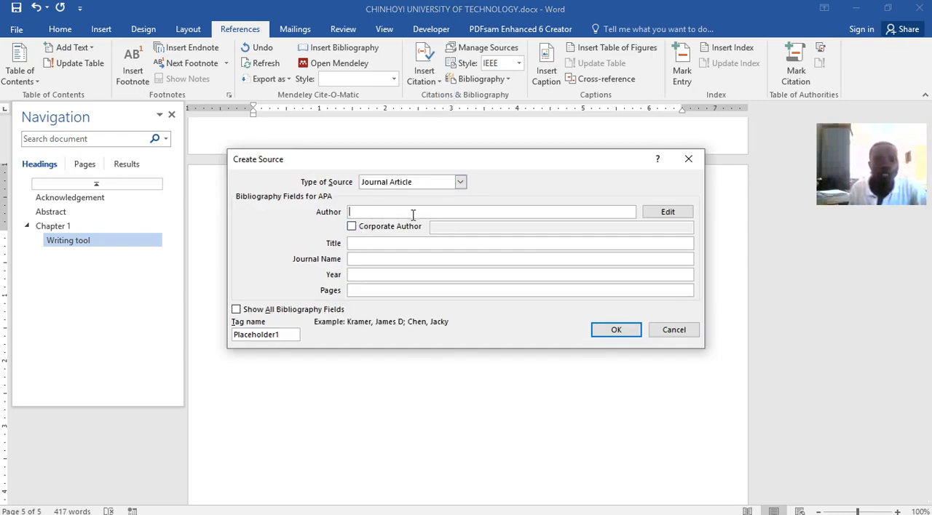
{"action": "left_click", "coordinate": [390, 227]}
{"action": "left_click", "coordinate": [467, 228]}
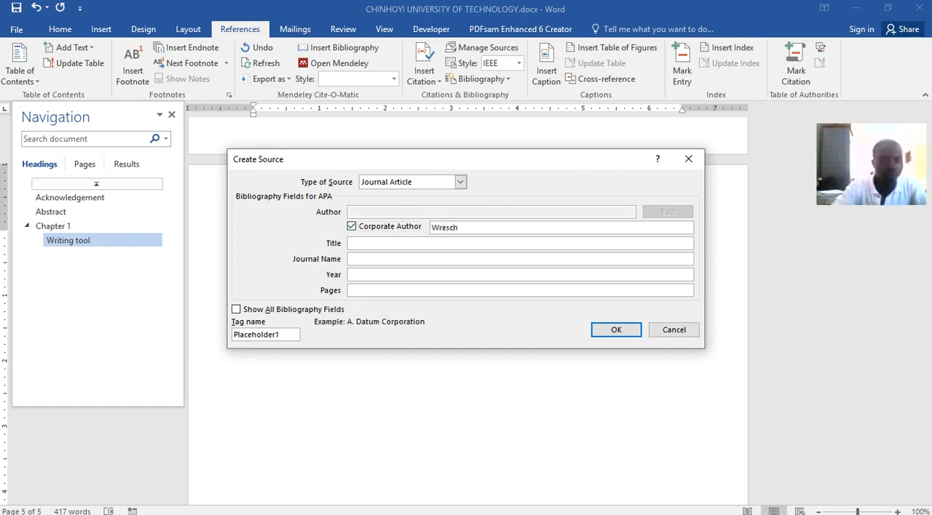
{"action": "left_click", "coordinate": [462, 275]}
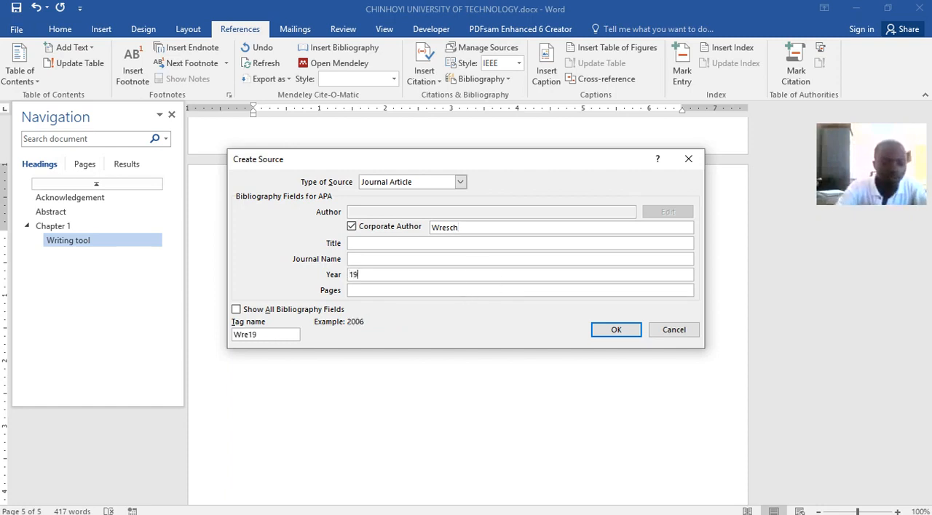
{"action": "left_click", "coordinate": [616, 330]}
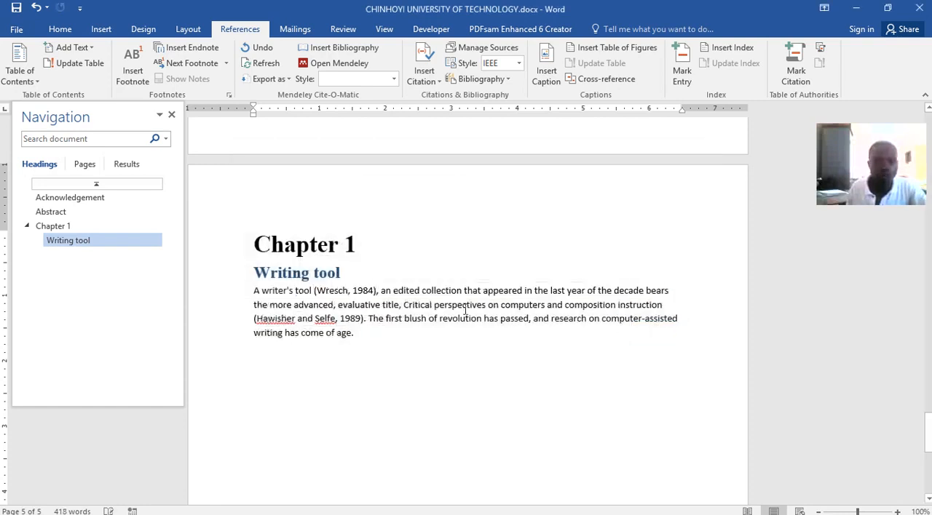
{"action": "left_click", "coordinate": [346, 293]}
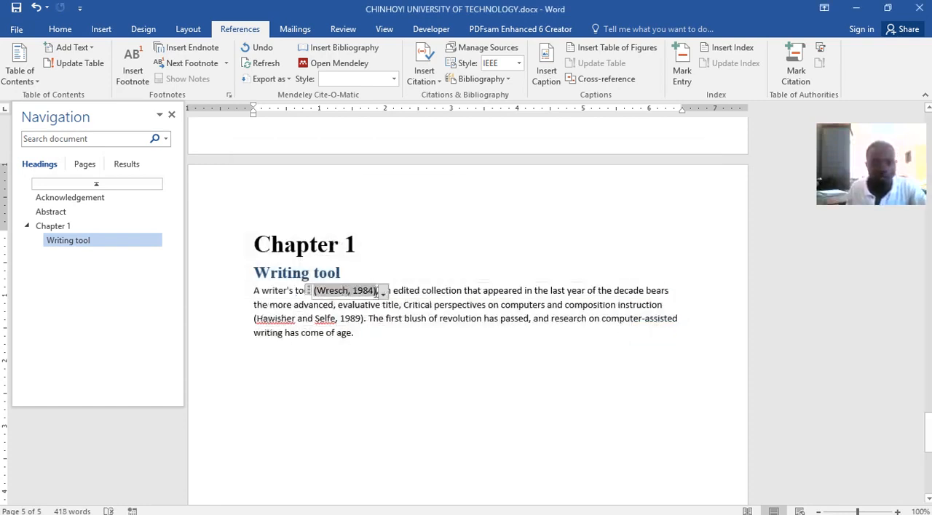
Replace the plain-text 1989 citation after 'composition instruction' with a citation of the existing 1984 source.
{"action": "left_click", "coordinate": [361, 318]}
{"action": "left_click_drag", "start_coordinate": [256, 318], "coordinate": [361, 319]}
{"action": "key", "text": "ctrl+c"}
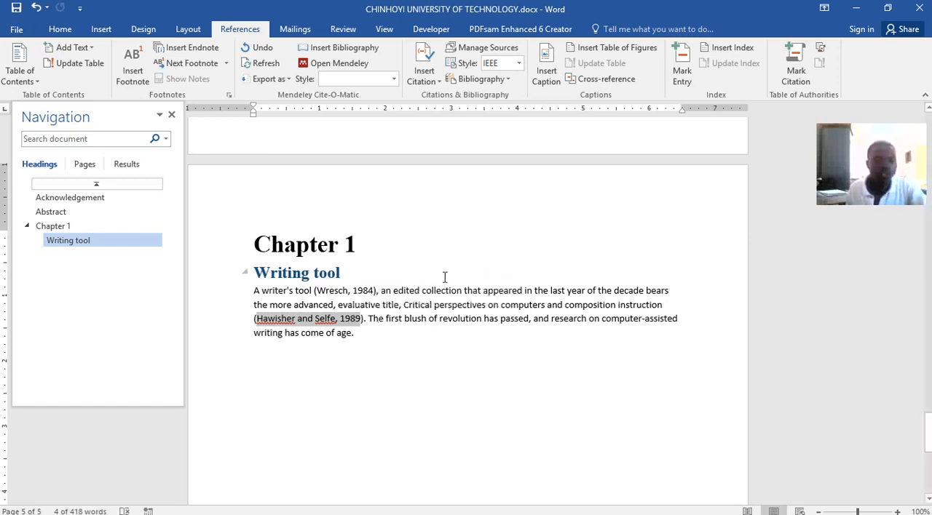
{"action": "key", "text": "Delete"}
{"action": "key", "text": "ctrl+z"}
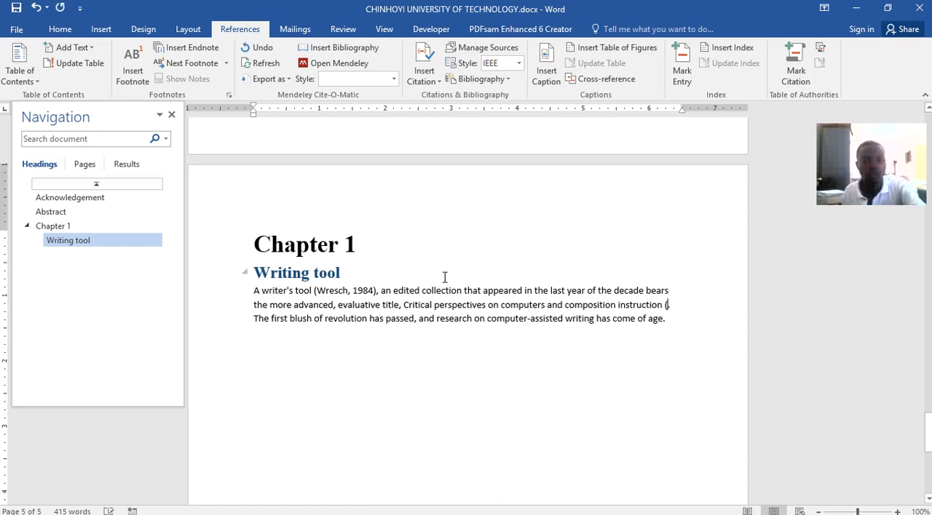
{"action": "key", "text": "ctrl+z"}
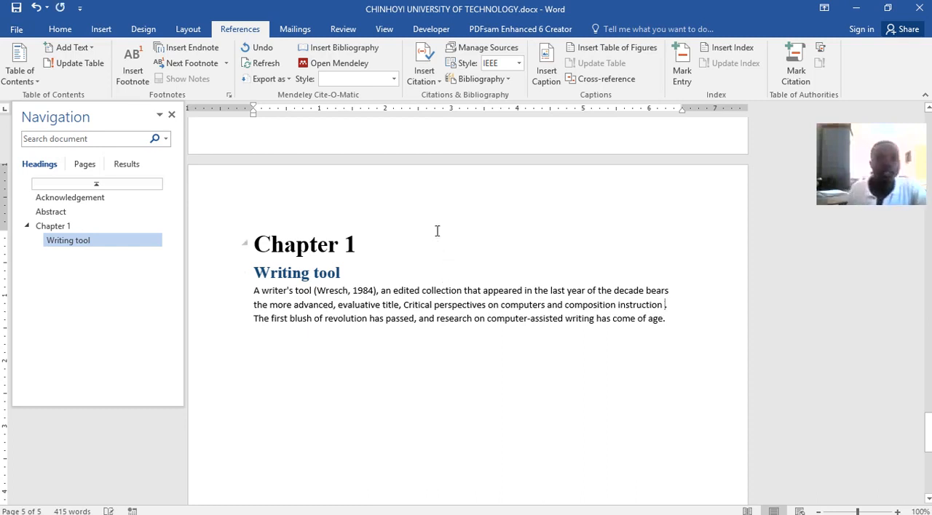
{"action": "left_click", "coordinate": [436, 83]}
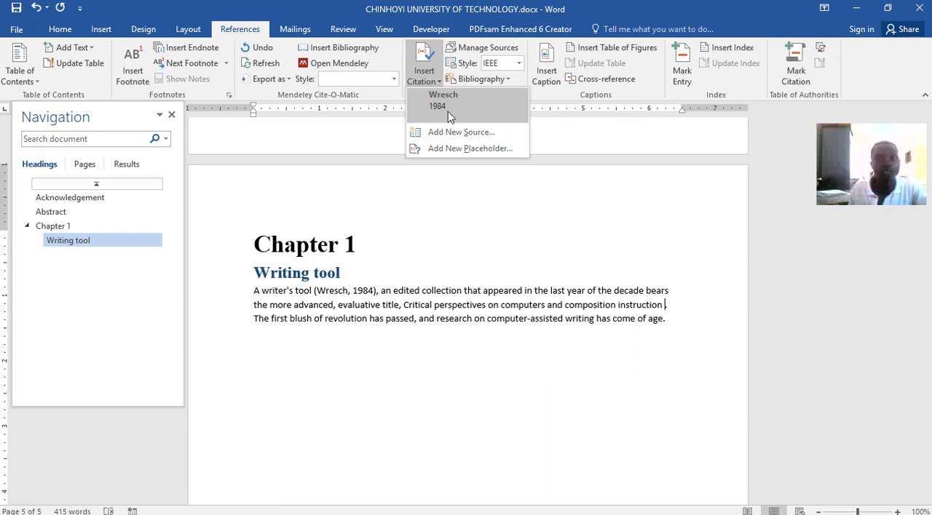
{"action": "left_click", "coordinate": [451, 106]}
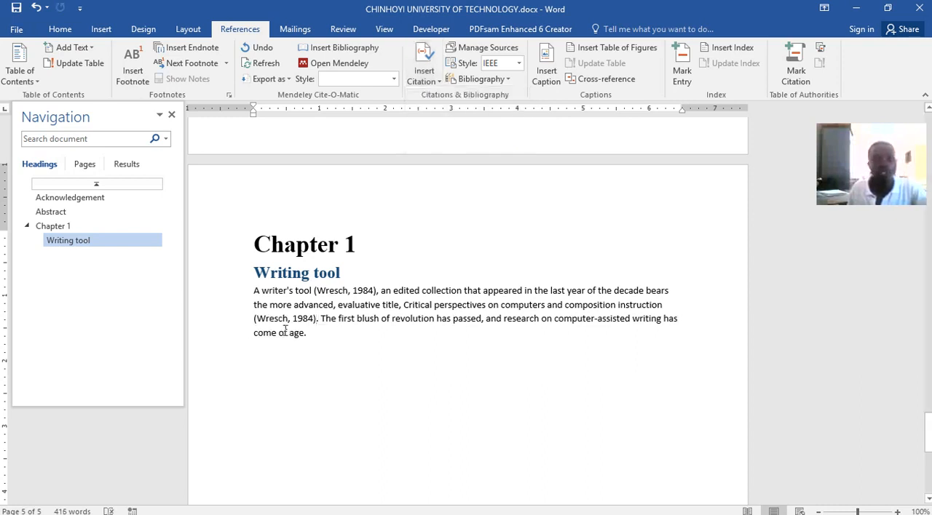
Insert a citation after the second 1984 citation from a new Journal Article source, with the two cited surnames as author and year 1989.
{"action": "left_click", "coordinate": [424, 73]}
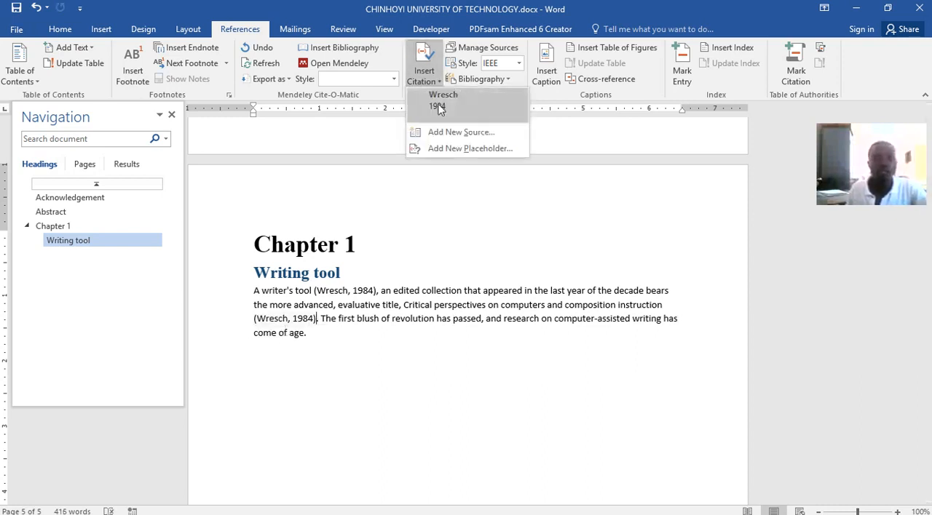
{"action": "left_click", "coordinate": [453, 133]}
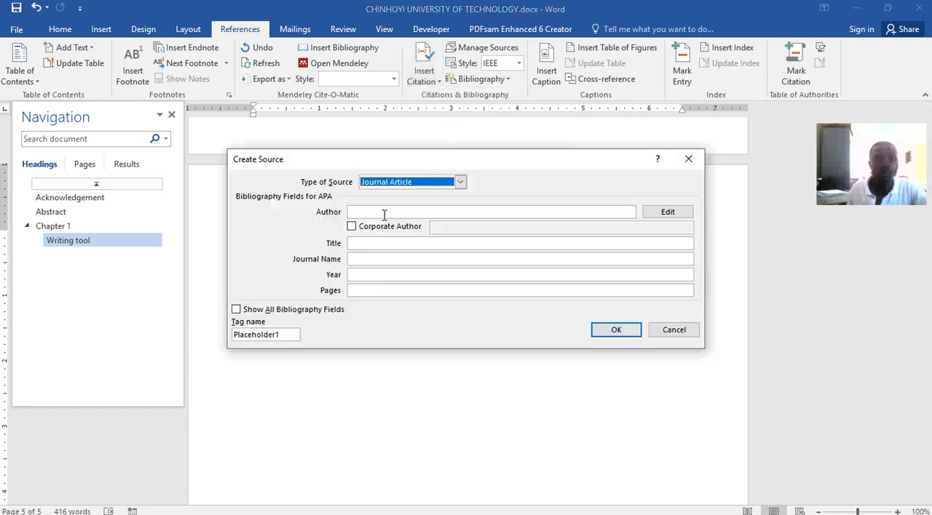
{"action": "left_click", "coordinate": [366, 212]}
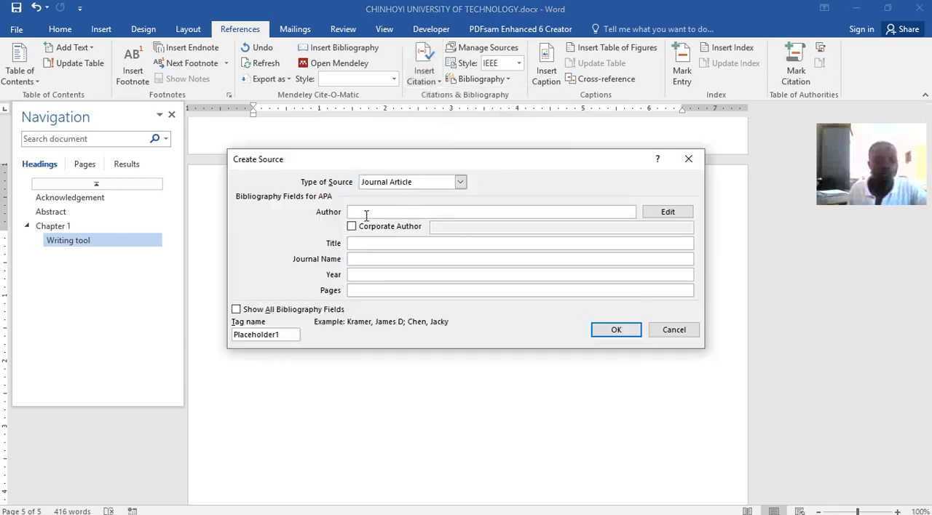
{"action": "key", "text": "ctrl+v"}
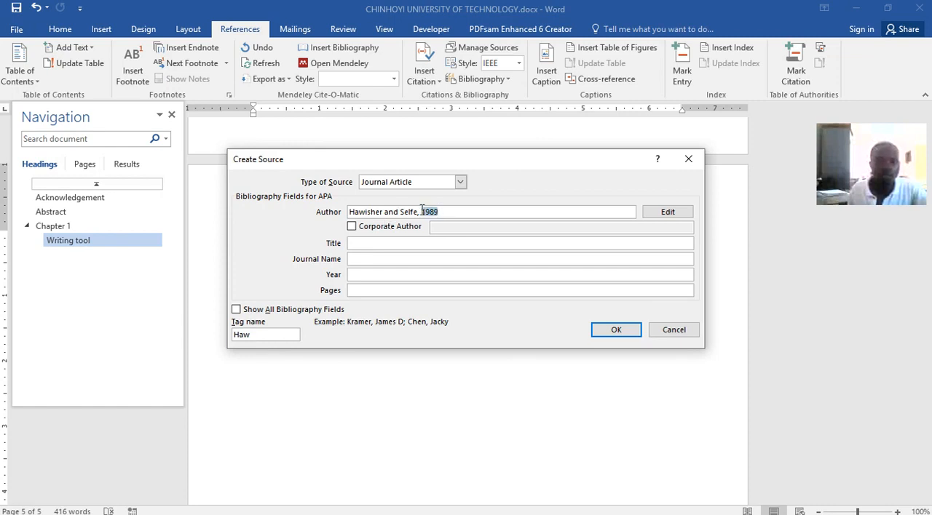
{"action": "key", "text": "BackSpace"}
{"action": "left_click", "coordinate": [358, 274]}
{"action": "type", "text": "e, 1989"}
{"action": "key", "text": "BackSpace"}
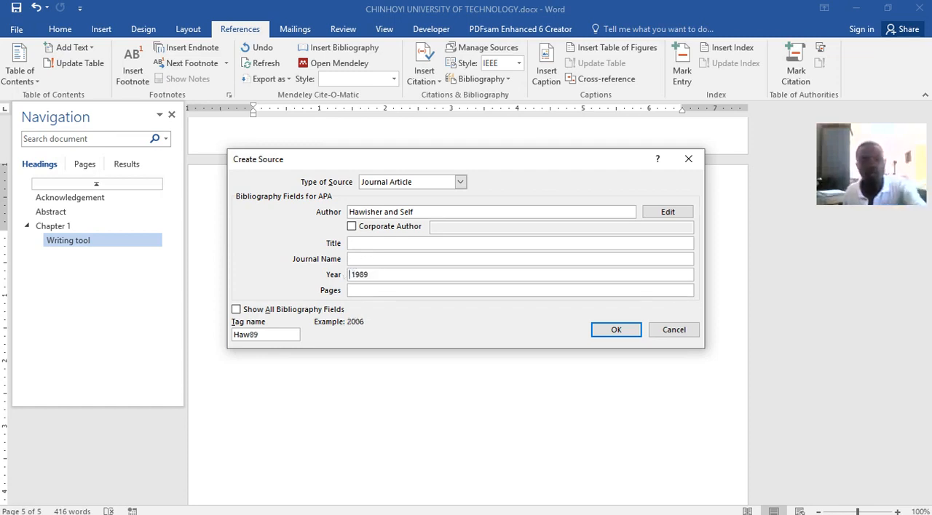
{"action": "left_click", "coordinate": [415, 212]}
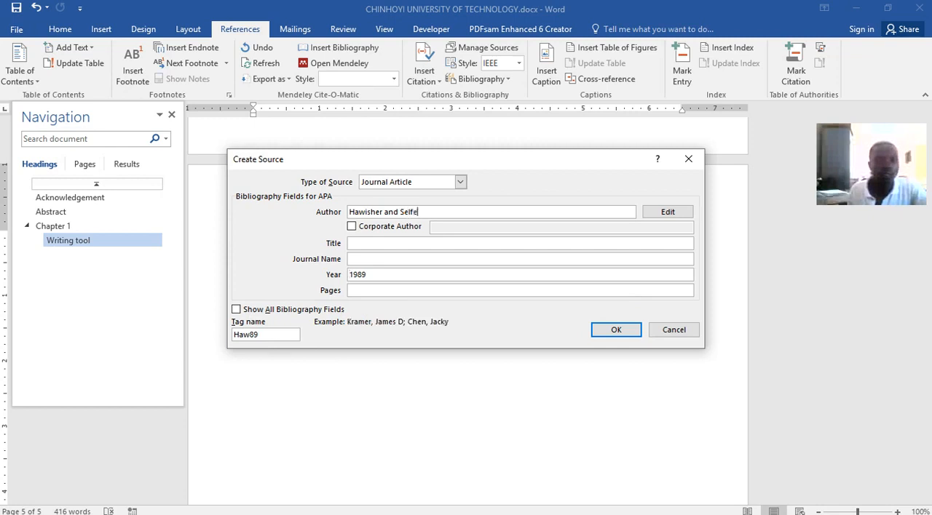
{"action": "left_click", "coordinate": [598, 329]}
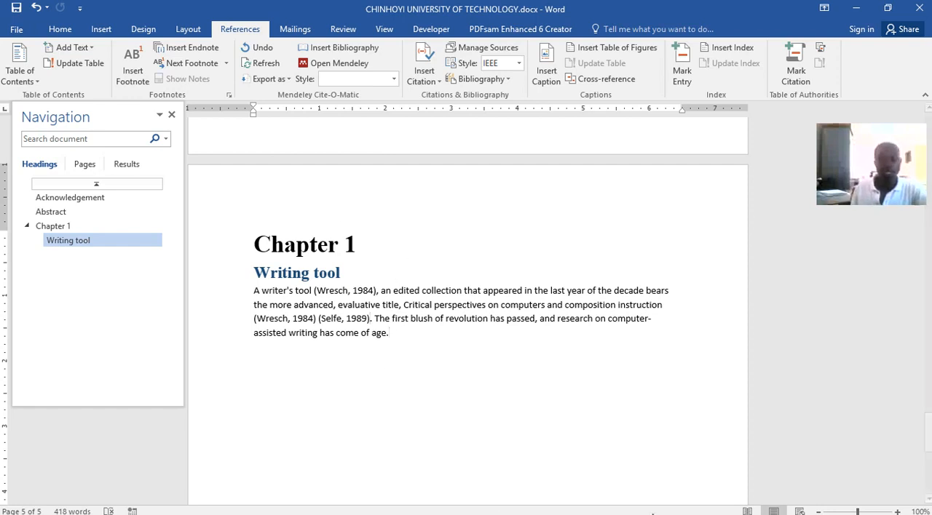
Examine Chapter 2 in Word lecture.docx, including its subheadings and body paragraphs.
{"action": "mouse_move", "coordinate": [490, 509]}
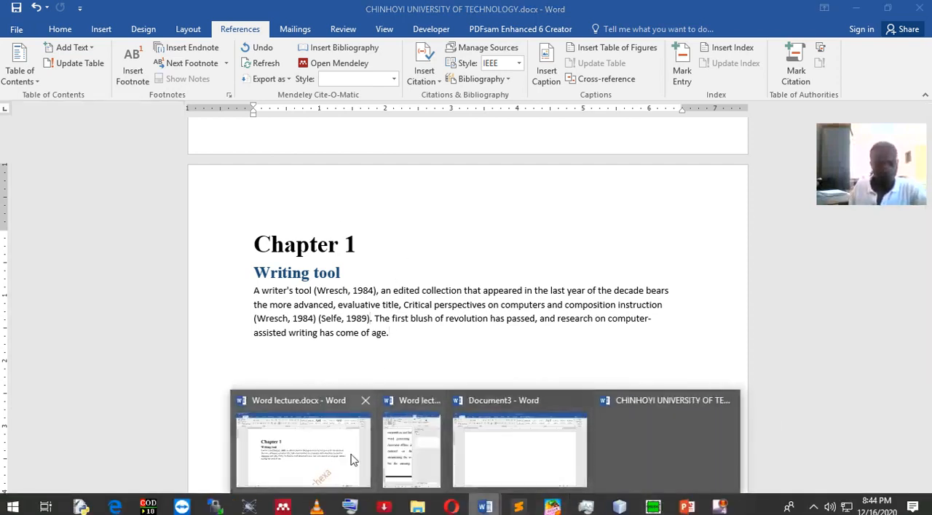
{"action": "left_click", "coordinate": [342, 445]}
{"action": "scroll", "coordinate": [447, 378], "scroll_direction": "down", "scroll_amount": 1}
{"action": "scroll", "coordinate": [446, 378], "scroll_direction": "down", "scroll_amount": 15}
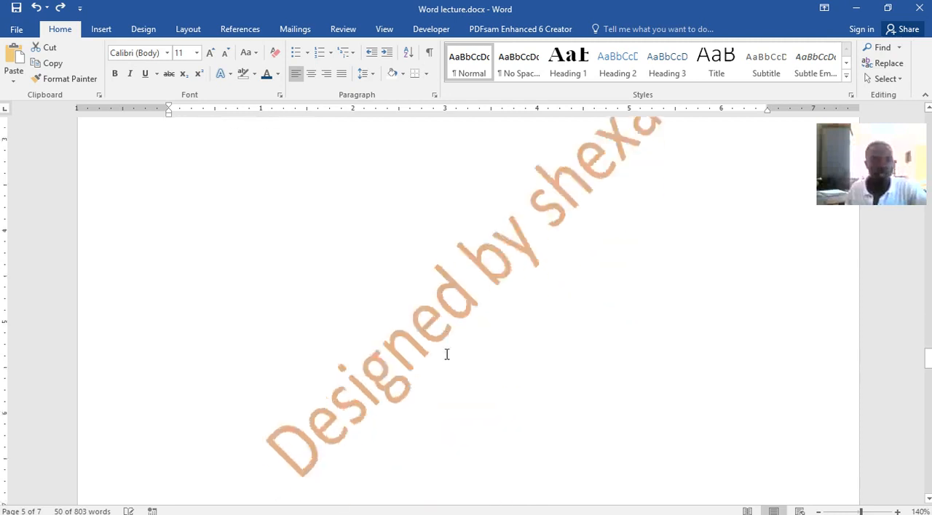
{"action": "scroll", "coordinate": [399, 265], "scroll_direction": "up", "scroll_amount": 1}
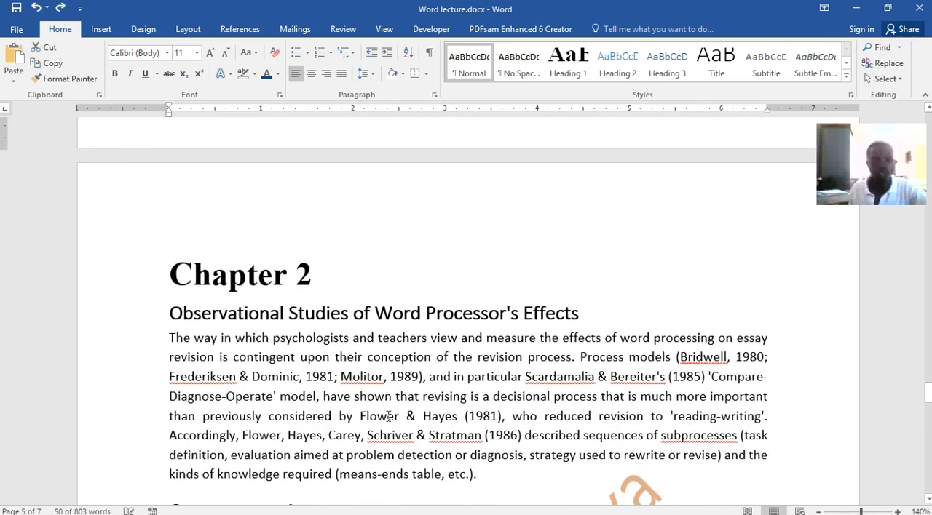
{"action": "scroll", "coordinate": [461, 253], "scroll_direction": "down", "scroll_amount": 8}
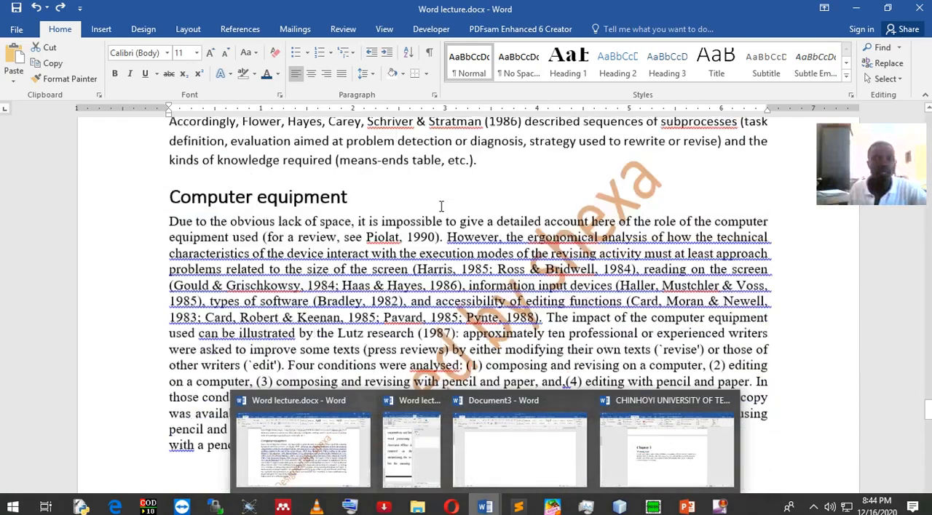
{"action": "scroll", "coordinate": [461, 254], "scroll_direction": "up", "scroll_amount": 3}
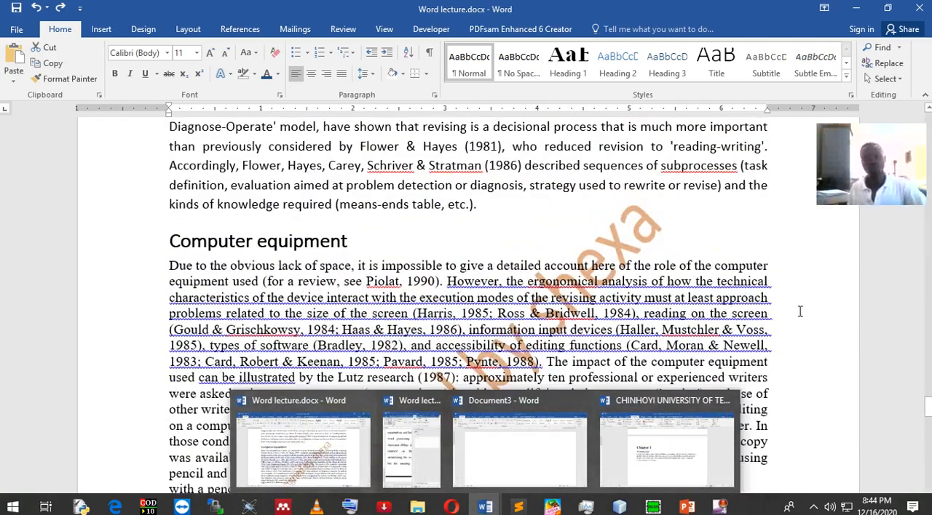
{"action": "left_click", "coordinate": [798, 312]}
{"action": "scroll", "coordinate": [496, 385], "scroll_direction": "up", "scroll_amount": 3}
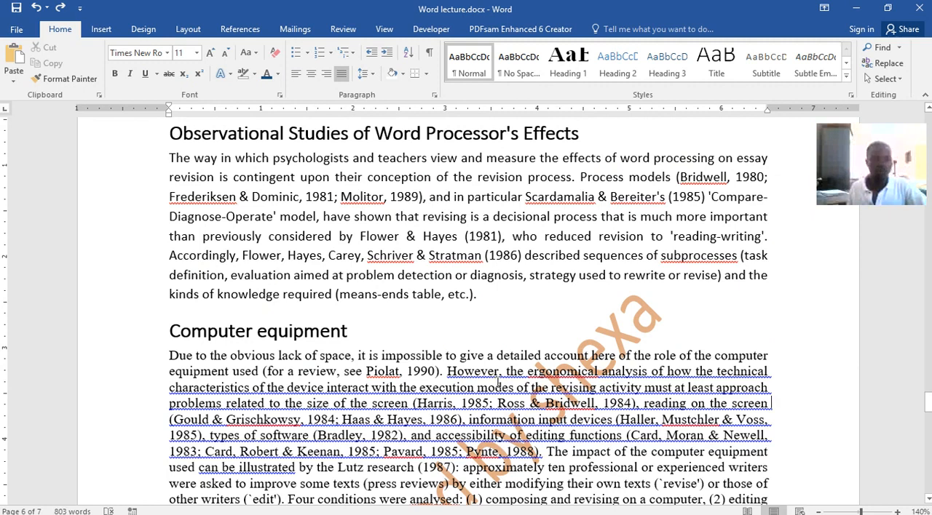
{"action": "scroll", "coordinate": [498, 384], "scroll_direction": "up", "scroll_amount": 1}
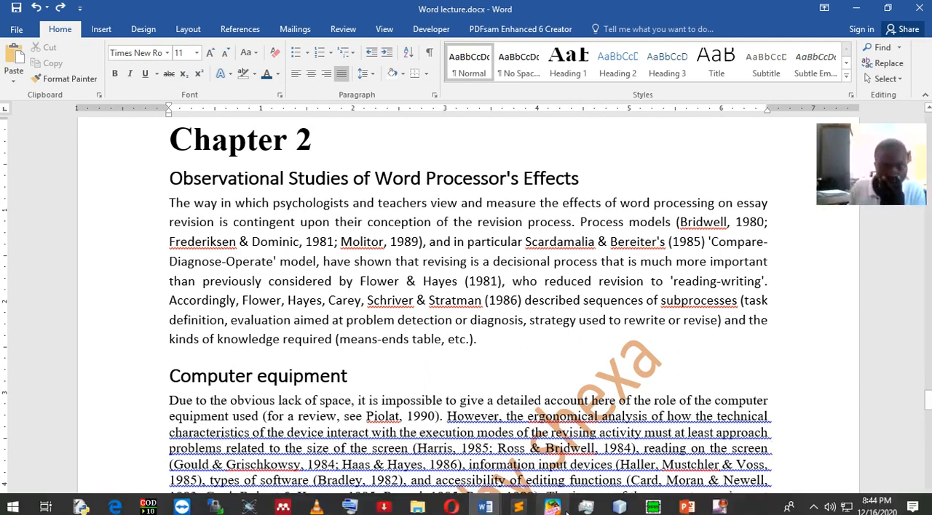
Add blank lines below the Chapter 1 paragraph in CHINHOYI UNIVERSITY OF TECHNOLOGY.docx until a new page starts.
{"action": "mouse_move", "coordinate": [484, 506]}
{"action": "left_click", "coordinate": [658, 446]}
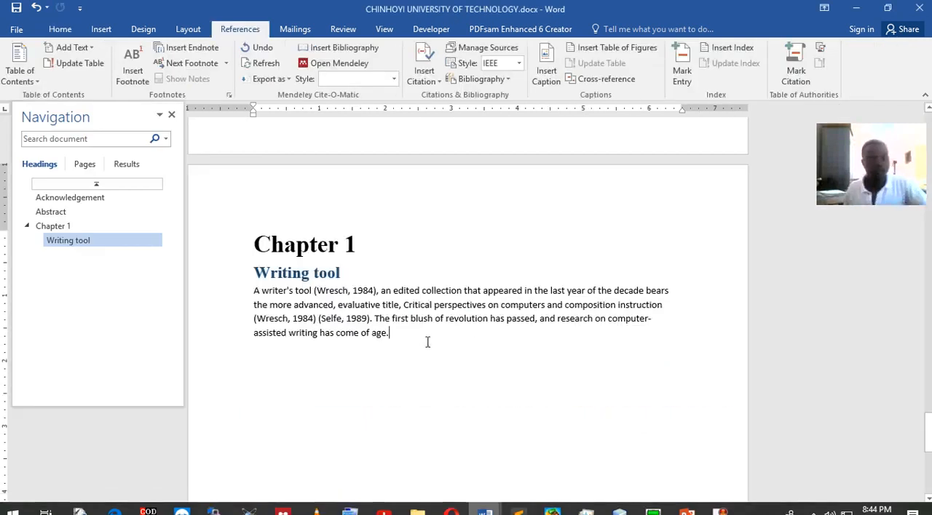
{"action": "scroll", "coordinate": [428, 320], "scroll_direction": "down", "scroll_amount": 3}
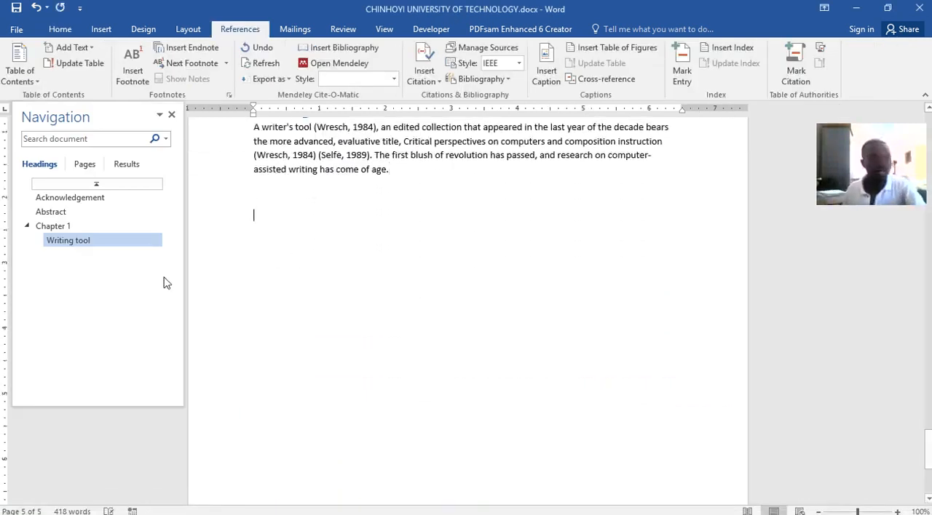
{"action": "key", "text": "Return"}
{"action": "key", "text": "Return"}
{"action": "key", "text": "Return"}
{"action": "key", "text": "Return"}
{"action": "key", "text": "Return"}
{"action": "key", "text": "Return"}
{"action": "key", "text": "Return"}
{"action": "key", "text": "Return"}
{"action": "key", "text": "Return"}
{"action": "key", "text": "Return"}
{"action": "key", "text": "Return"}
{"action": "key", "text": "Return"}
{"action": "key", "text": "Return"}
{"action": "key", "text": "Return"}
{"action": "key", "text": "Return"}
{"action": "key", "text": "Return"}
{"action": "key", "text": "Return"}
{"action": "key", "text": "Return"}
{"action": "key", "text": "Return"}
{"action": "key", "text": "Return"}
{"action": "key", "text": "Return"}
{"action": "key", "text": "Return"}
{"action": "key", "text": "Return"}
{"action": "key", "text": "Return"}
{"action": "key", "text": "Return"}
{"action": "key", "text": "BackSpace"}
{"action": "key", "text": "BackSpace"}
{"action": "key", "text": "BackSpace"}
{"action": "key", "text": "BackSpace"}
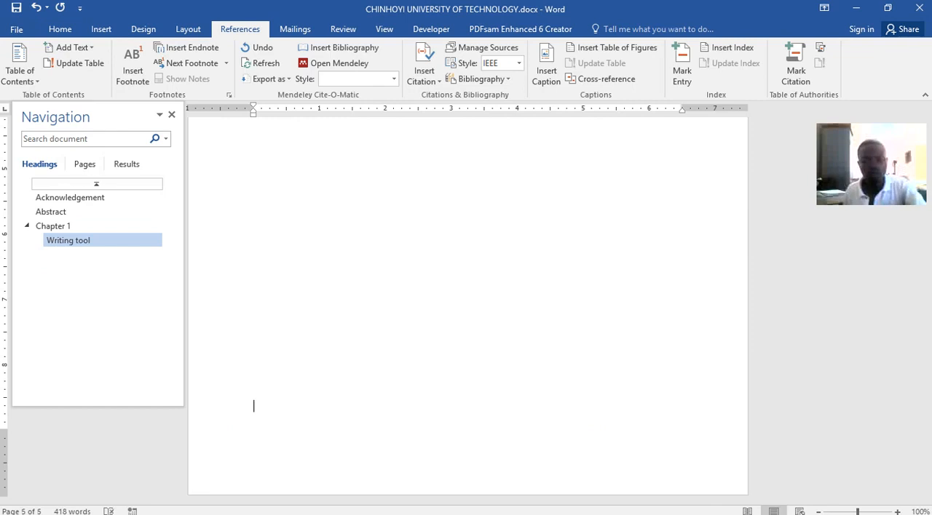
{"action": "key", "text": "Return"}
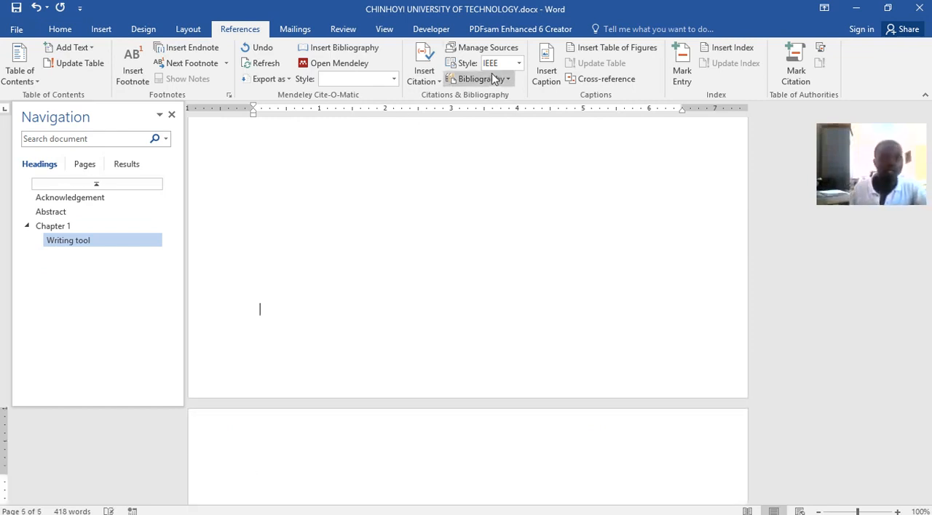
Add the title 'Chapter 2' in Heading 1 style on the new page and set the line below it to Heading 2.
{"action": "left_click", "coordinate": [59, 29]}
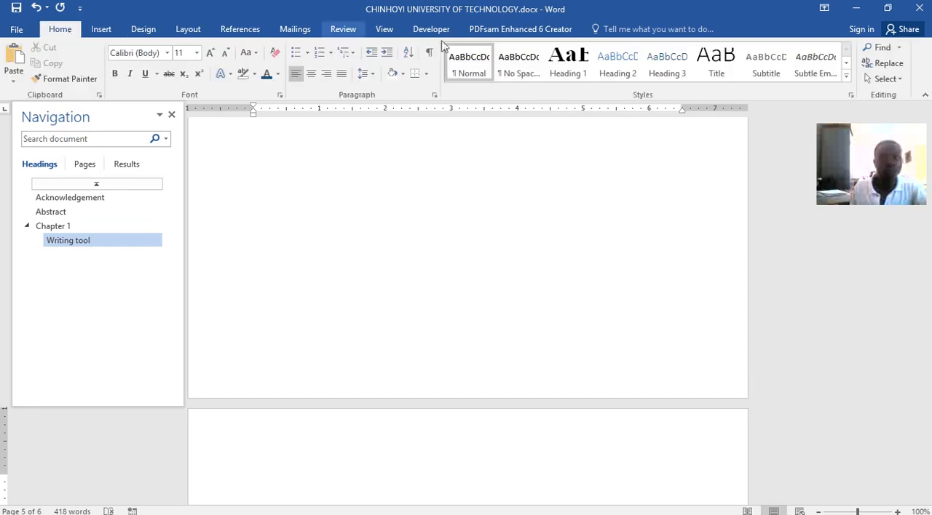
{"action": "left_click", "coordinate": [574, 69]}
{"action": "type", "text": "Chapter 2"}
{"action": "key", "text": "Return"}
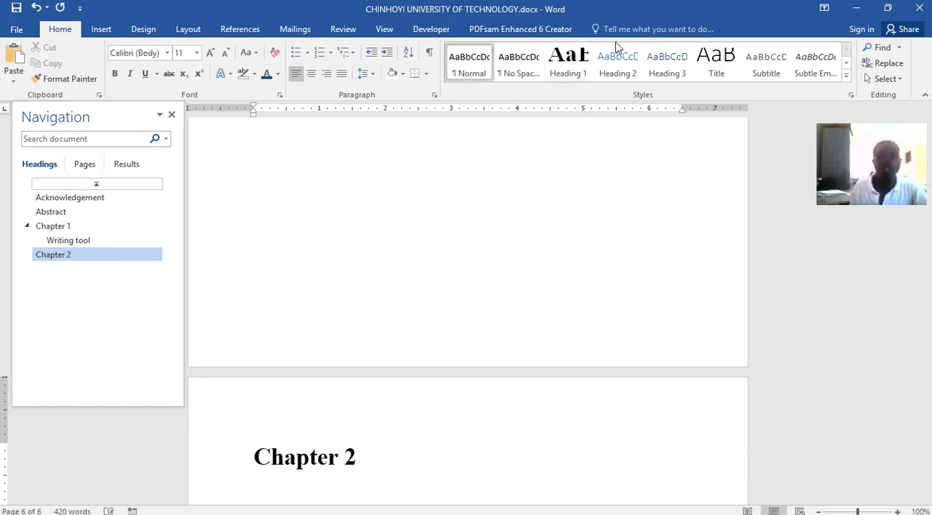
{"action": "left_click", "coordinate": [616, 66]}
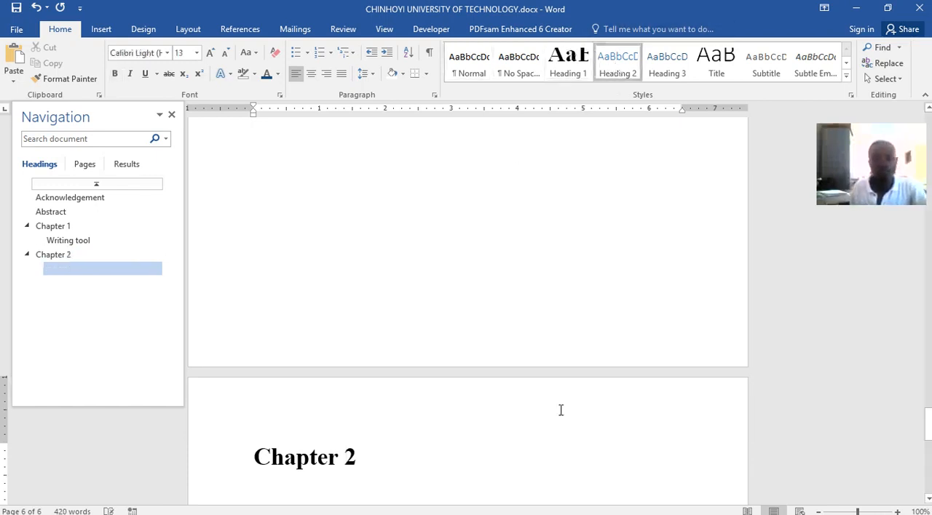
Copy the Chapter 2 text in Word lecture.docx, from 'Observational Studies of Word Processor's Effects' through the end of the 'Computer equipment' paragraph.
{"action": "mouse_move", "coordinate": [485, 506]}
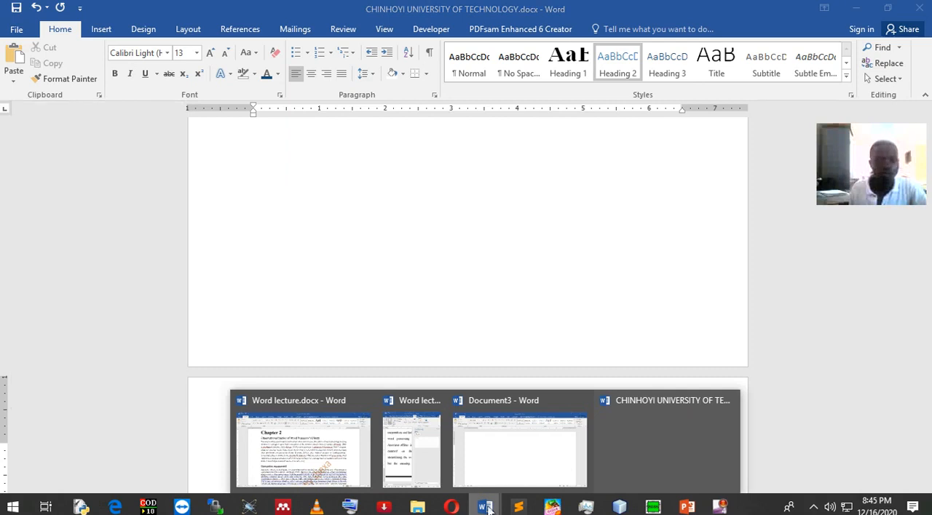
{"action": "left_click", "coordinate": [346, 453]}
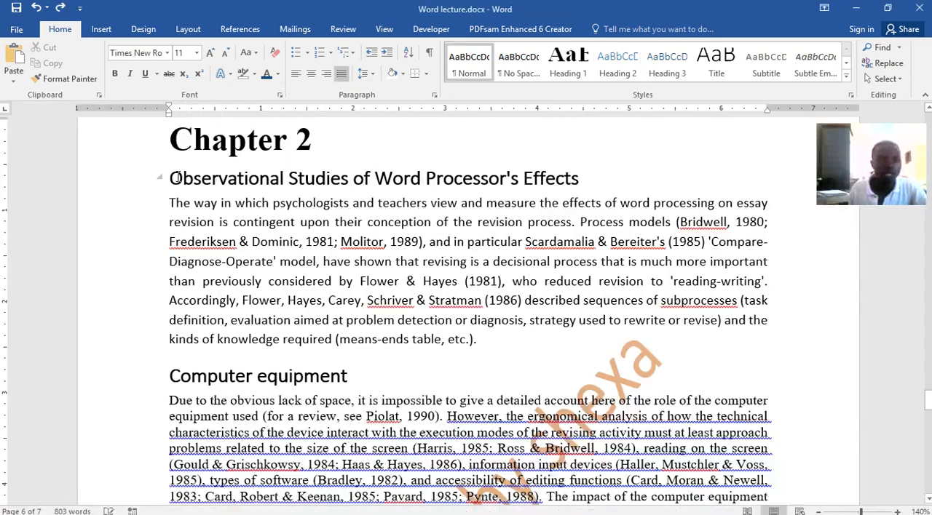
{"action": "left_click_drag", "start_coordinate": [170, 174], "coordinate": [436, 472]}
{"action": "scroll", "coordinate": [430, 500], "scroll_direction": "down", "scroll_amount": 3}
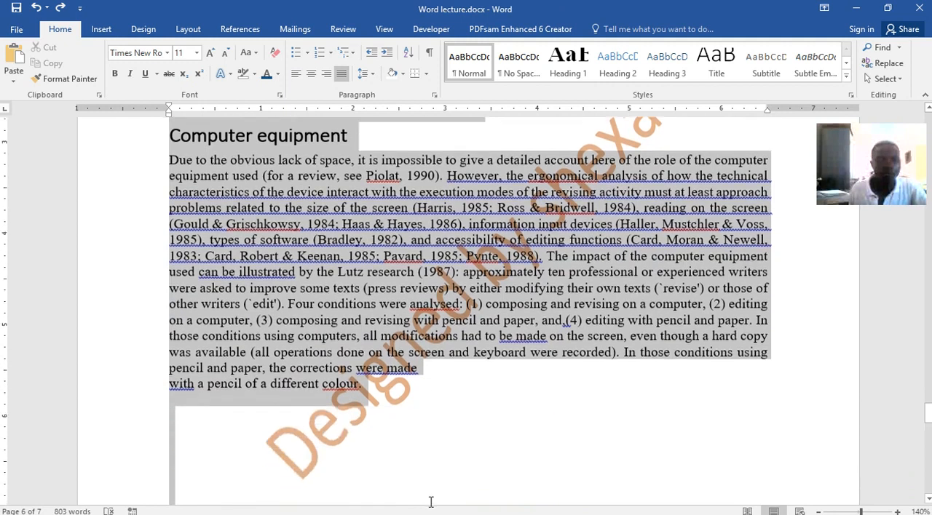
{"action": "mouse_move", "coordinate": [380, 294]}
{"action": "left_mouse_down"}
{"action": "mouse_move", "coordinate": [379, 251]}
{"action": "mouse_move", "coordinate": [410, 444]}
{"action": "left_mouse_up"}
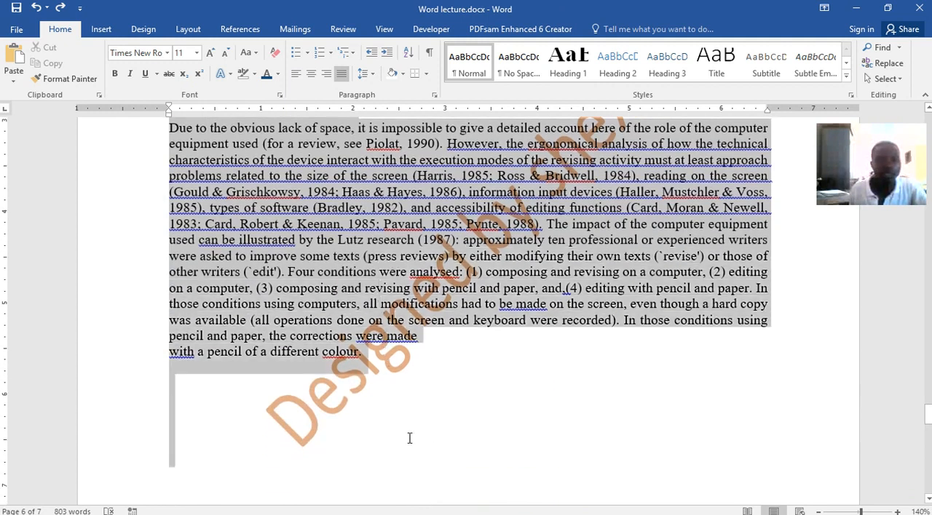
{"action": "left_click_drag", "start_coordinate": [387, 391], "coordinate": [378, 357]}
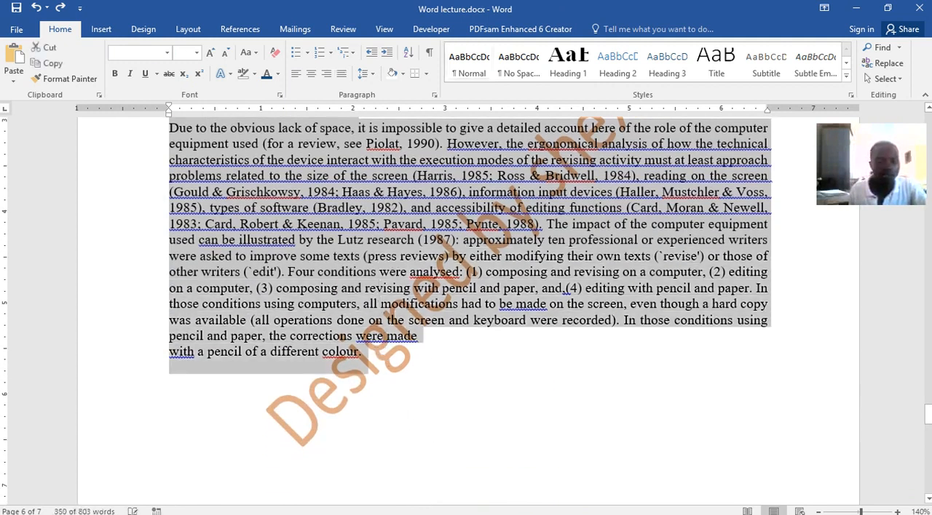
Paste the copied sections below the Chapter 2 heading in CHINHOYI UNIVERSITY OF TECHNOLOGY.docx, keeping their source formatting.
{"action": "left_click", "coordinate": [485, 507]}
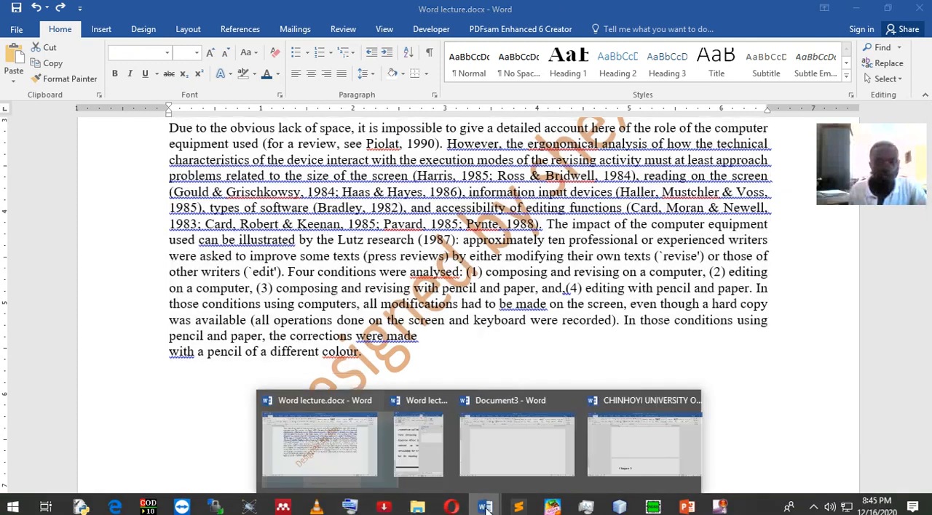
{"action": "left_click", "coordinate": [650, 473]}
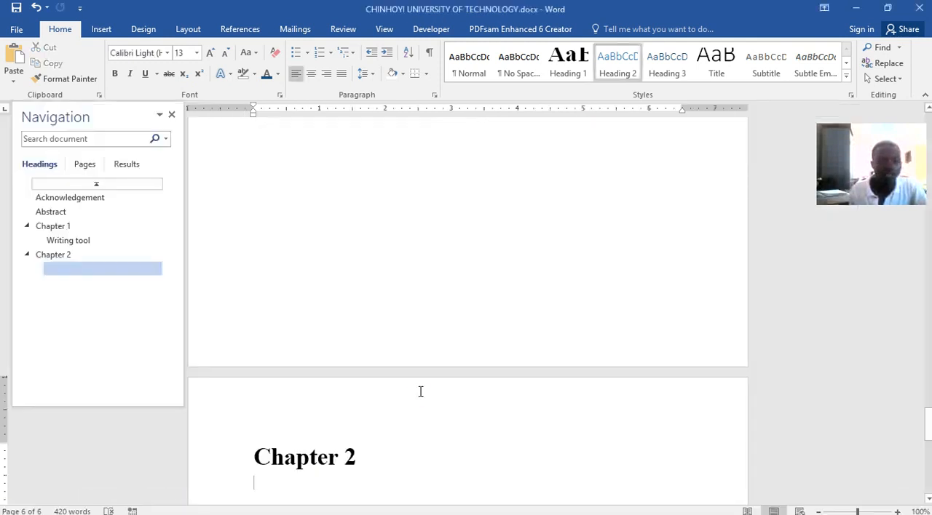
{"action": "key", "text": "ctrl+v"}
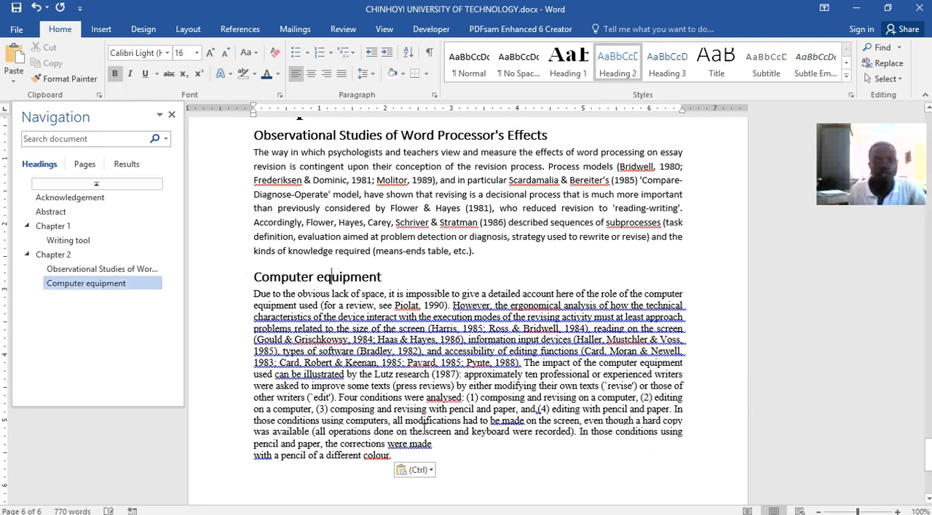
{"action": "scroll", "coordinate": [515, 456], "scroll_direction": "down", "scroll_amount": 5}
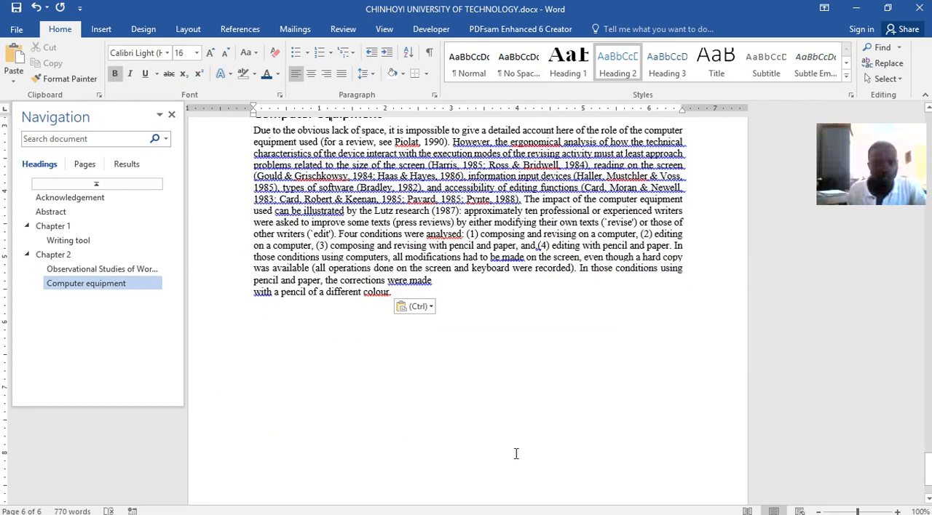
{"action": "left_click", "coordinate": [424, 307]}
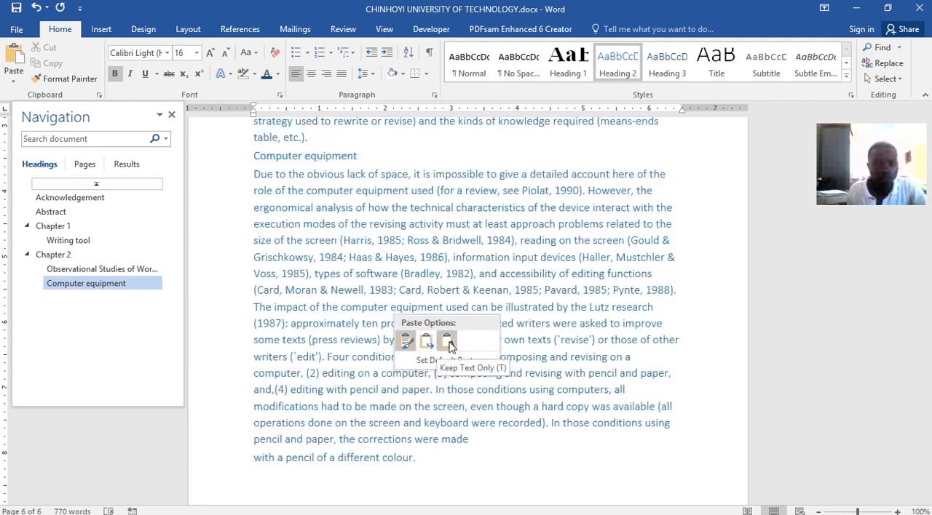
{"action": "left_click", "coordinate": [405, 341]}
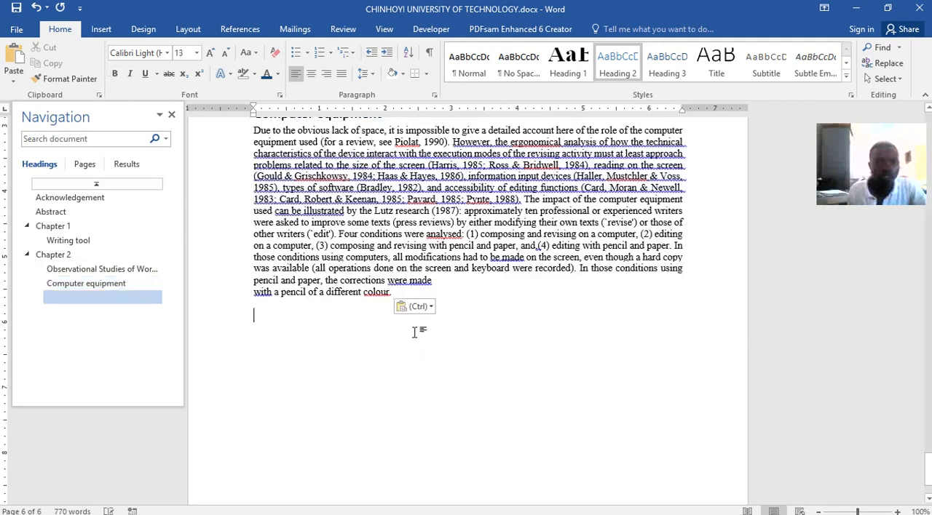
{"action": "left_click_drag", "start_coordinate": [405, 291], "coordinate": [224, 91]}
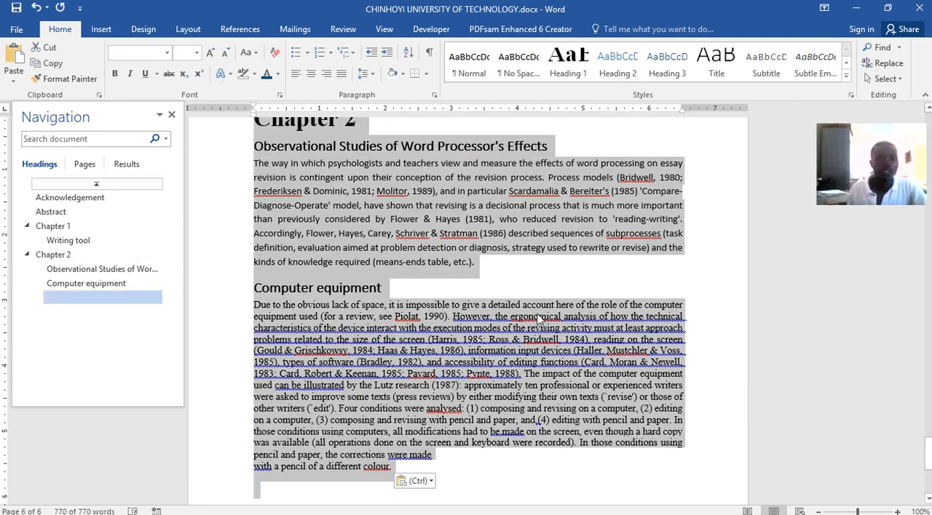
{"action": "scroll", "coordinate": [442, 313], "scroll_direction": "up", "scroll_amount": 3}
{"action": "mouse_move", "coordinate": [573, 513]}
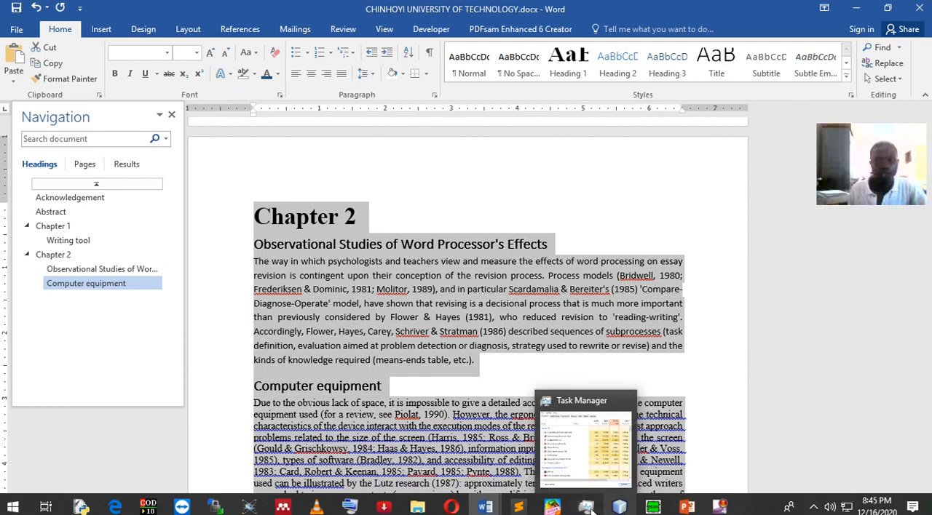
{"action": "left_click", "coordinate": [384, 386]}
{"action": "left_click", "coordinate": [409, 318]}
{"action": "left_click", "coordinate": [420, 422]}
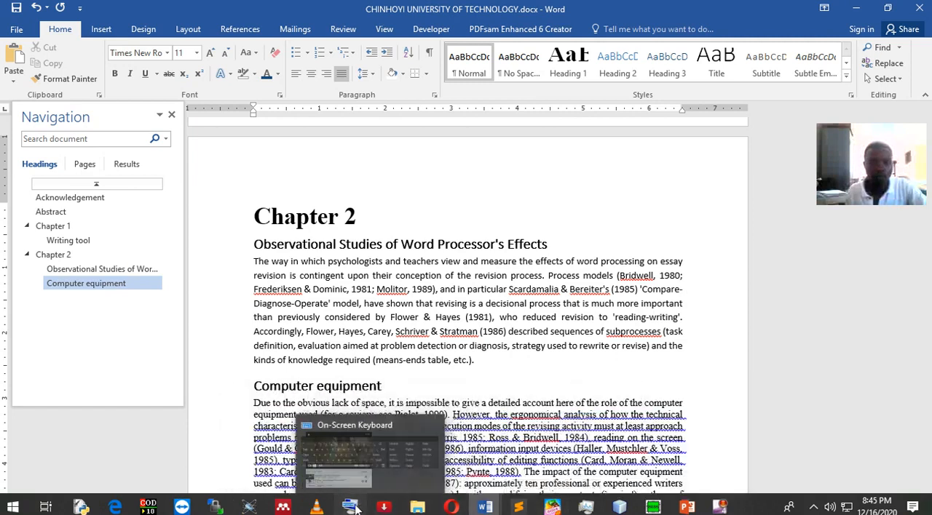
Open the On-Screen Keyboard and use it to select all the text in the dissertation document.
{"action": "left_click", "coordinate": [381, 507]}
{"action": "left_click", "coordinate": [527, 209]}
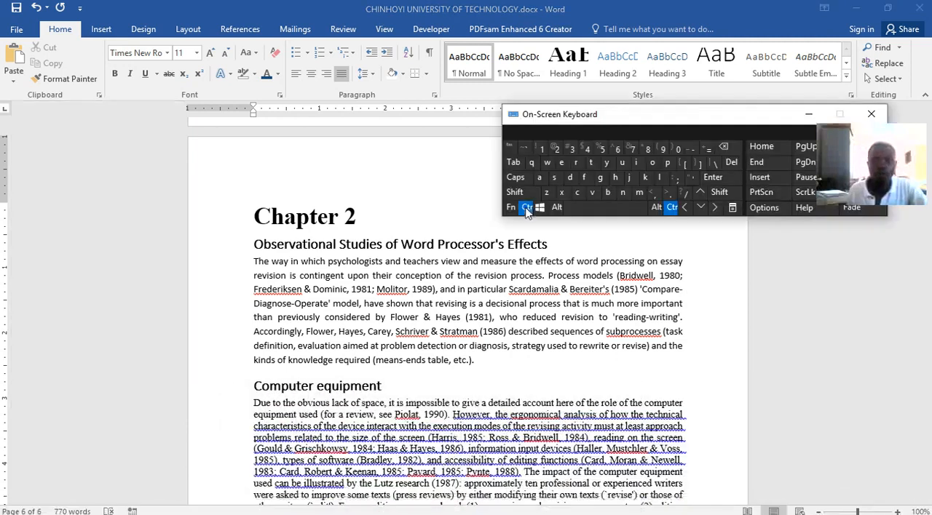
{"action": "left_click", "coordinate": [539, 180]}
{"action": "left_click", "coordinate": [417, 260]}
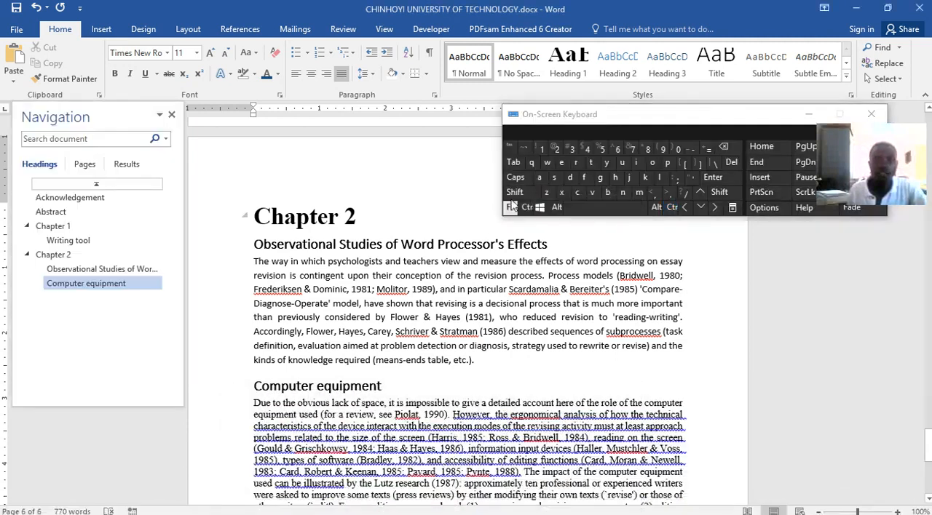
{"action": "left_click", "coordinate": [526, 207]}
{"action": "left_click", "coordinate": [539, 180]}
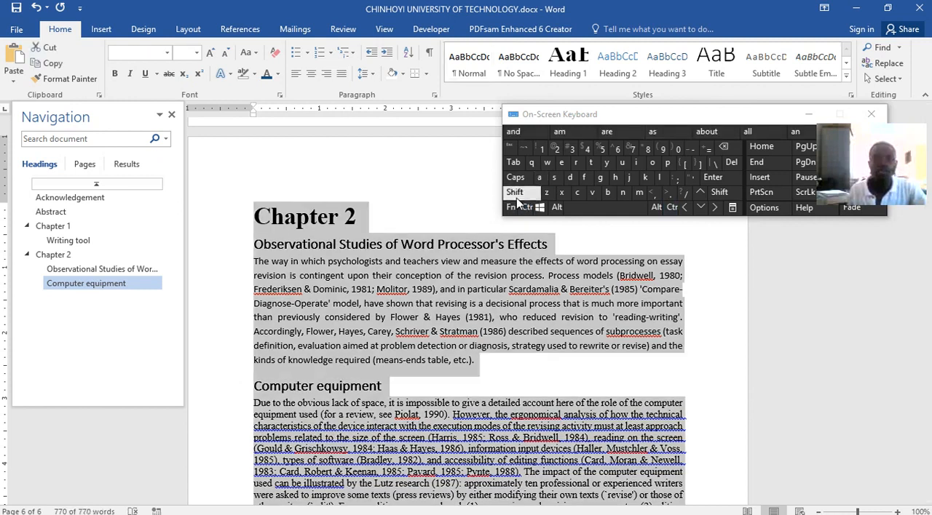
Try to set the whole document's text to 12 pt, and undo the size change.
{"action": "left_click", "coordinate": [196, 54]}
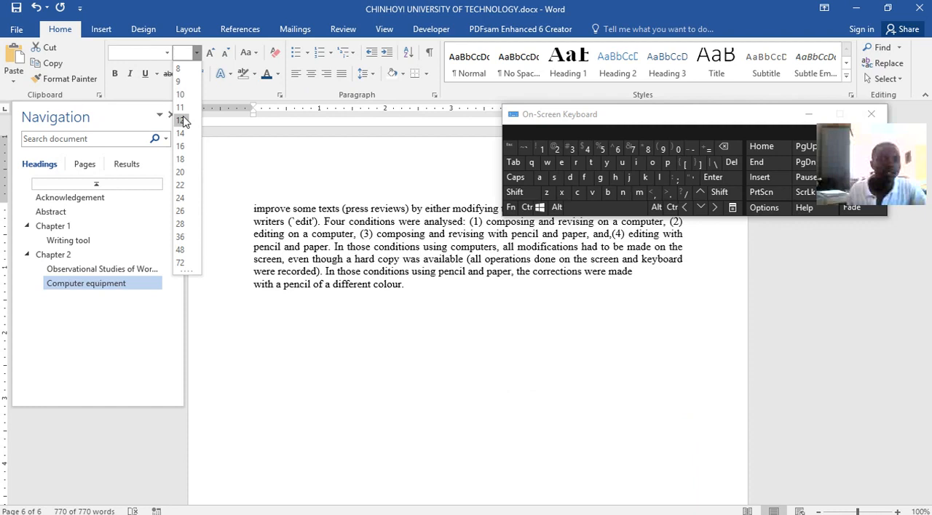
{"action": "left_click", "coordinate": [182, 120]}
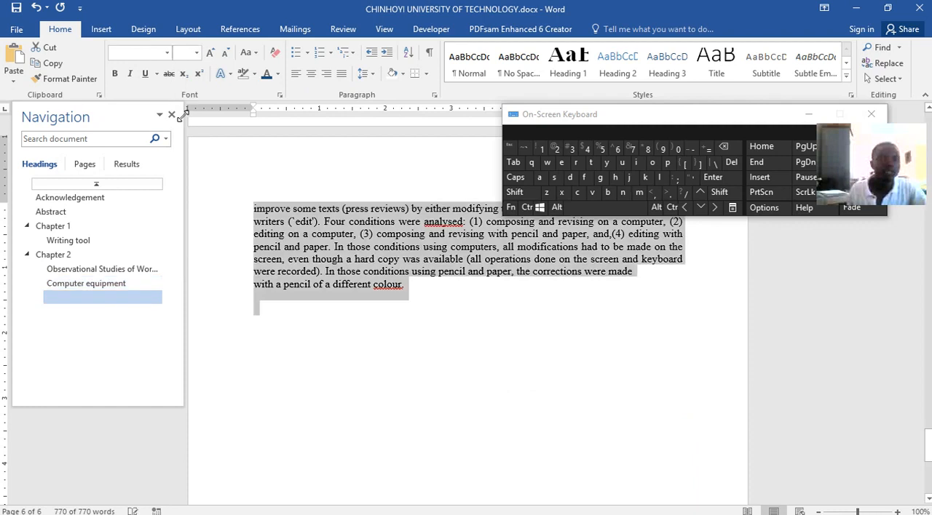
{"action": "left_click", "coordinate": [167, 52]}
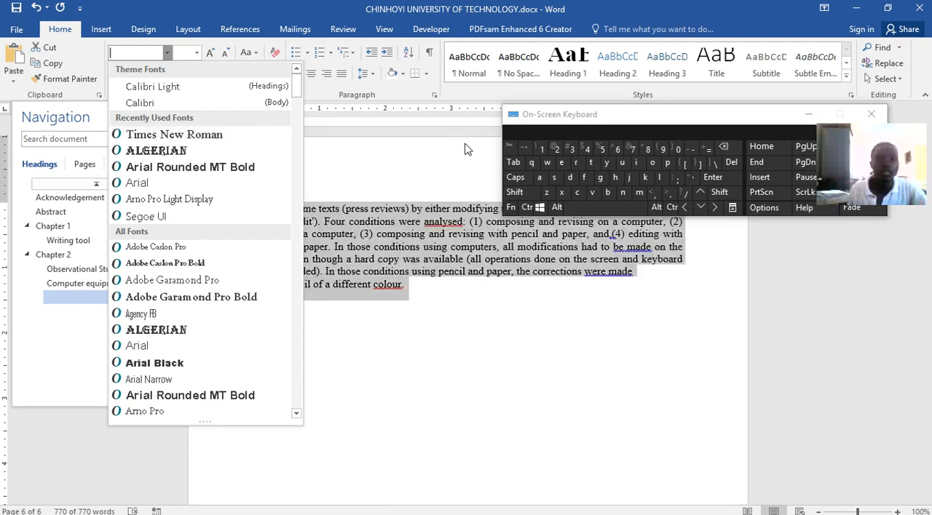
{"action": "left_click", "coordinate": [471, 155]}
{"action": "left_click", "coordinate": [529, 208]}
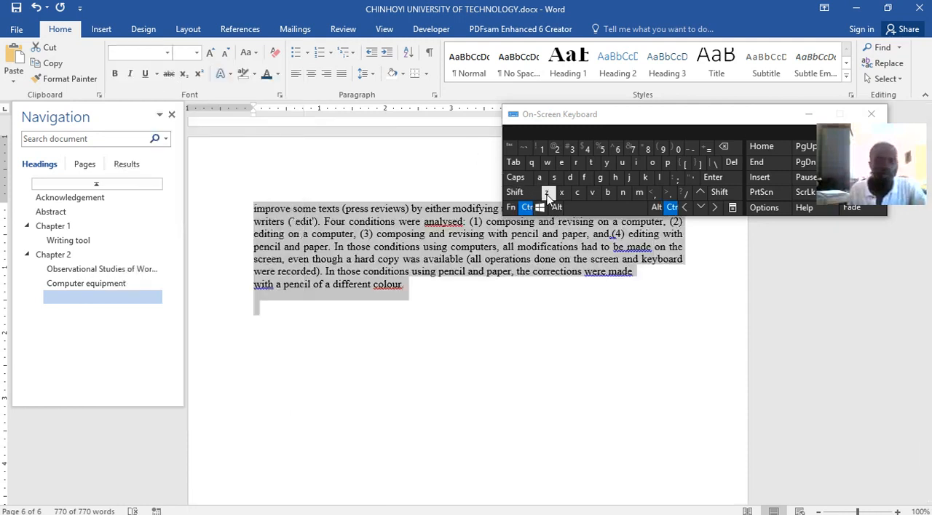
{"action": "left_click", "coordinate": [547, 194]}
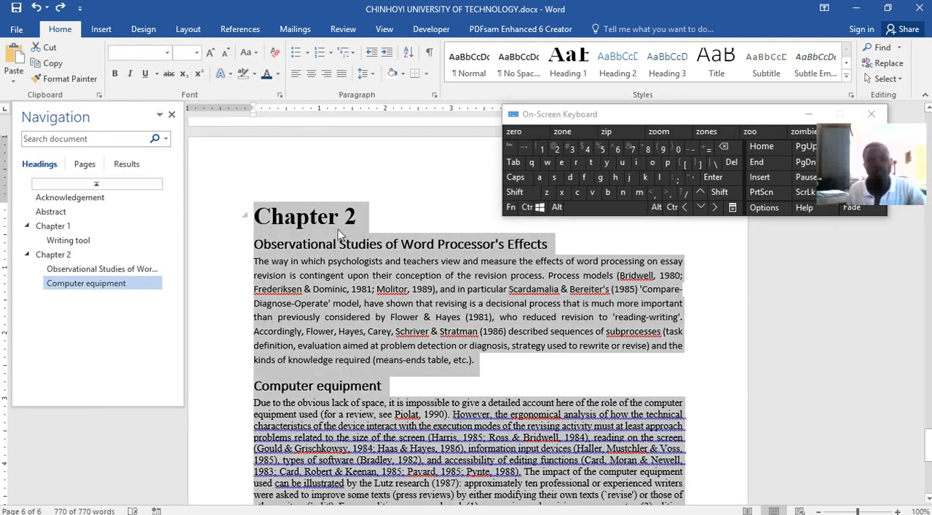
Apply the Times New Roman font to the whole document and clear the selection.
{"action": "left_click", "coordinate": [166, 53]}
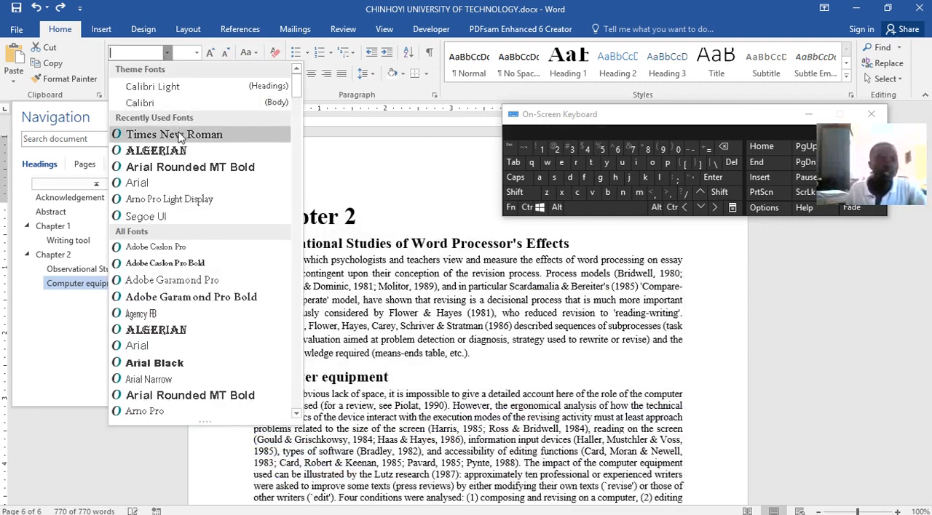
{"action": "left_click", "coordinate": [179, 135]}
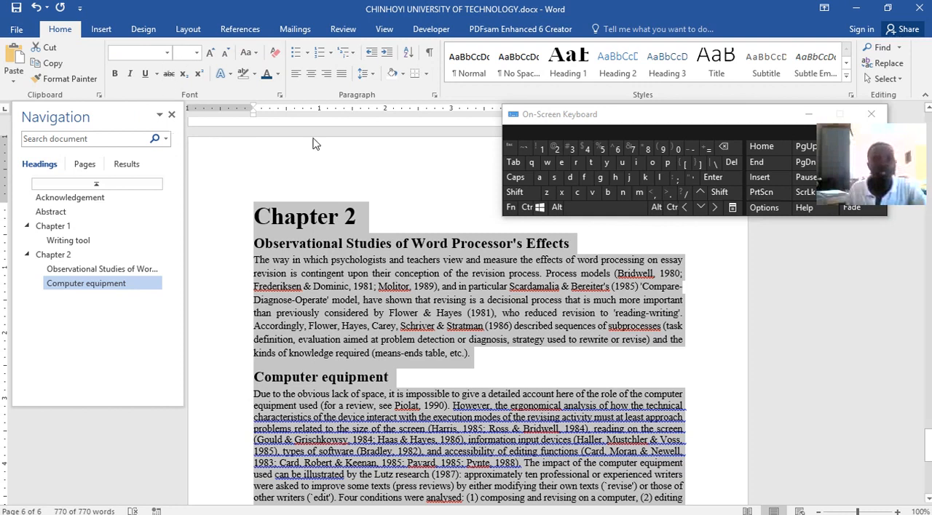
{"action": "left_click", "coordinate": [591, 377]}
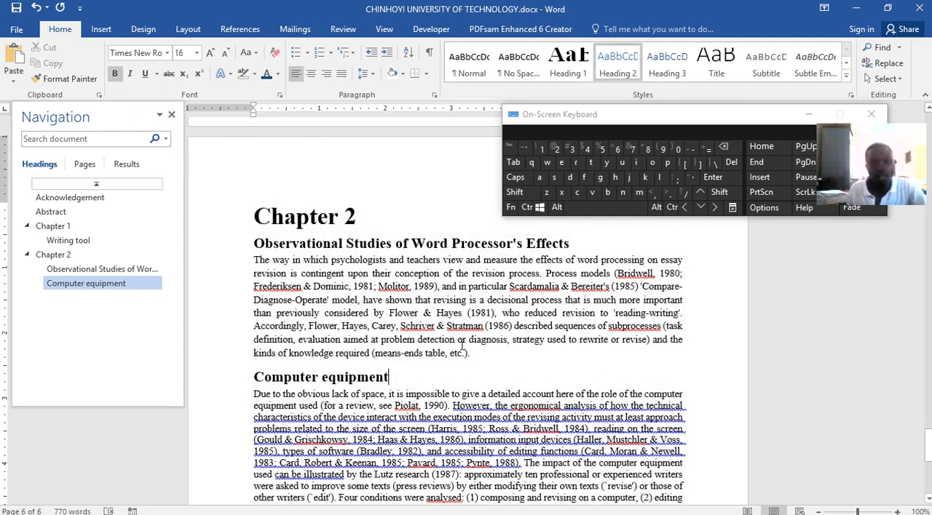
Set the body paragraphs under both Chapter 2 subheadings to 12 pt, leaving their headings out of the selection.
{"action": "left_click_drag", "start_coordinate": [471, 353], "coordinate": [269, 261]}
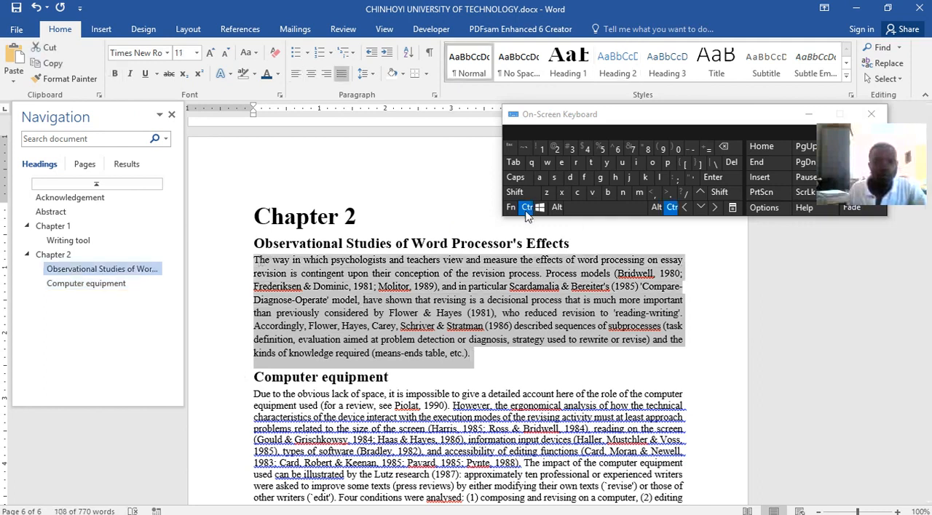
{"action": "left_click_drag", "start_coordinate": [254, 389], "coordinate": [411, 423]}
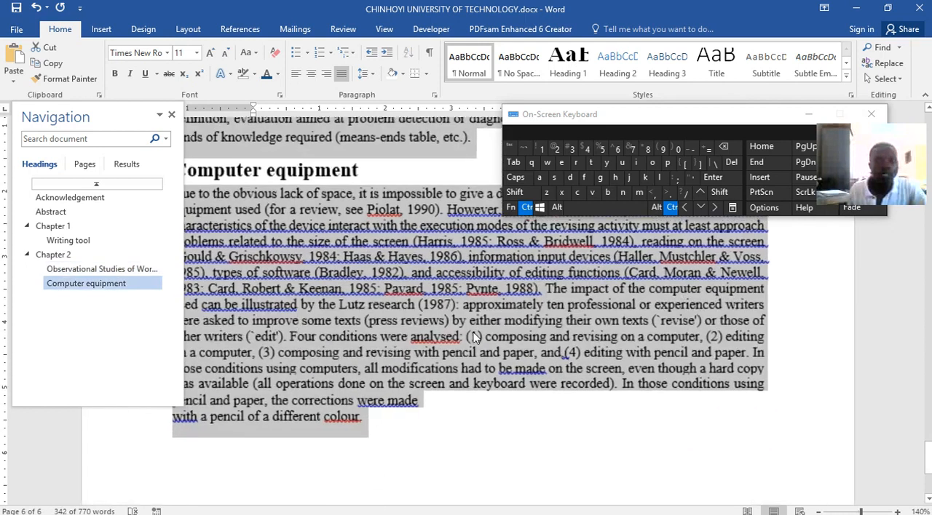
{"action": "scroll", "coordinate": [473, 335], "scroll_direction": "down", "scroll_amount": 8}
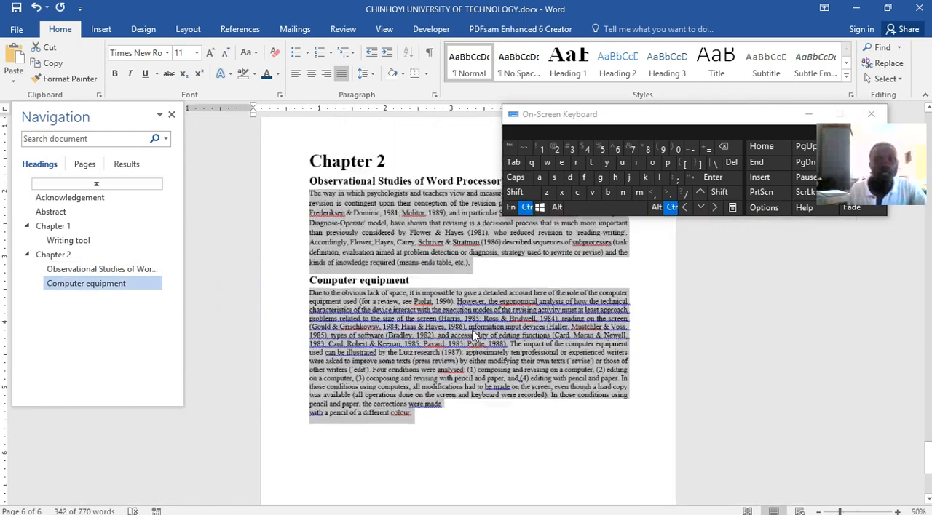
{"action": "scroll", "coordinate": [473, 331], "scroll_direction": "up", "scroll_amount": 5}
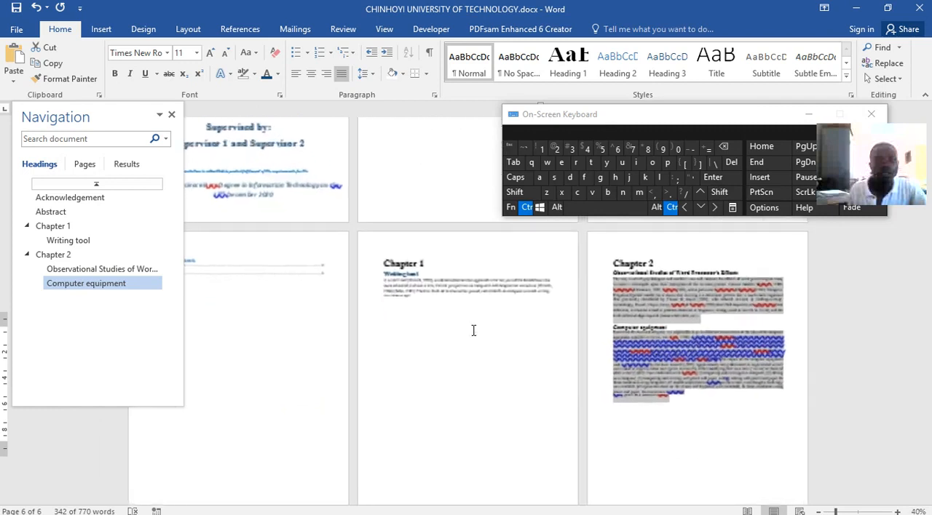
{"action": "scroll", "coordinate": [473, 331], "scroll_direction": "up", "scroll_amount": 2}
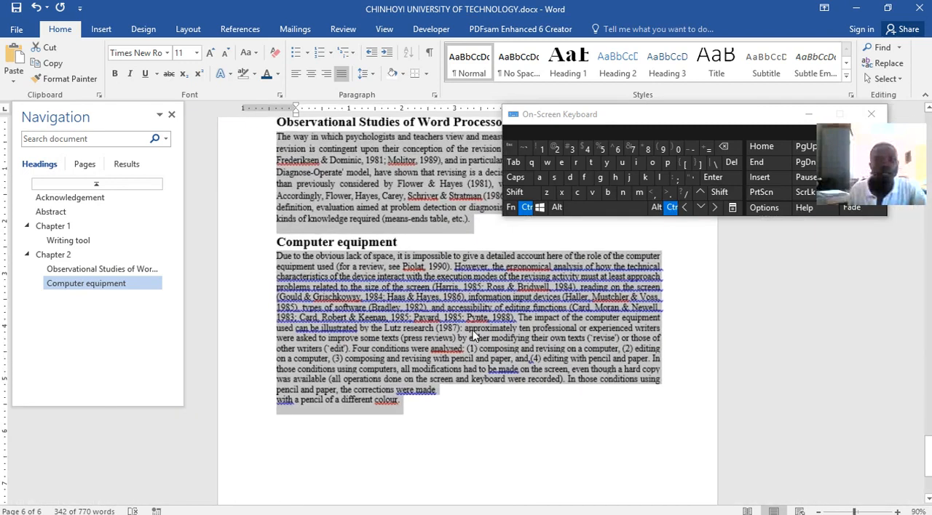
{"action": "left_click", "coordinate": [196, 53]}
{"action": "left_click", "coordinate": [183, 120]}
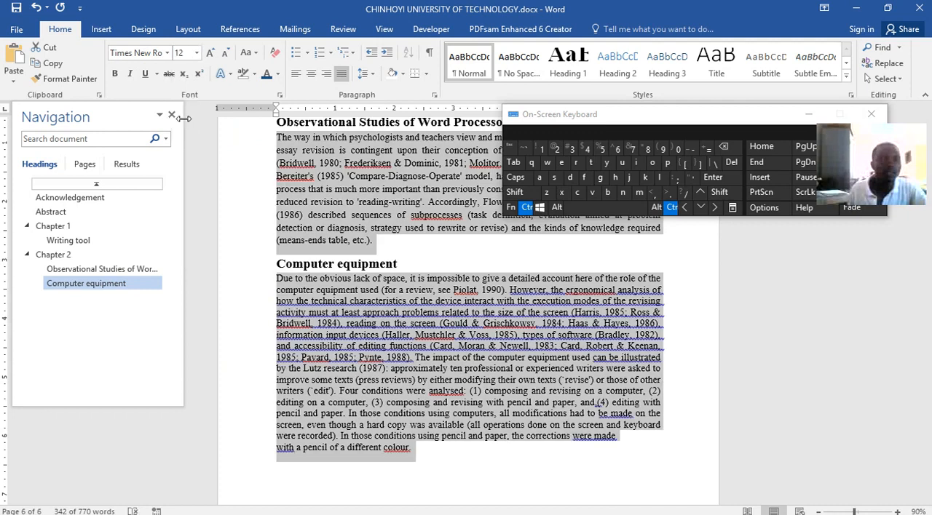
Set the line spacing of the selected Chapter 2 body paragraphs to 1.15.
{"action": "left_click", "coordinate": [370, 76]}
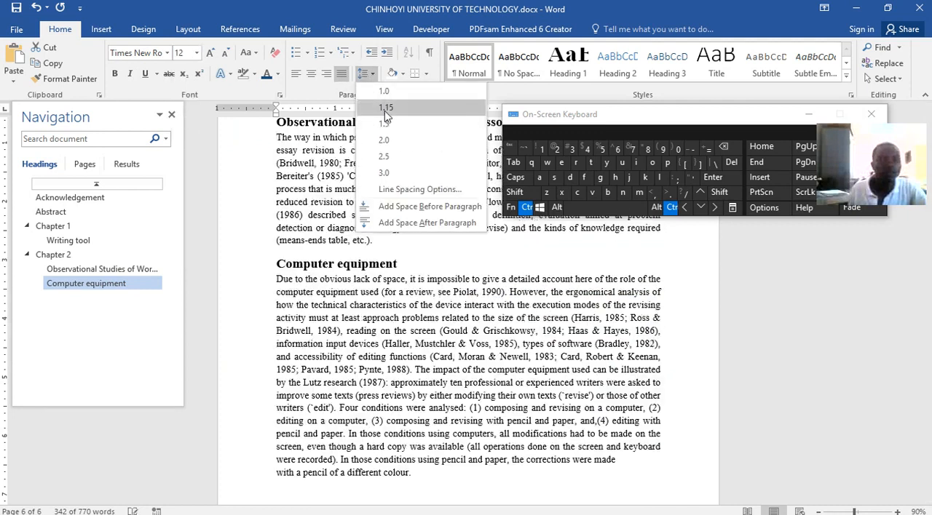
{"action": "left_click", "coordinate": [385, 109]}
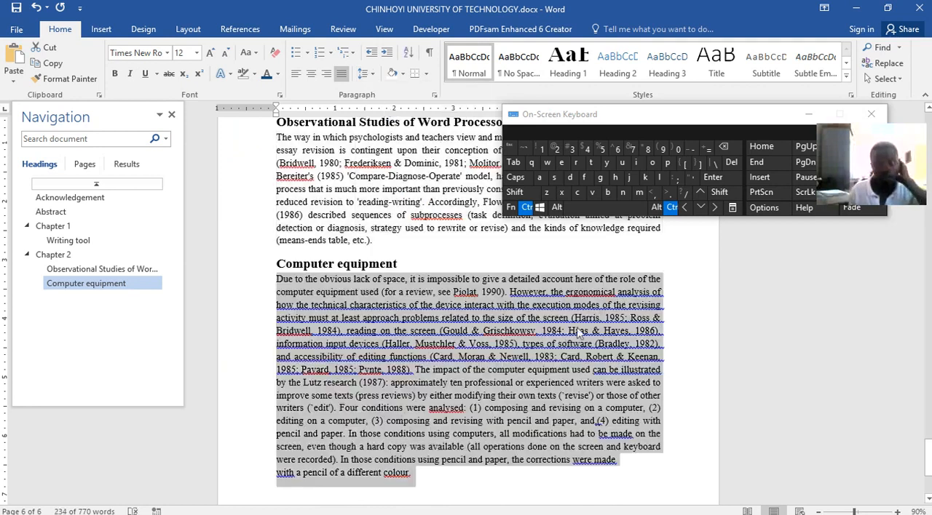
{"action": "left_click", "coordinate": [628, 375]}
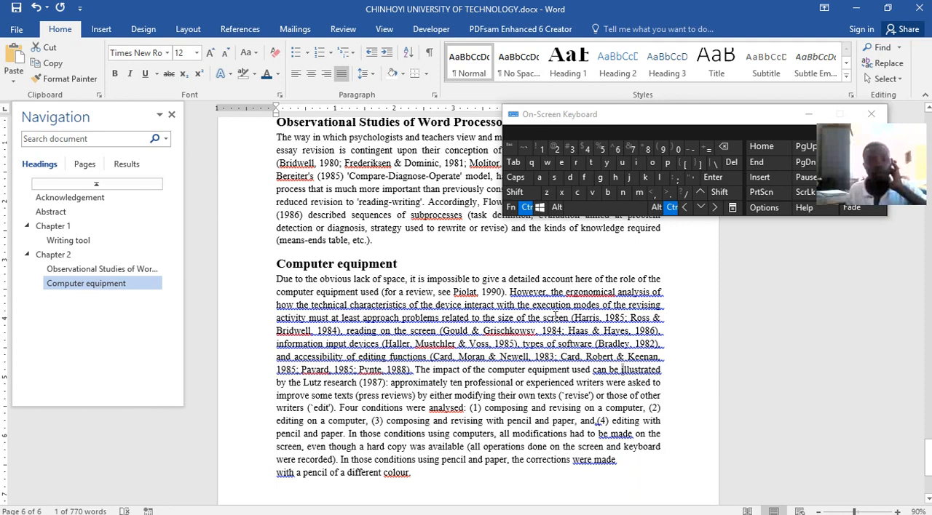
{"action": "scroll", "coordinate": [554, 314], "scroll_direction": "up", "scroll_amount": 1, "text": "ctrl"}
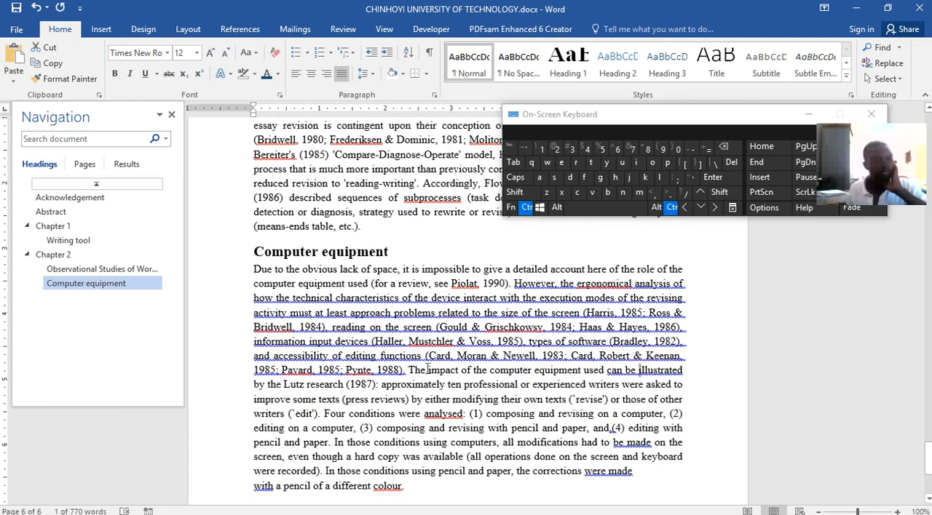
Switch to Word lecture.docx and examine the Chapter 3 page with its Package table and flowchart picture.
{"action": "left_click", "coordinate": [485, 506]}
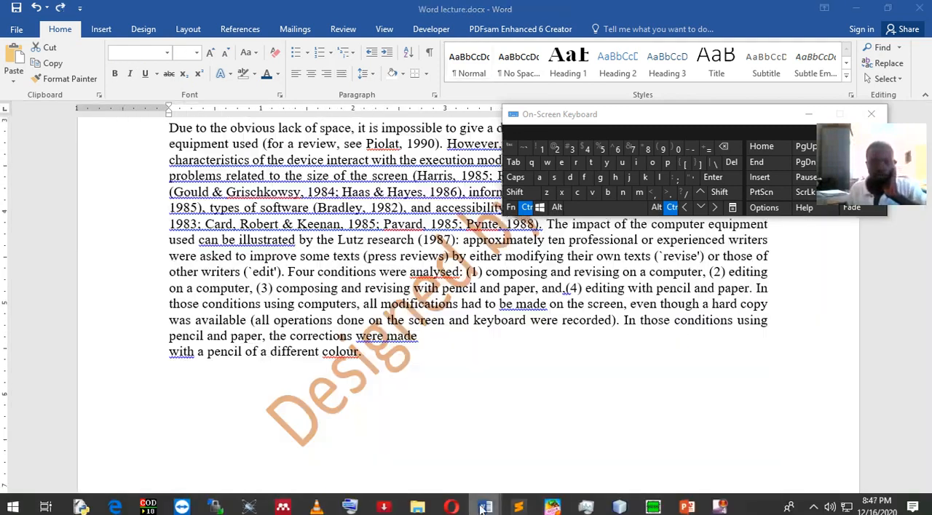
{"action": "scroll", "coordinate": [477, 399], "scroll_direction": "down", "scroll_amount": 4, "text": "ctrl"}
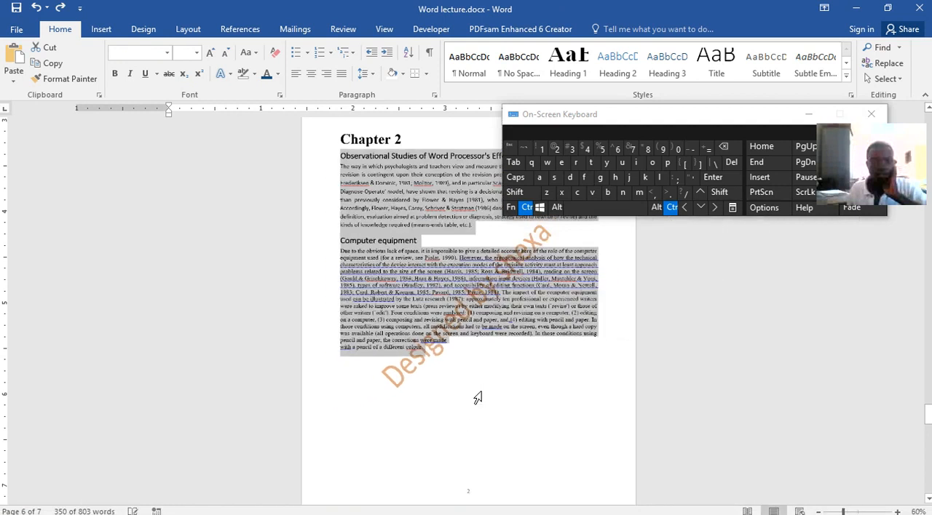
{"action": "scroll", "coordinate": [478, 399], "scroll_direction": "up", "scroll_amount": 4, "text": "ctrl"}
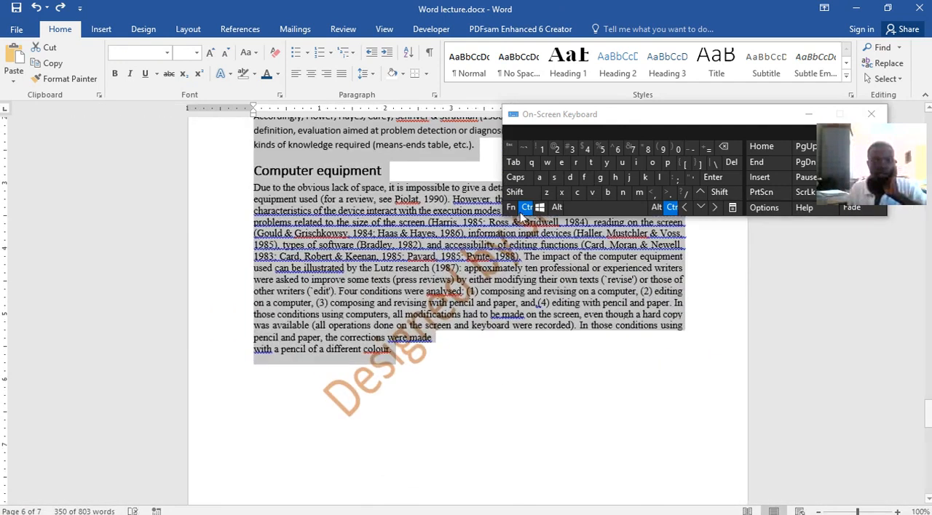
{"action": "left_click", "coordinate": [525, 208]}
{"action": "scroll", "coordinate": [574, 343], "scroll_direction": "down", "scroll_amount": 10}
{"action": "scroll", "coordinate": [574, 342], "scroll_direction": "up", "scroll_amount": 3}
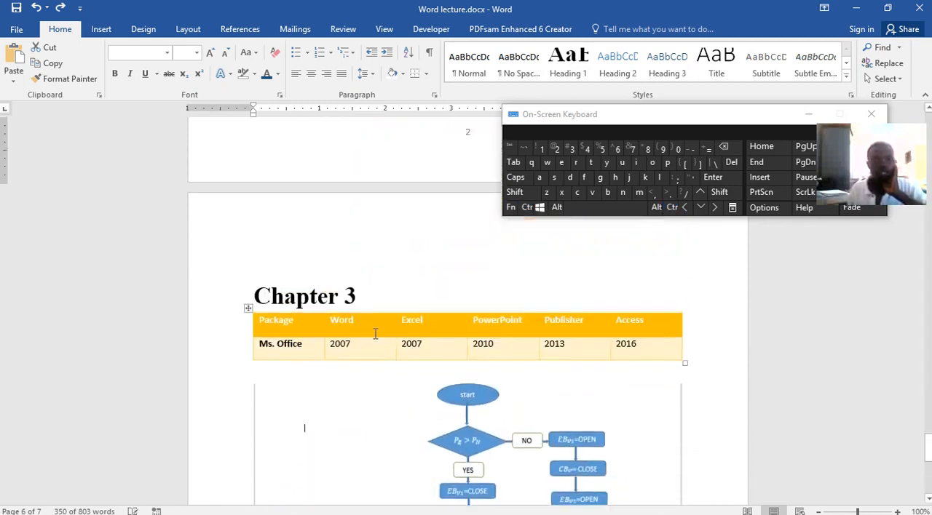
{"action": "left_click", "coordinate": [376, 333]}
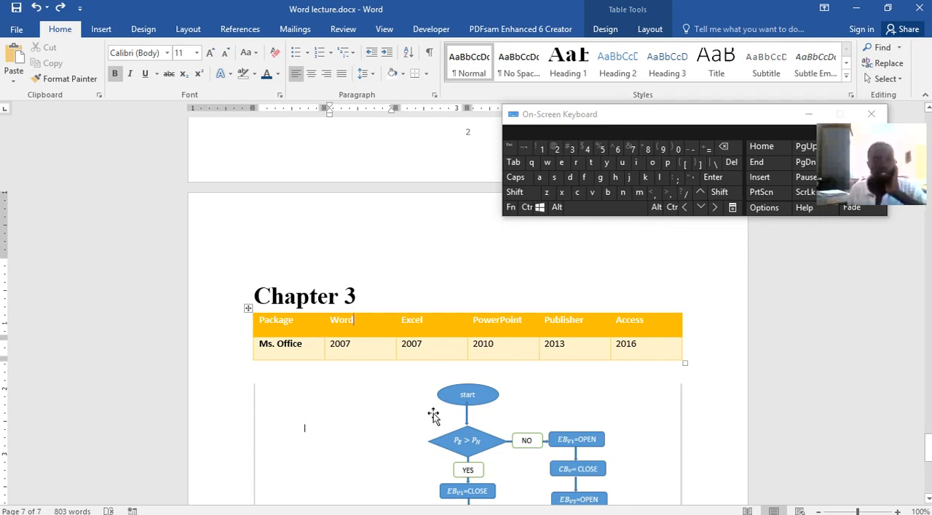
{"action": "left_click", "coordinate": [462, 430]}
{"action": "left_click", "coordinate": [370, 323]}
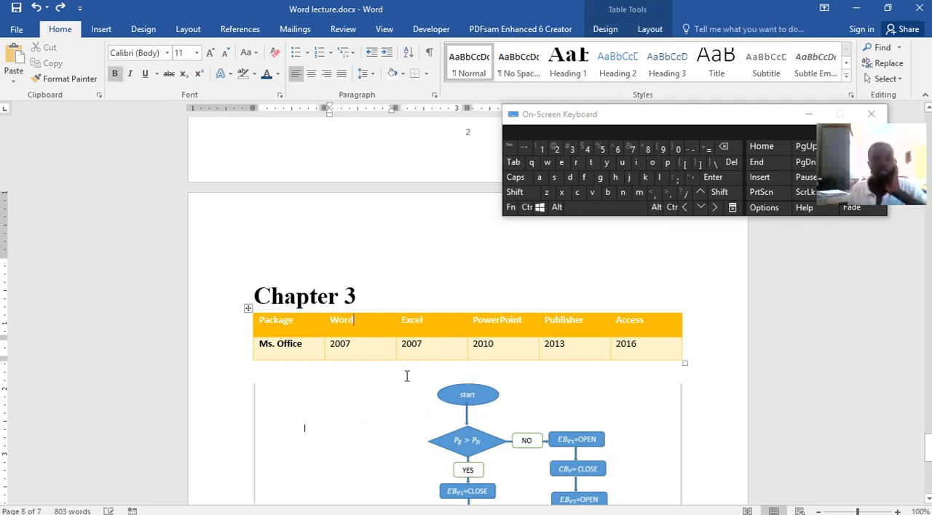
{"action": "left_click", "coordinate": [493, 431]}
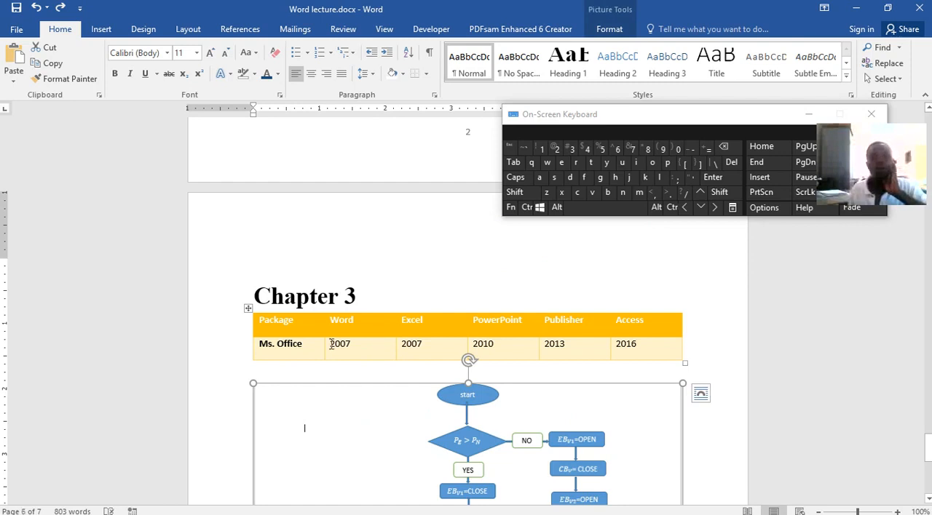
Return to CHINHOYI UNIVERSITY OF TECHNOLOGY.docx and start a new page below the end of the 'Computer equipment' text.
{"action": "mouse_move", "coordinate": [654, 514]}
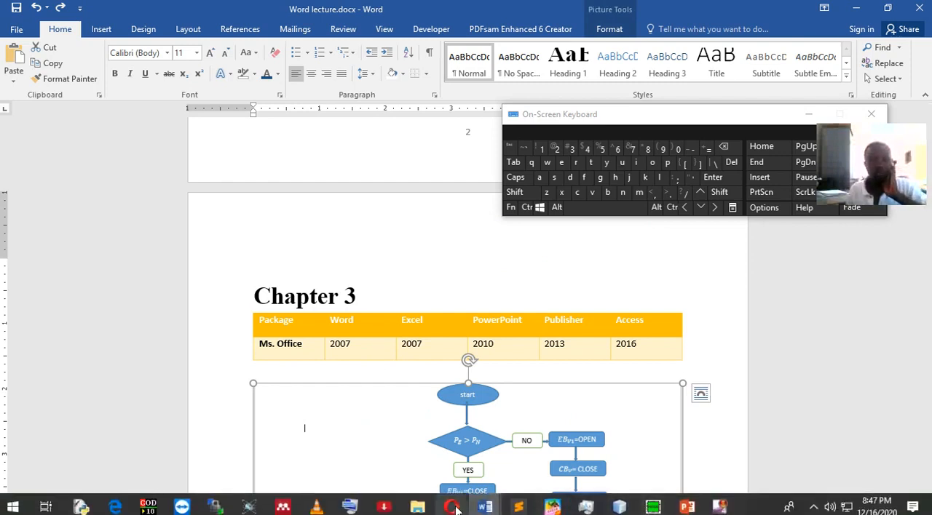
{"action": "mouse_move", "coordinate": [485, 507]}
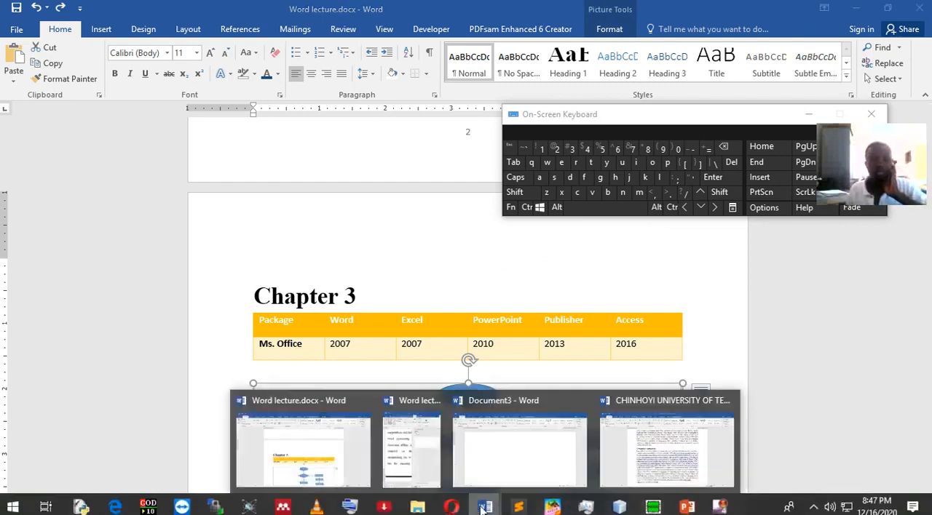
{"action": "left_click", "coordinate": [665, 448]}
{"action": "scroll", "coordinate": [393, 290], "scroll_direction": "down", "scroll_amount": 6}
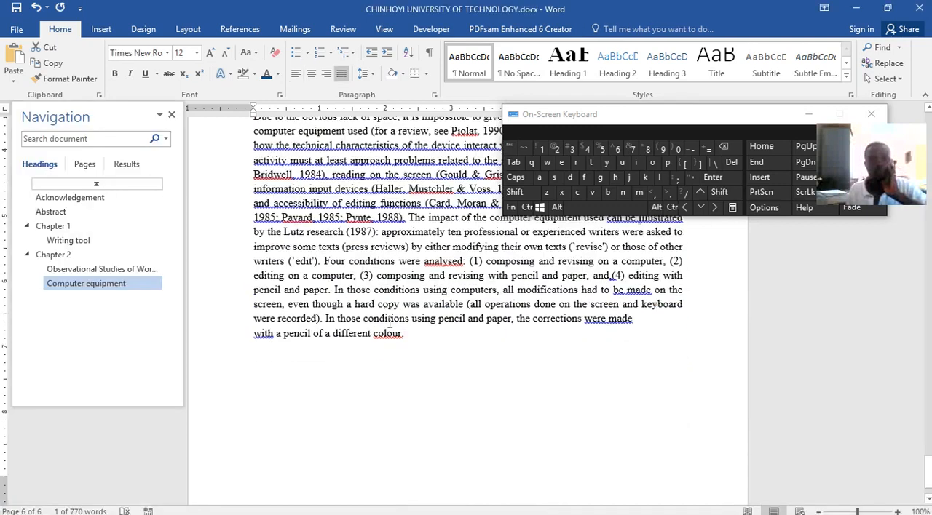
{"action": "left_click", "coordinate": [393, 323]}
{"action": "left_click", "coordinate": [437, 293]}
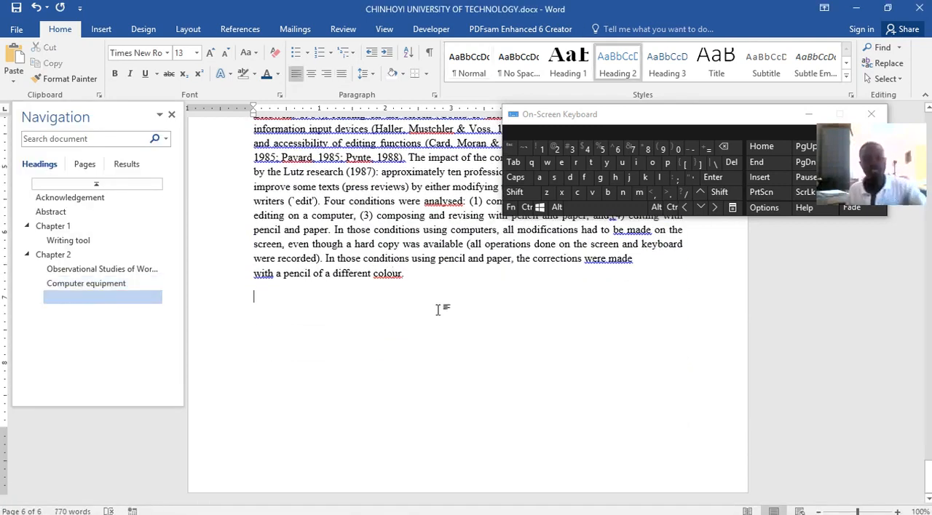
{"action": "key", "text": "Return"}
{"action": "key", "text": "Return"}
{"action": "key", "text": "Return"}
{"action": "key", "text": "Return"}
{"action": "key", "text": "Return"}
{"action": "key", "text": "Return"}
{"action": "key", "text": "Return"}
{"action": "key", "text": "Return"}
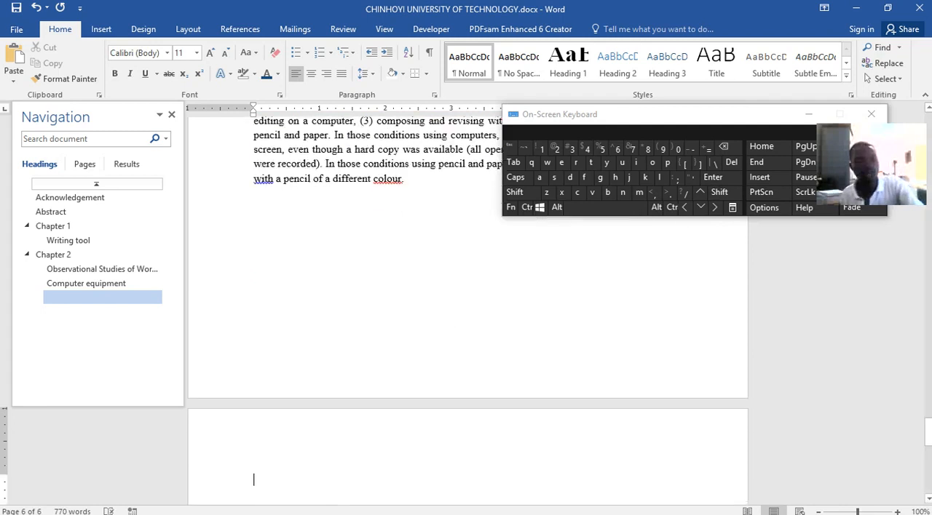
{"action": "key", "text": "BackSpace"}
{"action": "key", "text": "BackSpace"}
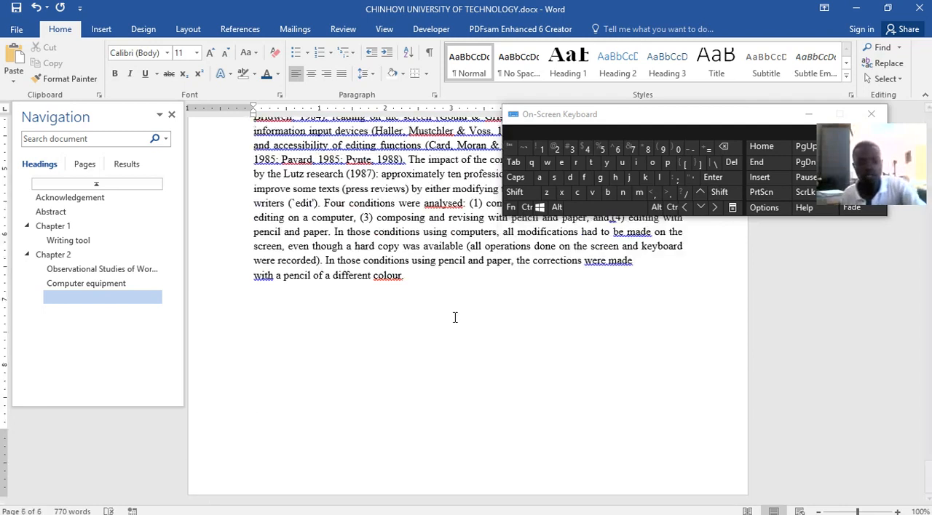
{"action": "key", "text": "ctrl+Return"}
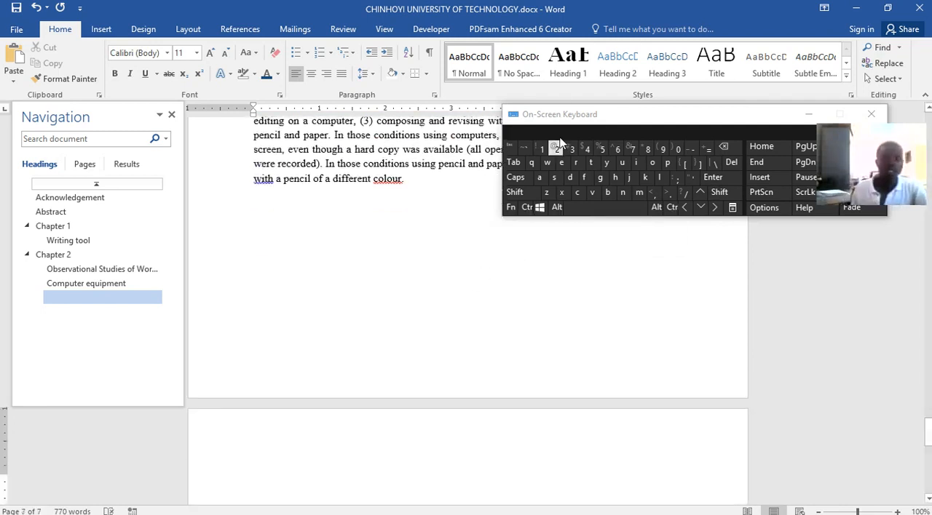
Add the title 'Chapter 3' in the Heading 1 style on the new page.
{"action": "left_click", "coordinate": [568, 62]}
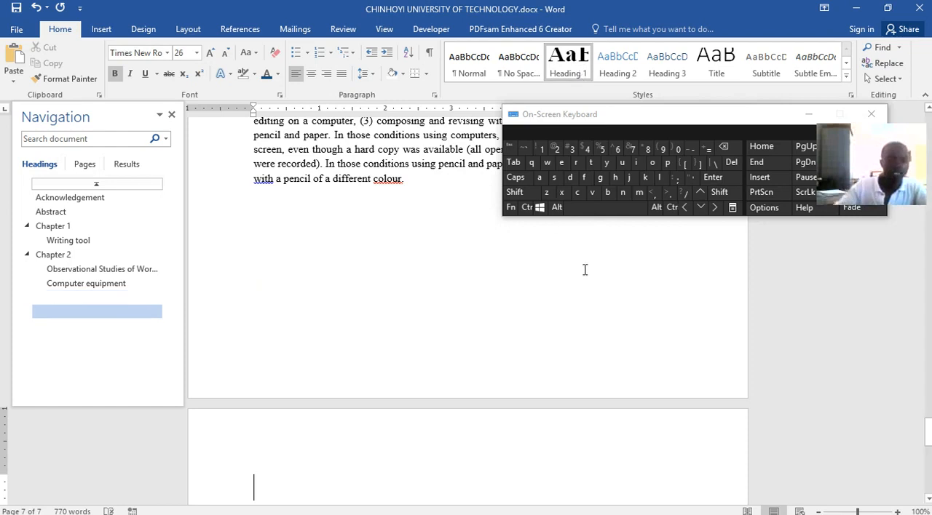
{"action": "key", "text": "shift"}
{"action": "type", "text": "Chapter 3"}
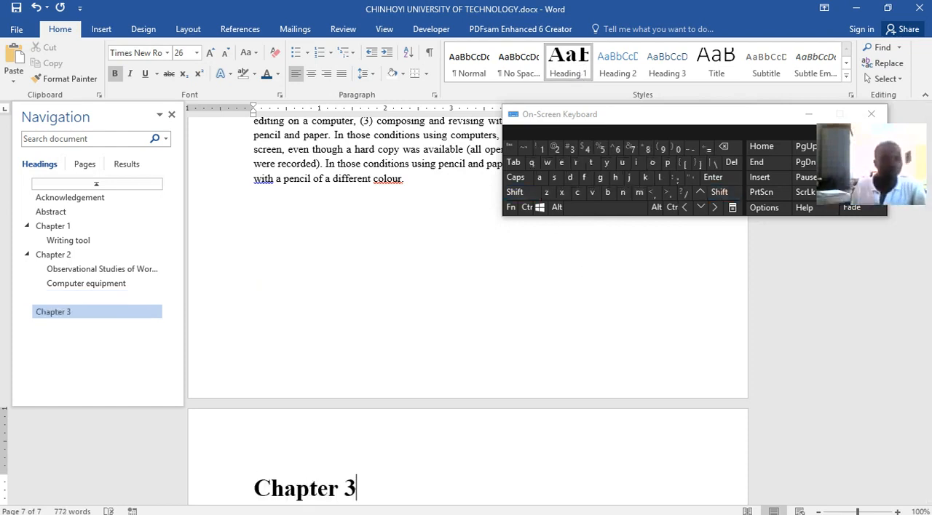
Remove the empty heading line below the end of the 'Computer equipment' text.
{"action": "left_click", "coordinate": [82, 298]}
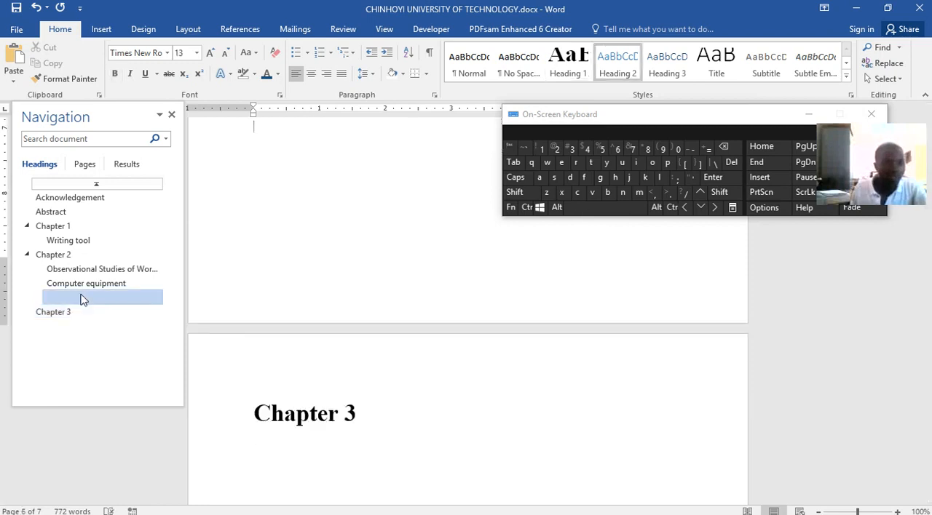
{"action": "scroll", "coordinate": [325, 335], "scroll_direction": "up", "scroll_amount": 2}
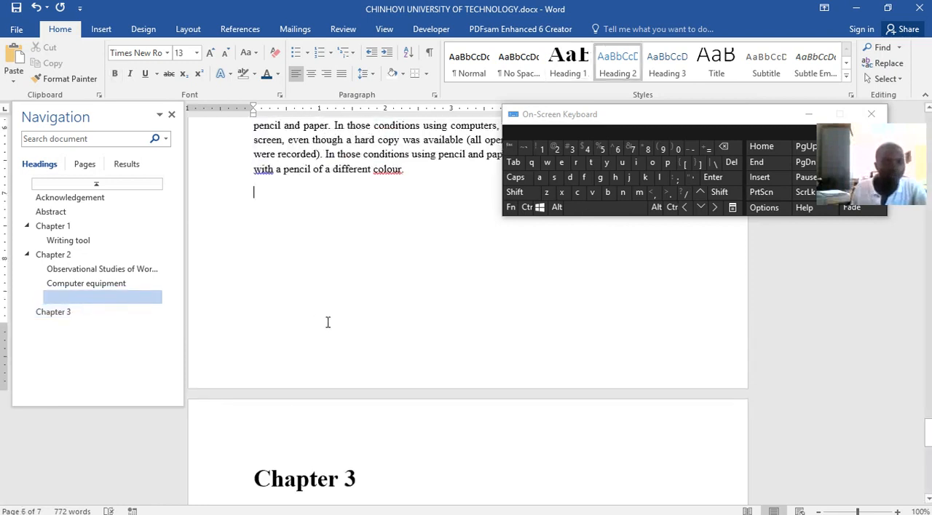
{"action": "key", "text": "BackSpace"}
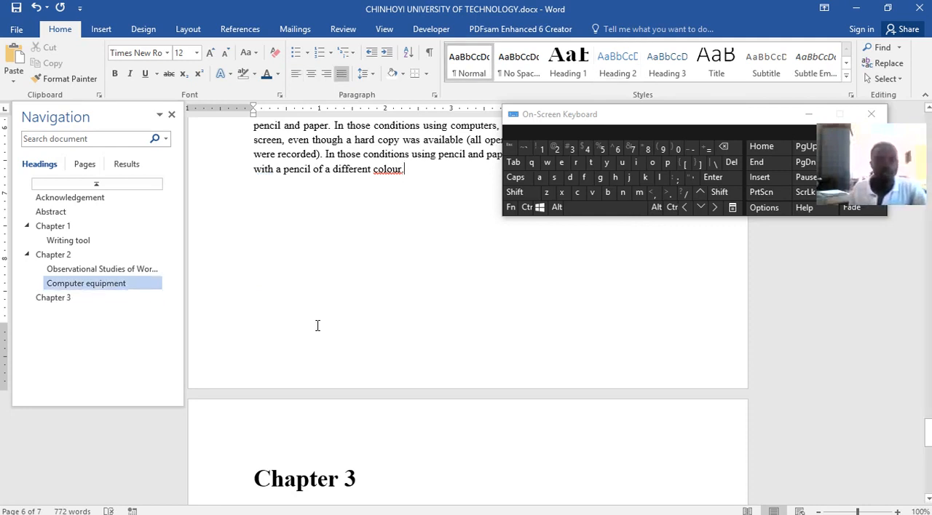
Insert a table with five columns and two rows on a new line under the Chapter 3 heading.
{"action": "left_click", "coordinate": [367, 473]}
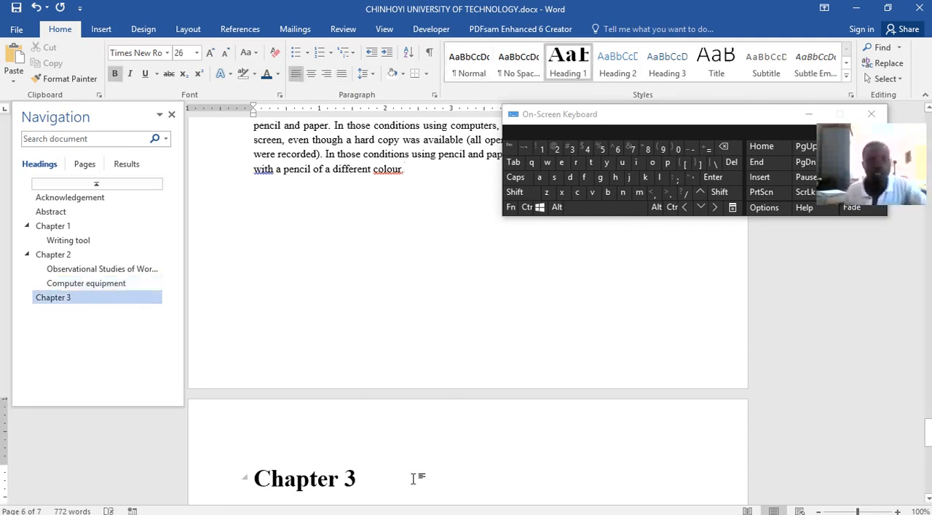
{"action": "key", "text": "Return"}
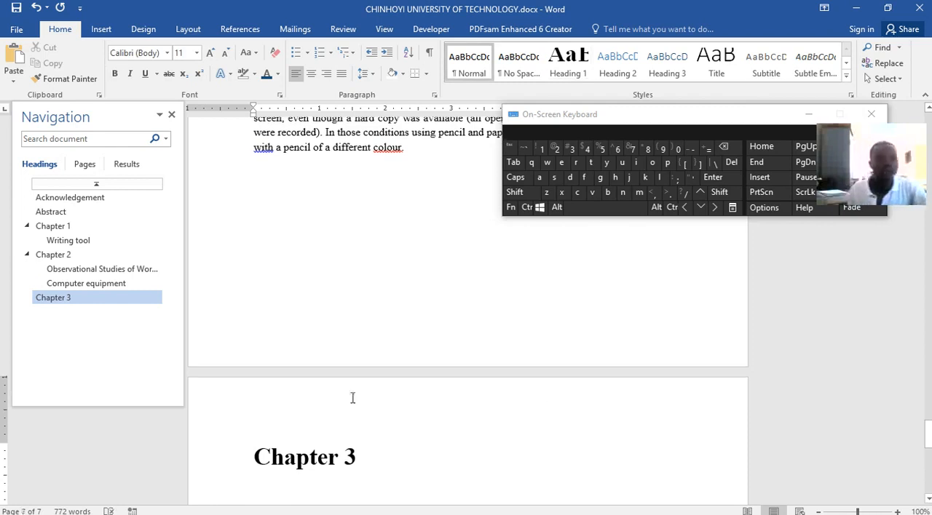
{"action": "left_click", "coordinate": [101, 29]}
{"action": "left_click", "coordinate": [86, 77]}
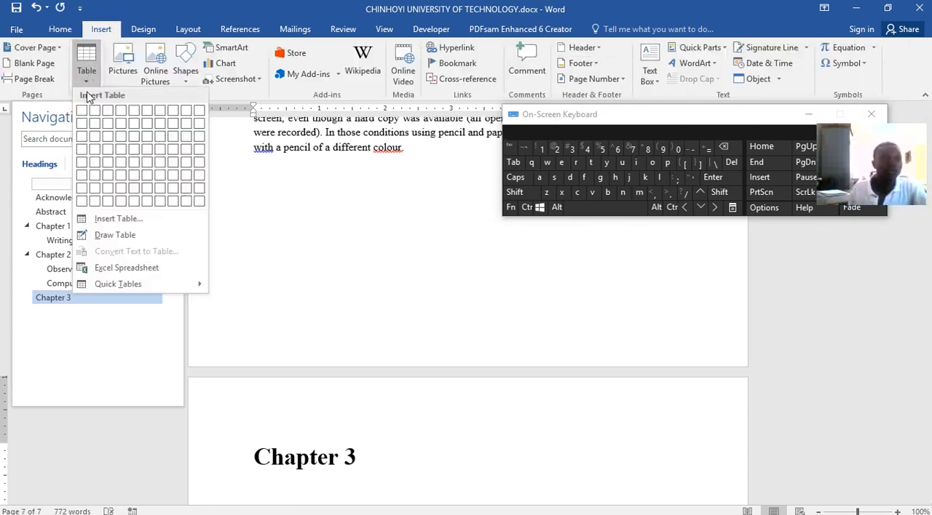
{"action": "left_click", "coordinate": [137, 126]}
{"action": "scroll", "coordinate": [544, 368], "scroll_direction": "down", "scroll_amount": 2}
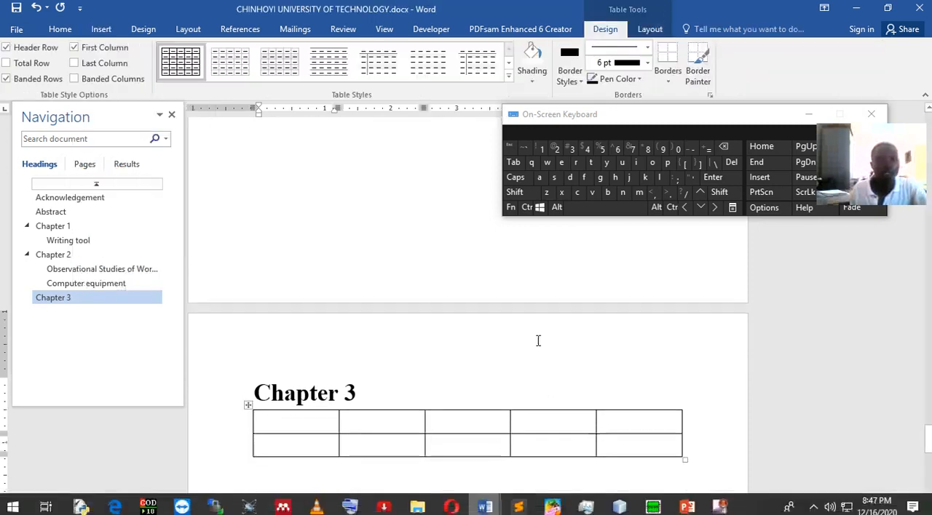
Apply the gold grid table style with a solid header row to the Chapter 3 table.
{"action": "left_click", "coordinate": [507, 76]}
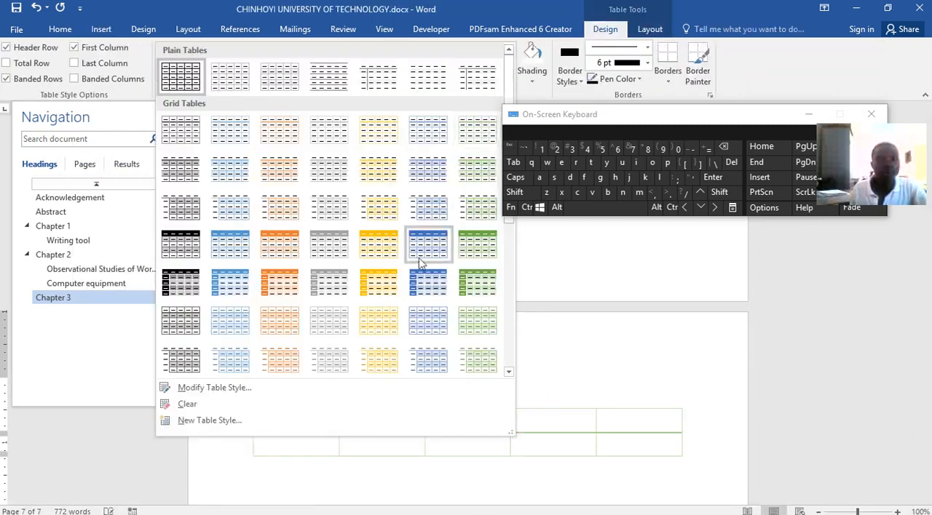
{"action": "left_click", "coordinate": [371, 246]}
{"action": "scroll", "coordinate": [359, 390], "scroll_direction": "down", "scroll_amount": 1}
Fill the first four header cells of the table with Weer, Weerr, Ert and rt.
{"action": "type", "text": "weer"}
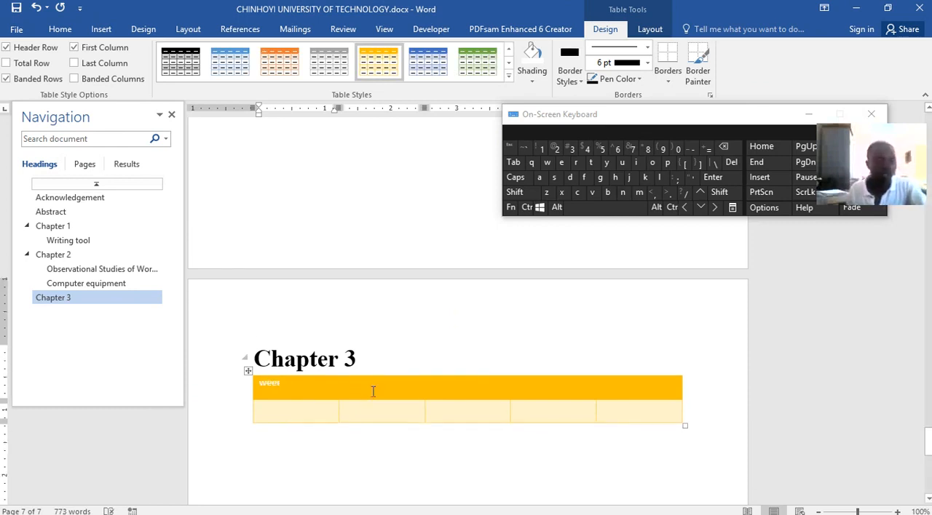
{"action": "key", "text": "Tab"}
{"action": "type", "text": "weerr"}
{"action": "key", "text": "Tab"}
{"action": "type", "text": "ert"}
{"action": "key", "text": "Tab"}
{"action": "type", "text": "rt"}
Fill the table's second row with efrgr, gtgrrg, grgrgg, rrgrg and rgr, and enter rgrg in the last header cell.
{"action": "left_click", "coordinate": [324, 426]}
{"action": "left_click", "coordinate": [323, 415]}
{"action": "type", "text": "efrgr"}
{"action": "key", "text": "Tab"}
{"action": "type", "text": "gtgrrg"}
{"action": "key", "text": "Tab"}
{"action": "type", "text": "grgrgg"}
{"action": "key", "text": "Tab"}
{"action": "type", "text": "rrgrg"}
{"action": "key", "text": "Tab"}
{"action": "type", "text": "rgr"}
{"action": "left_click", "coordinate": [636, 389]}
{"action": "type", "text": "rgrg"}
{"action": "scroll", "coordinate": [478, 428], "scroll_direction": "down", "scroll_amount": 3}
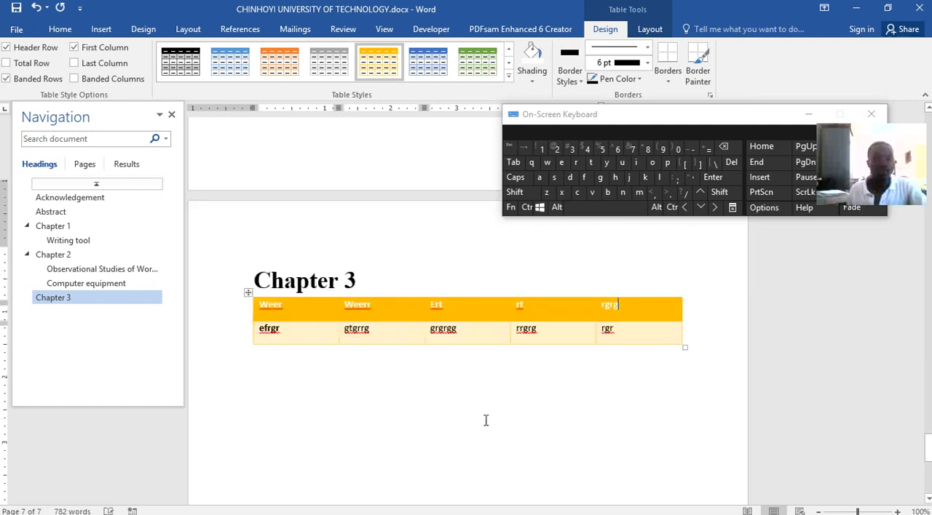
Insert the picture cal.png directly below the Chapter 3 table and save the document.
{"action": "left_click", "coordinate": [681, 363]}
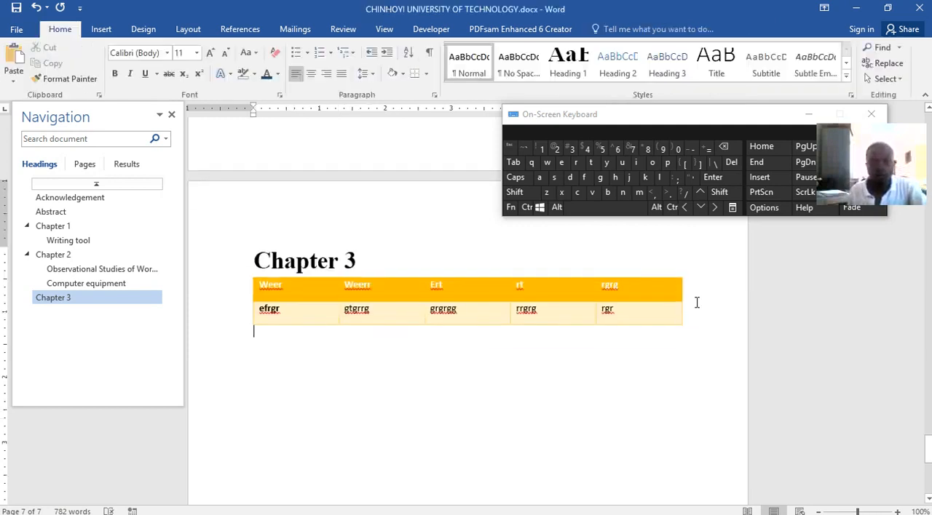
{"action": "left_click", "coordinate": [101, 29]}
{"action": "left_click", "coordinate": [119, 63]}
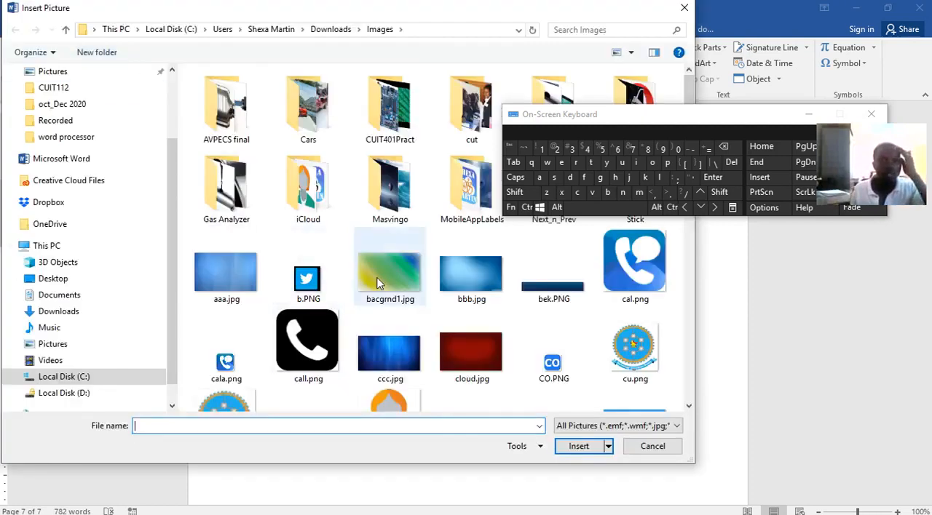
{"action": "left_click", "coordinate": [636, 355]}
{"action": "left_click", "coordinate": [632, 268]}
{"action": "left_click", "coordinate": [581, 448]}
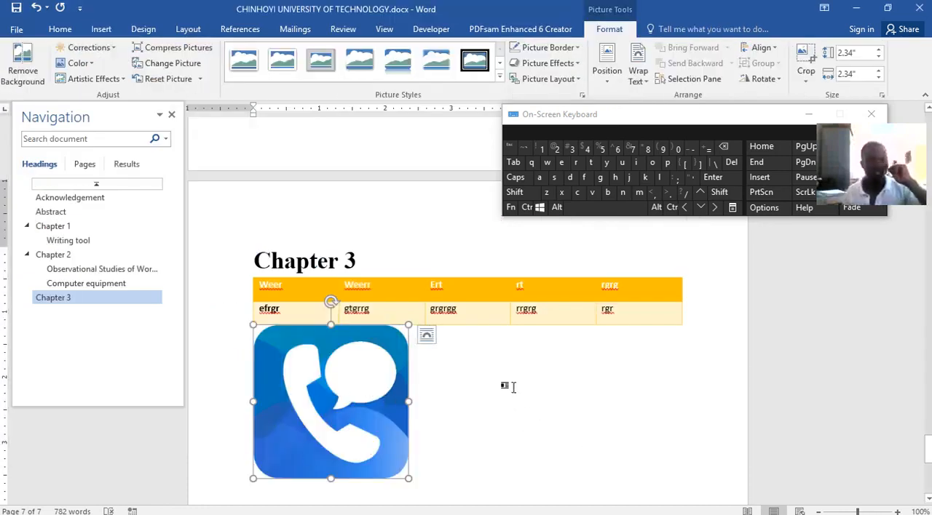
{"action": "scroll", "coordinate": [518, 394], "scroll_direction": "up", "scroll_amount": 2}
{"action": "left_click", "coordinate": [16, 8]}
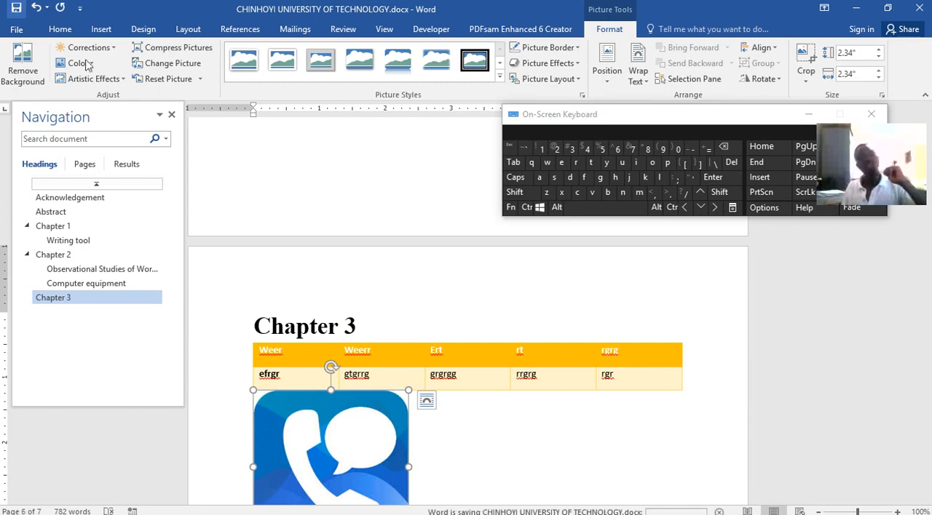
Minimise the on-screen keyboard, add Plain Number 2 page numbers at the bottom of the pages, and return to the body text.
{"action": "scroll", "coordinate": [528, 436], "scroll_direction": "up", "scroll_amount": 7}
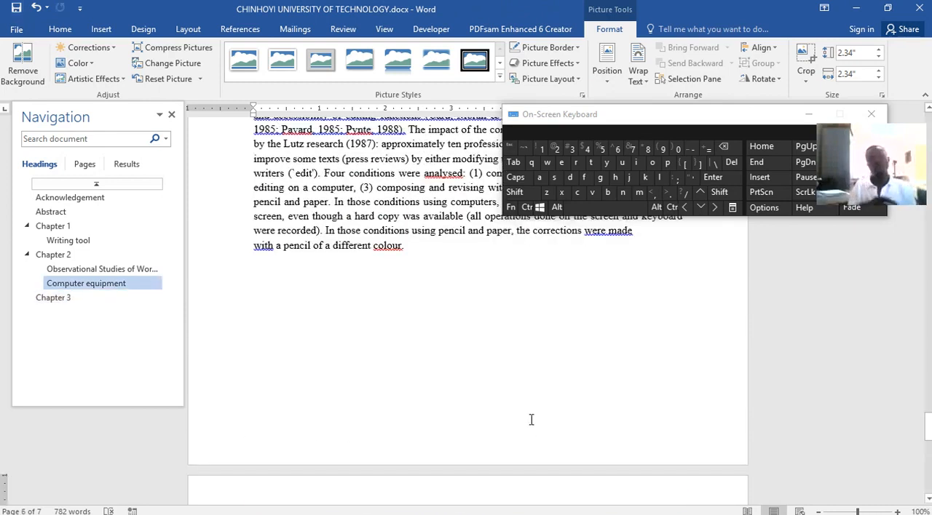
{"action": "scroll", "coordinate": [531, 419], "scroll_direction": "up", "scroll_amount": 14}
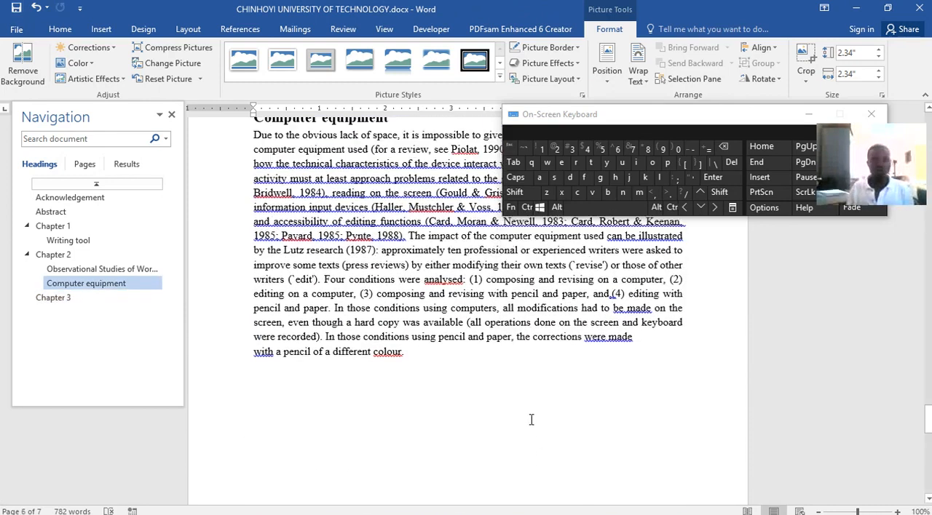
{"action": "left_click", "coordinate": [109, 29]}
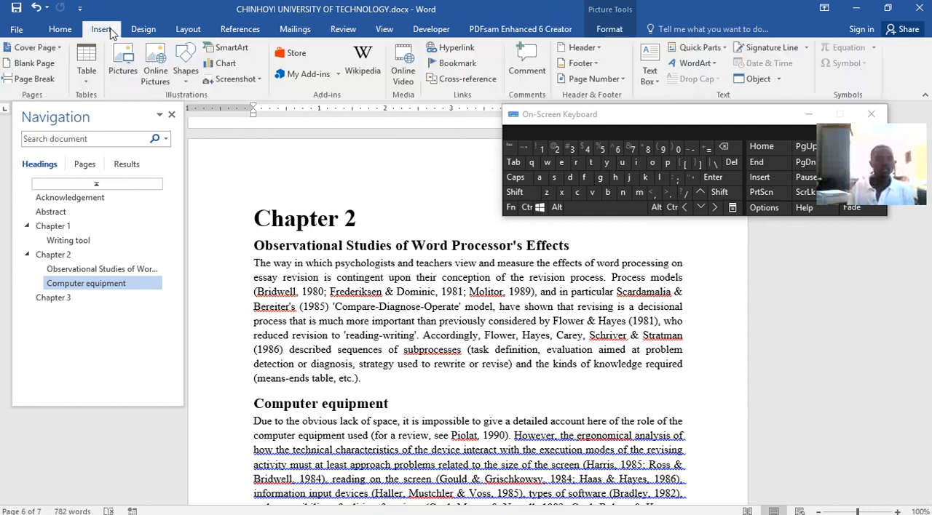
{"action": "left_click", "coordinate": [810, 116]}
{"action": "left_click", "coordinate": [810, 116]}
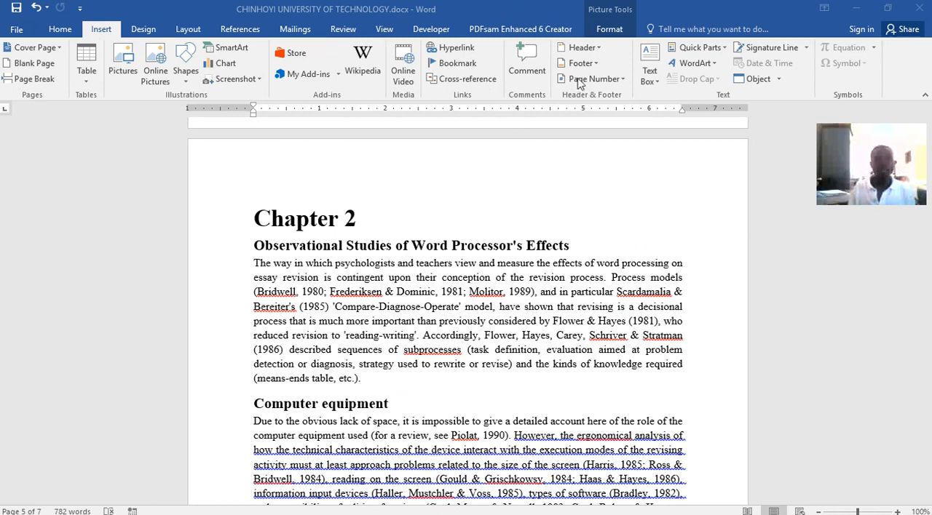
{"action": "left_click", "coordinate": [611, 81]}
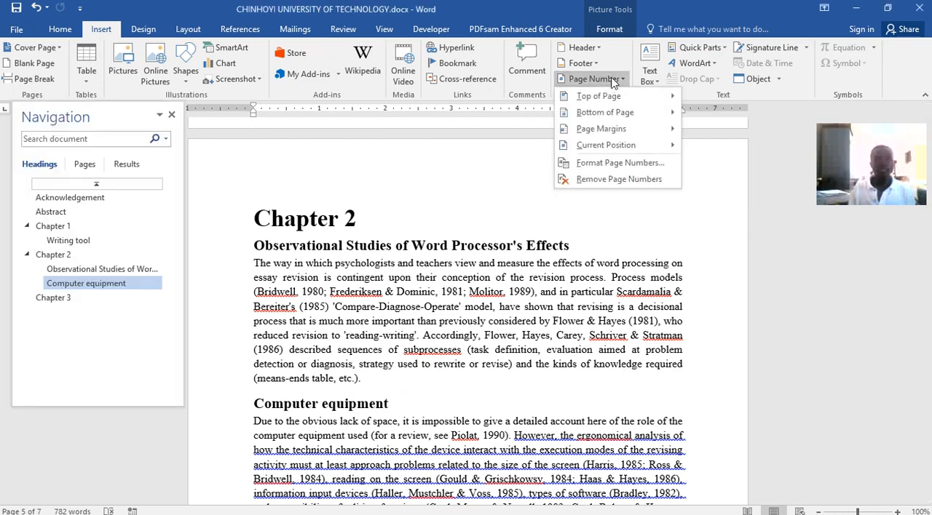
{"action": "mouse_move", "coordinate": [597, 113]}
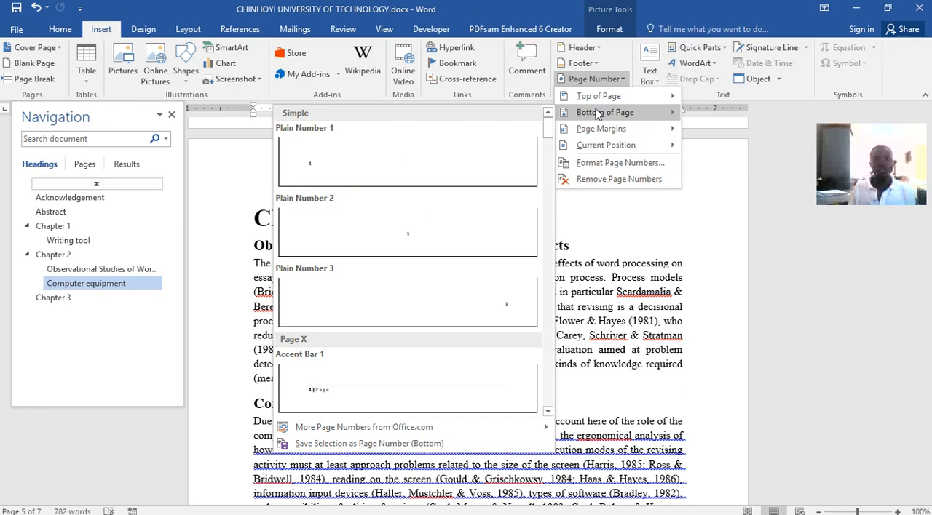
{"action": "left_click", "coordinate": [413, 236]}
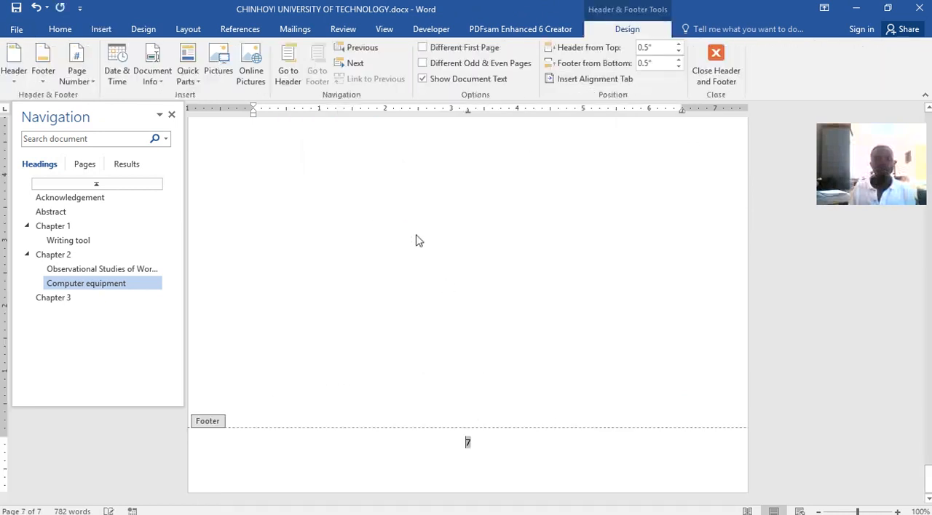
{"action": "left_click", "coordinate": [456, 451]}
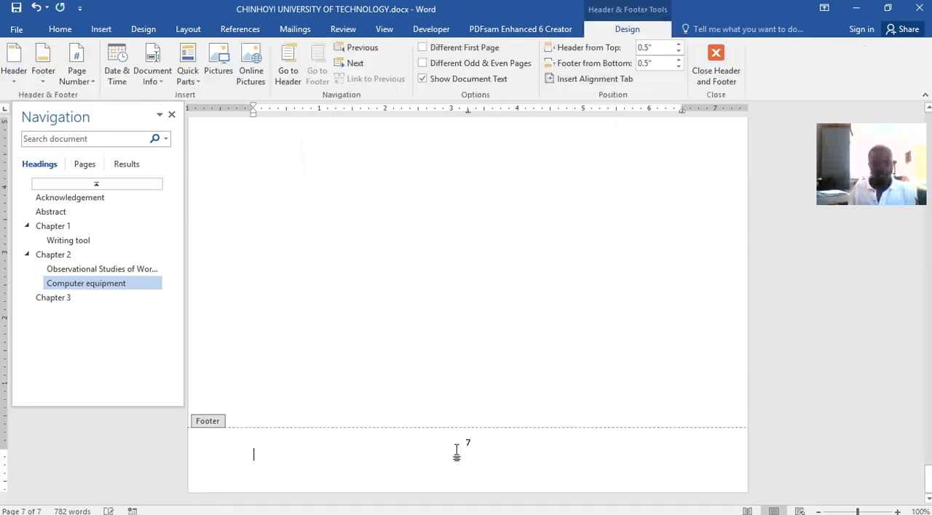
{"action": "scroll", "coordinate": [484, 345], "scroll_direction": "up", "scroll_amount": 2}
{"action": "double_click", "coordinate": [483, 342]}
{"action": "scroll", "coordinate": [528, 393], "scroll_direction": "up", "scroll_amount": 10}
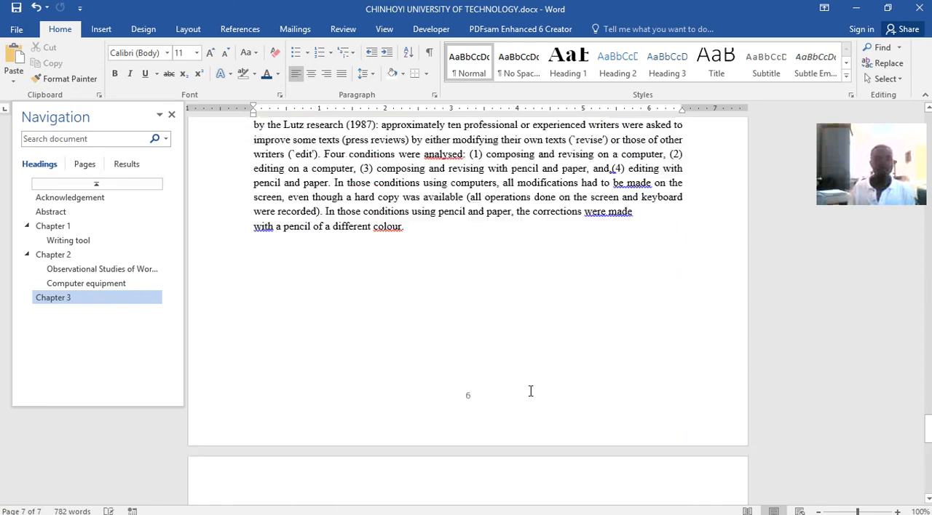
{"action": "scroll", "coordinate": [529, 391], "scroll_direction": "up", "scroll_amount": 20}
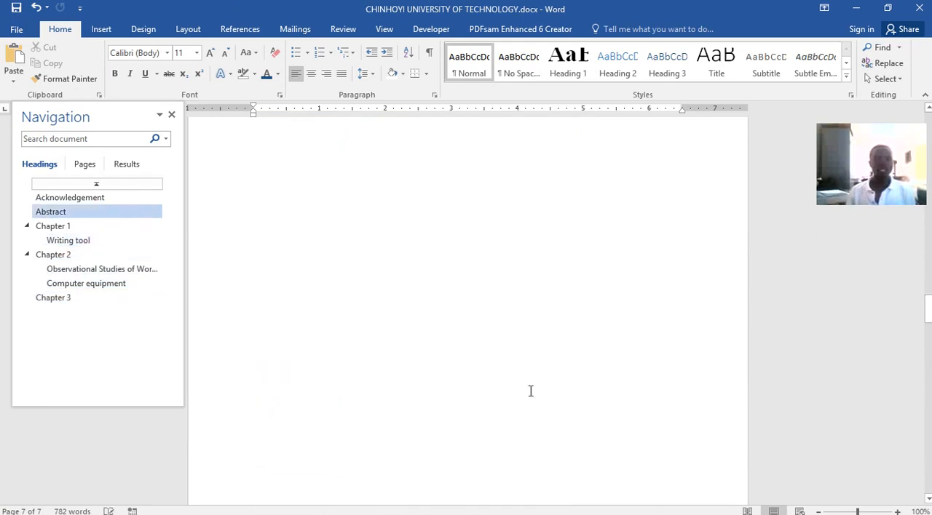
{"action": "scroll", "coordinate": [530, 390], "scroll_direction": "up", "scroll_amount": 20}
Switch to Word lecture.docx and examine the page numbering of its front matter and chapters, up to its contents page.
{"action": "left_click", "coordinate": [483, 505]}
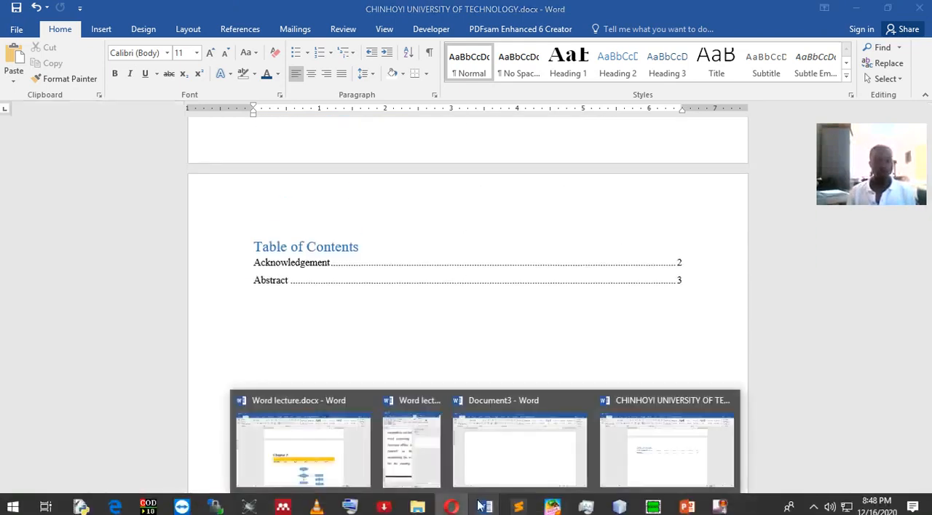
{"action": "left_click", "coordinate": [351, 452]}
{"action": "scroll", "coordinate": [480, 360], "scroll_direction": "up", "scroll_amount": 5}
{"action": "scroll", "coordinate": [493, 349], "scroll_direction": "up", "scroll_amount": 15}
{"action": "scroll", "coordinate": [493, 349], "scroll_direction": "up", "scroll_amount": 15}
{"action": "scroll", "coordinate": [486, 349], "scroll_direction": "down", "scroll_amount": 18}
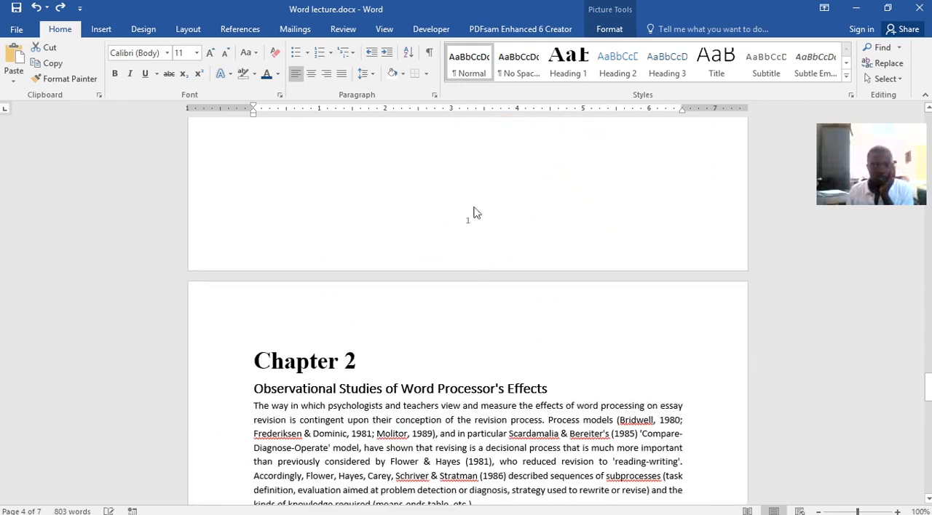
{"action": "scroll", "coordinate": [476, 224], "scroll_direction": "up", "scroll_amount": 18}
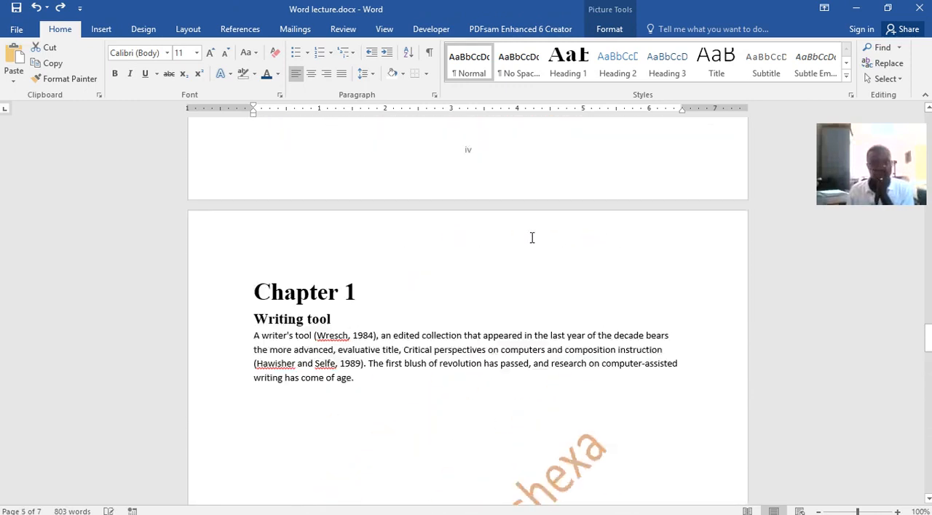
{"action": "scroll", "coordinate": [495, 306], "scroll_direction": "up", "scroll_amount": 1}
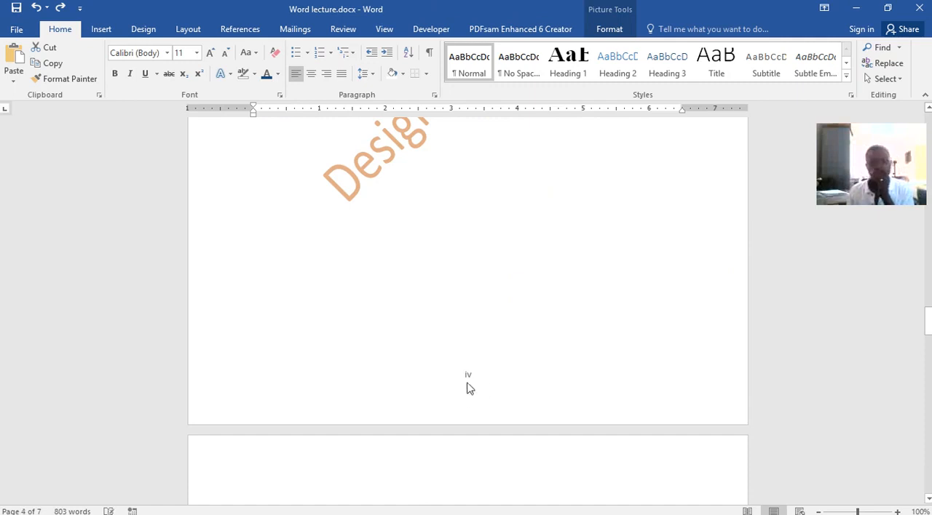
{"action": "scroll", "coordinate": [480, 342], "scroll_direction": "up", "scroll_amount": 20}
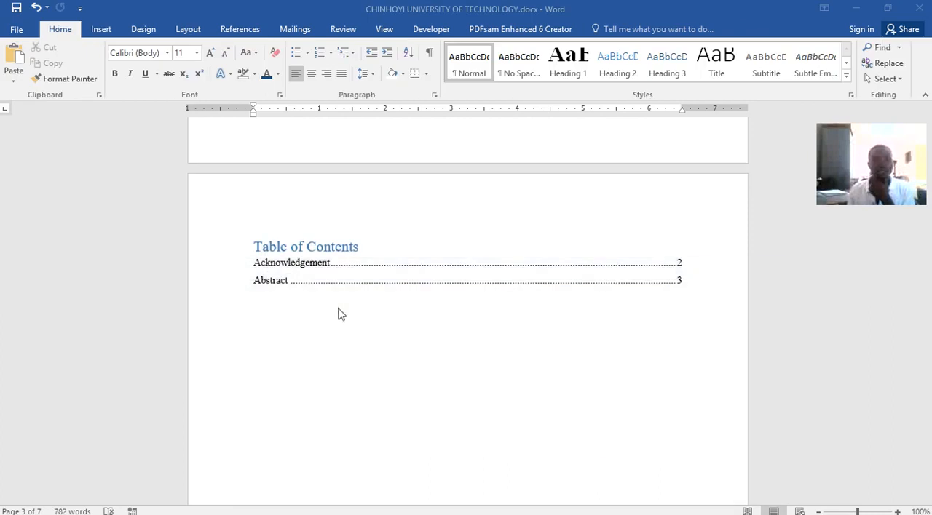
Return to CHINHOYI UNIVERSITY OF TECHNOLOGY.docx and update the entire table of contents.
{"action": "left_click", "coordinate": [338, 277]}
{"action": "left_click", "coordinate": [338, 277]}
{"action": "left_click", "coordinate": [334, 231]}
{"action": "left_click", "coordinate": [393, 264]}
{"action": "left_click", "coordinate": [472, 284]}
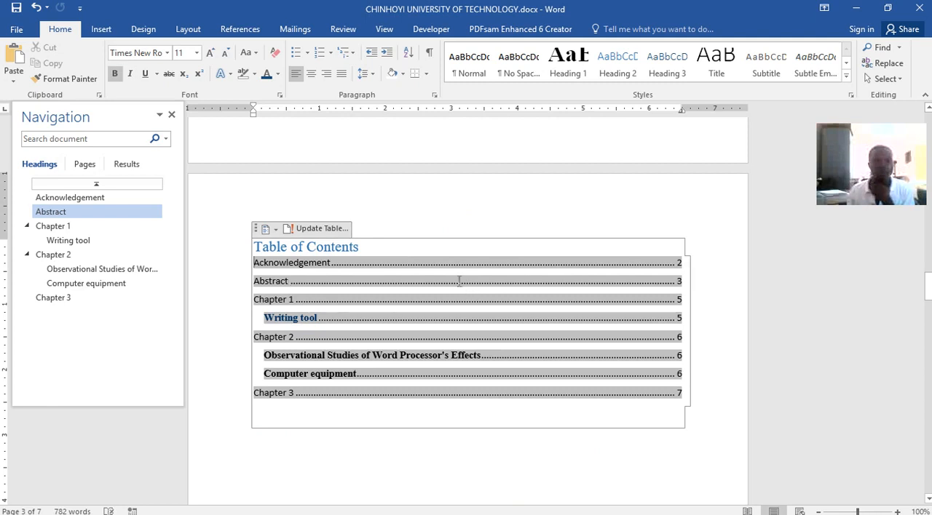
{"action": "left_click", "coordinate": [448, 248]}
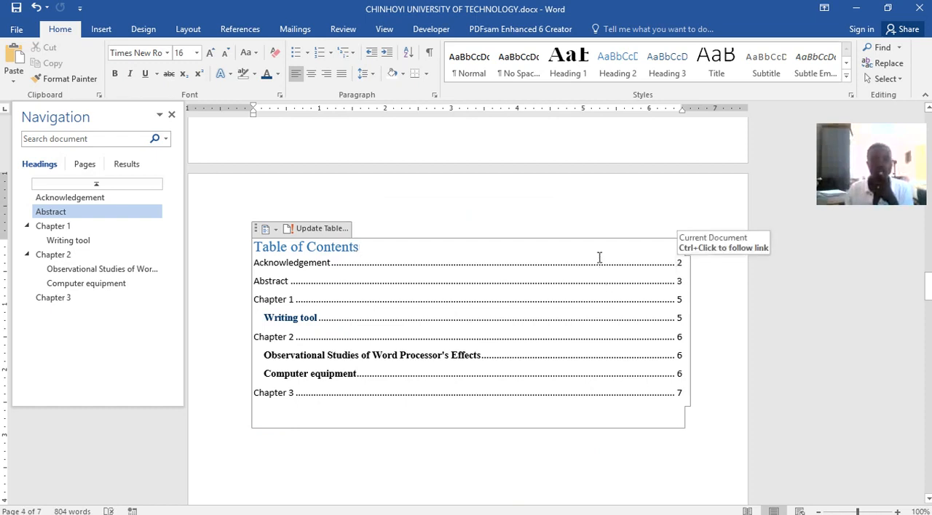
Place the insertion point in the empty space below the table of contents.
{"action": "scroll", "coordinate": [585, 203], "scroll_direction": "up", "scroll_amount": 2}
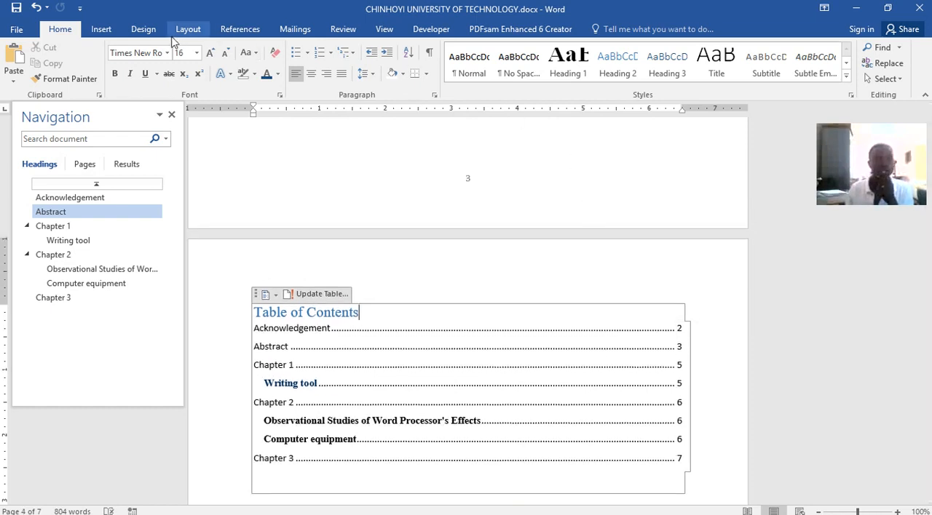
{"action": "scroll", "coordinate": [463, 189], "scroll_direction": "up", "scroll_amount": 1}
{"action": "scroll", "coordinate": [461, 187], "scroll_direction": "down", "scroll_amount": 5}
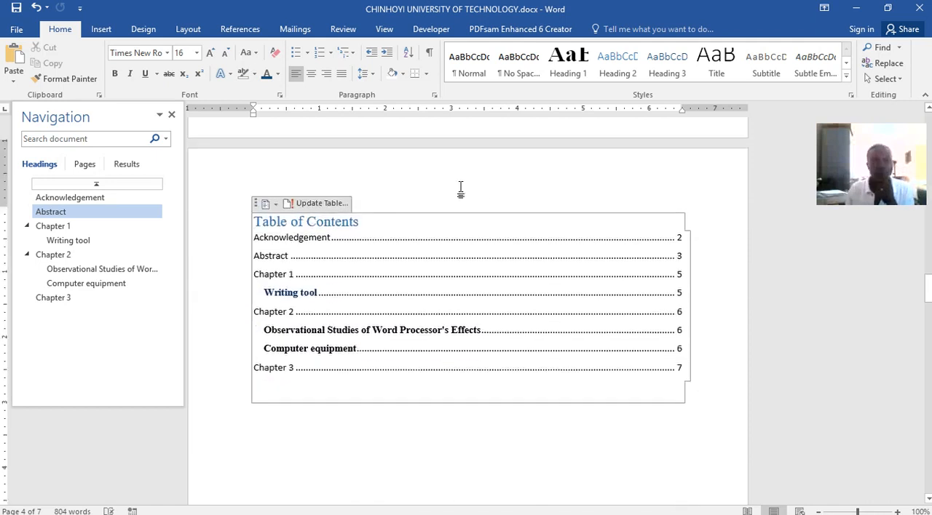
{"action": "left_click", "coordinate": [507, 395]}
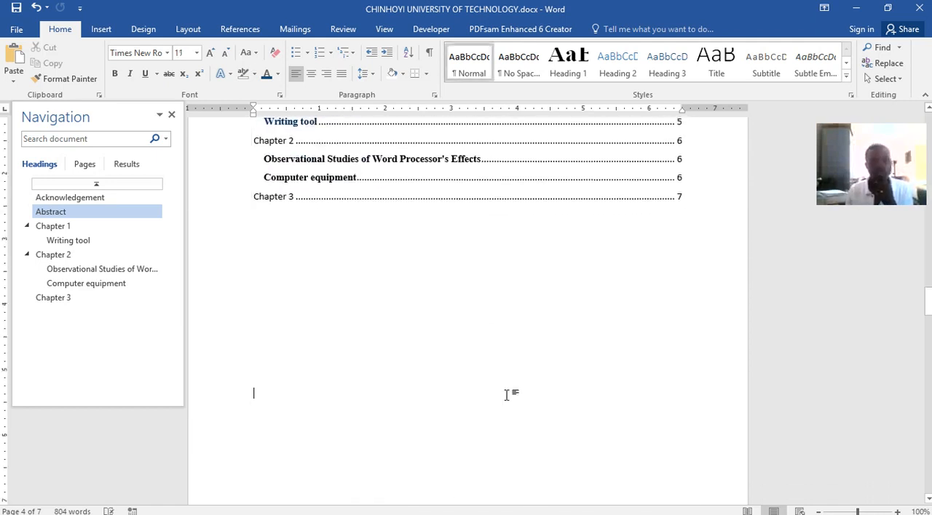
{"action": "scroll", "coordinate": [547, 435], "scroll_direction": "down", "scroll_amount": 5}
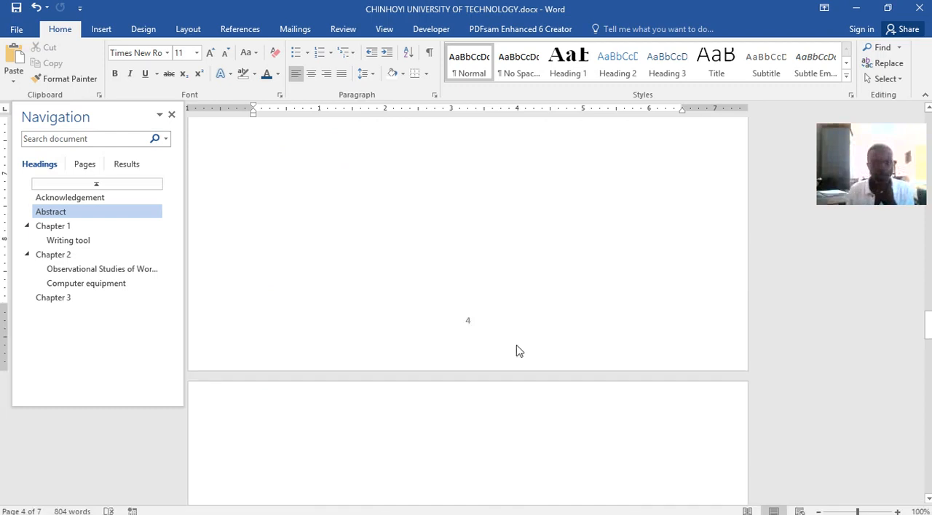
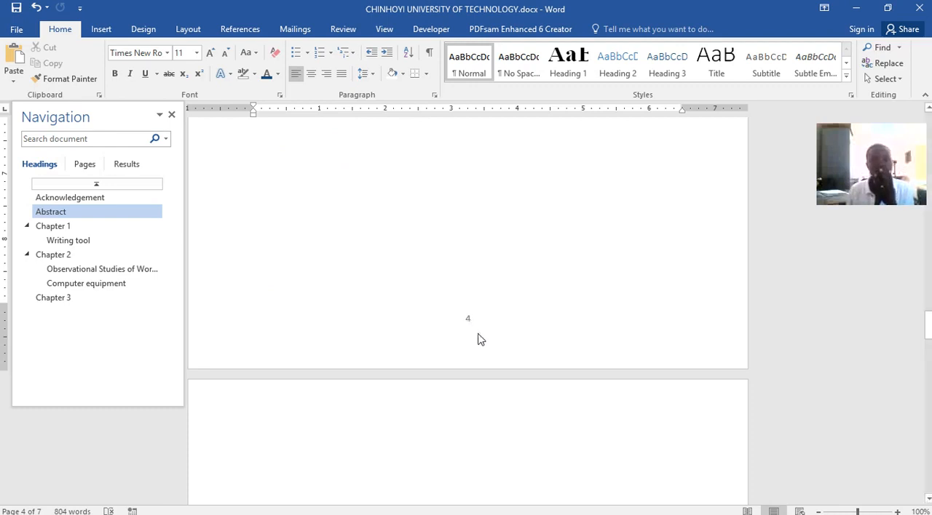
Delete the empty lines between the table of contents and Chapter 1, and insert a Next Page section break there.
{"action": "scroll", "coordinate": [502, 412], "scroll_direction": "down", "scroll_amount": 2}
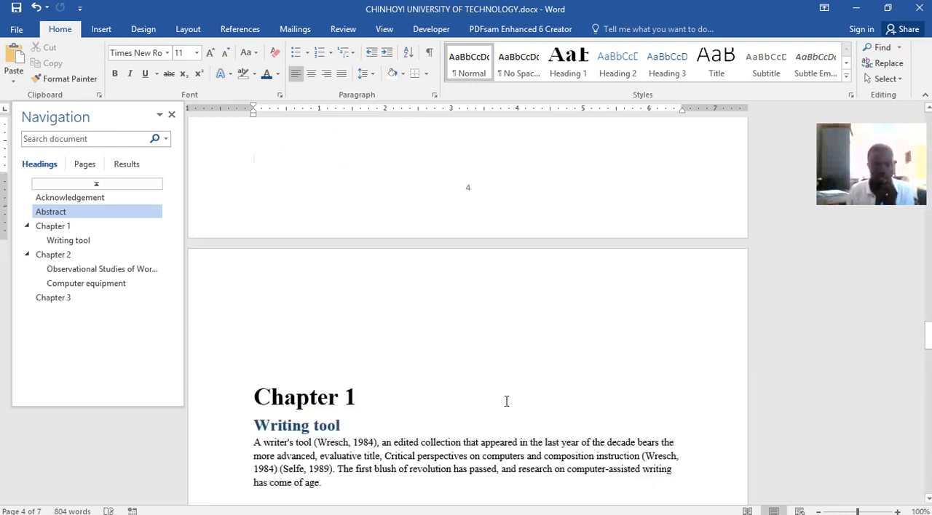
{"action": "key", "text": "BackSpace"}
{"action": "key", "text": "BackSpace"}
{"action": "key", "text": "BackSpace"}
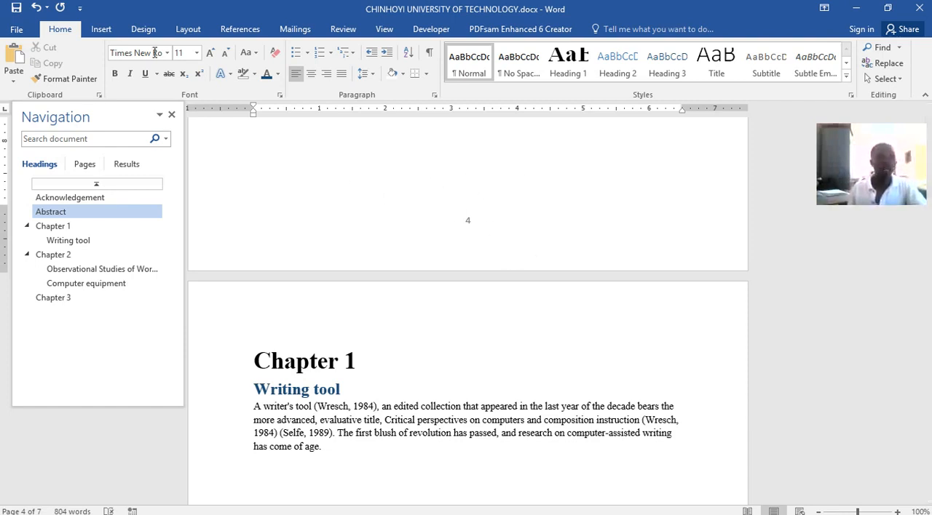
{"action": "left_click", "coordinate": [187, 30]}
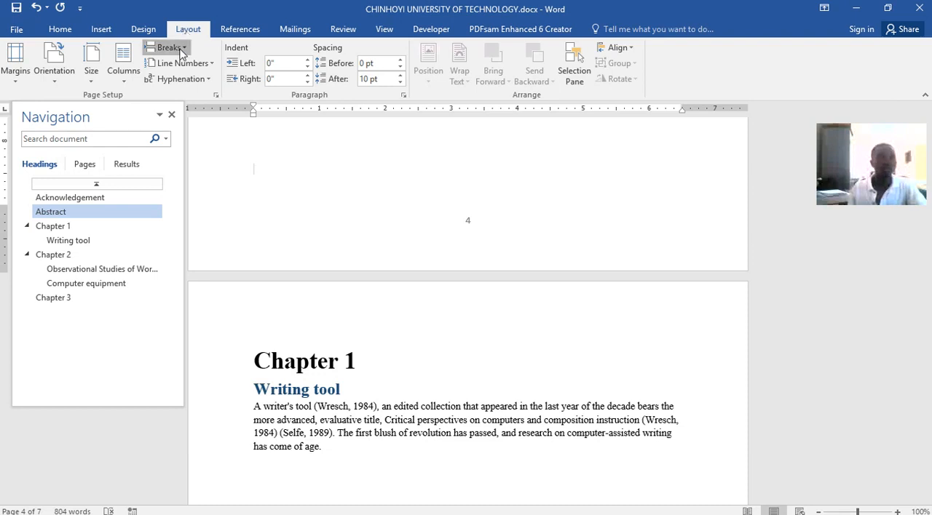
{"action": "left_click", "coordinate": [167, 47]}
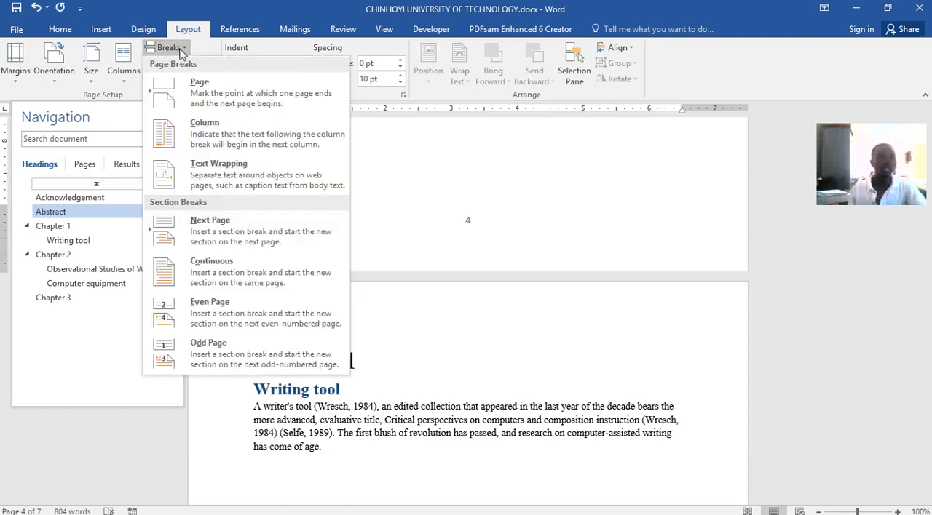
{"action": "left_click", "coordinate": [235, 231]}
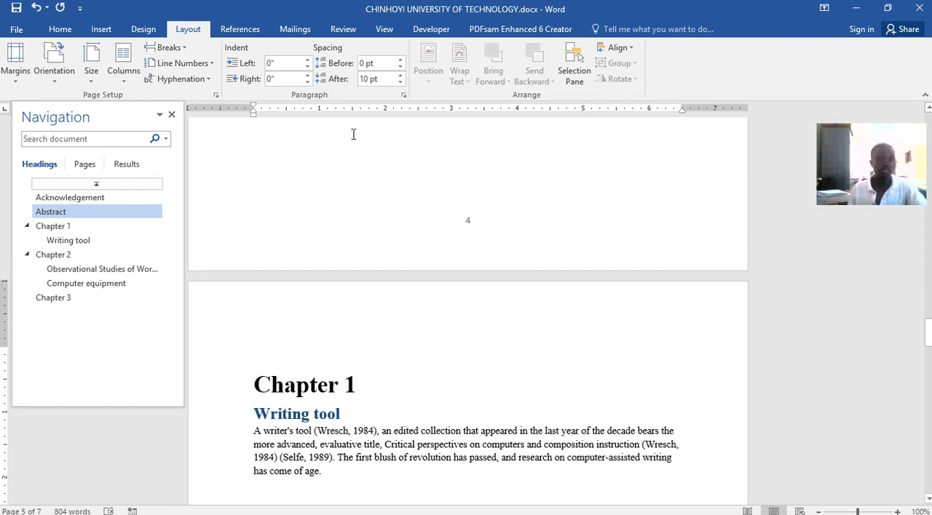
Format the page numbers of the section beginning with Chapter 1 to start at 1.
{"action": "left_click", "coordinate": [104, 31]}
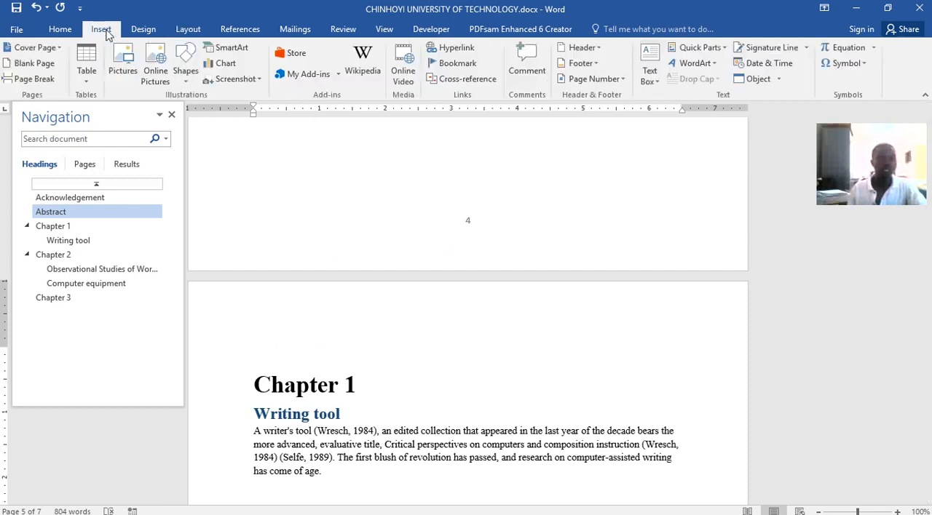
{"action": "left_click", "coordinate": [602, 80]}
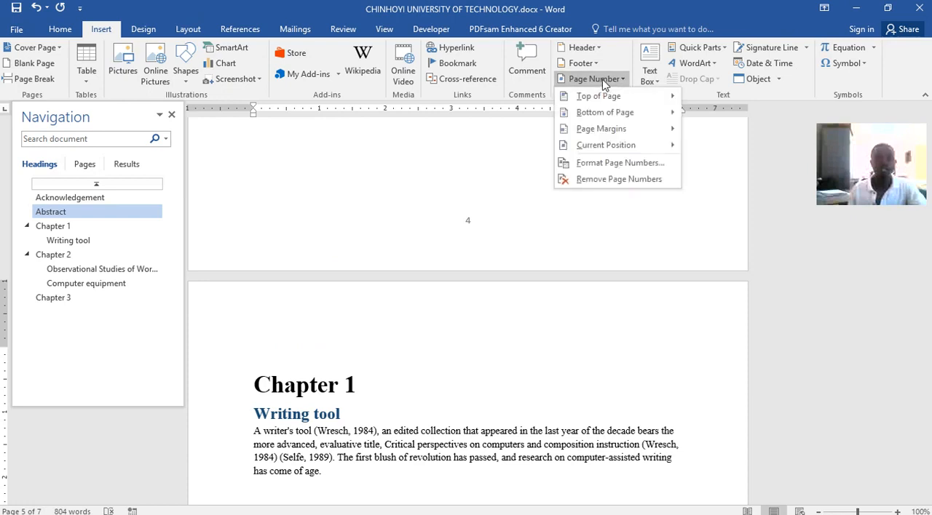
{"action": "left_click", "coordinate": [602, 163]}
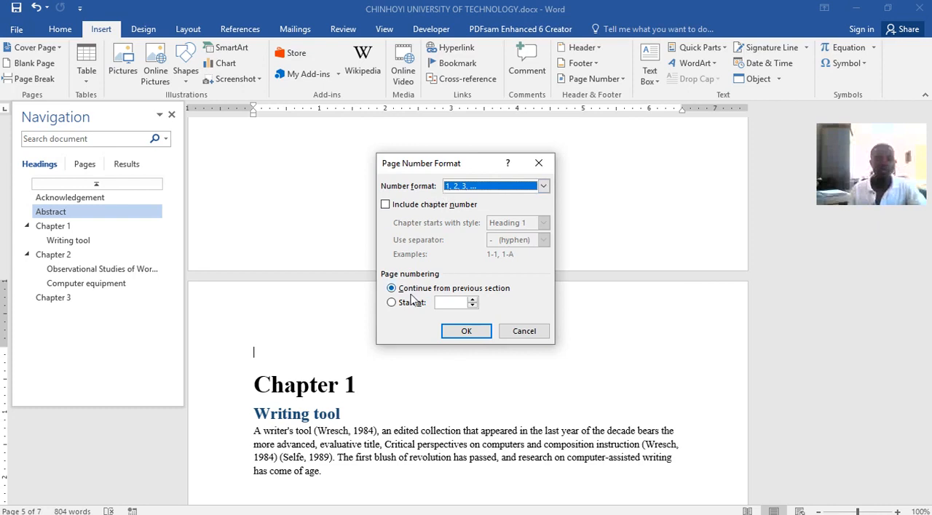
{"action": "left_click", "coordinate": [392, 303]}
{"action": "left_click", "coordinate": [475, 331]}
Examine the footer page numbers of Chapters 1 to 3 and of the front matter pages.
{"action": "scroll", "coordinate": [491, 301], "scroll_direction": "down", "scroll_amount": 10}
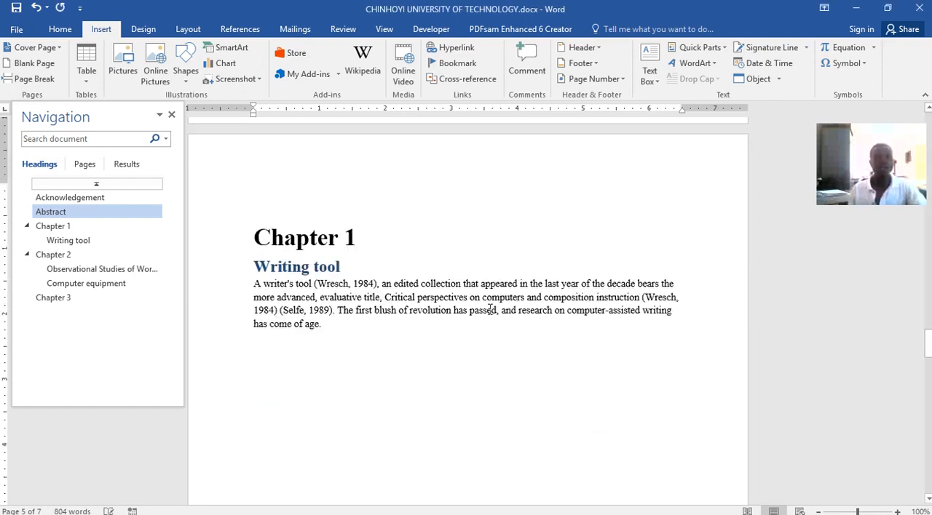
{"action": "scroll", "coordinate": [481, 324], "scroll_direction": "down", "scroll_amount": 1}
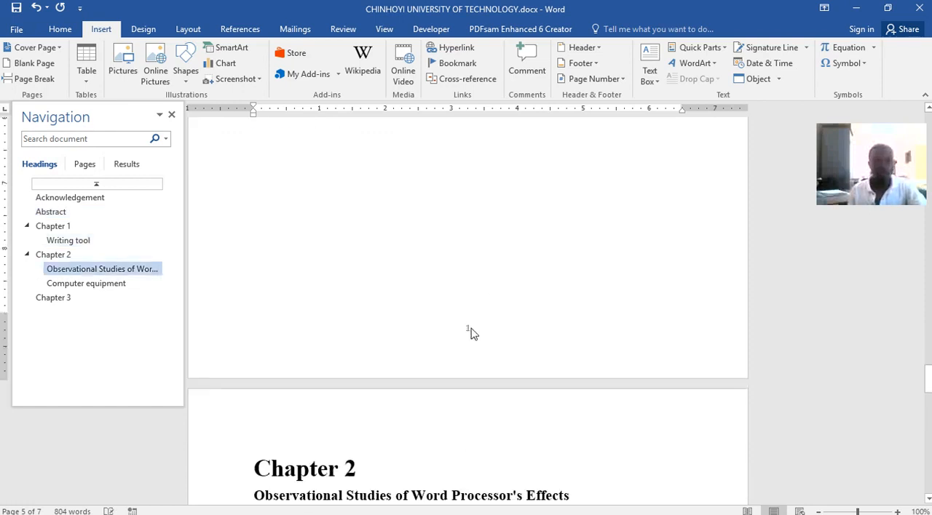
{"action": "scroll", "coordinate": [500, 320], "scroll_direction": "down", "scroll_amount": 15}
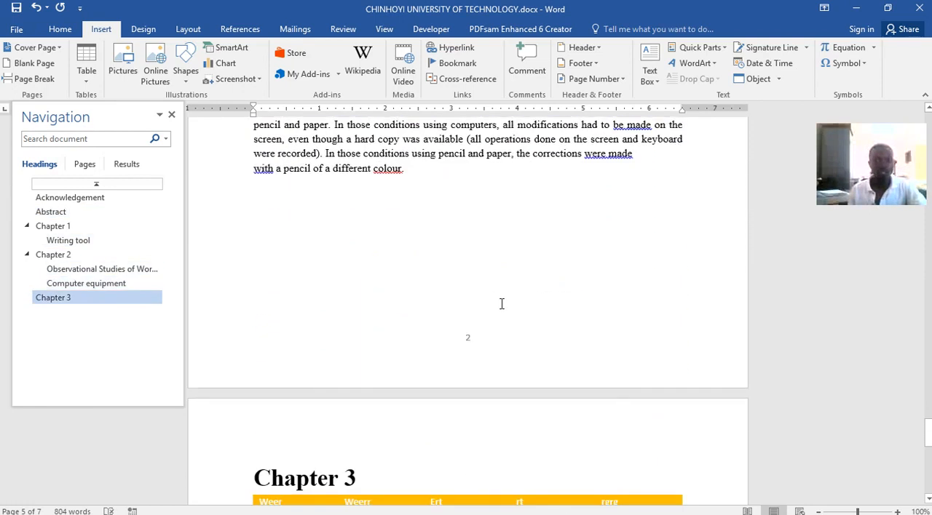
{"action": "scroll", "coordinate": [473, 338], "scroll_direction": "down", "scroll_amount": 18}
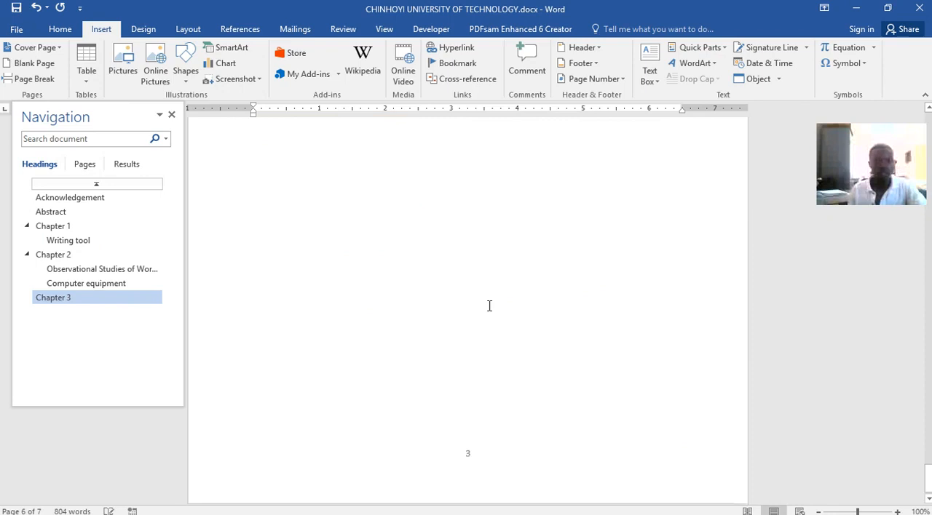
{"action": "scroll", "coordinate": [483, 356], "scroll_direction": "up", "scroll_amount": 20}
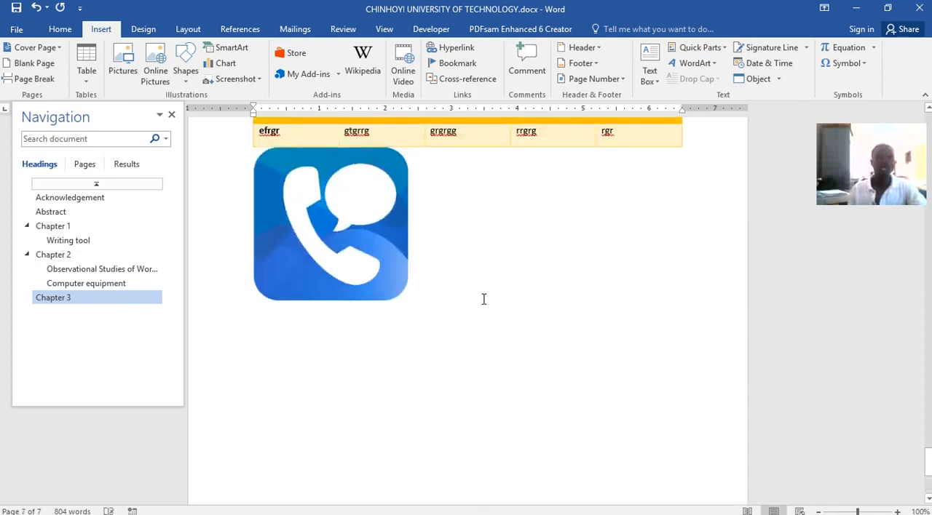
{"action": "scroll", "coordinate": [483, 299], "scroll_direction": "up", "scroll_amount": 20}
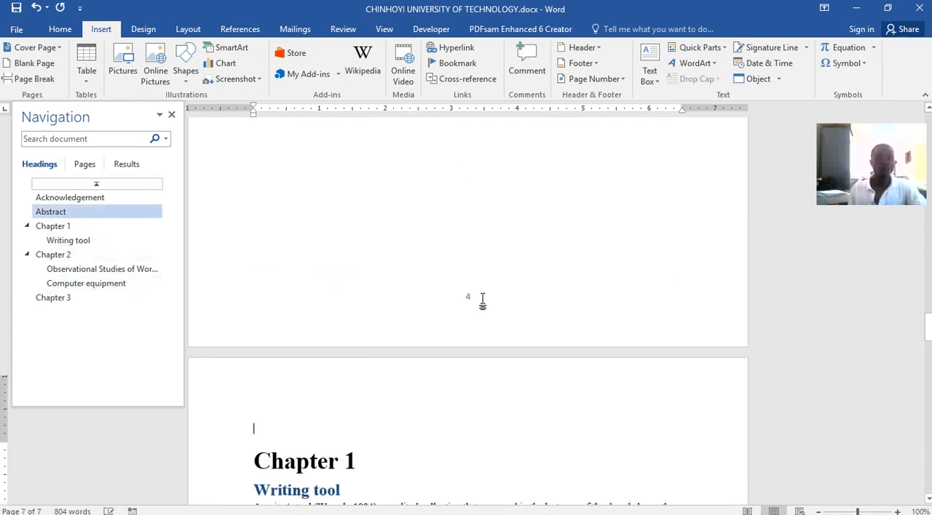
{"action": "scroll", "coordinate": [482, 298], "scroll_direction": "down", "scroll_amount": 5}
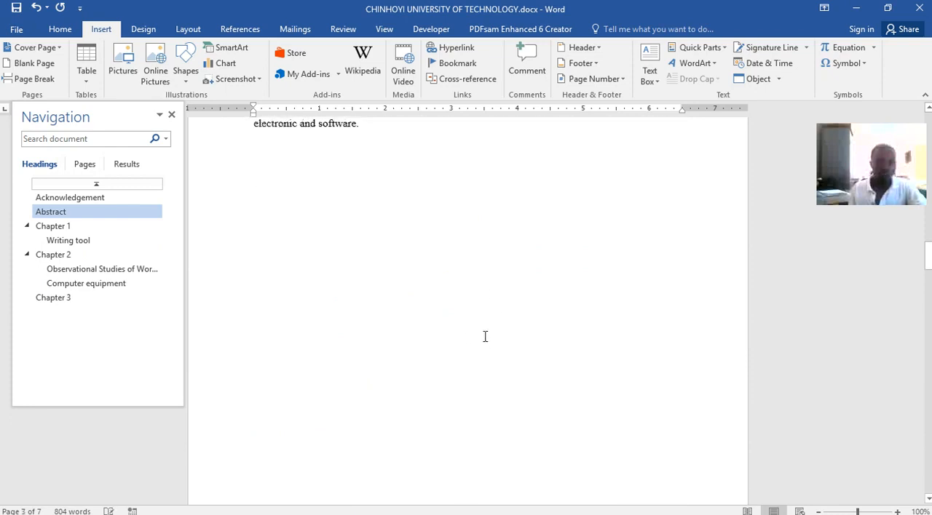
{"action": "scroll", "coordinate": [464, 333], "scroll_direction": "up", "scroll_amount": 10}
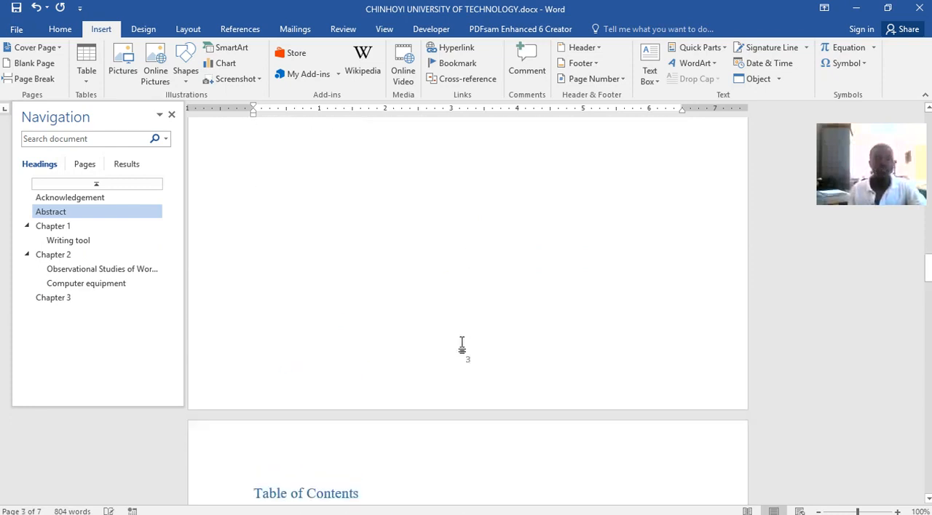
{"action": "scroll", "coordinate": [464, 330], "scroll_direction": "up", "scroll_amount": 4}
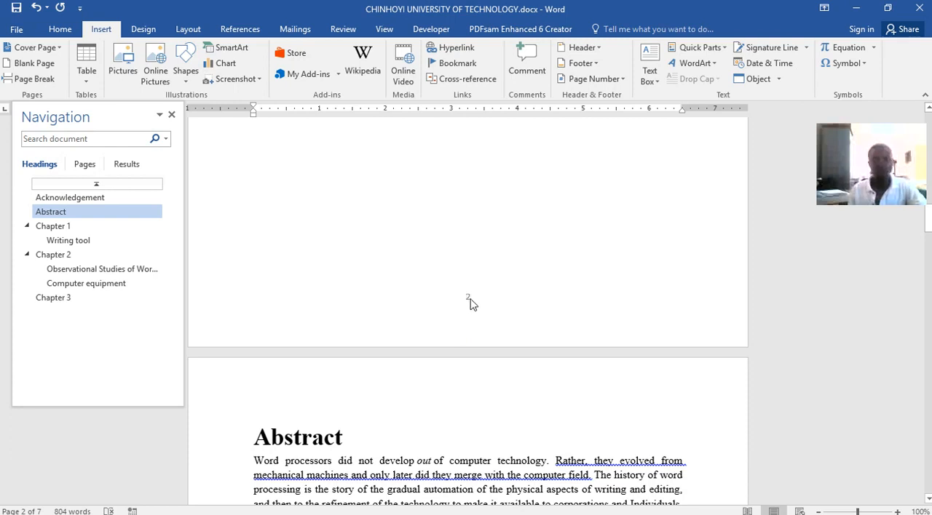
Format the front matter section's page numbers as i, ii, iii, starting at i, and return to the body text.
{"action": "double_click", "coordinate": [470, 300]}
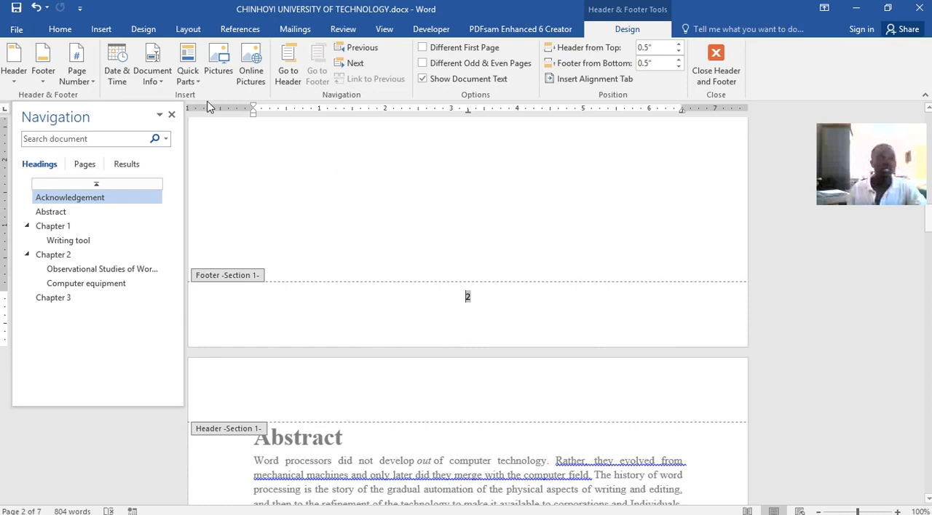
{"action": "left_click", "coordinate": [92, 82]}
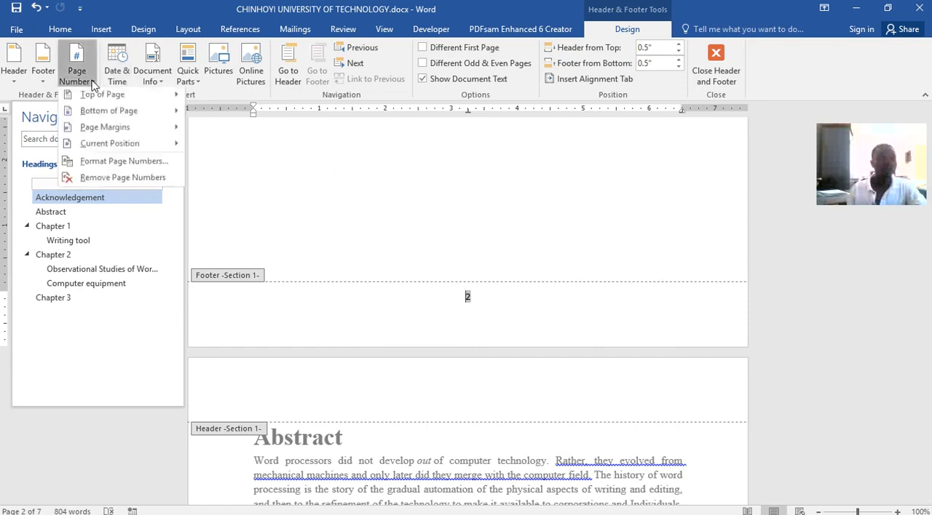
{"action": "left_click", "coordinate": [106, 164]}
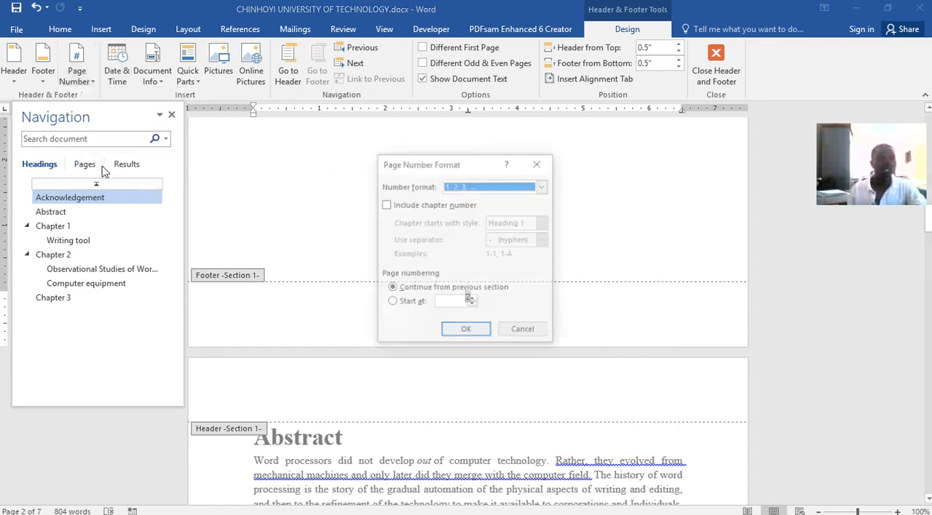
{"action": "left_click", "coordinate": [543, 187]}
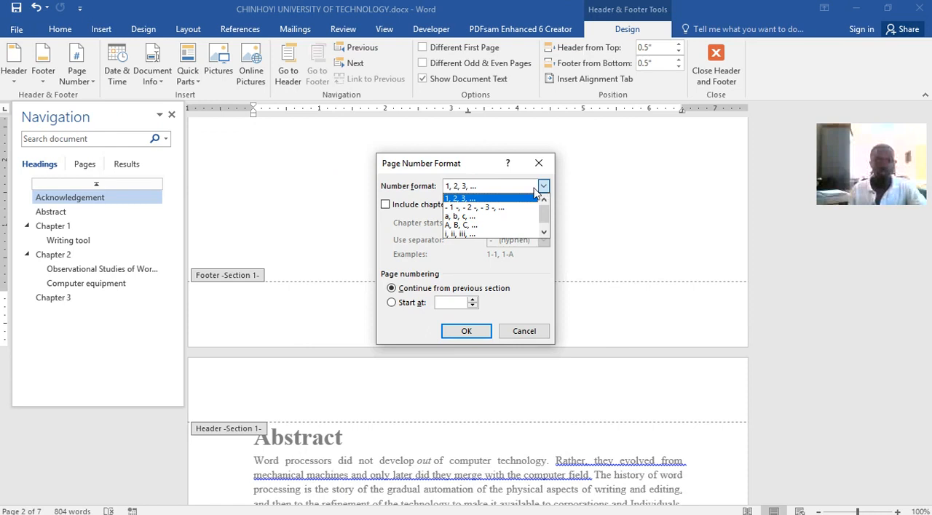
{"action": "left_click", "coordinate": [459, 234]}
{"action": "left_click", "coordinate": [409, 304]}
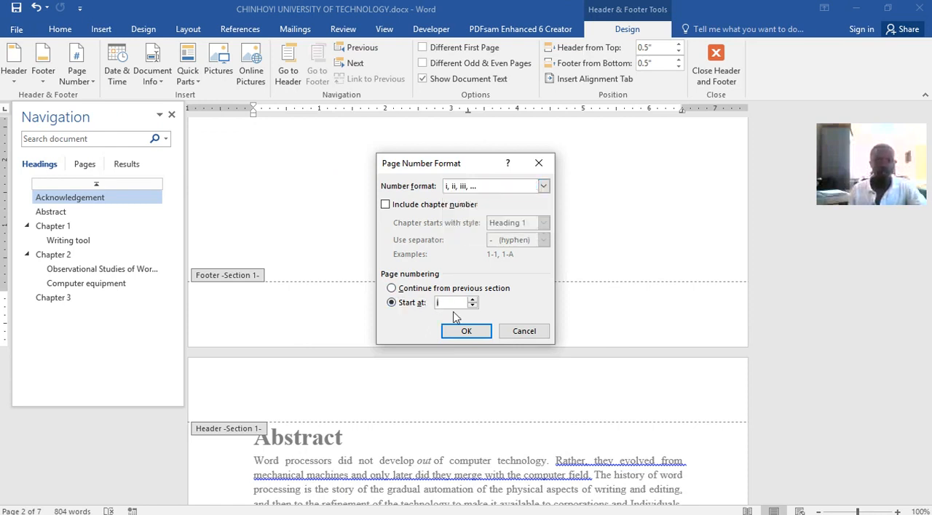
{"action": "left_click", "coordinate": [473, 329]}
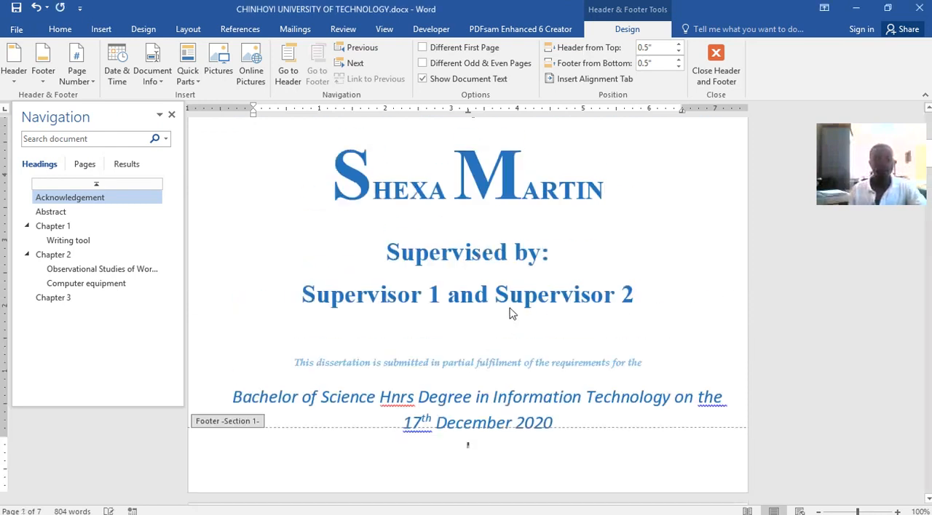
{"action": "scroll", "coordinate": [518, 433], "scroll_direction": "down", "scroll_amount": 1}
{"action": "double_click", "coordinate": [259, 270]}
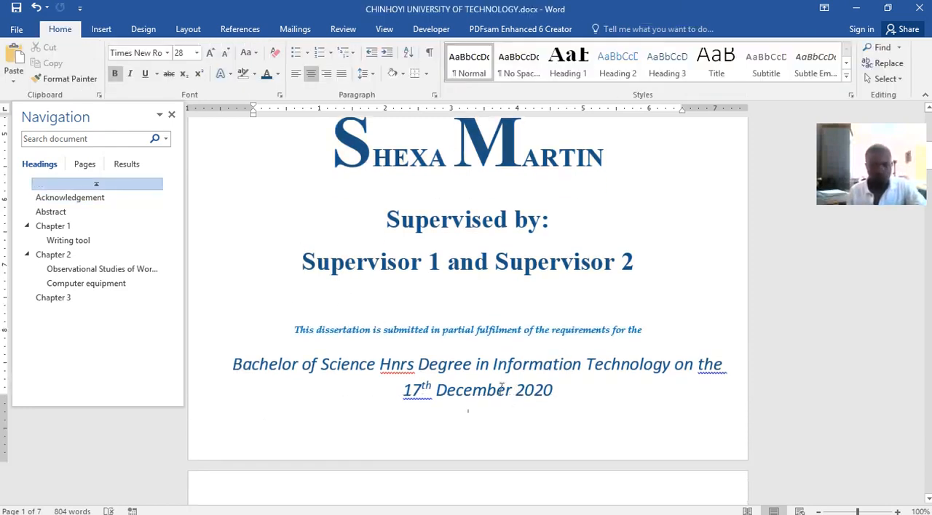
Examine the enlarged footer page numbers from the cover page through the table of contents.
{"action": "scroll", "coordinate": [580, 430], "scroll_direction": "up", "scroll_amount": 8}
{"action": "scroll", "coordinate": [555, 354], "scroll_direction": "down", "scroll_amount": 6}
{"action": "scroll", "coordinate": [553, 342], "scroll_direction": "up", "scroll_amount": 2}
{"action": "scroll", "coordinate": [553, 344], "scroll_direction": "down", "scroll_amount": 2}
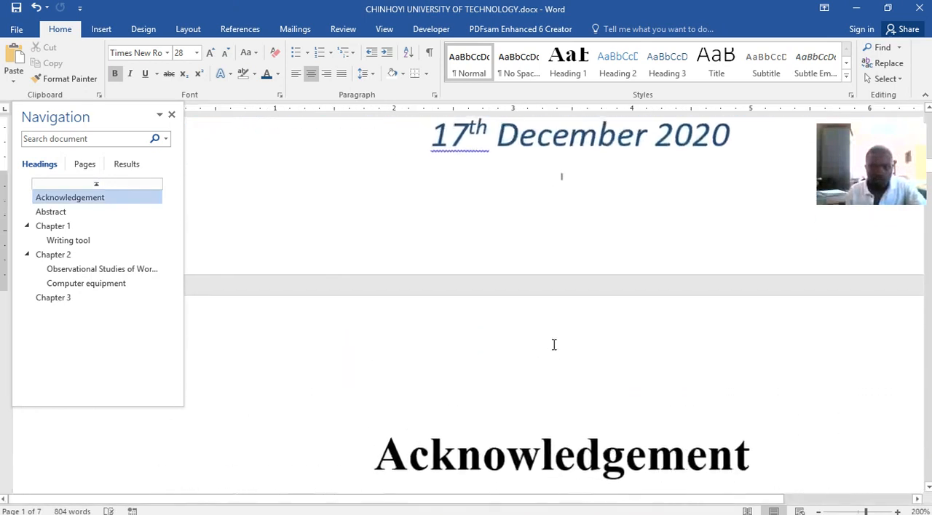
{"action": "scroll", "coordinate": [556, 338], "scroll_direction": "up", "scroll_amount": 6}
{"action": "scroll", "coordinate": [556, 338], "scroll_direction": "down", "scroll_amount": 10}
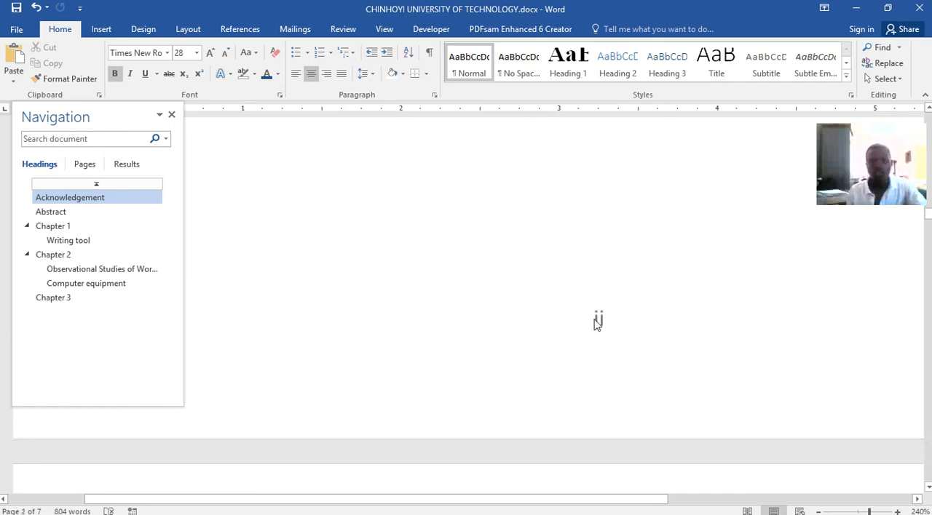
{"action": "scroll", "coordinate": [607, 323], "scroll_direction": "down", "scroll_amount": 10}
{"action": "scroll", "coordinate": [607, 323], "scroll_direction": "down", "scroll_amount": 10}
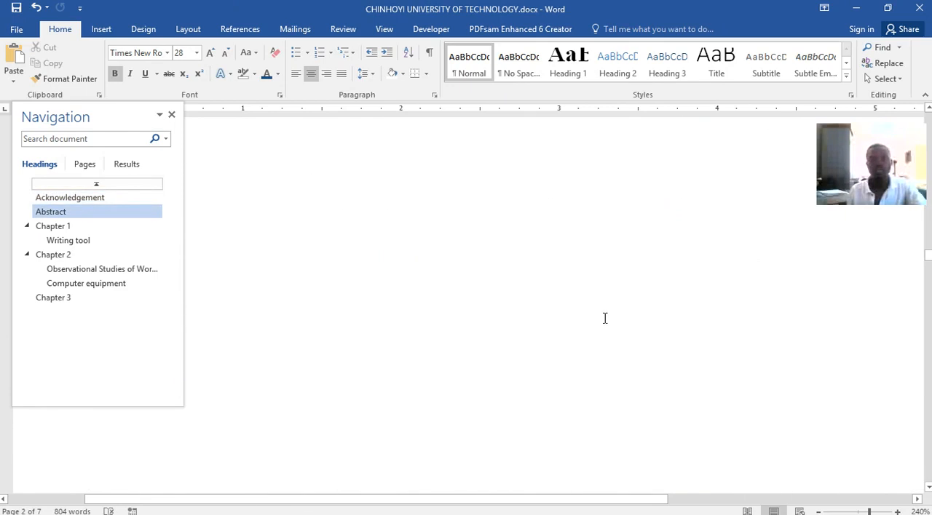
{"action": "scroll", "coordinate": [560, 269], "scroll_direction": "down", "scroll_amount": 10}
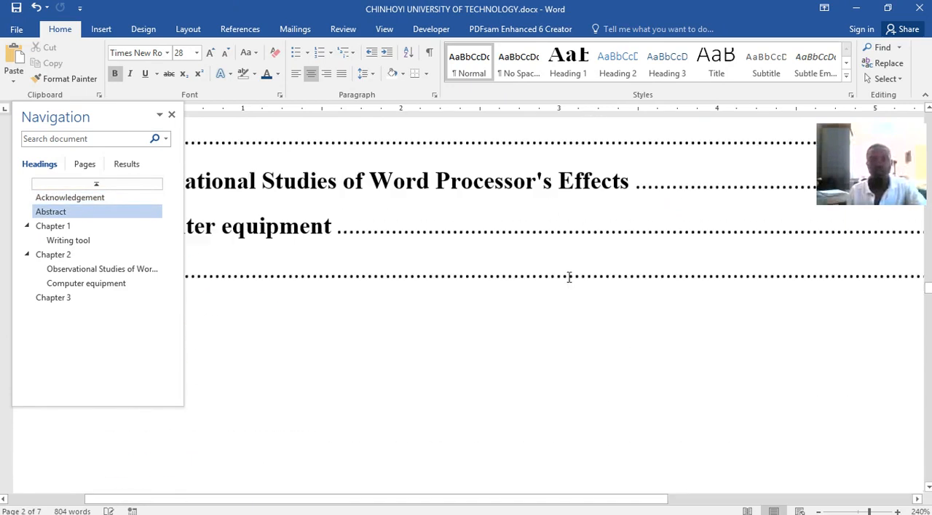
{"action": "scroll", "coordinate": [575, 270], "scroll_direction": "down", "scroll_amount": 3}
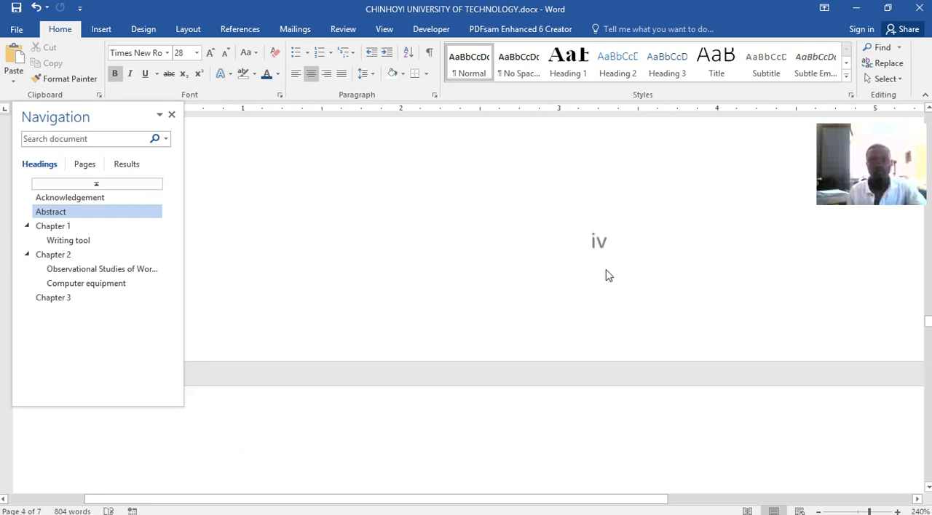
Examine the enlarged footer page numbers of the chapters, and return to the cover and Acknowledgement pages at 90% zoom.
{"action": "scroll", "coordinate": [575, 280], "scroll_direction": "down", "scroll_amount": 15}
{"action": "scroll", "coordinate": [539, 265], "scroll_direction": "down", "scroll_amount": 3}
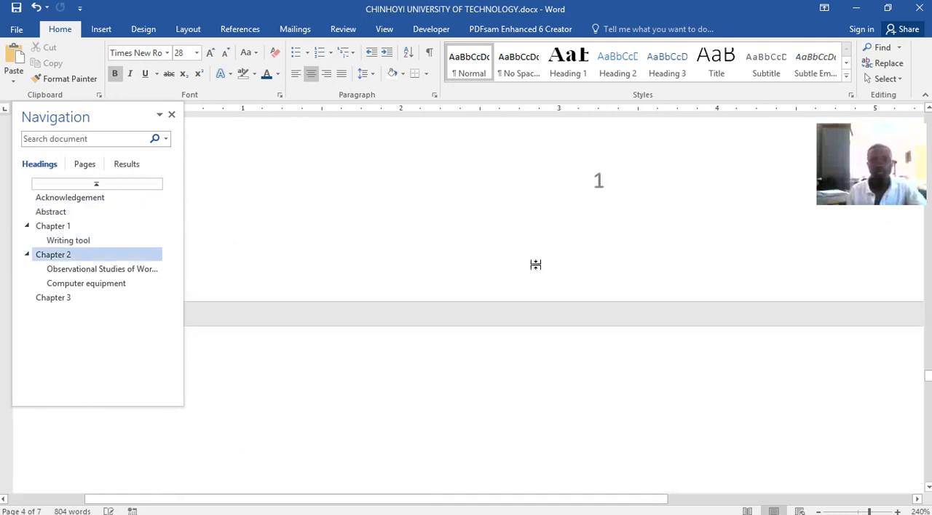
{"action": "scroll", "coordinate": [541, 264], "scroll_direction": "up", "scroll_amount": 2}
{"action": "scroll", "coordinate": [575, 262], "scroll_direction": "down", "scroll_amount": 1}
{"action": "scroll", "coordinate": [589, 259], "scroll_direction": "down", "scroll_amount": 15}
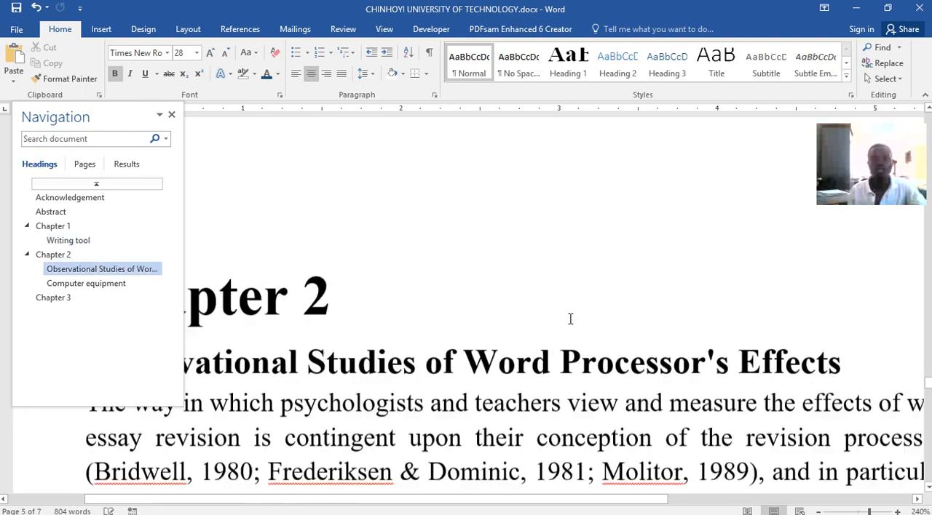
{"action": "scroll", "coordinate": [571, 321], "scroll_direction": "down", "scroll_amount": 1}
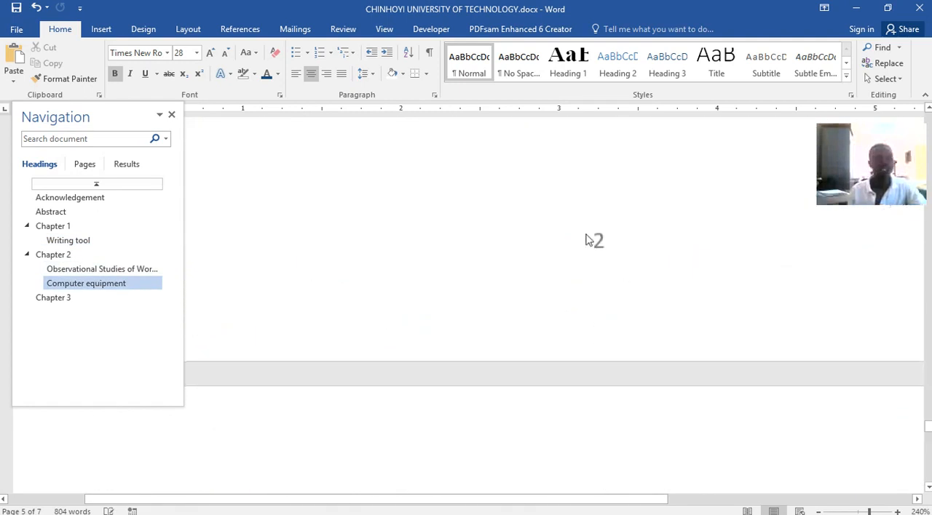
{"action": "scroll", "coordinate": [516, 300], "scroll_direction": "up", "scroll_amount": 8}
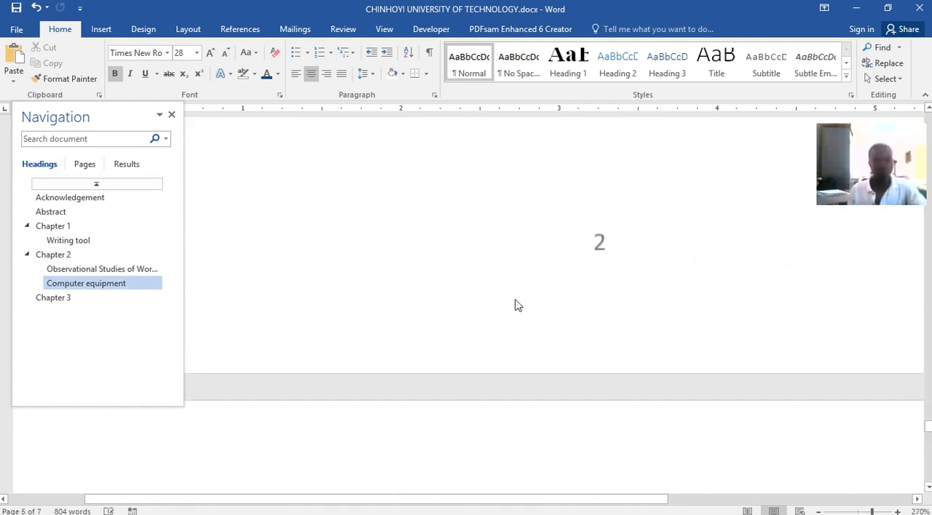
{"action": "scroll", "coordinate": [514, 300], "scroll_direction": "down", "scroll_amount": 7}
{"action": "scroll", "coordinate": [516, 303], "scroll_direction": "down", "scroll_amount": 16}
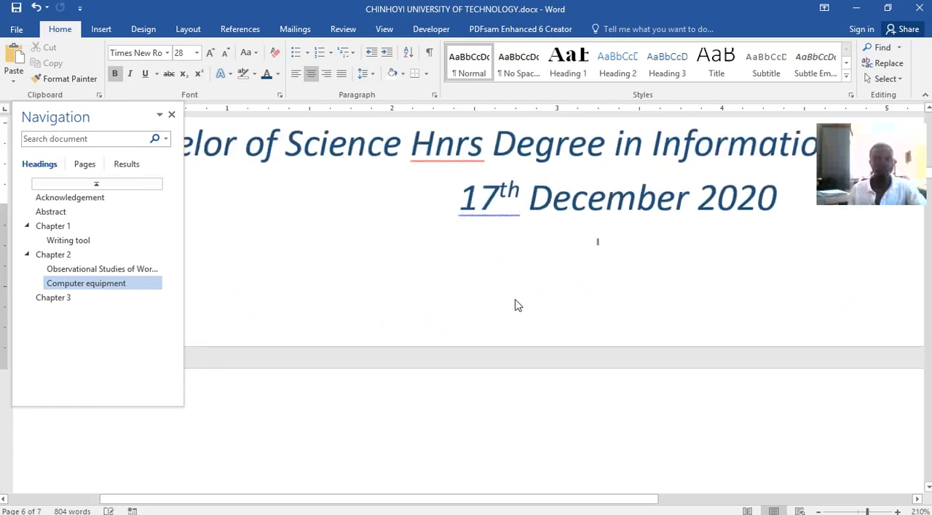
{"action": "scroll", "coordinate": [516, 300], "scroll_direction": "down", "scroll_amount": 1}
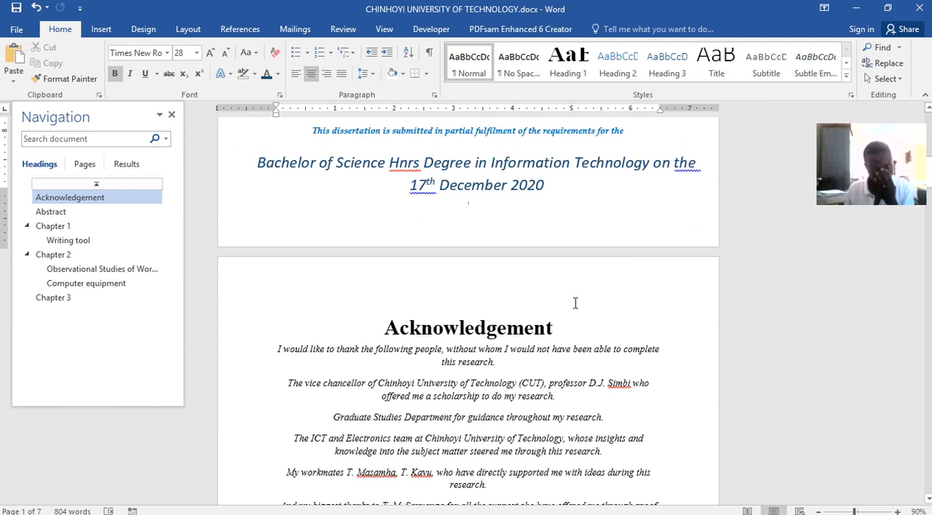
Switch to Word lecture.docx and examine the diagonal watermark on its table of contents page.
{"action": "mouse_move", "coordinate": [484, 507]}
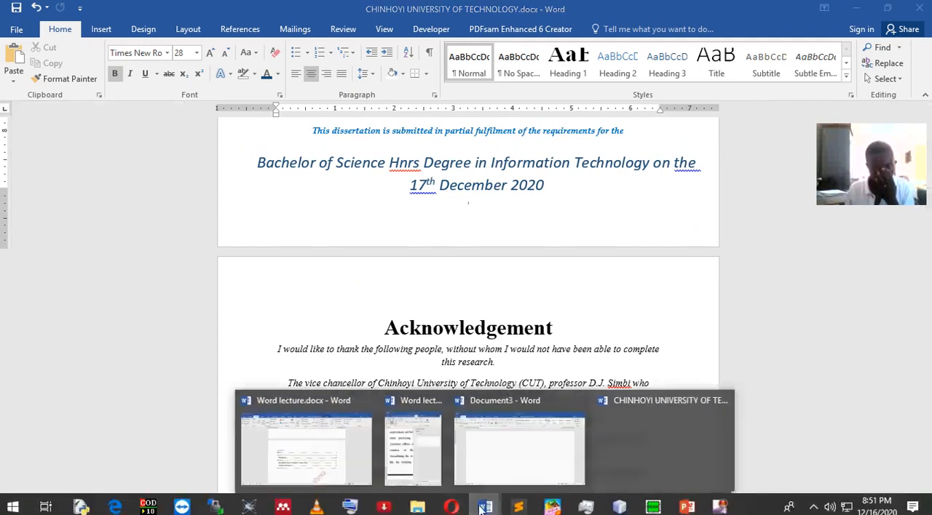
{"action": "left_click", "coordinate": [295, 447]}
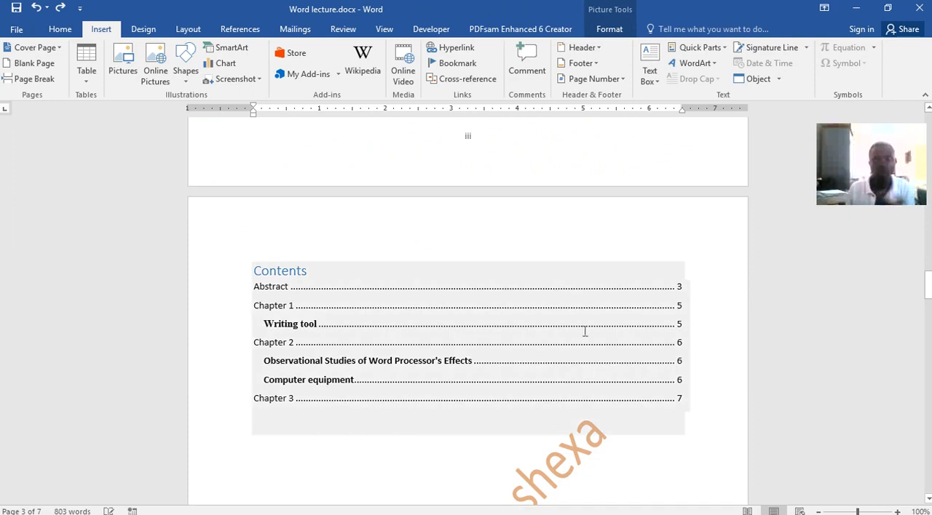
{"action": "scroll", "coordinate": [561, 326], "scroll_direction": "down", "scroll_amount": 5}
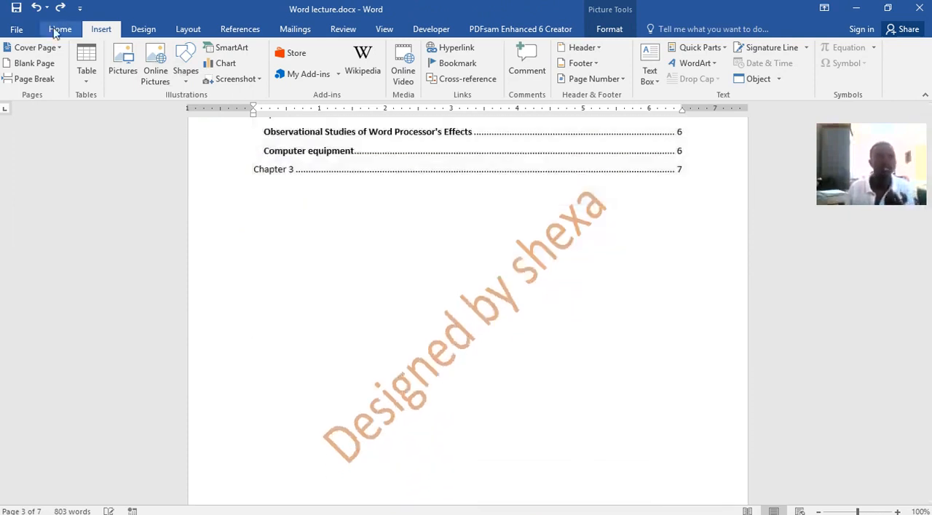
Examine the custom text watermark settings of Word lecture.docx, and return to the CHINHOYI UNIVERSITY OF TECHNOLOGY document.
{"action": "left_click", "coordinate": [142, 29]}
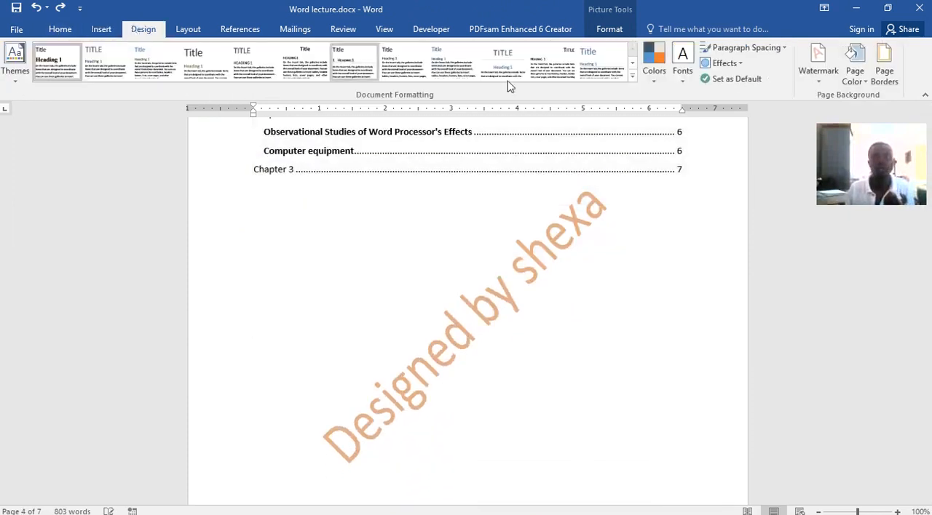
{"action": "left_click", "coordinate": [824, 83]}
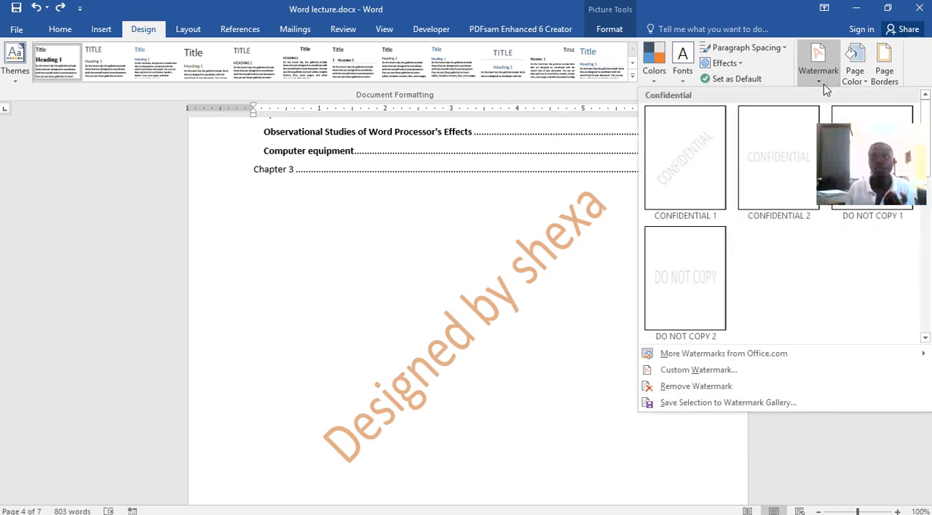
{"action": "left_click", "coordinate": [754, 78]}
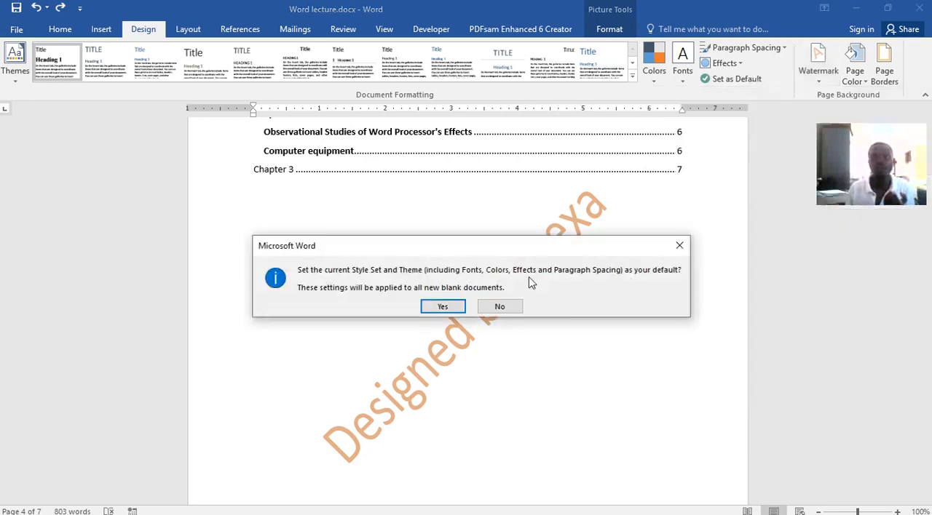
{"action": "left_click", "coordinate": [679, 246]}
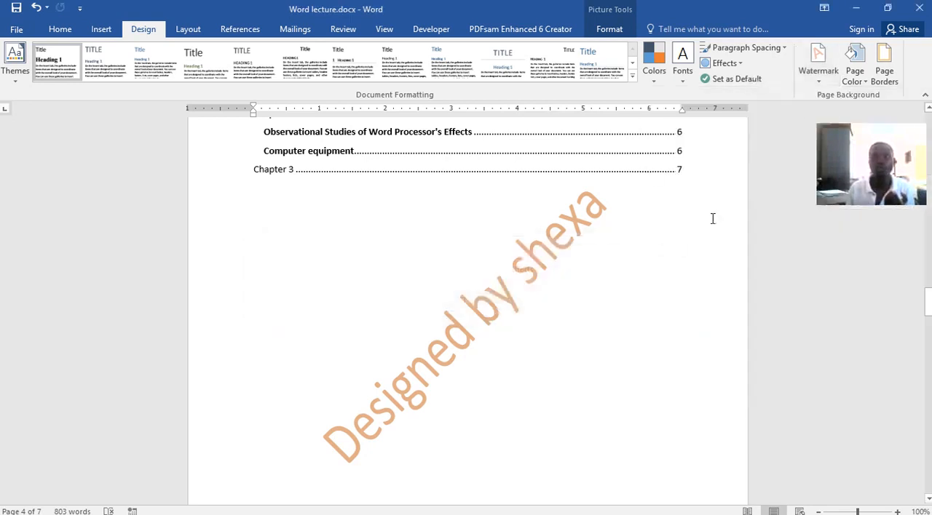
{"action": "left_click", "coordinate": [831, 86]}
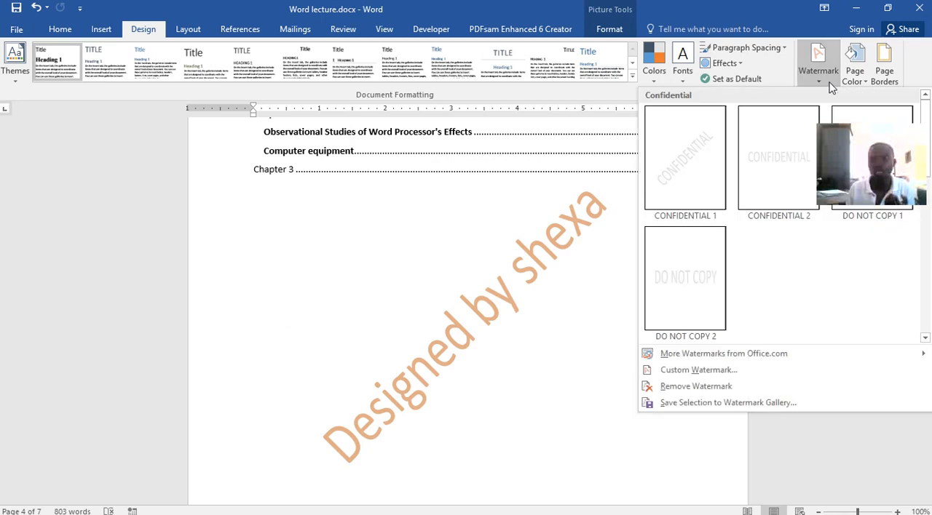
{"action": "left_click", "coordinate": [699, 370]}
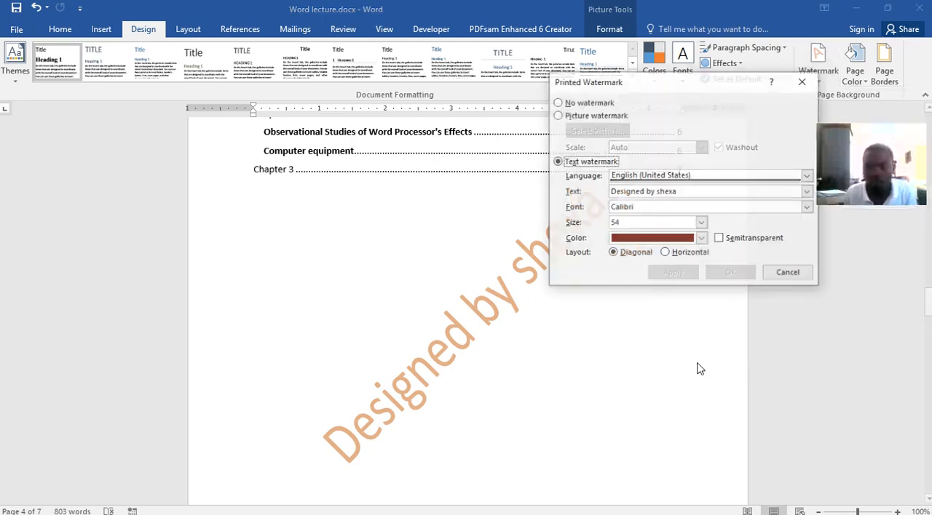
{"action": "left_click", "coordinate": [690, 190]}
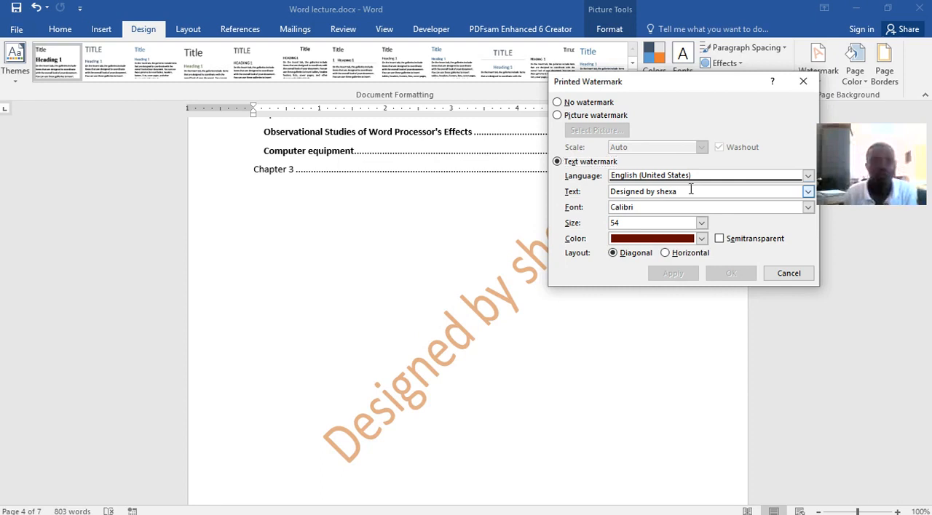
{"action": "left_click", "coordinate": [803, 81]}
{"action": "left_click", "coordinate": [856, 9]}
Set up a custom text watermark for the dissertation reading the author's first name followed by "owns this document".
{"action": "scroll", "coordinate": [547, 320], "scroll_direction": "up", "scroll_amount": 3}
{"action": "scroll", "coordinate": [549, 311], "scroll_direction": "up", "scroll_amount": 1}
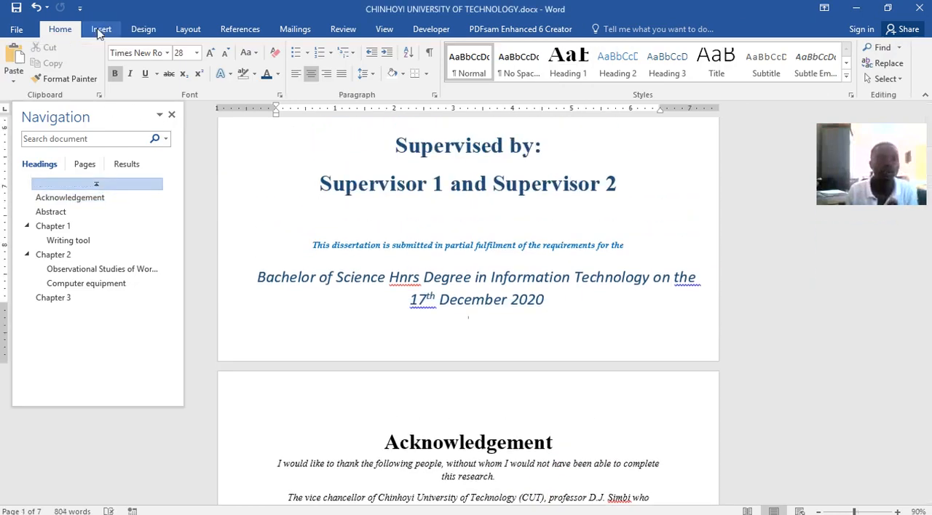
{"action": "left_click", "coordinate": [143, 31]}
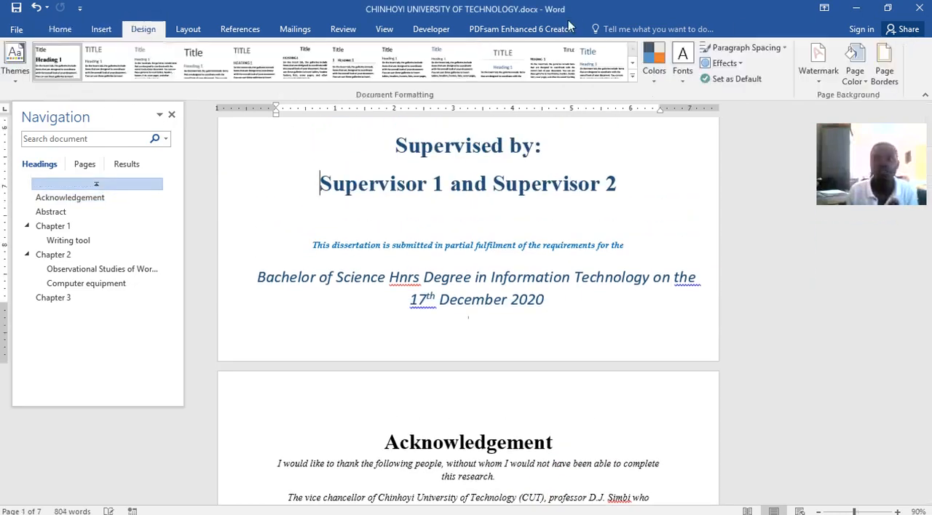
{"action": "left_click", "coordinate": [815, 64]}
{"action": "left_click", "coordinate": [697, 370]}
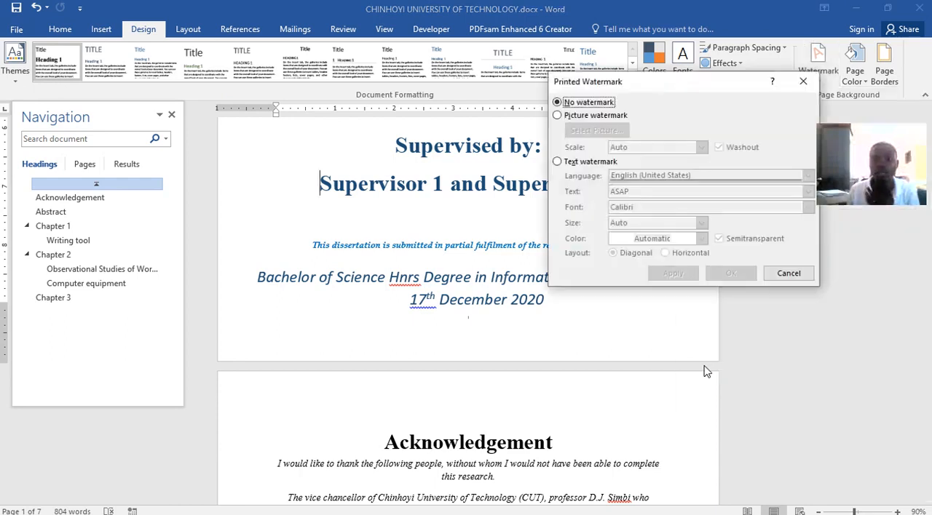
{"action": "left_click", "coordinate": [571, 164]}
{"action": "left_click_drag", "start_coordinate": [639, 194], "coordinate": [582, 193]}
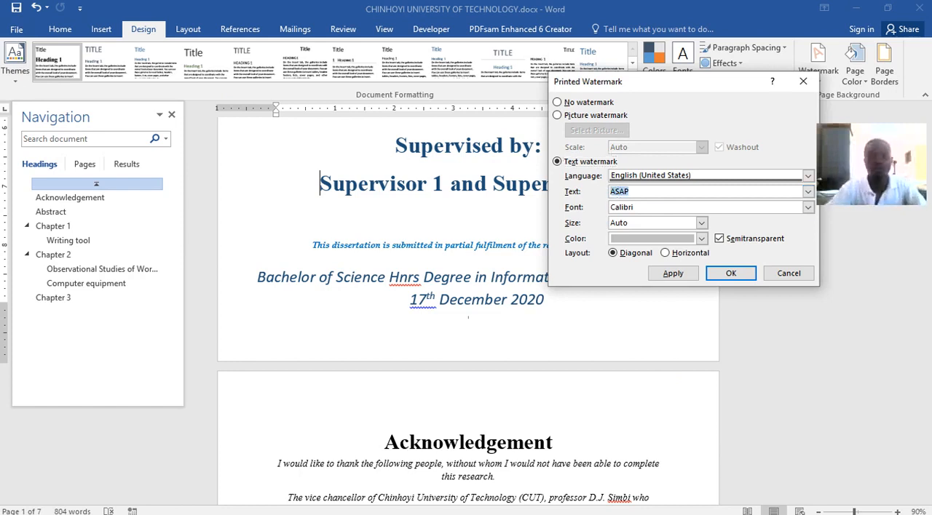
{"action": "type", "text": "Shexa i"}
{"action": "type", "text": "s"}
{"action": "key", "text": "BackSpace"}
{"action": "key", "text": "BackSpace"}
{"action": "key", "text": "BackSpace"}
{"action": "key", "text": "BackSpace"}
{"action": "type", "text": "o"}
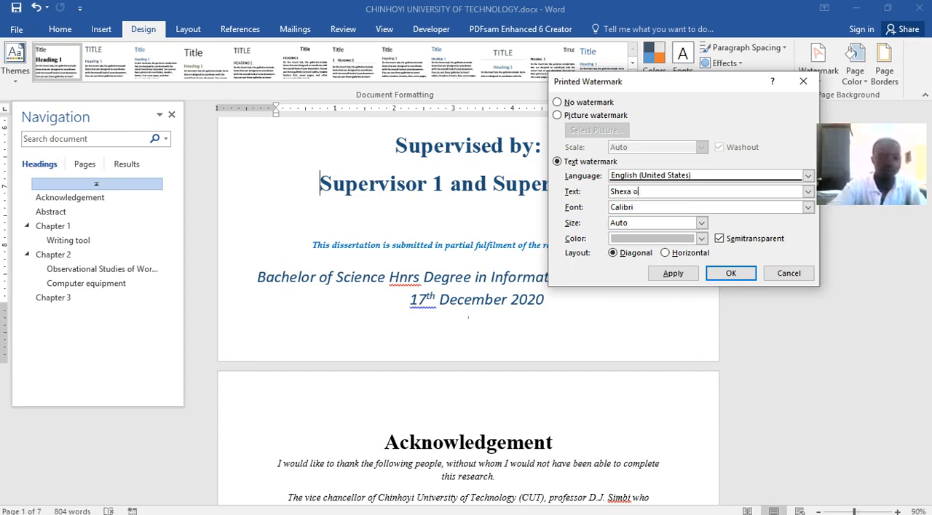
{"action": "type", "text": "wns th"}
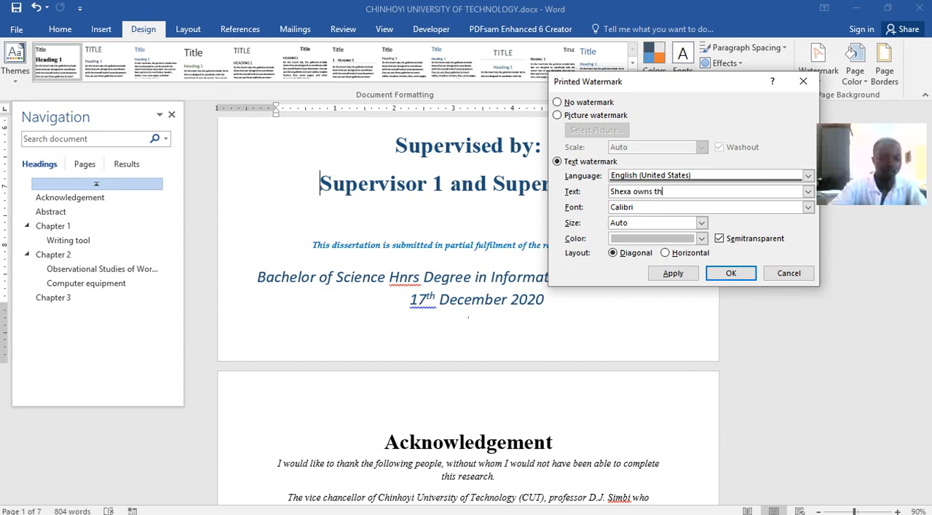
{"action": "type", "text": "is document"}
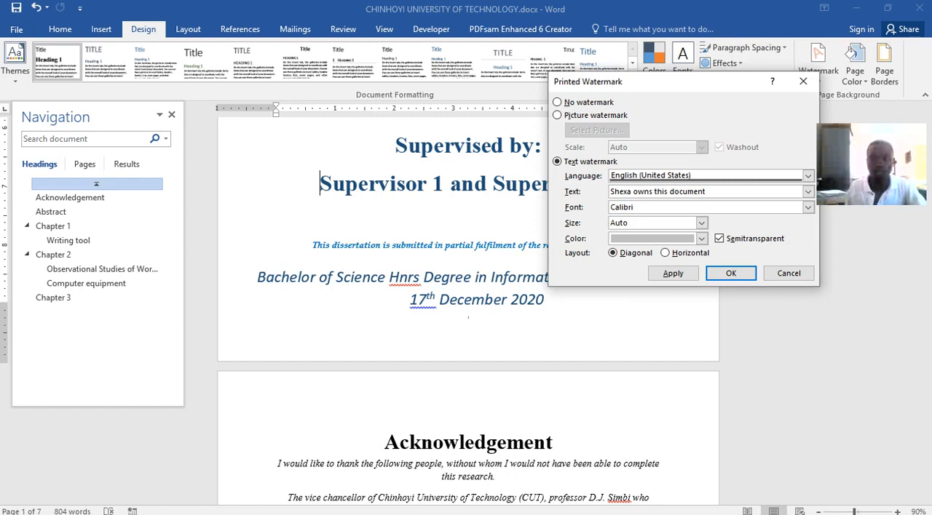
Set the watermark's color to standard dark red and its size to 40, and apply it to the document.
{"action": "left_click", "coordinate": [702, 240]}
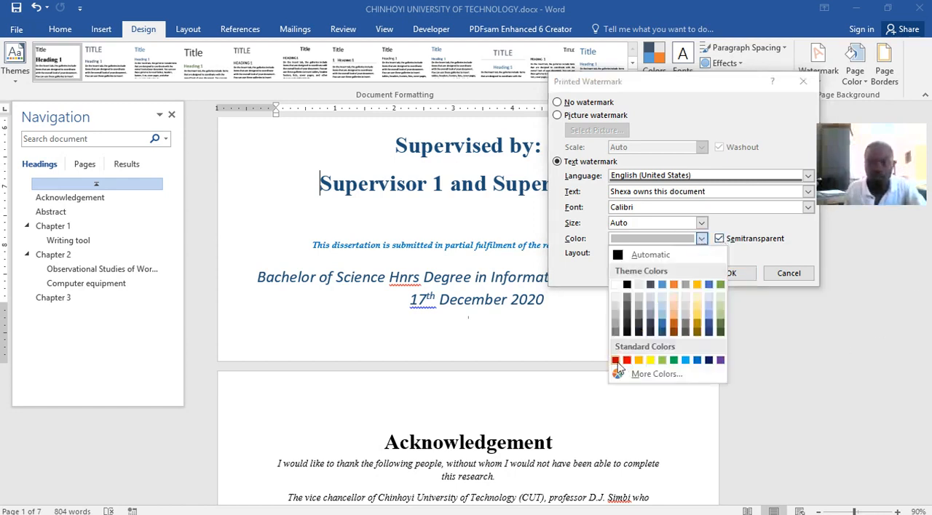
{"action": "left_click", "coordinate": [615, 362]}
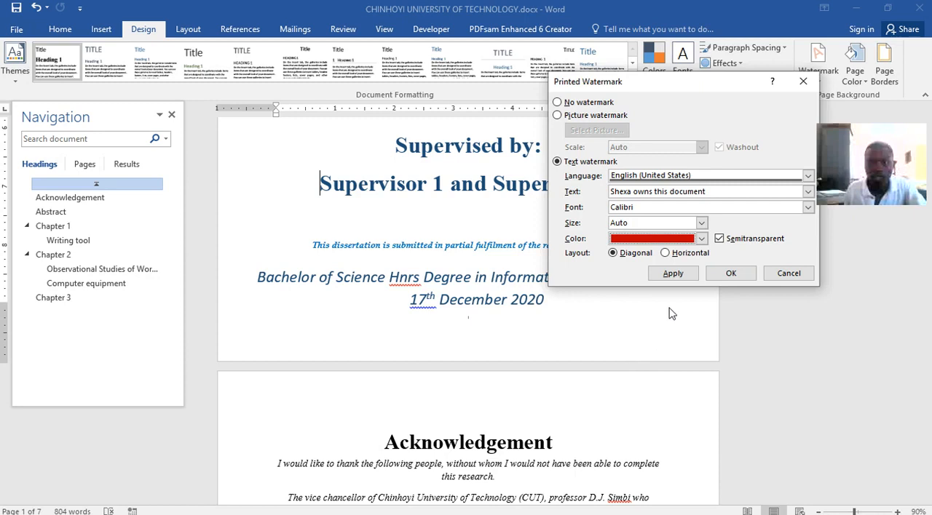
{"action": "left_click", "coordinate": [701, 224]}
{"action": "left_click", "coordinate": [670, 253]}
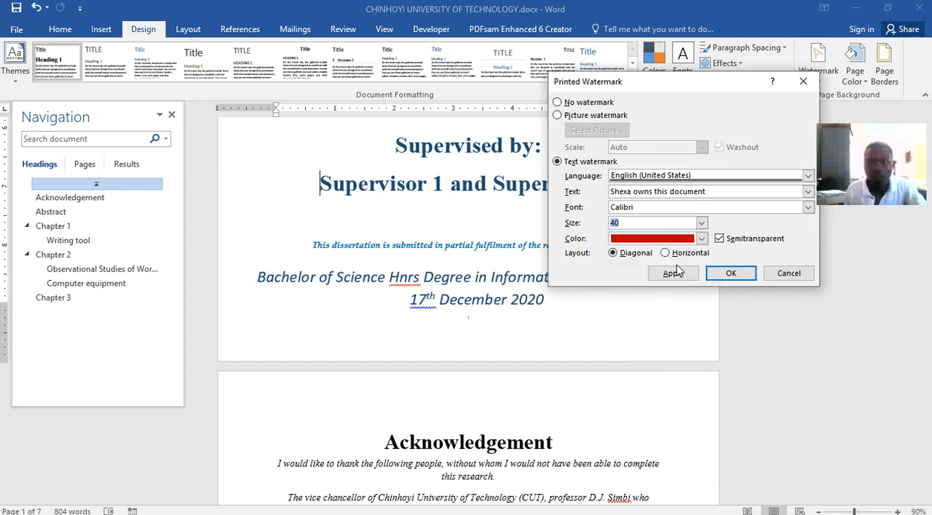
{"action": "left_click", "coordinate": [673, 274]}
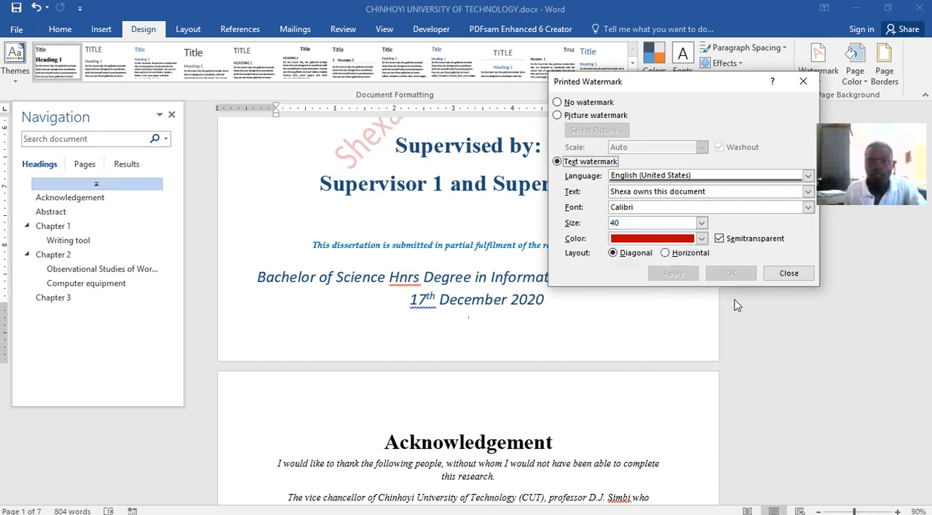
{"action": "left_click", "coordinate": [788, 273]}
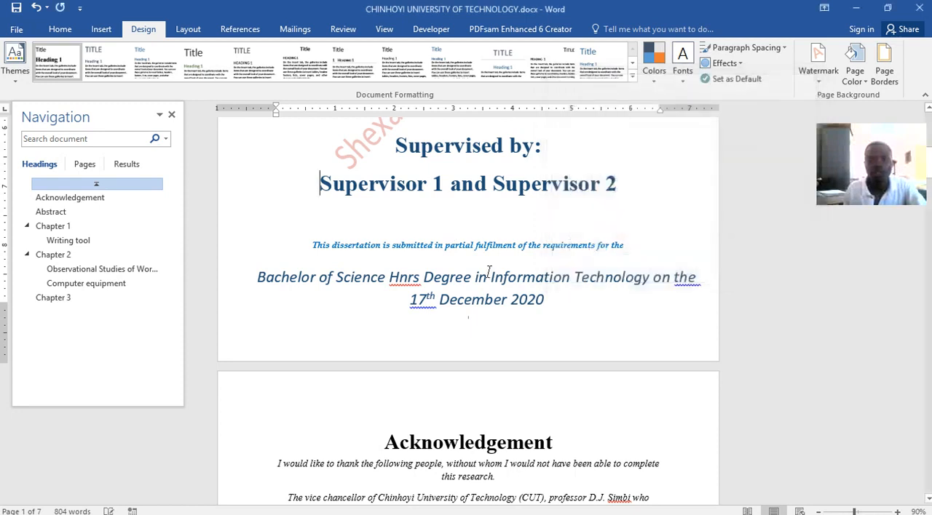
Examine the diagonal watermark on the dissertation's pages from the cover page through Chapter 3.
{"action": "scroll", "coordinate": [490, 273], "scroll_direction": "up", "scroll_amount": 3}
{"action": "scroll", "coordinate": [489, 274], "scroll_direction": "up", "scroll_amount": 1}
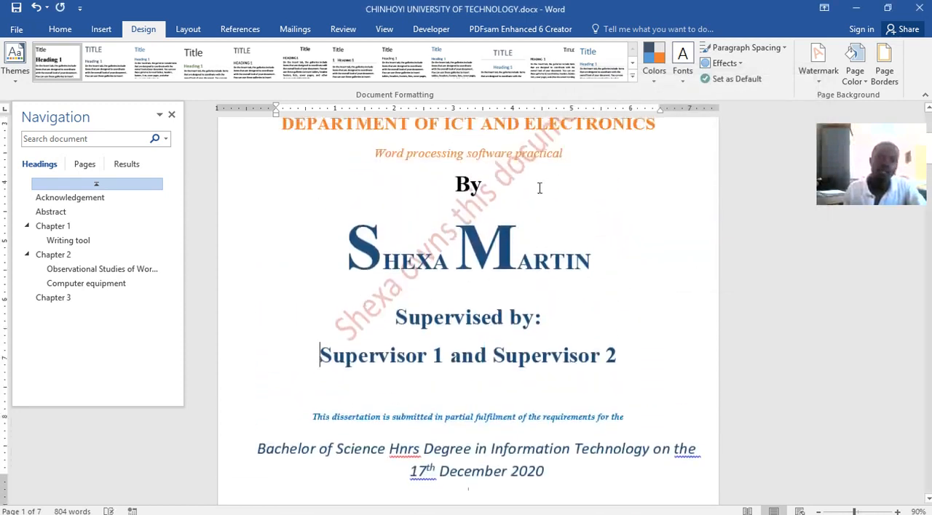
{"action": "scroll", "coordinate": [410, 274], "scroll_direction": "up", "scroll_amount": 4}
{"action": "scroll", "coordinate": [415, 271], "scroll_direction": "down", "scroll_amount": 9}
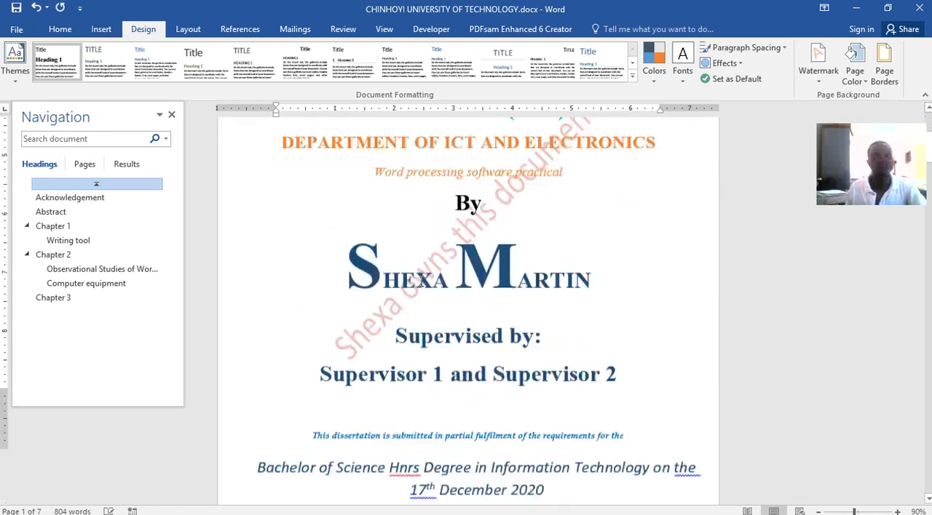
{"action": "scroll", "coordinate": [419, 267], "scroll_direction": "down", "scroll_amount": 20}
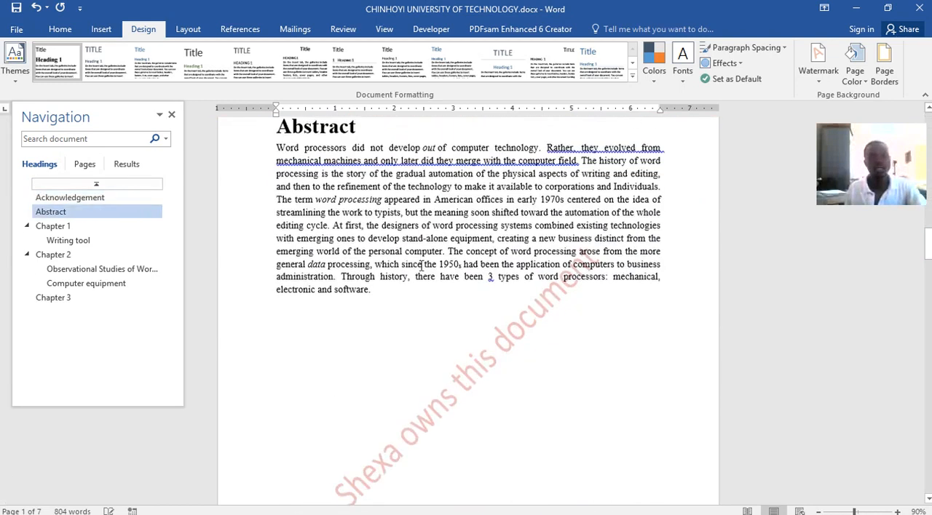
{"action": "scroll", "coordinate": [422, 266], "scroll_direction": "down", "scroll_amount": 20}
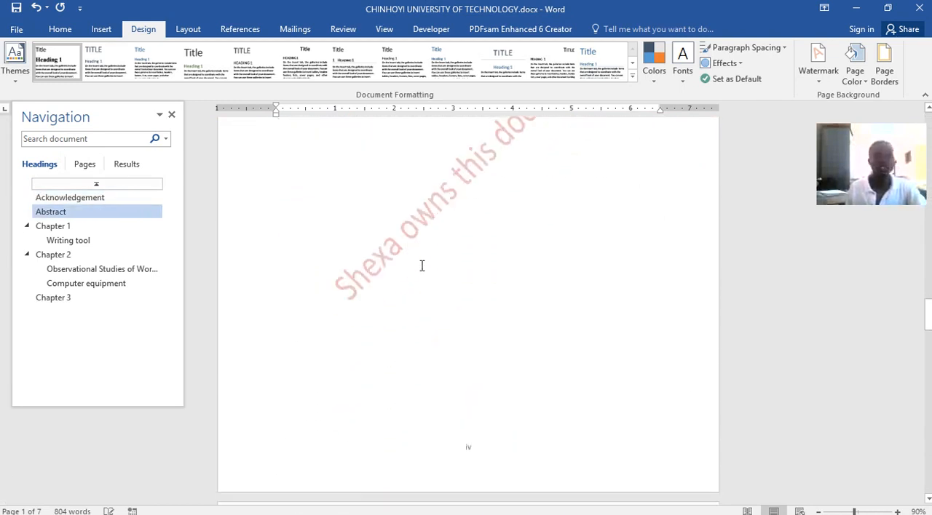
{"action": "scroll", "coordinate": [421, 265], "scroll_direction": "down", "scroll_amount": 8}
{"action": "scroll", "coordinate": [422, 265], "scroll_direction": "up", "scroll_amount": 4}
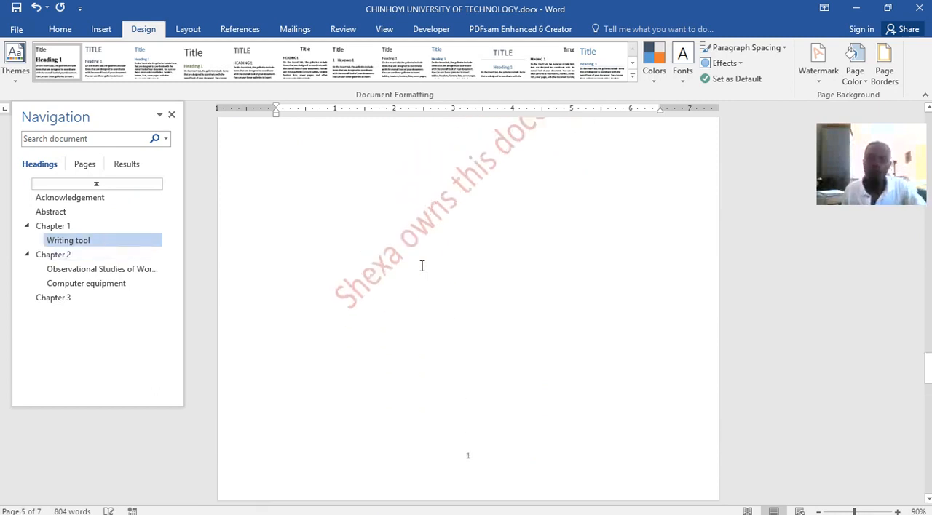
{"action": "scroll", "coordinate": [422, 266], "scroll_direction": "up", "scroll_amount": 2}
{"action": "scroll", "coordinate": [421, 266], "scroll_direction": "down", "scroll_amount": 12}
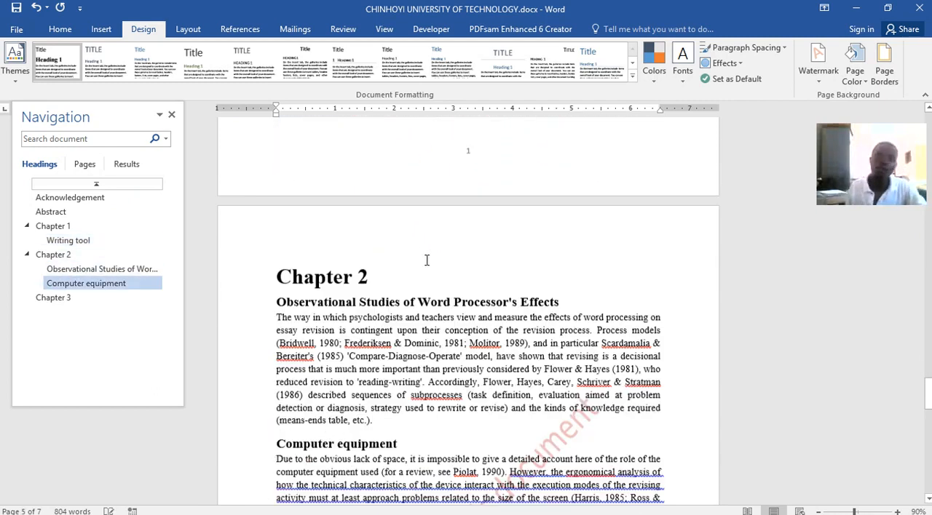
{"action": "scroll", "coordinate": [426, 260], "scroll_direction": "down", "scroll_amount": 15}
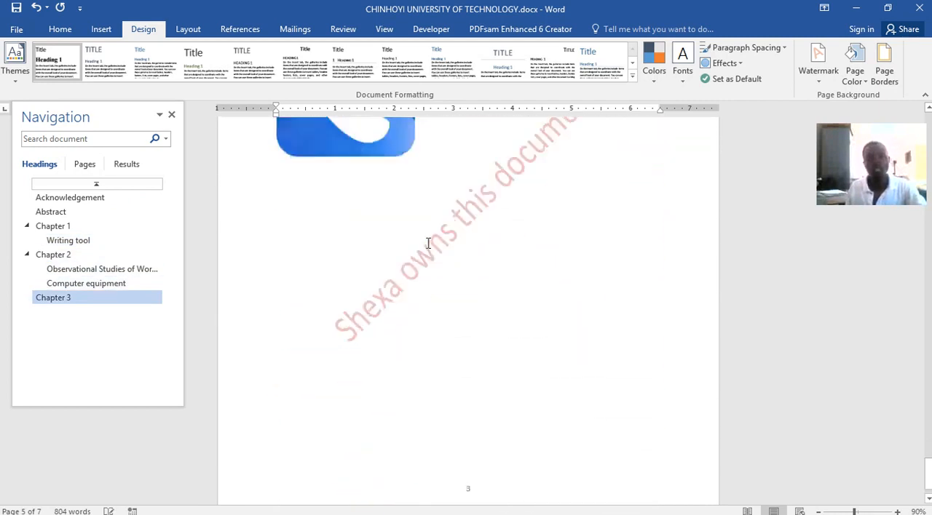